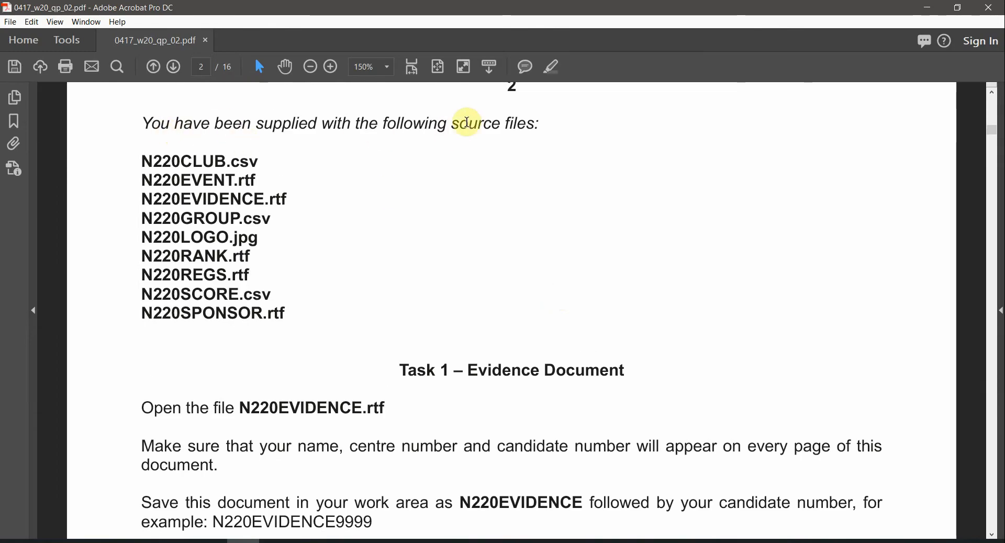
Review the supplied source file names listed on page 2, starting at N220CLUB.csv, then switch to File Explorer
left_click_drag(146, 161, 243, 279)
left_click_drag(243, 293, 254, 293)
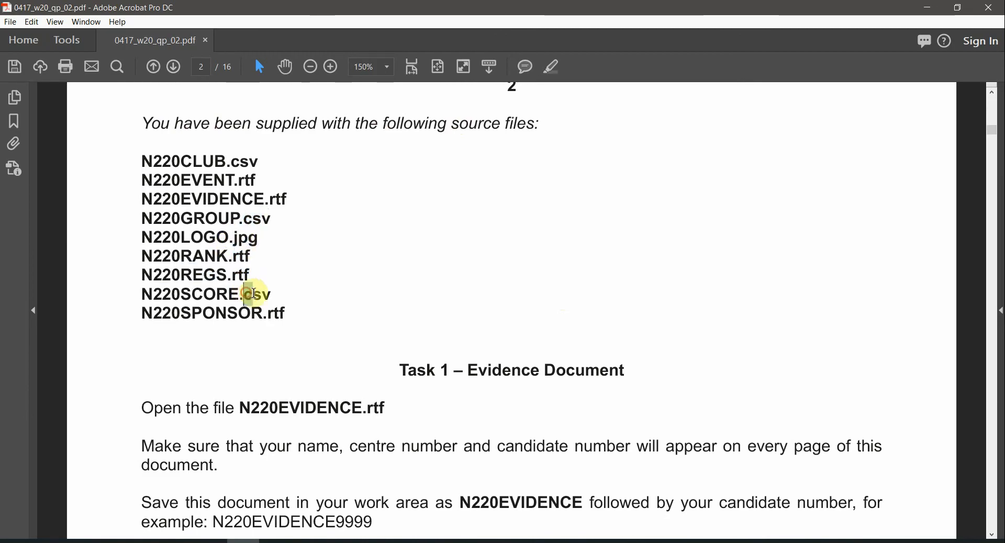
left_click(283, 313)
key("alt+Tab")
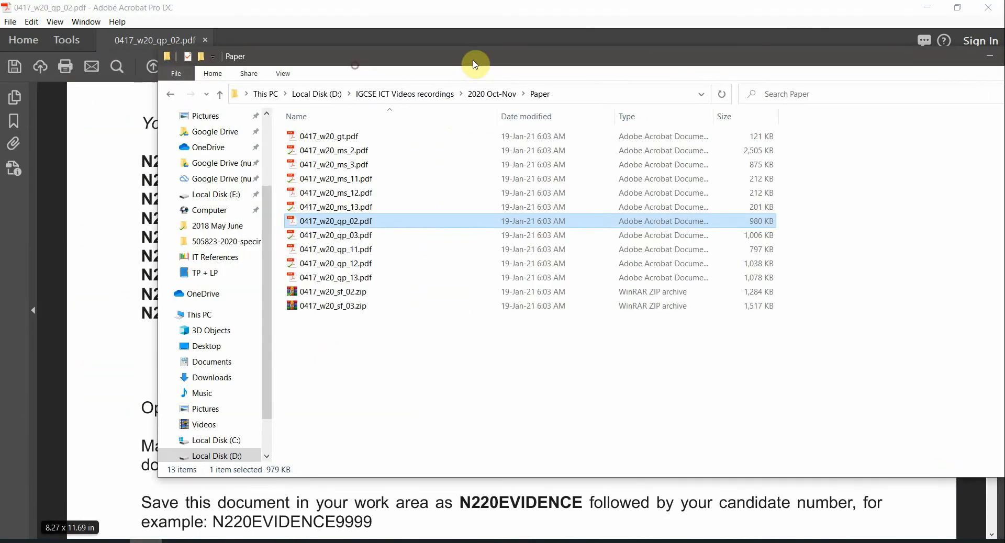
Extract 0417_w20_sf_02.zip to its own folder and open the N220 source files subfolder
left_click(338, 295)
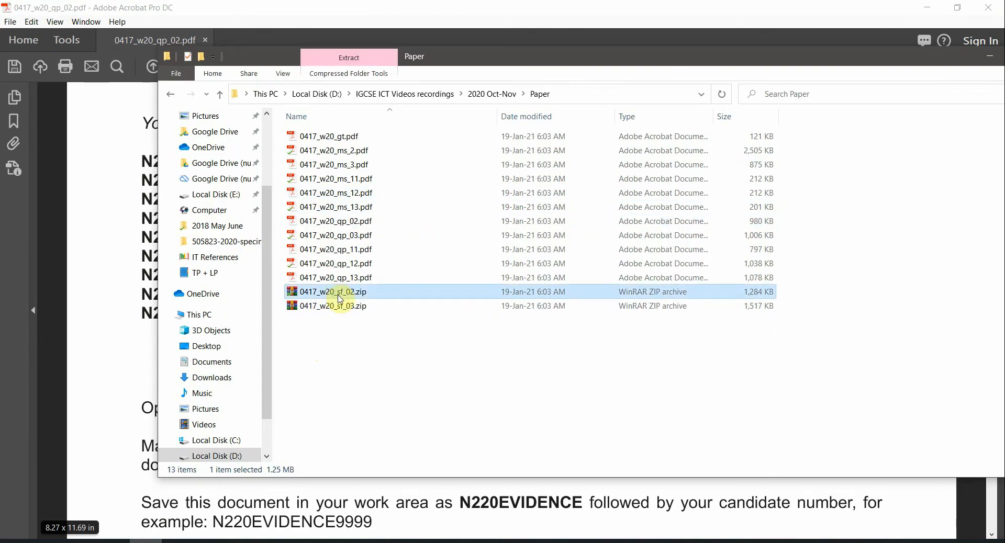
right_click(340, 299)
left_click(426, 317)
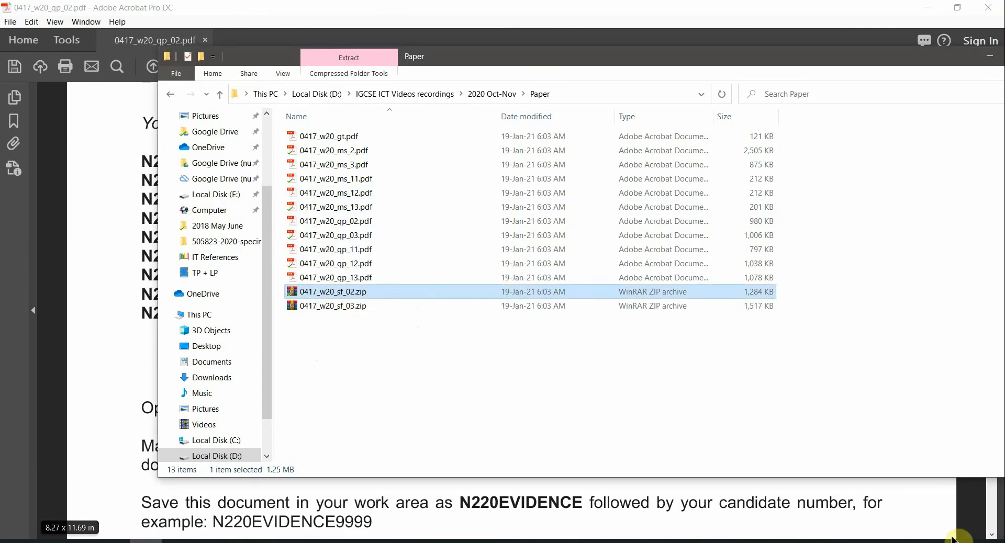
left_click(352, 137)
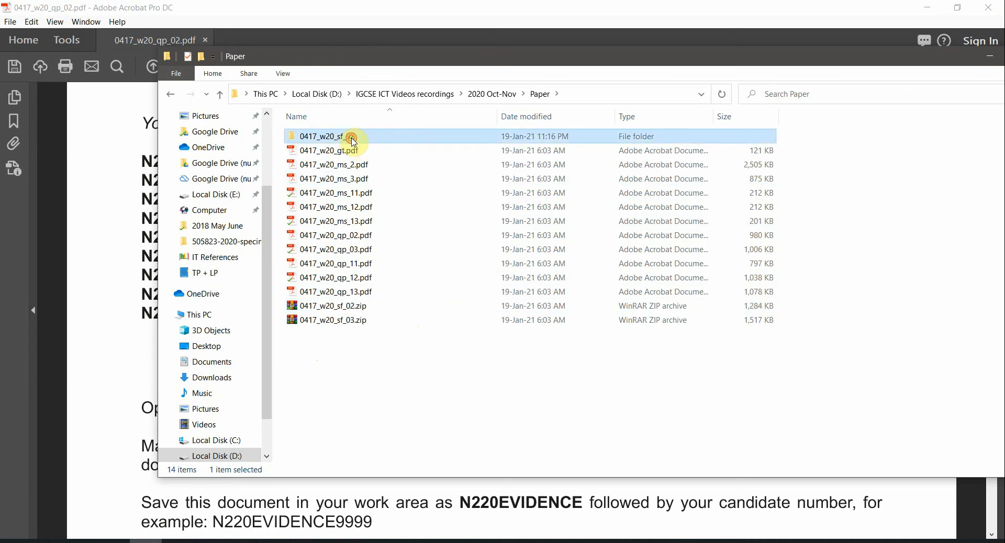
double_click(351, 137)
double_click(386, 137)
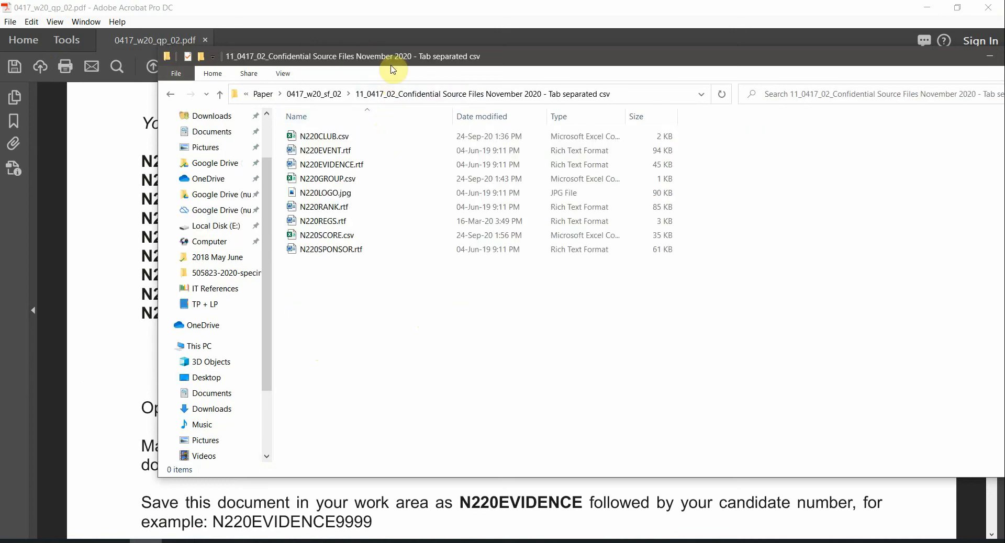
Group the N220 source files by type and move the window aside
right_click(340, 365)
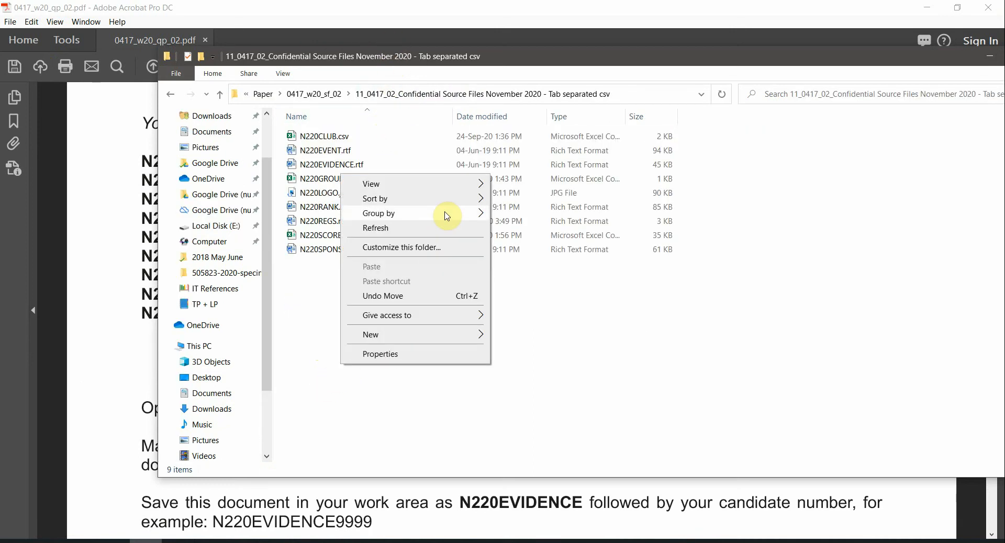
mouse_move(444, 213)
left_click(555, 245)
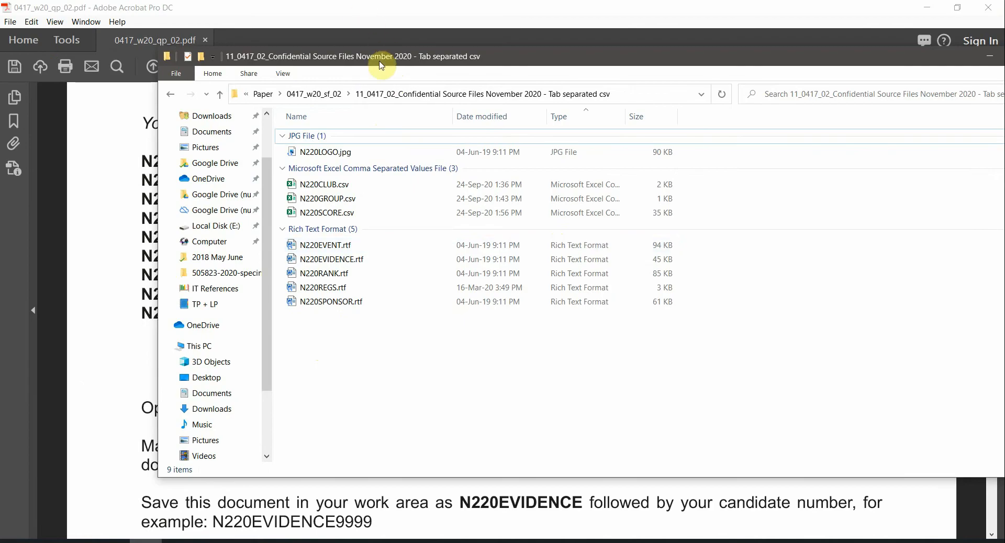
left_click_drag(370, 56, 543, 80)
left_click(162, 162)
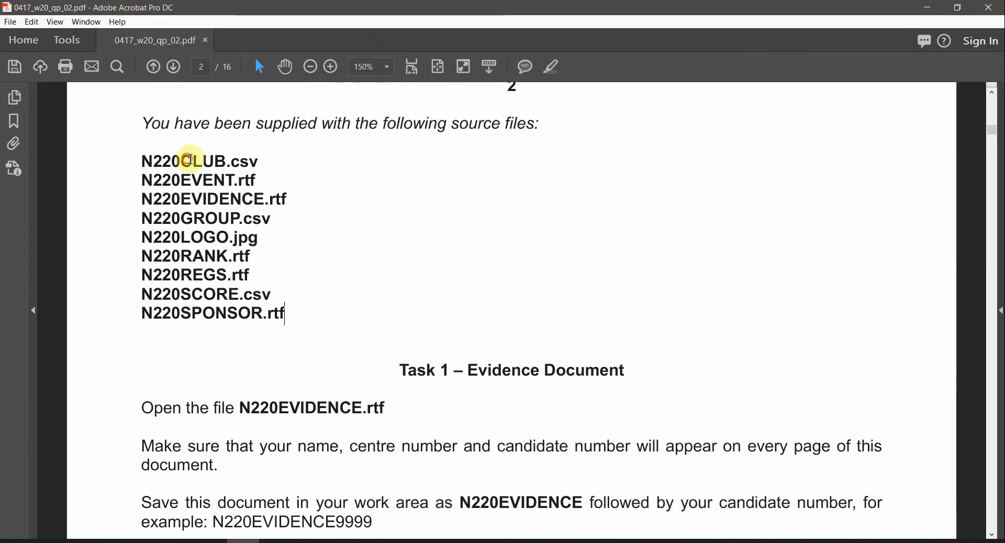
Compare the paper's source file list against the extracted files in Explorer
left_click_drag(191, 161, 244, 319)
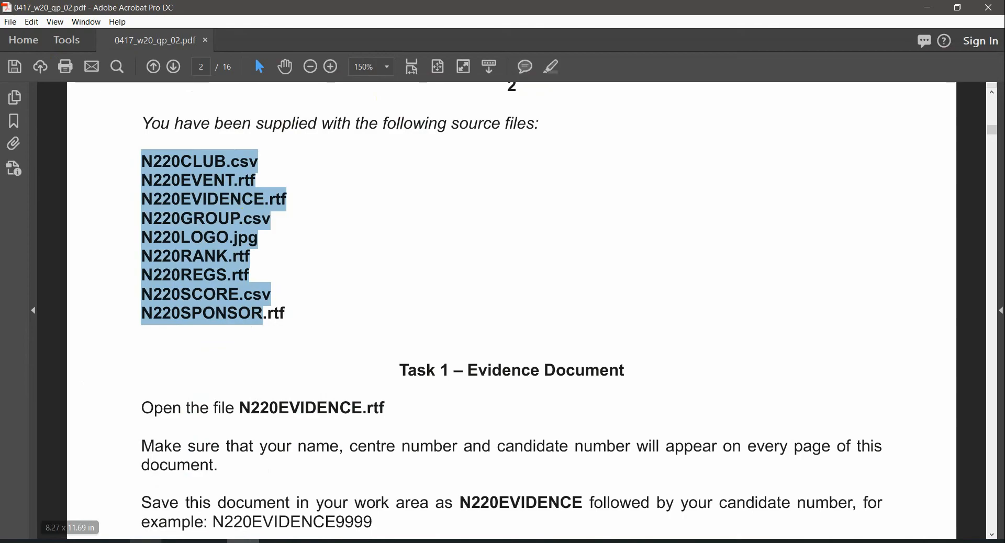
left_click(145, 542)
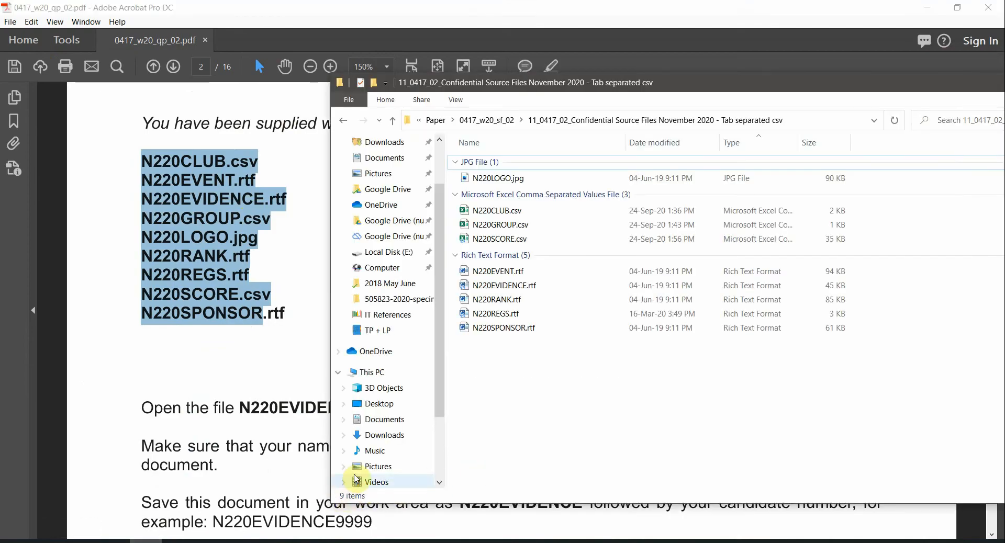
left_click_drag(587, 89, 353, 93)
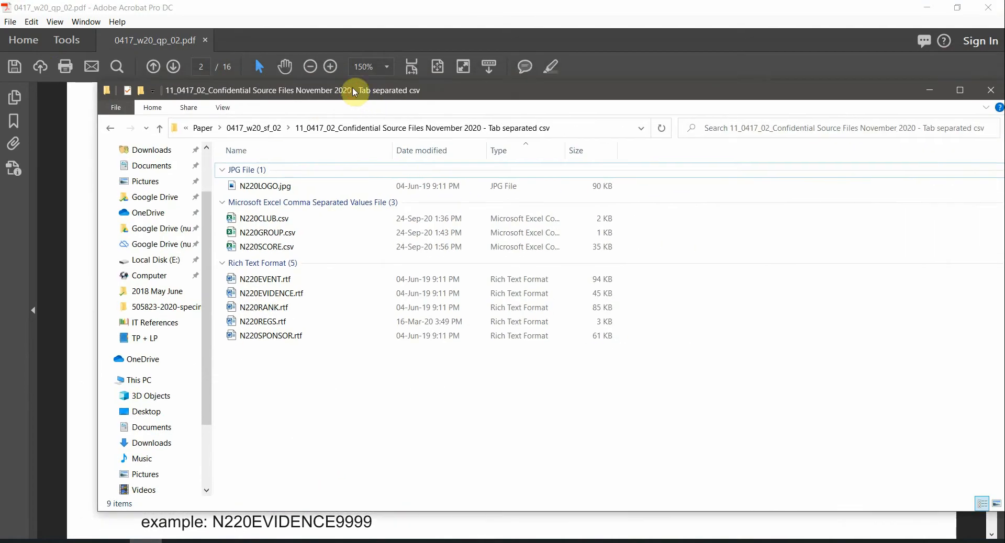
left_click(376, 6)
Select the Task 1 – Evidence Document heading for highlighting
scroll(348, 345, "down", 1)
scroll(348, 346, "down", 1)
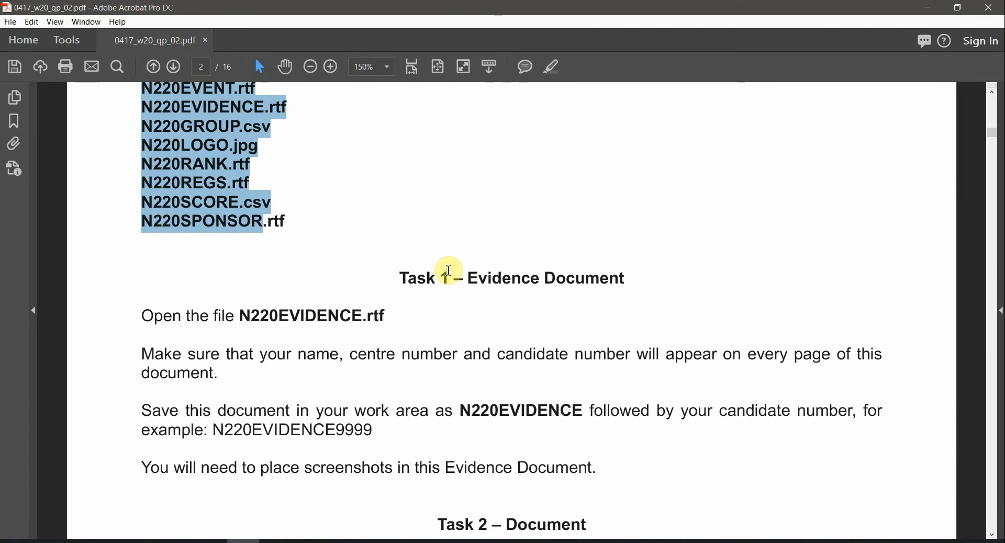
left_click(593, 282)
triple_click(593, 281)
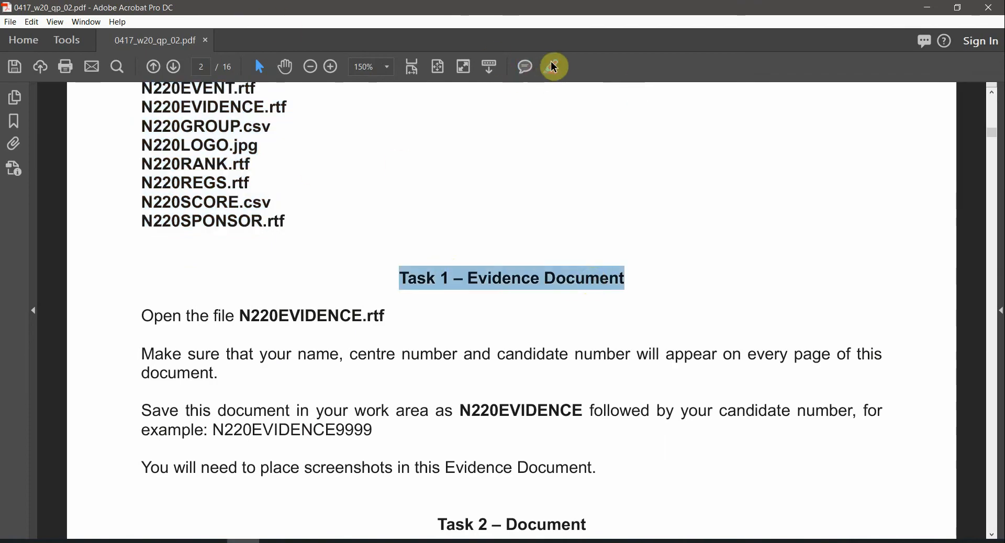
Mark the N220EVIDENCE file name and the name, centre and candidate number instruction
scroll(341, 309, "down", 1)
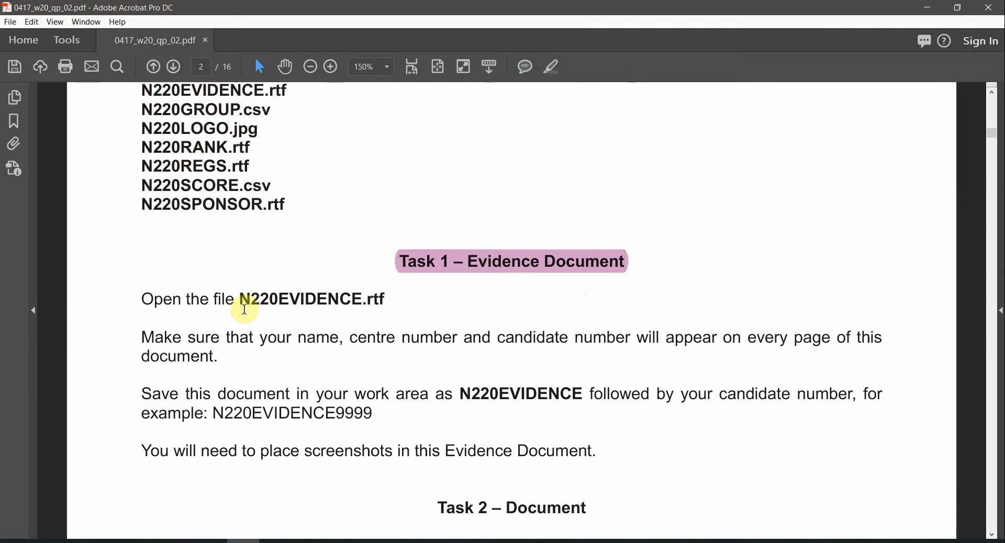
left_click_drag(241, 303, 363, 302)
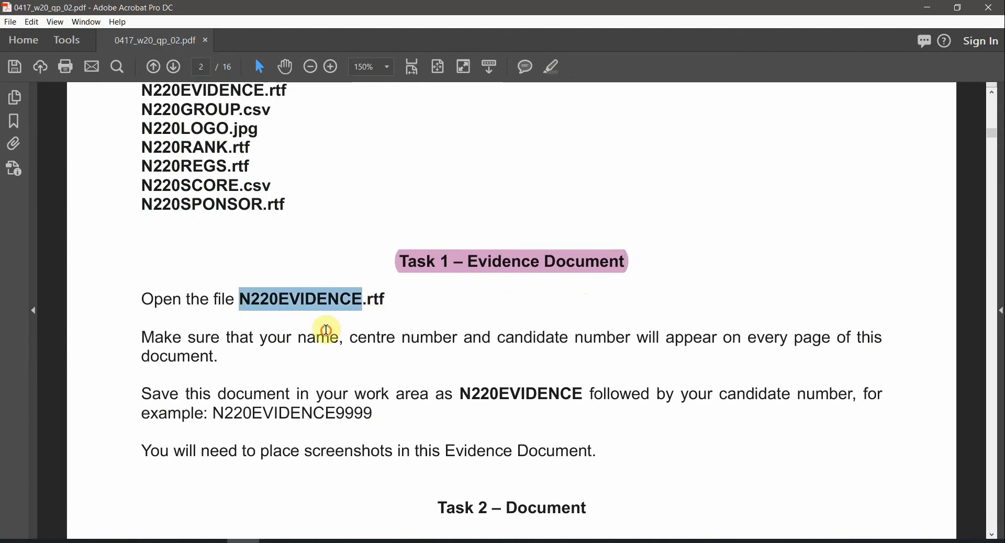
left_click_drag(299, 338, 624, 346)
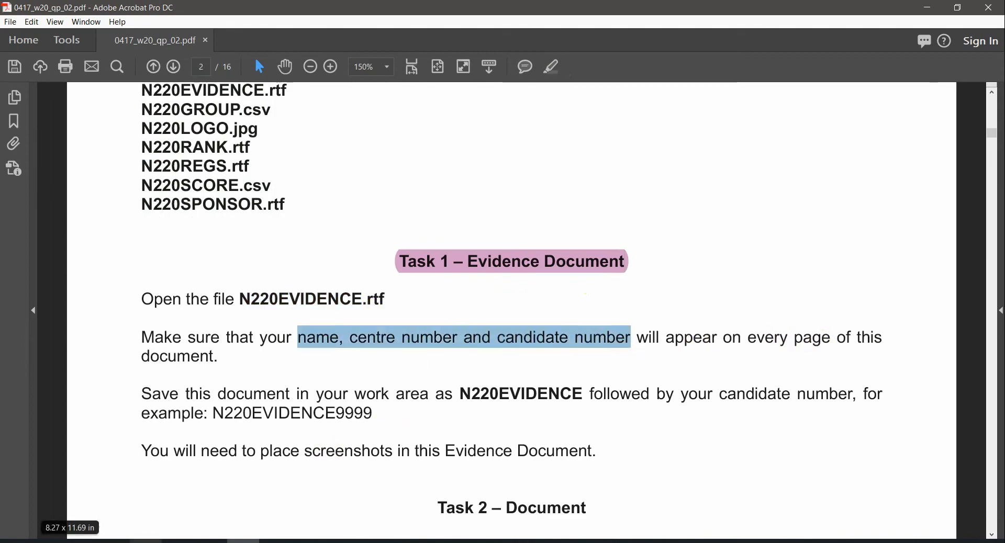
left_click(145, 542)
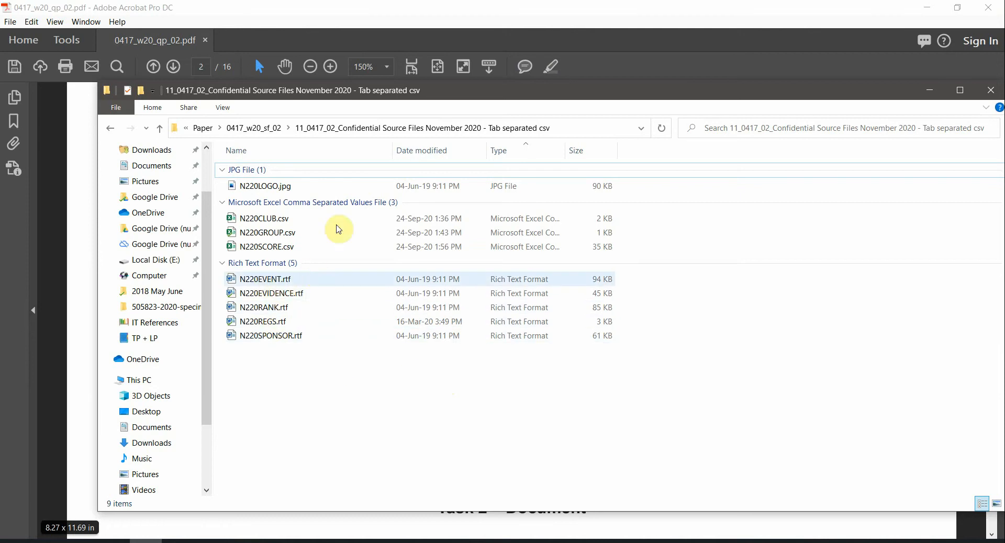
Open N220EVIDENCE.rtf in Word, recheck the 'every page' instruction, and enter the page header
left_click(270, 296)
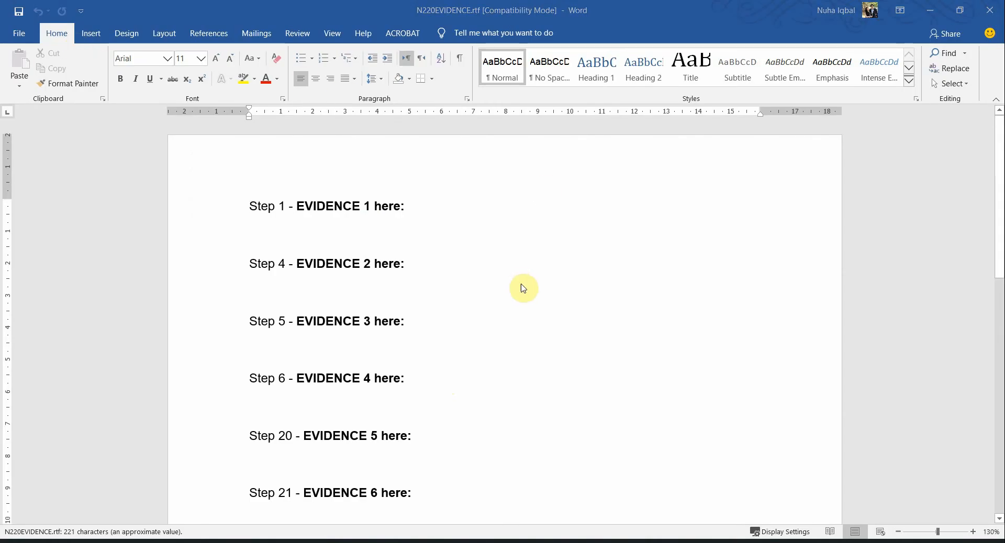
key("alt+Tab")
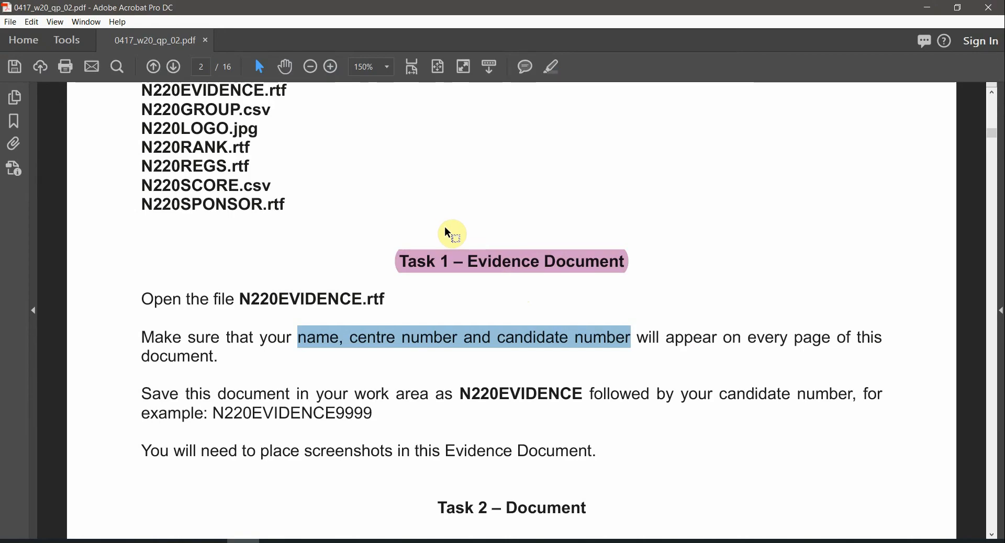
left_click(744, 338)
left_click_drag(748, 338, 851, 339)
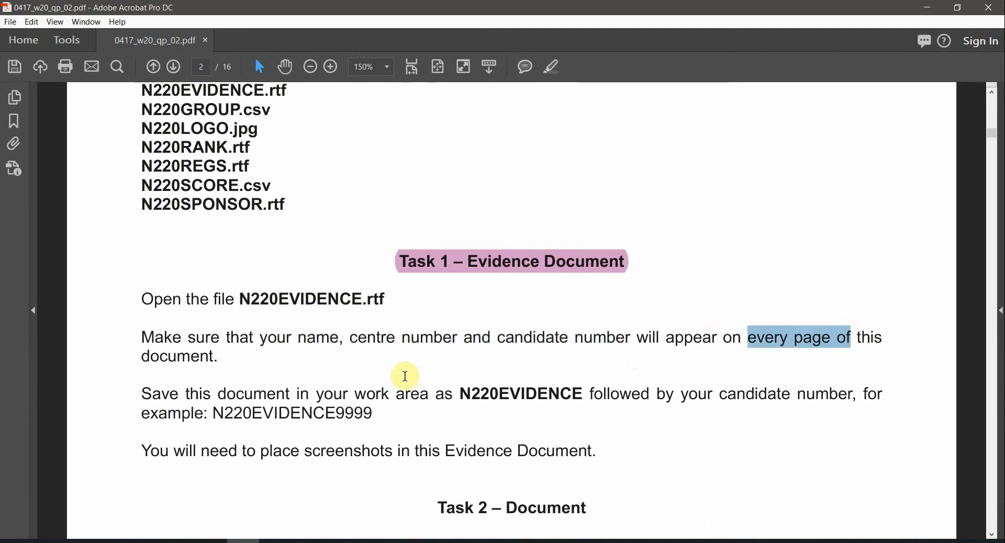
key("alt+Tab")
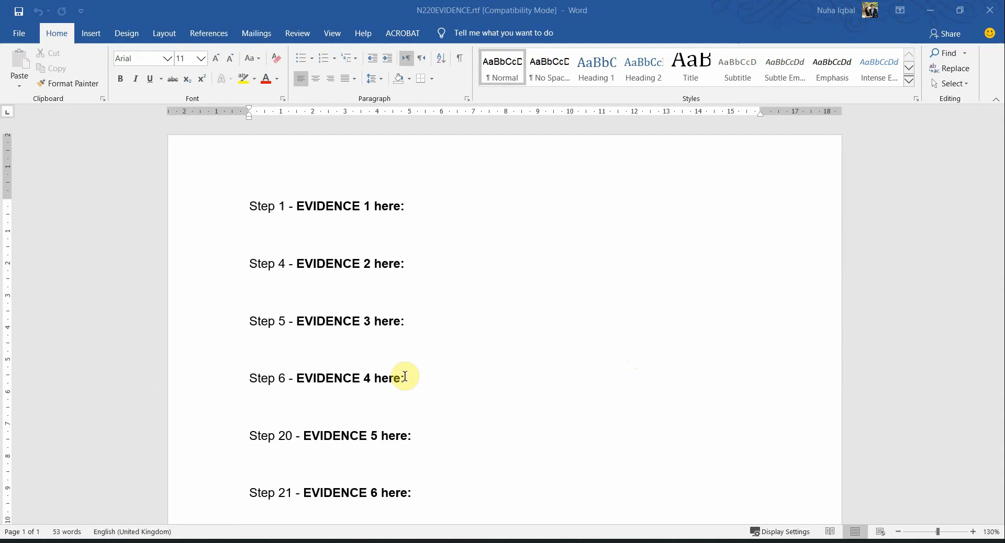
double_click(492, 150)
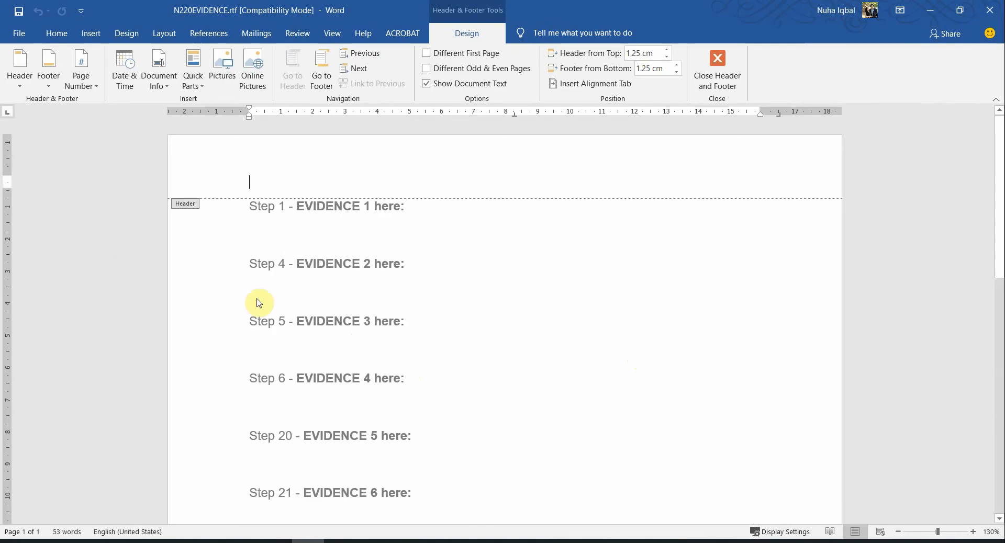
Insert the built-in three-column blank header
left_click(16, 79)
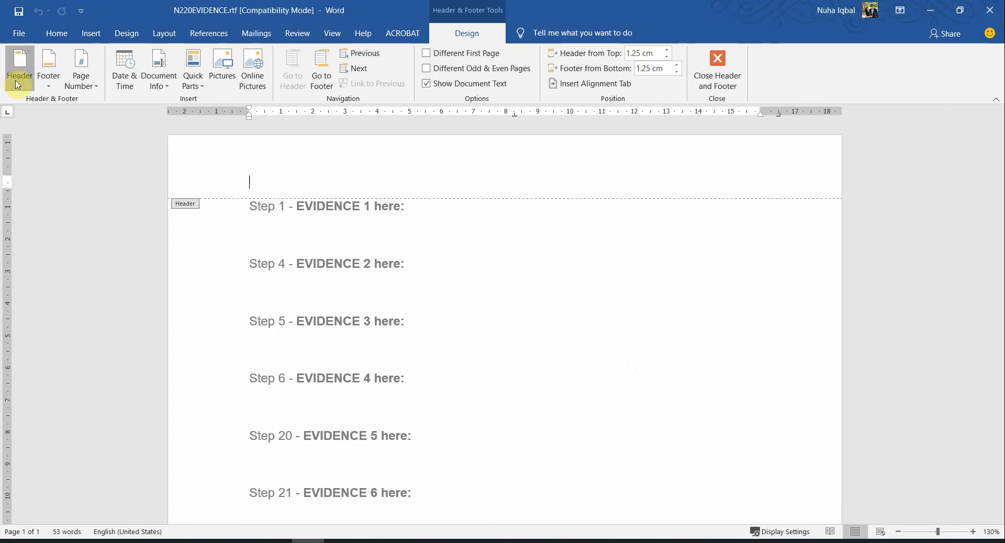
left_click(17, 83)
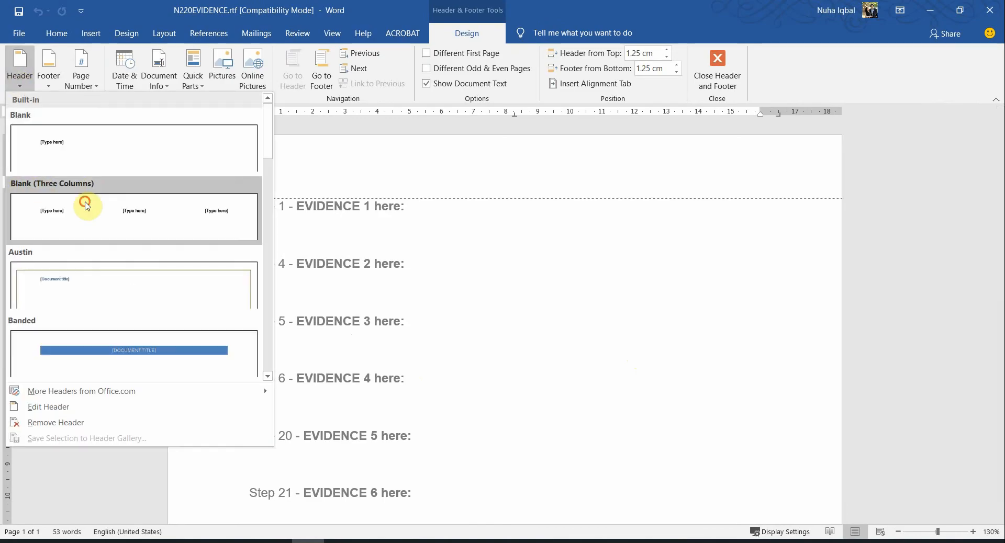
left_click(87, 205)
Fill the header with the candidate's name, centre number and candidate number, then close it
left_click(261, 190)
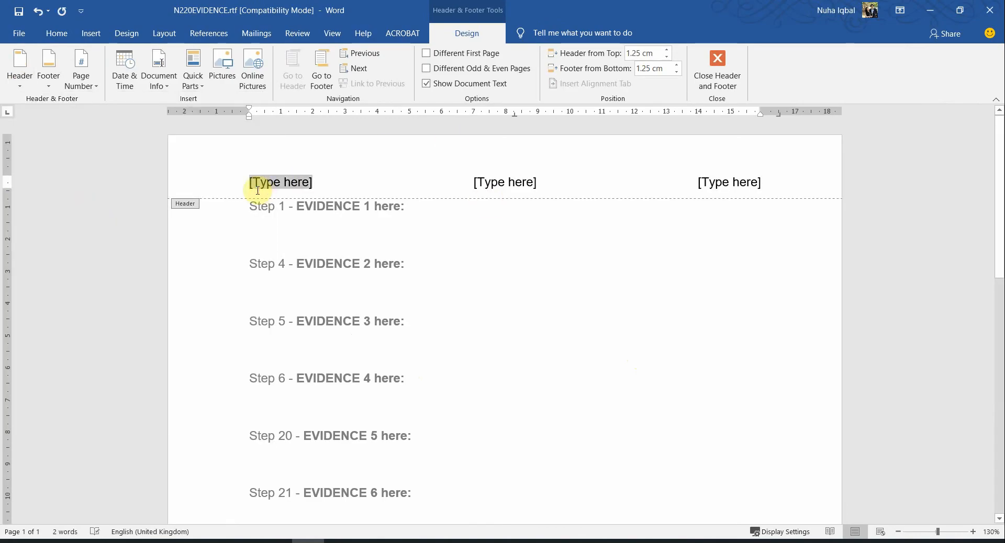
type("Nuha")
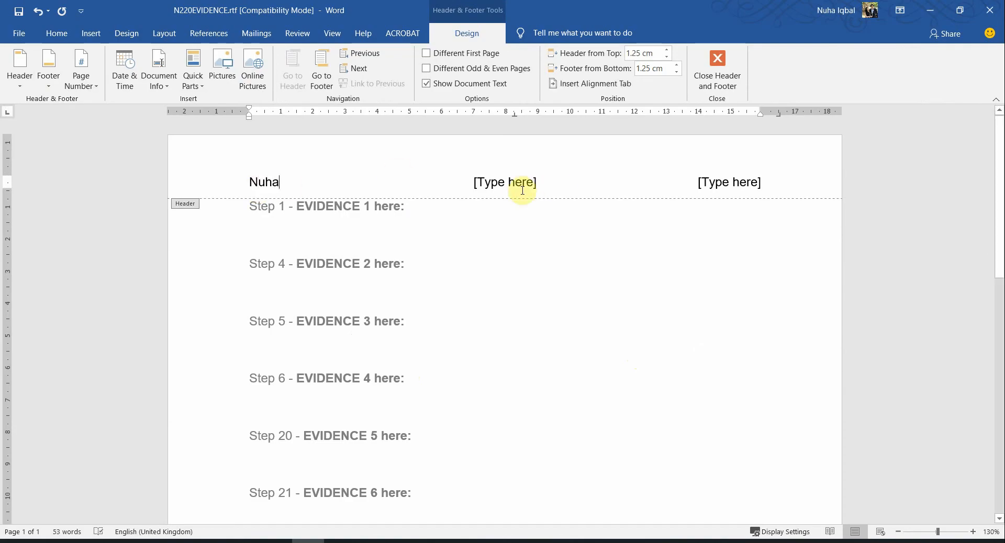
left_click(520, 190)
type("MM012")
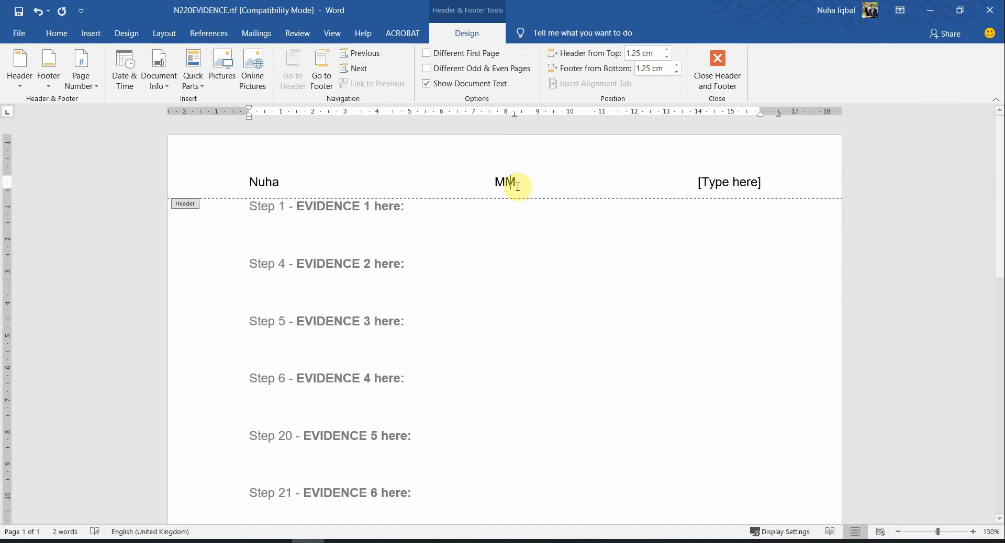
left_click(721, 188)
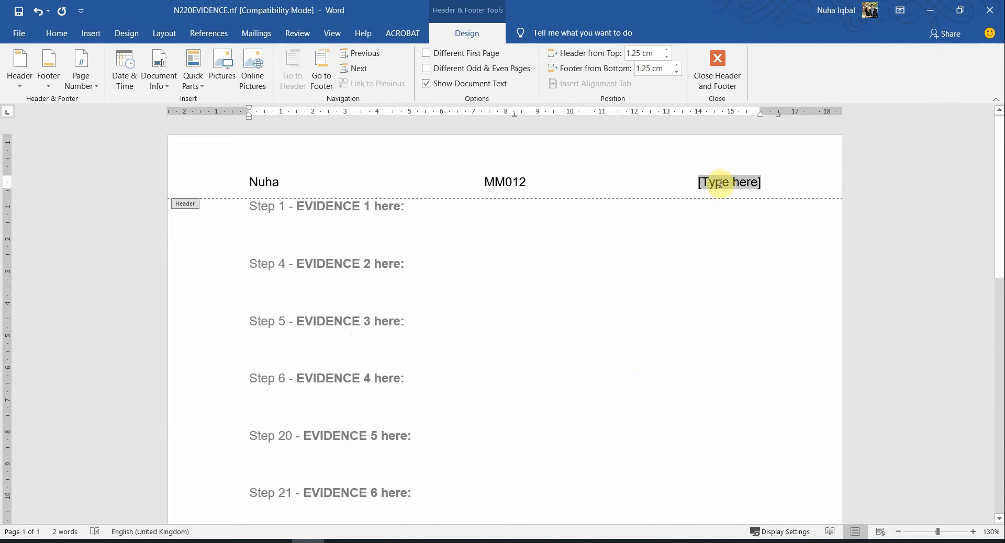
type("0001")
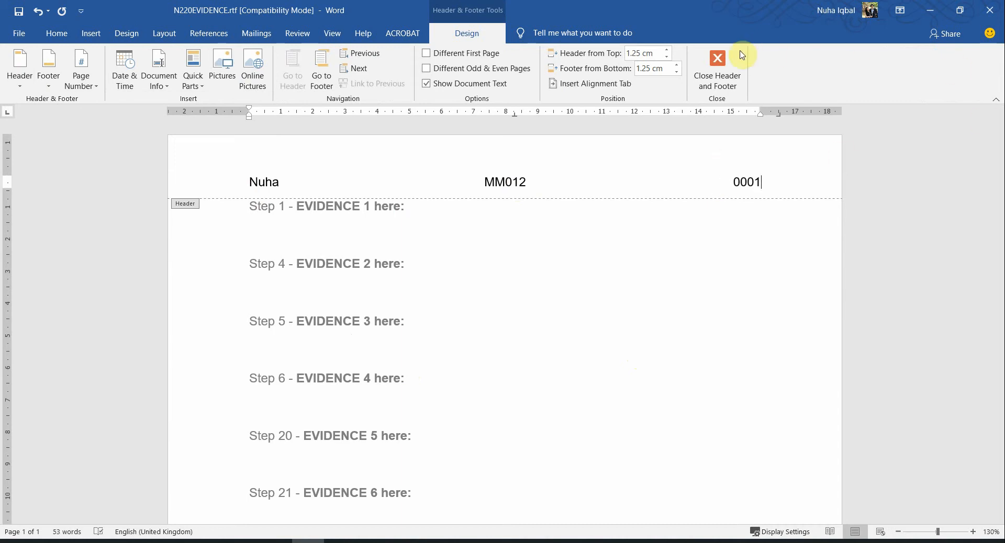
left_click(723, 66)
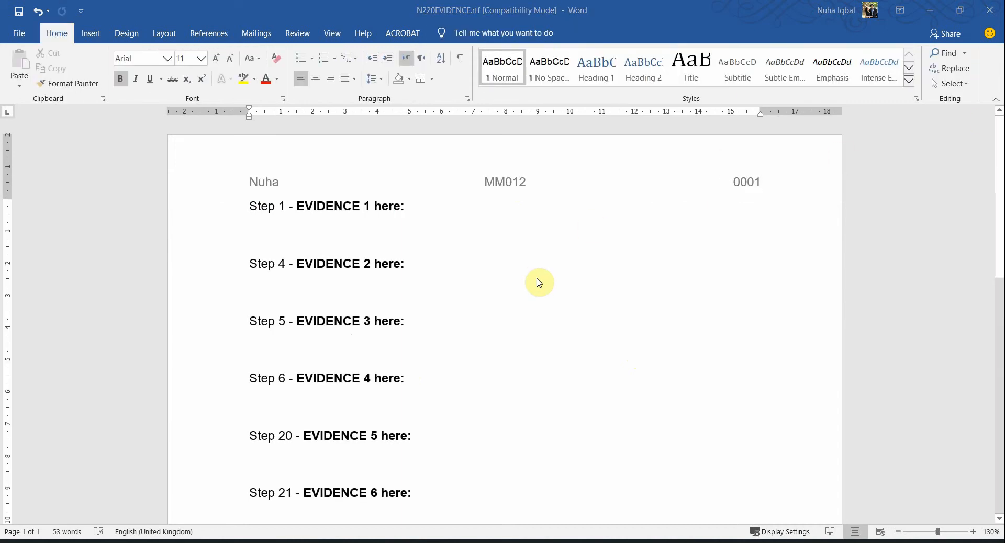
key("alt+Tab")
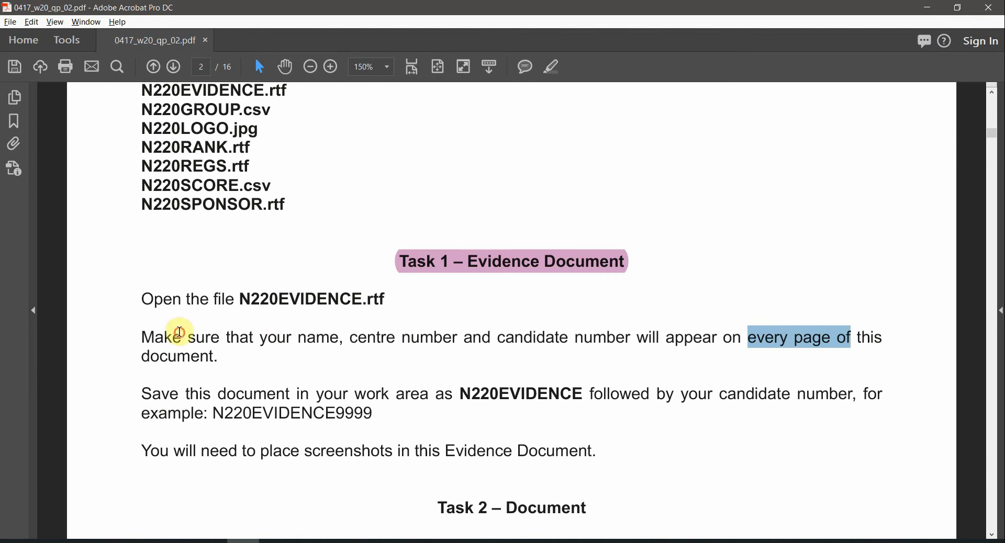
Highlight the sentence requiring name, centre and candidate number on every page
left_click_drag(159, 337, 222, 365)
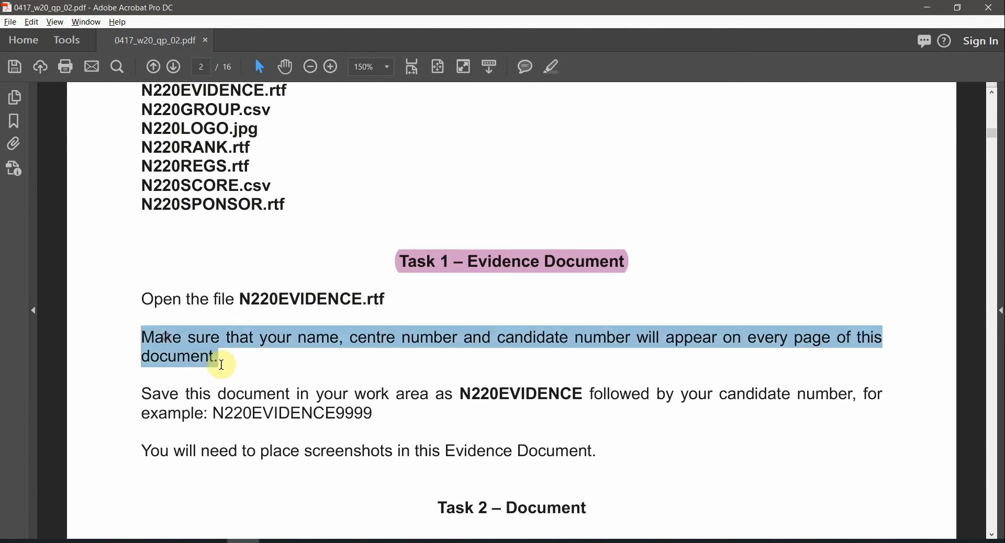
left_click(554, 69)
scroll(265, 422, "down", 1)
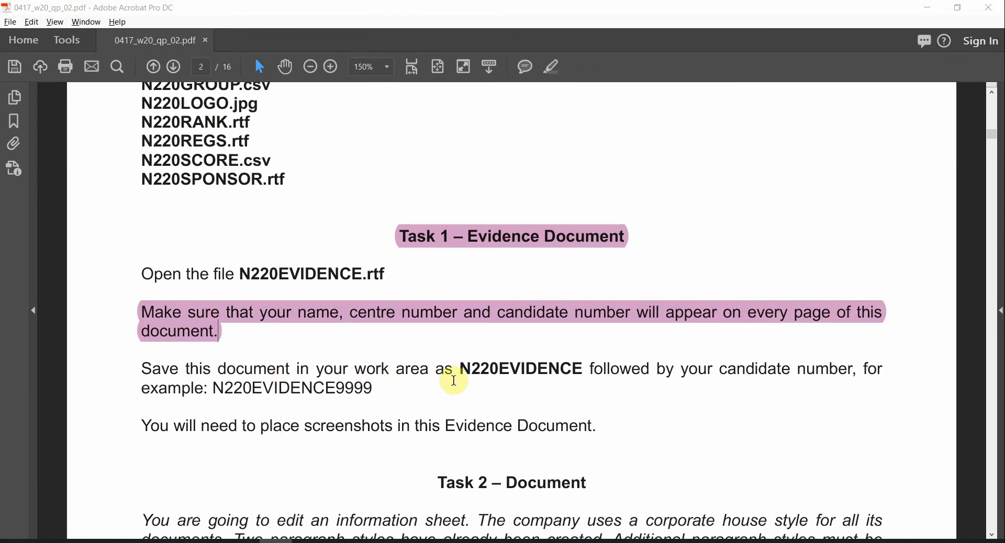
Select the N220EVIDENCE example file name and the 'place screenshots in' wording
left_click_drag(477, 371, 504, 369)
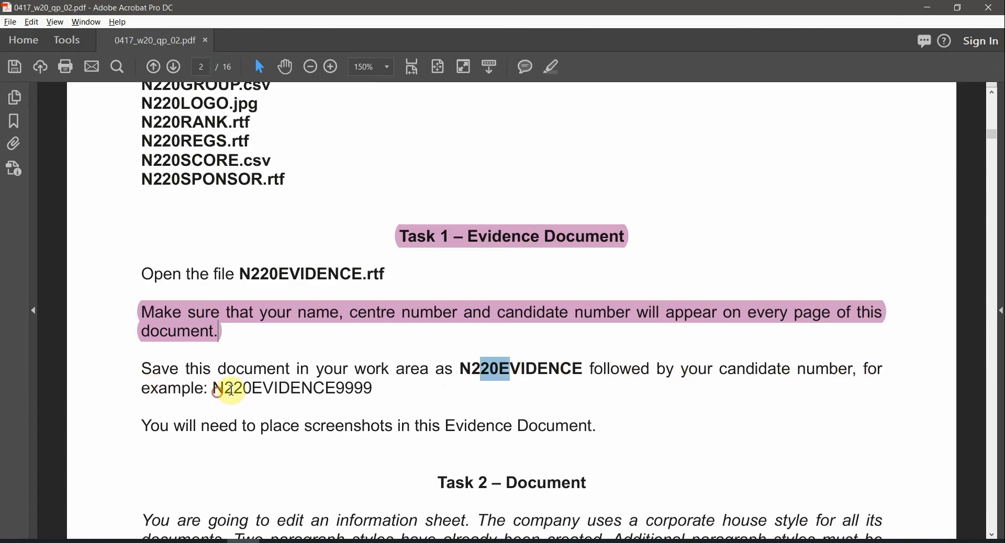
left_click_drag(216, 392, 373, 391)
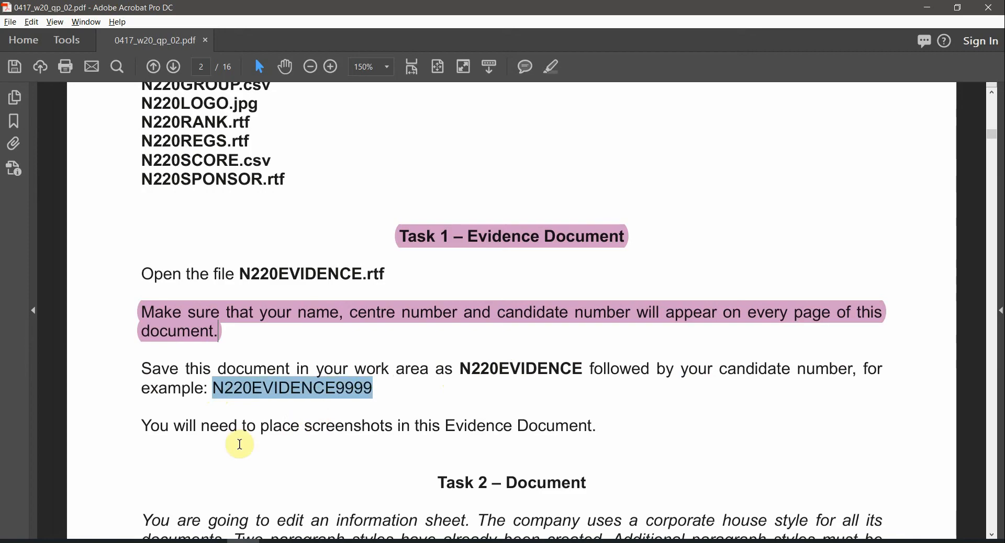
left_click_drag(261, 427, 411, 427)
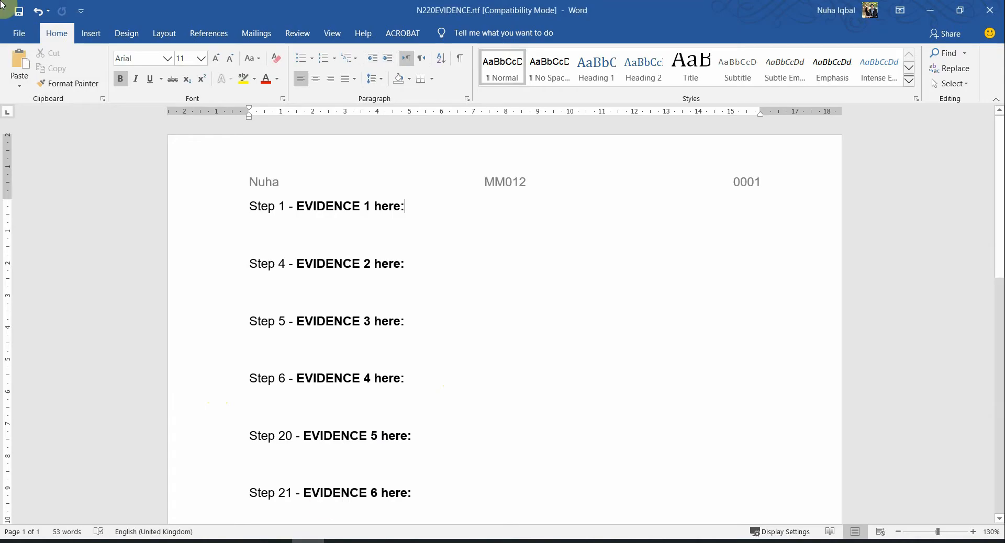
Open Save As and browse to the confidential source files folder
left_click(14, 29)
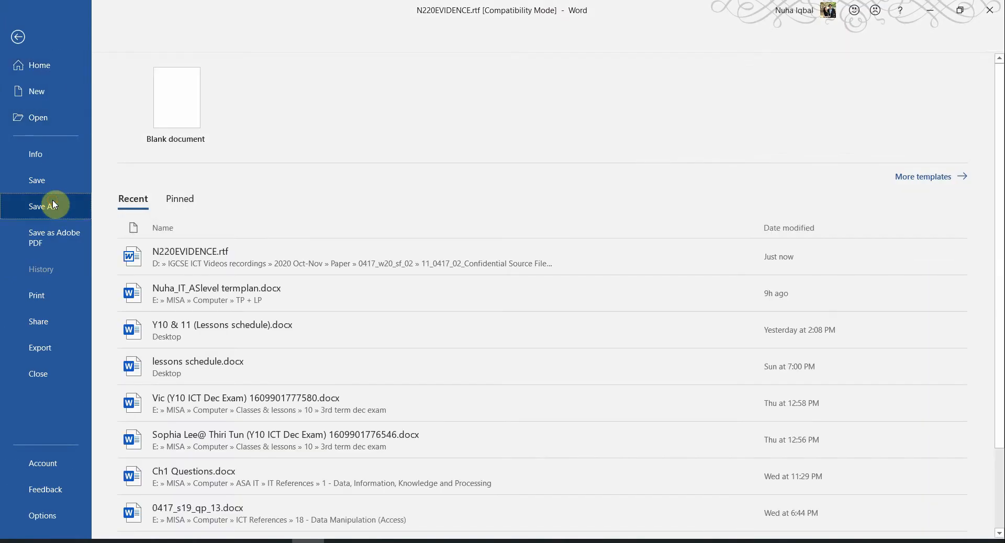
left_click(47, 205)
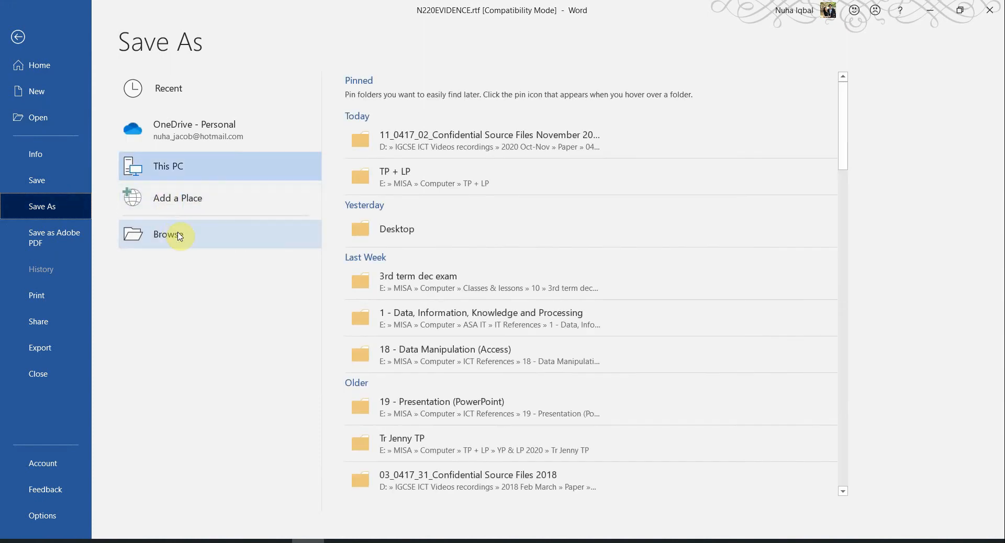
left_click(175, 233)
left_click(348, 138)
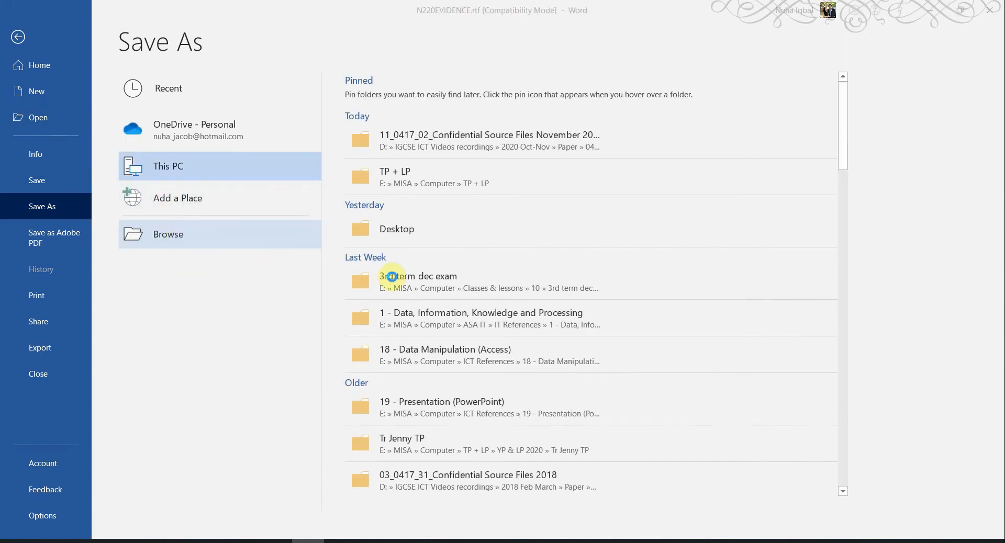
left_click_drag(306, 17, 470, 111)
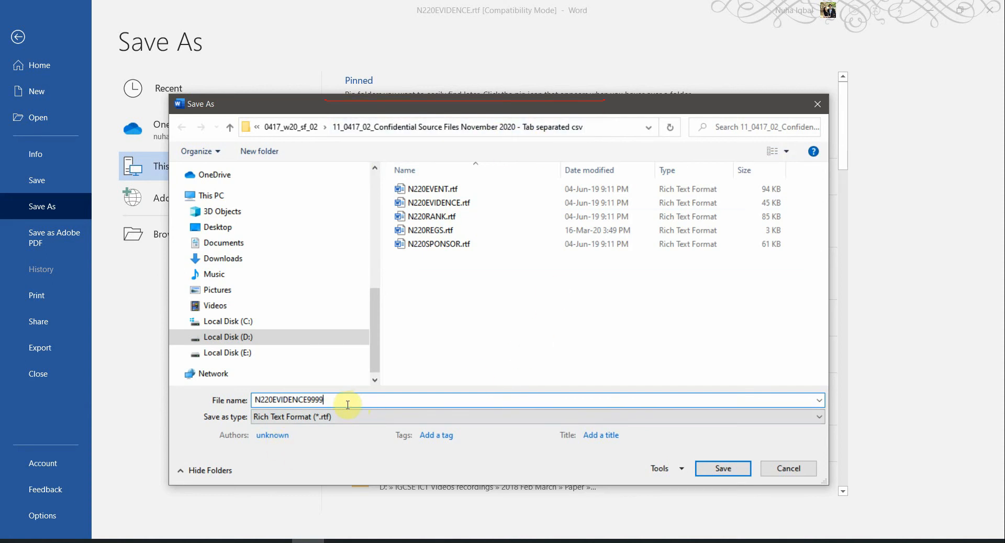
Name the file N220EVIDENCE0001, set type to Word Document (*.docx), save and accept the upgrade
key("BackSpace")
key("BackSpace")
key("BackSpace")
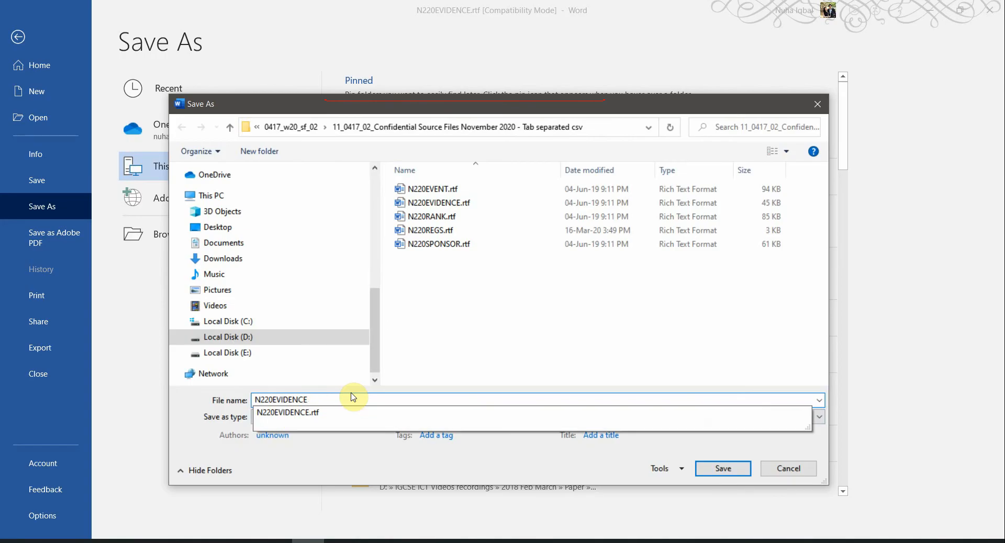
type("0001")
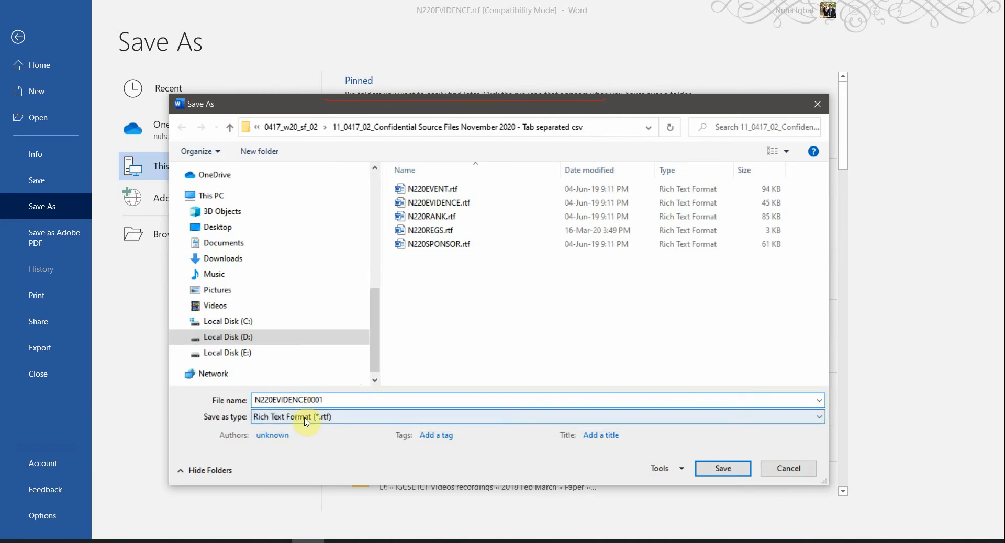
left_click(306, 418)
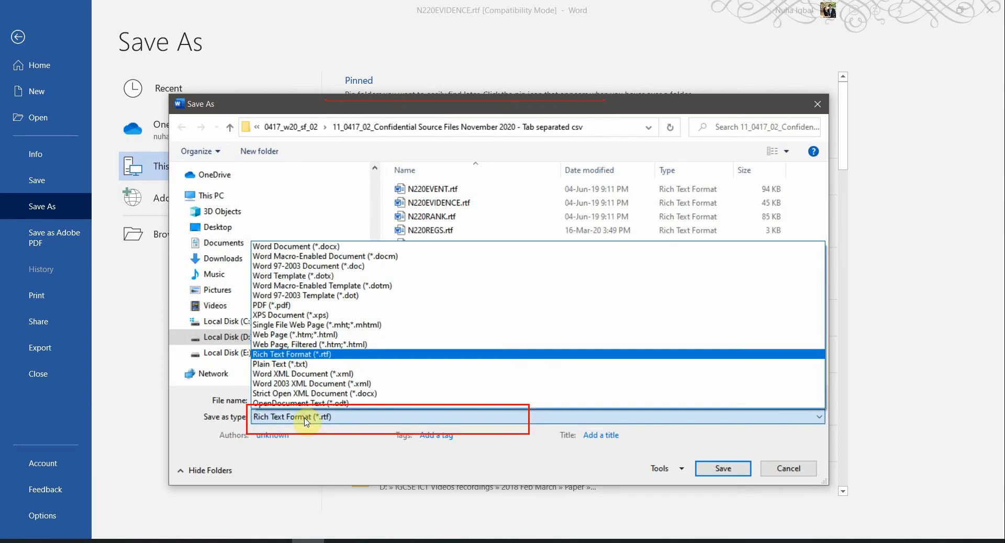
left_click(302, 246)
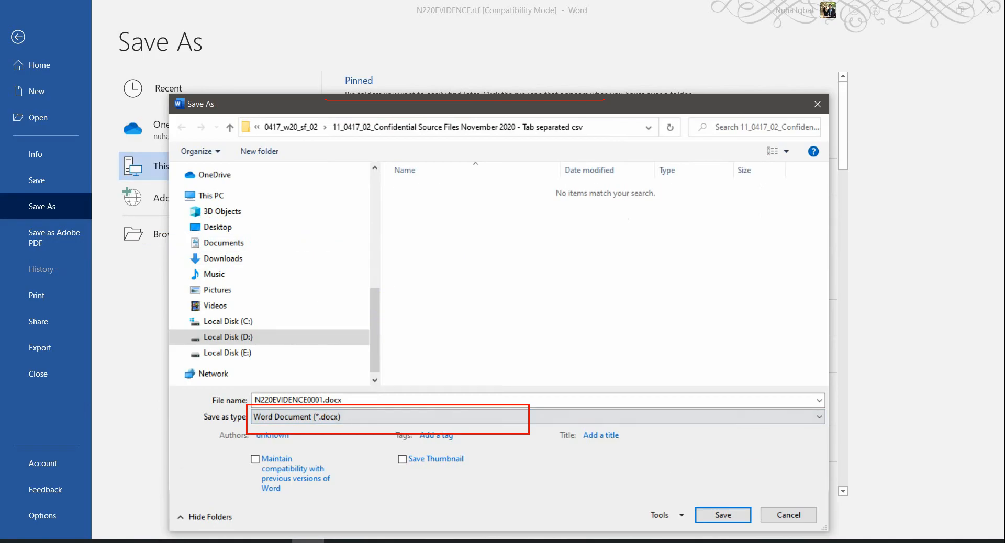
left_click(705, 522)
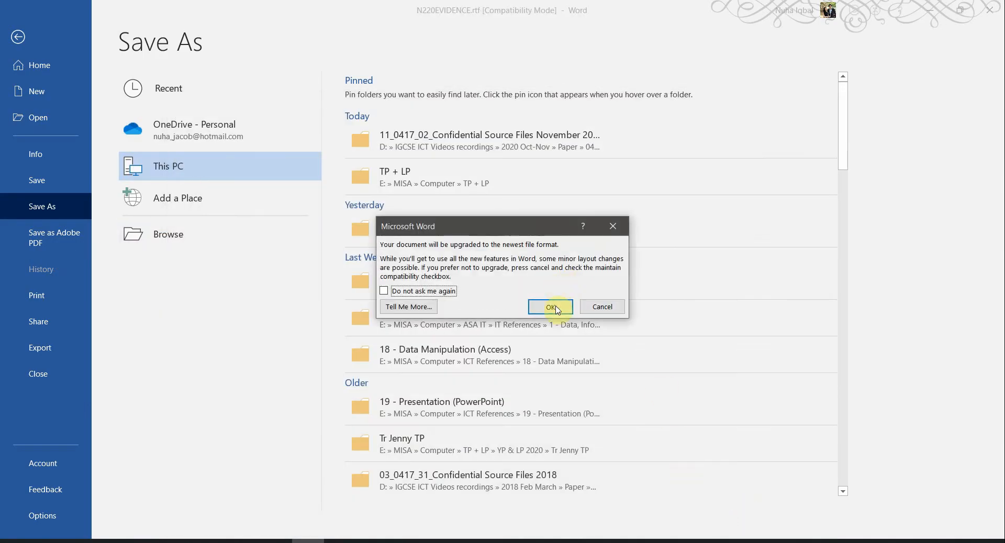
left_click(556, 310)
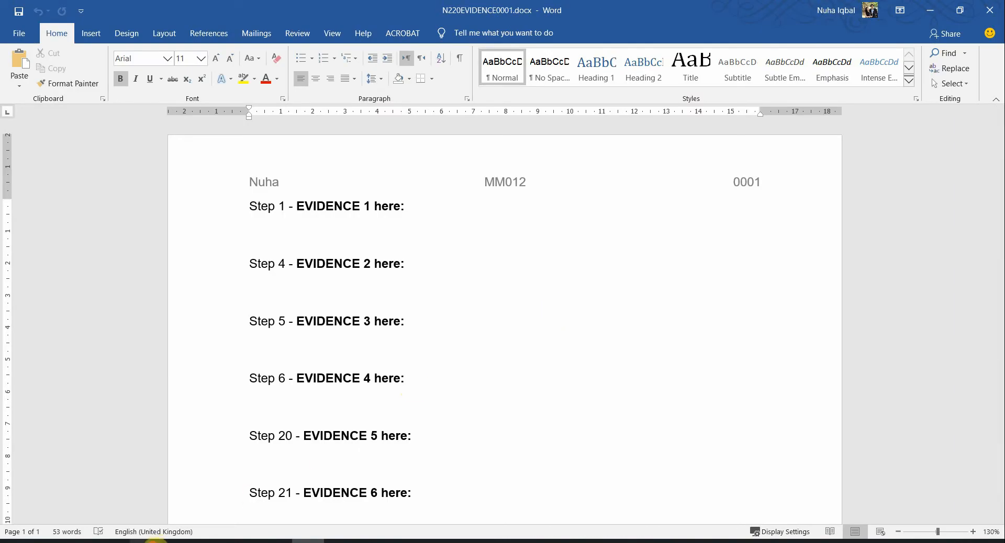
Confirm N220EVIDENCE0001.docx appears in the source files folder, then return to the exam paper
left_click(147, 542)
left_click(282, 280)
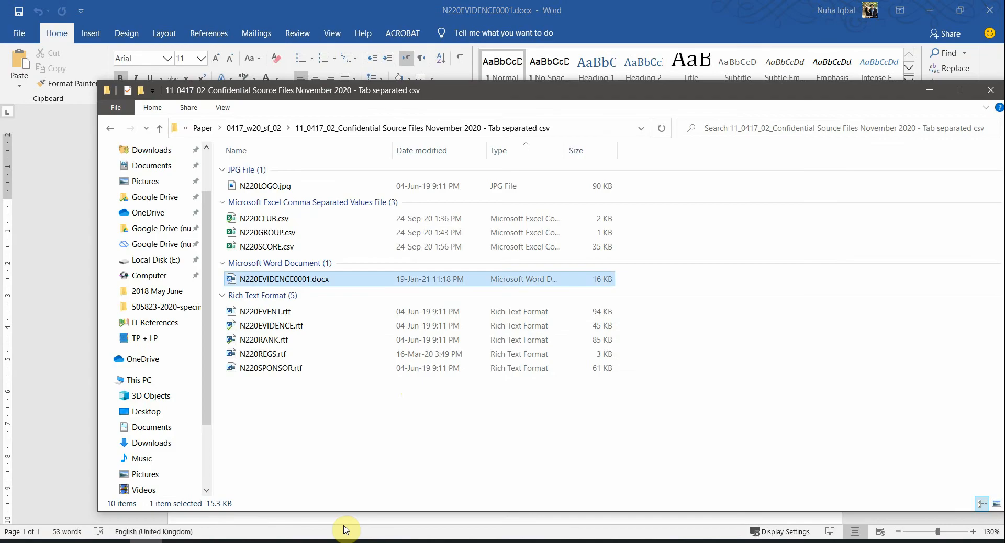
left_click(291, 6)
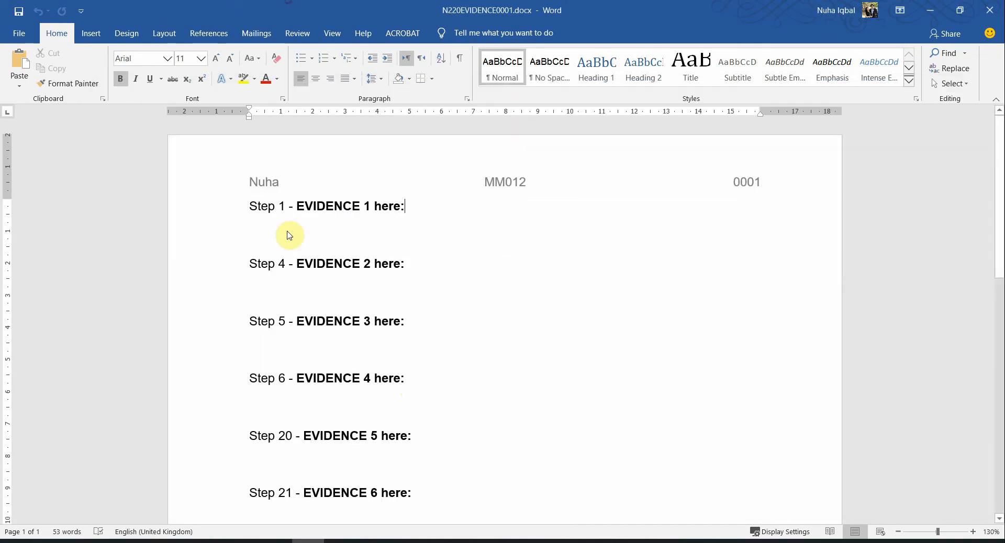
left_click(237, 541)
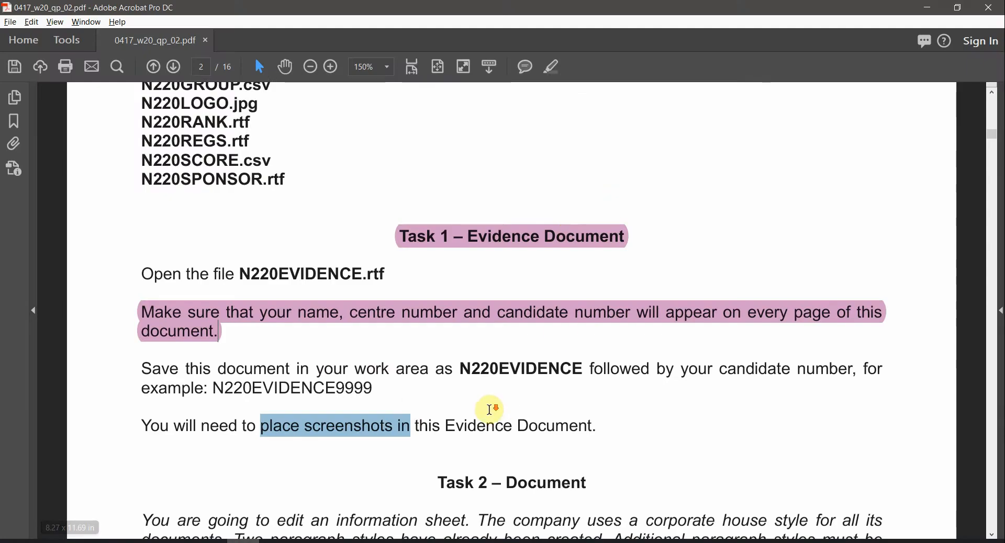
Highlight the Task 2 – Document heading in pink
scroll(572, 195, "down", 1)
scroll(518, 420, "down", 5)
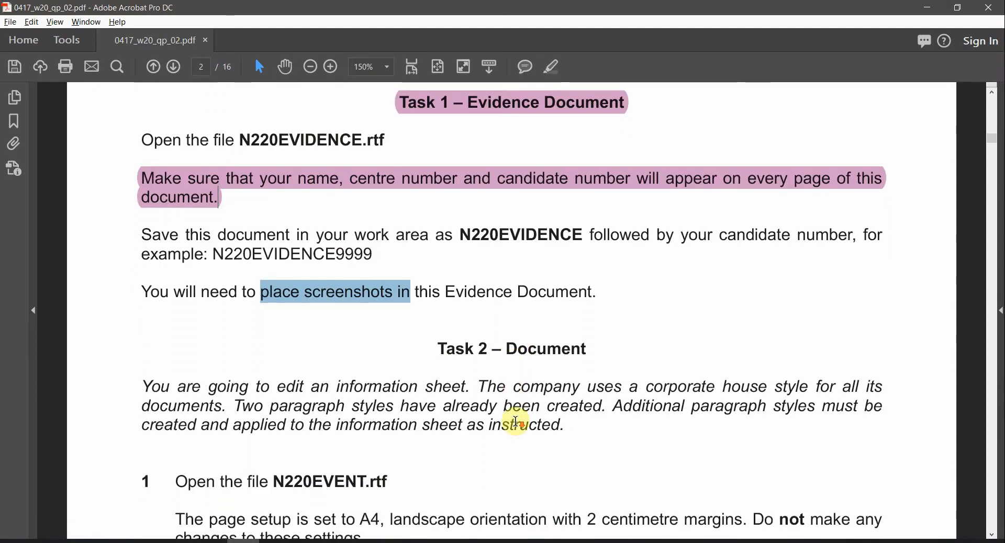
left_click(572, 250)
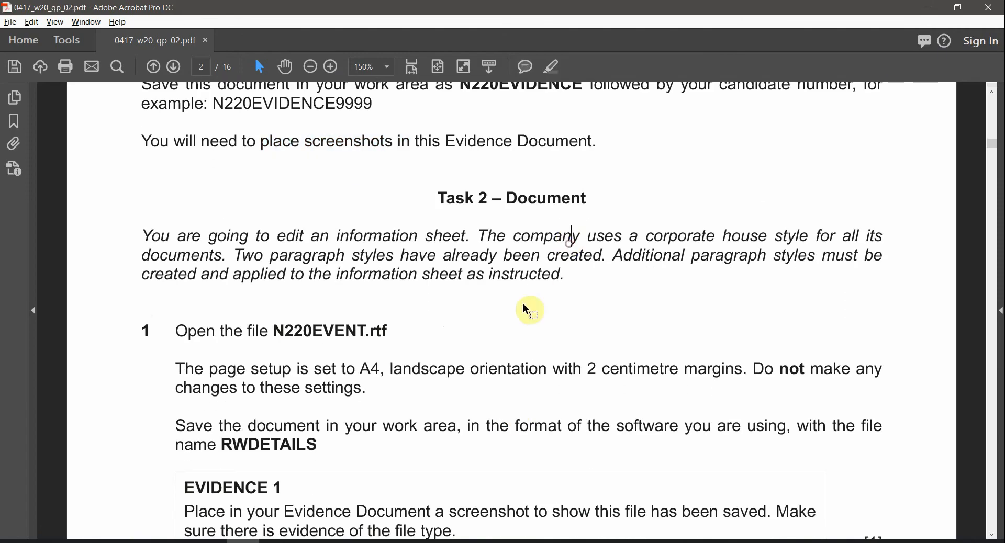
triple_click(572, 198)
left_click(551, 74)
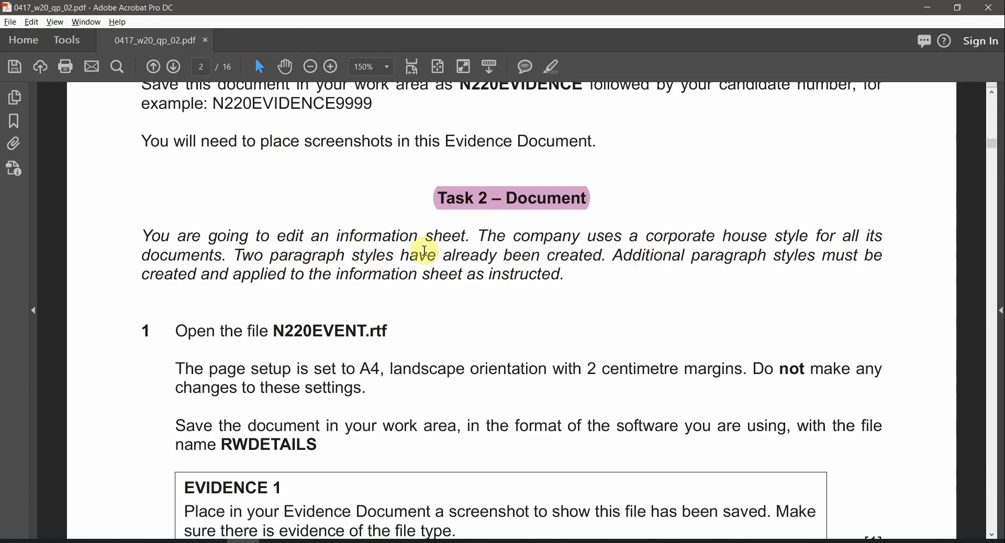
Read the two paragraph styles instruction and pick out the N220EVENT file name
left_click_drag(238, 255, 512, 260)
left_click(358, 271)
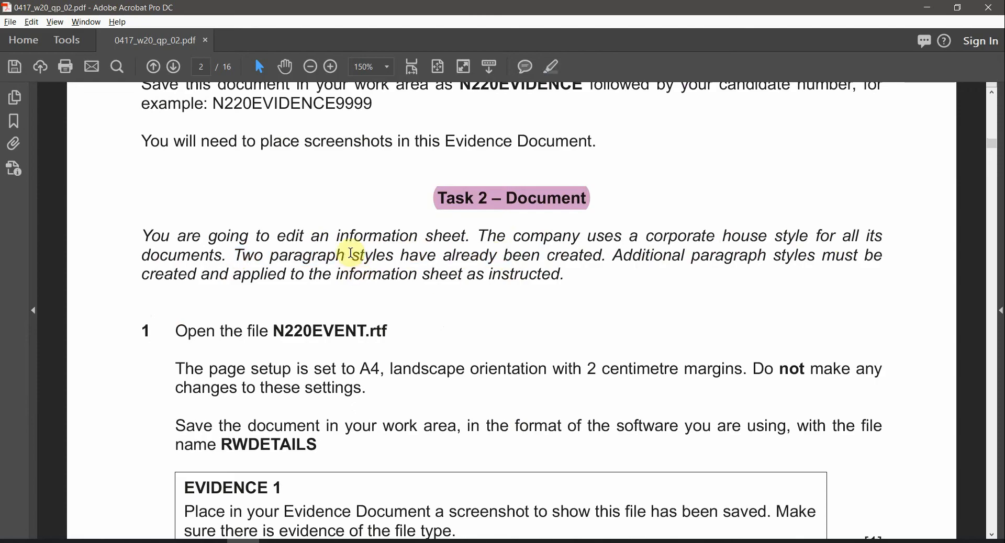
left_click_drag(352, 255, 445, 255)
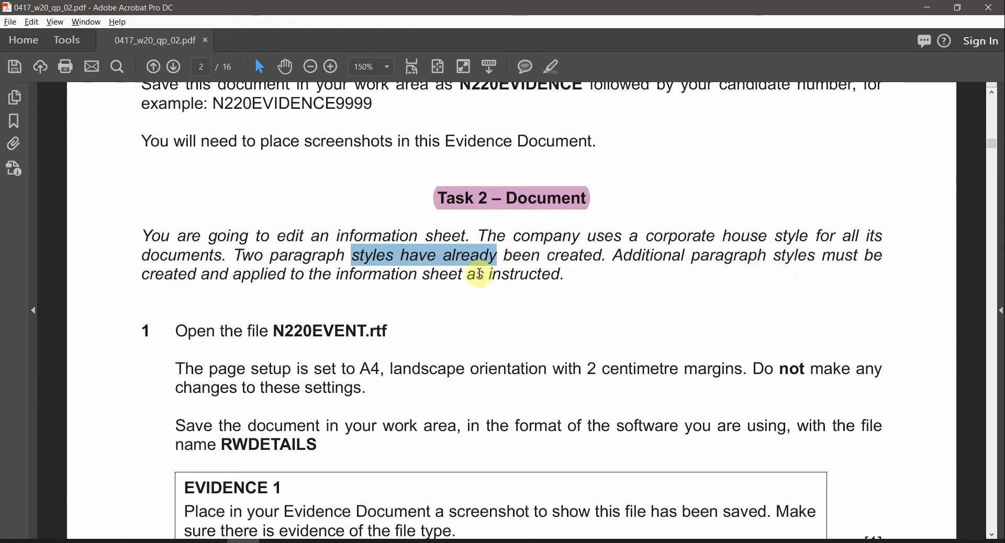
scroll(543, 352, "down", 1)
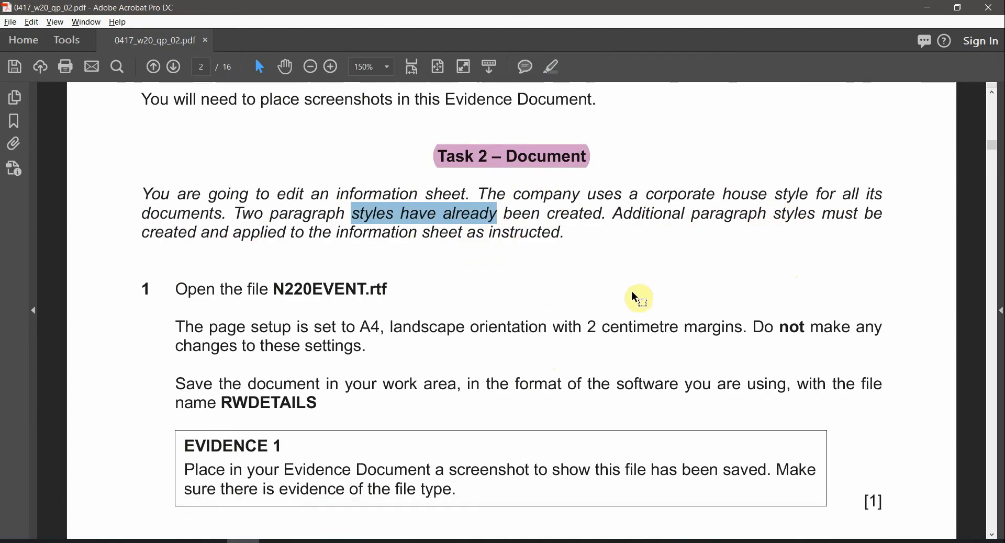
scroll(447, 400, "down", 1)
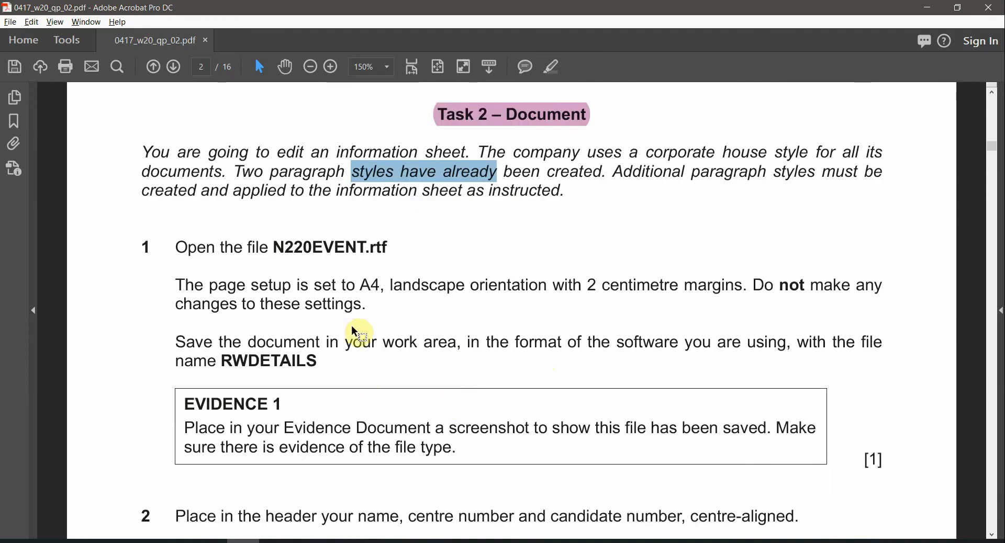
double_click(304, 253)
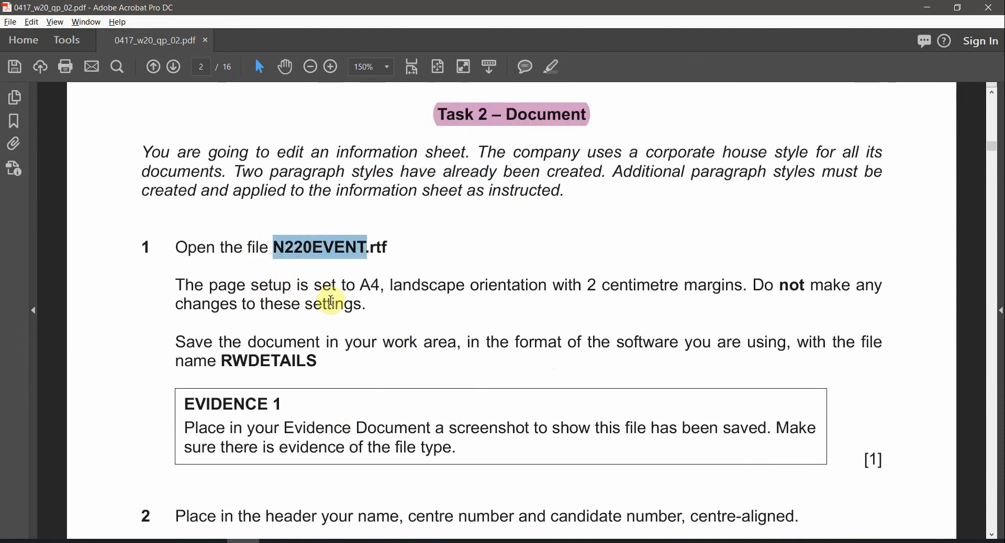
left_click(149, 542)
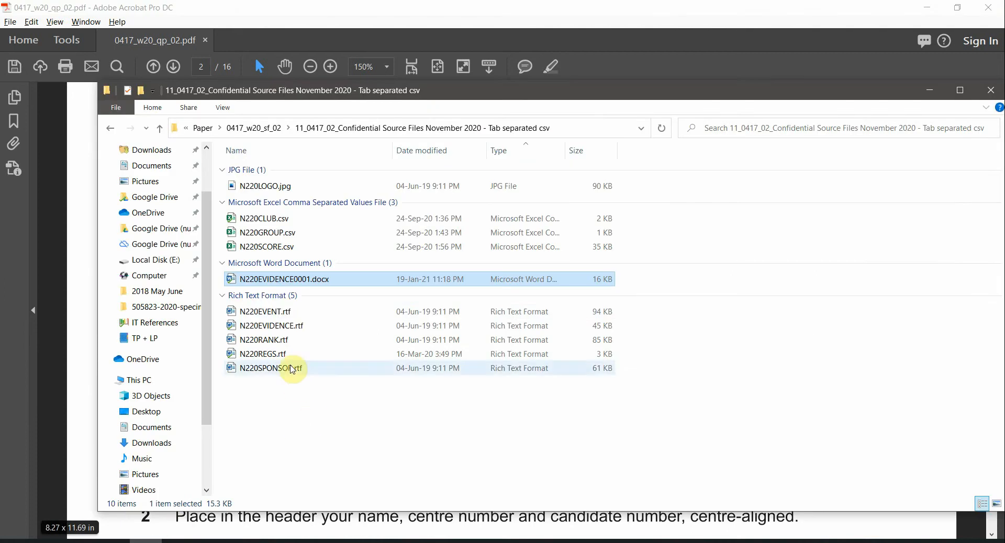
Open N220EVENT.rtf in Word and scroll through it
double_click(297, 313)
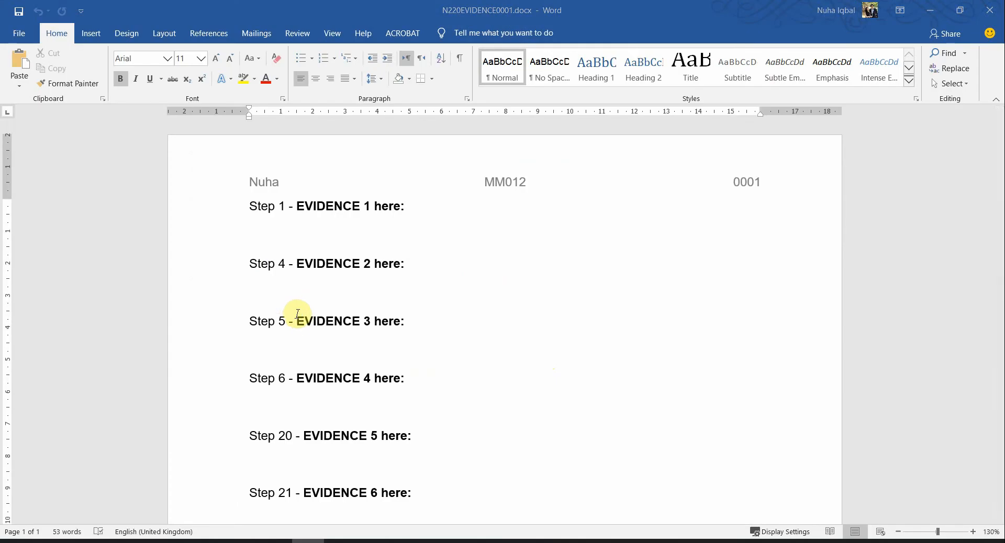
scroll(297, 313, "down", 15)
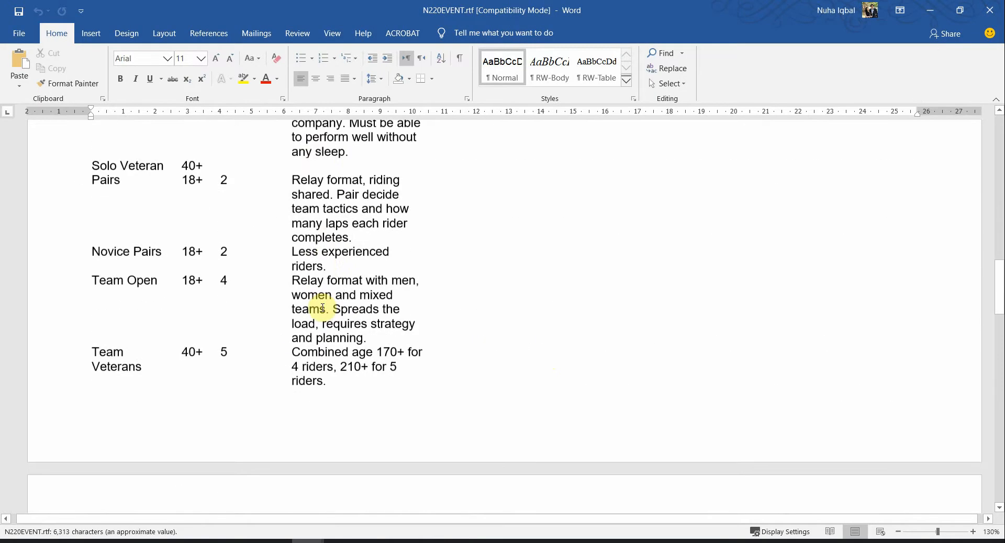
scroll(323, 309, "up", 15)
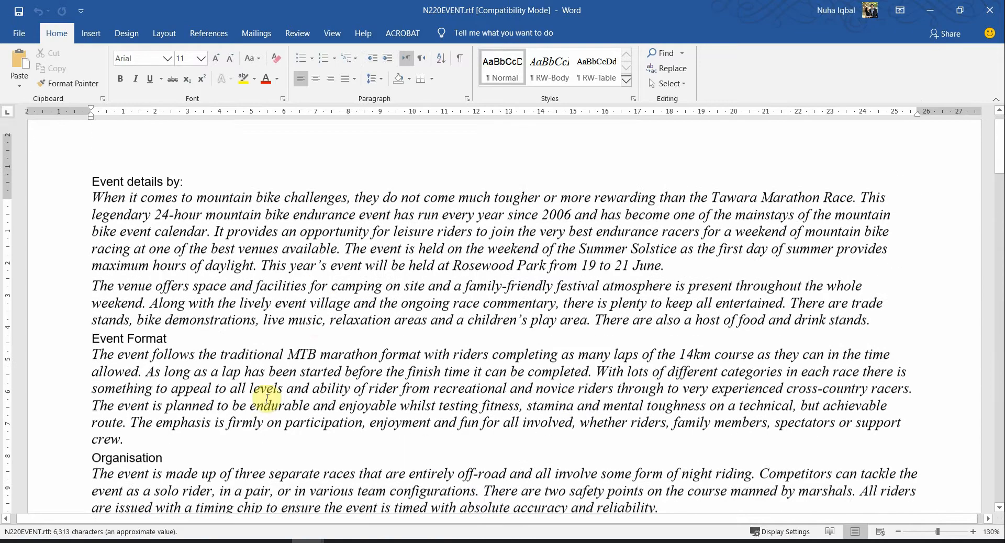
scroll(575, 425, "down", 12)
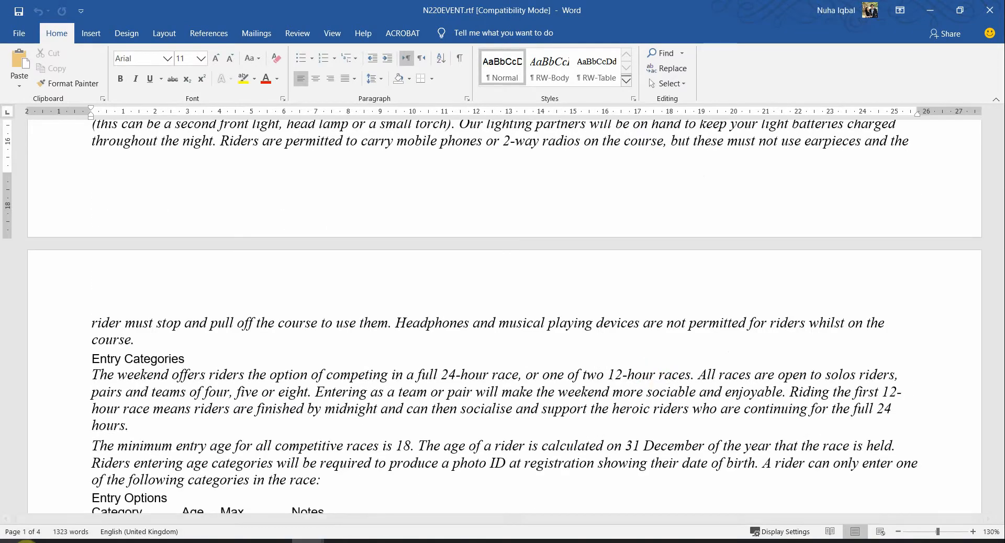
Highlight the page setup requirement in the question paper in pink
left_click(245, 542)
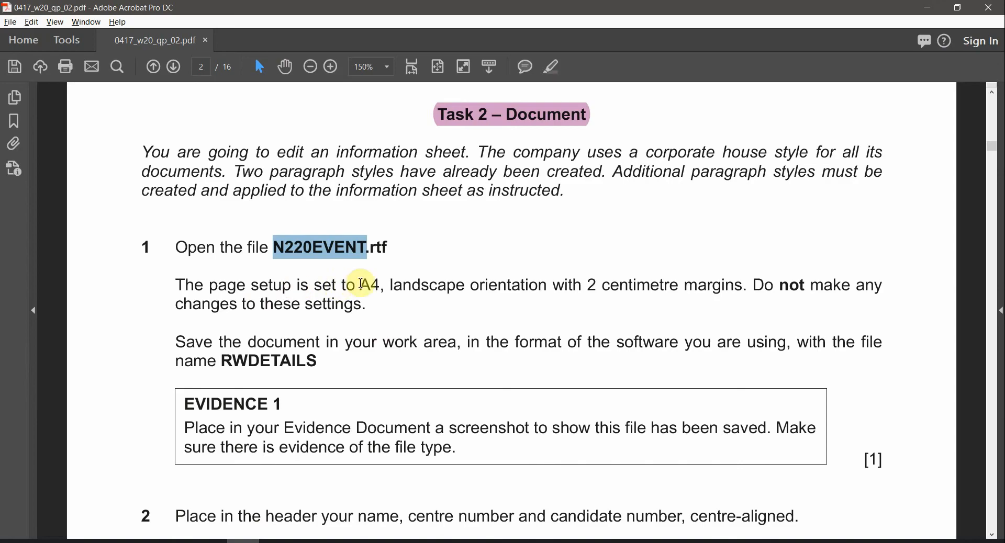
left_click_drag(361, 286, 705, 290)
left_click(552, 66)
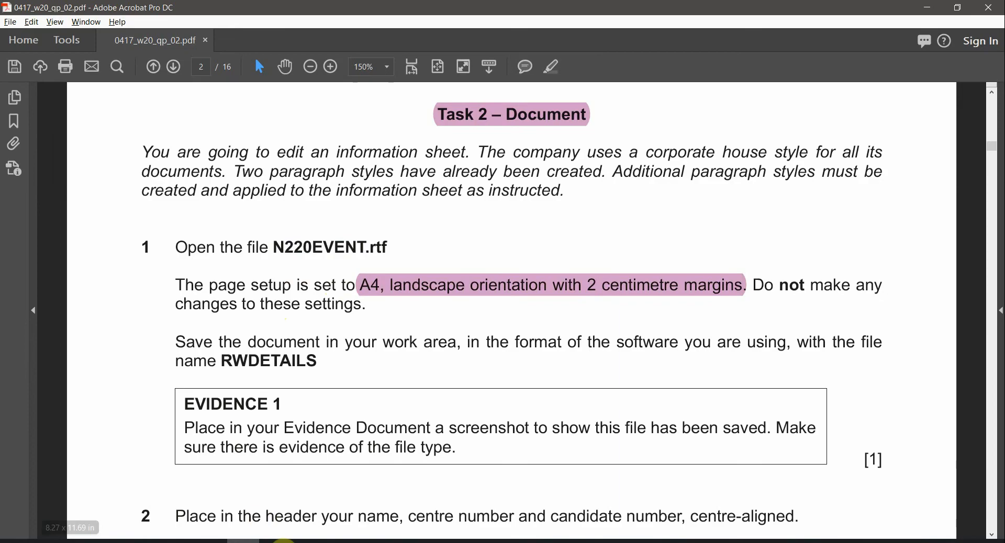
left_click(308, 542)
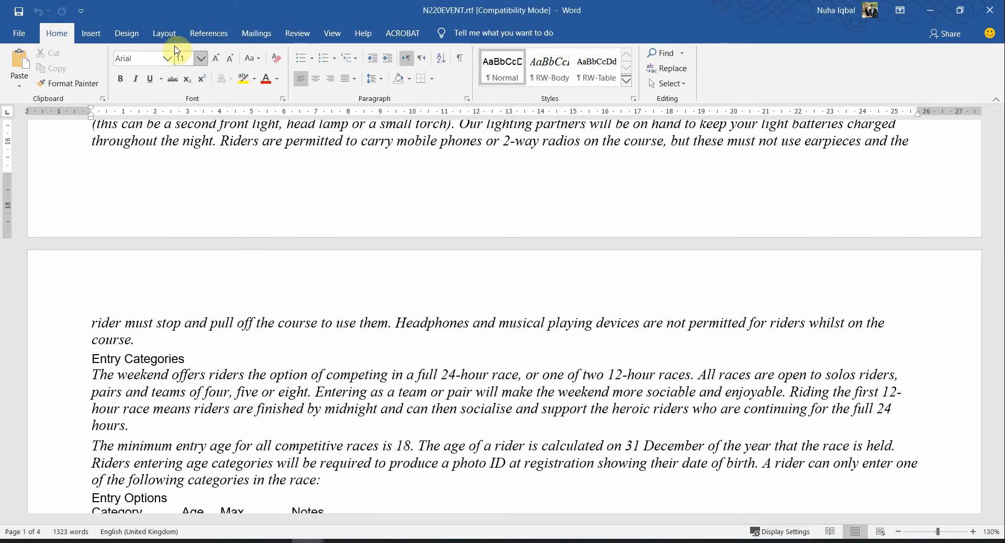
Check Page Setup shows 2 cm margins, landscape and A4 paper, then cancel unchanged
left_click(168, 39)
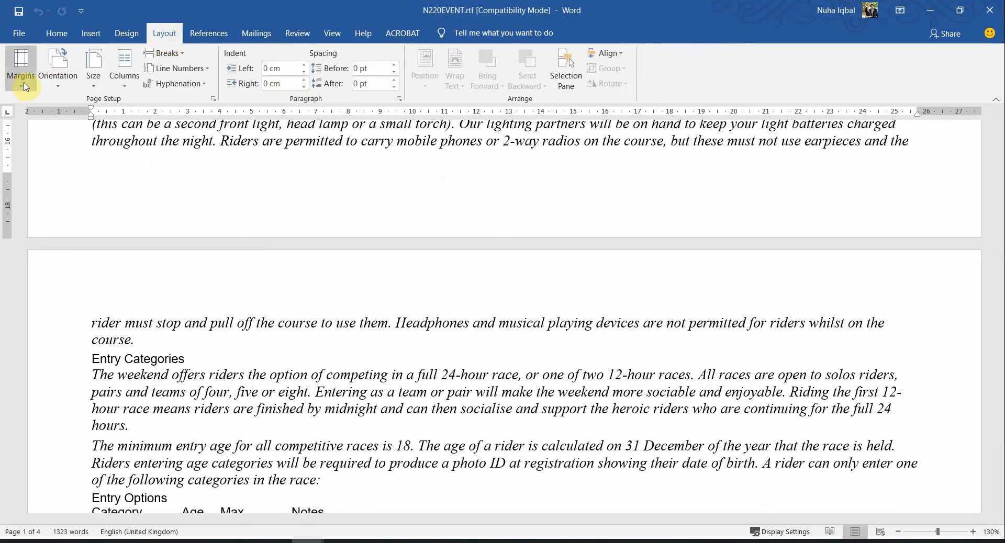
left_click(213, 101)
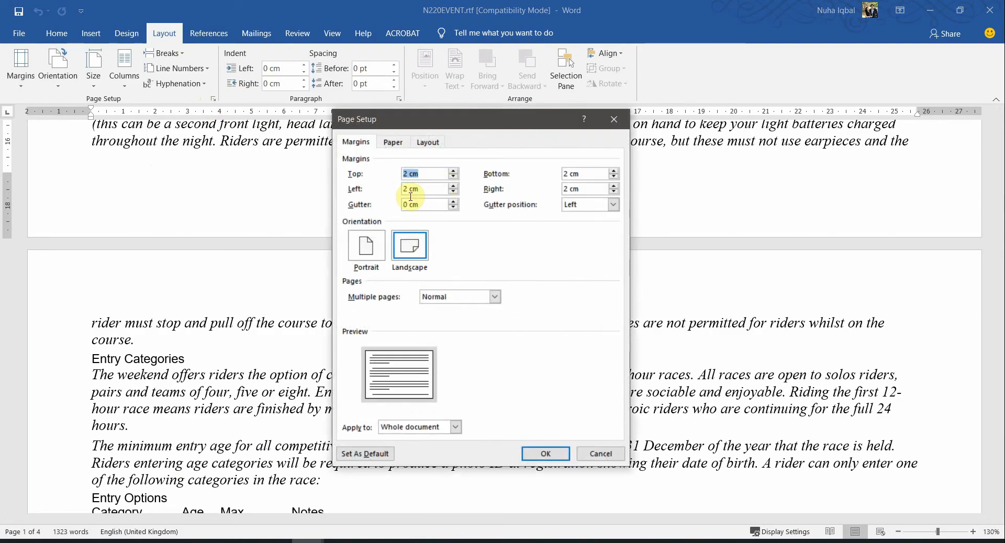
left_click(243, 541)
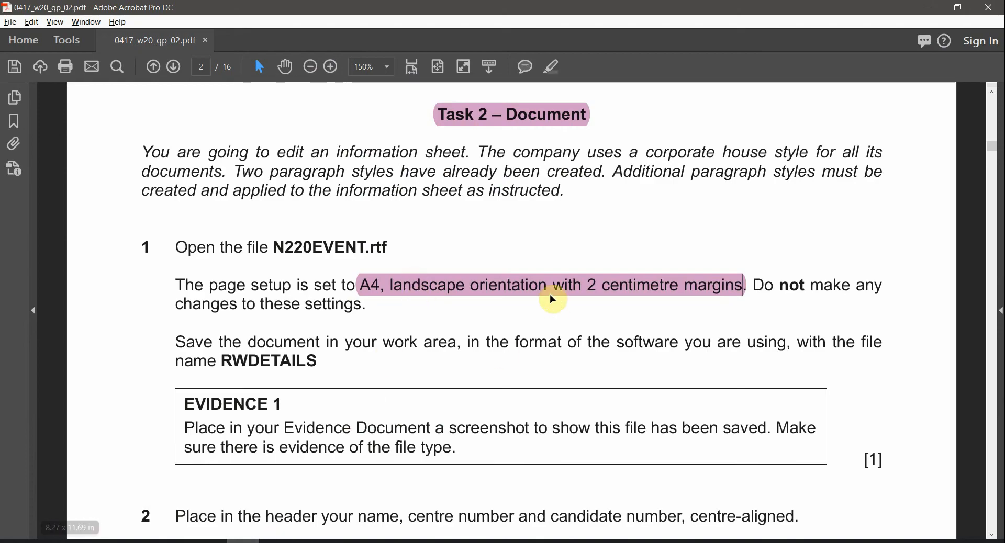
mouse_move(308, 542)
left_click(357, 515)
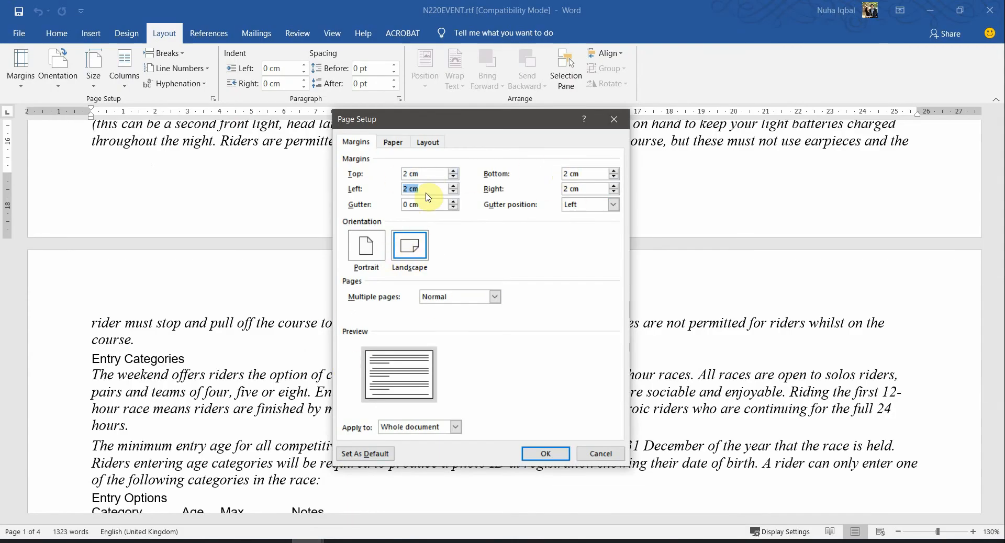
left_click(392, 143)
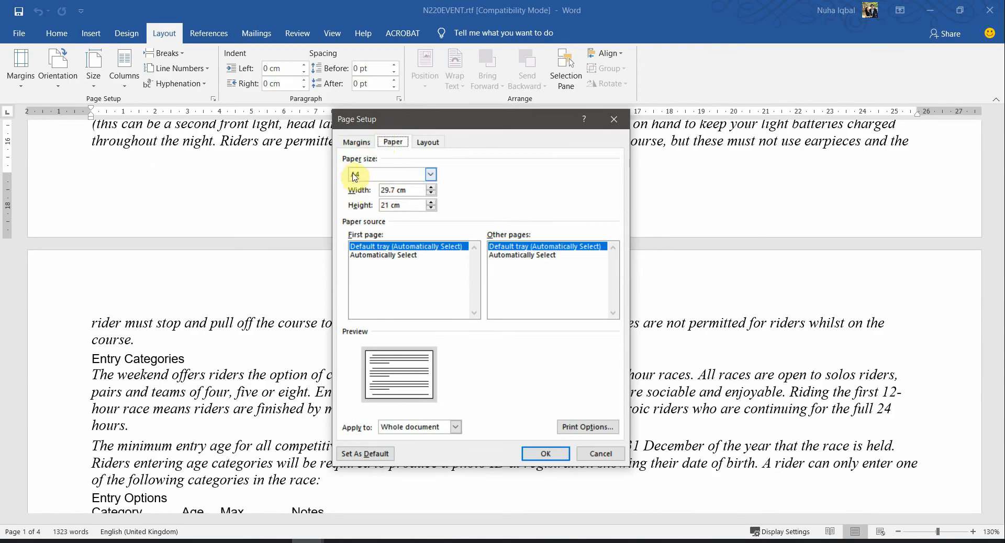
left_click(600, 458)
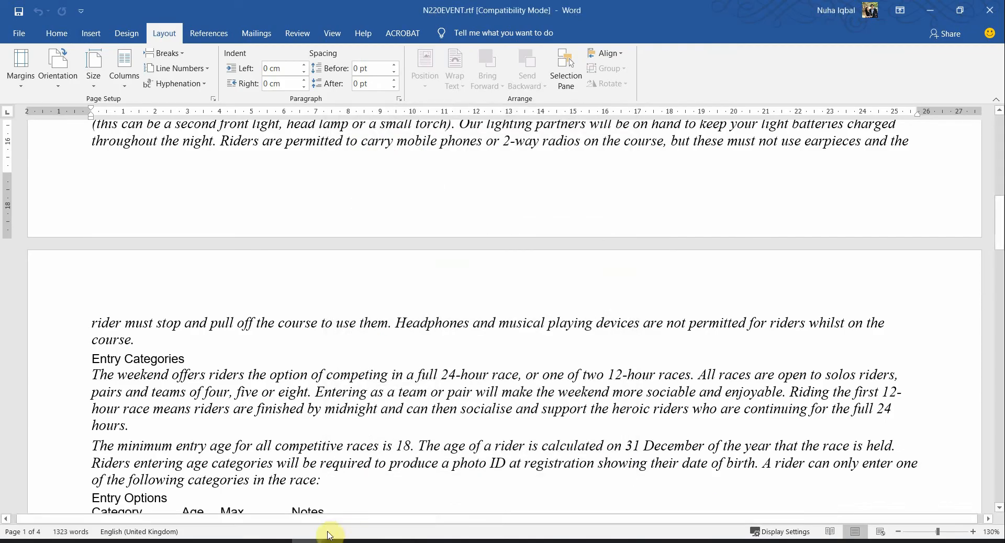
Find the required file name RWDETAILS in the paper's save instruction
left_click(243, 542)
scroll(333, 428, "down", 1)
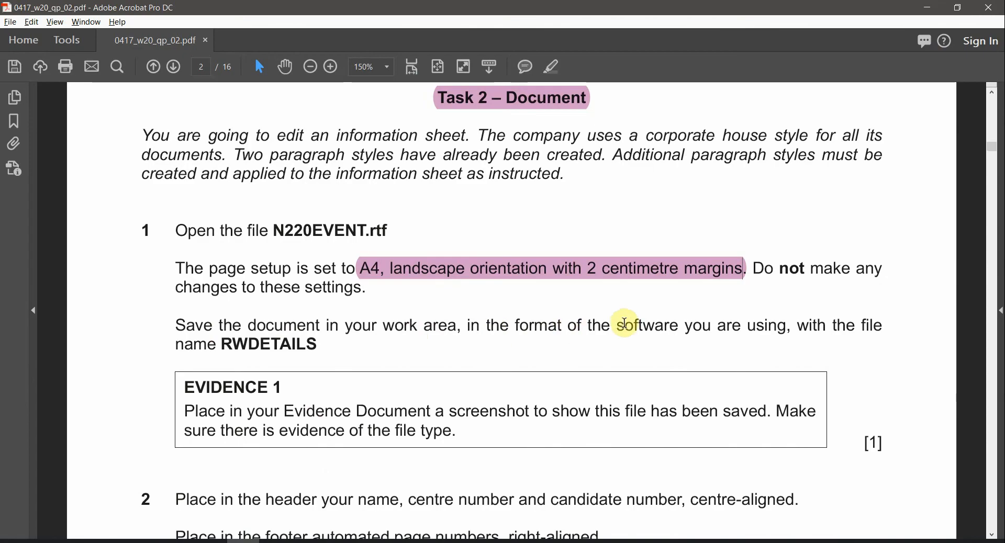
left_click_drag(620, 327, 663, 330)
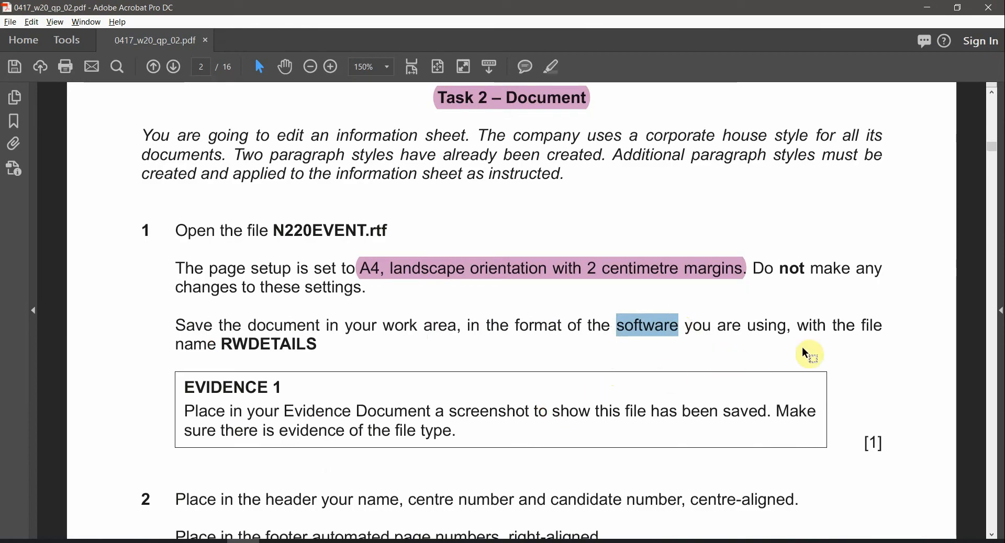
double_click(257, 345)
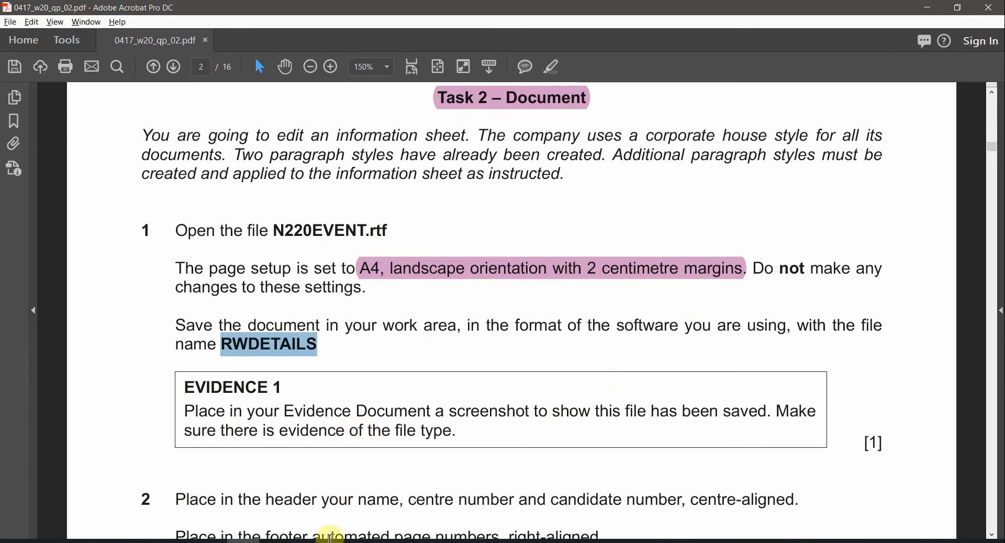
Save N220EVENT as RWDETAILS in Word Document (*.docx) format, accepting the upgrade
left_click(348, 509)
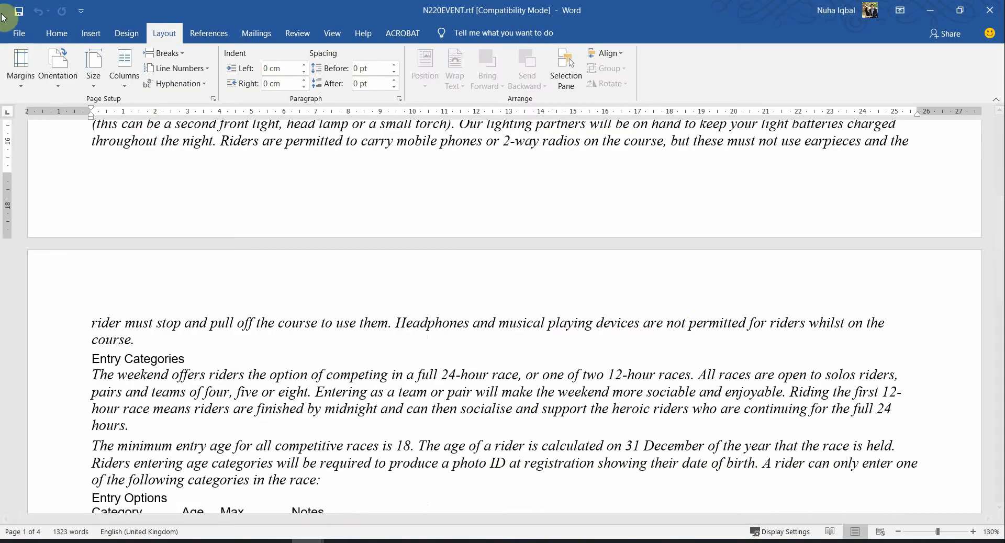
left_click(19, 33)
left_click(70, 218)
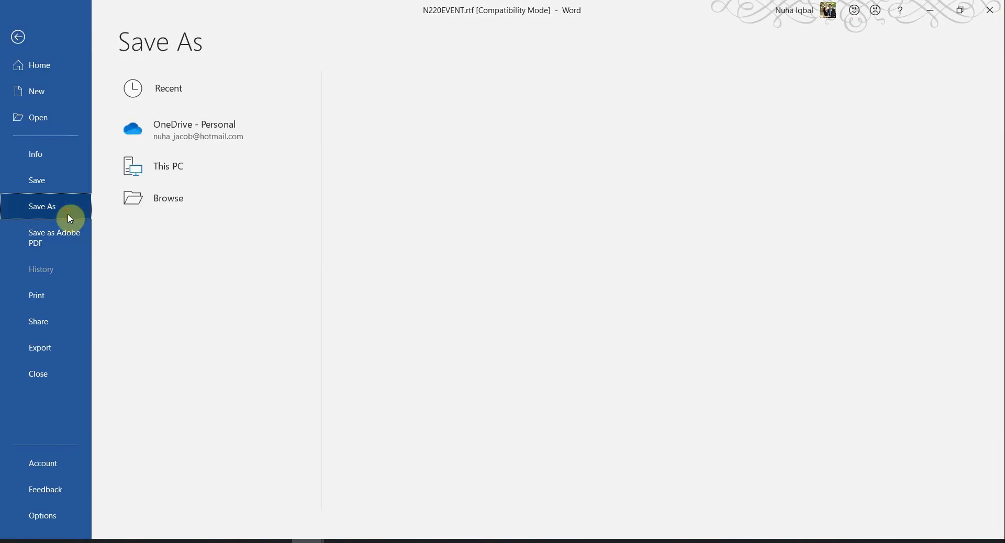
left_click(179, 240)
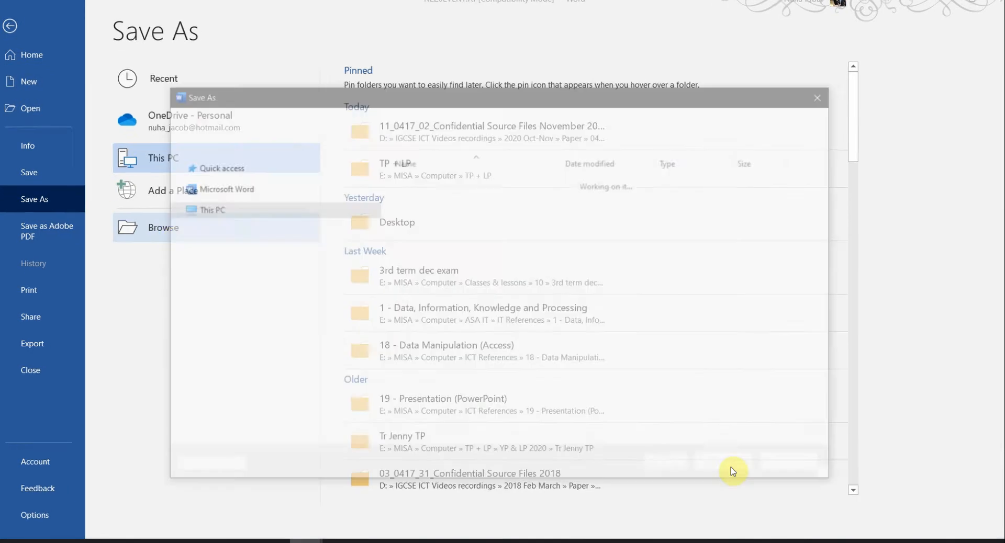
type("RWDETAILS")
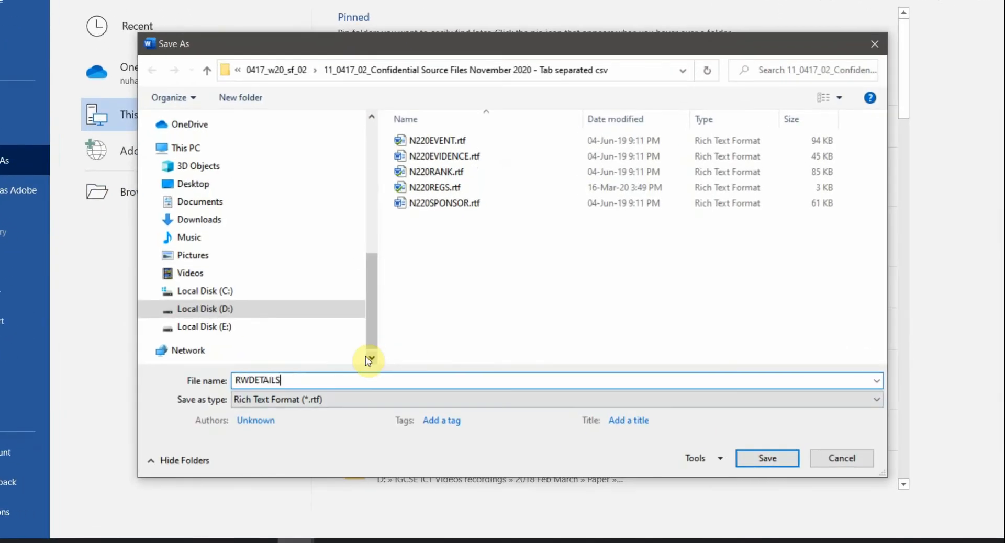
left_click(353, 399)
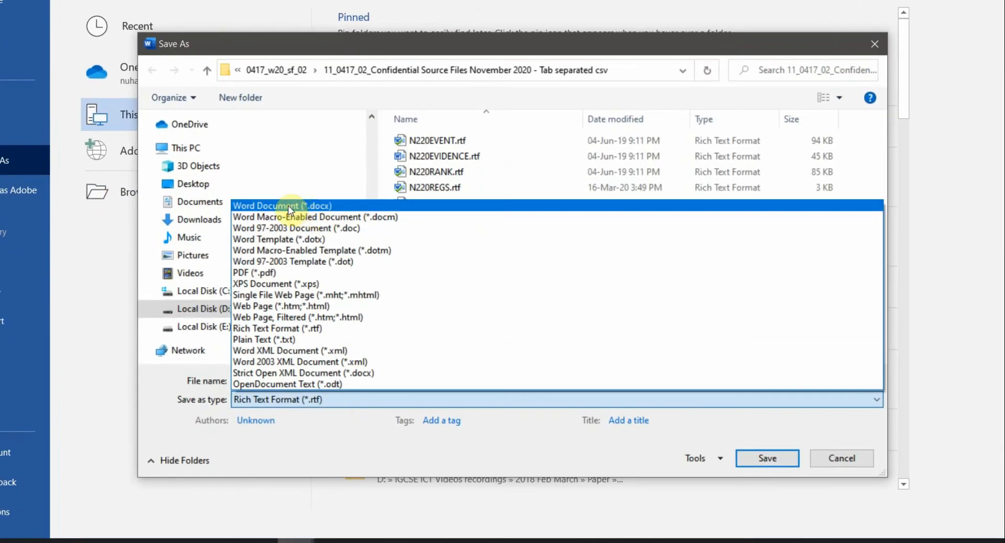
left_click(303, 205)
left_click(768, 458)
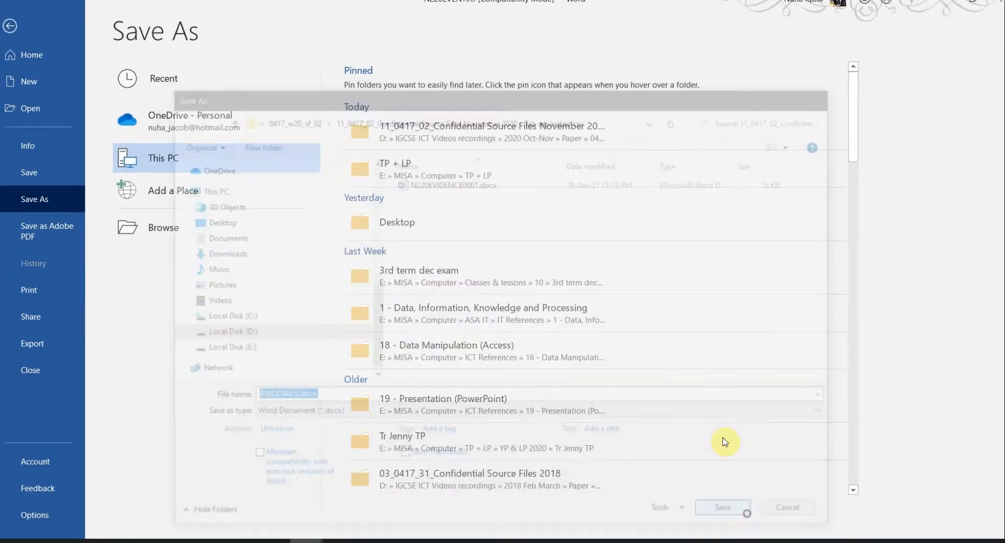
left_click(564, 306)
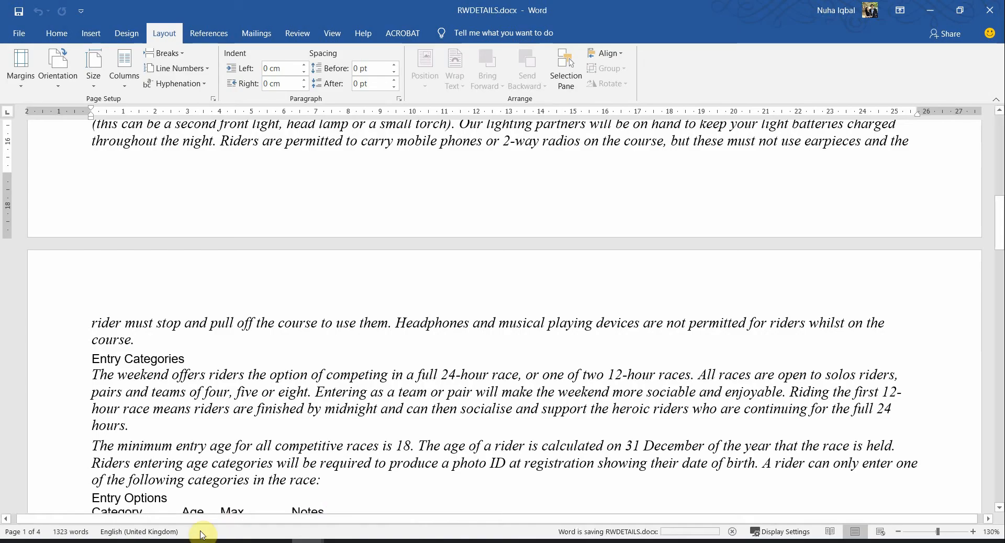
left_click(146, 542)
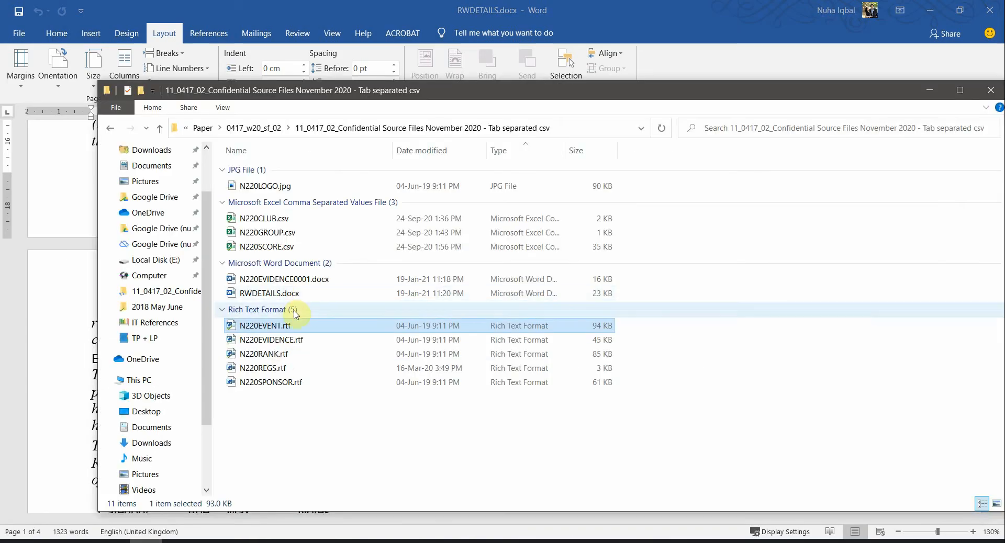
Select RWDETAILS.docx in File Explorer and select the EVIDENCE 1 heading in the question paper
left_click(290, 293)
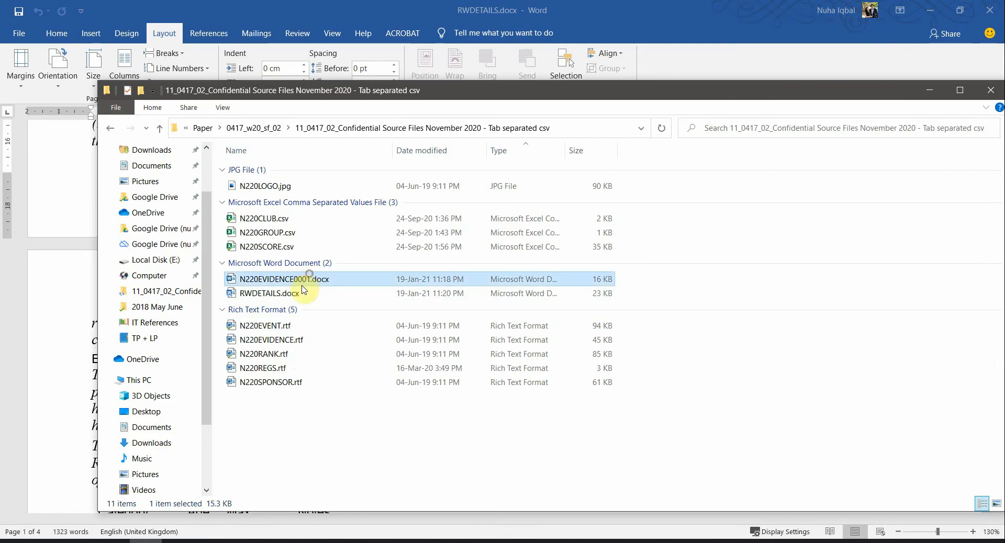
left_click(243, 542)
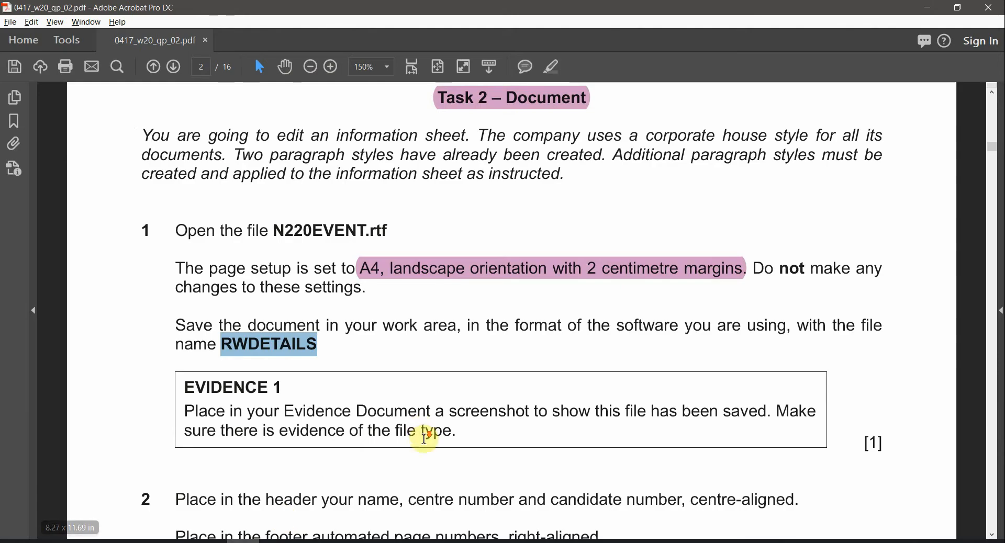
scroll(270, 334, "down", 2)
left_click_drag(280, 330, 184, 329)
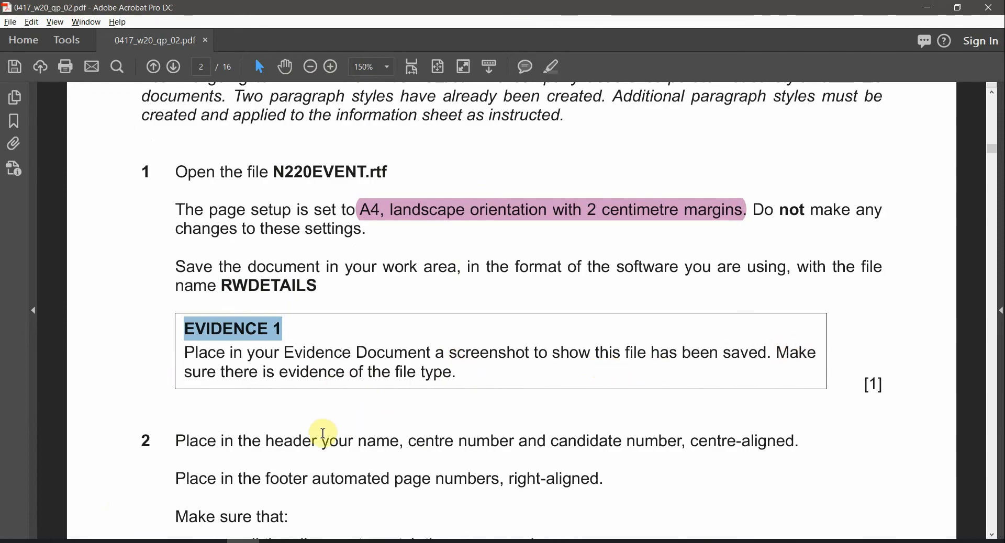
Widen the Type column and snip the RWDETAILS.docx row showing its Word Document type
left_click(146, 541)
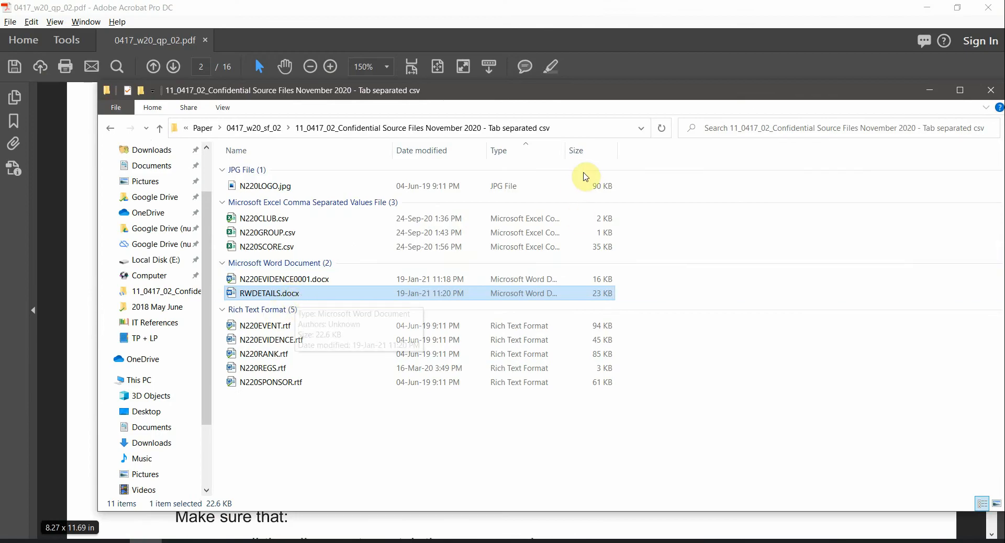
left_click_drag(622, 158, 648, 159)
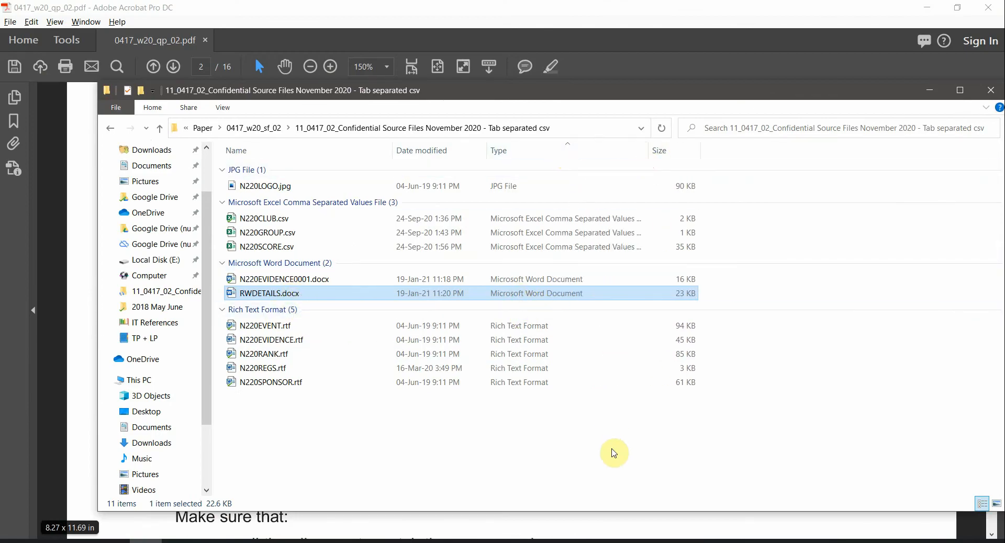
left_click(615, 453)
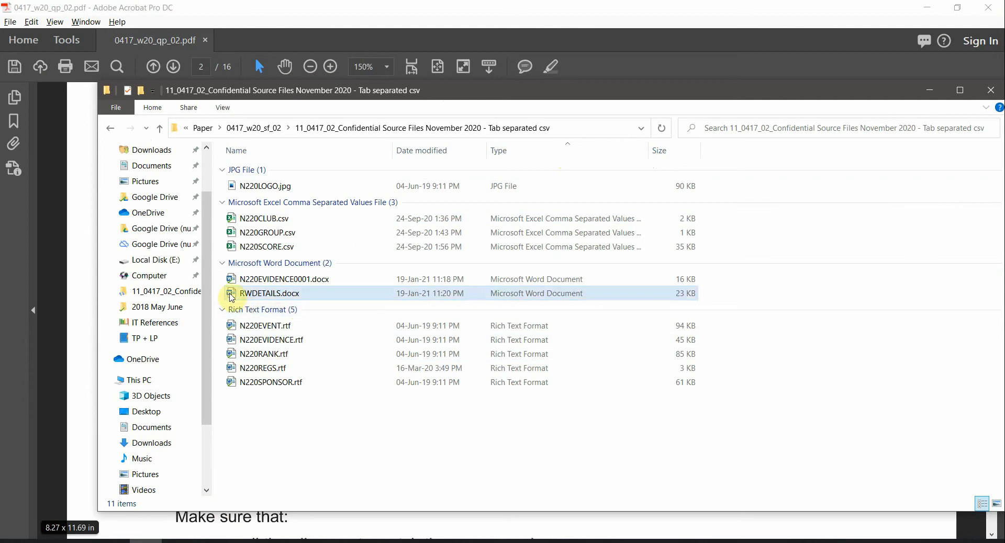
key("super+shift+s")
left_click_drag(220, 284, 699, 302)
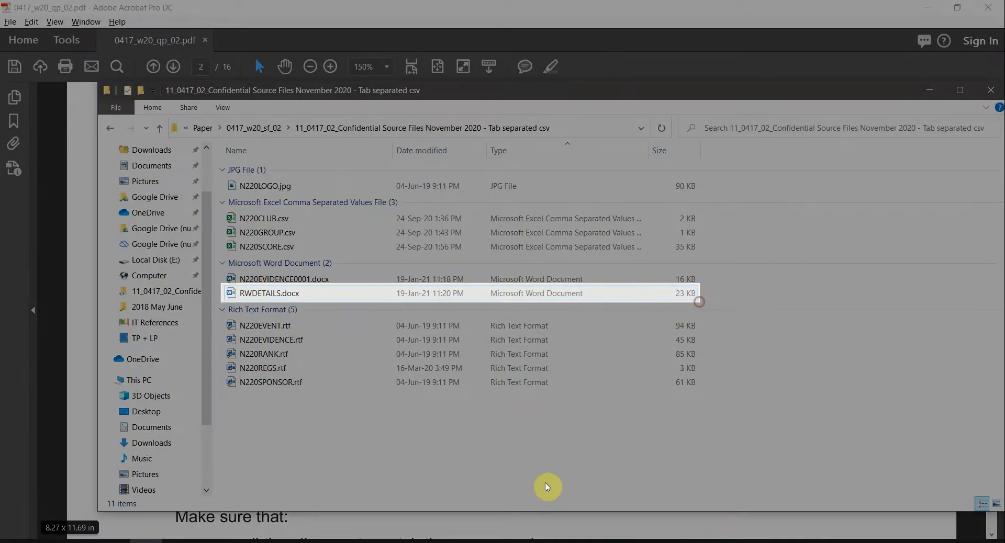
left_click(348, 7)
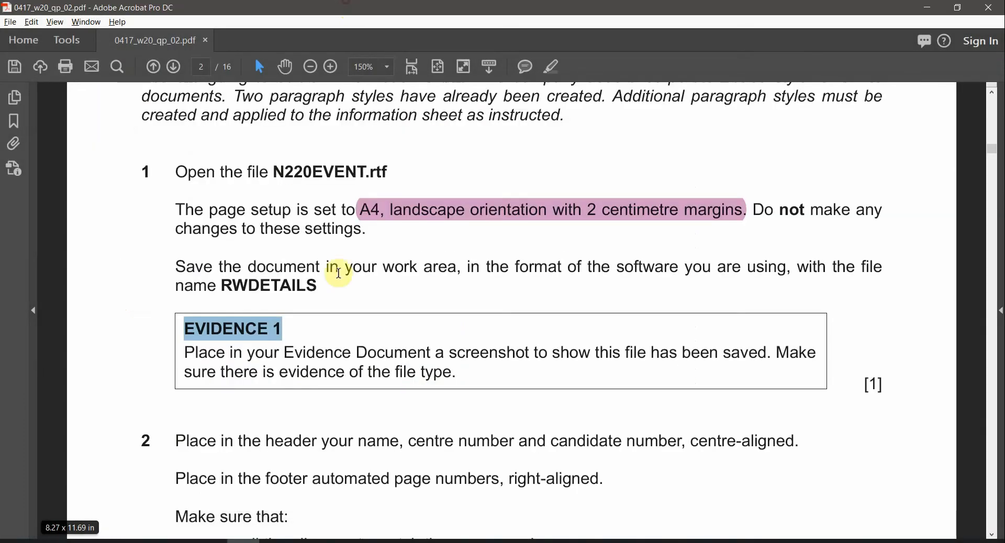
Highlight EVIDENCE 1, then paste the snip under Step 1 in N220EVIDENCE0001
left_click(553, 66)
left_click(308, 542)
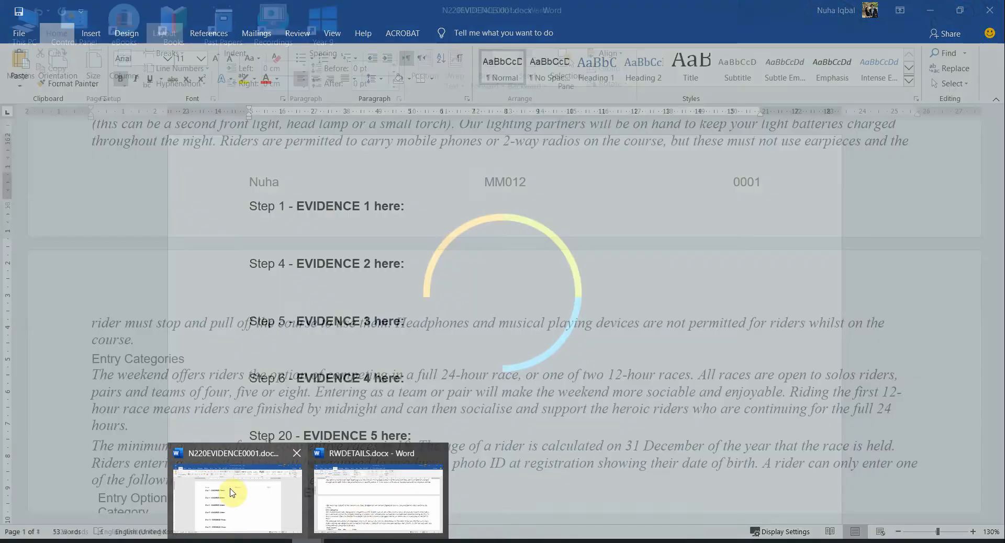
left_click(232, 492)
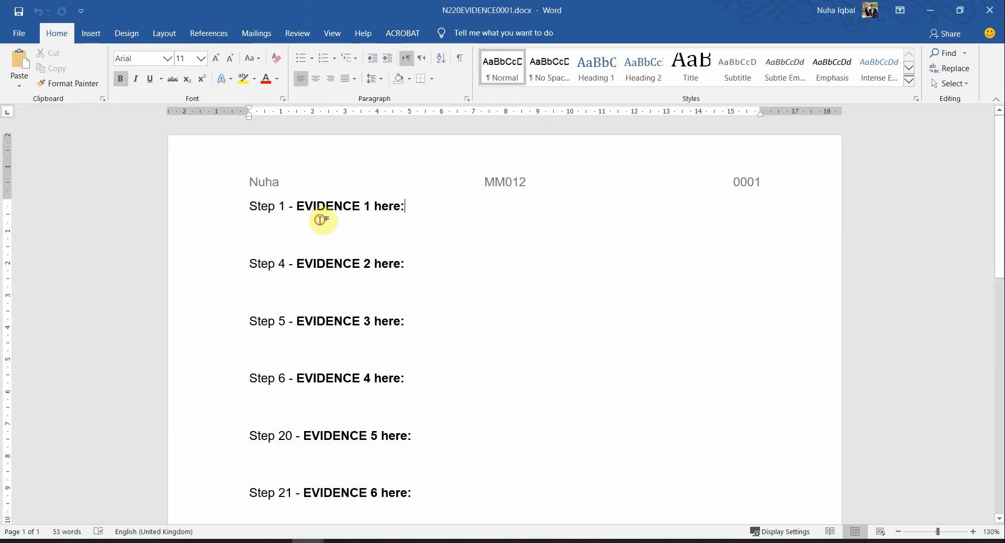
type("RWDETAILS.docx\t19-Jan-21 11:20 PM\tMicrosoft Word Document\t23 KB")
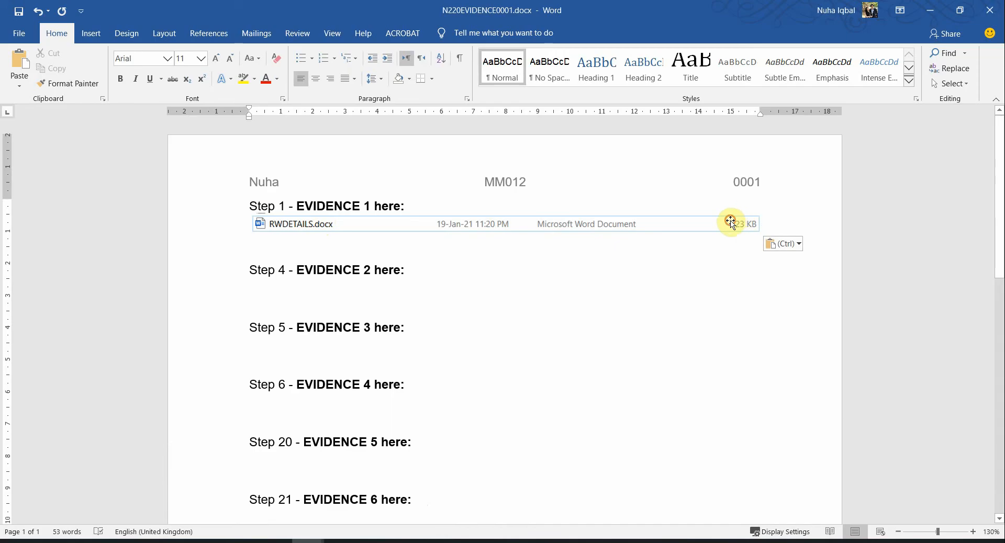
Stretch the pasted RWDETAILS.docx screenshot under EVIDENCE 1 to the full text width
left_click(730, 223)
left_click_drag(759, 237, 775, 234)
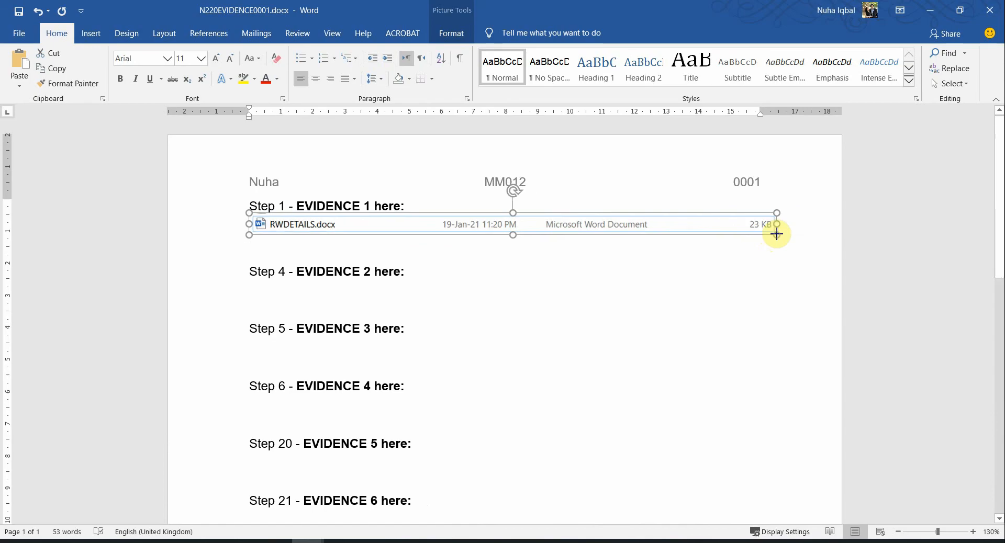
left_click(310, 252)
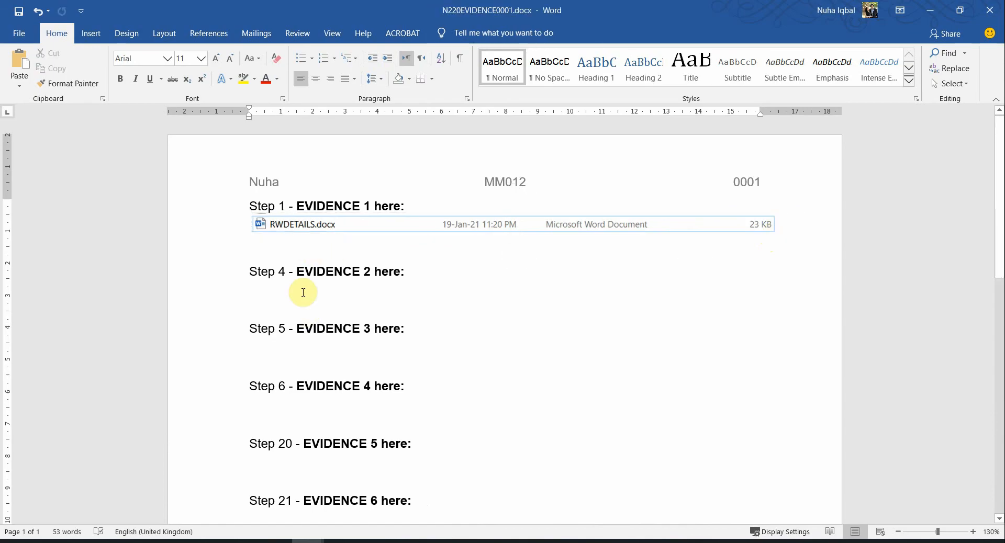
Highlight the words header and RWDETAILS in question 2 of the paper
key("alt+Tab")
scroll(336, 399, "down", 3)
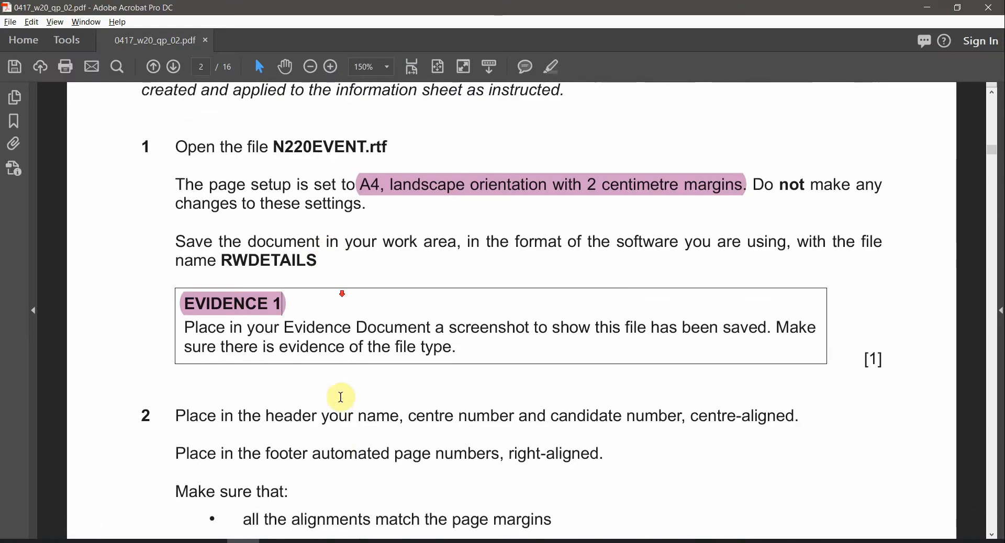
scroll(341, 416, "down", 2)
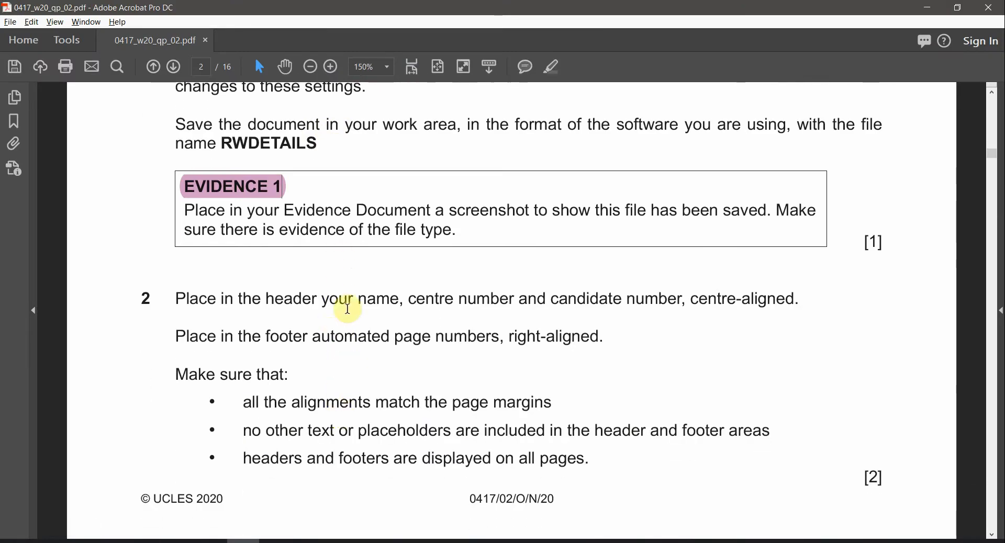
double_click(291, 299)
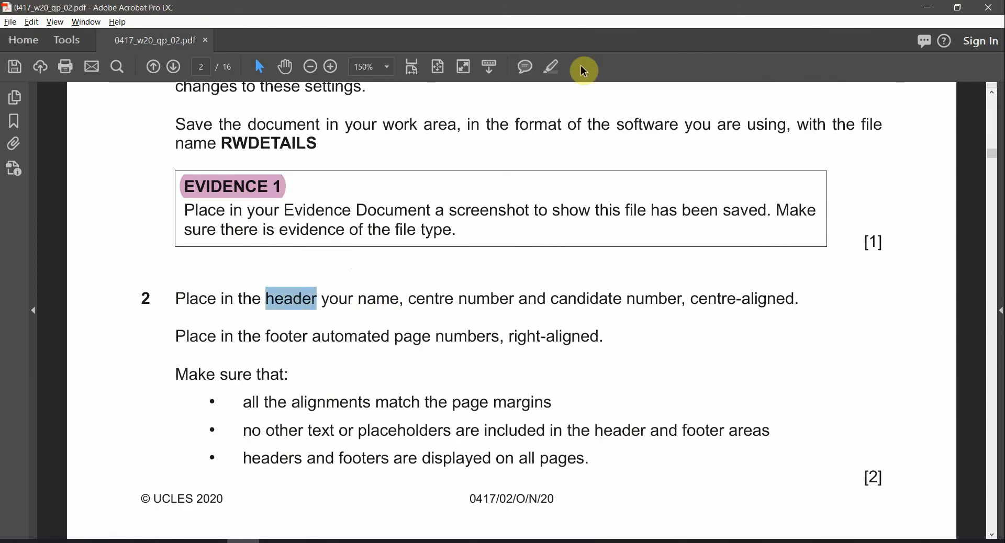
left_click(559, 66)
double_click(272, 144)
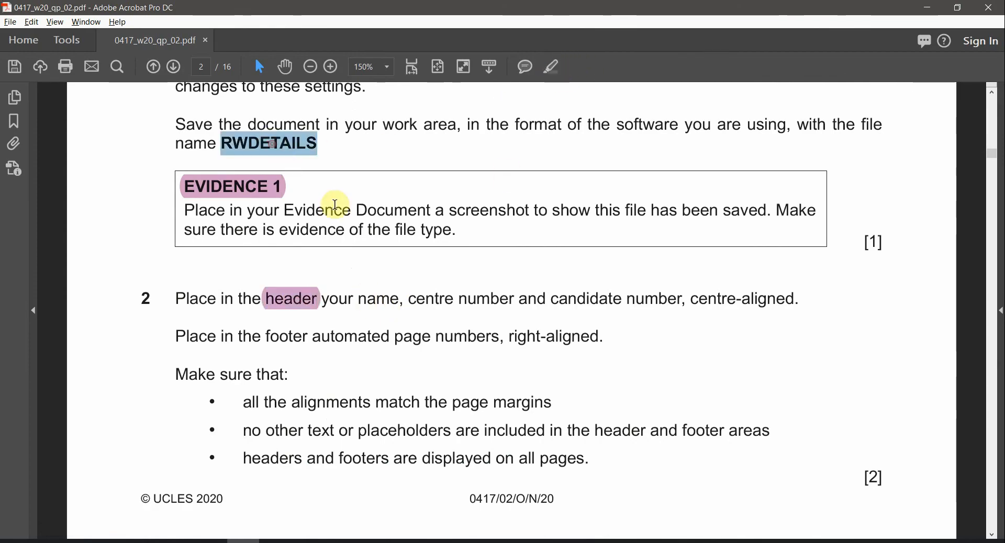
left_click(568, 68)
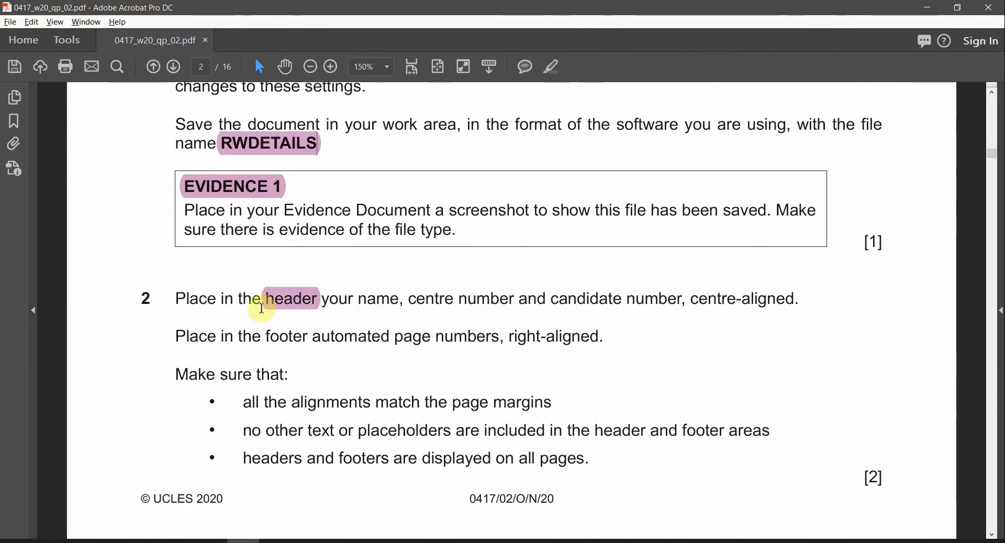
Highlight name, centre number, candidate number and centre, then return to RWDETAILS.docx
left_click(287, 309)
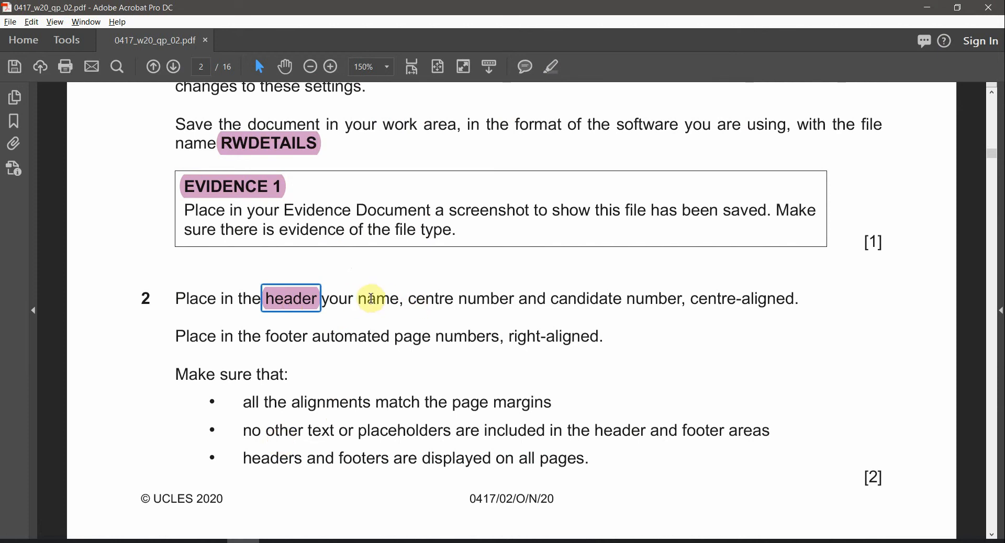
left_click(356, 300)
left_click_drag(395, 299, 638, 294)
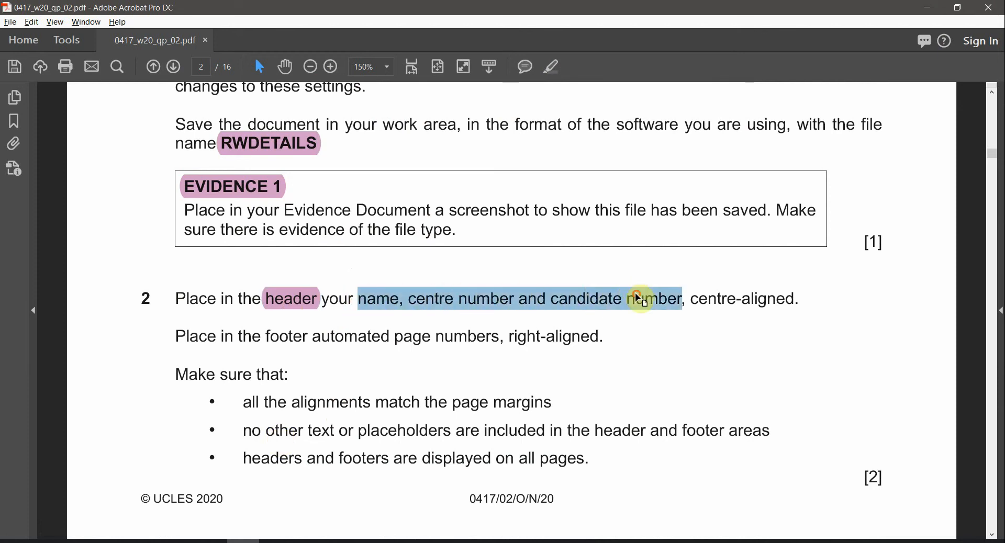
left_click(554, 66)
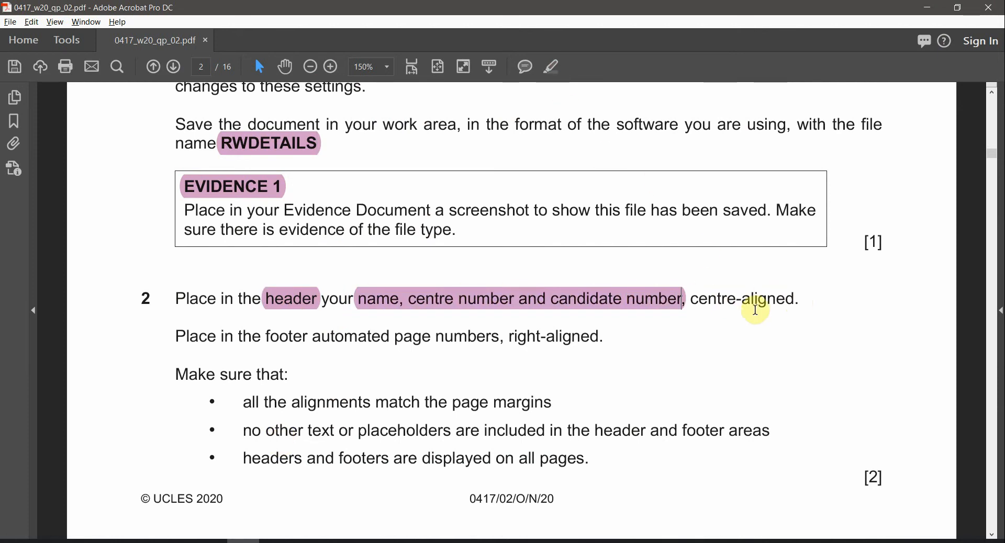
double_click(714, 299)
left_click(553, 67)
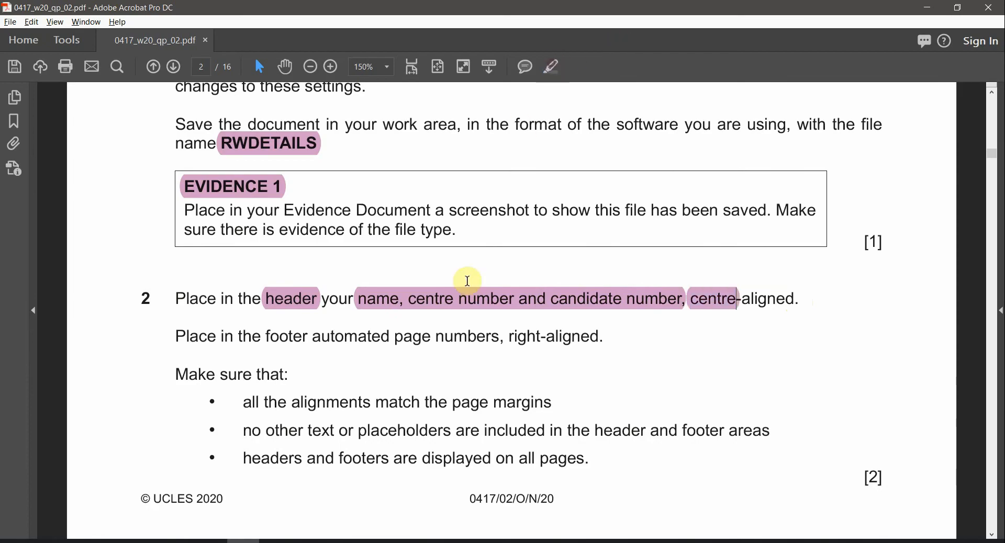
key("alt+Tab")
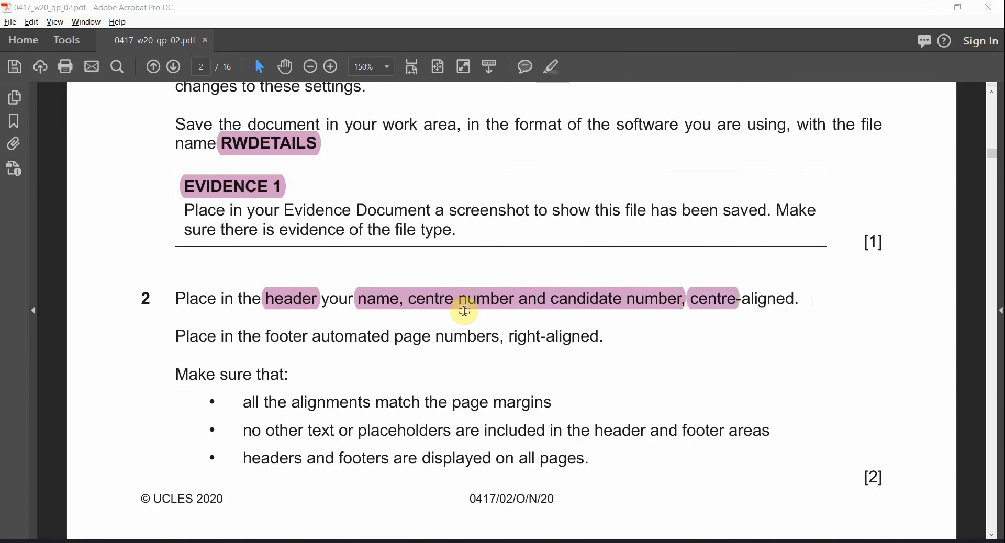
scroll(404, 225, "up", 10)
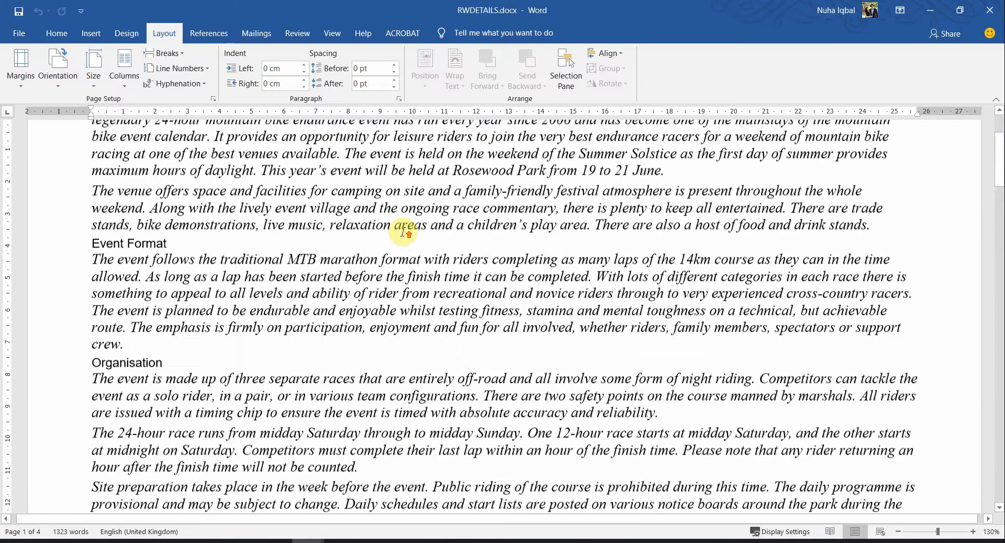
Insert a Blank (Three Columns) header and type the candidate's details in the middle placeholder
scroll(328, 127, "up", 2)
double_click(349, 151)
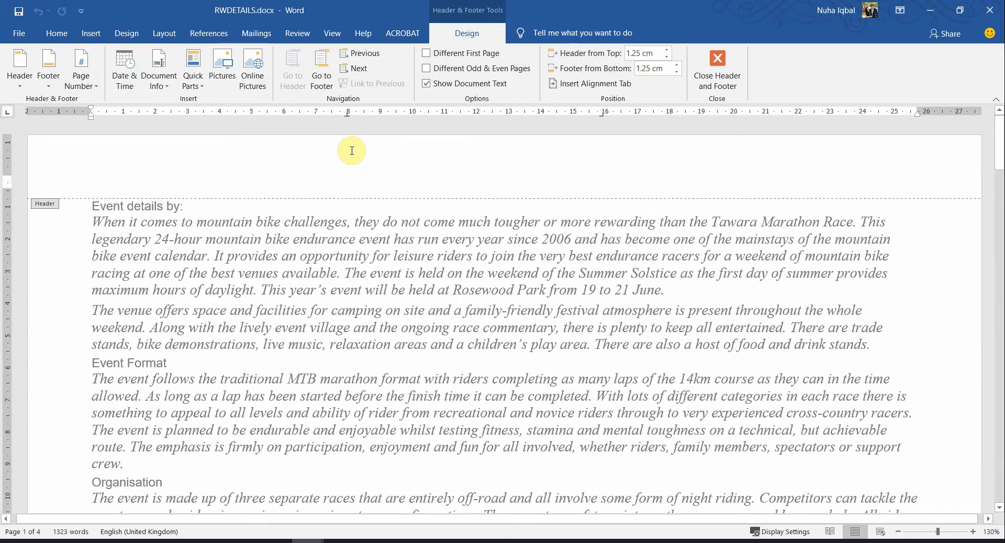
left_click(21, 67)
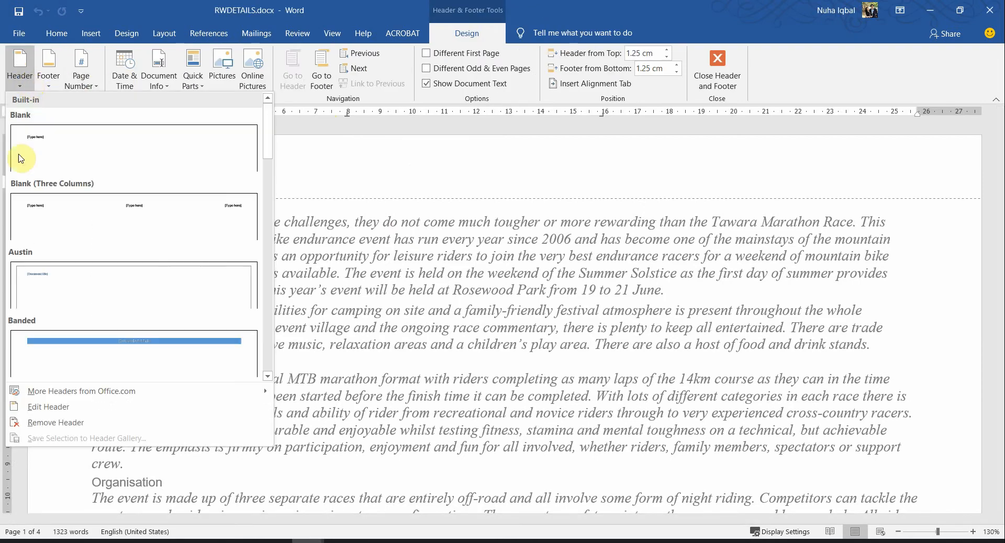
left_click(19, 217)
left_click(519, 181)
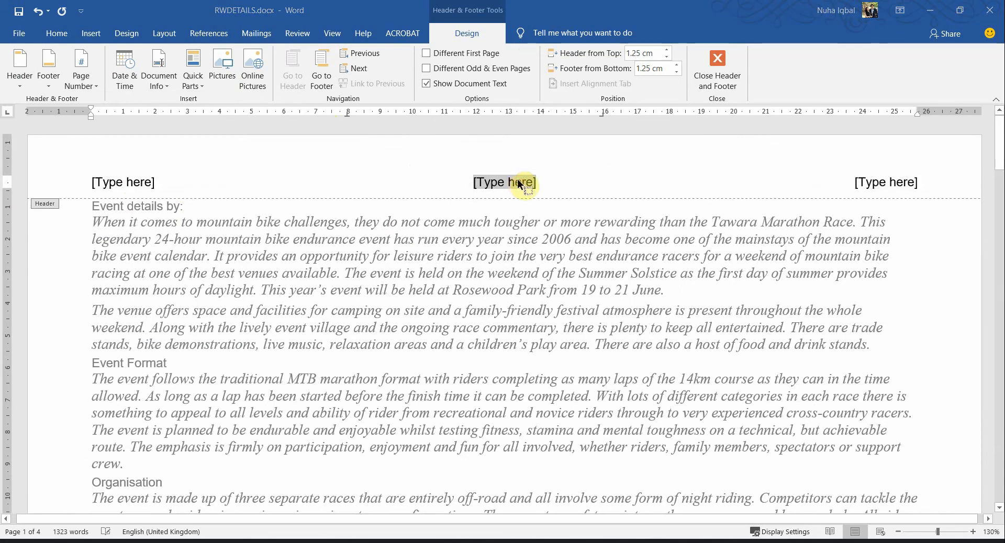
key("alt+Tab")
key("alt+Tab")
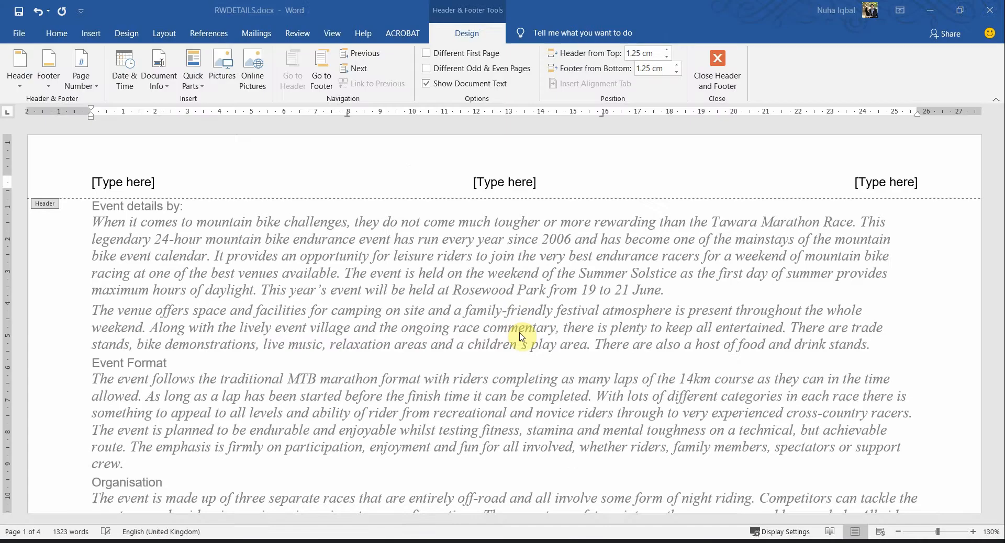
type("Nuha, M012, 0001")
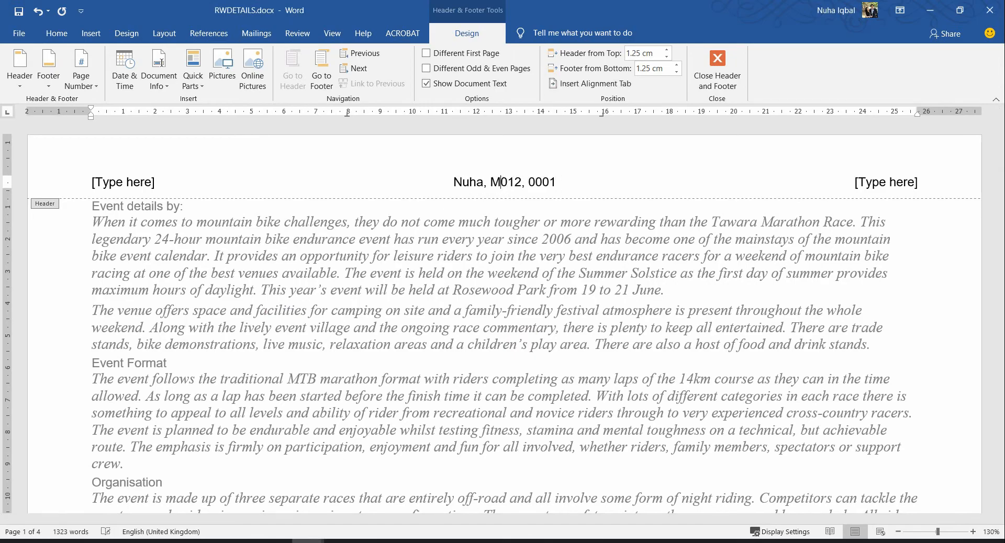
type("M")
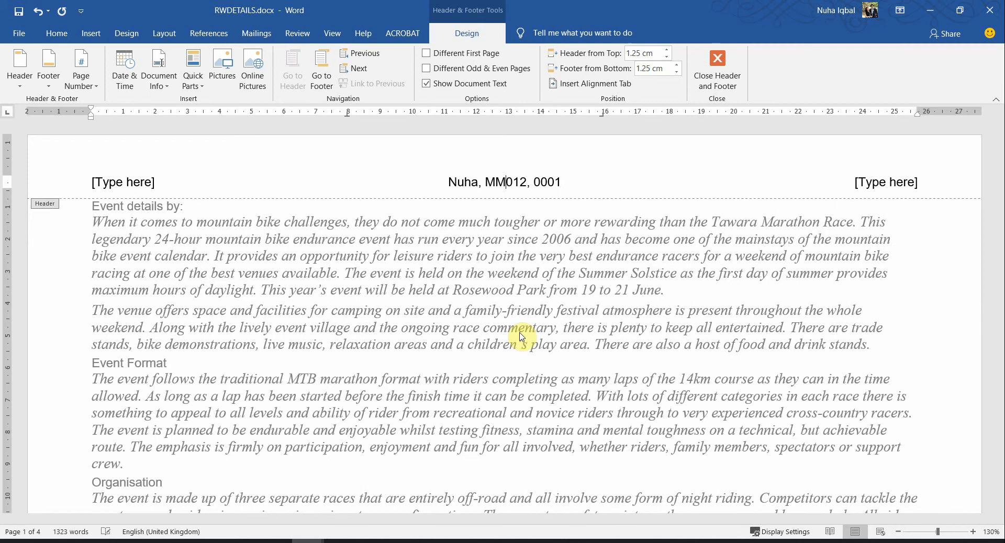
Delete the left and right header placeholders and close the header
left_click(878, 183)
key("Delete")
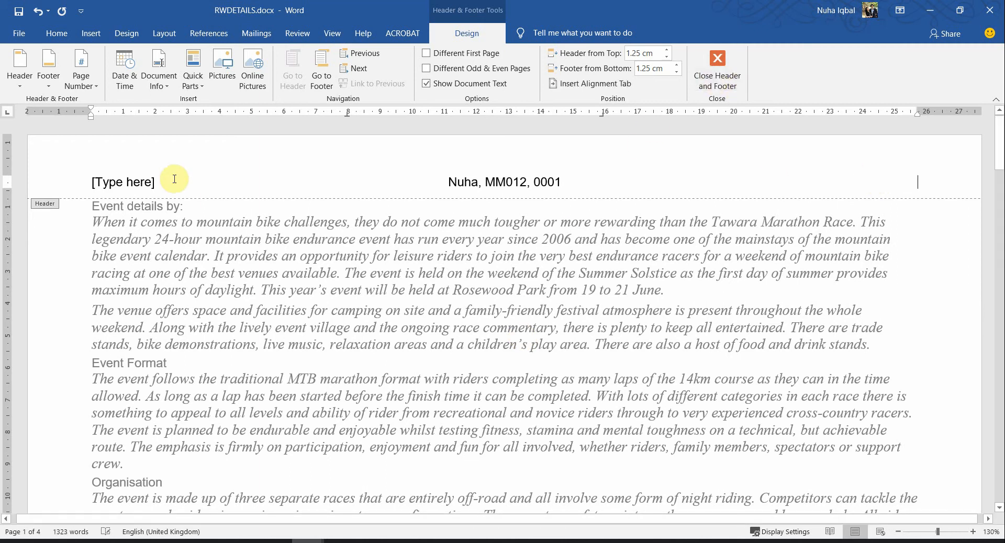
left_click(143, 180)
key("Delete")
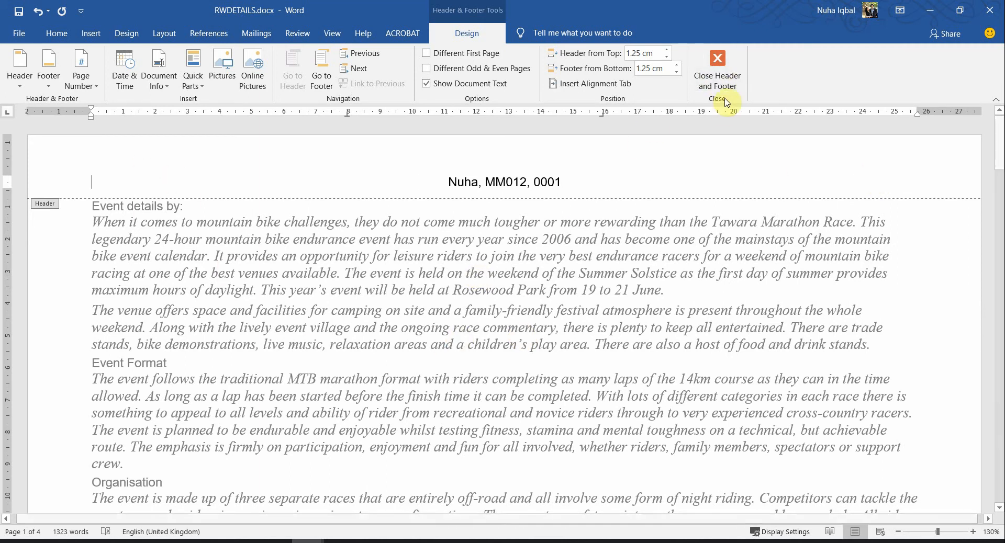
left_click(725, 101)
Highlight footer, page and right in question 2's page-number instruction, then return to Word
key("alt+Tab")
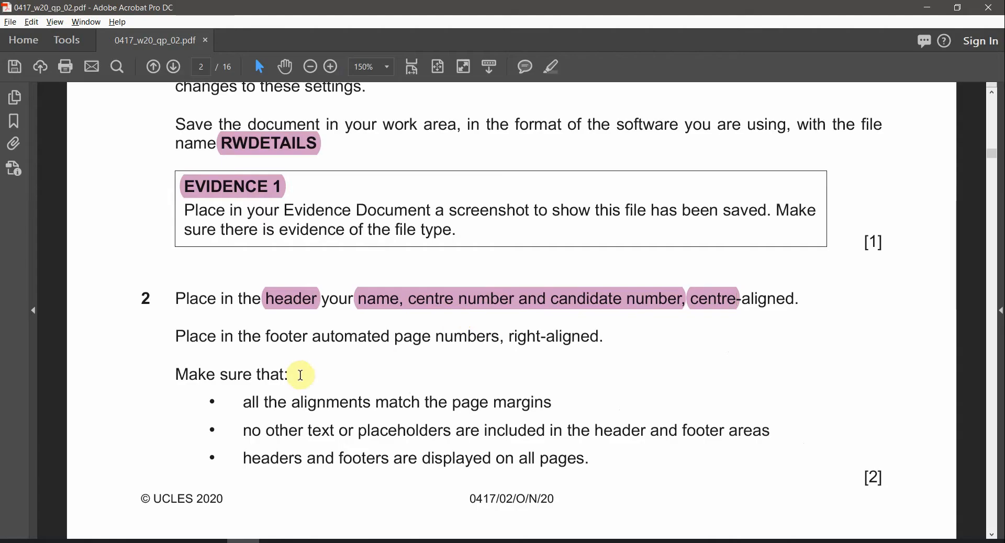
double_click(277, 337)
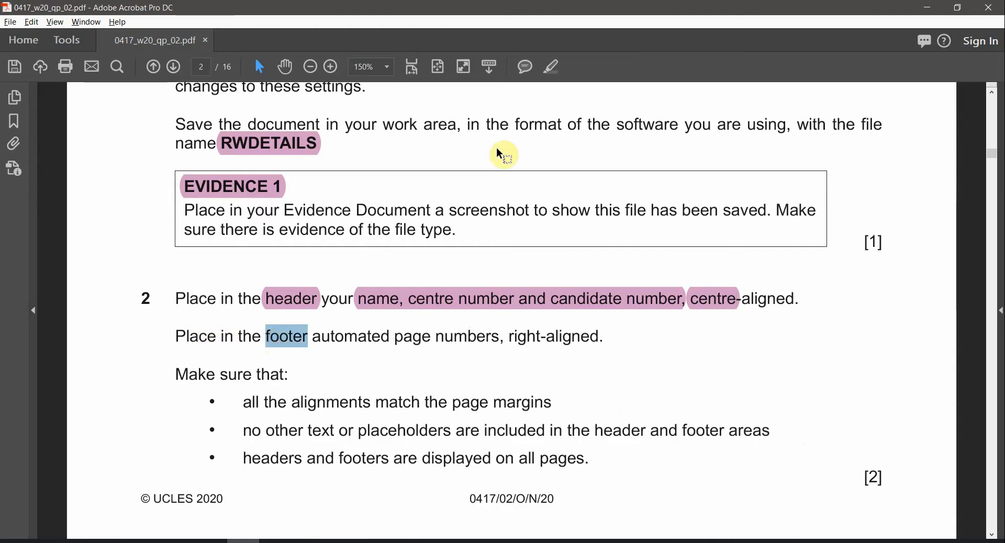
left_click(554, 68)
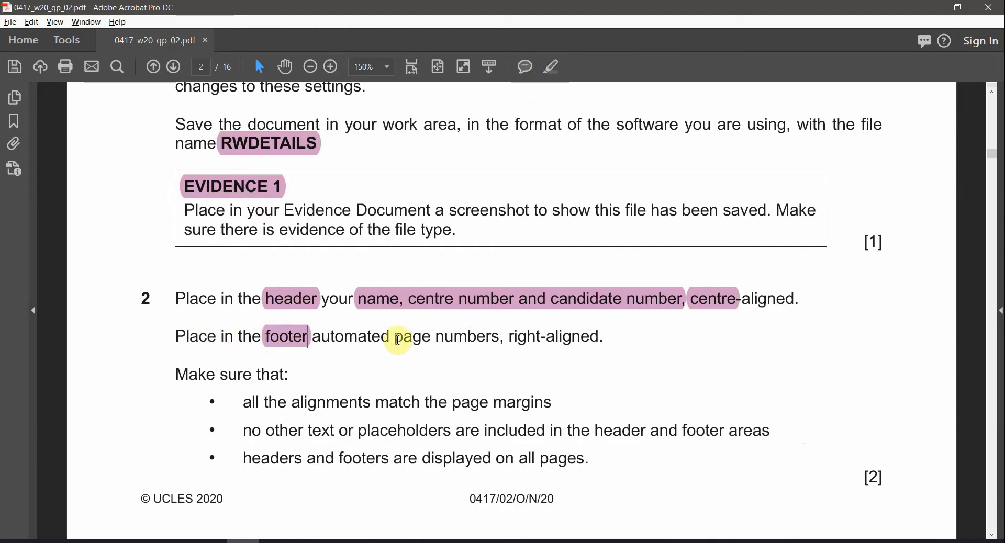
double_click(399, 339)
left_click(554, 67)
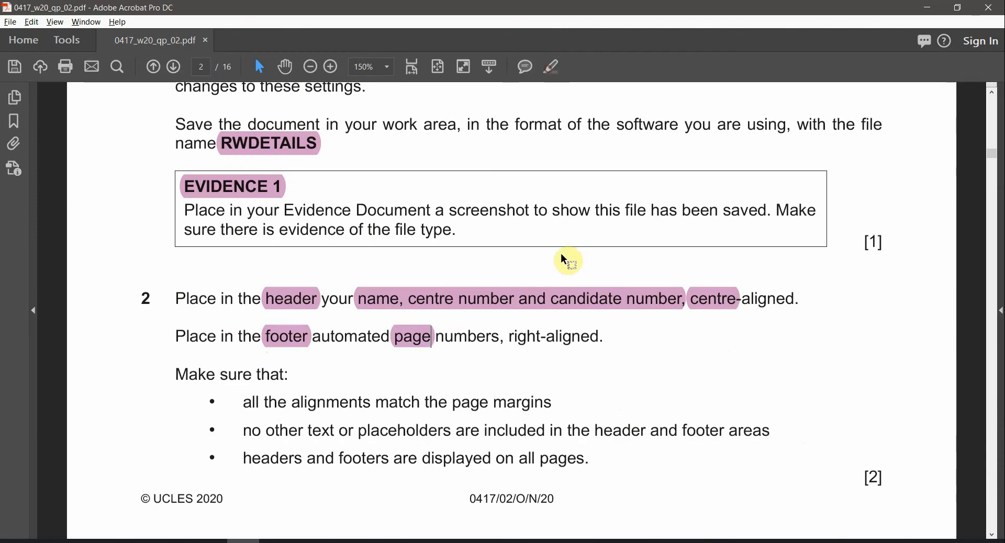
double_click(532, 339)
left_click(554, 67)
key("alt+Tab")
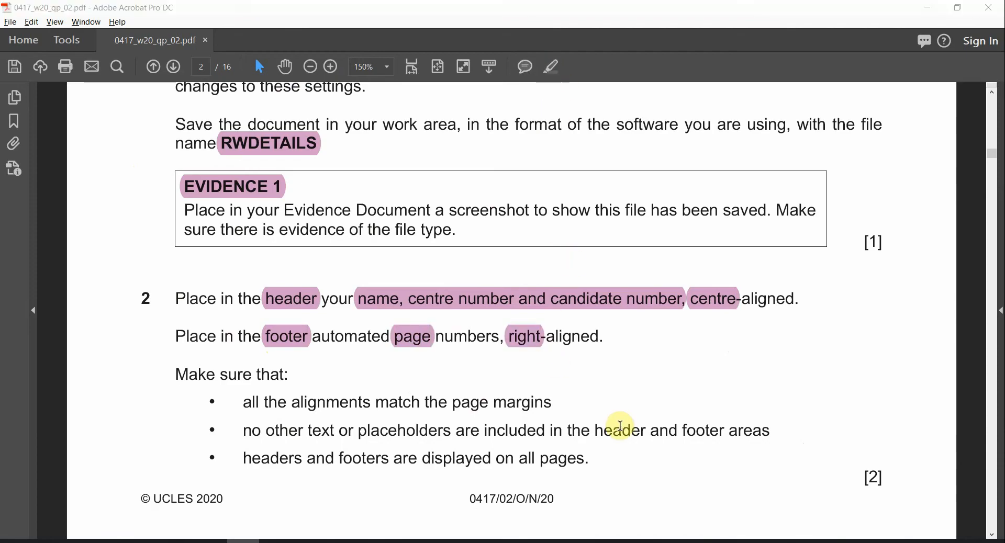
scroll(514, 402, "down", 10)
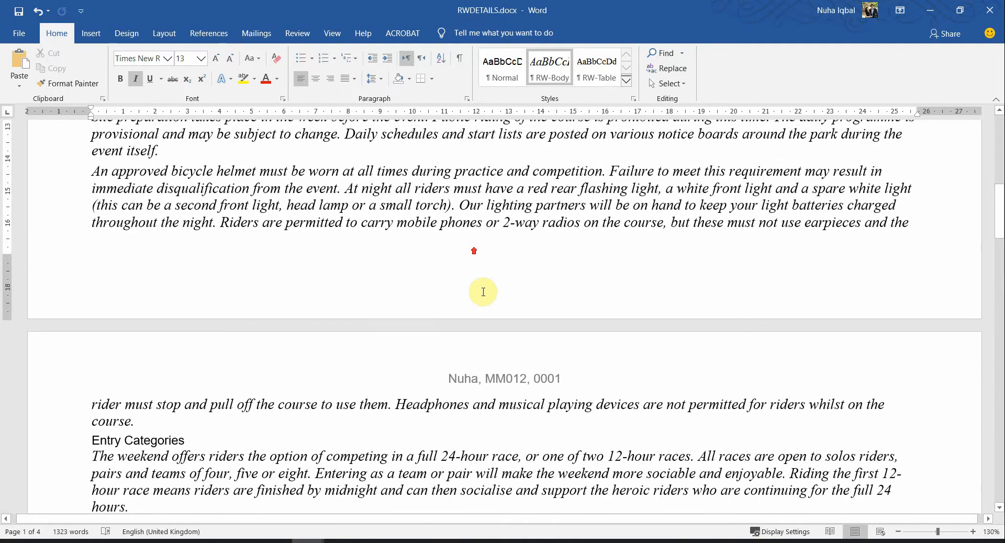
Insert a Blank (Three Columns) footer and place the cursor in its right placeholder
double_click(482, 292)
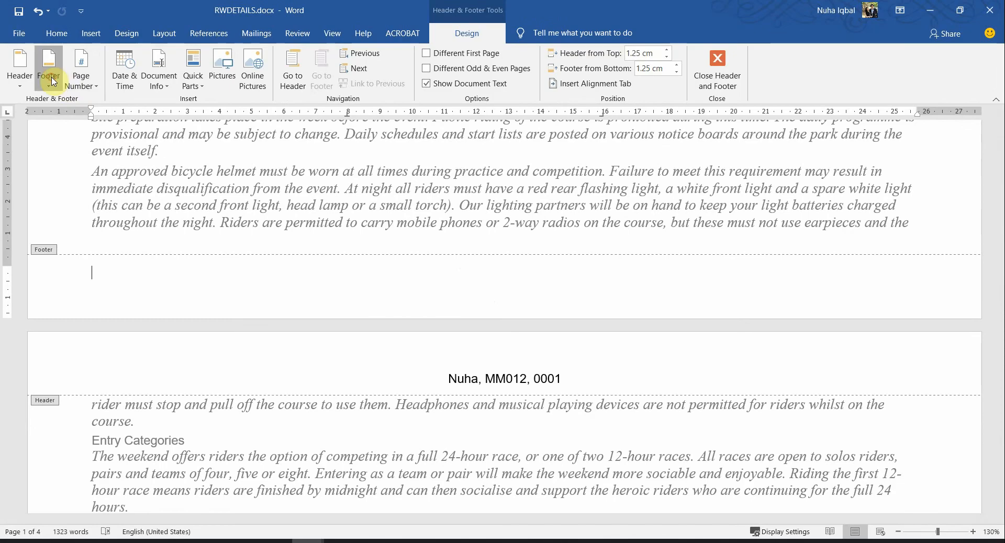
left_click(48, 67)
left_click(78, 205)
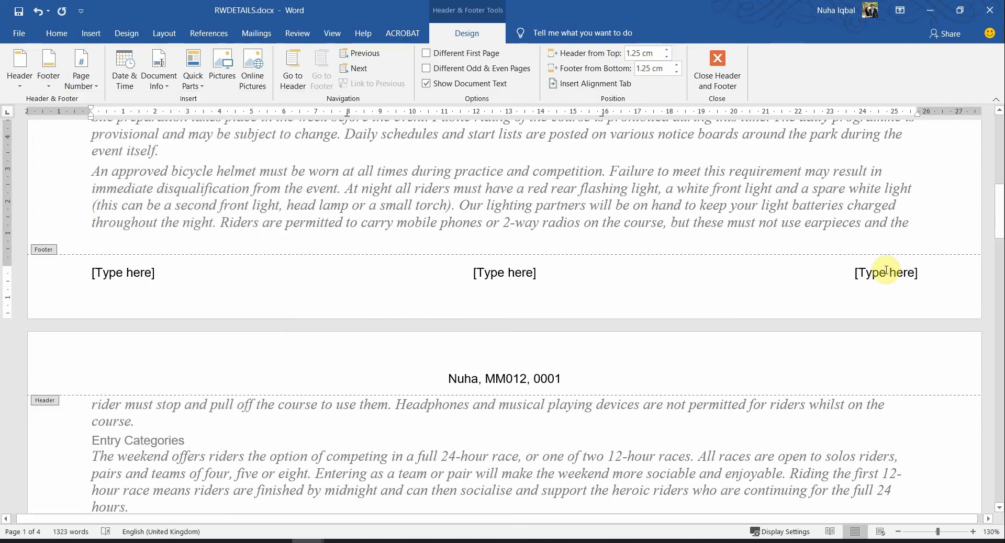
left_click(885, 272)
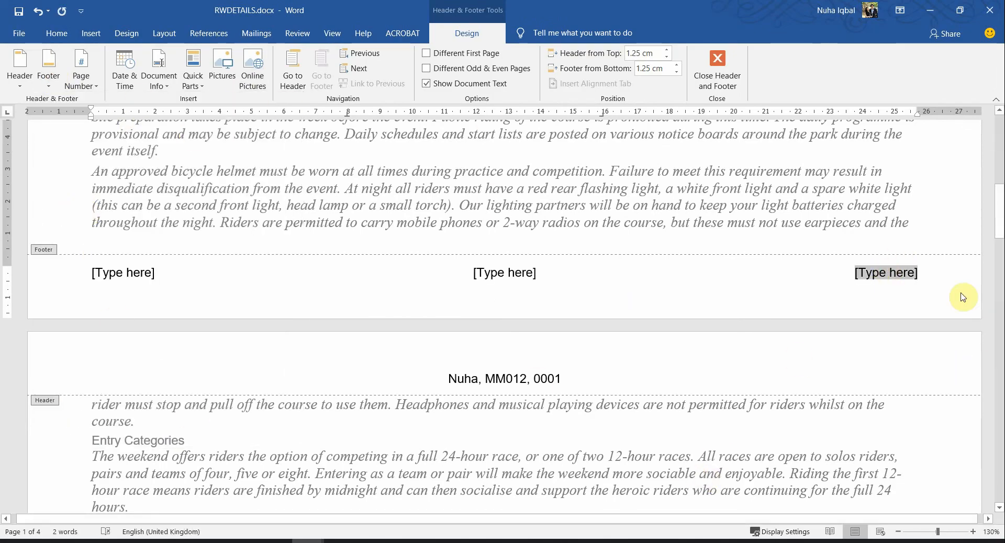
key("alt+Tab")
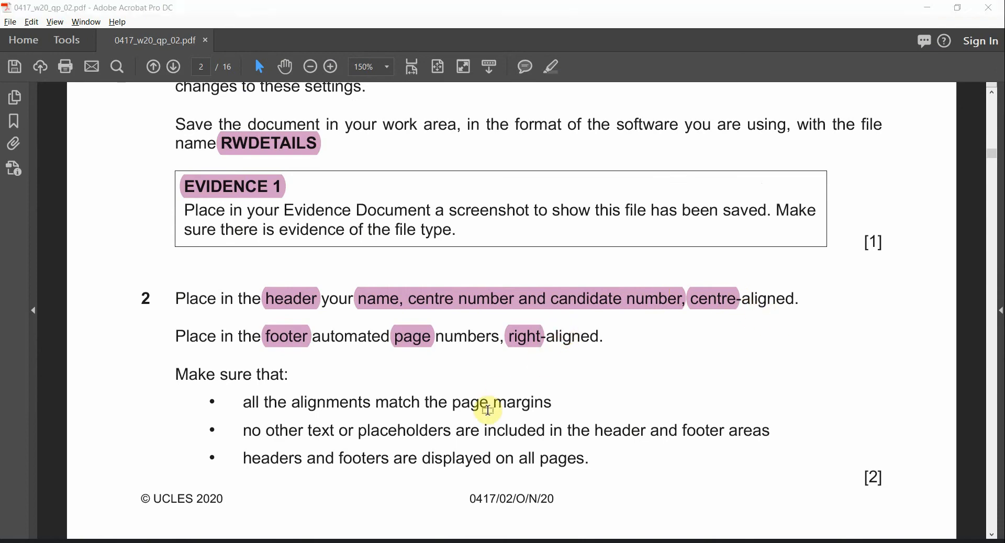
key("alt+Tab")
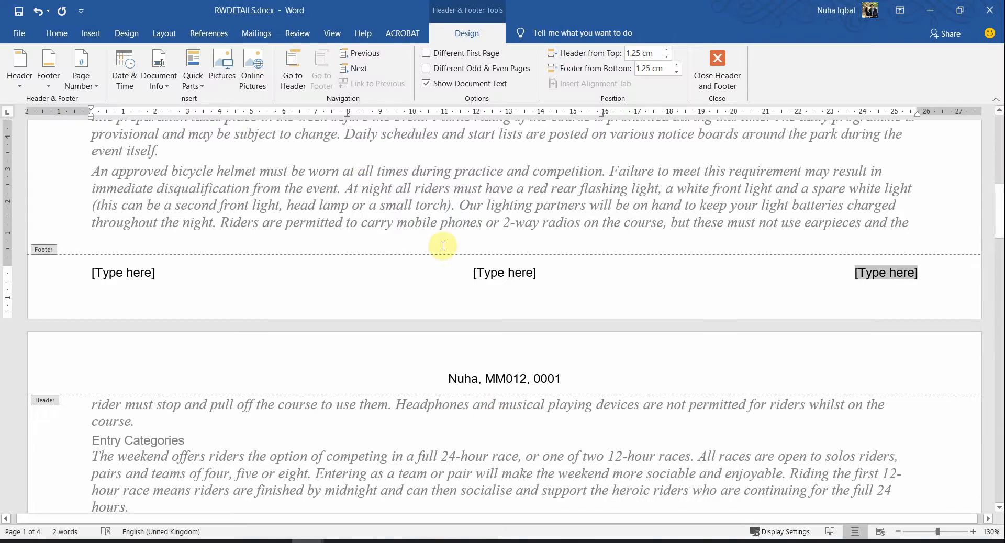
Insert a Page field via Quick Parts > Field into the right footer placeholder
left_click(193, 81)
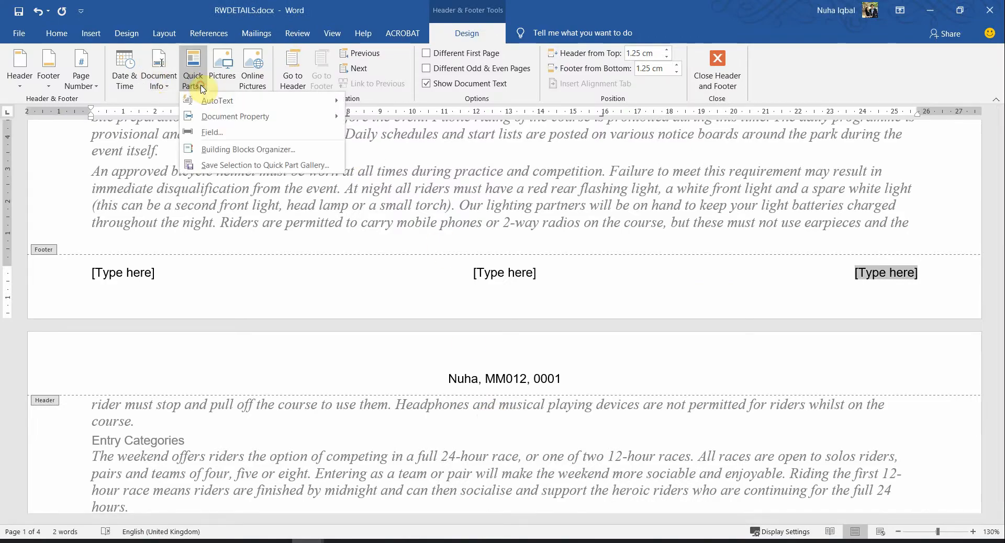
left_click(208, 137)
scroll(240, 322, "down", 6)
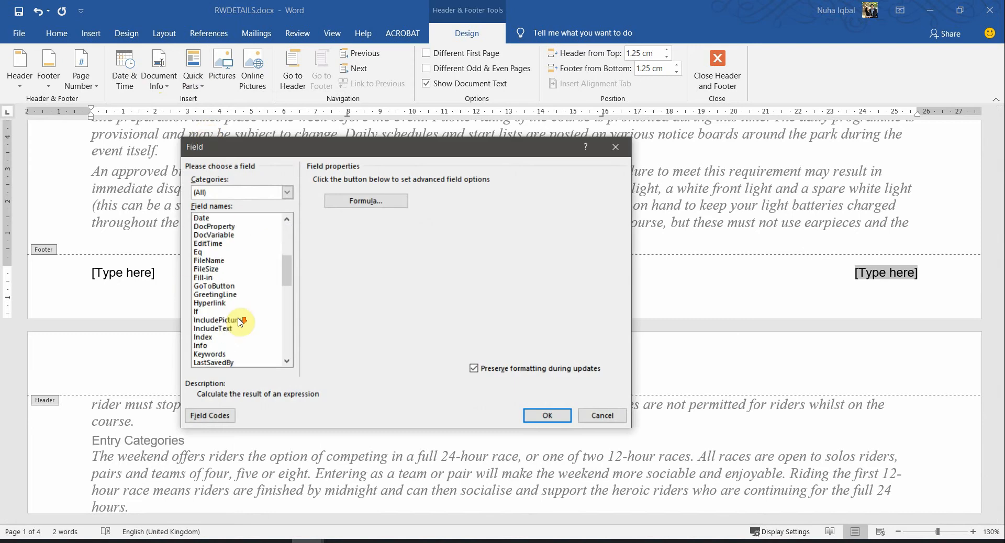
key("p")
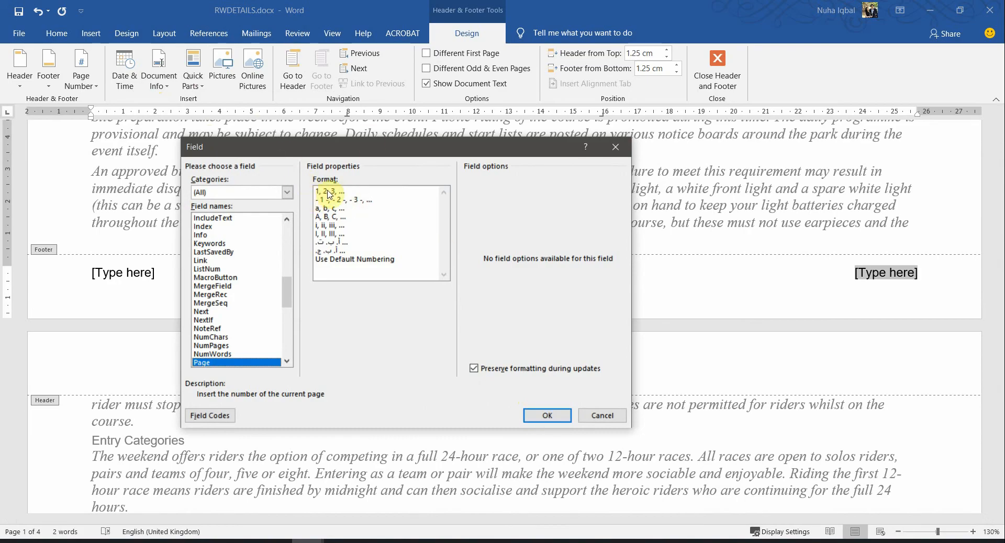
left_click(542, 414)
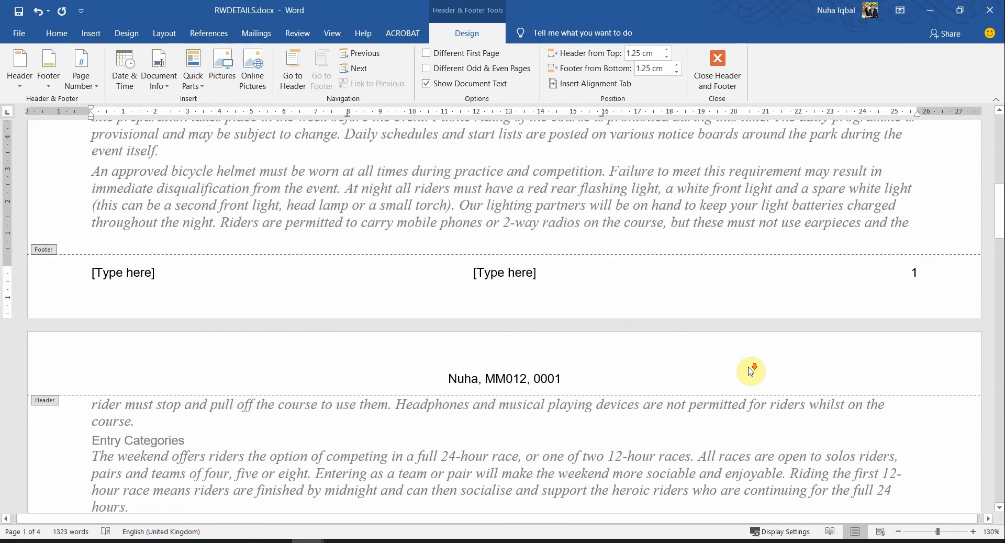
scroll(689, 370, "down", 4)
scroll(508, 318, "up", 6)
scroll(550, 341, "down", 20)
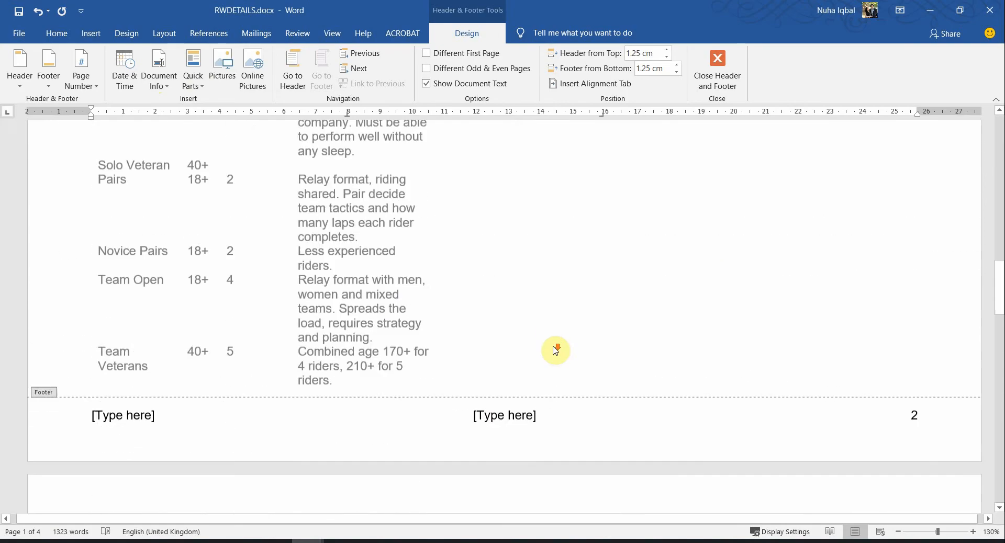
scroll(554, 346, "up", 9)
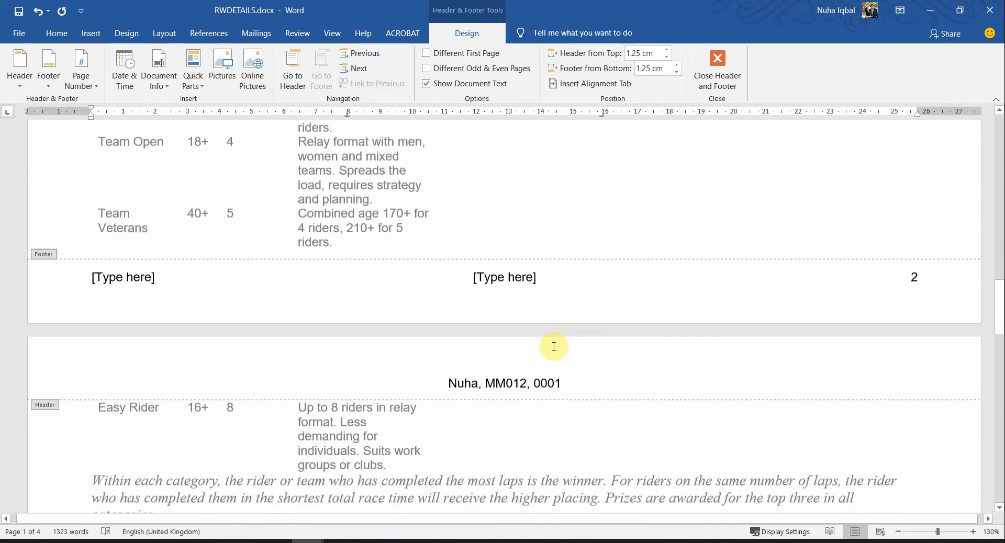
scroll(555, 351, "down", 10)
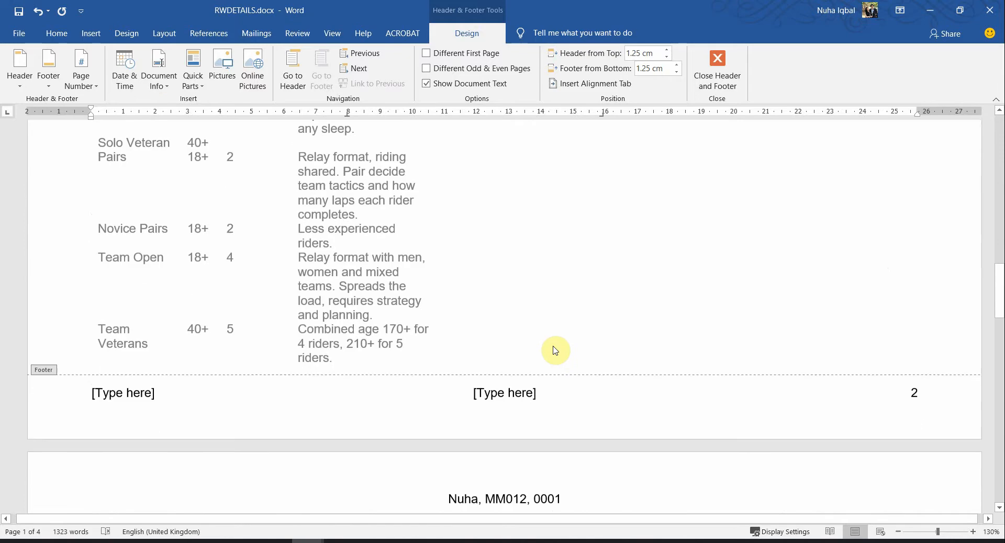
scroll(555, 351, "up", 7)
scroll(555, 351, "up", 9)
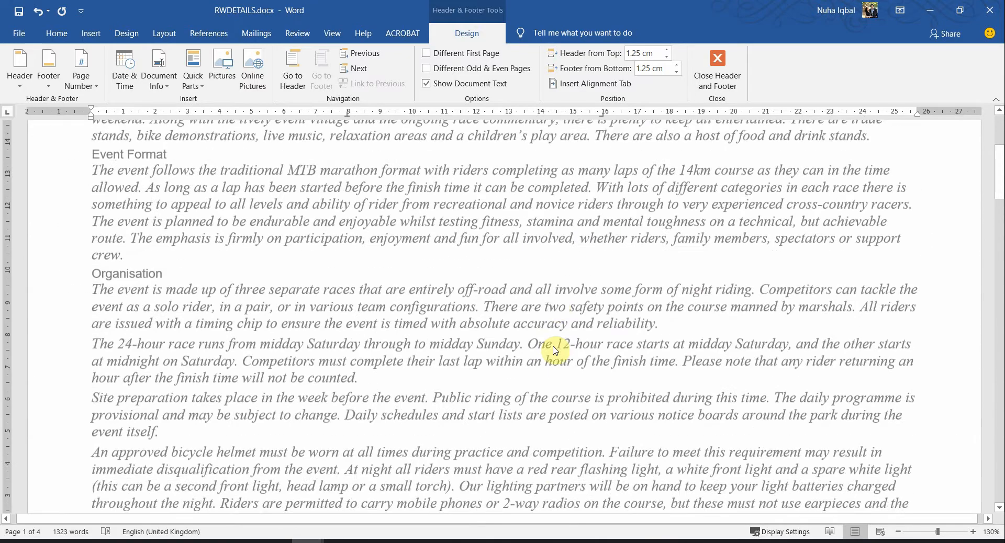
scroll(550, 348, "down", 4)
Delete the centre and left footer placeholders and close the footer
left_click(523, 278)
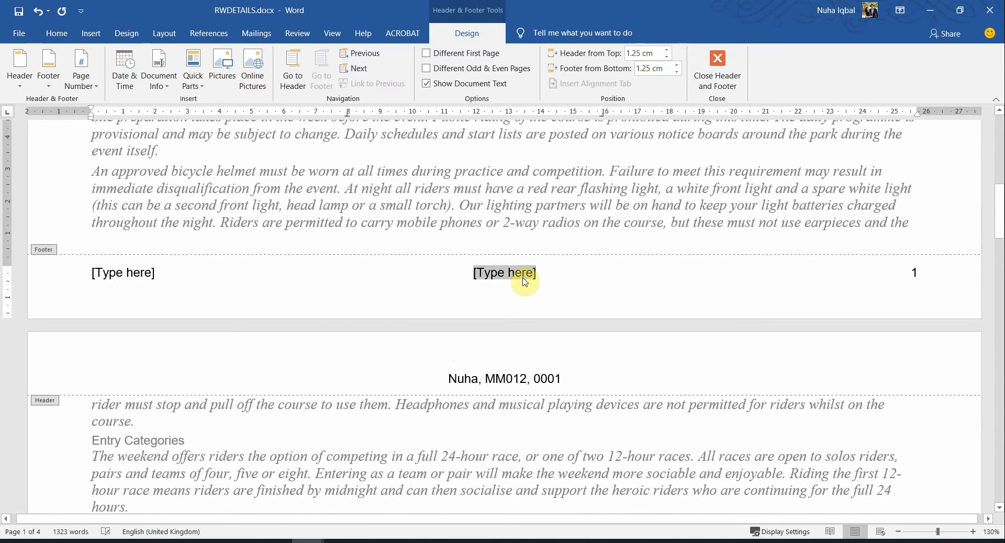
key("Delete")
left_click(139, 272)
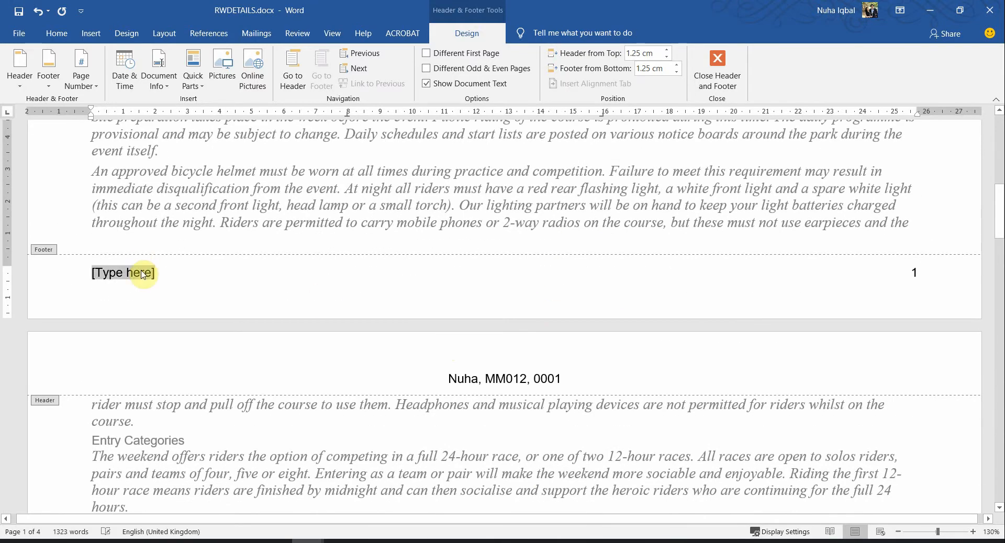
key("Delete")
left_click(730, 62)
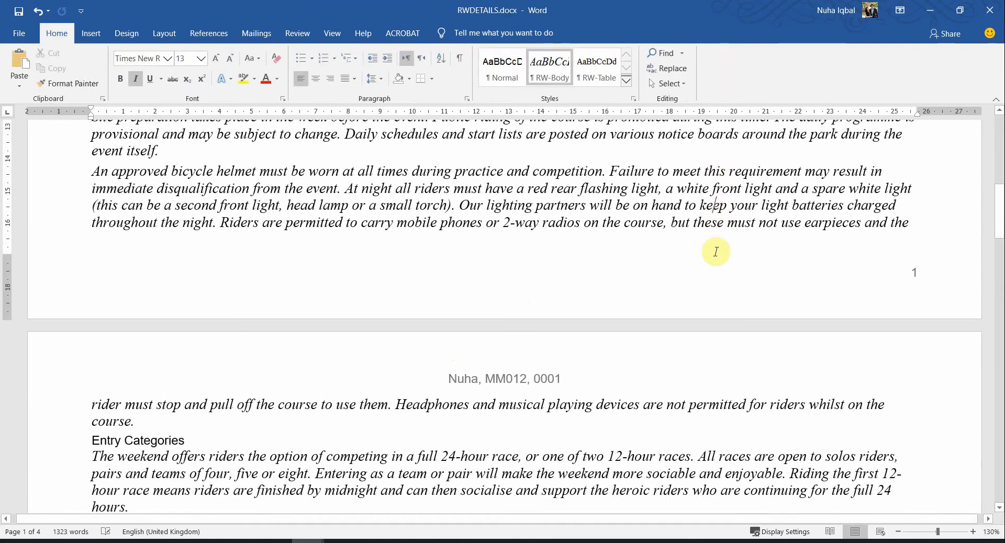
scroll(715, 252, "up", 6)
key("alt+Tab")
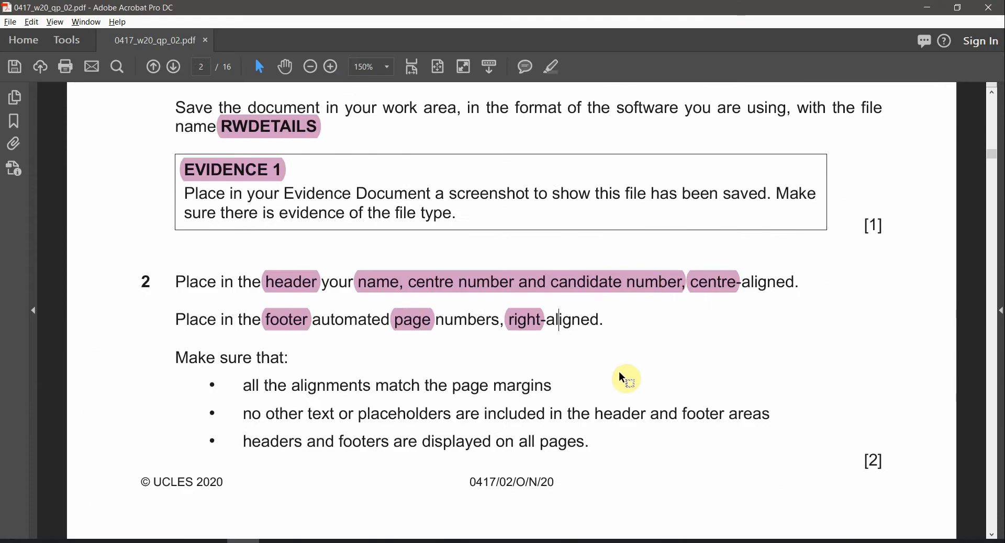
scroll(296, 398, "down", 3)
scroll(299, 397, "up", 3)
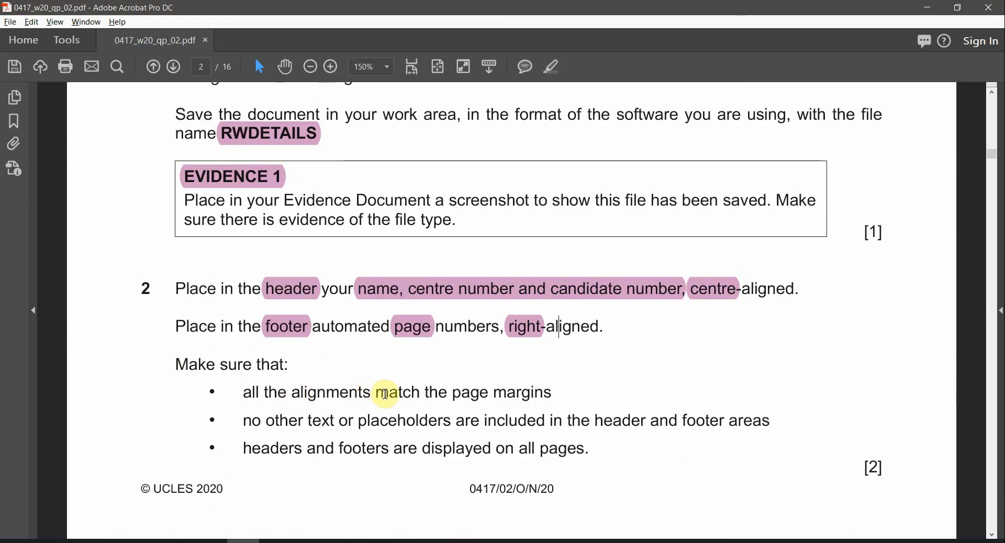
left_click_drag(371, 394, 490, 394)
key("alt+Tab")
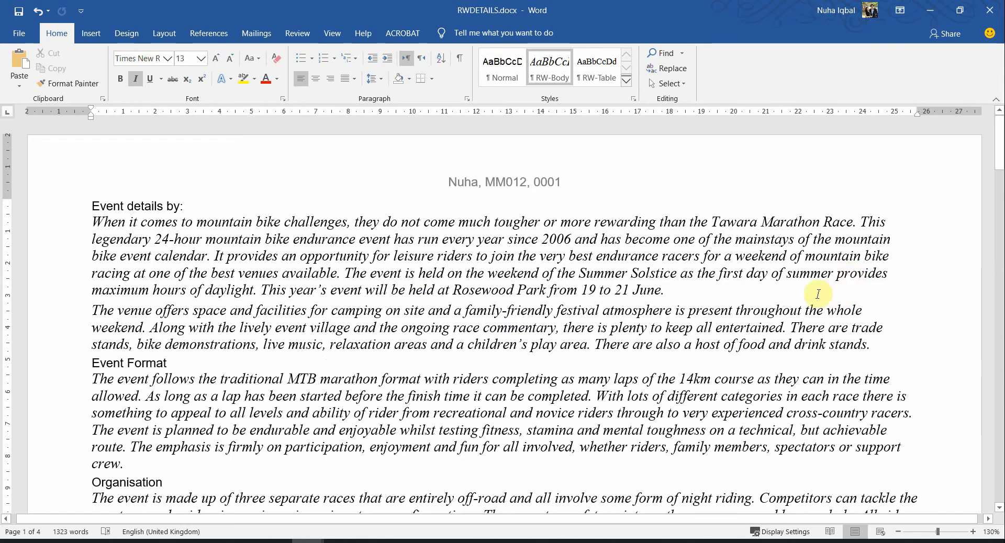
scroll(687, 283, "down", 7)
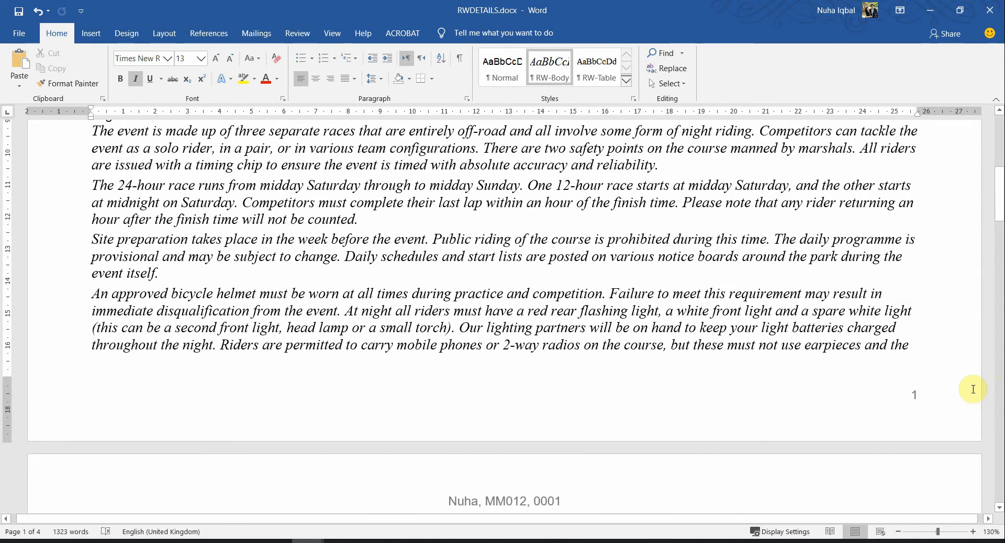
scroll(933, 414, "down", 5)
key("alt+Tab")
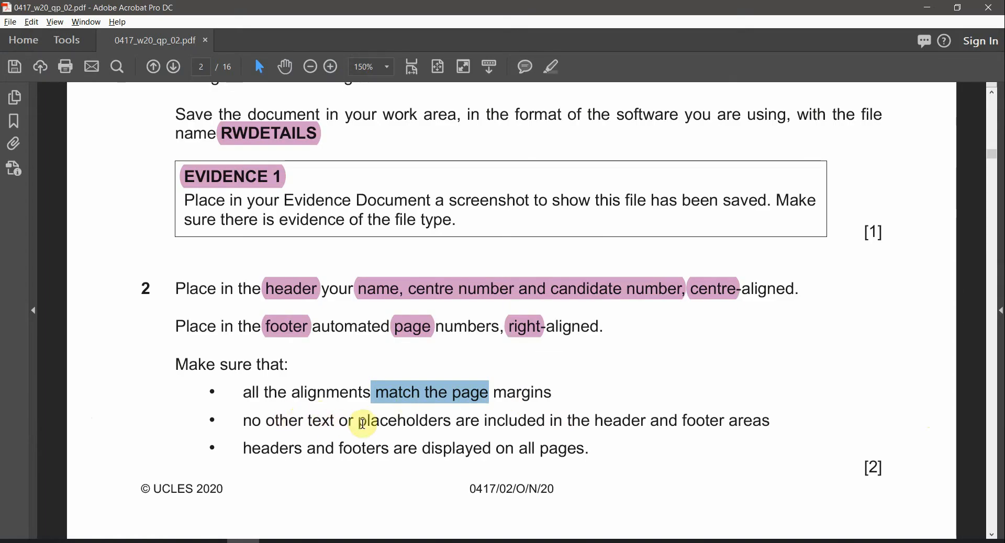
left_click_drag(359, 422, 622, 424)
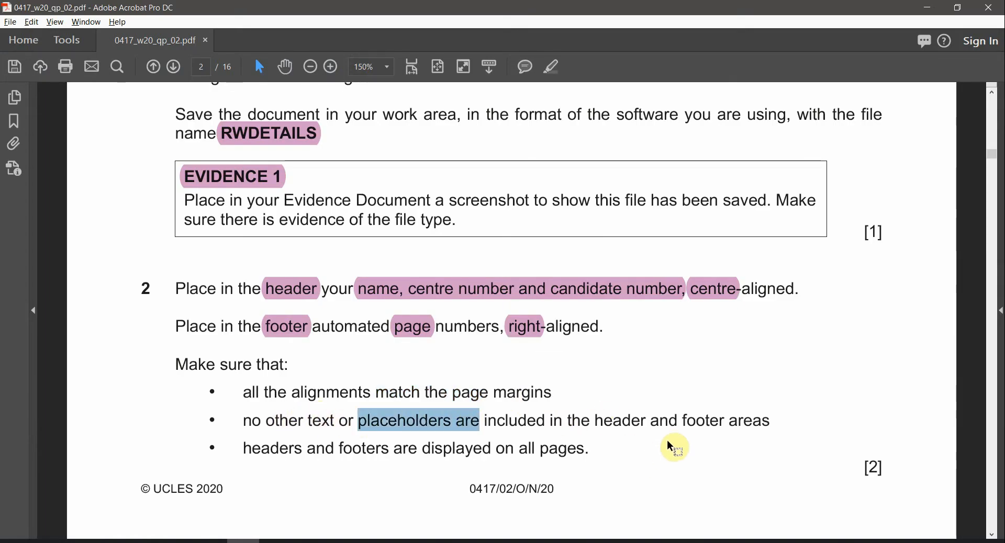
key("alt+Tab")
double_click(545, 219)
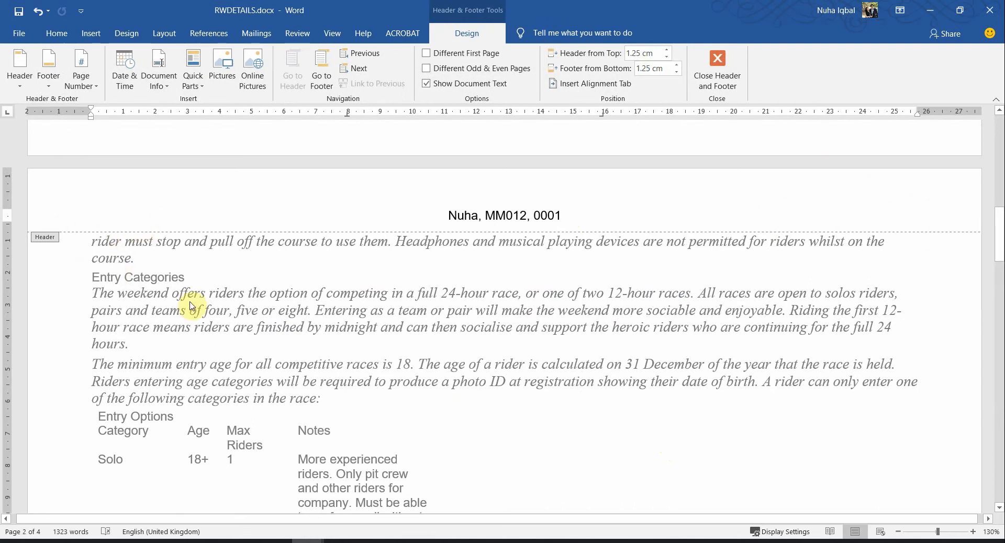
scroll(456, 303, "down", 8)
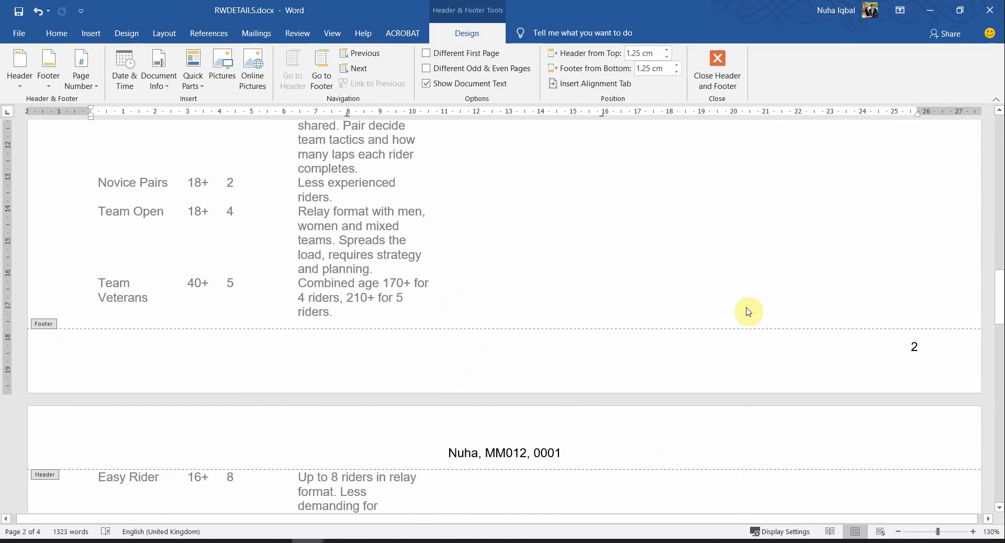
key("alt+Tab")
left_click(326, 454)
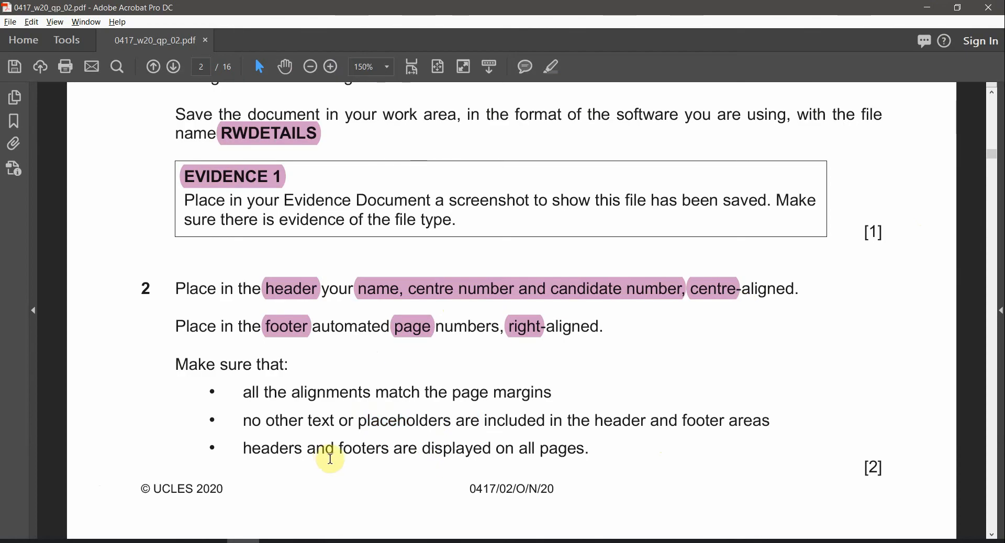
left_click_drag(423, 449, 589, 451)
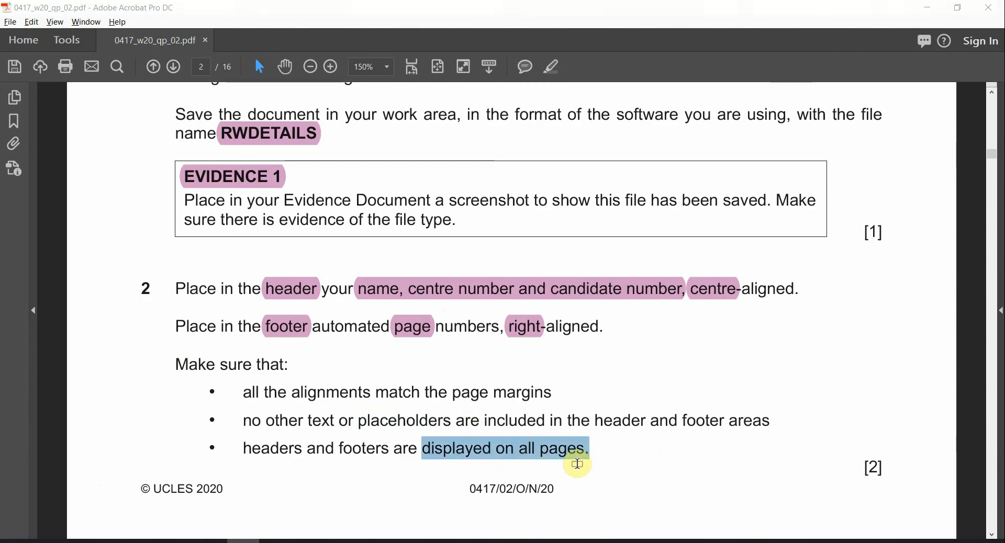
key("alt+Tab")
scroll(711, 344, "down", 15)
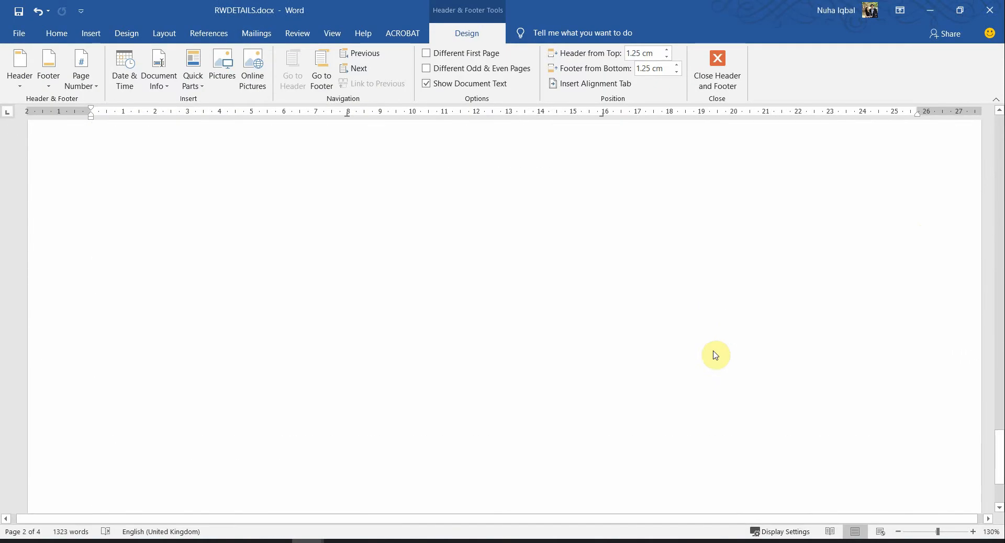
left_click(718, 71)
scroll(669, 292, "up", 4)
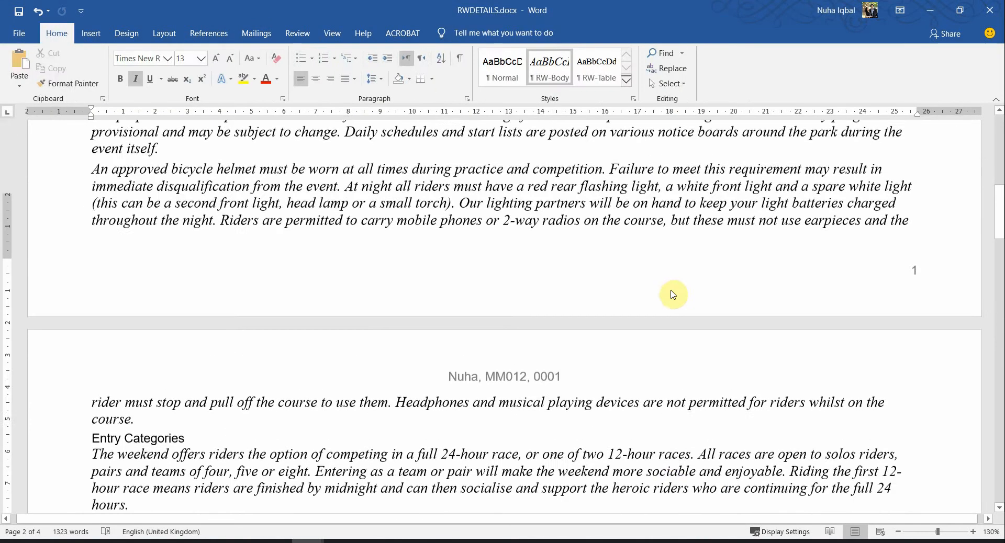
scroll(669, 291, "down", 3)
key("alt+Tab")
scroll(344, 415, "down", 5)
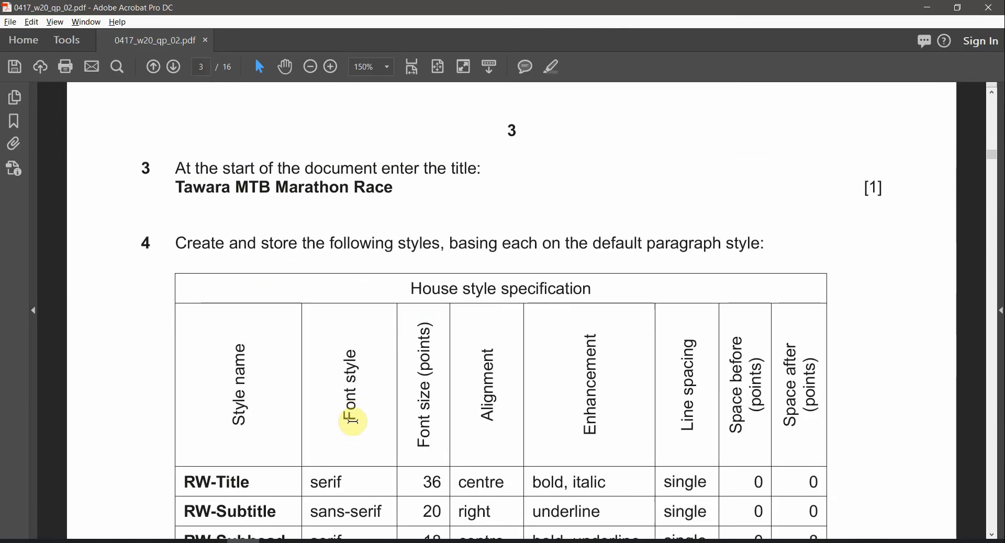
Paste 'Tawara MTB Marathon Race' from the paper as a new first line above 'Event details by:'
scroll(354, 421, "up", 5)
scroll(356, 425, "up", 1)
scroll(366, 432, "down", 4)
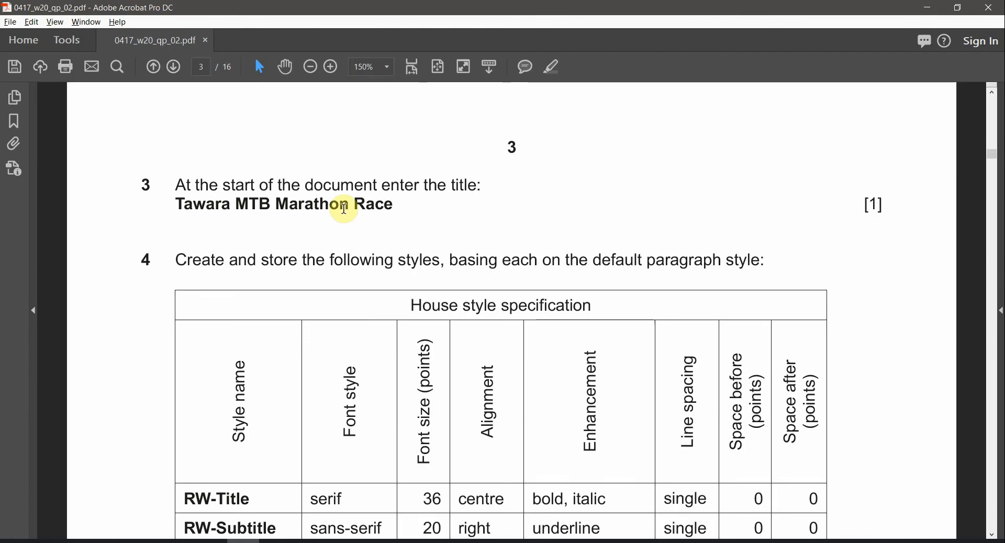
left_click_drag(178, 204, 395, 205)
key("ctrl+c")
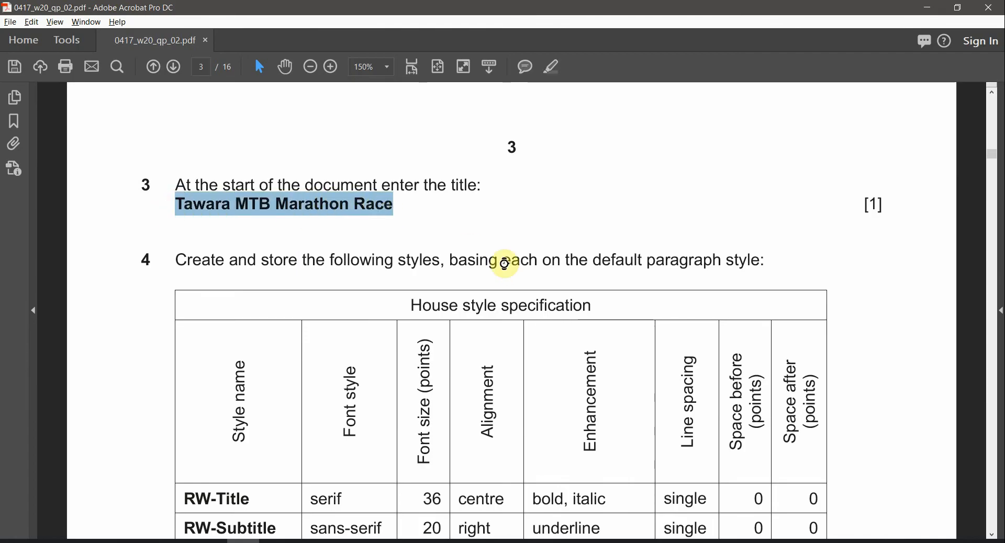
key("alt+Tab")
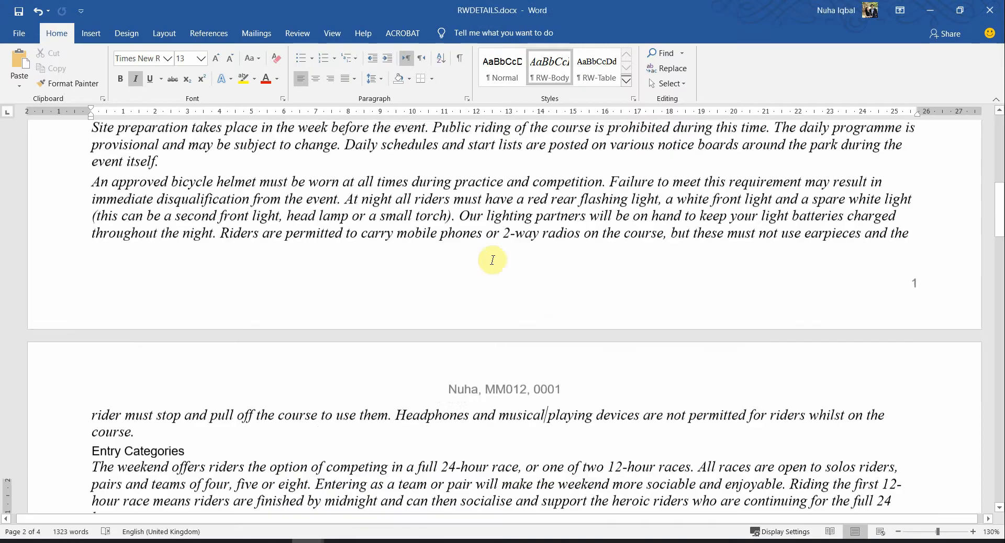
scroll(493, 259, "up", 6)
scroll(492, 260, "up", 3)
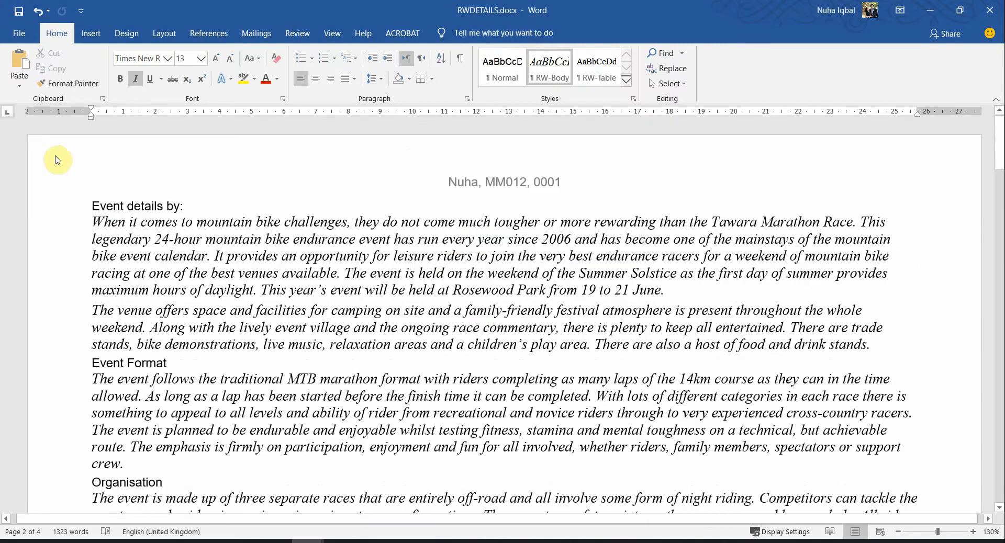
left_click(97, 207)
key("Return")
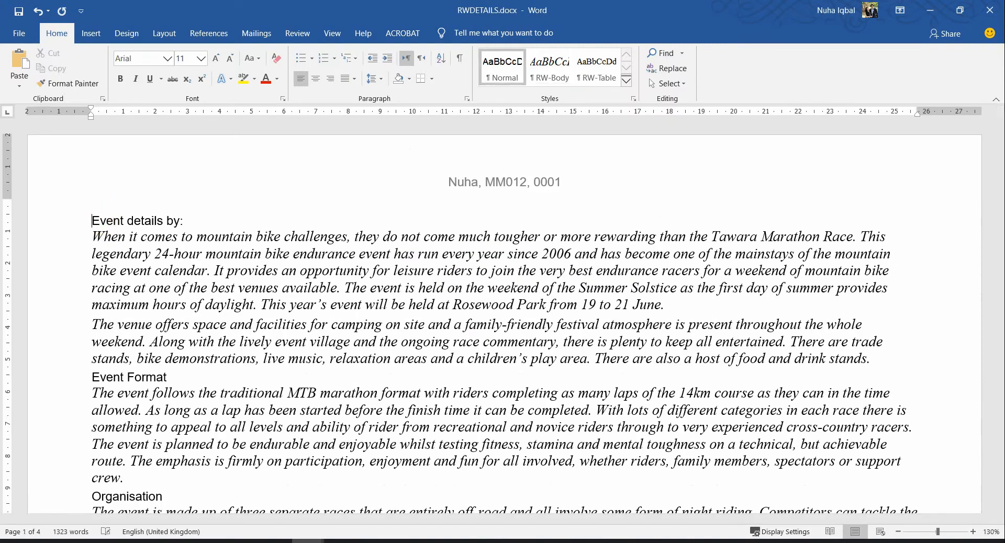
key("ctrl+v")
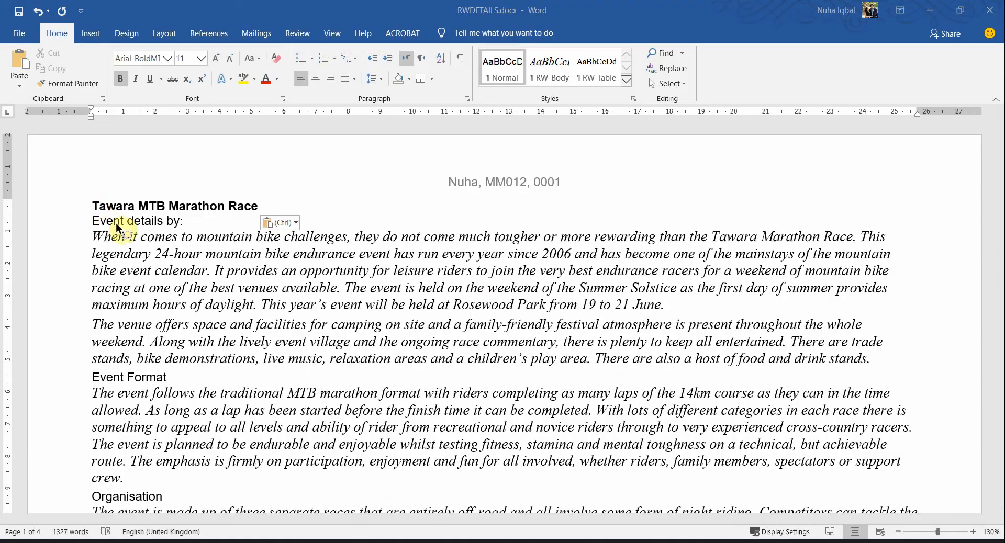
key("alt+Tab")
scroll(345, 356, "down", 2)
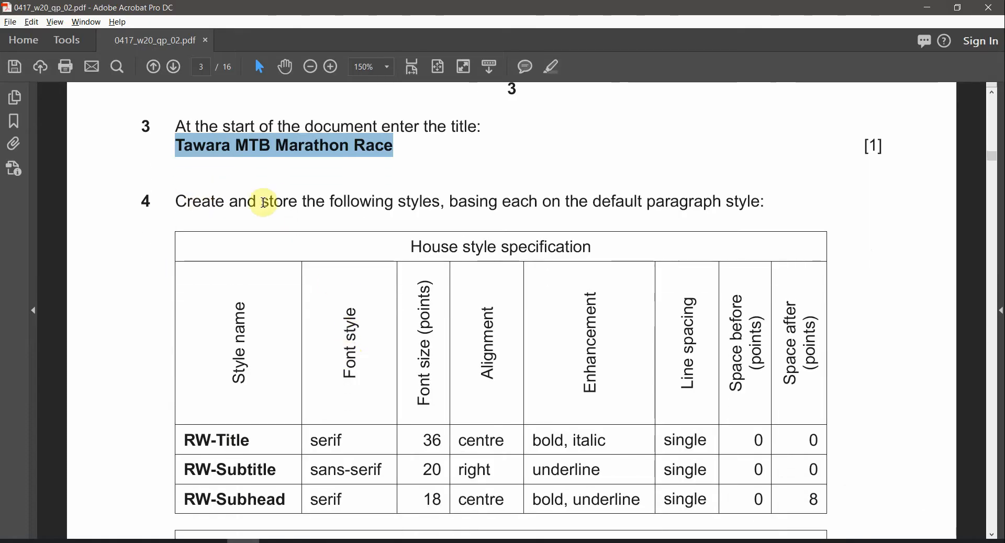
Highlight 'paragraph' in question 4 and select the RW-Title to RW-Subhead table rows
left_click_drag(344, 205, 372, 205)
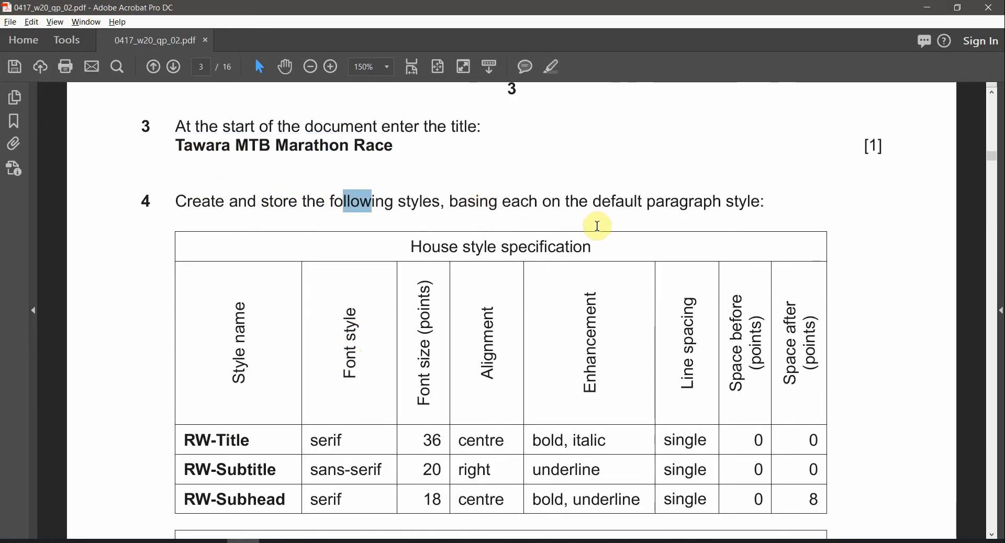
left_click_drag(650, 203, 715, 202)
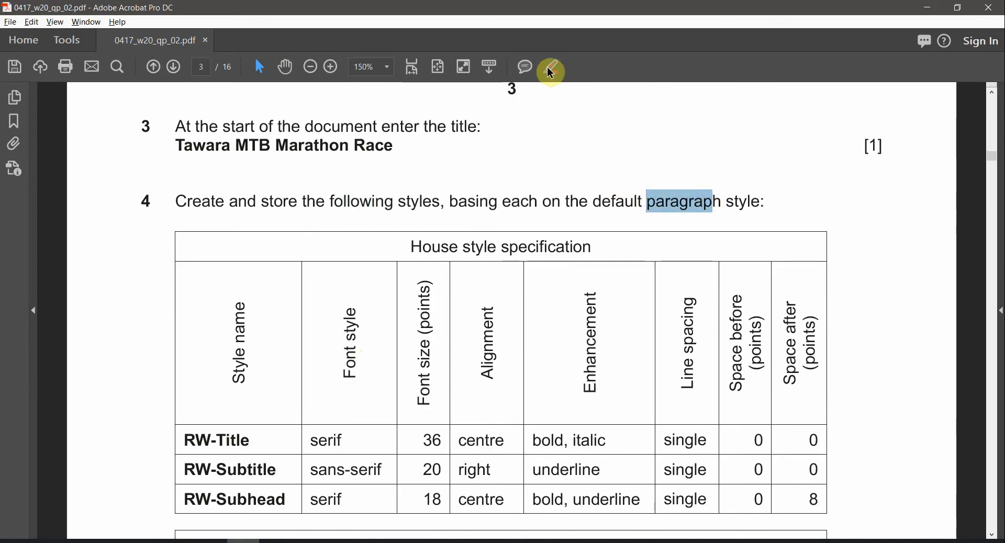
left_click(703, 204)
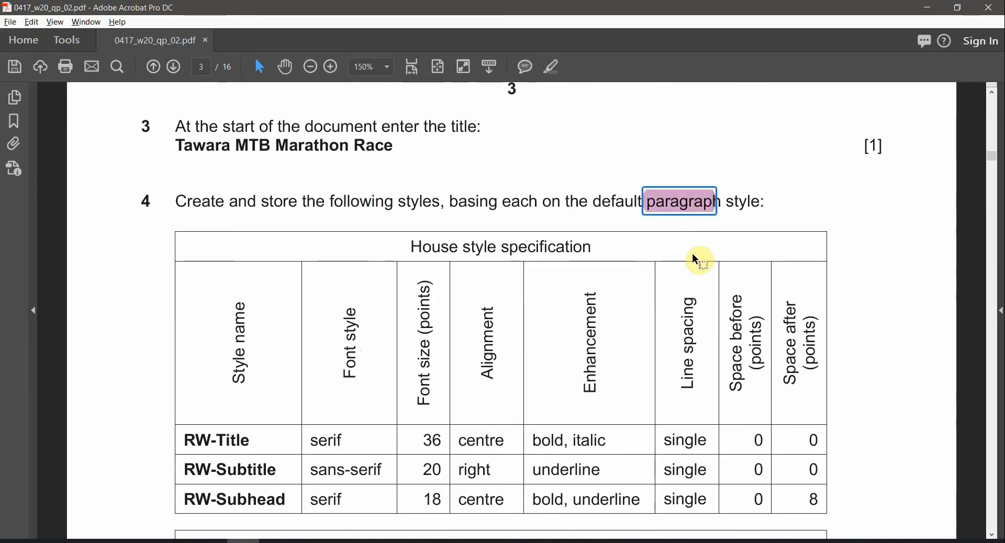
scroll(746, 214, "down", 5)
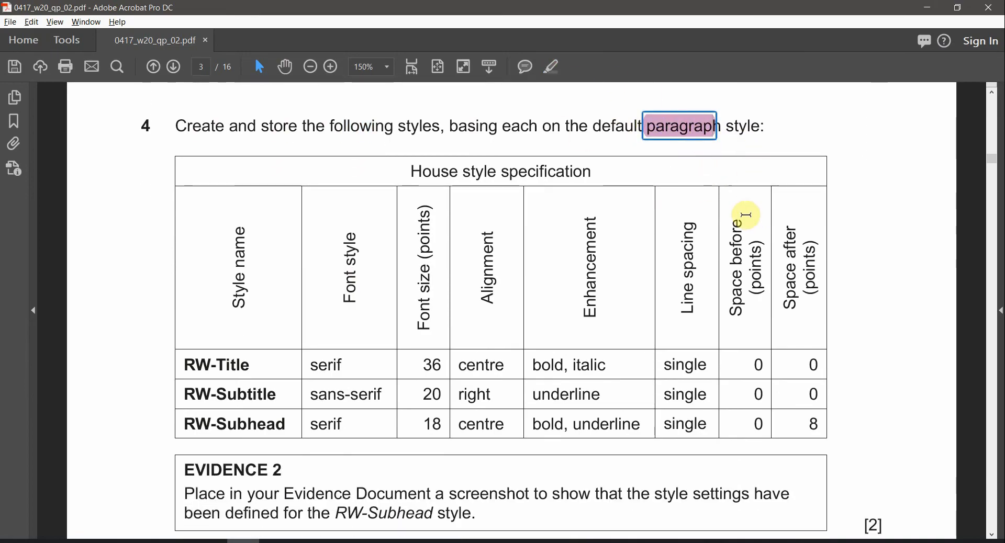
left_click_drag(190, 341, 224, 384)
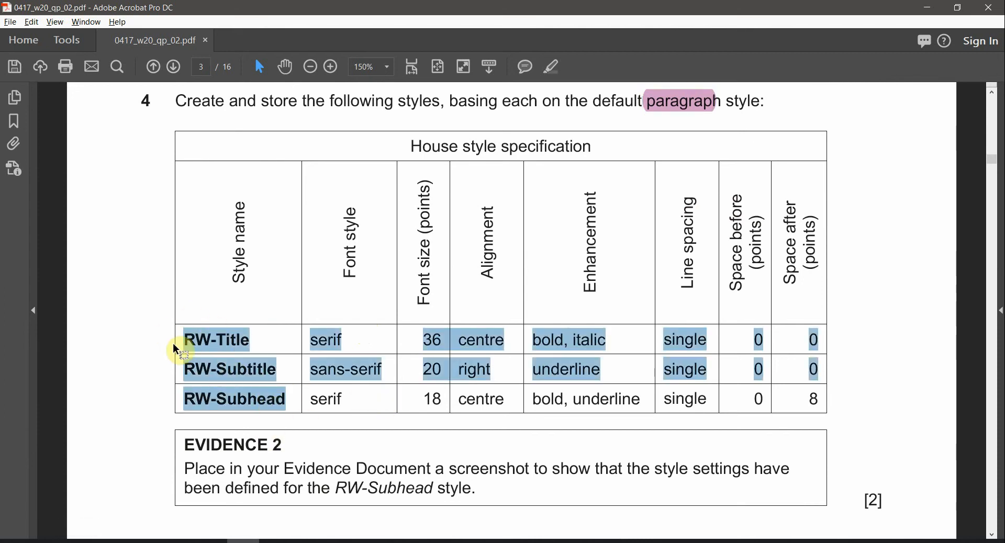
key("alt+Tab")
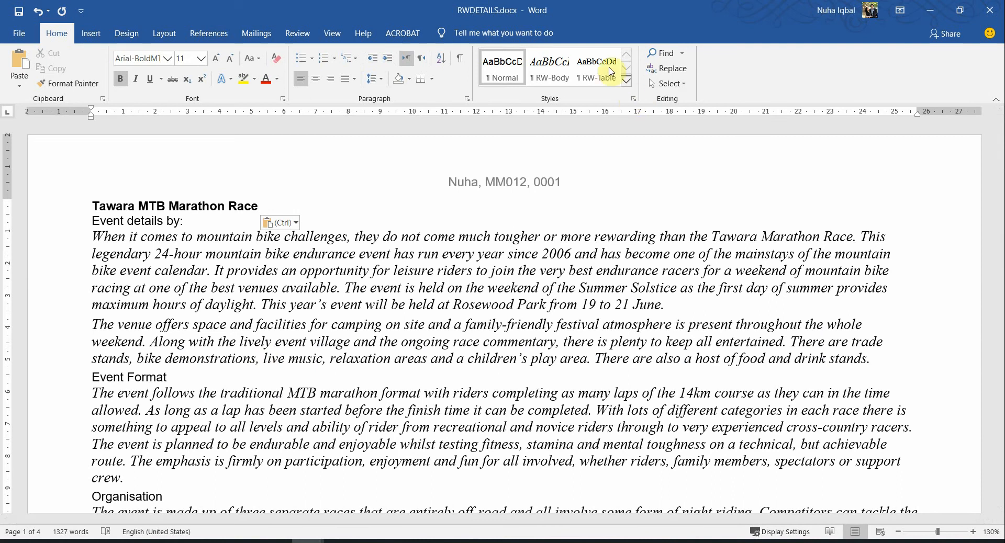
Open the Styles pane and apply RW-Body to the title line, briefly trying RW-Table
left_click(633, 100)
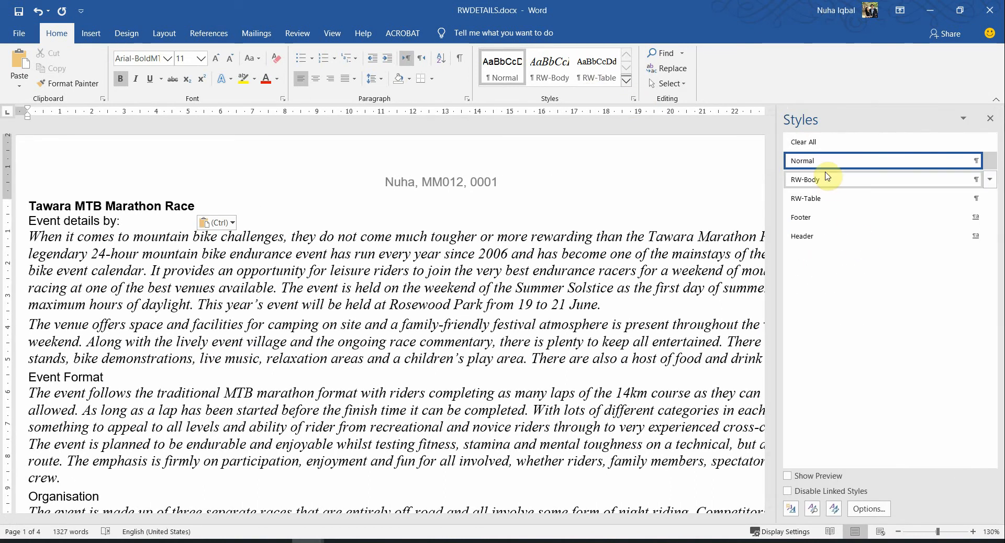
left_click(810, 183)
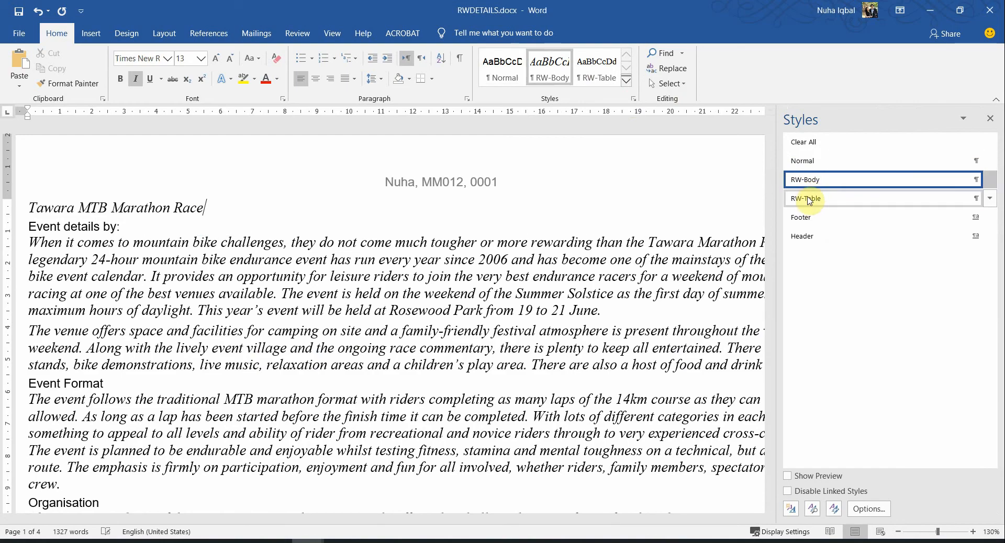
left_click(810, 199)
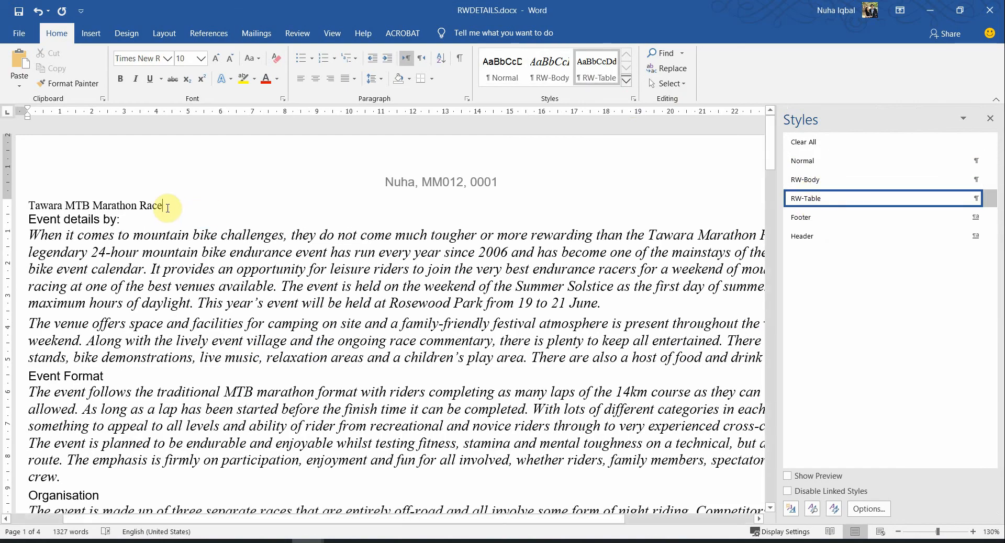
left_click(815, 185)
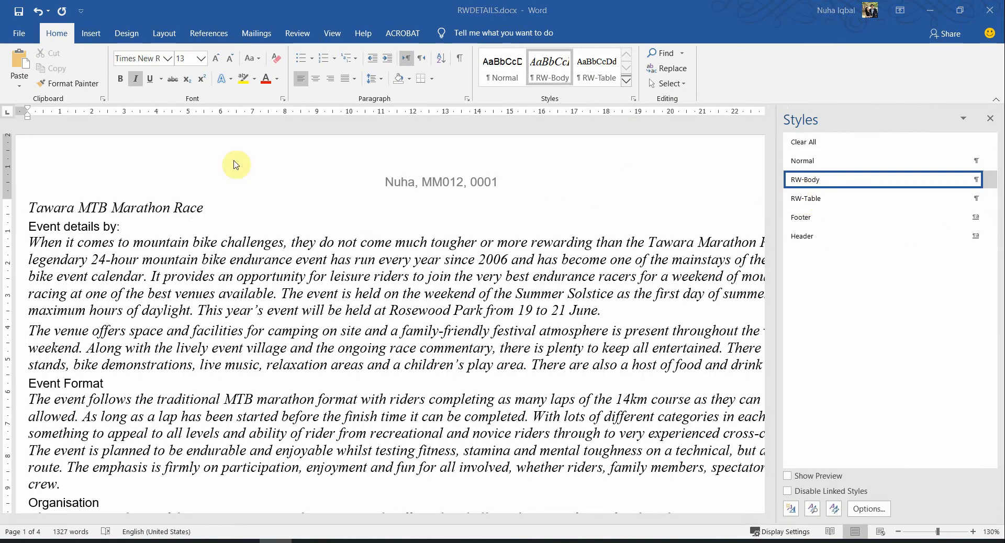
Check the title line's selection, then snap the exam paper PDF to the left half
left_click(172, 208)
left_click(204, 208)
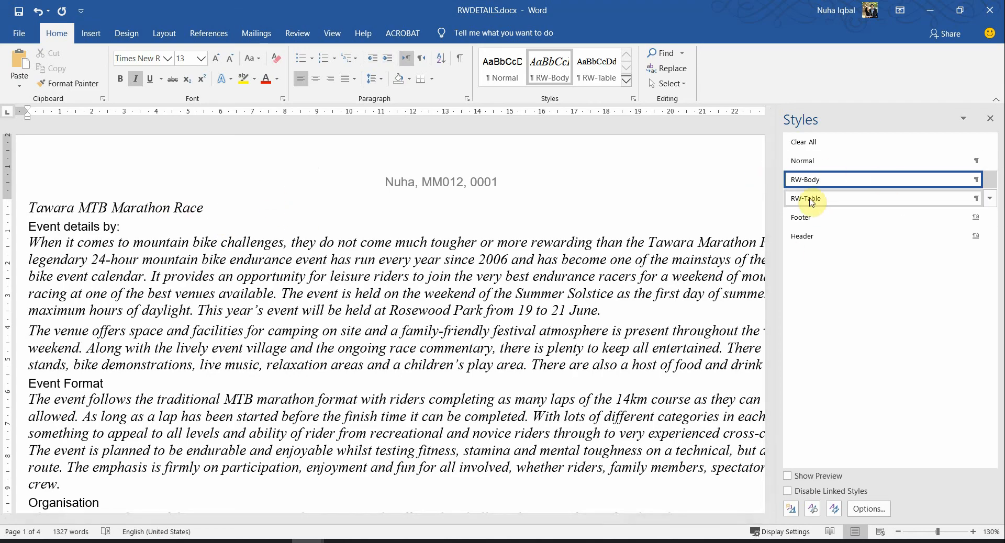
mouse_move(816, 204)
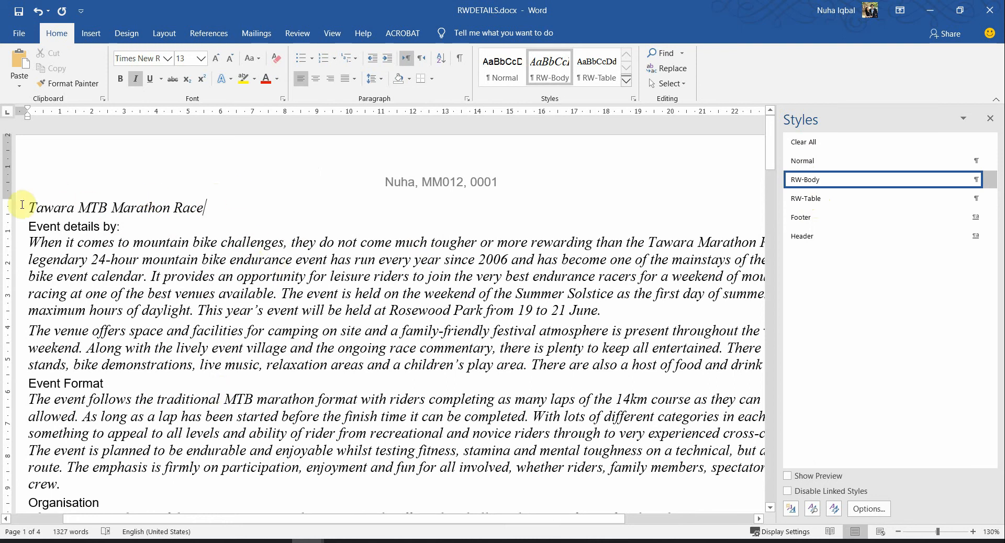
left_click_drag(33, 205, 210, 208)
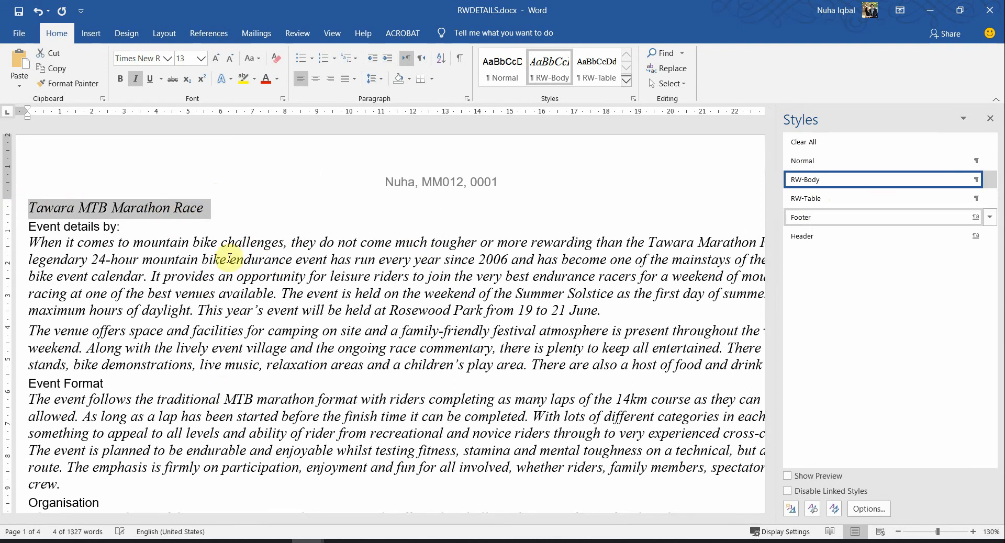
left_click(222, 219)
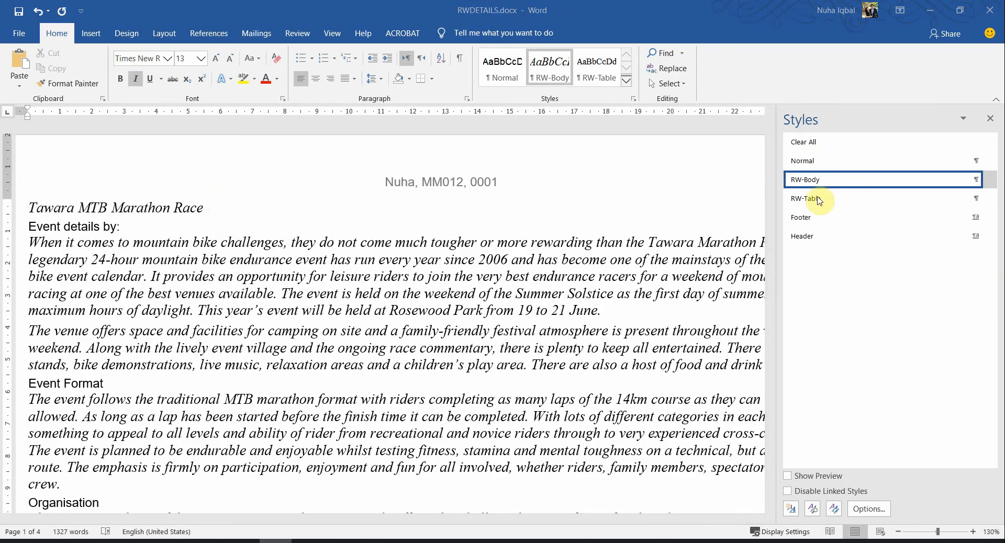
key("alt+Tab")
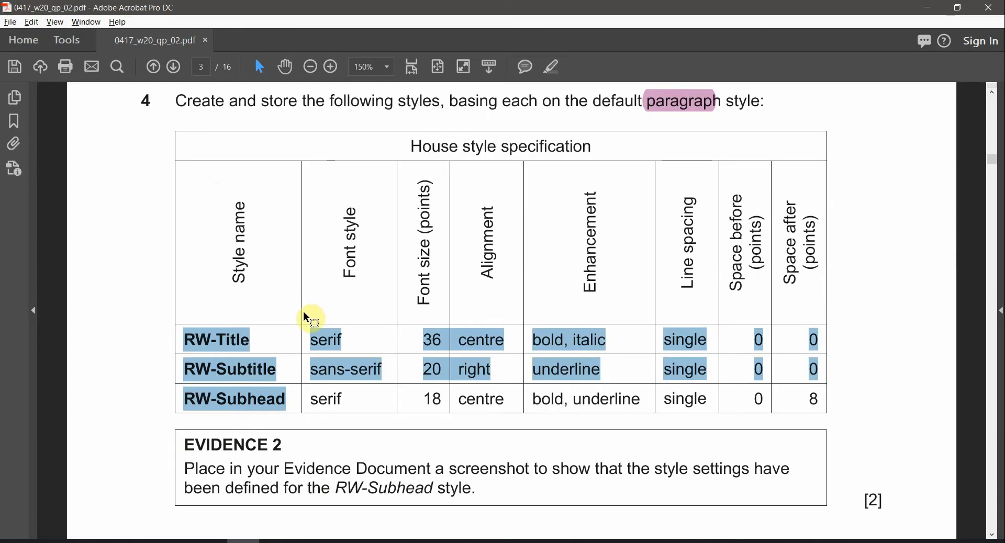
left_click_drag(405, 5, 2, 314)
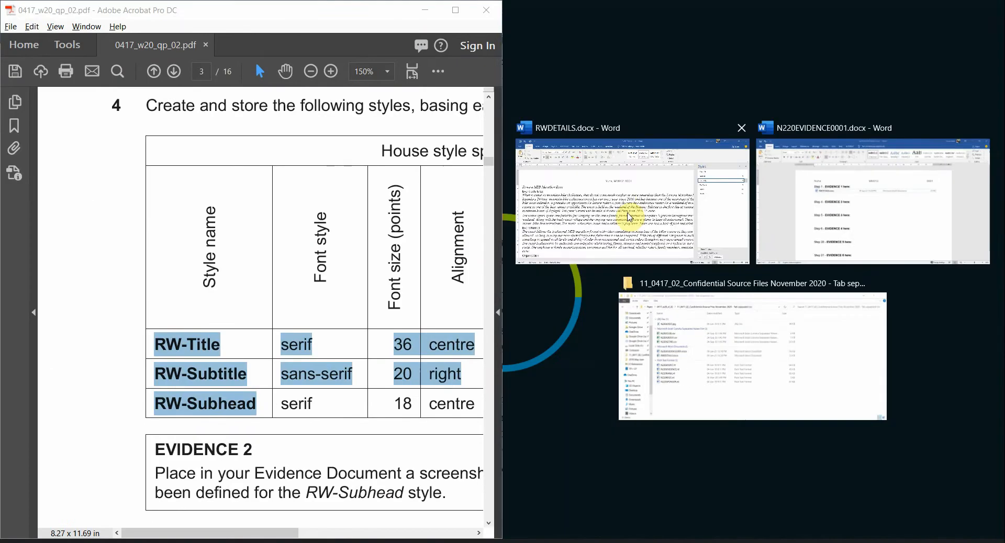
Place Word beside the PDF specification and start a new style from formatting
left_click(645, 204)
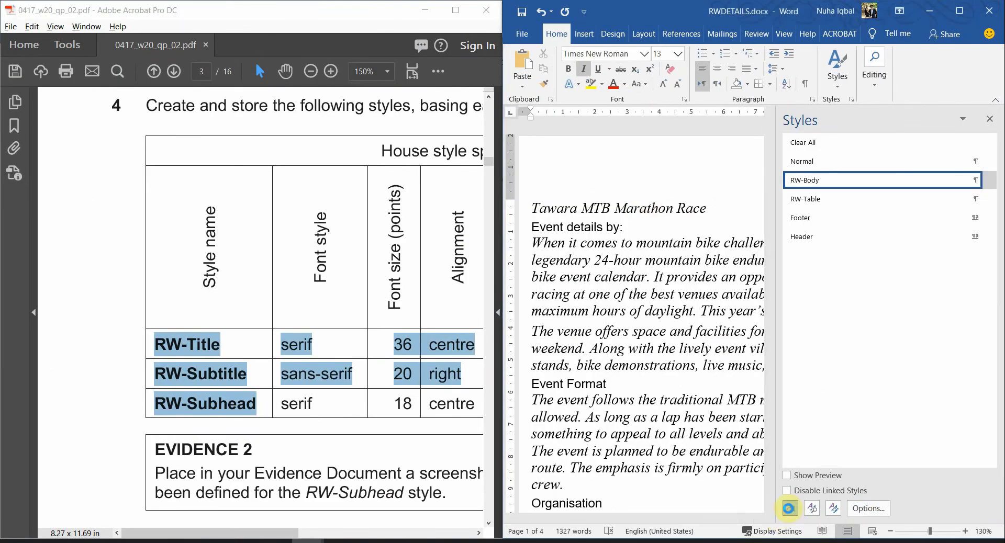
left_click(789, 508)
left_click_drag(415, 137, 668, 120)
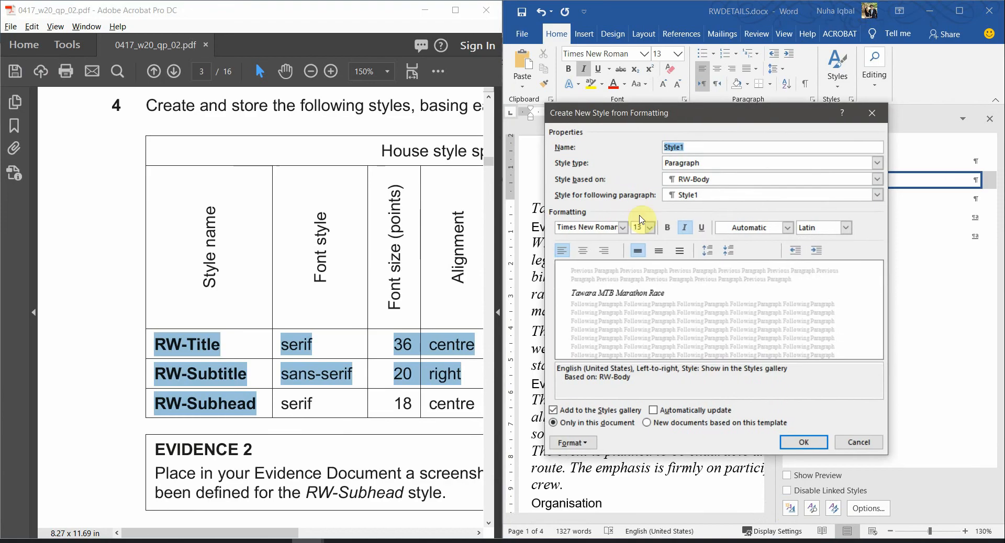
scroll(313, 331, "down", 2, "ctrl")
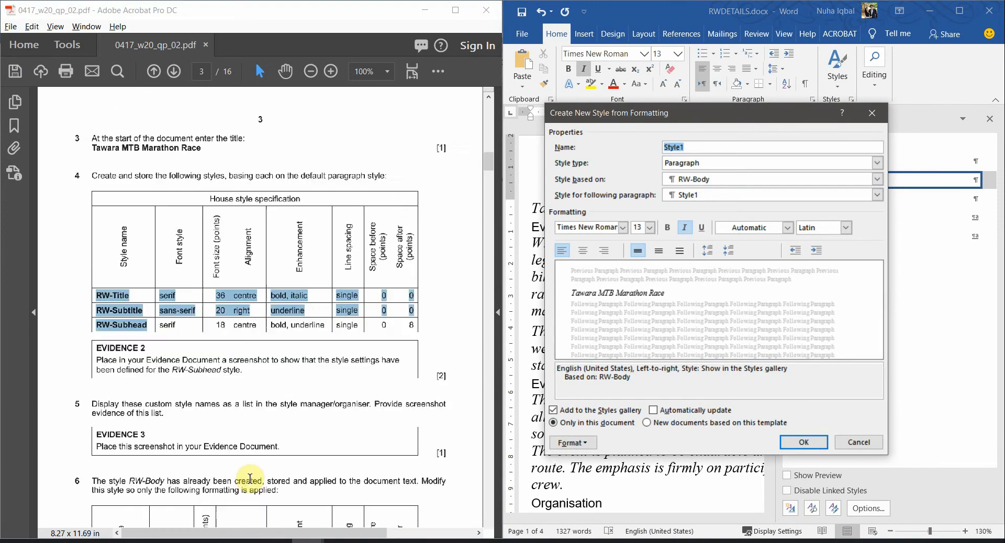
scroll(230, 370, "up", 1, "ctrl")
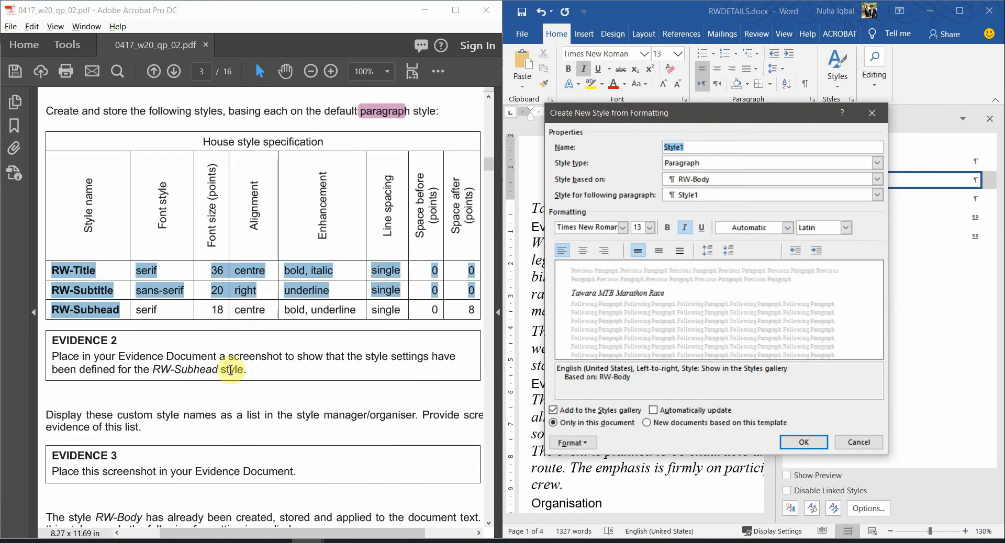
Name the new style RW-Title and keep Paragraph as its style type
left_click(85, 270)
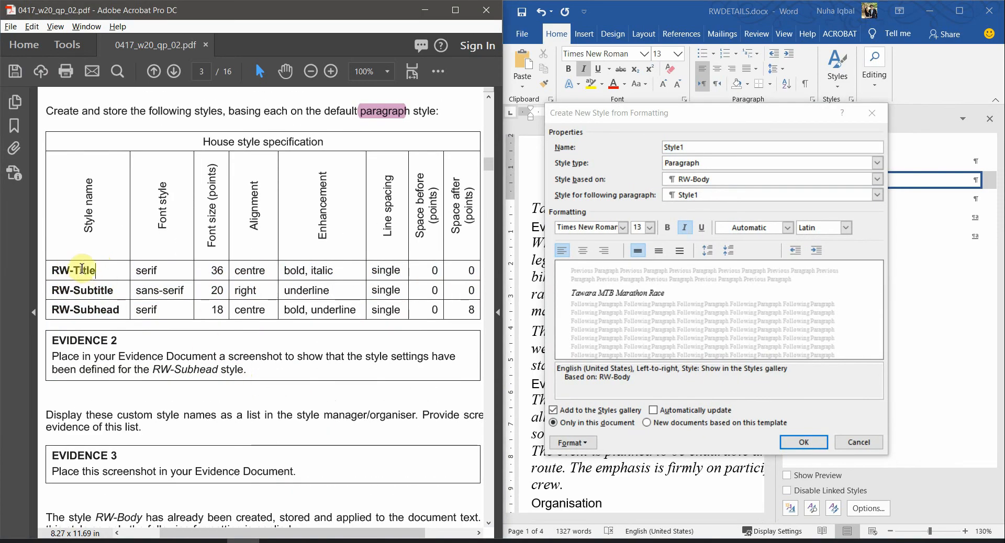
left_click_drag(50, 269, 49, 270)
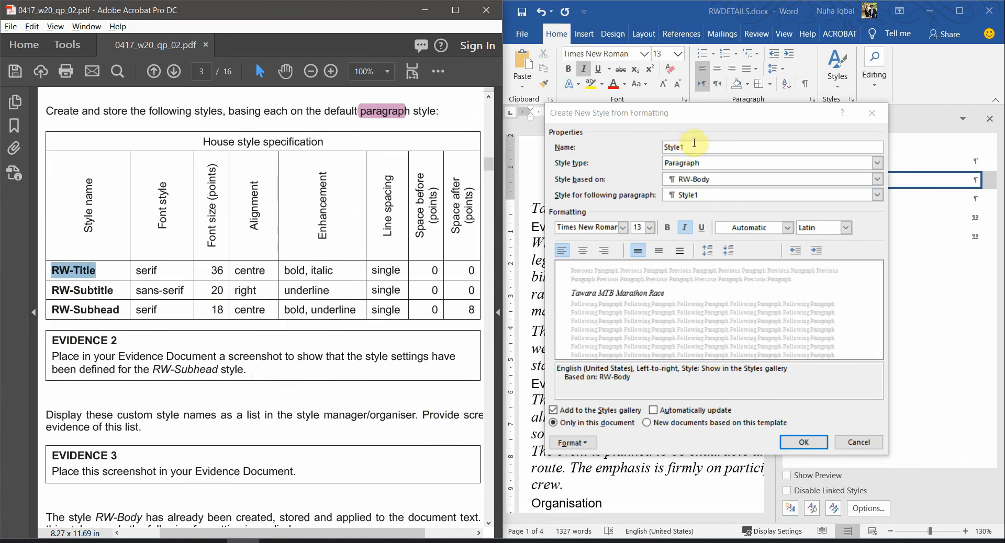
left_click(593, 213)
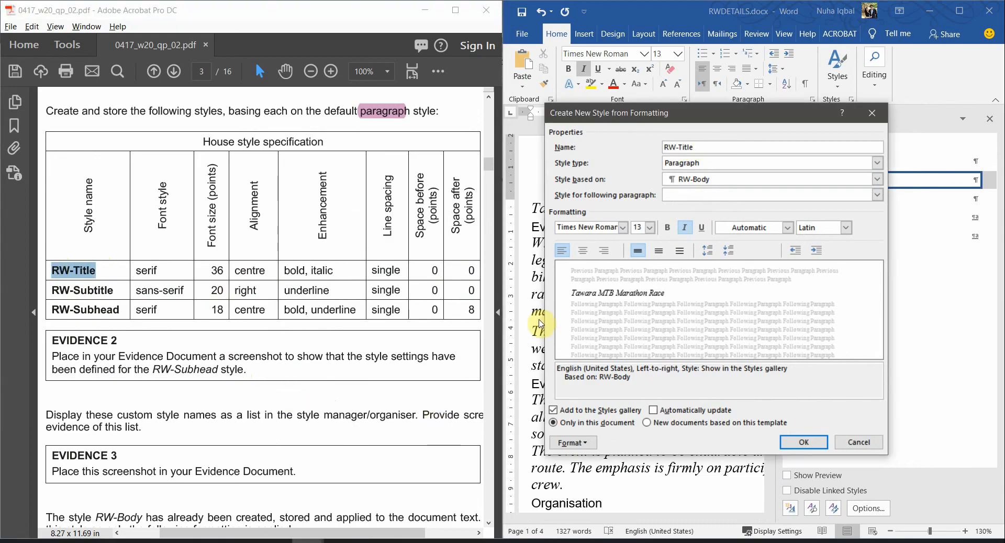
left_click(694, 164)
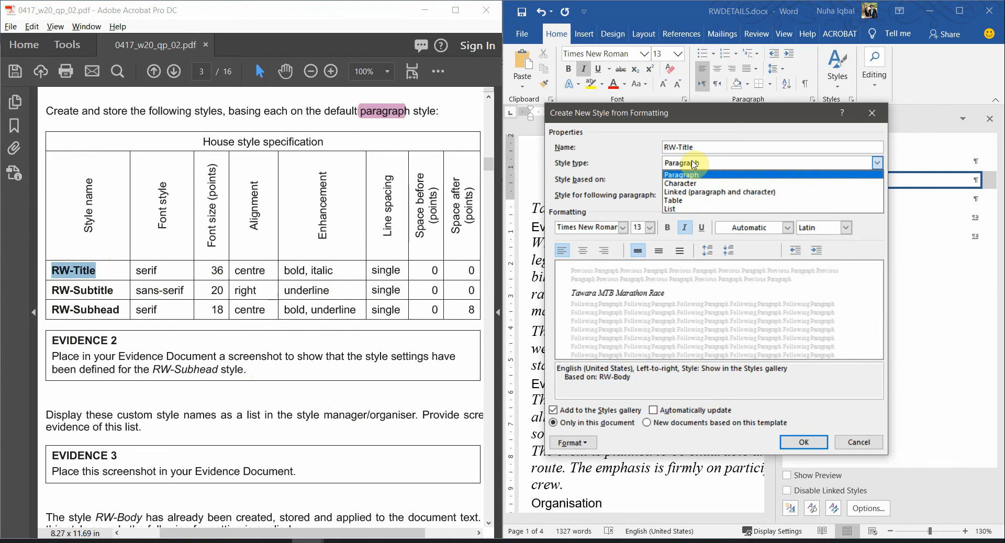
left_click(394, 112)
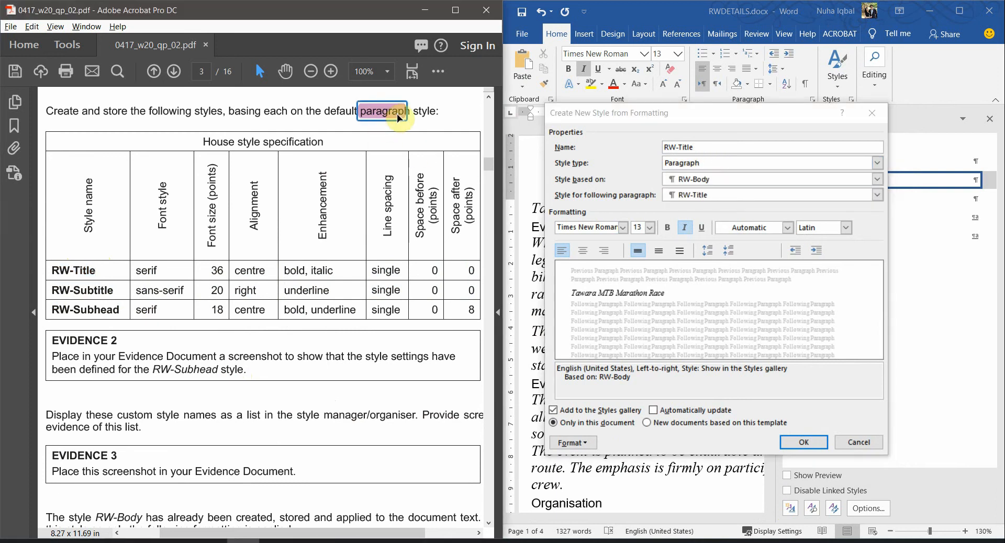
left_click(700, 165)
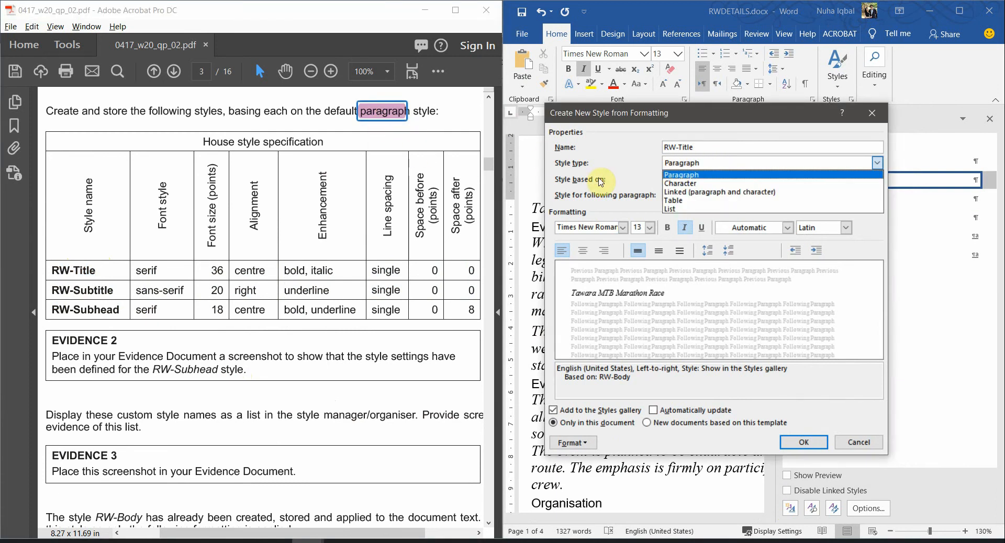
left_click(606, 294)
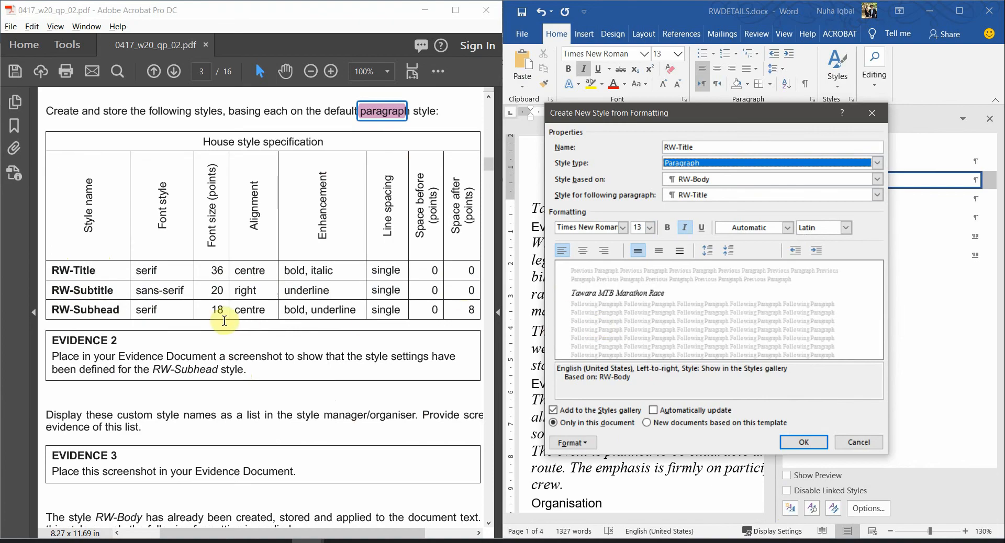
Base RW-Title on Normal, keeping RW-Title for following paragraphs
left_click(694, 184)
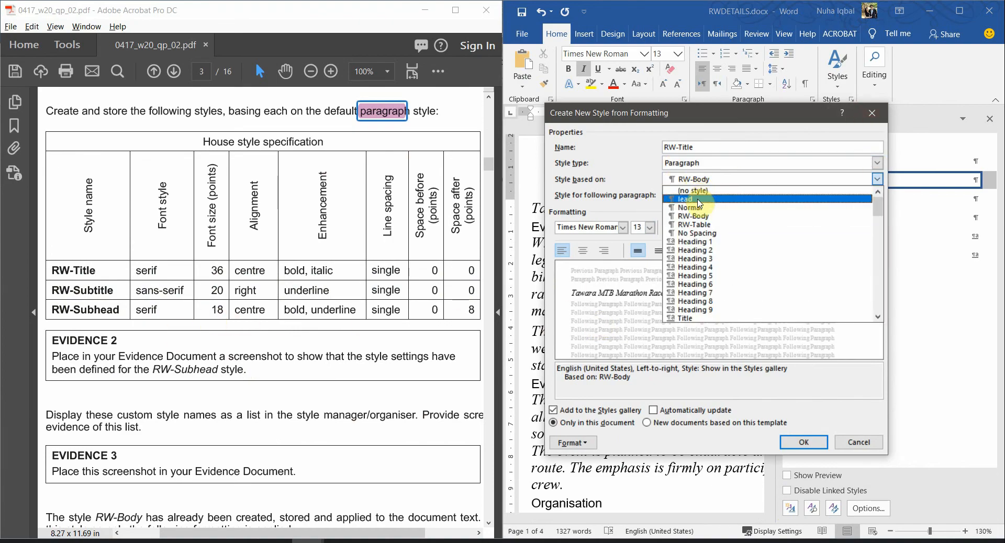
left_click(699, 208)
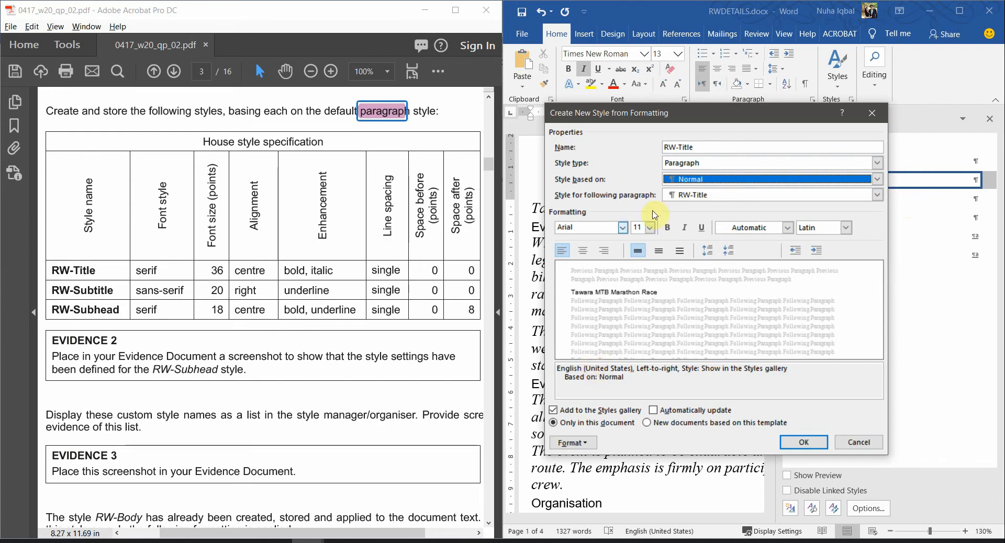
left_click(681, 199)
left_click(686, 197)
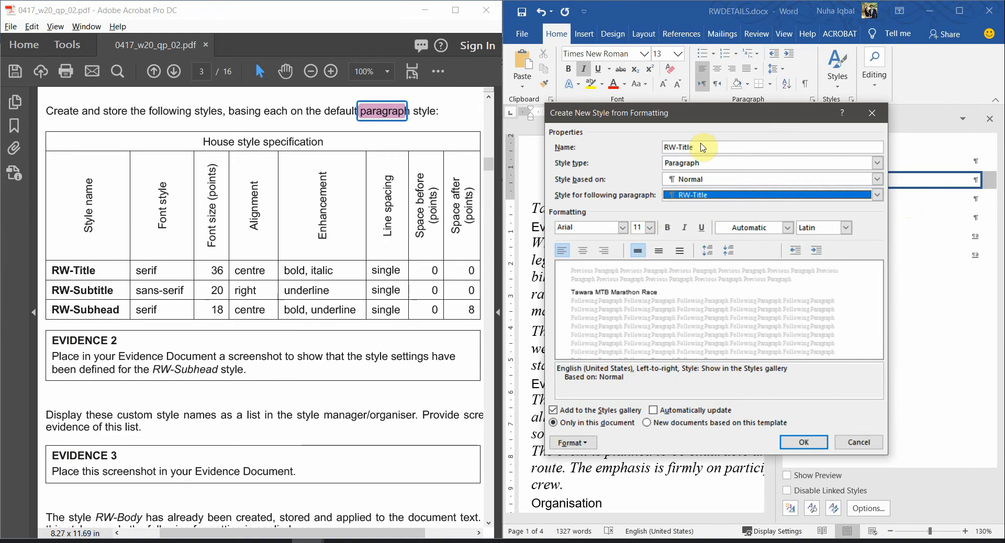
left_click(692, 146)
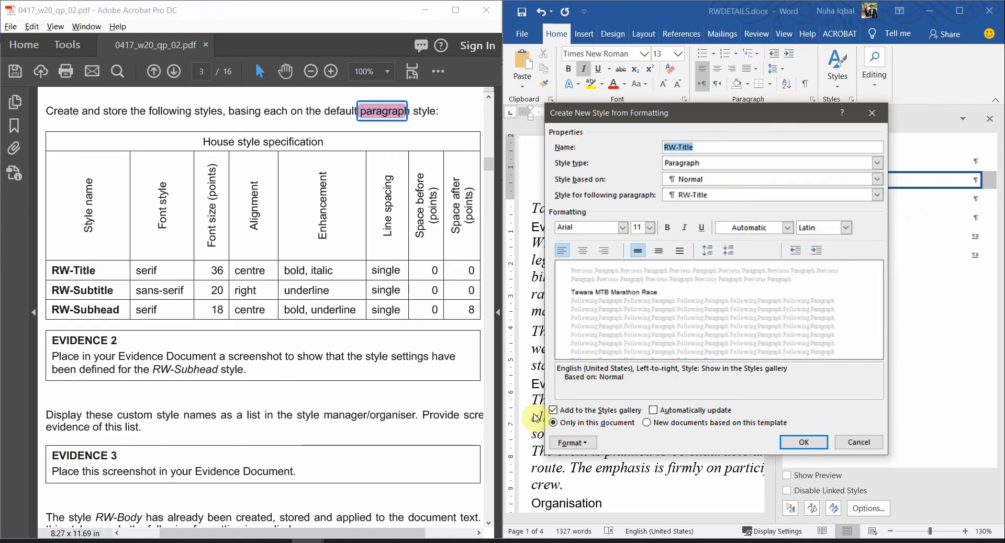
Highlight RW-Title in the PDF house style specification
left_click_drag(53, 272, 186, 212)
left_click(49, 272)
mouse_move(106, 274)
left_mouse_down()
mouse_move(61, 271)
mouse_move(99, 271)
left_mouse_up()
left_click(57, 272)
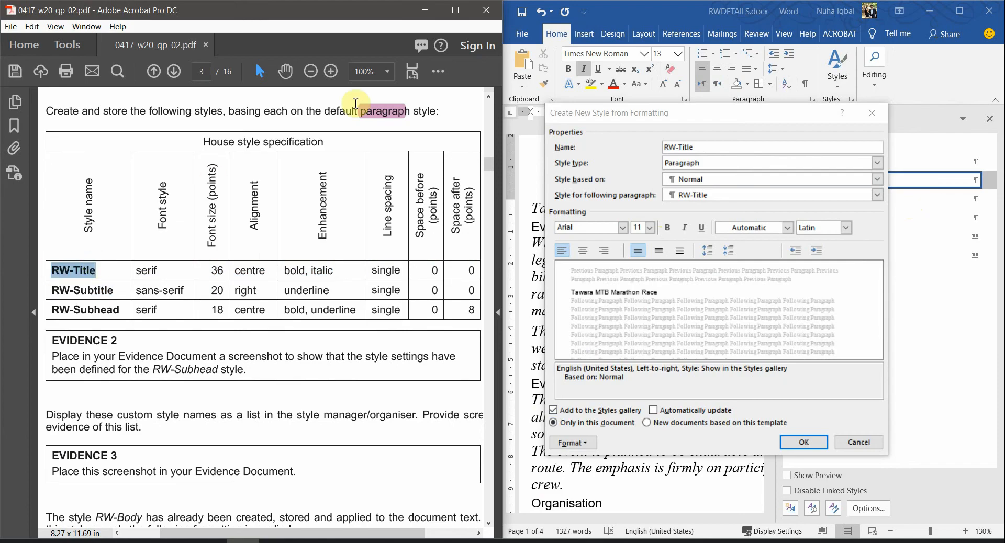
left_click(434, 71)
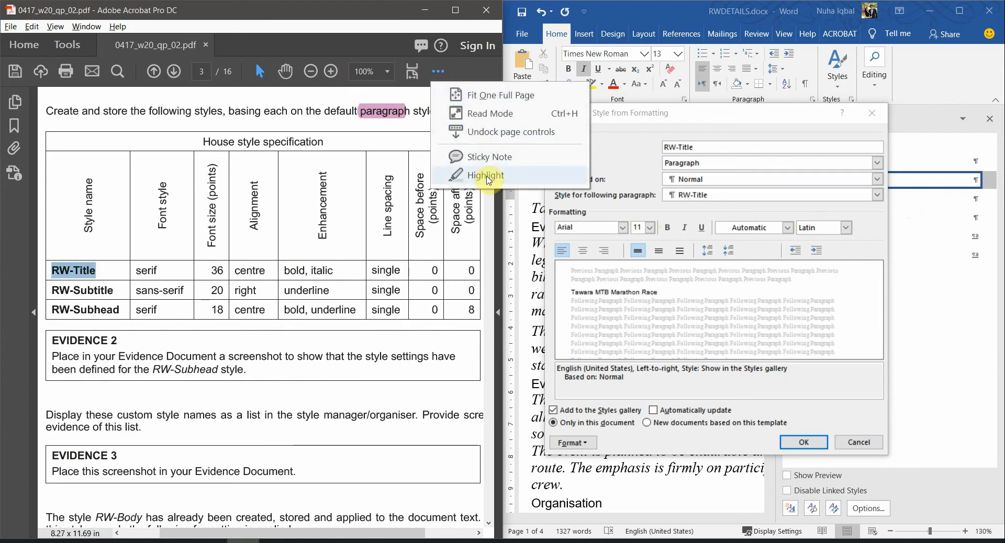
left_click(502, 175)
double_click(146, 270)
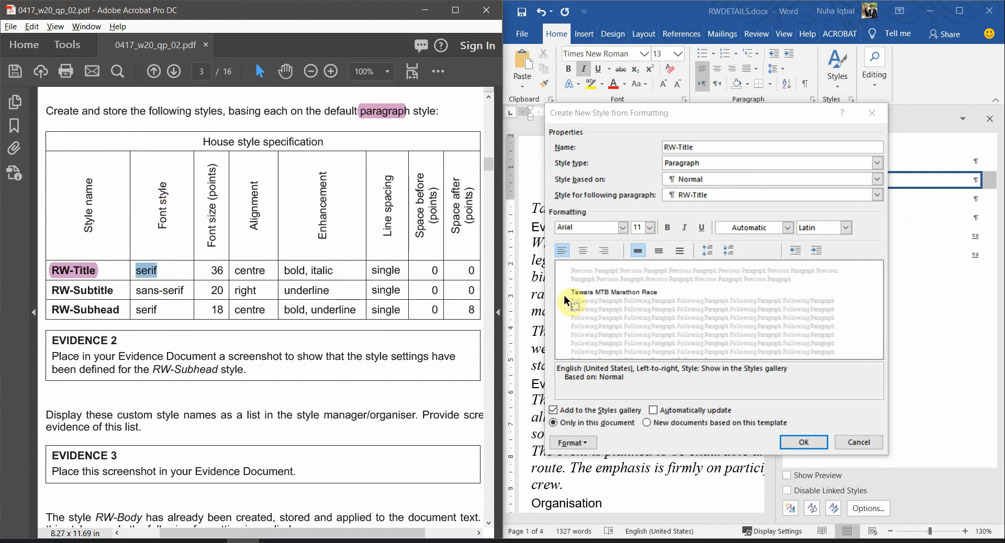
Give RW-Title Times New Roman 36 pt font with centred alignment
left_click(623, 228)
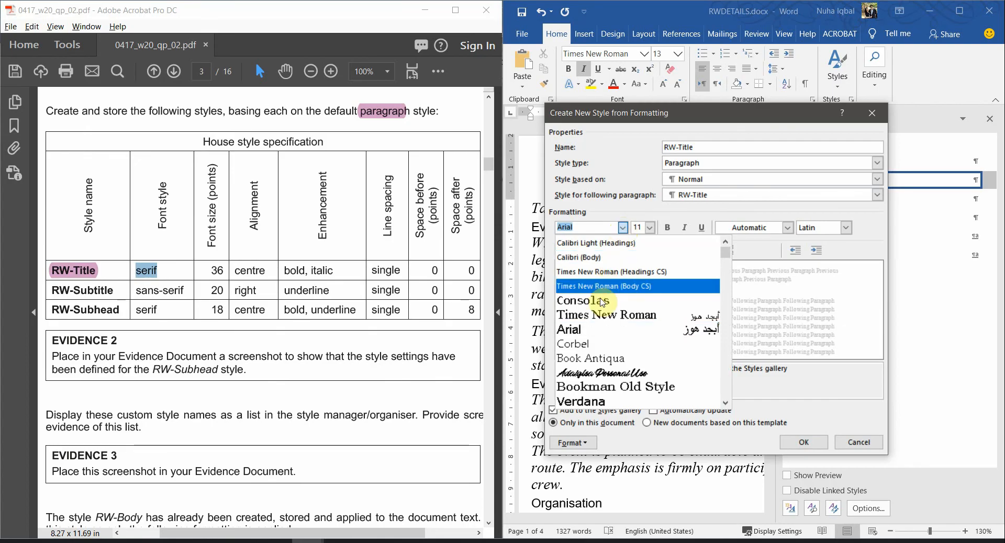
left_click(604, 317)
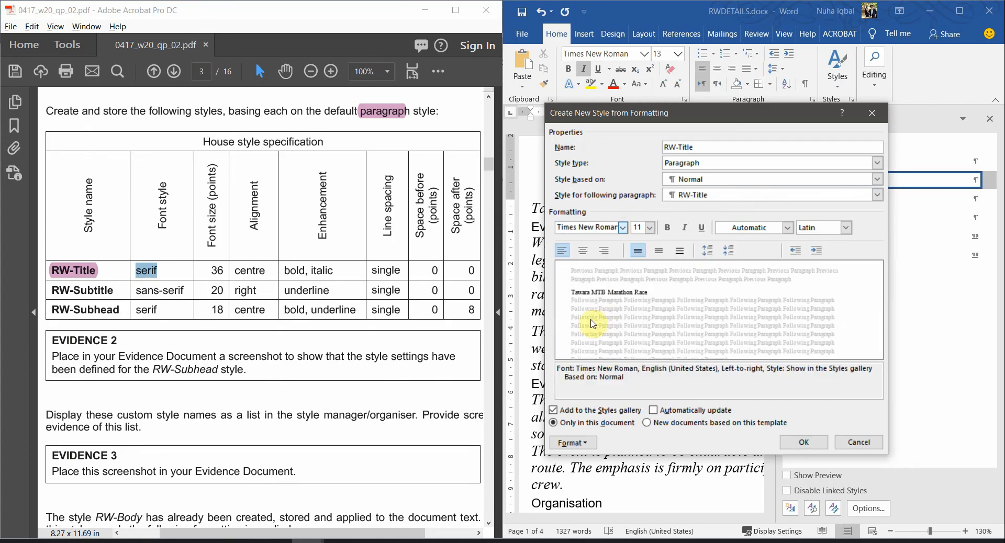
double_click(212, 271)
left_click(638, 228)
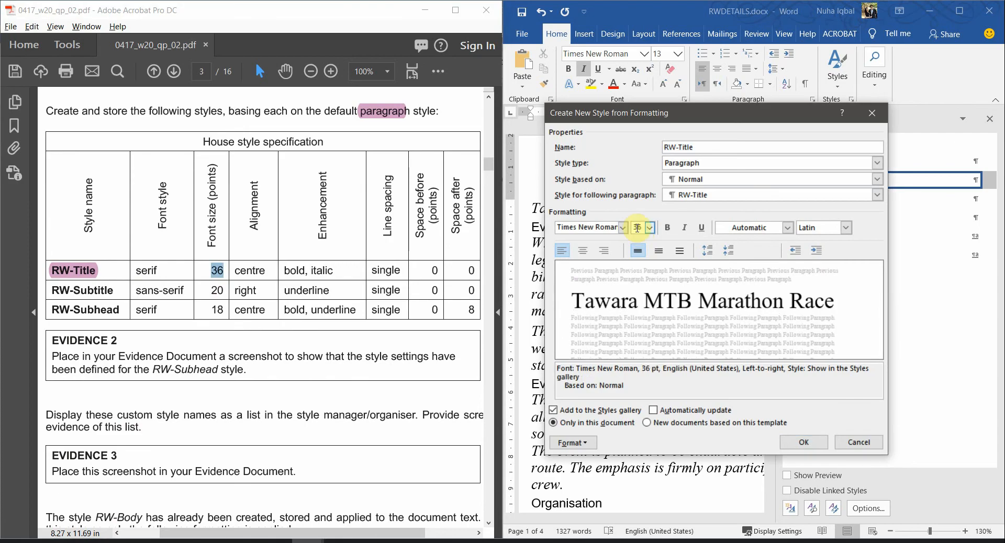
double_click(249, 271)
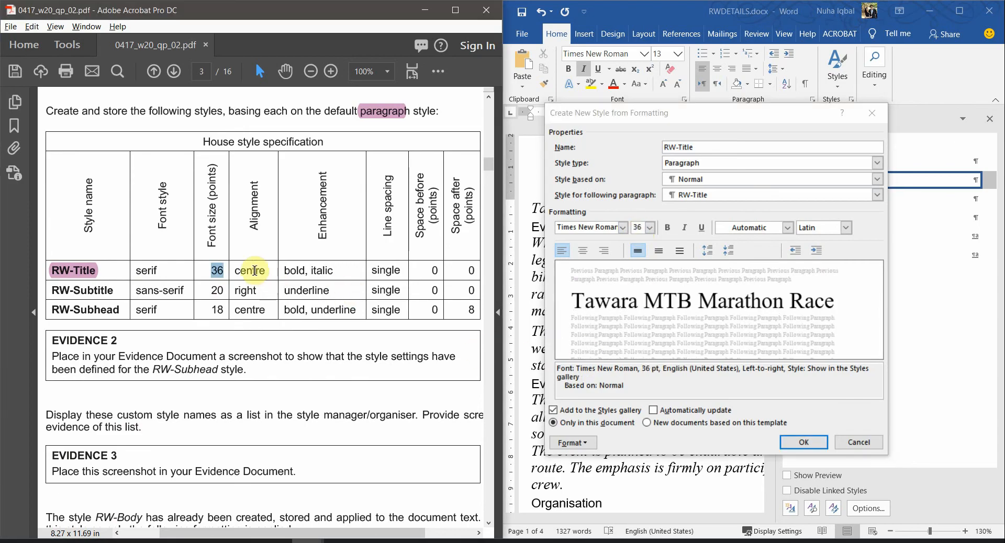
left_click(583, 251)
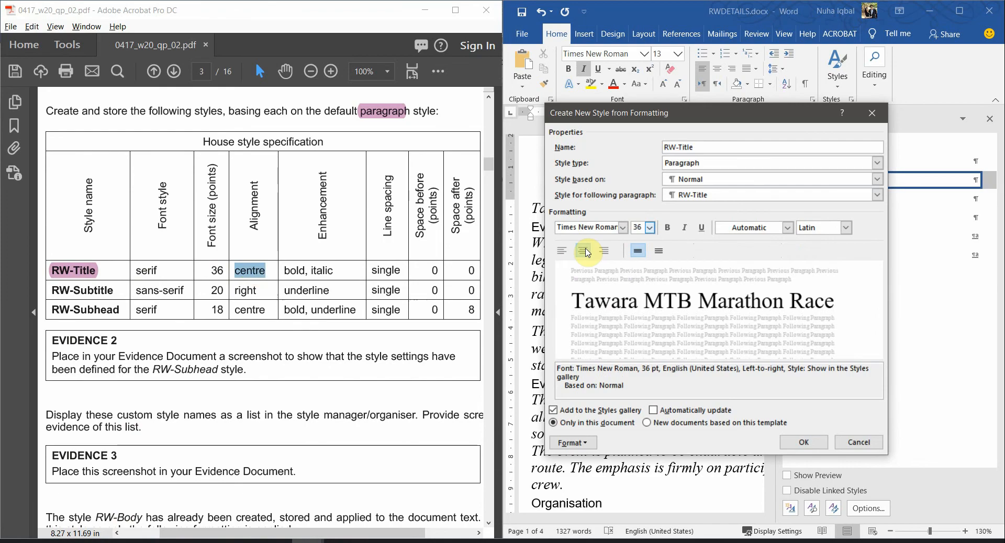
Make the RW-Title style bold and italic
left_click(307, 278)
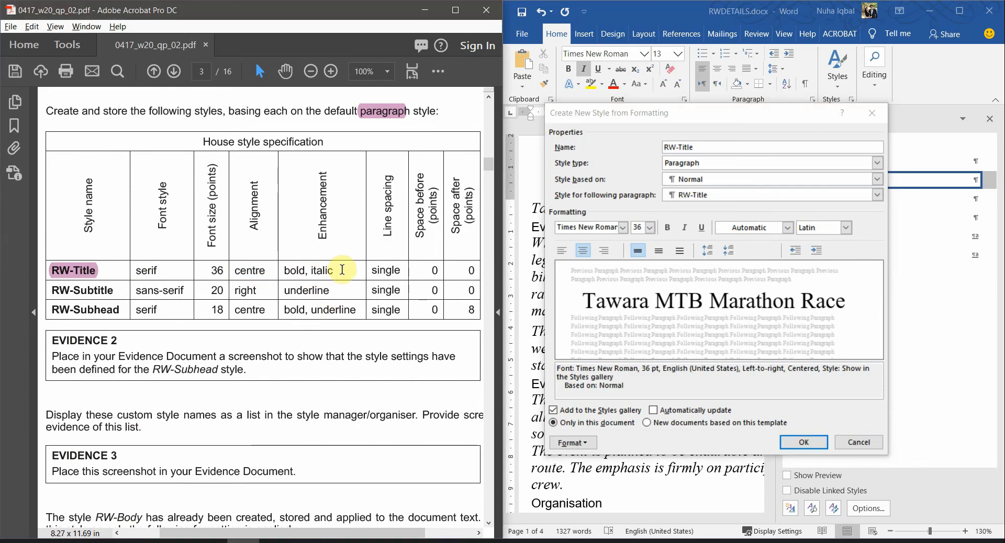
left_click_drag(341, 270, 285, 272)
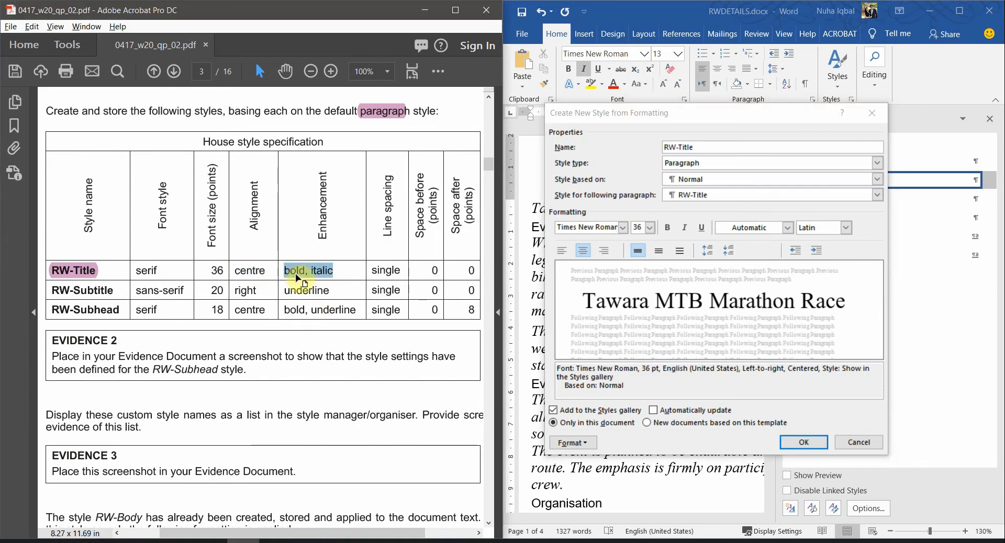
left_click(669, 228)
left_click(688, 230)
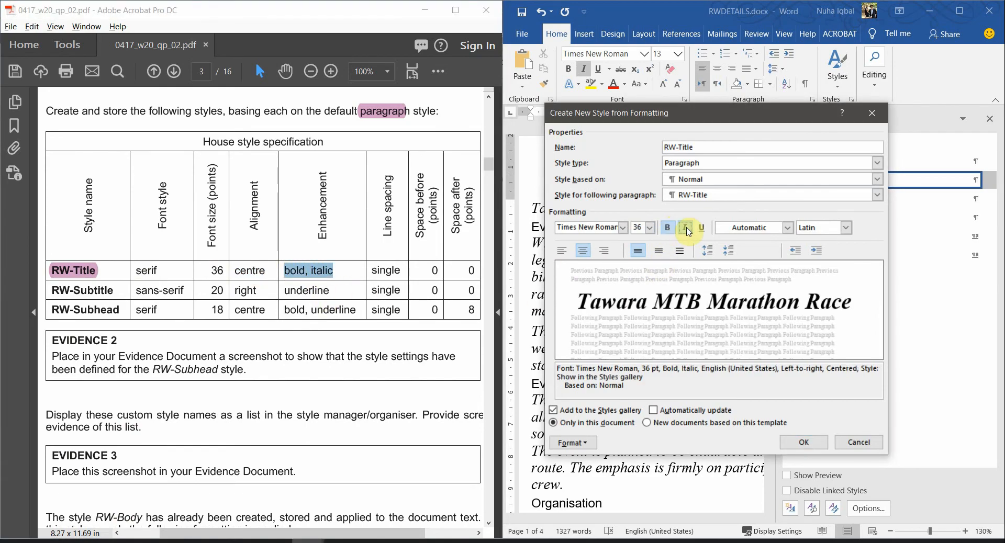
Set single line spacing with 0 pt before and after, and create RW-Title
double_click(386, 270)
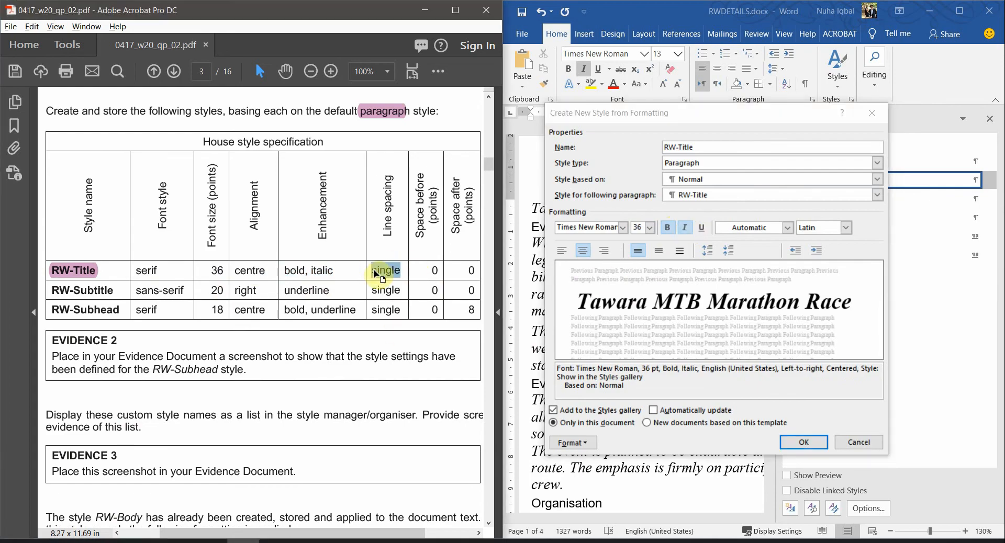
left_click_drag(431, 269, 449, 267)
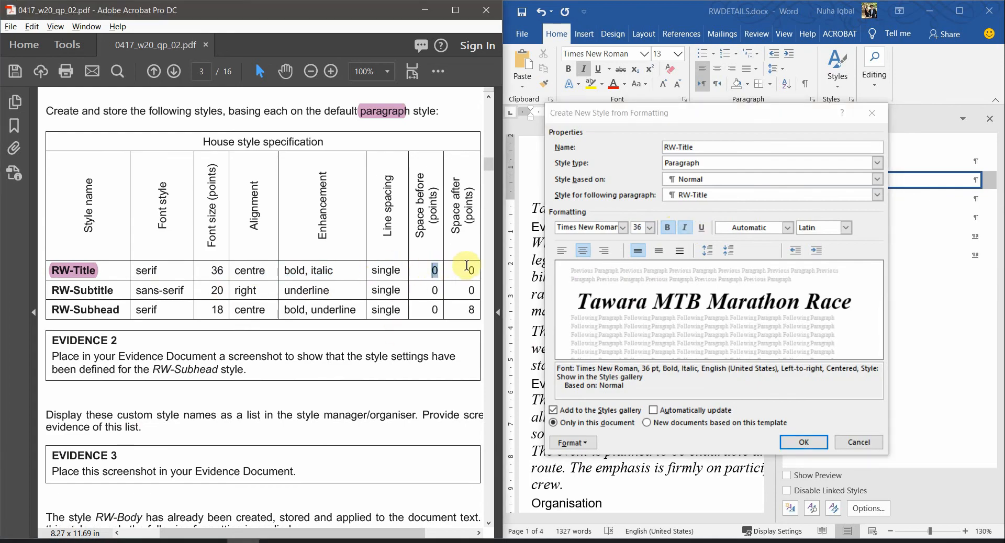
left_click(562, 444)
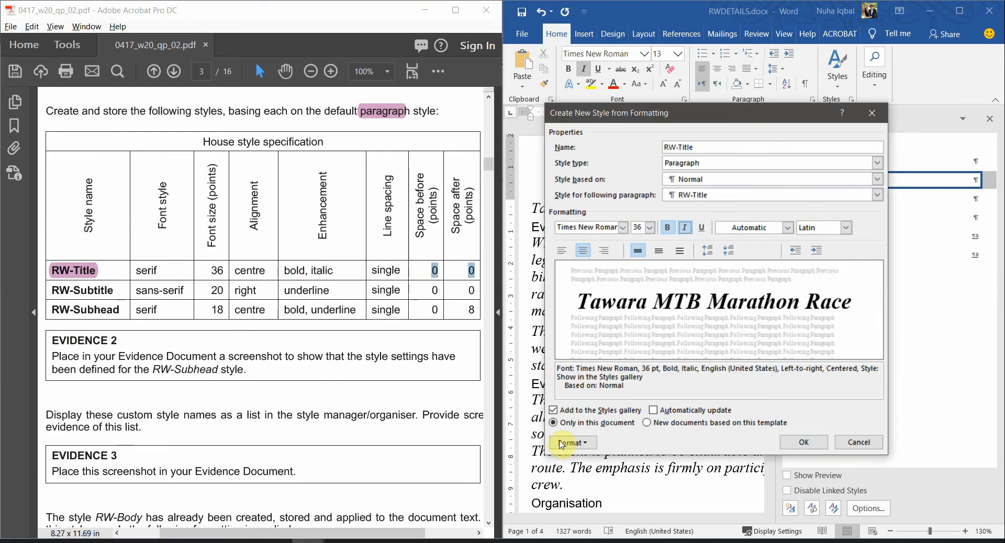
left_click(572, 444)
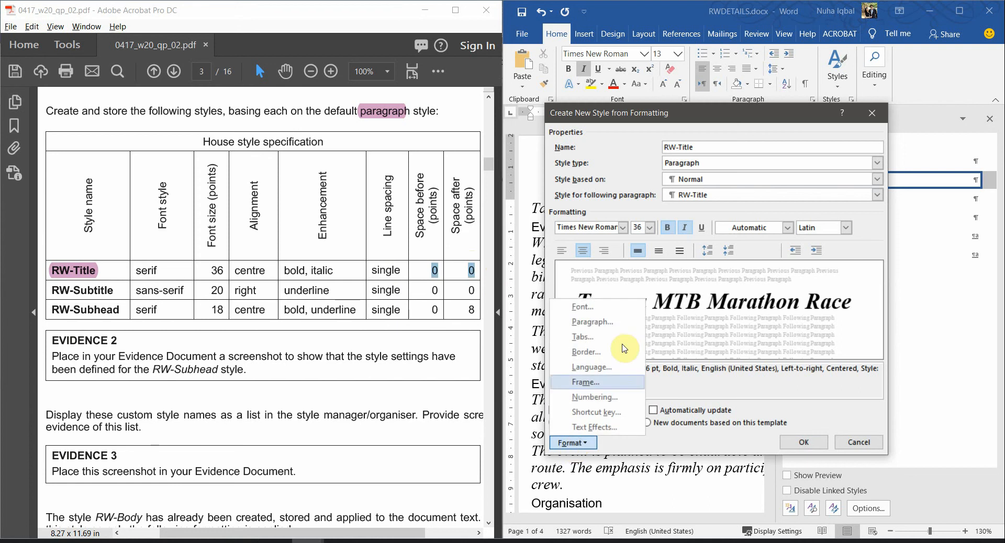
left_click(605, 324)
left_click_drag(392, 107, 681, 97)
left_click(719, 307)
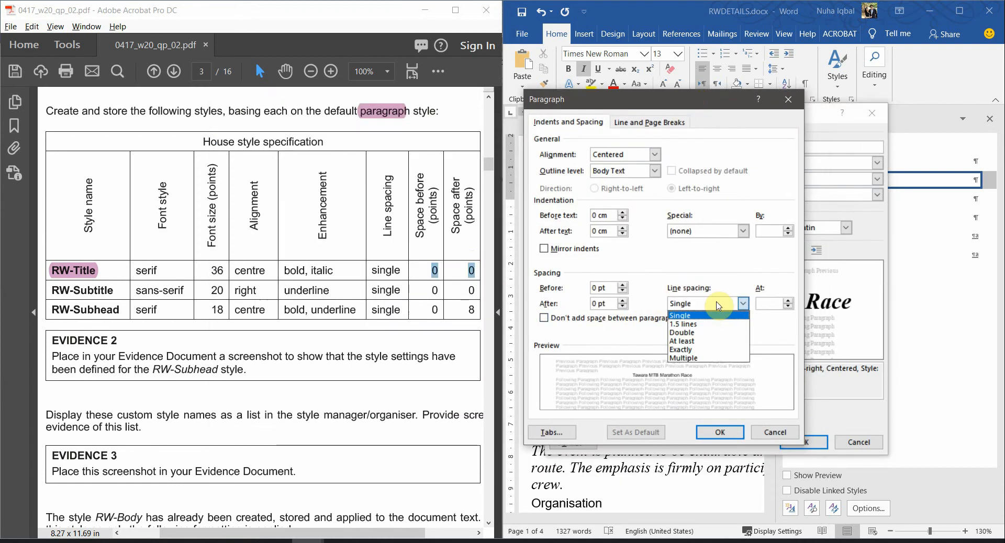
left_click(719, 307)
left_click_drag(597, 287, 591, 305)
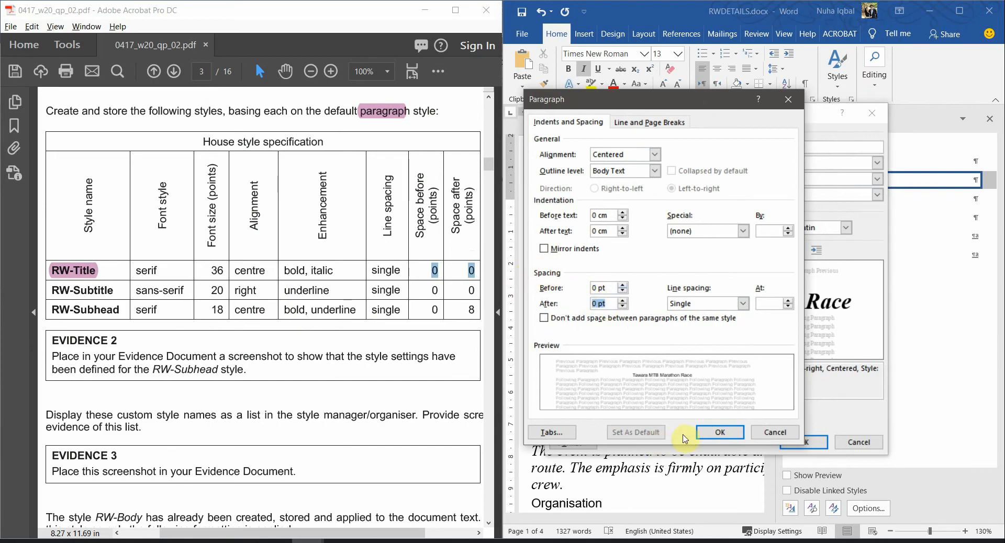
left_click(723, 431)
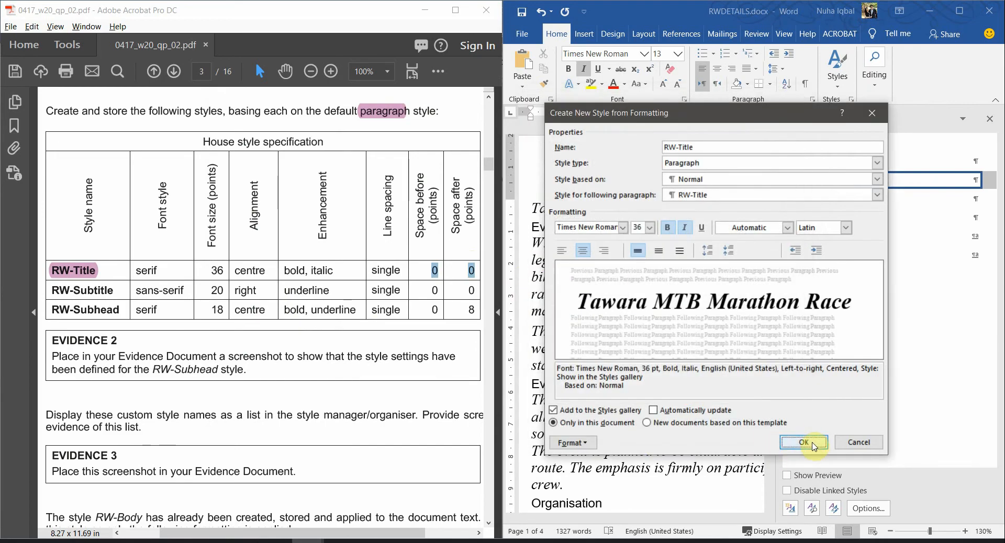
left_click(803, 443)
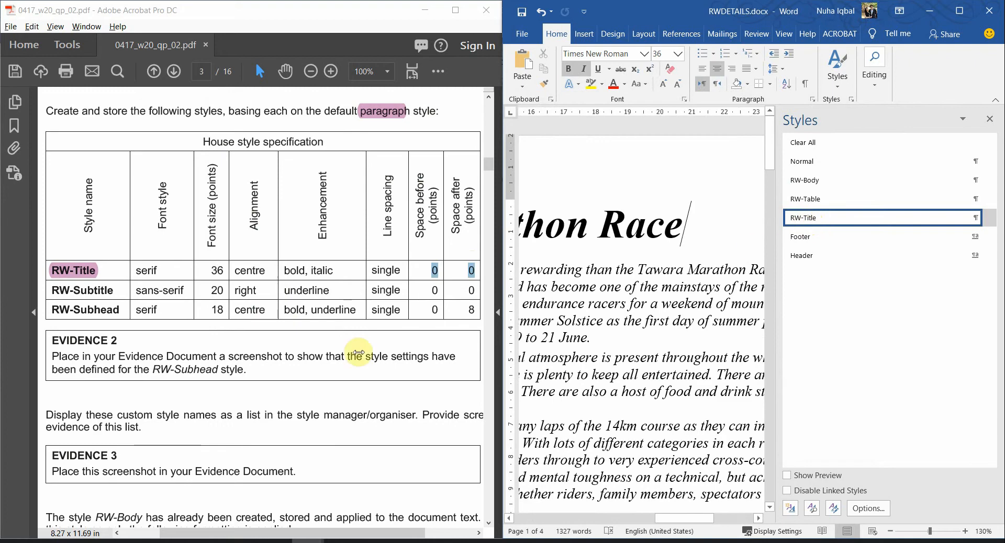
Highlight RW-Subtitle in the PDF house style specification
triple_click(77, 292)
left_click(109, 293)
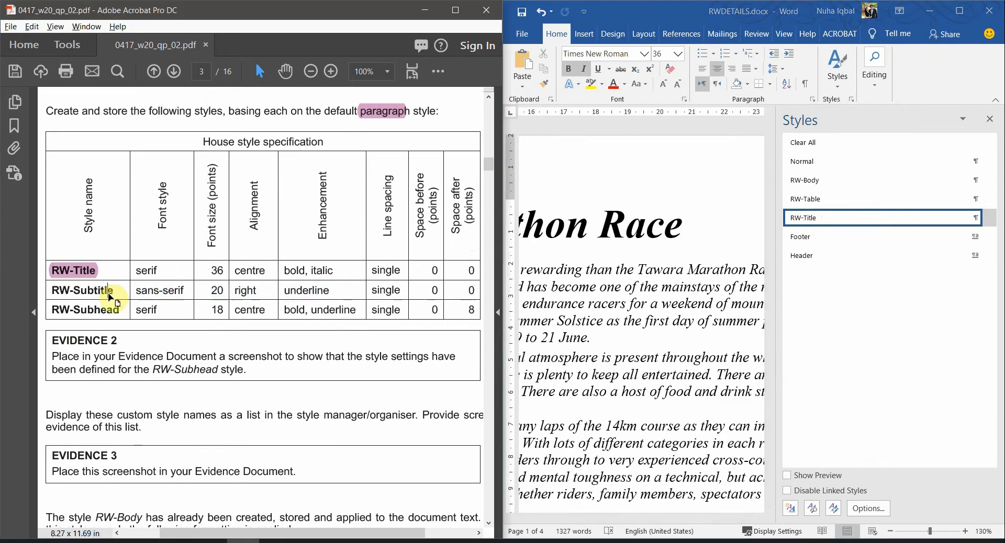
left_click_drag(112, 291, 50, 291)
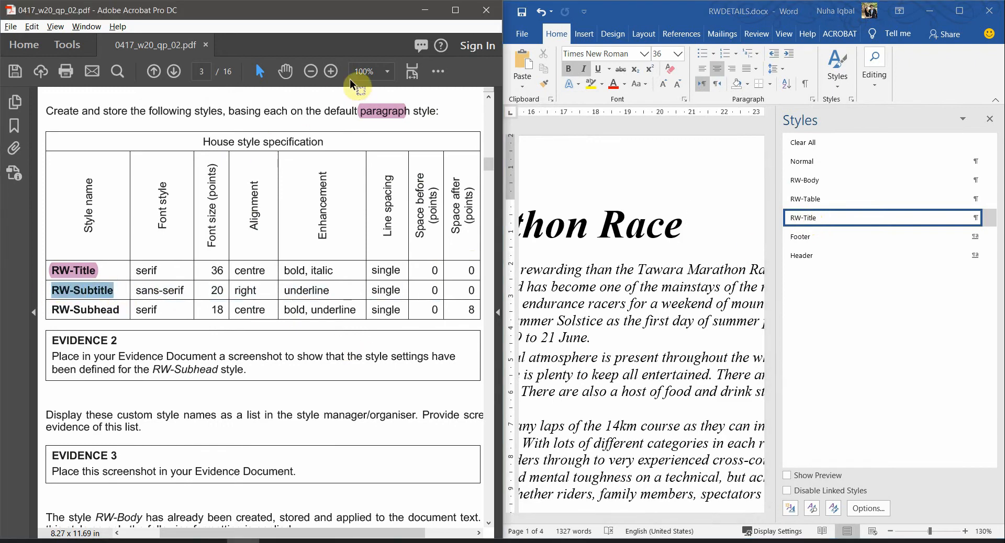
left_click(437, 74)
left_click(482, 181)
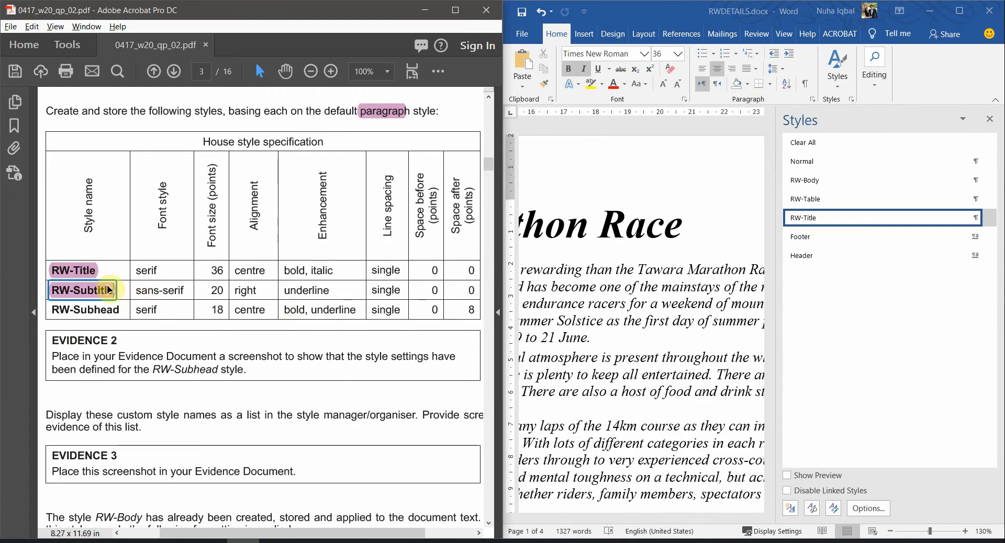
Name a new Paragraph style RW-Subtitle, based on Normal
left_click(790, 509)
type("RW-Title")
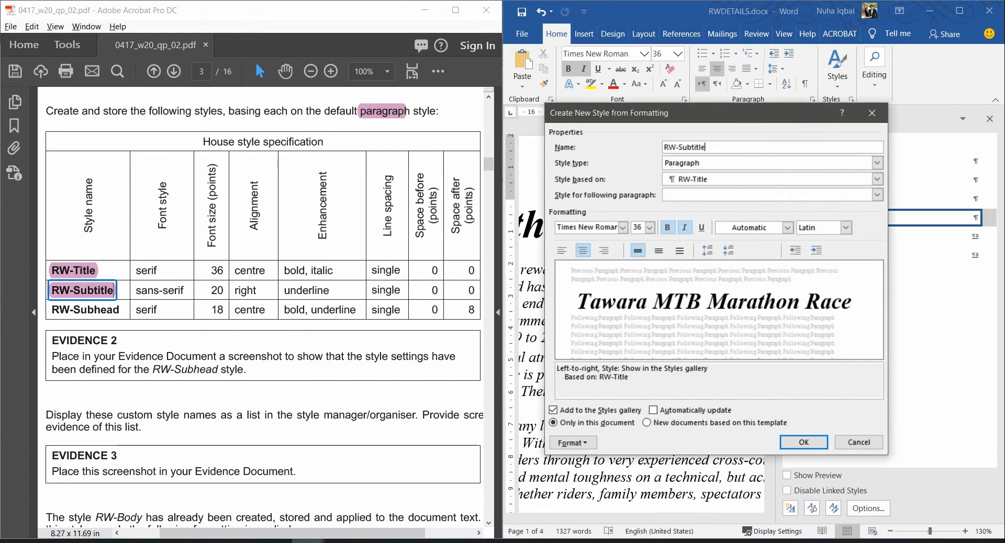
left_click(592, 227)
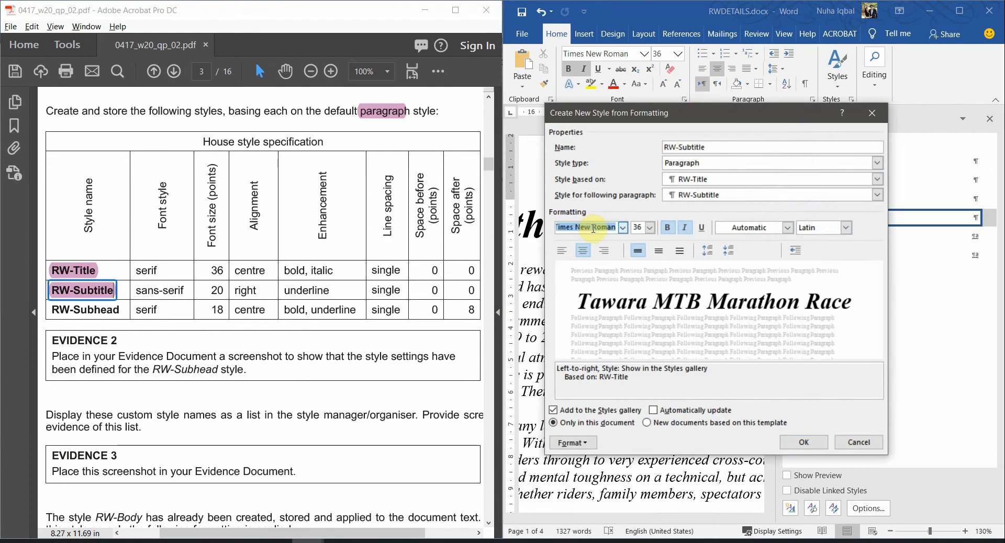
left_click(686, 163)
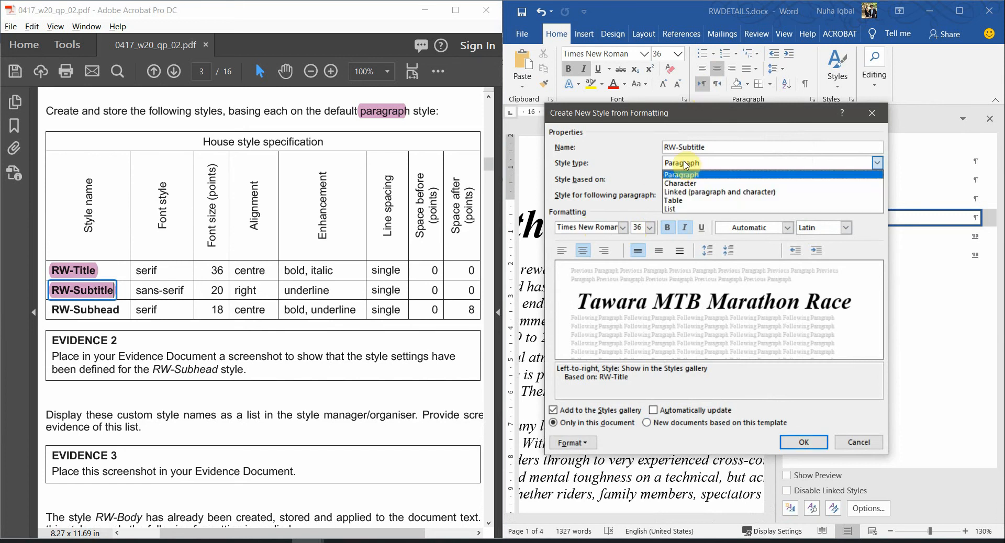
left_click(683, 175)
left_click(704, 179)
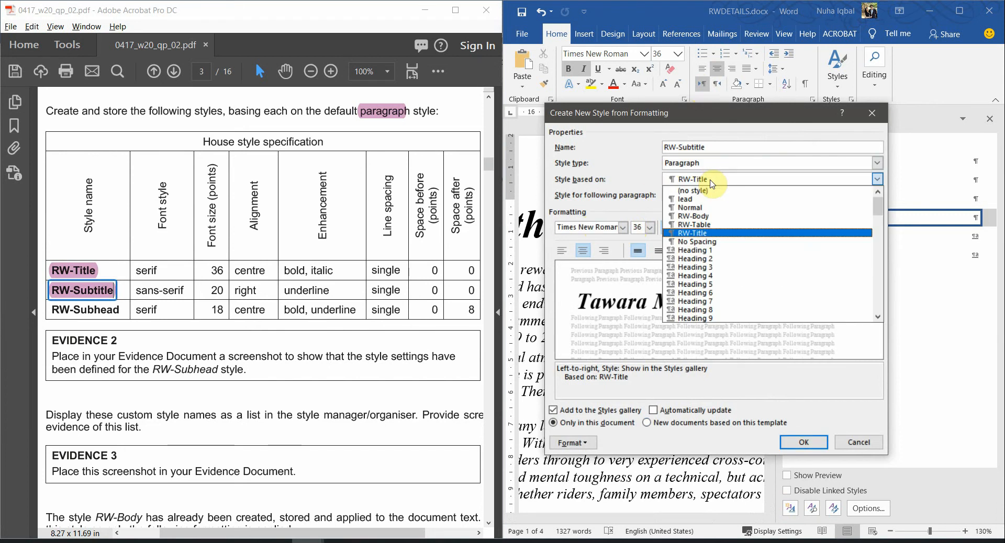
left_click(691, 199)
left_click(707, 179)
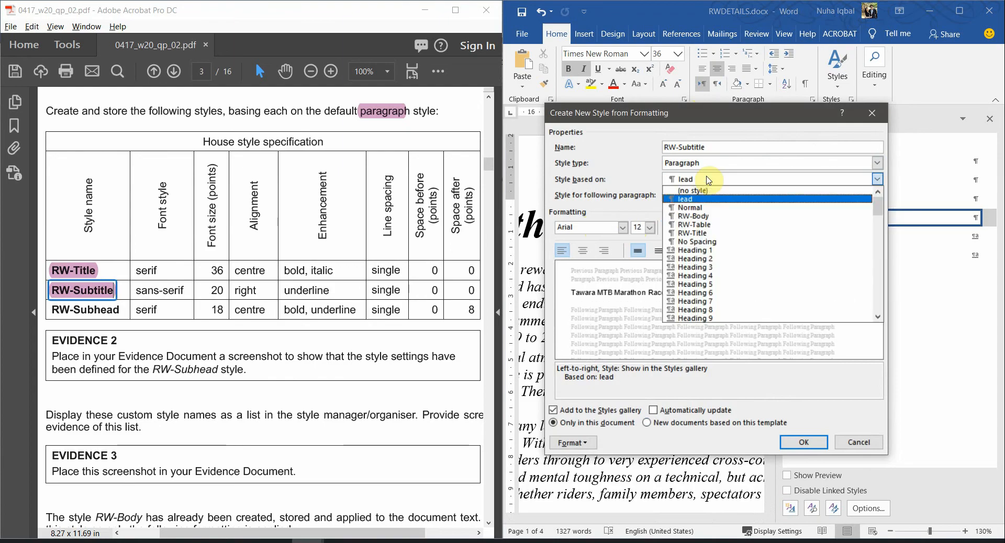
left_click(702, 209)
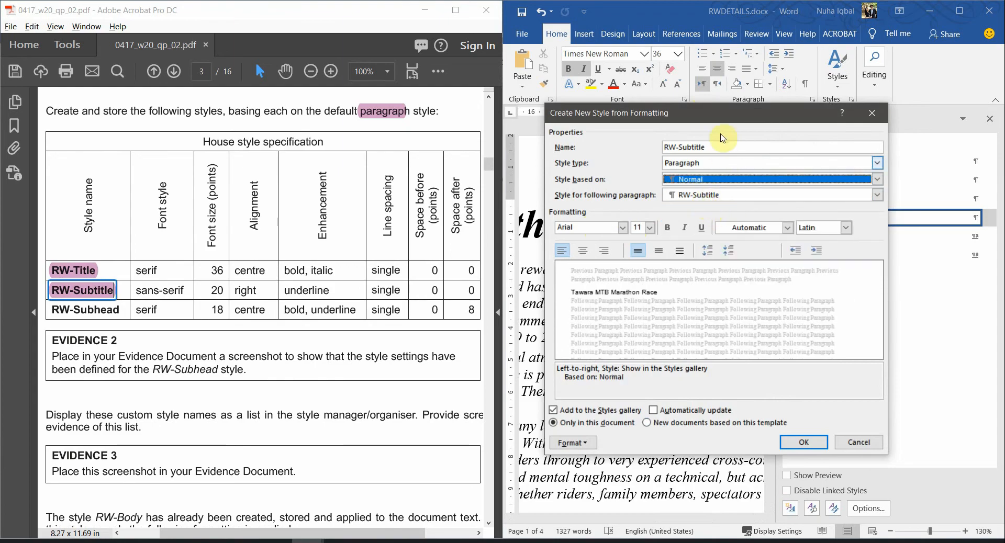
Give RW-Subtitle Arial 20 pt, right alignment and underline
left_click(623, 229)
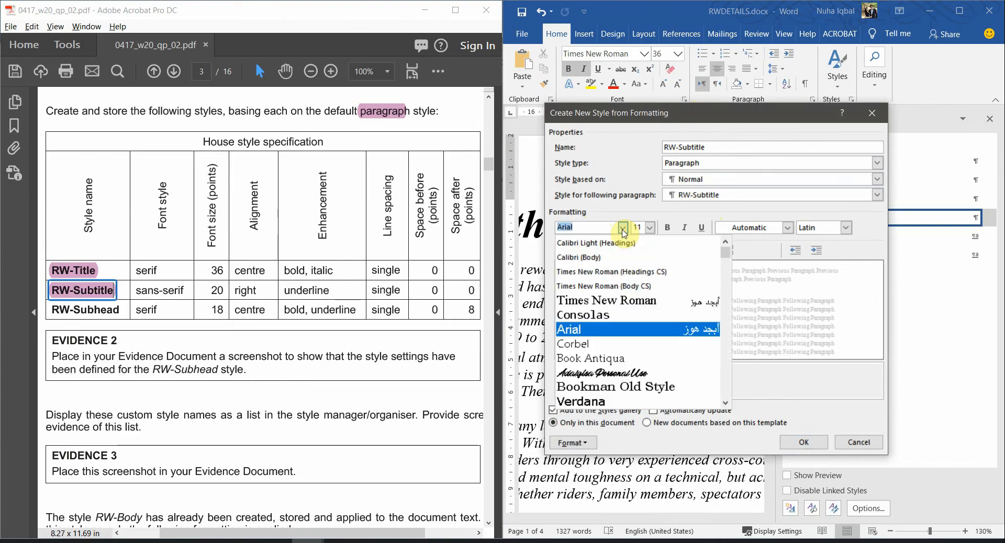
left_click(623, 230)
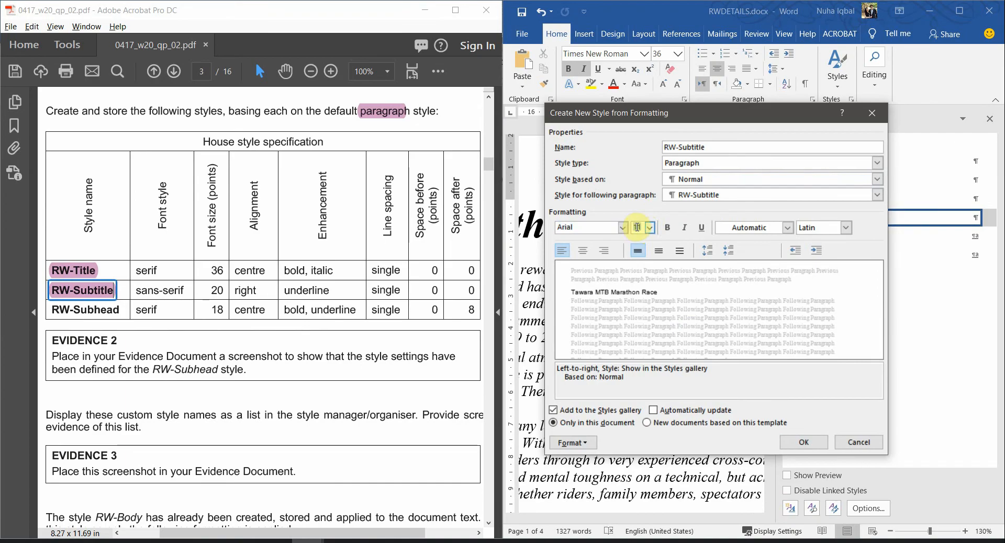
left_click(659, 228)
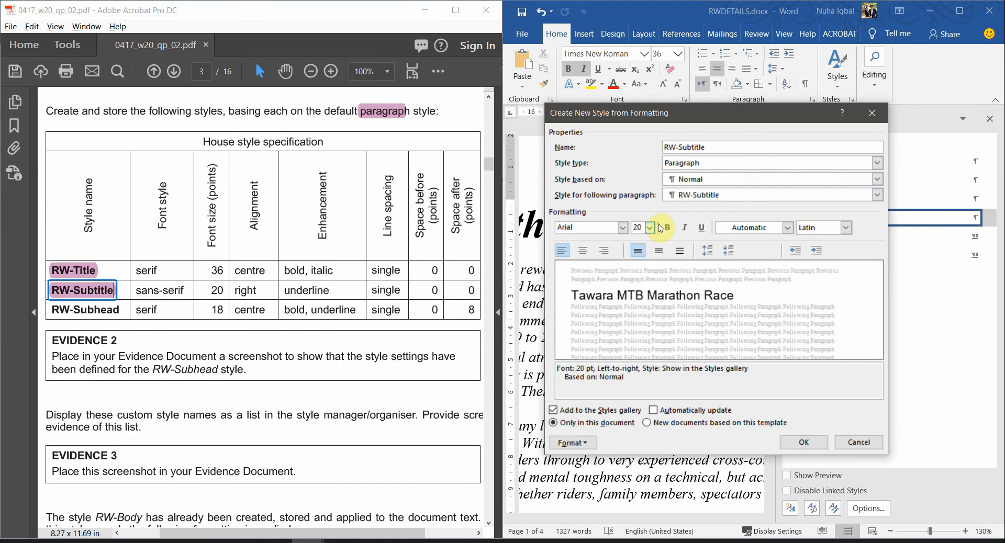
left_click(608, 252)
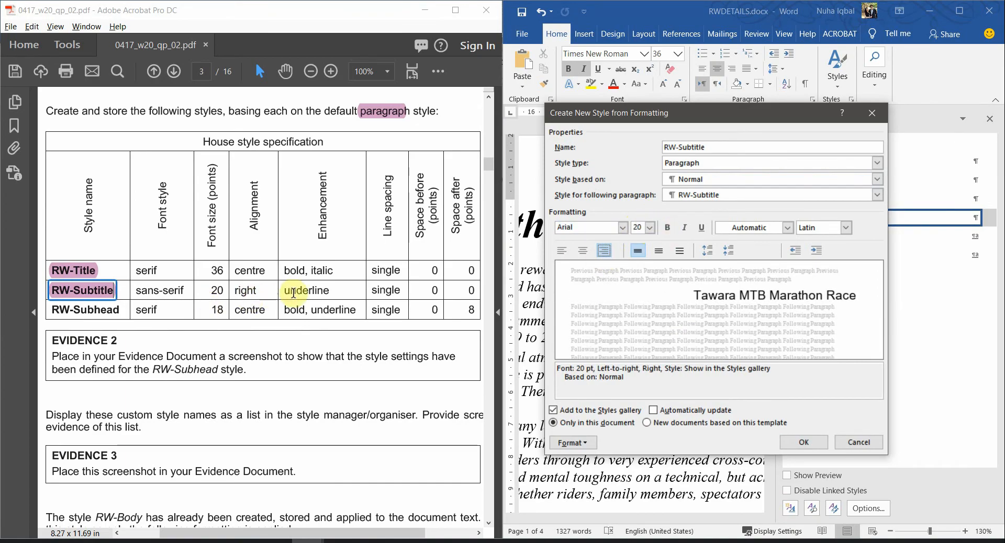
left_click_drag(296, 291, 330, 291)
left_click(702, 229)
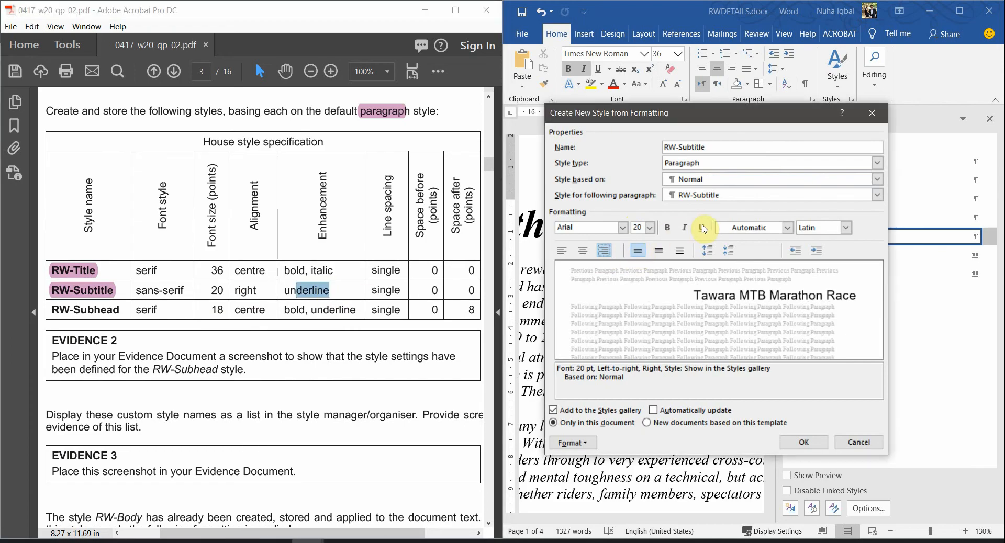
left_click(702, 229)
Keep single spacing with 0 pt before and after, and create RW-Subtitle
left_click_drag(381, 291, 401, 290)
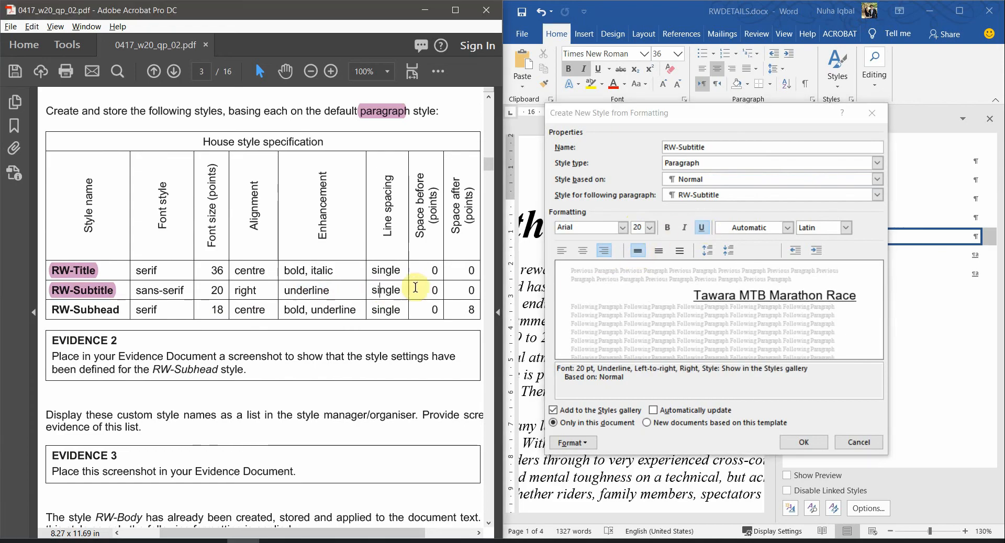
left_click(464, 290)
left_click(573, 443)
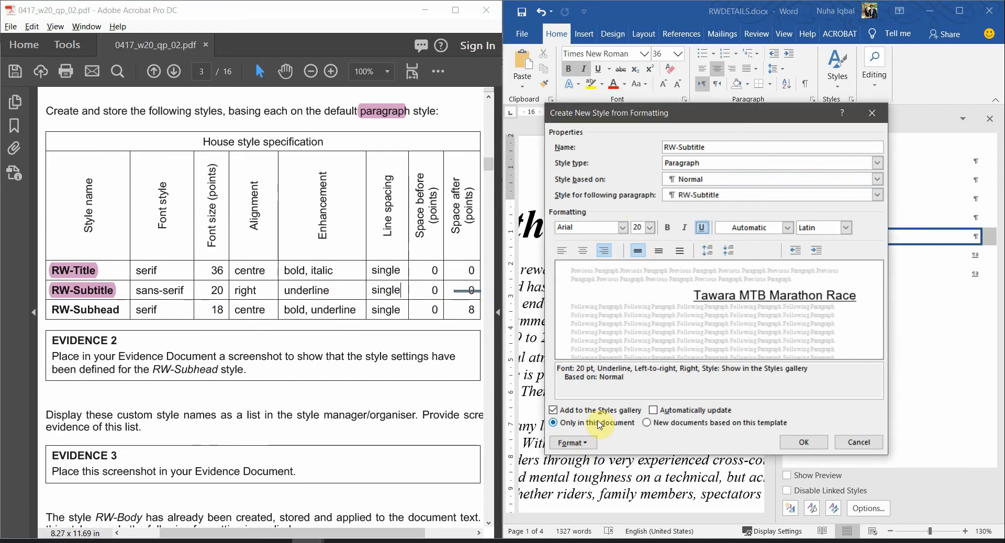
left_click(619, 322)
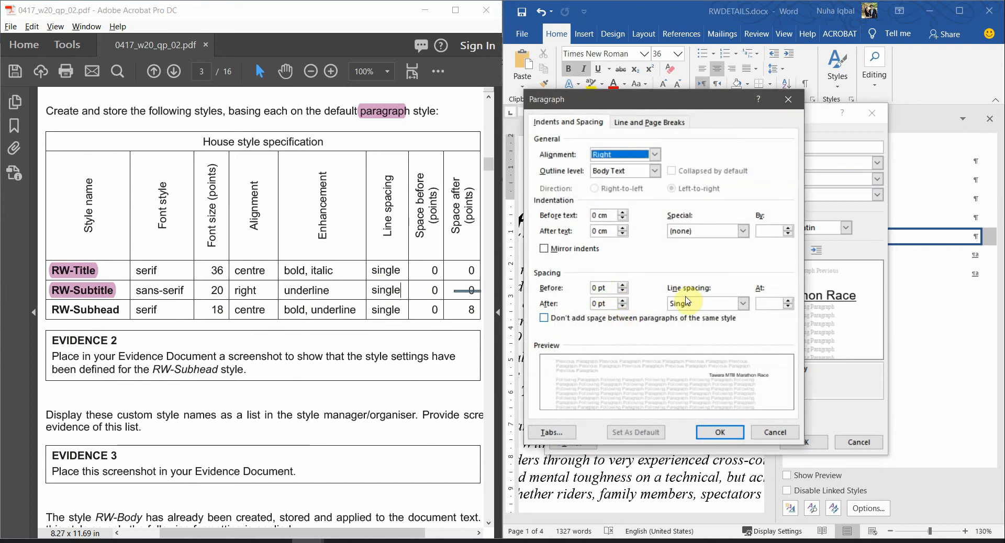
left_click(720, 432)
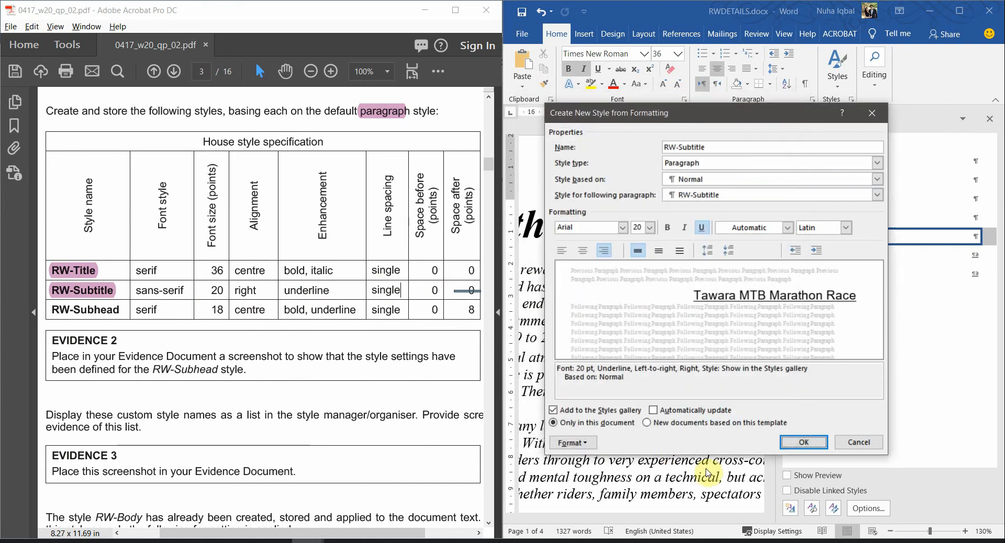
left_click(805, 443)
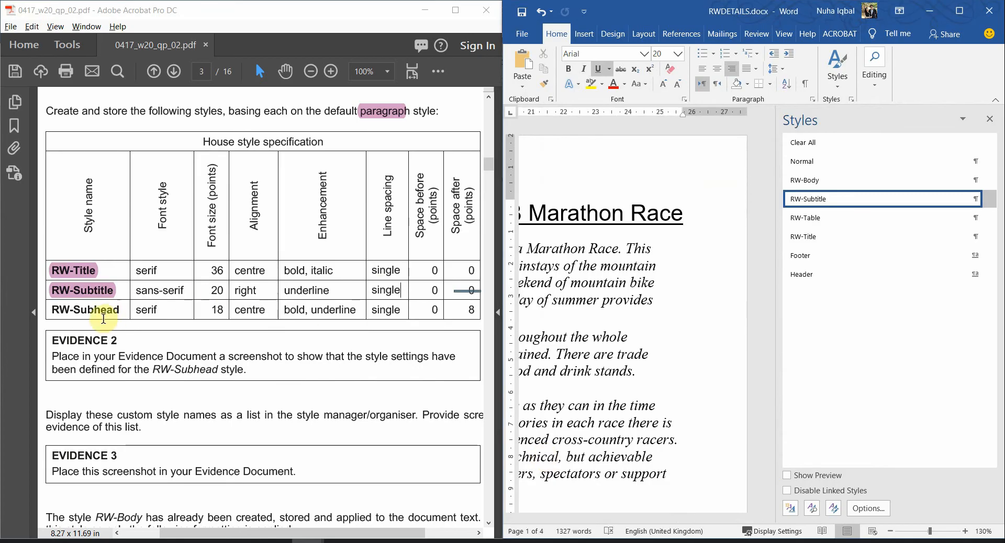
Highlight RW-Subhead in the PDF house style specification
left_click_drag(120, 310, 56, 307)
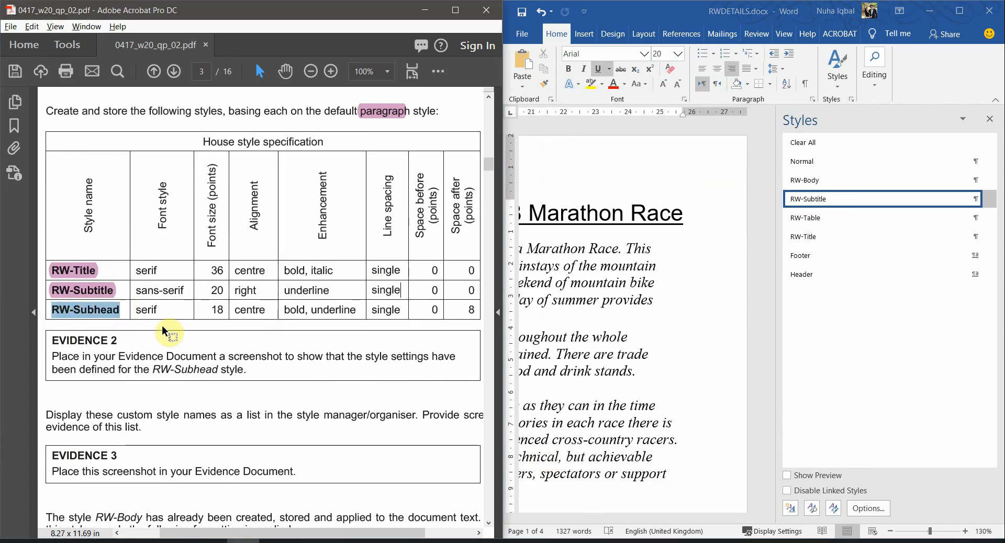
left_click(438, 77)
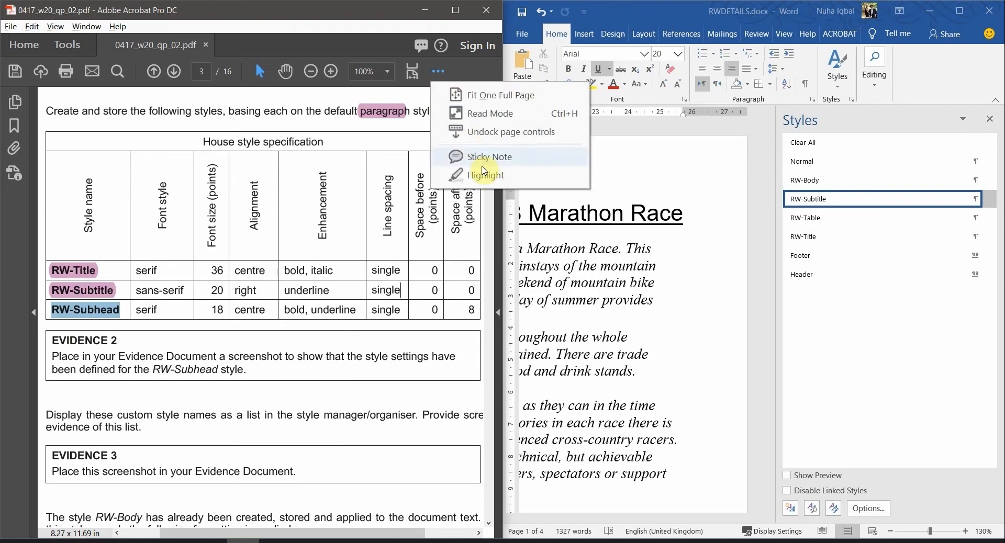
left_click(415, 171)
left_click(790, 509)
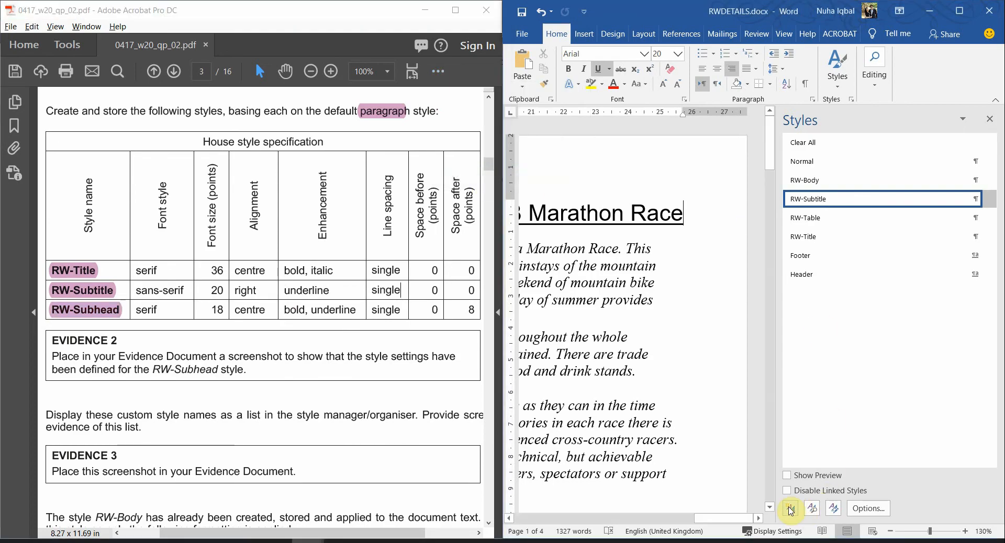
Define a new Paragraph style RW-Subhead based on Normal, ready to pick its font
left_click(791, 510)
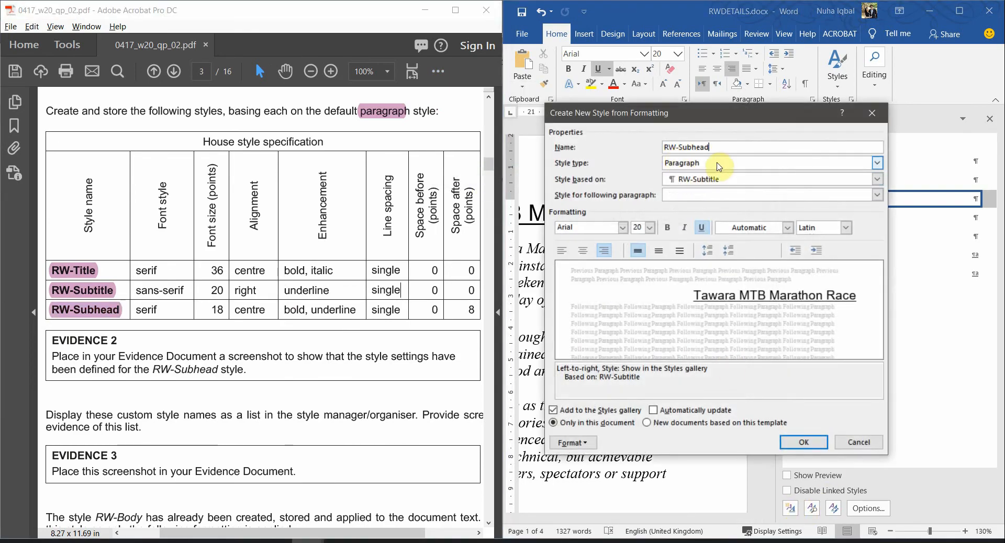
left_click(702, 165)
left_click(699, 175)
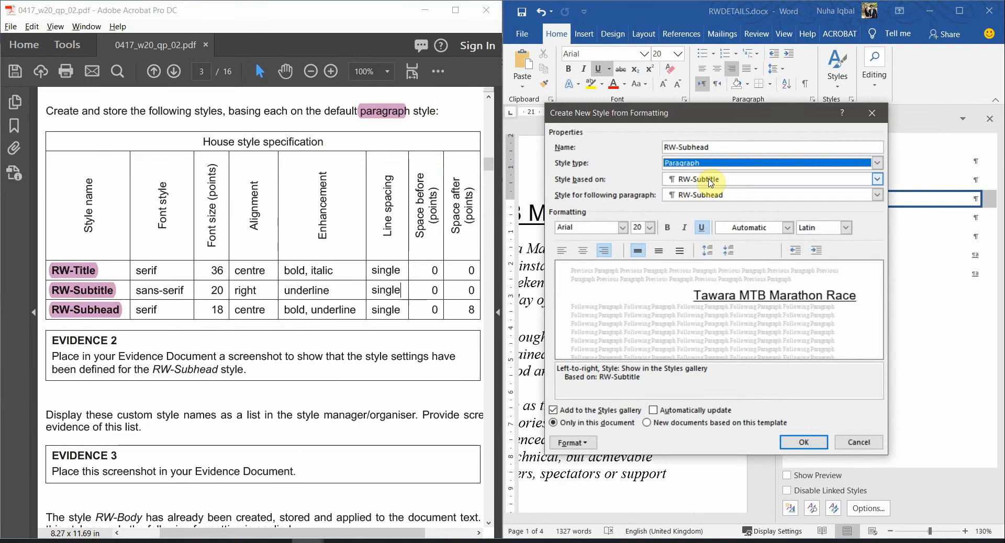
left_click(699, 179)
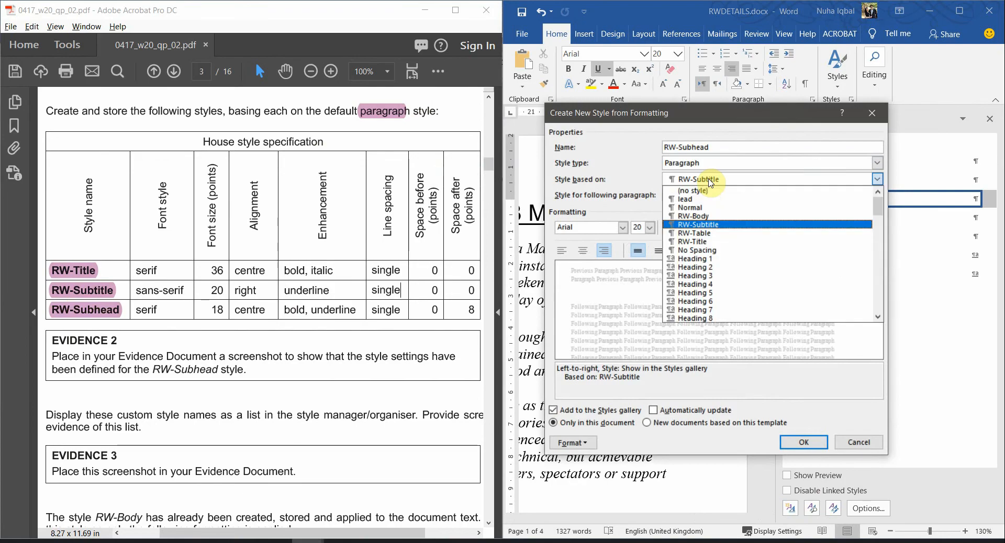
left_click(691, 208)
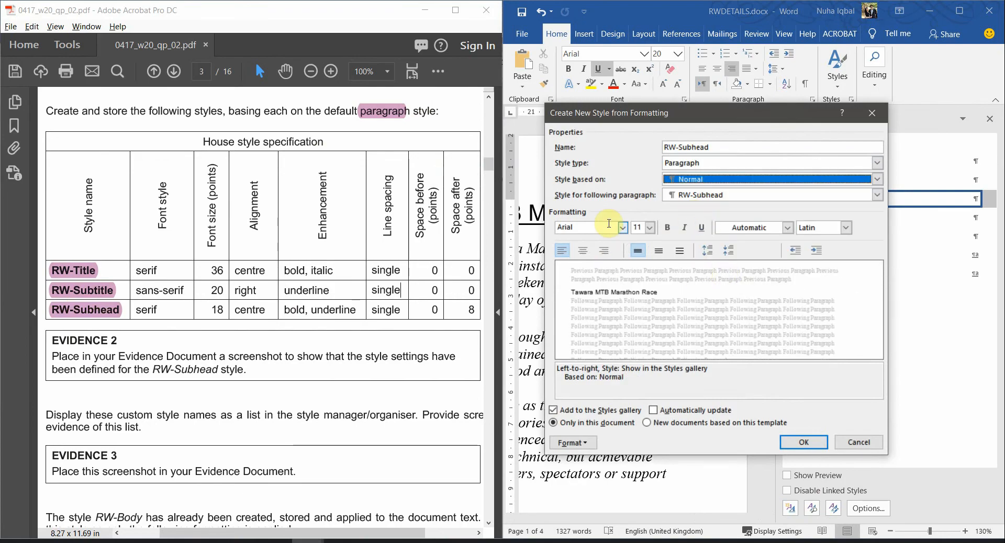
left_click(608, 224)
left_click(623, 229)
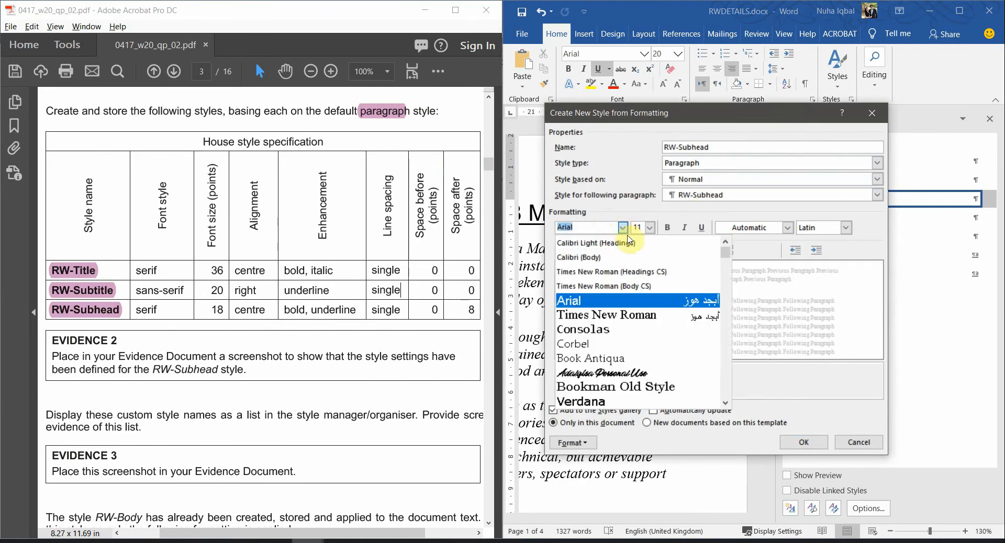
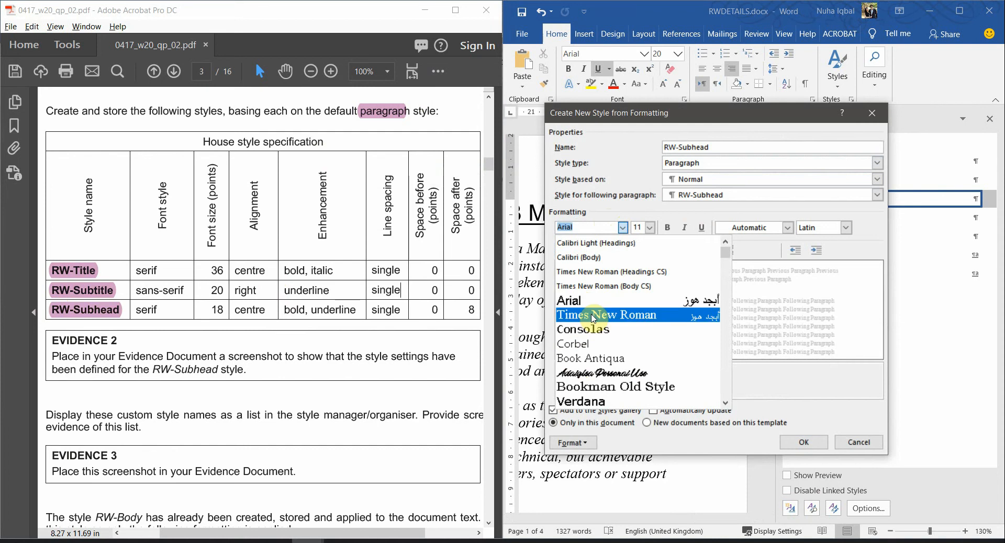
Make RW-Subhead Times New Roman 18 pt, bold, underlined and centred, then reach its paragraph settings
left_click(594, 318)
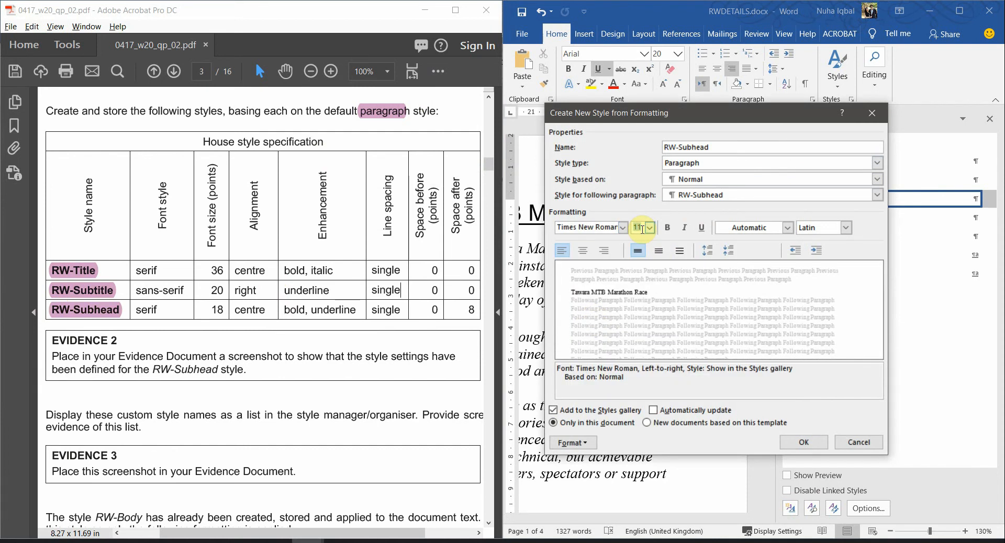
key("Return")
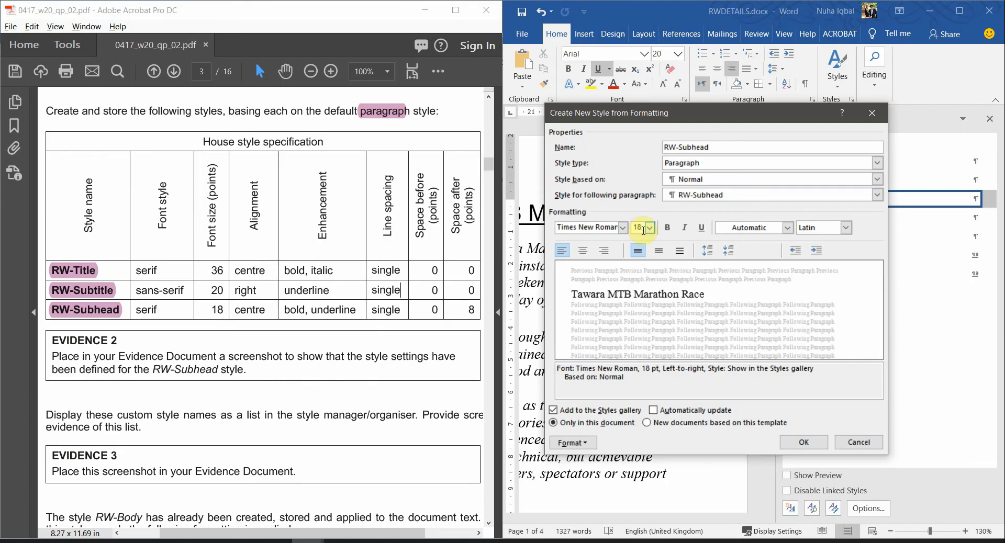
left_click(584, 251)
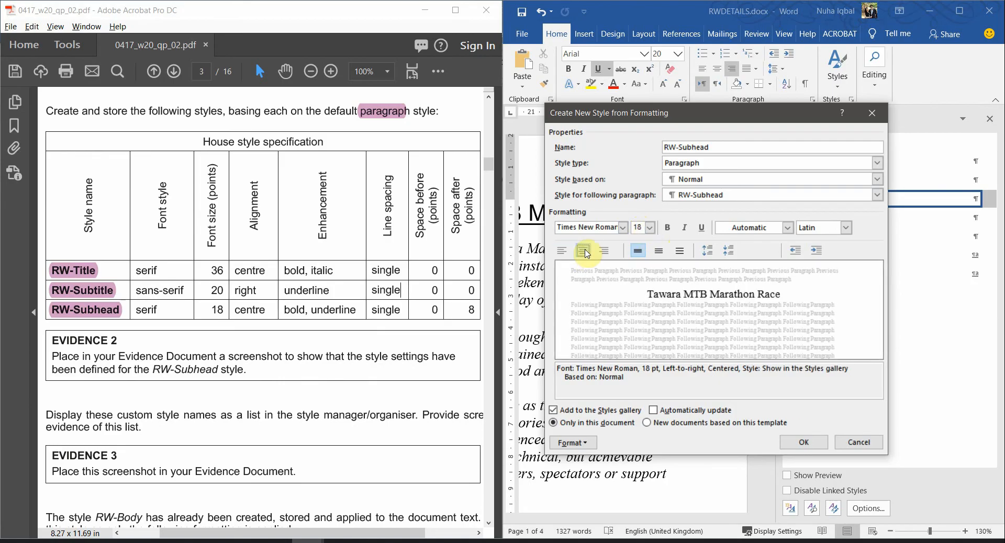
left_click(670, 228)
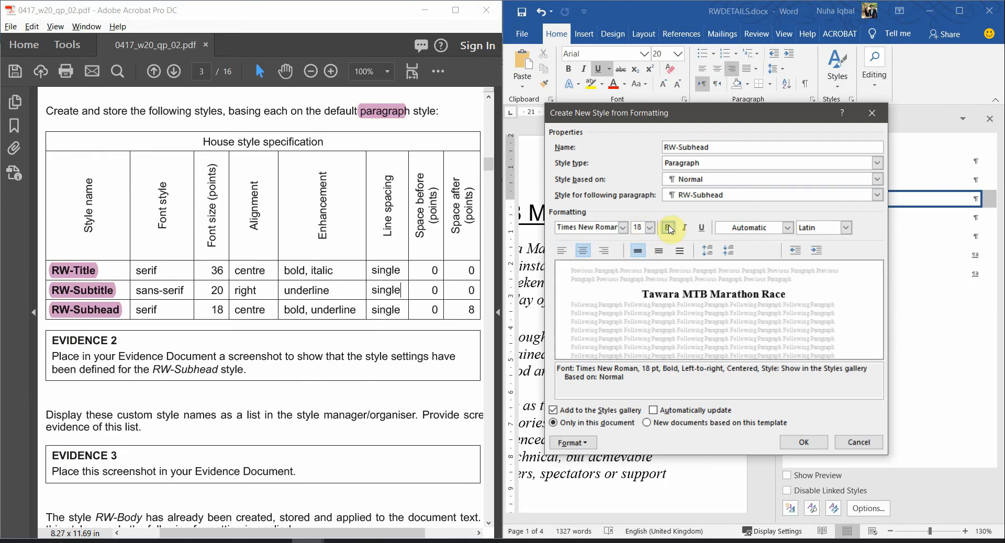
left_click(701, 228)
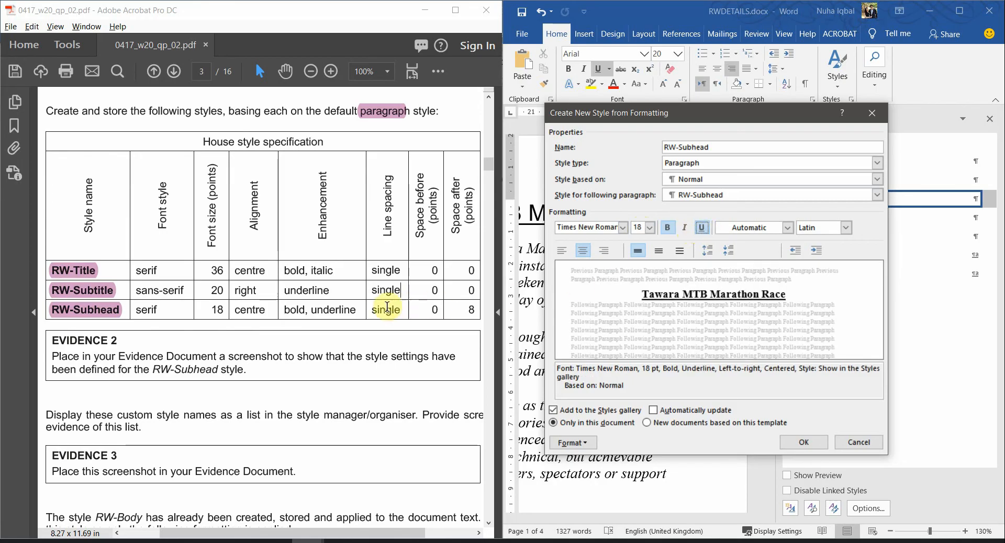
left_click_drag(372, 310, 460, 305)
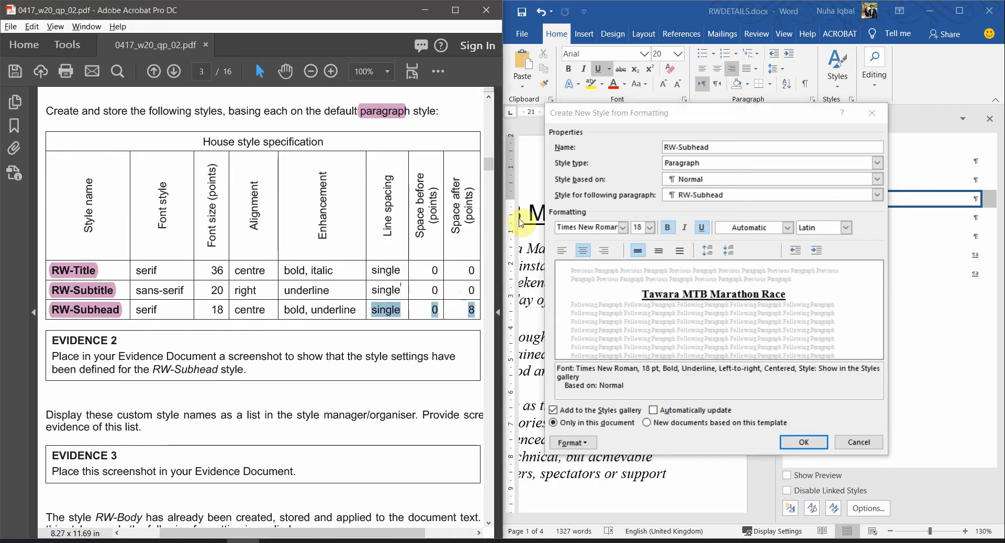
left_click(590, 444)
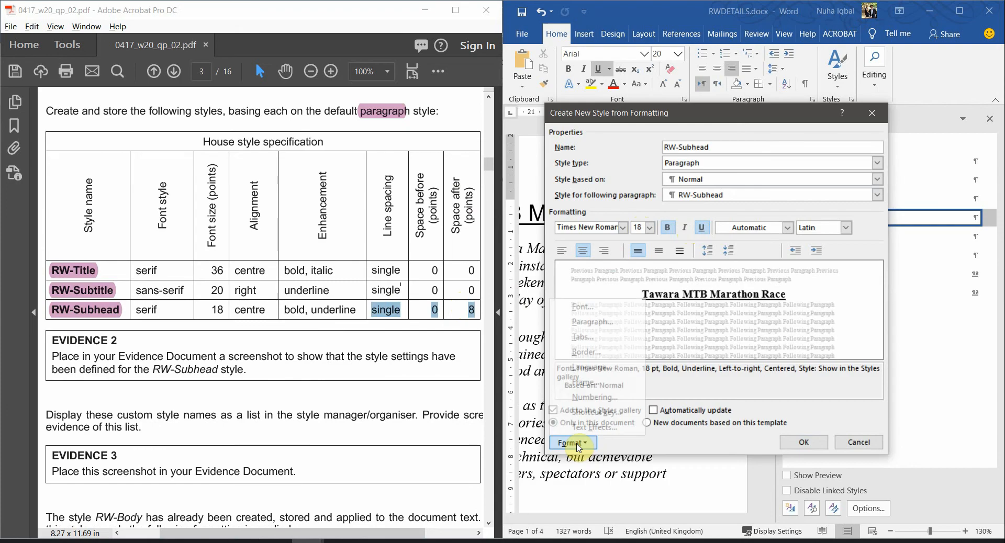
left_click(595, 322)
Keep single line spacing and set RW-Subhead's space after to 8 pt
left_click(697, 305)
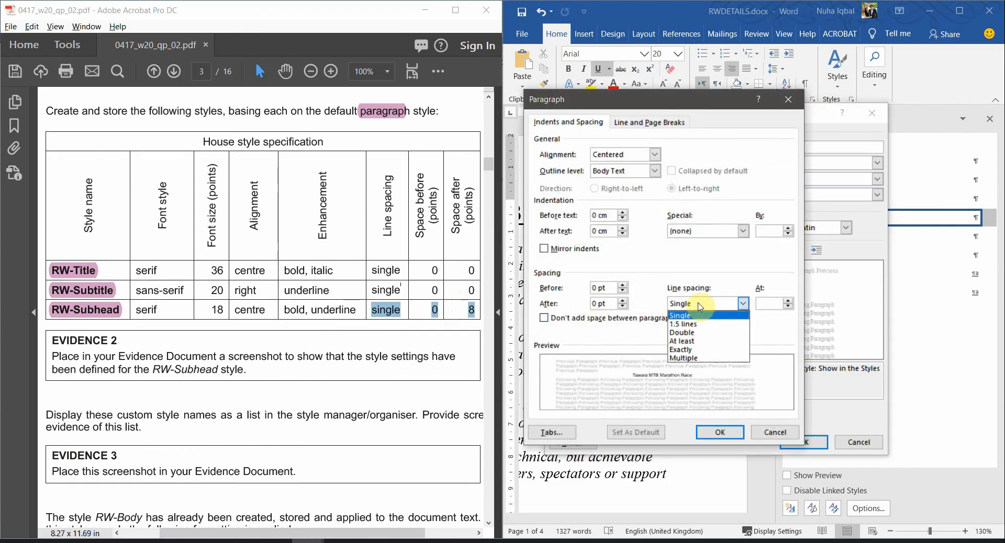
left_click(691, 314)
left_click_drag(609, 288, 590, 289)
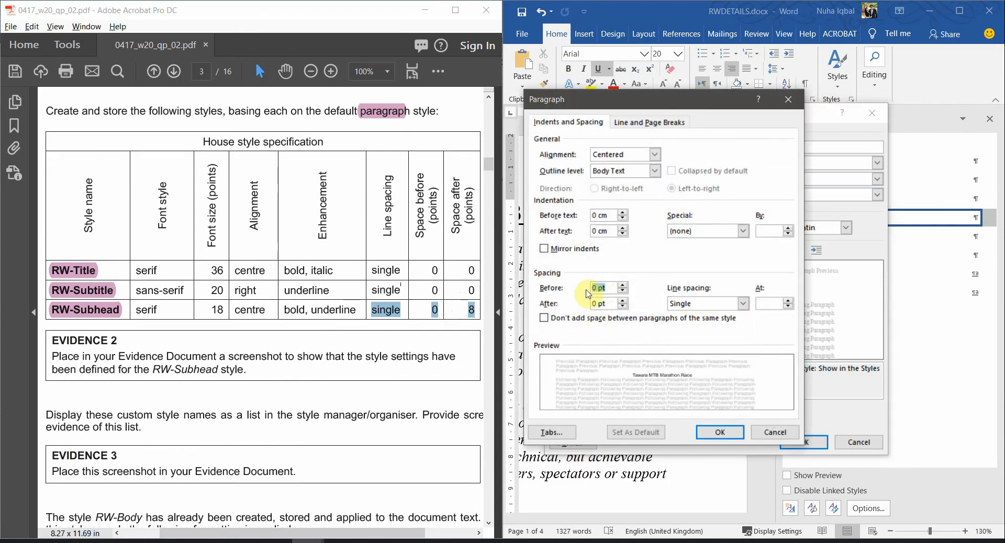
left_click(621, 301)
left_click(622, 300)
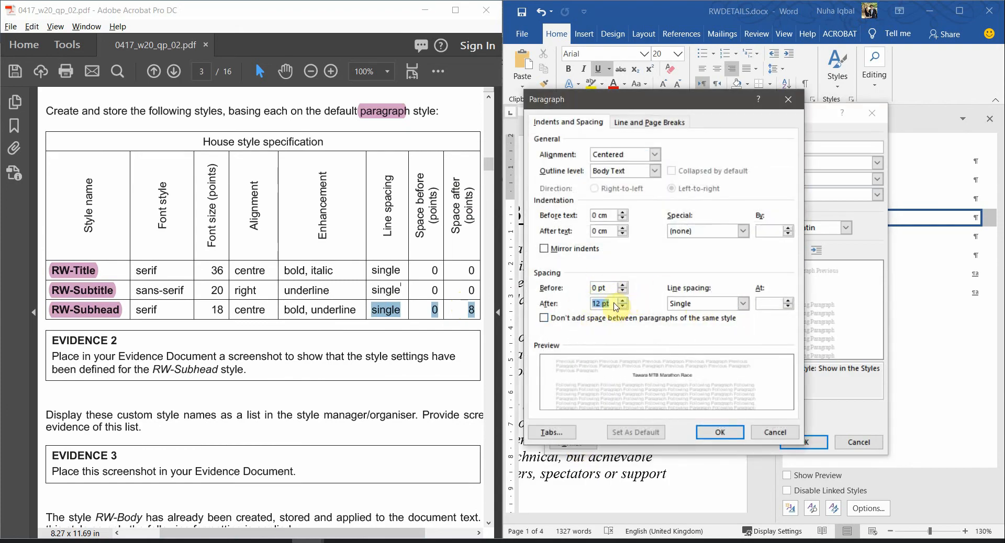
left_click(600, 303)
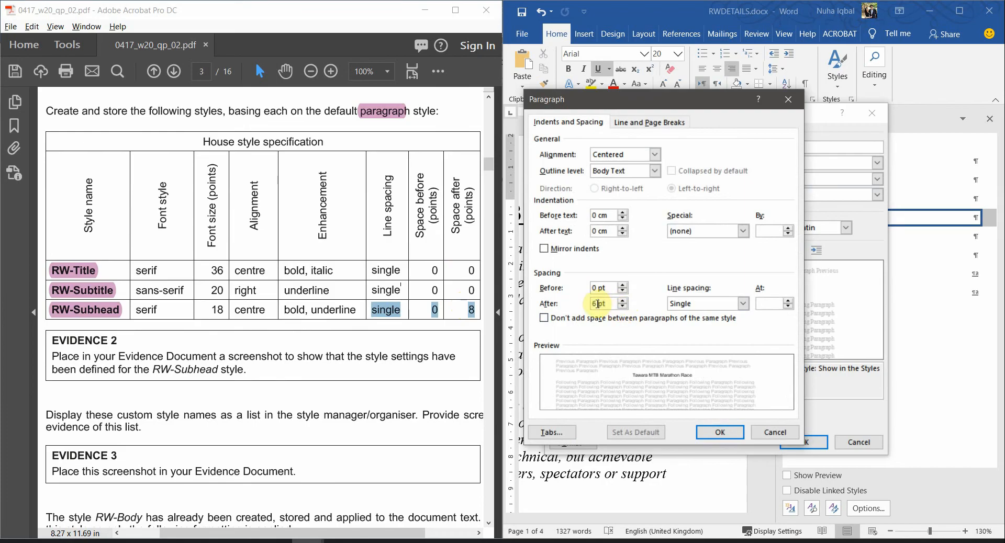
type("8")
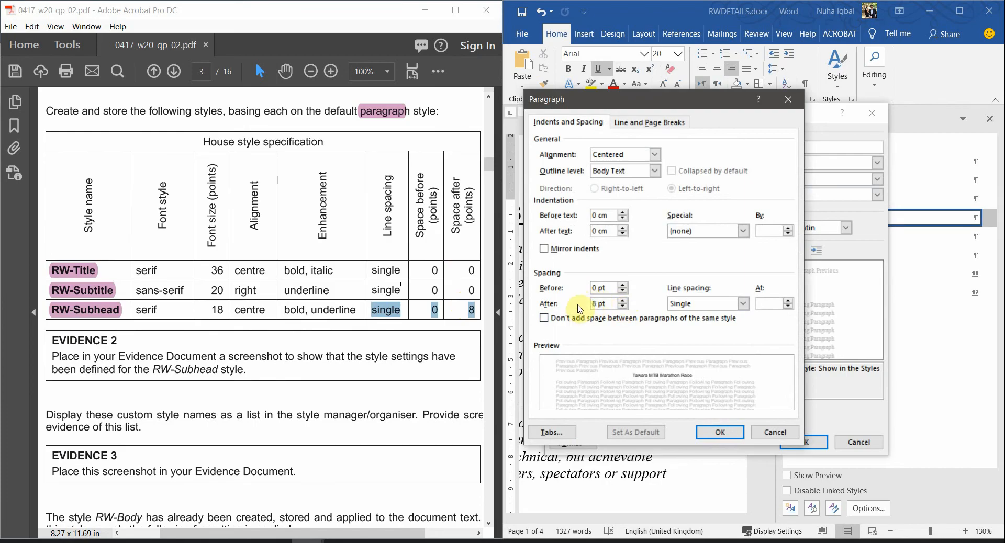
left_click(605, 289)
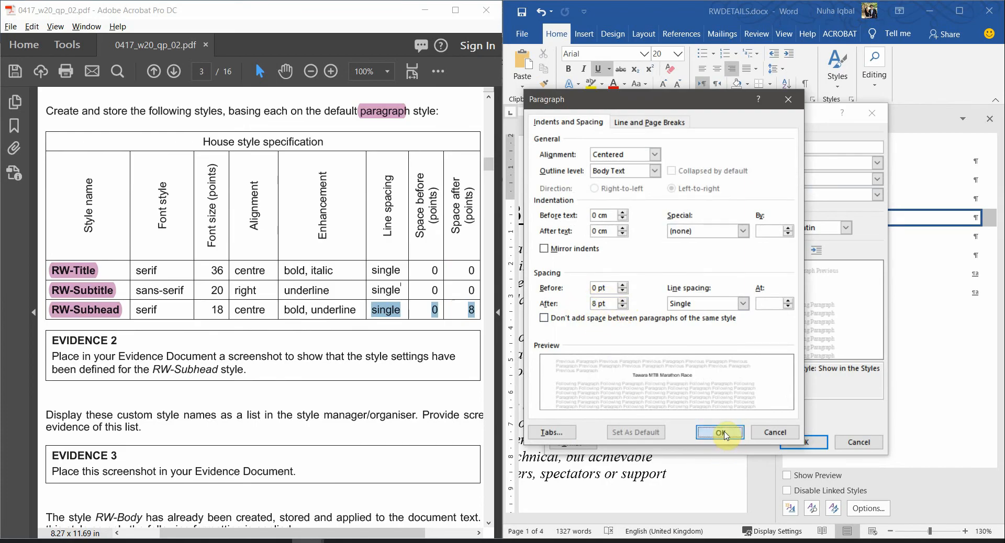
Save the RW-Subhead style and maximize the Word window
left_click(719, 432)
left_click(777, 443)
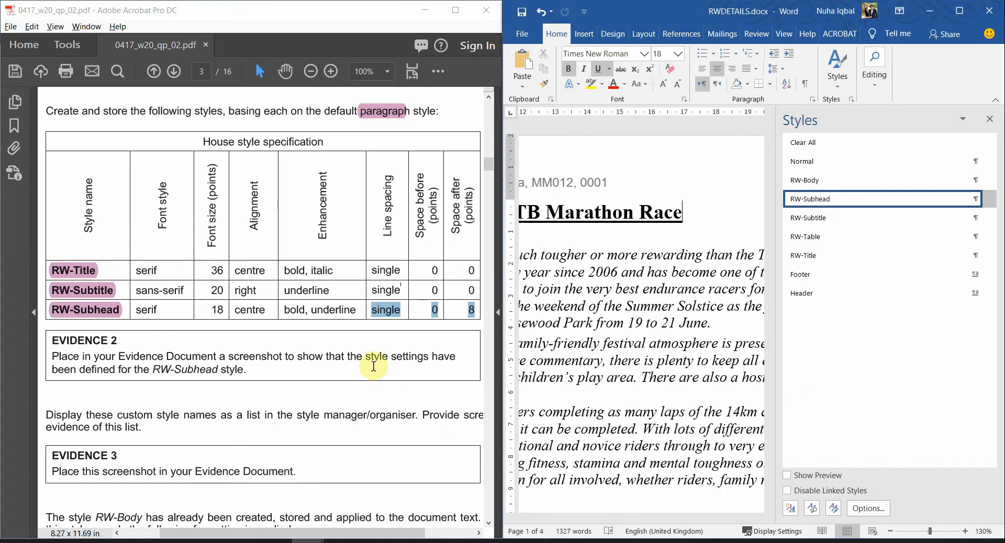
scroll(116, 343, "down", 1)
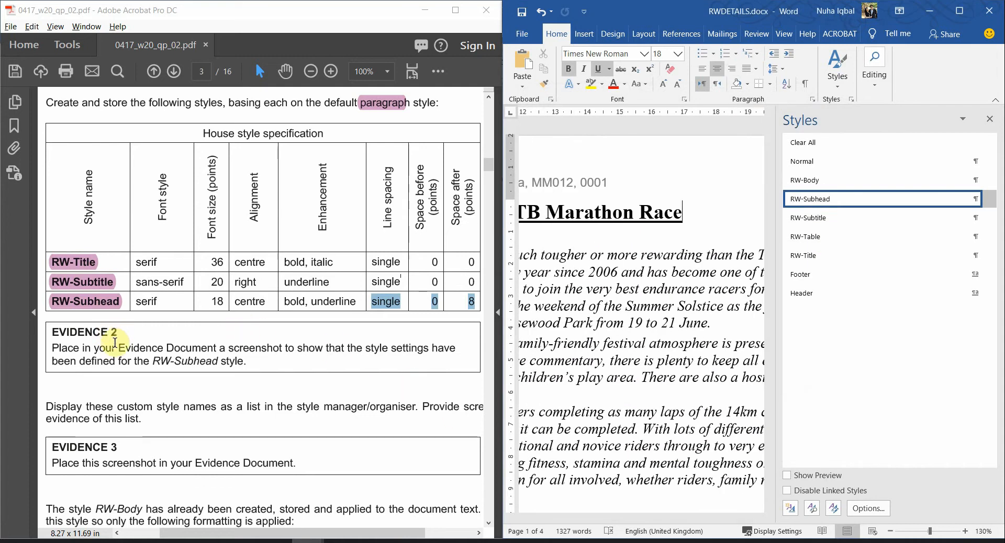
left_click(959, 11)
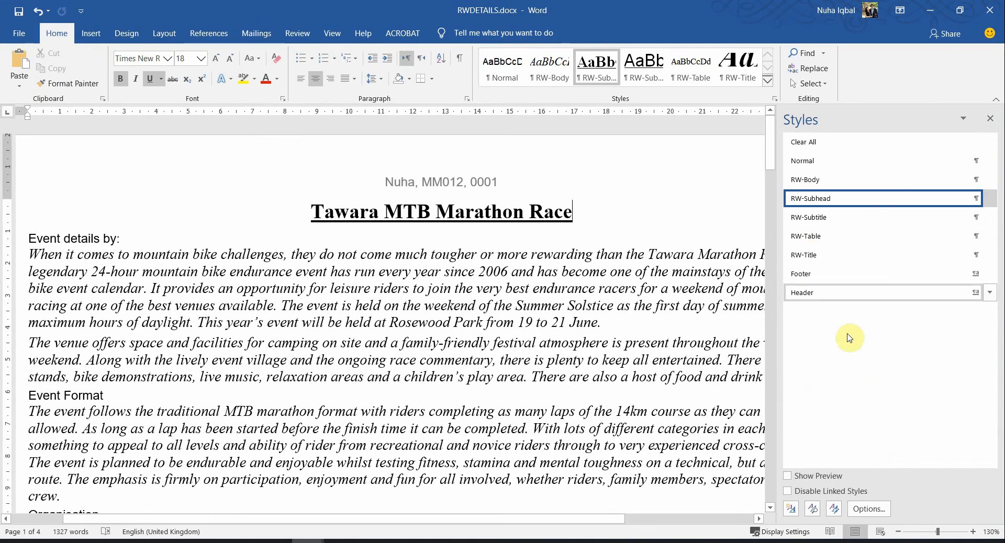
Maximize the exam PDF in Acrobat and zoom it to 150%
key("alt+Tab")
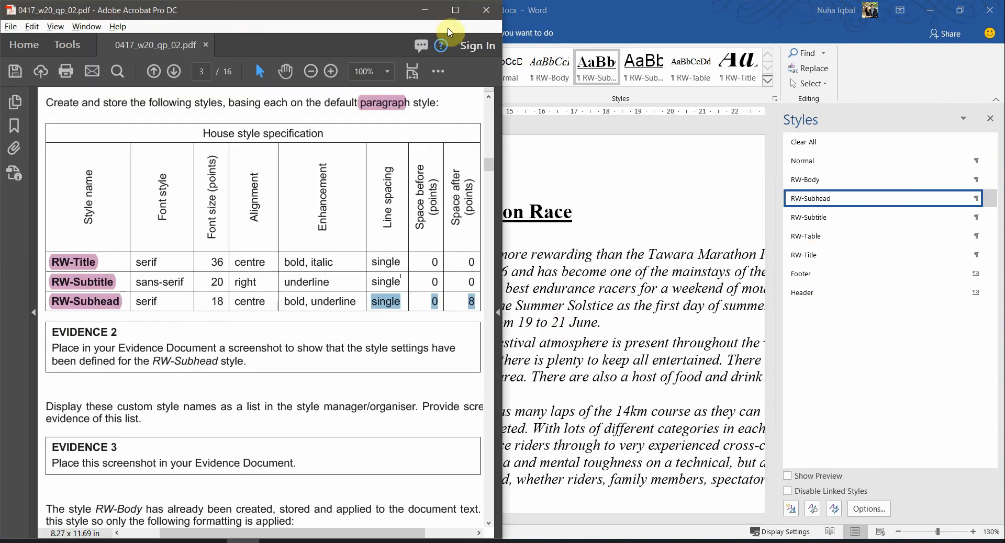
left_click(453, 7)
scroll(404, 409, "up", 2)
left_click(266, 287)
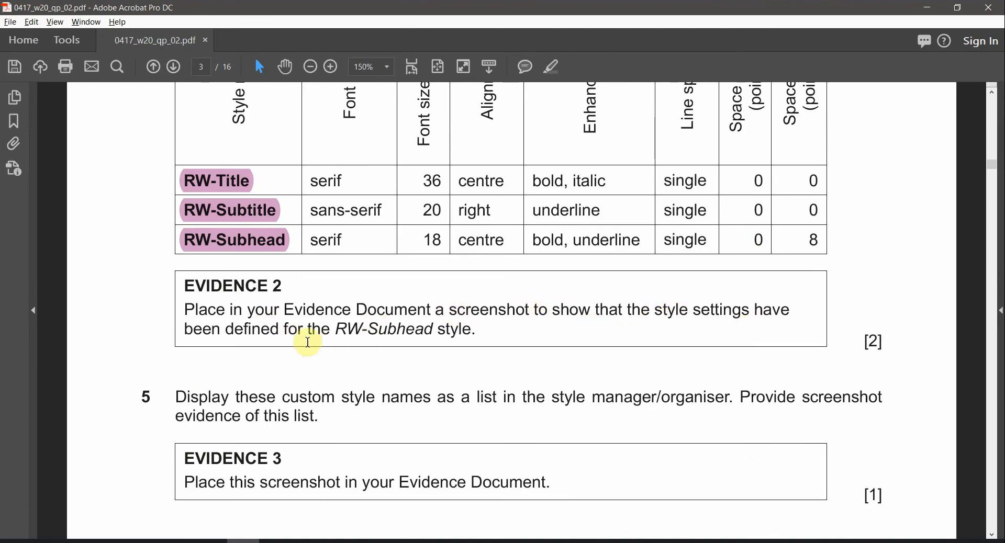
Highlight RW-Subhead and the EVIDENCE 2 heading's opening words in pink
left_click_drag(336, 330, 433, 330)
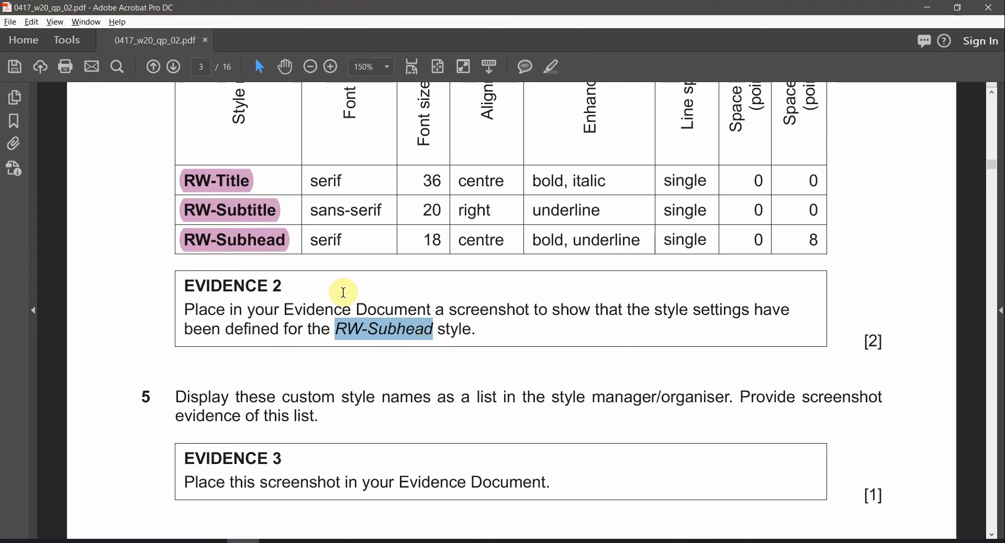
left_click(242, 250)
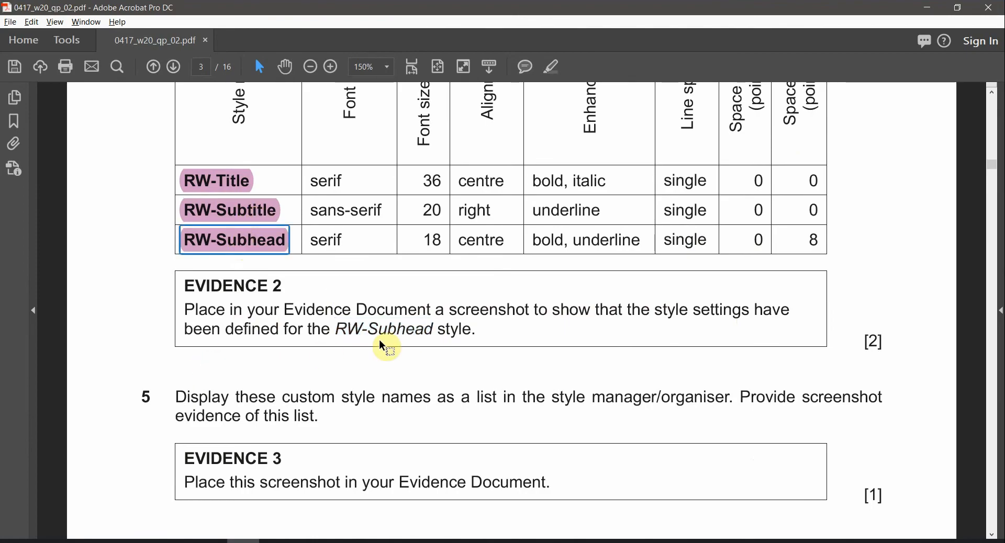
left_click_drag(335, 330, 433, 330)
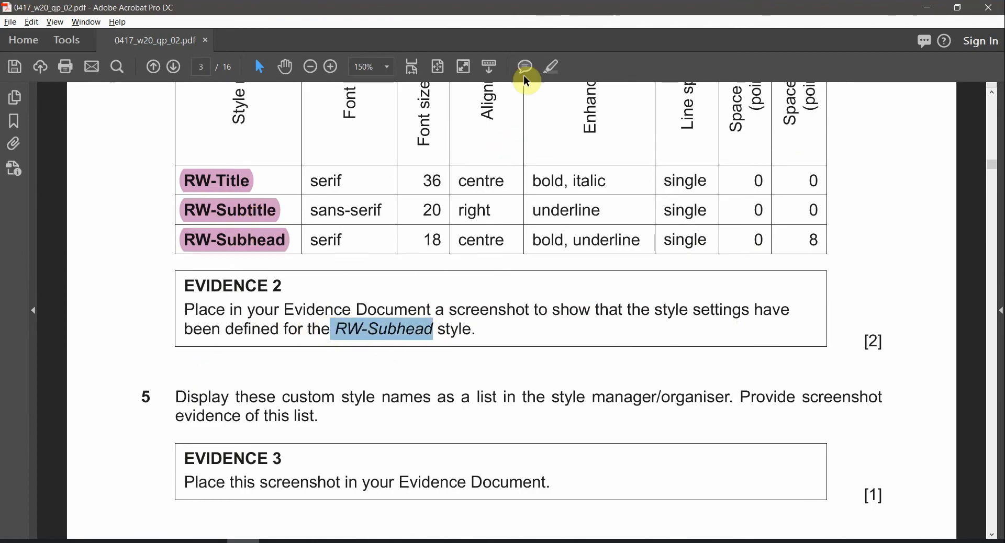
left_click(555, 72)
mouse_move(292, 309)
left_mouse_down()
mouse_move(240, 287)
mouse_move(195, 286)
left_mouse_up()
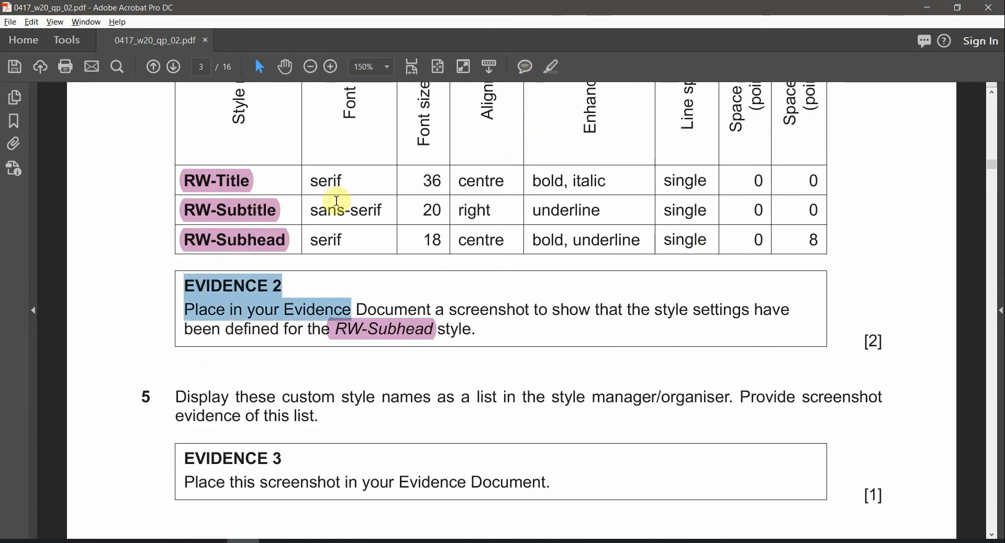
left_click(557, 67)
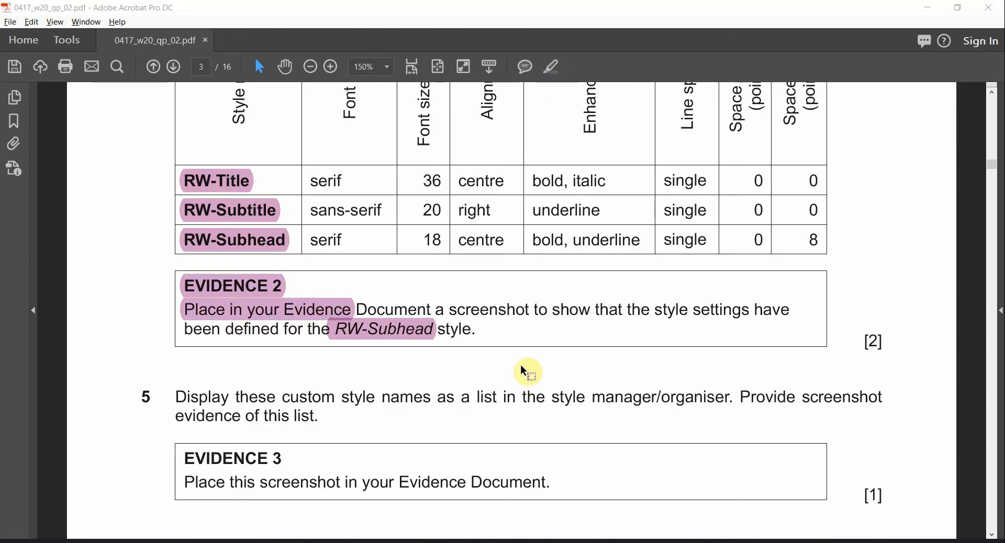
Return to Word and bring up the RW-Subhead style's options menu in the Styles list
key("alt+Tab")
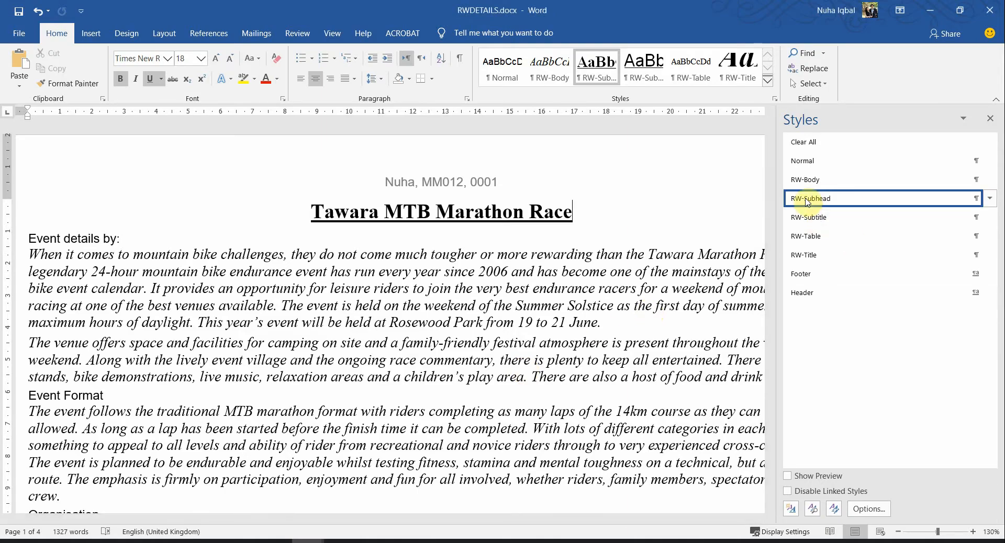
key("alt+Tab")
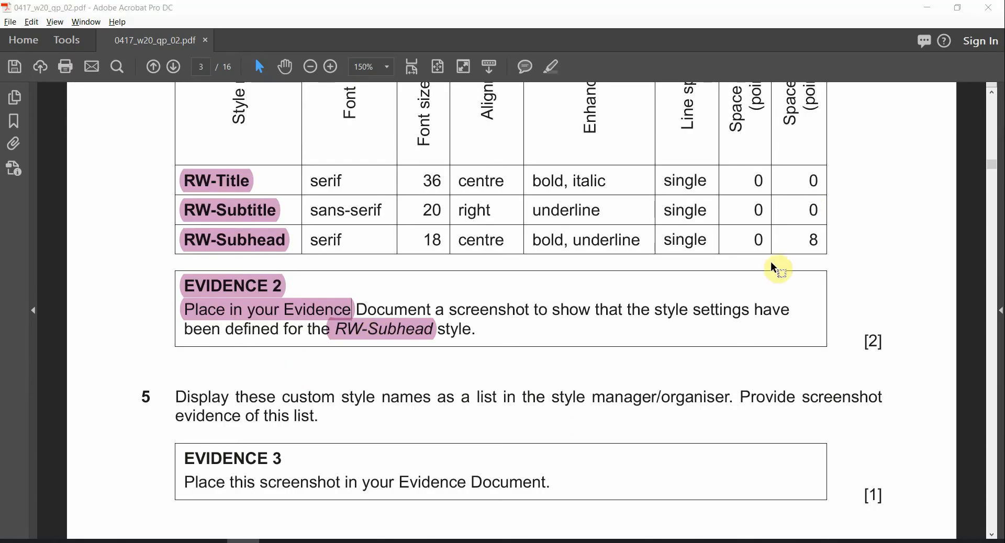
key("alt+Tab")
right_click(822, 201)
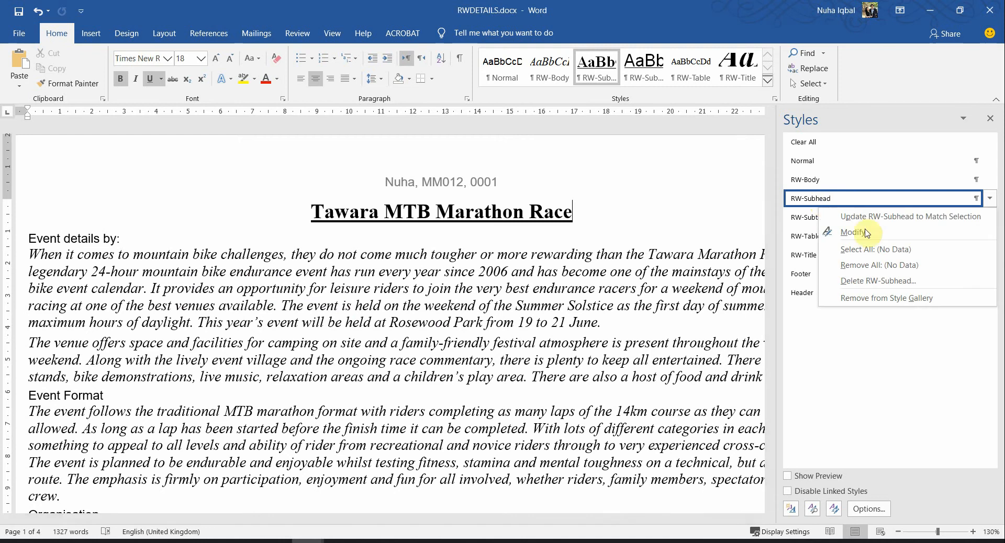
In Modify Style, confirm RW-Subhead's paragraph settings: centred with 8 pt after
left_click(861, 232)
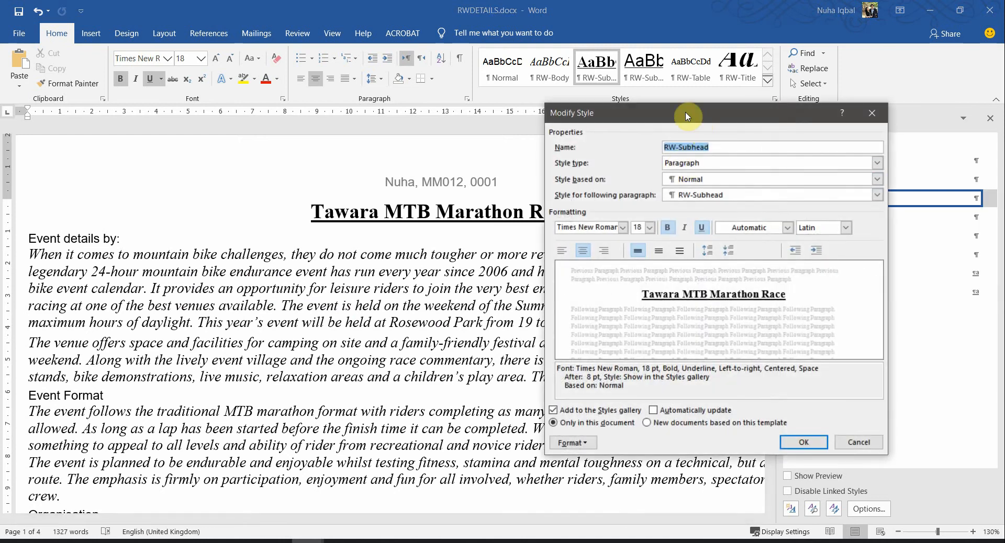
left_click_drag(687, 117, 376, 117)
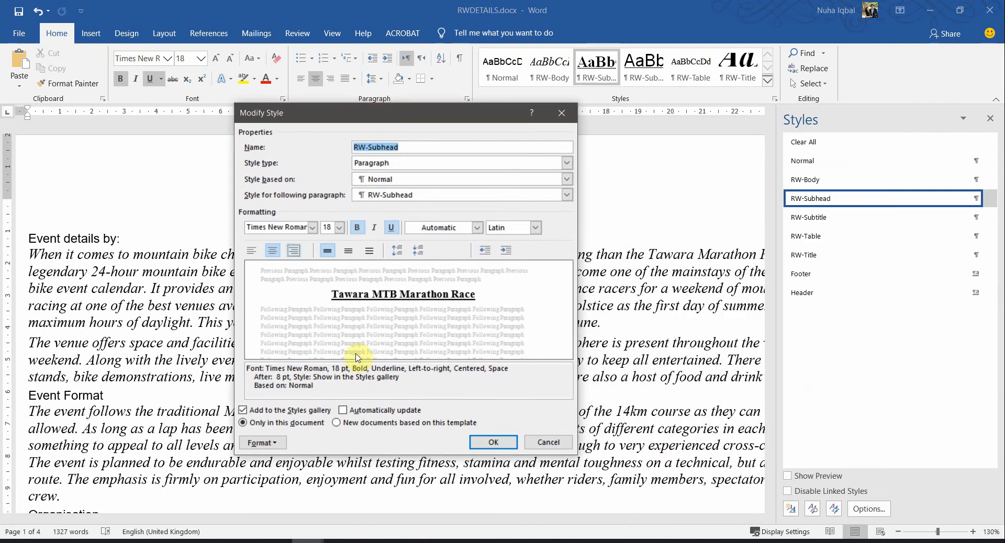
left_click(262, 442)
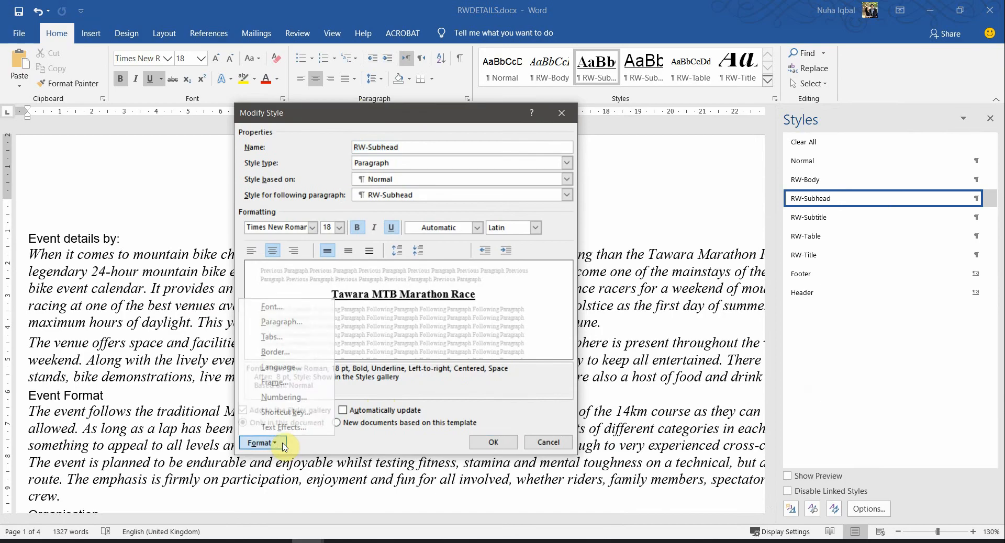
left_click(309, 322)
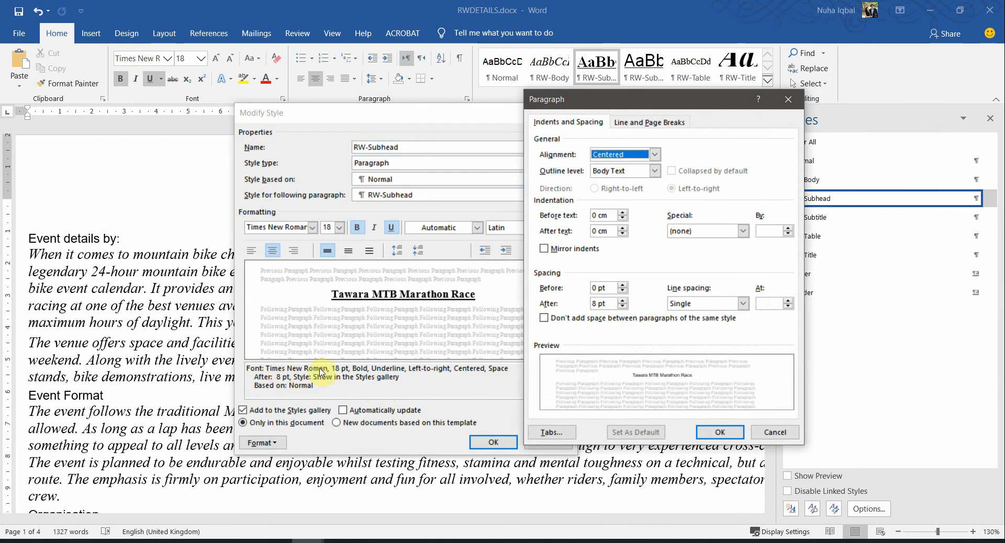
left_click_drag(664, 104, 720, 119)
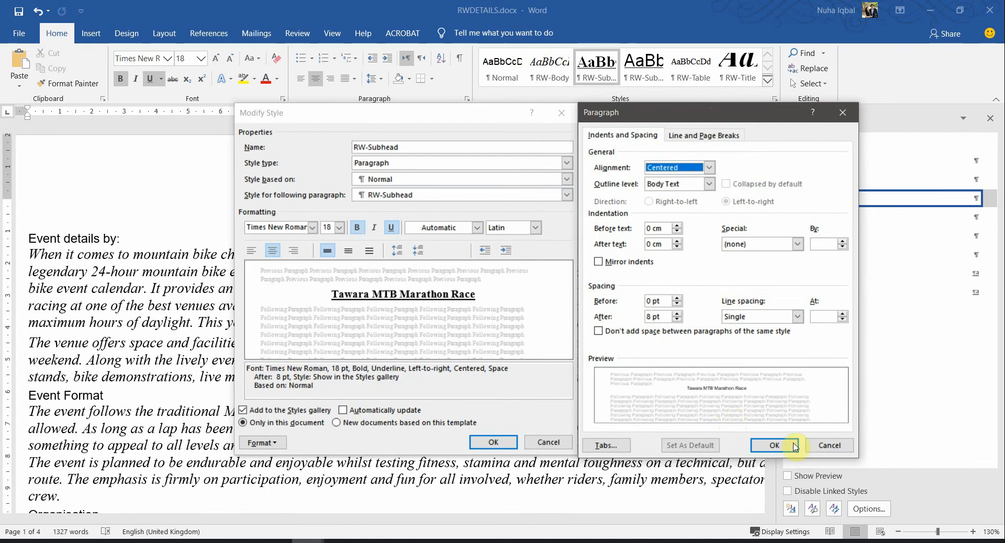
left_click(774, 445)
Snip the RW-Subhead style definition, confirm it, and return to the exam PDF
left_click_drag(273, 374, 314, 376)
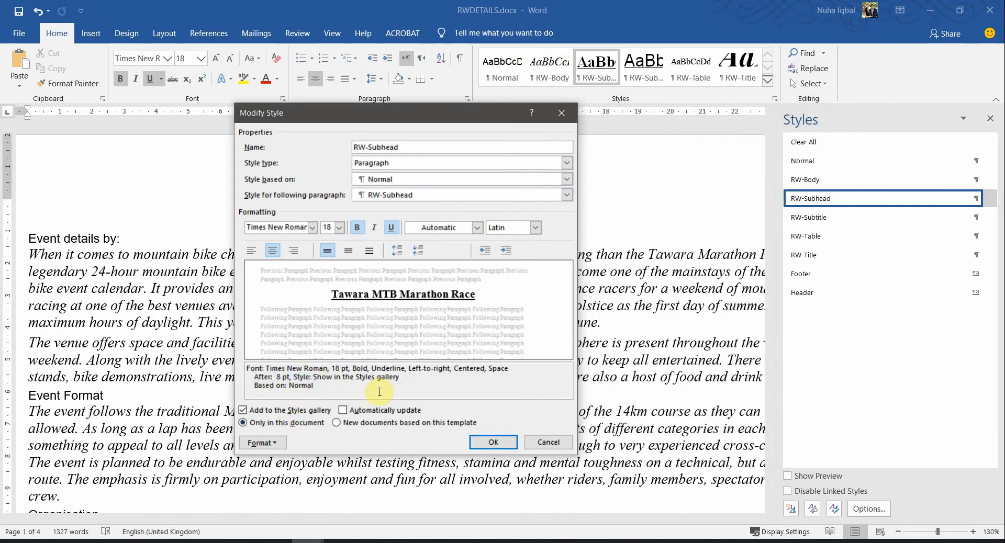
key("super+shift+s")
left_click_drag(236, 103, 576, 453)
left_click(493, 443)
left_click(246, 539)
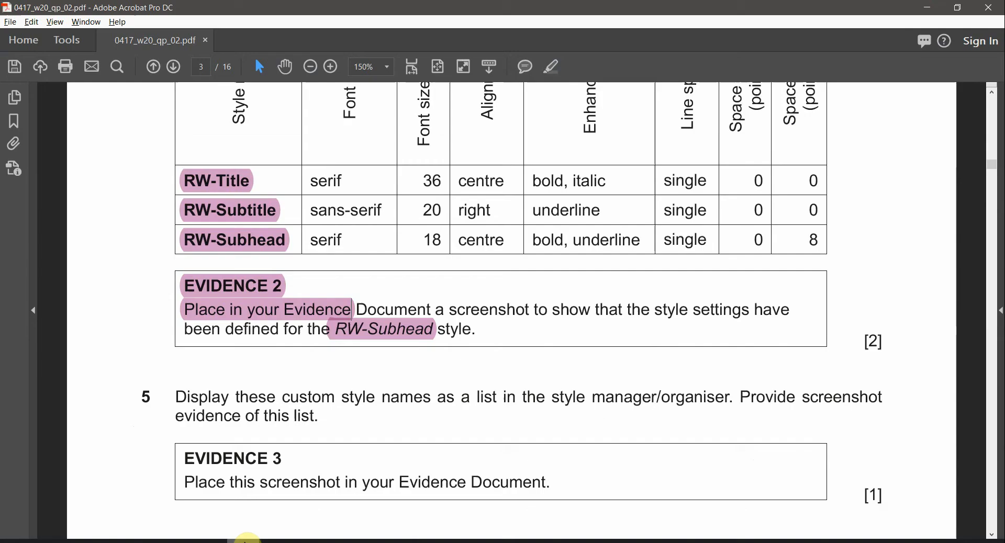
Paste the RW-Subhead style screenshot below Step 4 in N220EVIDENCE0001.docx
mouse_move(308, 541)
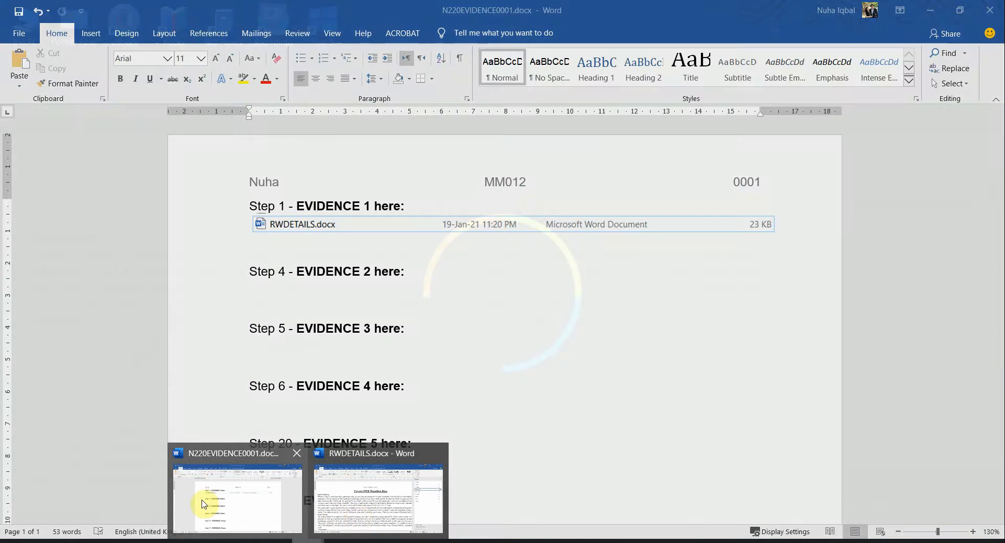
left_click(214, 500)
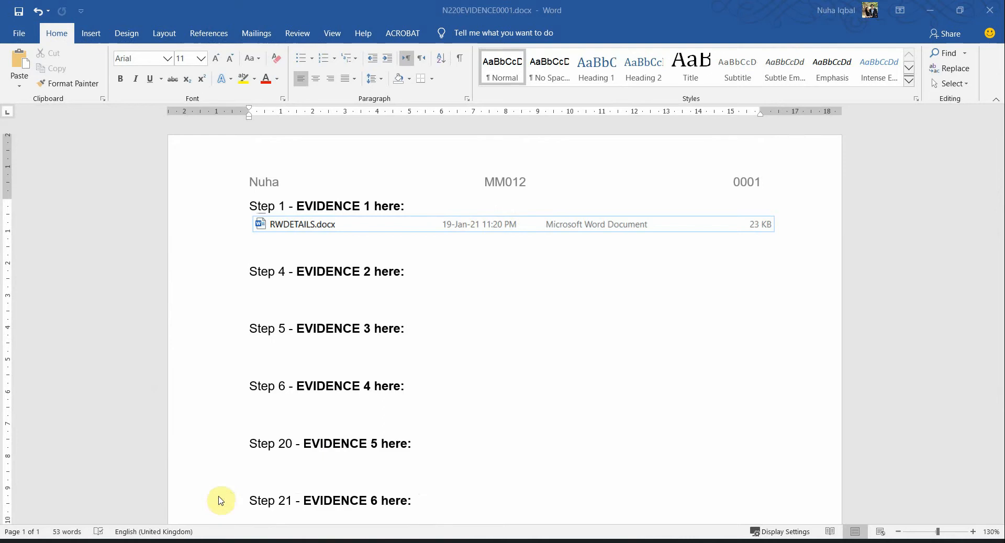
left_click(318, 285)
key("ctrl+v")
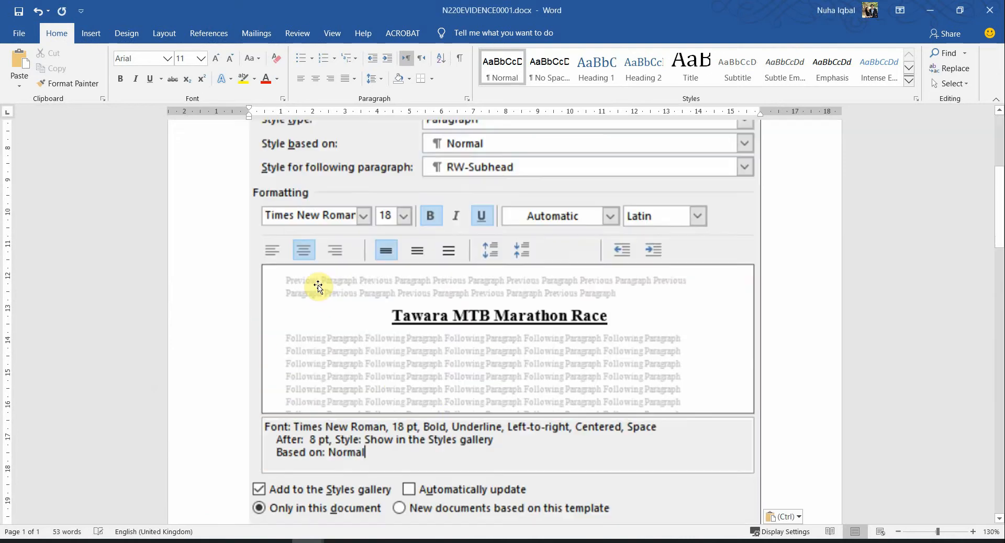
Shrink the pasted style screenshot to fit the page
scroll(433, 337, "down", 2)
scroll(445, 326, "down", 5)
scroll(352, 394, "up", 5)
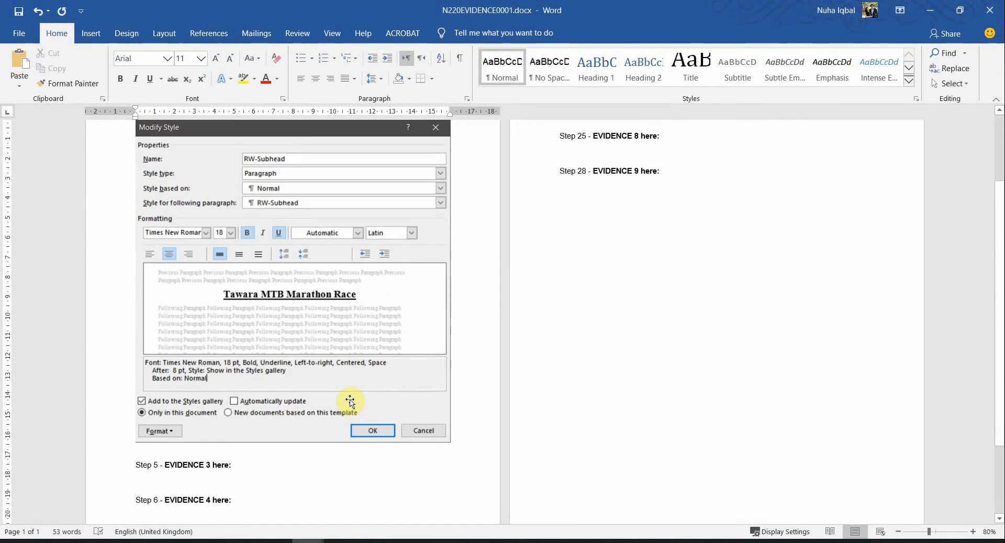
left_click(422, 502)
left_click_drag(449, 518, 390, 465)
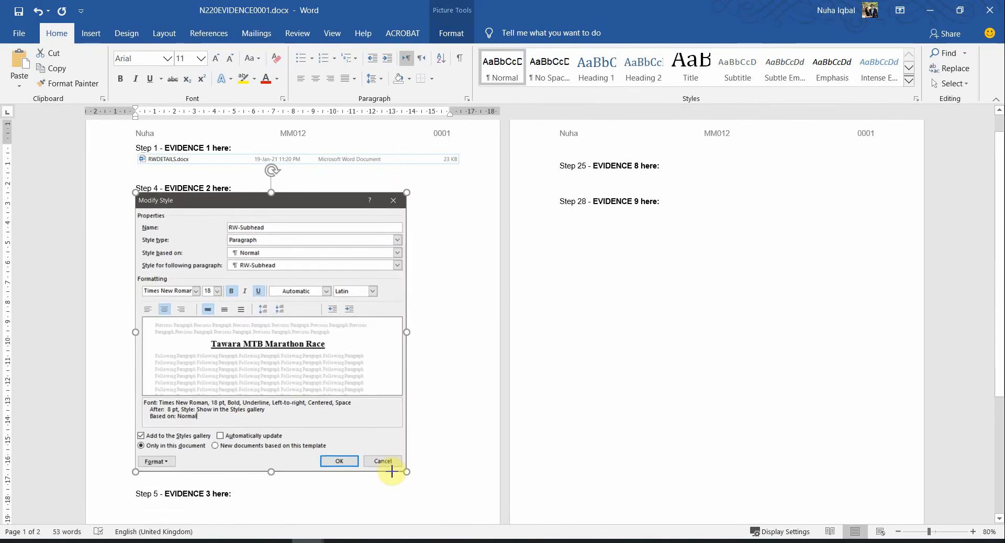
left_click(258, 484)
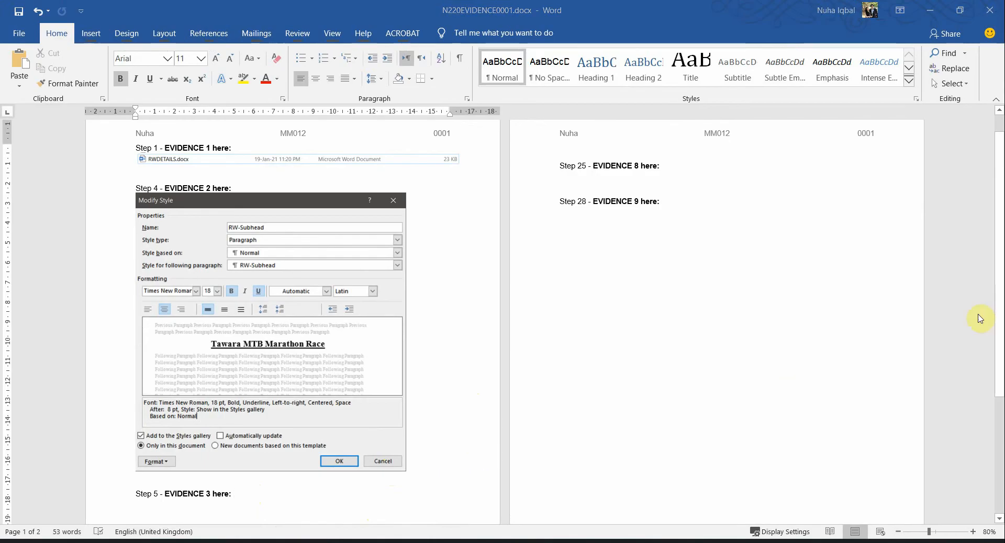
key("alt+Tab")
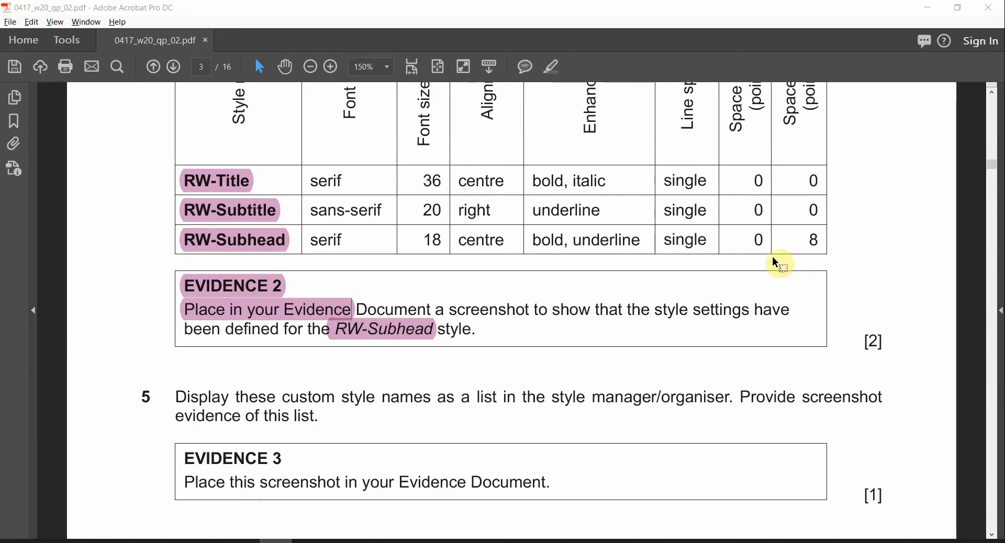
Highlight the EVIDENCE 3 heading in question 5 pink, then return to RWDETAILS in Word
scroll(676, 298, "down", 3)
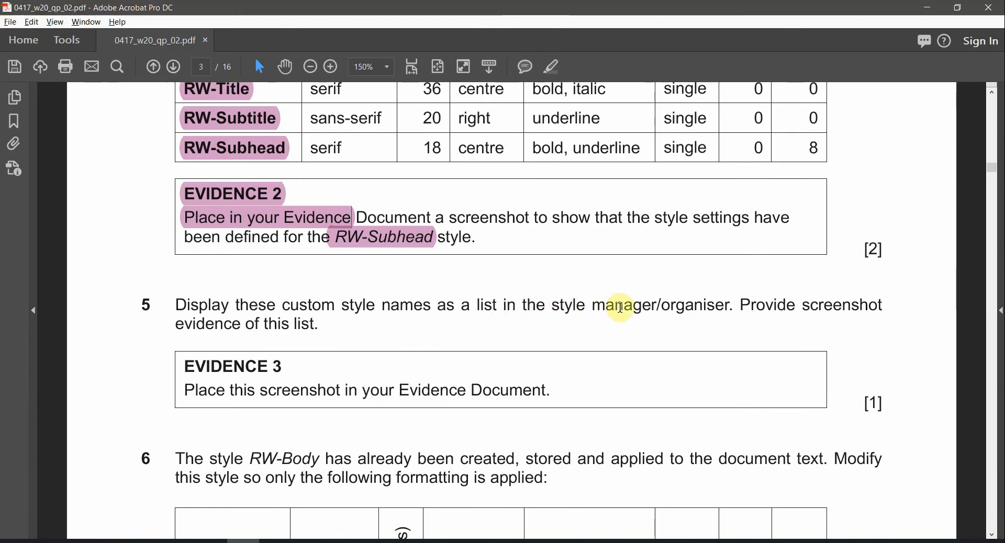
double_click(710, 315)
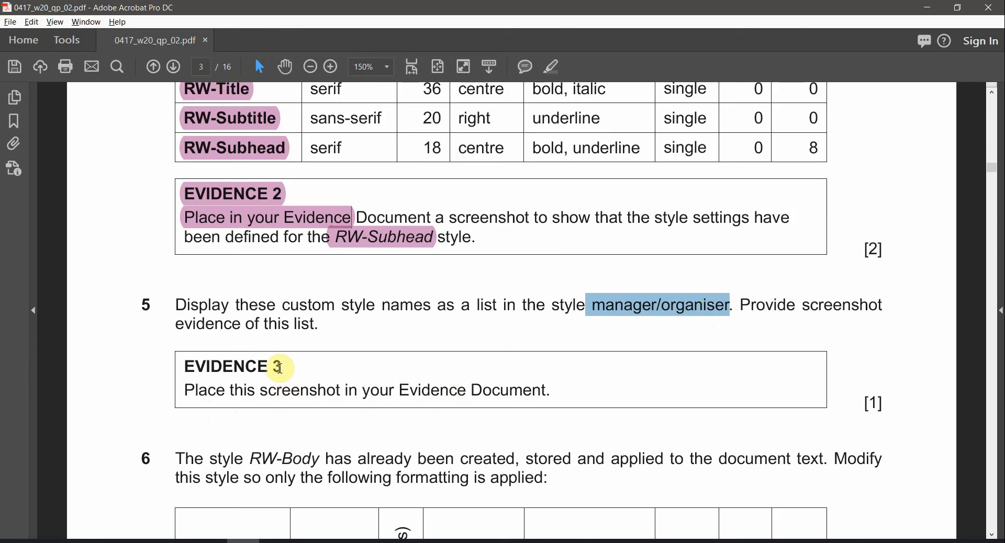
left_click_drag(278, 365, 202, 361)
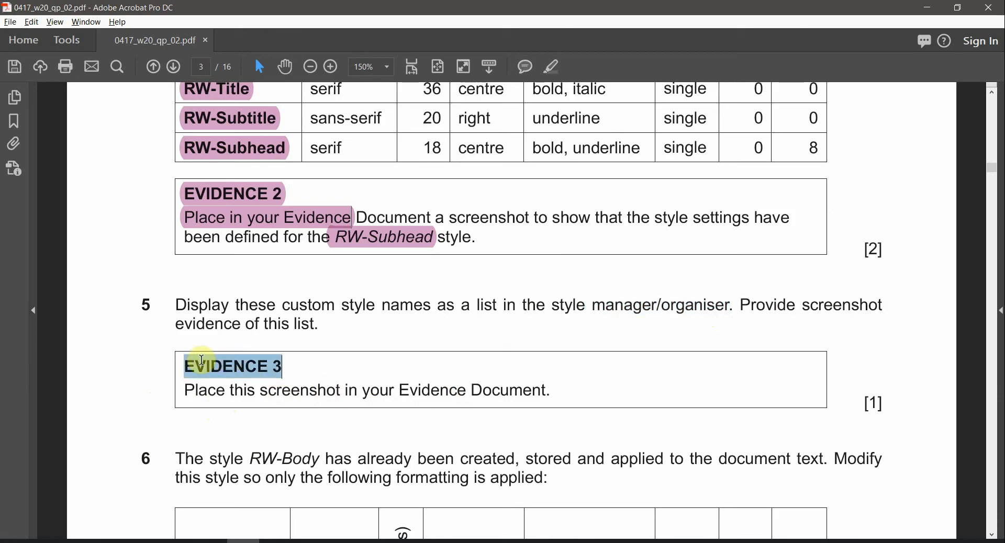
left_click(554, 67)
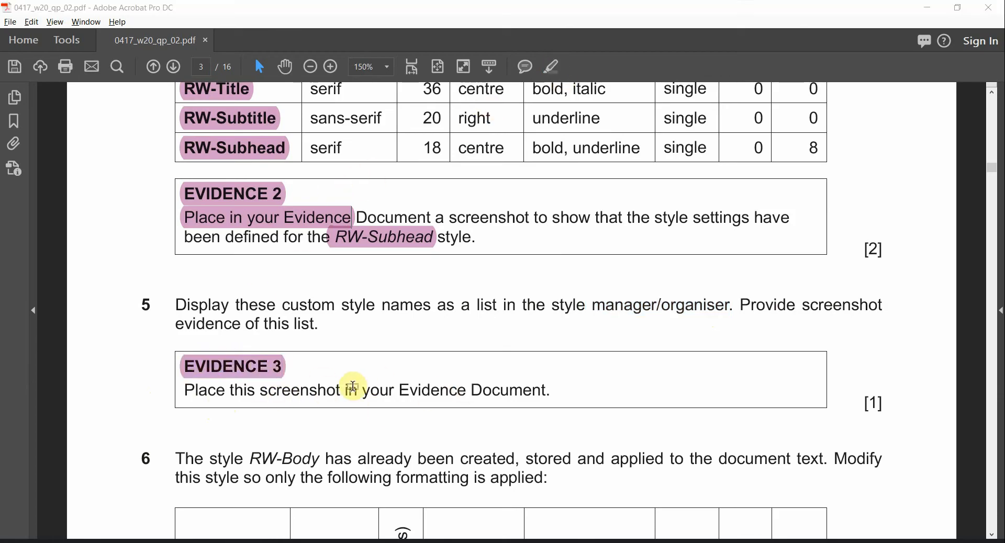
key("alt+Tab")
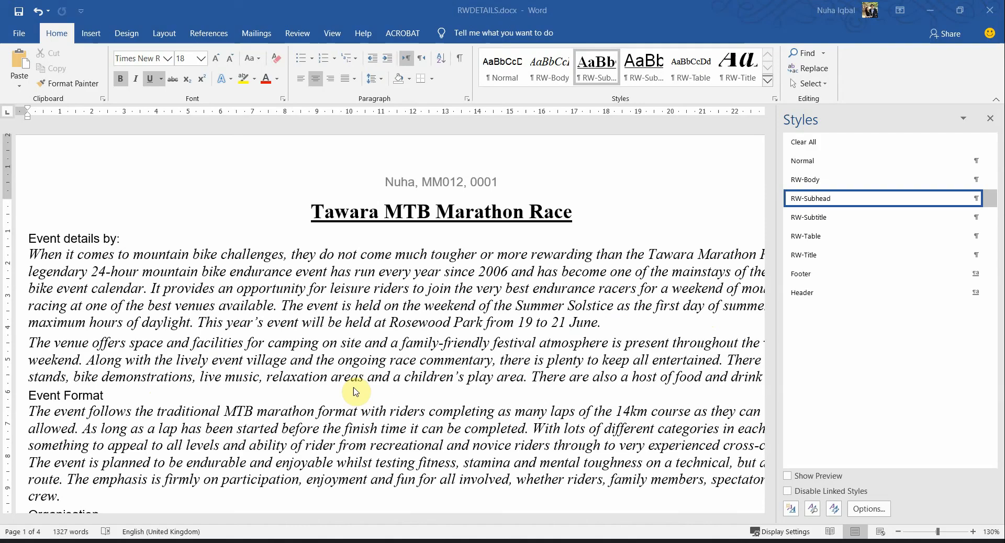
Apply RW-Body to the Tawara MTB Marathon Race title and snip the custom style names list
left_click(832, 181)
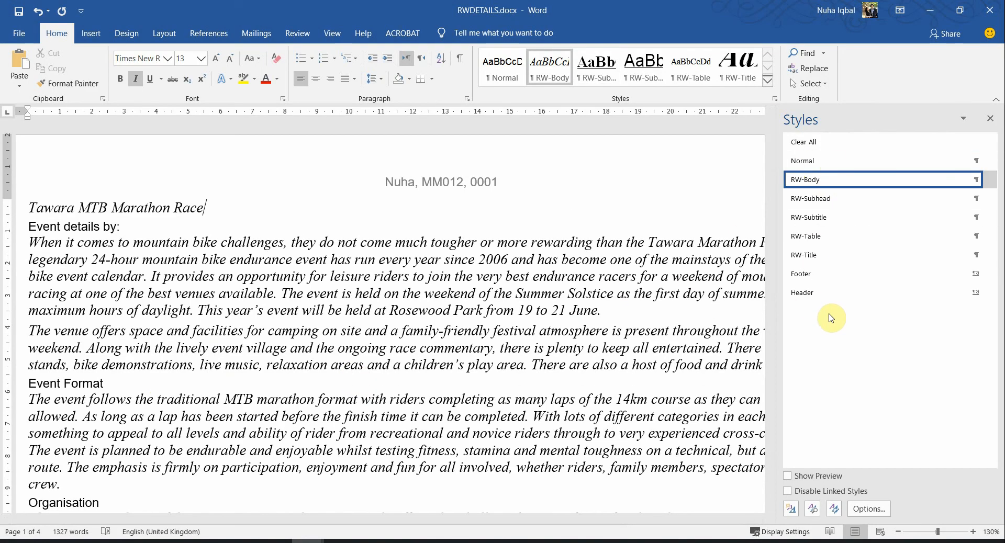
key("super+shift+s")
left_click_drag(775, 104, 964, 273)
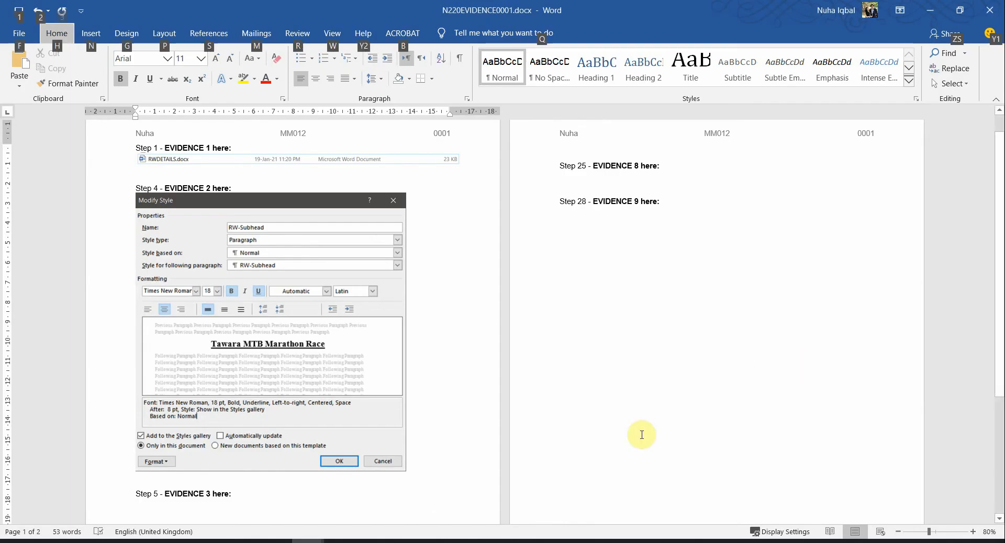
Paste the Styles list screenshot below Step 5 and shrink it
scroll(330, 442, "down", 3)
left_click(213, 378)
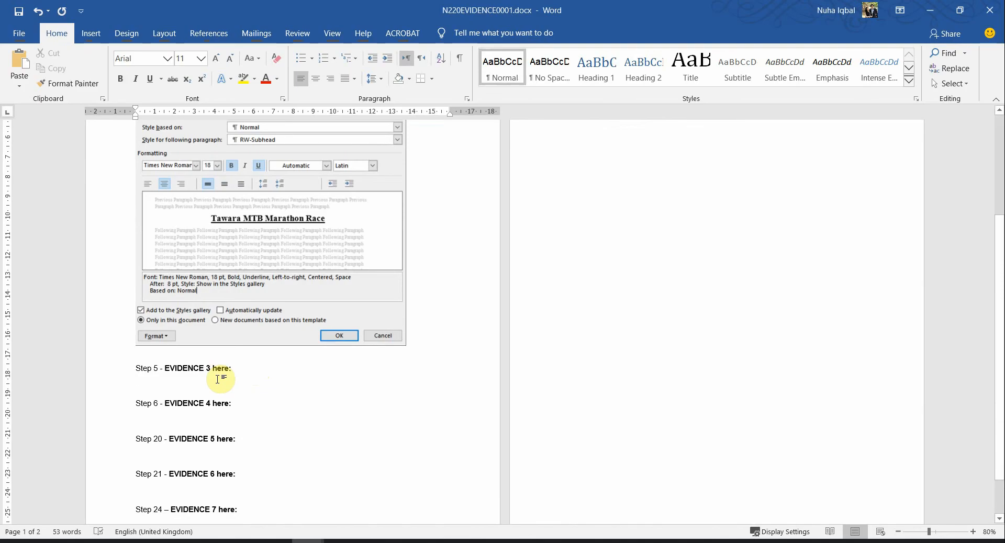
key("ctrl+v")
left_click(672, 193)
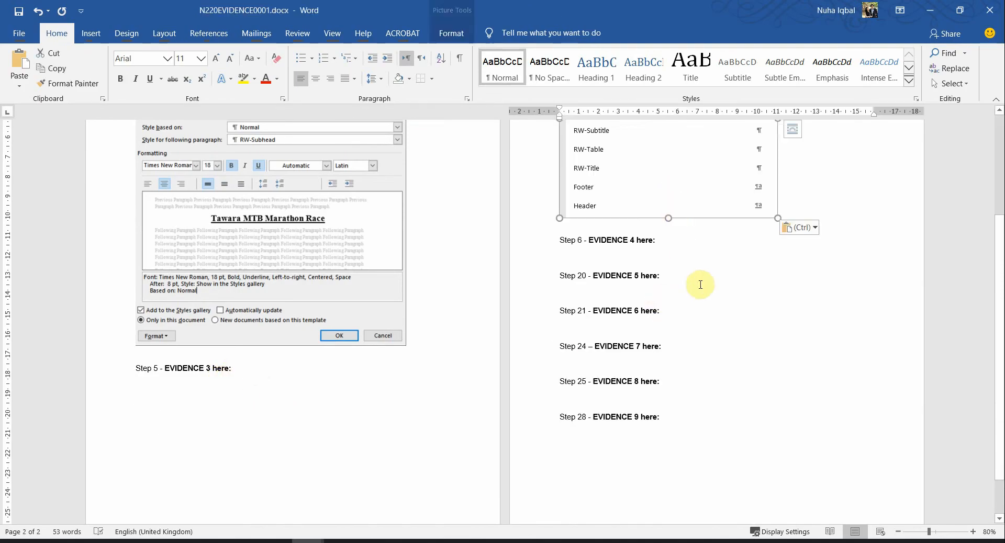
scroll(701, 285, "up", 2)
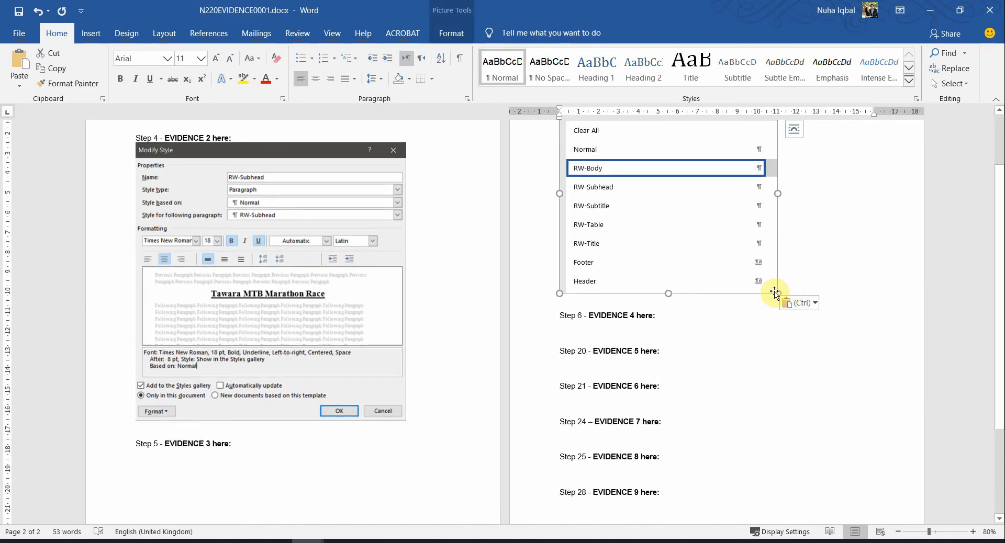
left_click_drag(775, 292, 737, 252)
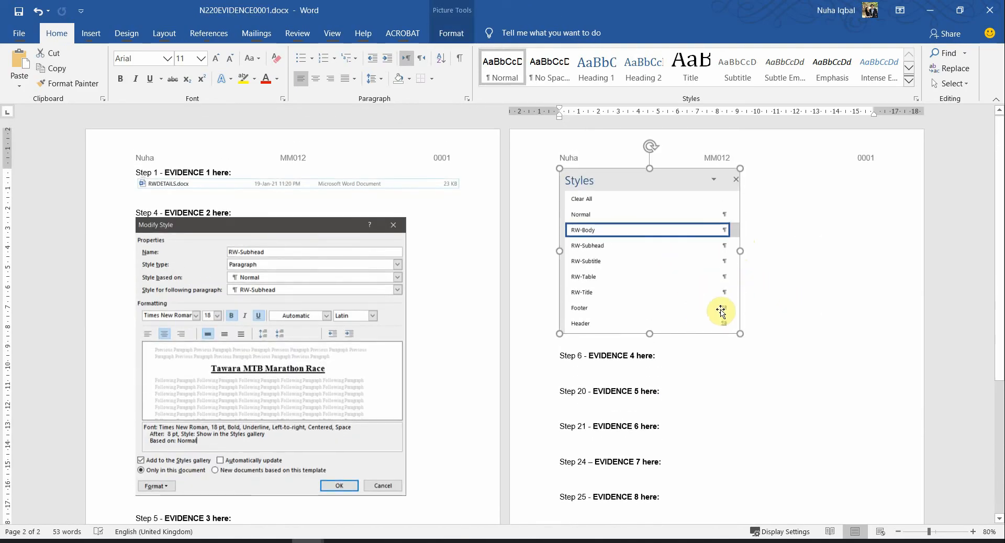
left_click_drag(738, 333, 690, 291)
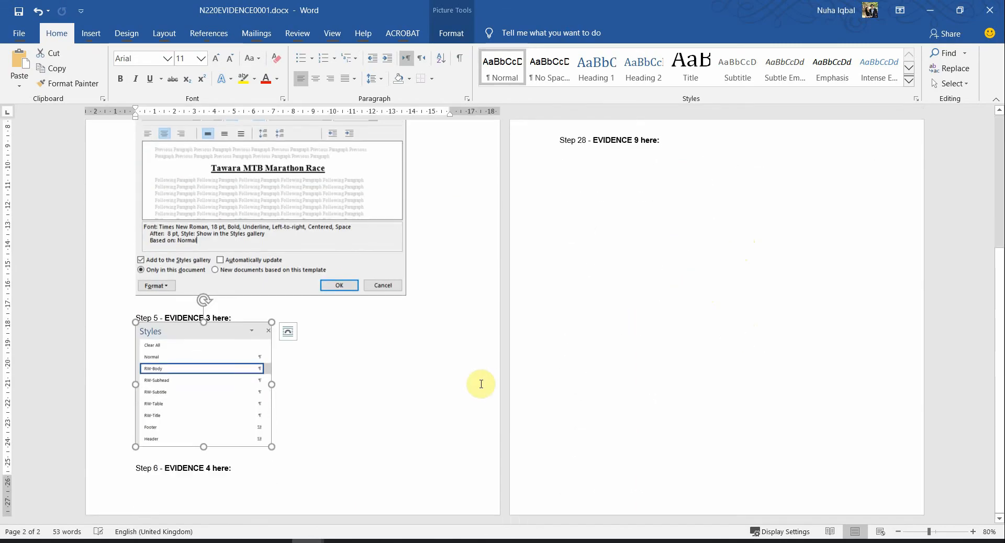
Shrink the Modify Style screenshot and fine-tune the Styles list picture's size
left_click(396, 293)
left_click_drag(409, 293, 366, 269)
left_click(222, 462)
scroll(269, 442, "down", 3)
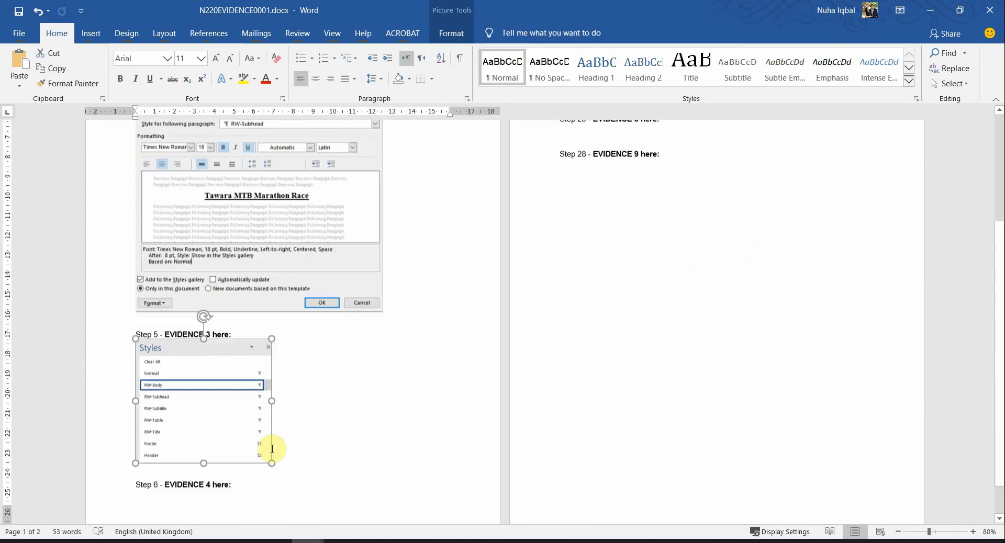
left_click_drag(307, 474, 312, 476)
scroll(312, 475, "down", 1)
scroll(359, 396, "up", 2)
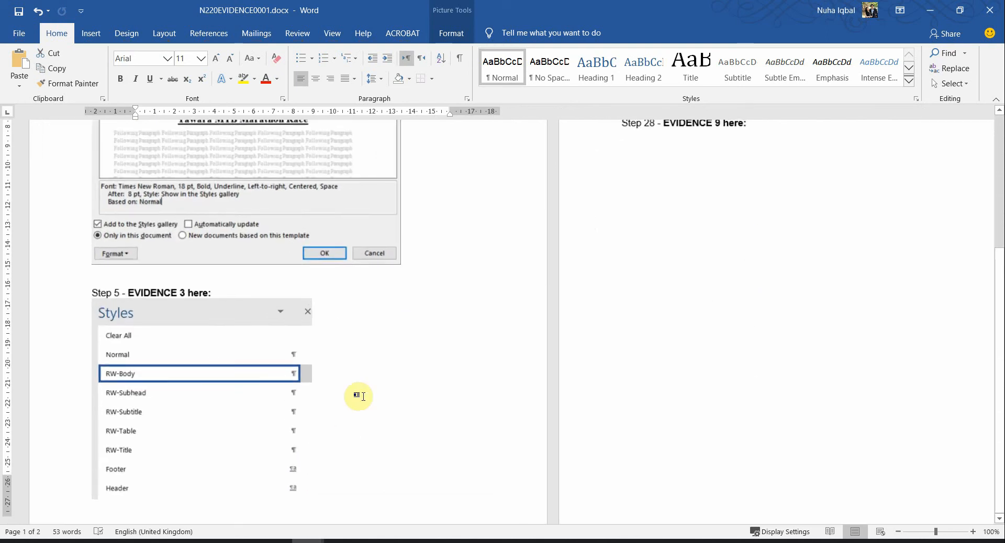
scroll(365, 399, "up", 5)
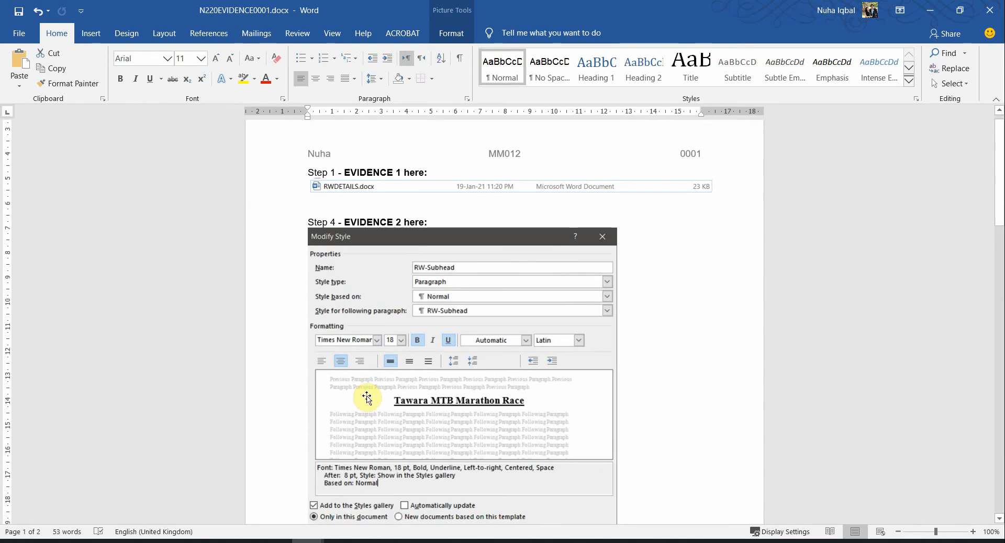
scroll(366, 396, "down", 10)
left_click(390, 282)
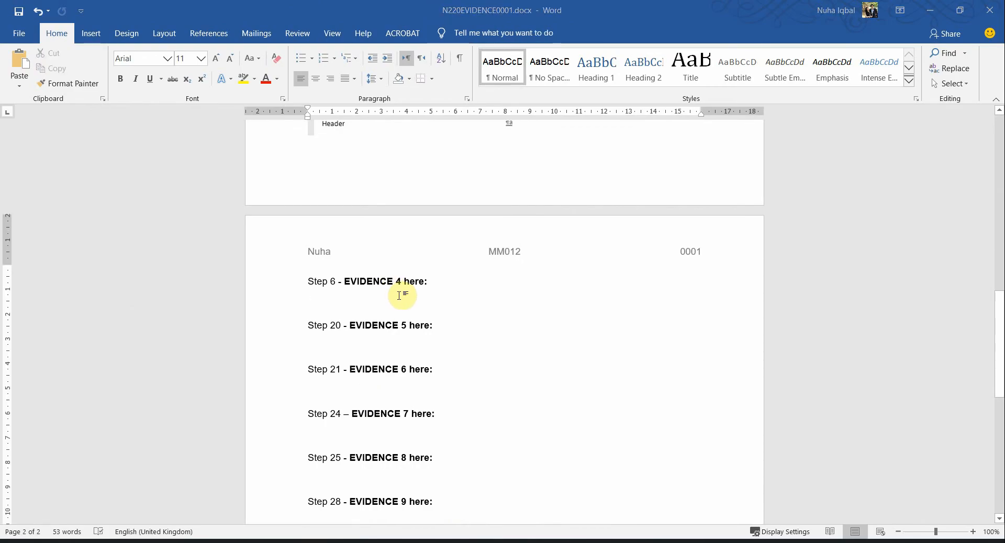
key("alt+Tab")
scroll(393, 329, "down", 6)
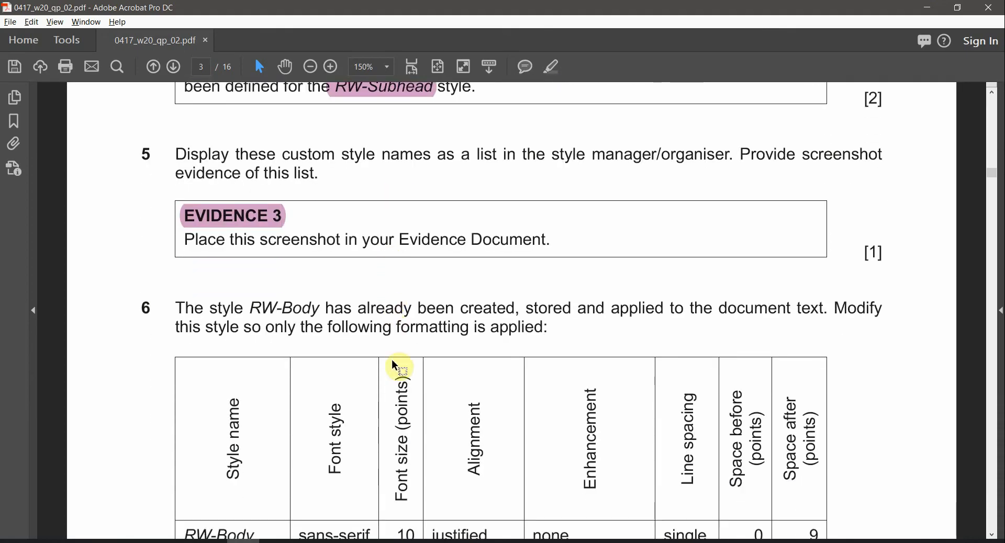
Mark RW-Body in question 6 and snap the exam PDF left beside RWDETAILS in Word
left_click_drag(250, 309, 309, 307)
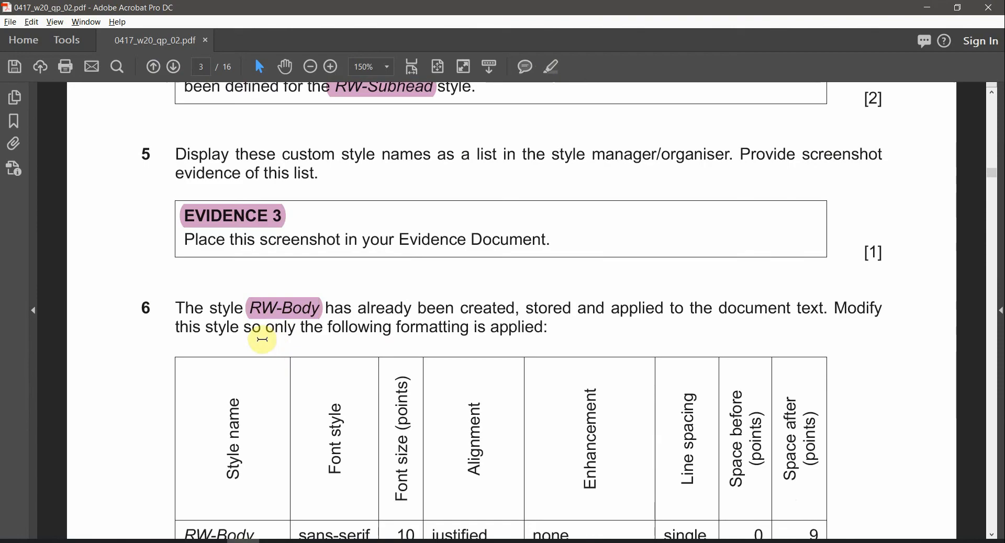
scroll(425, 351, "down", 3)
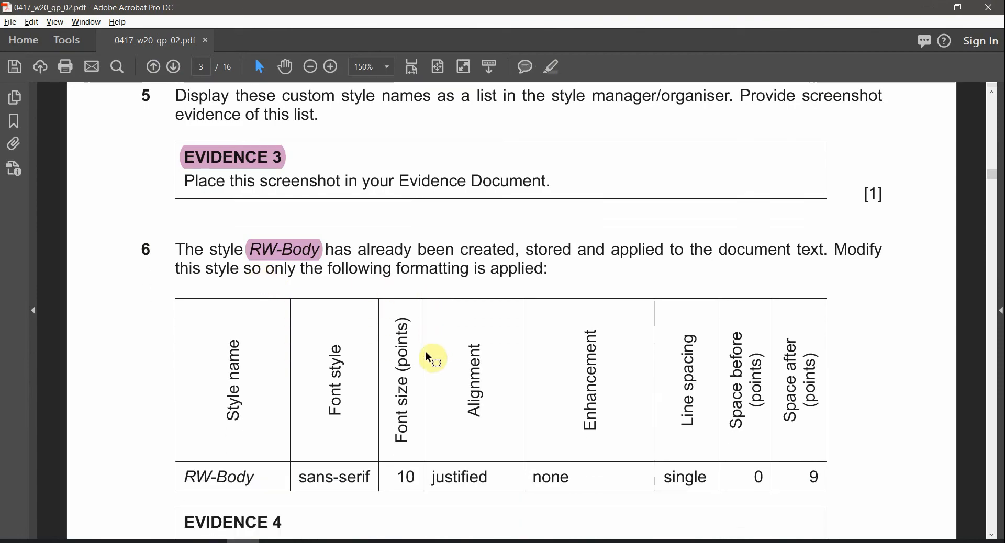
key("super+Down")
key("super+Left")
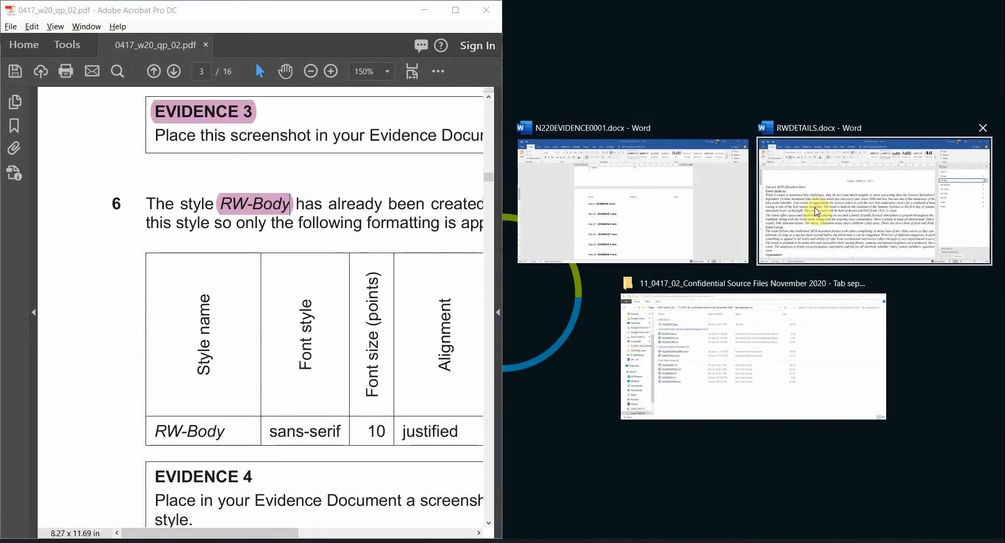
left_click(817, 212)
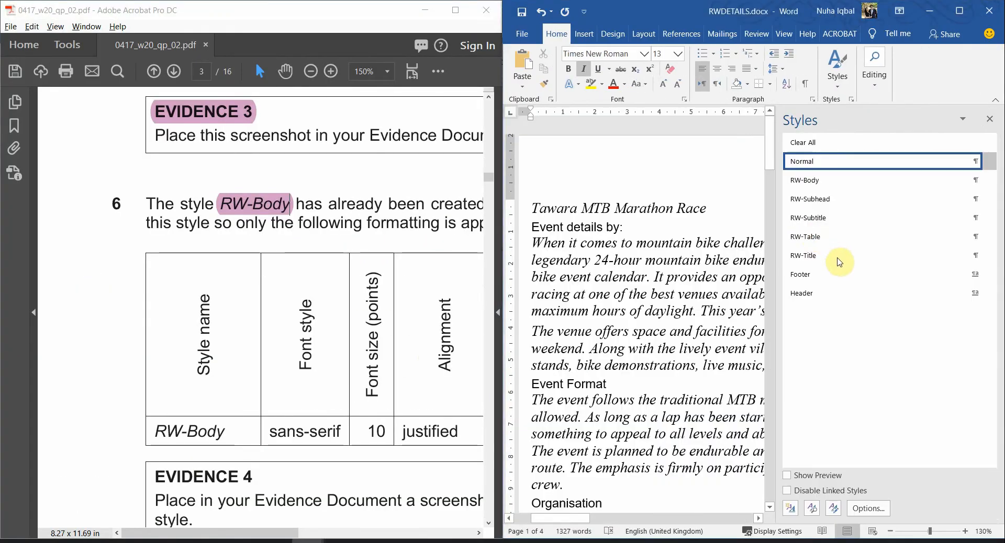
Open Modify Style for RW-Body beside the PDF and highlight Body in the question's table
right_click(813, 187)
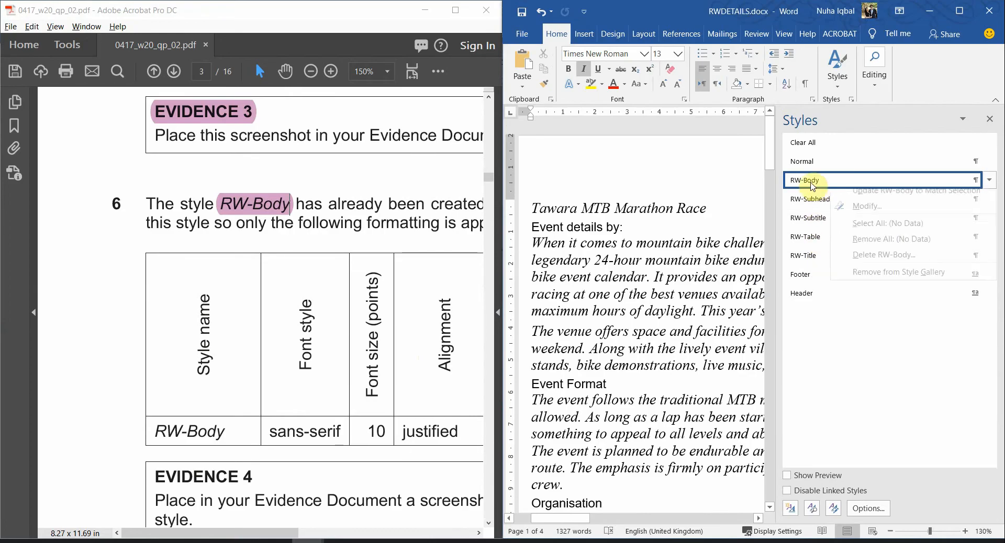
left_click(859, 212)
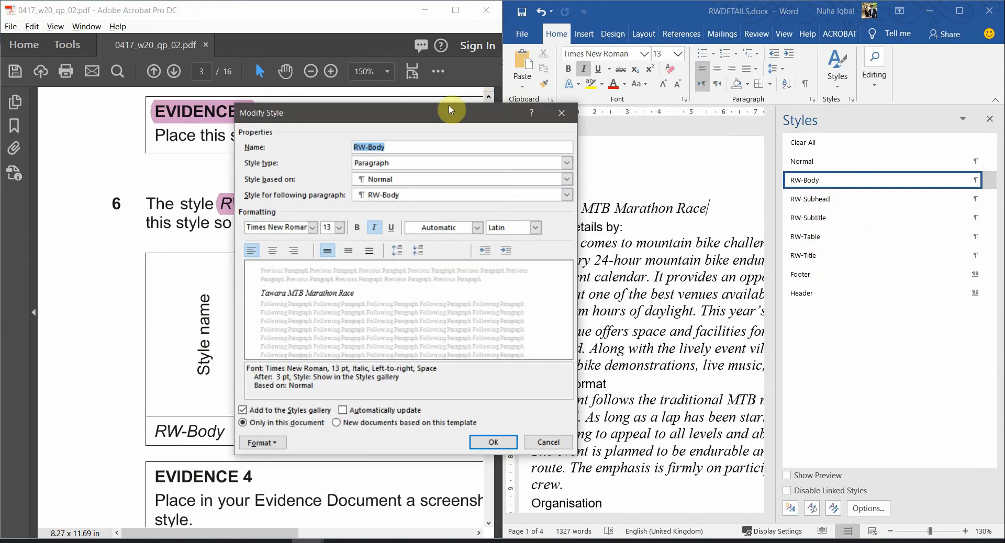
left_click_drag(491, 122, 703, 134)
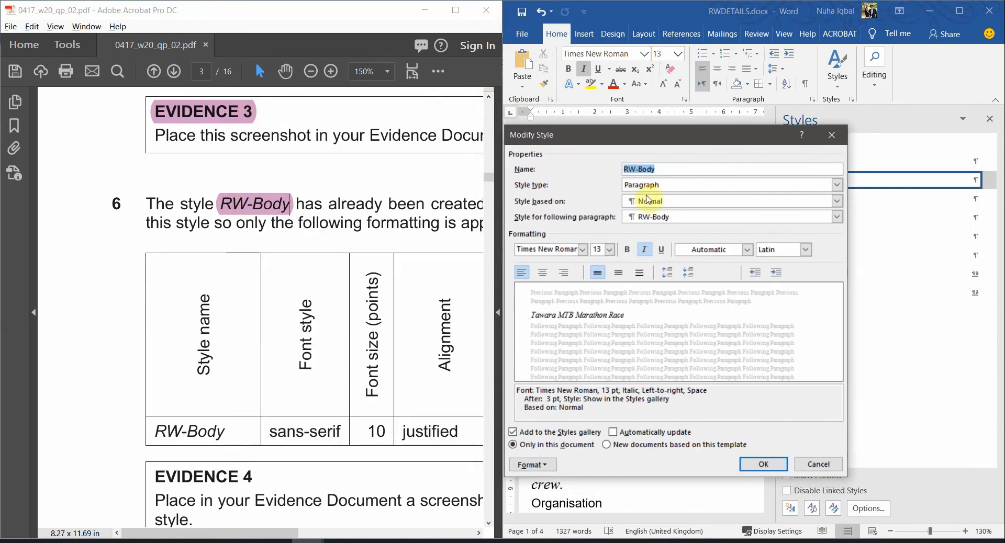
left_click_drag(288, 533, 343, 535)
scroll(321, 399, "down", 2)
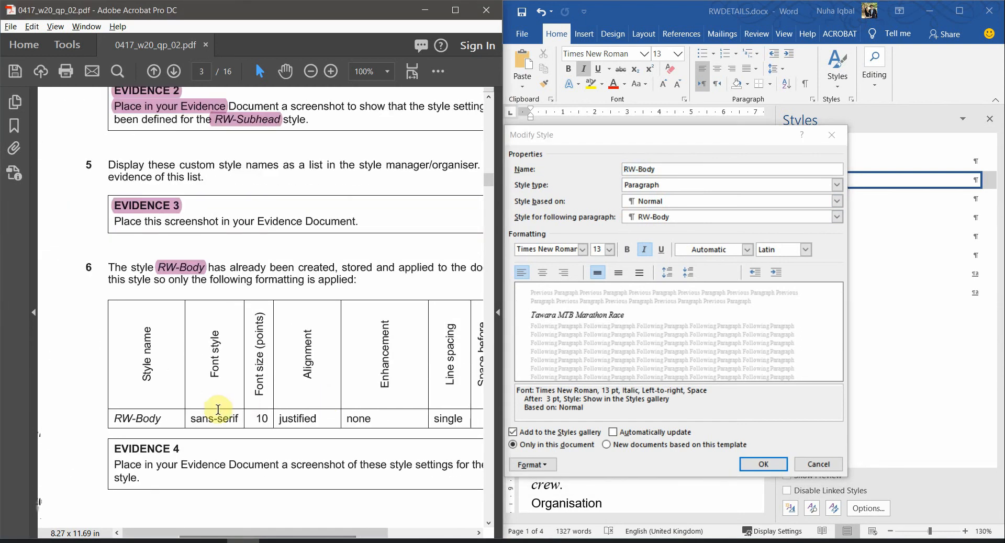
double_click(154, 421)
left_click(438, 71)
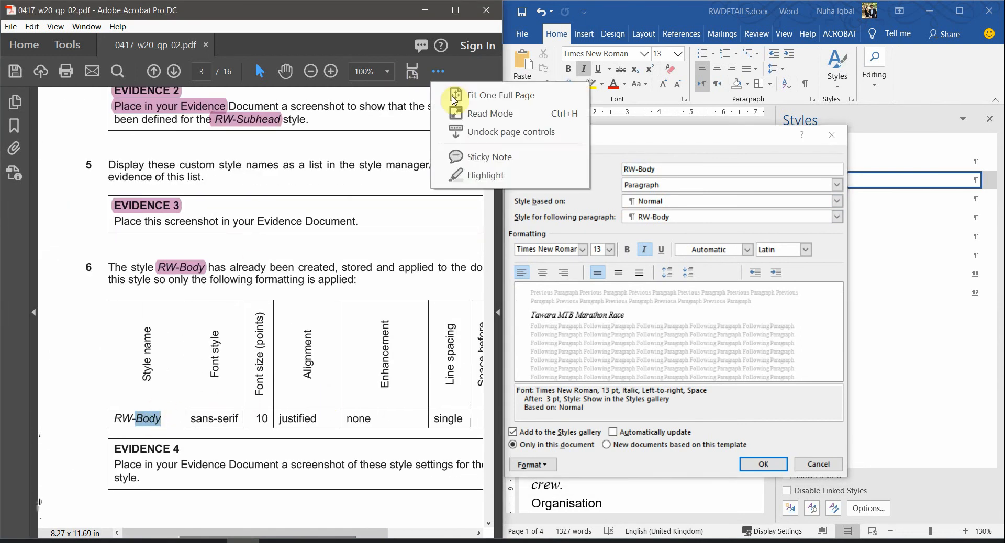
left_click(491, 172)
left_click(599, 168)
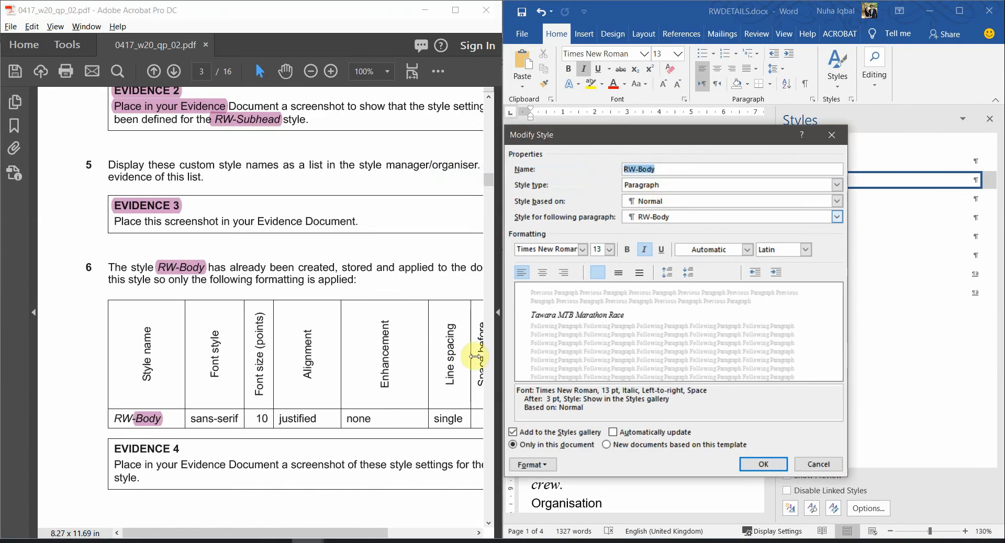
left_click_drag(327, 530, 366, 532)
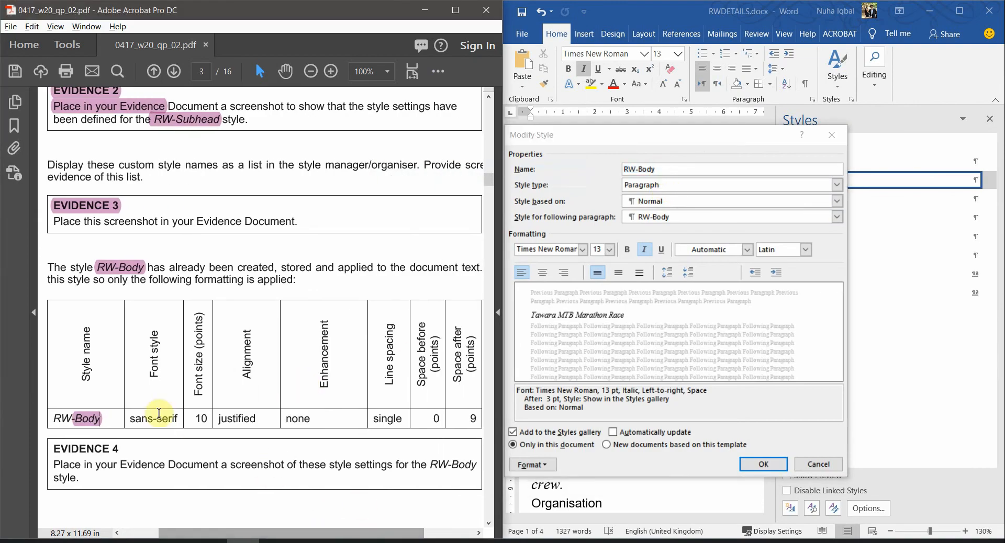
Set RW-Body's font to Arial at 10 pt
left_click(581, 250)
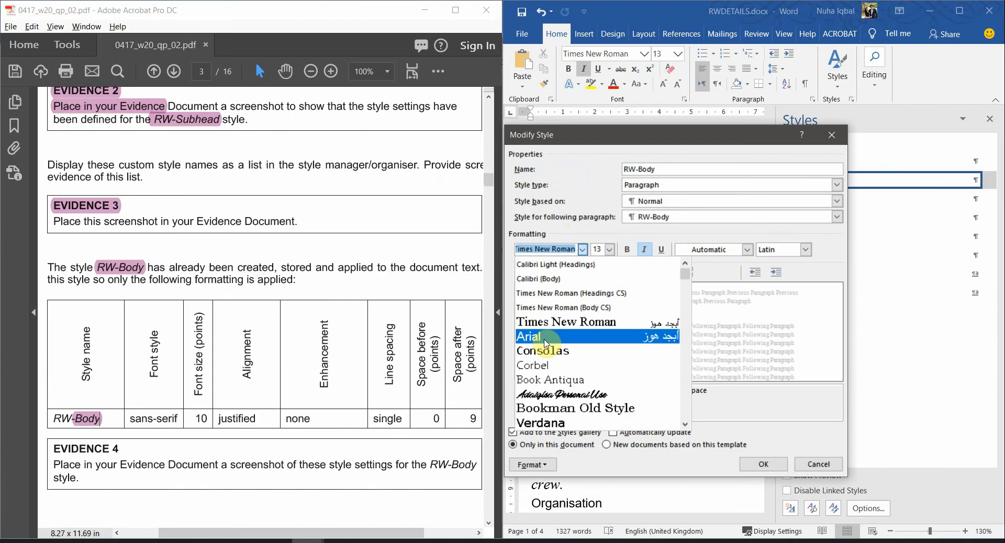
left_click(546, 344)
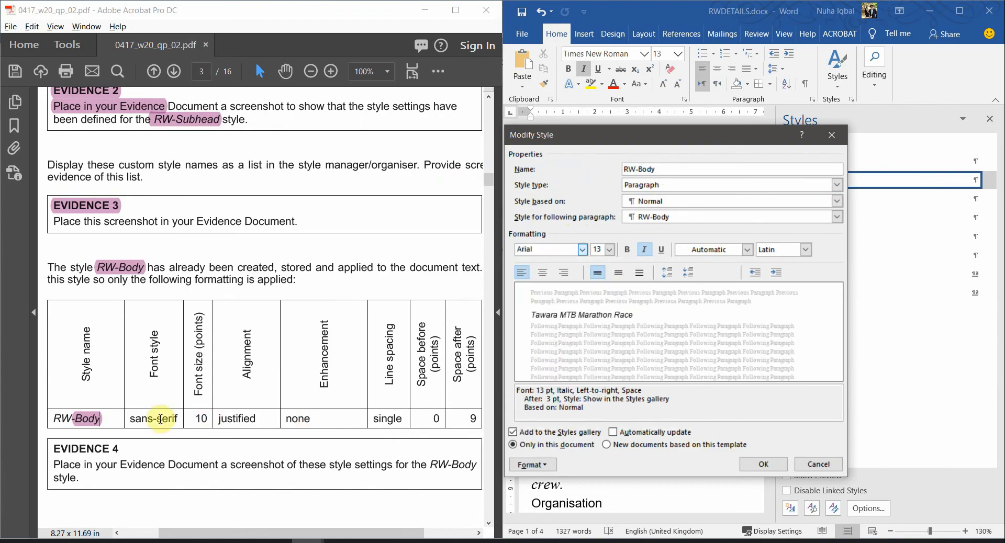
double_click(194, 421)
left_click(605, 248)
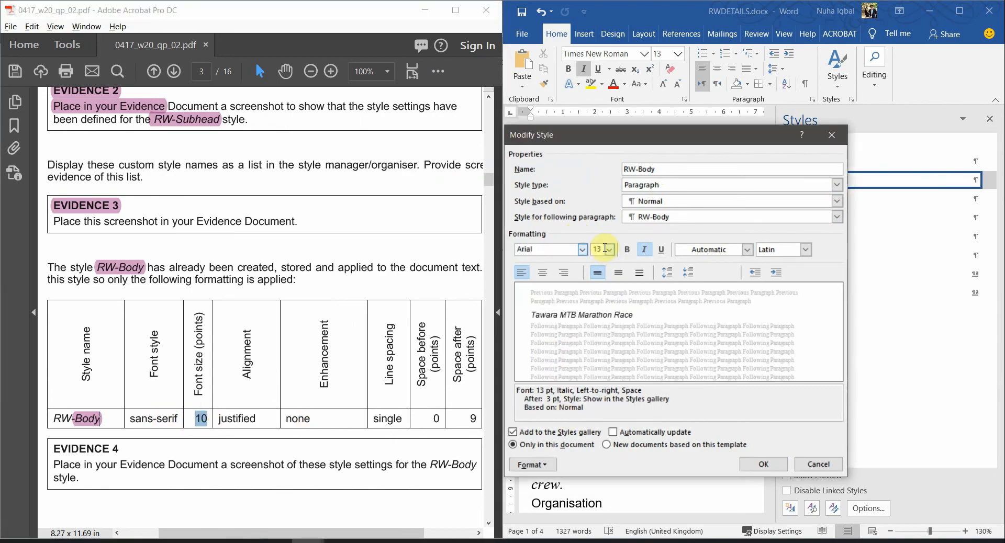
left_click(609, 252)
left_click(598, 280)
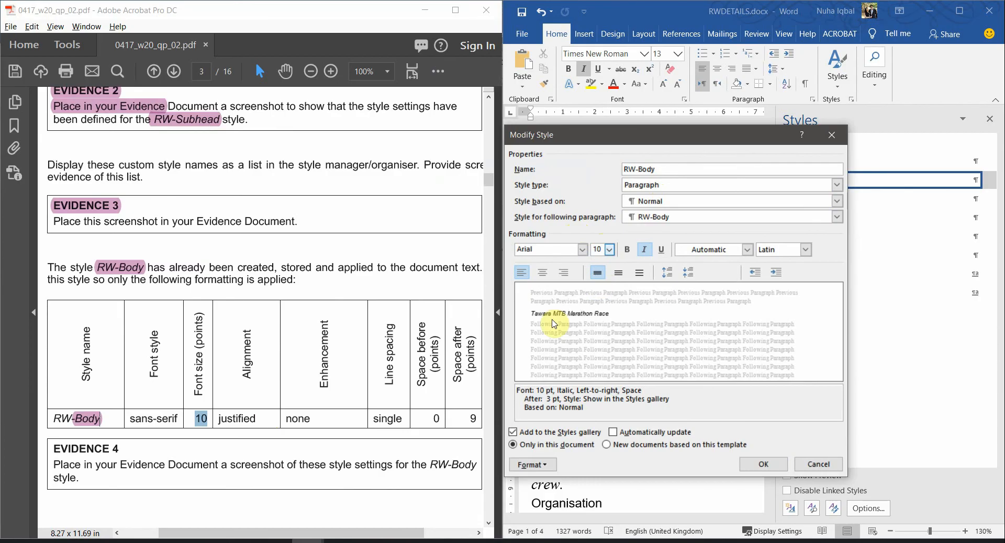
Note the justified alignment requirement and reach RW-Body's paragraph settings
double_click(255, 419)
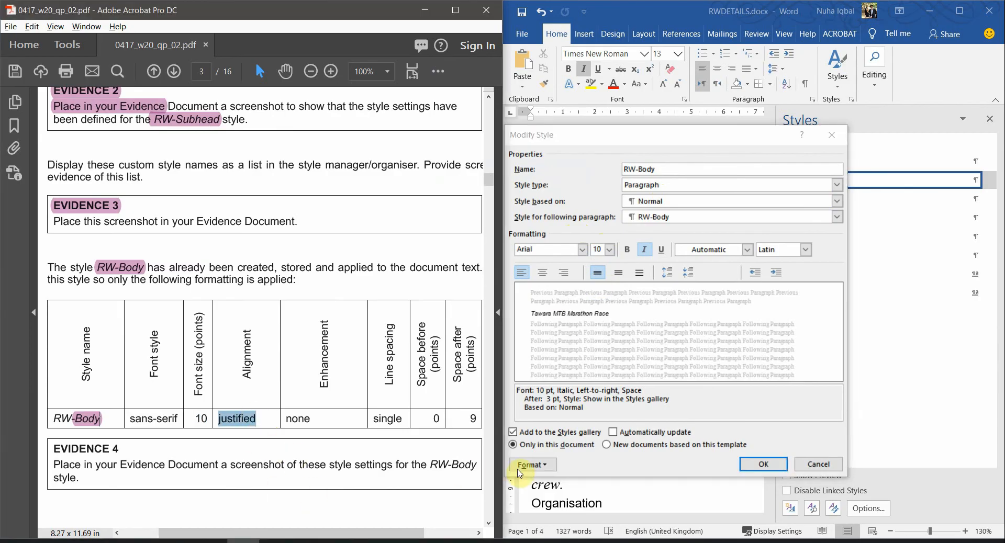
left_click(540, 466)
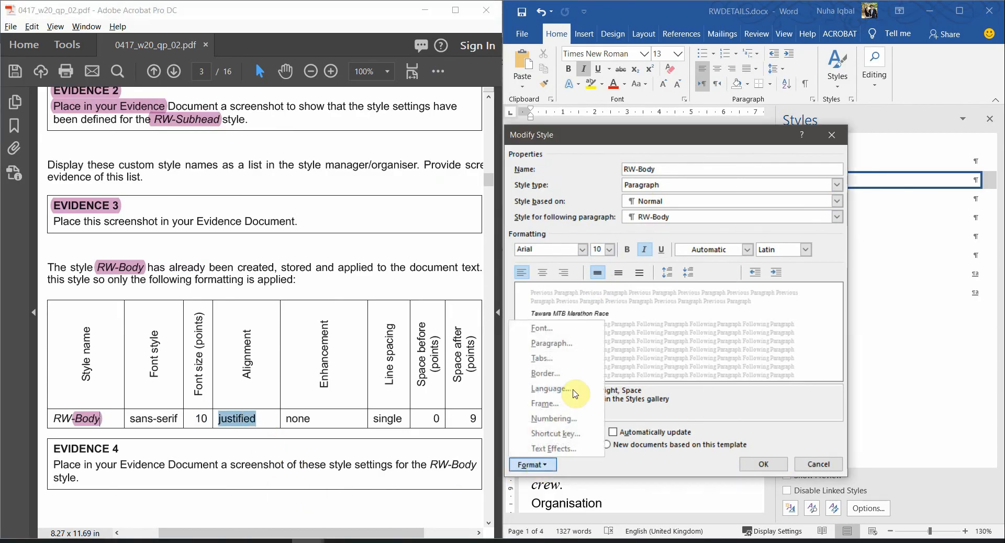
left_click(563, 345)
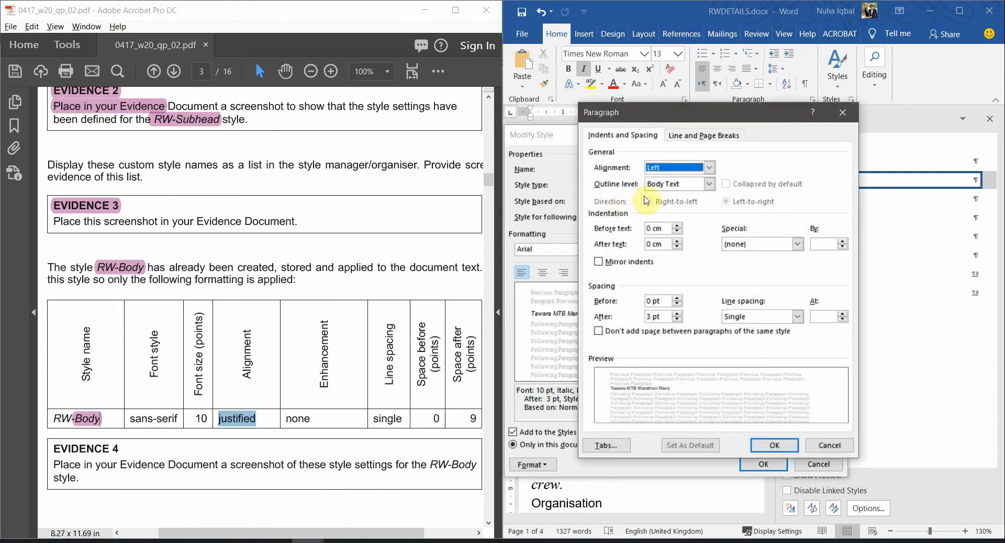
Set the RW-Body style's paragraph alignment to Justified
left_click(671, 171)
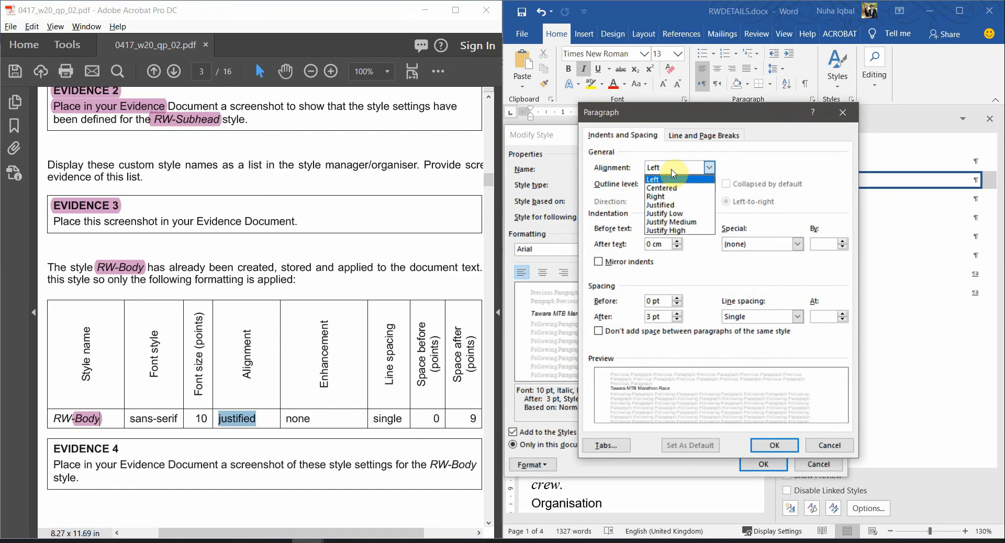
left_click(678, 205)
left_click(774, 446)
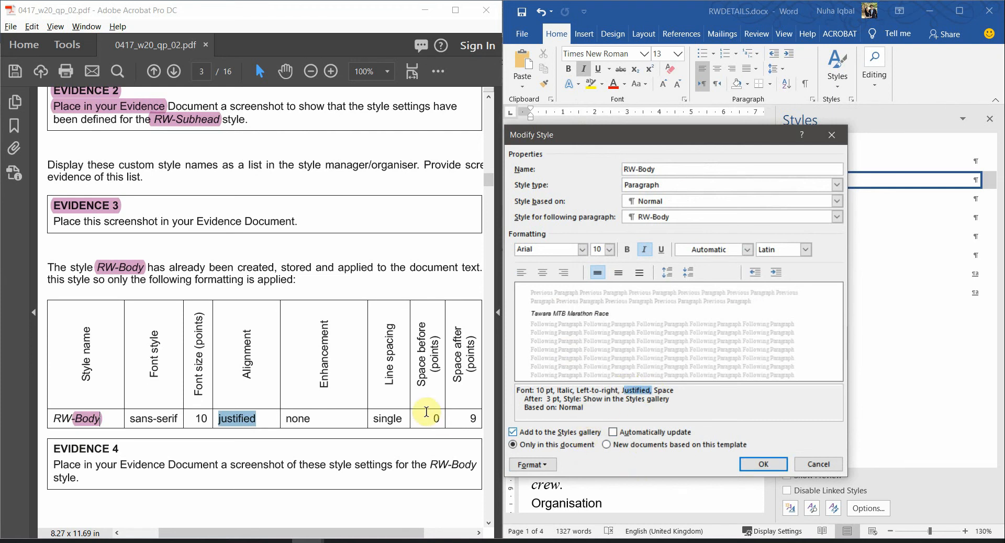
Turn italic off for RW-Body, checking the PDF's no-enhancement, single-spacing and 0 pt before requirements
double_click(298, 419)
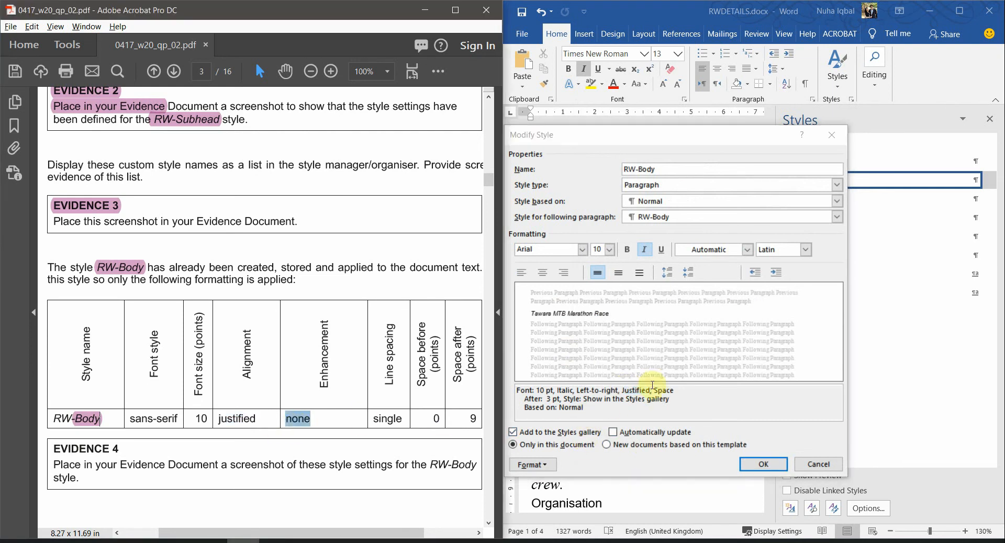
left_click(647, 256)
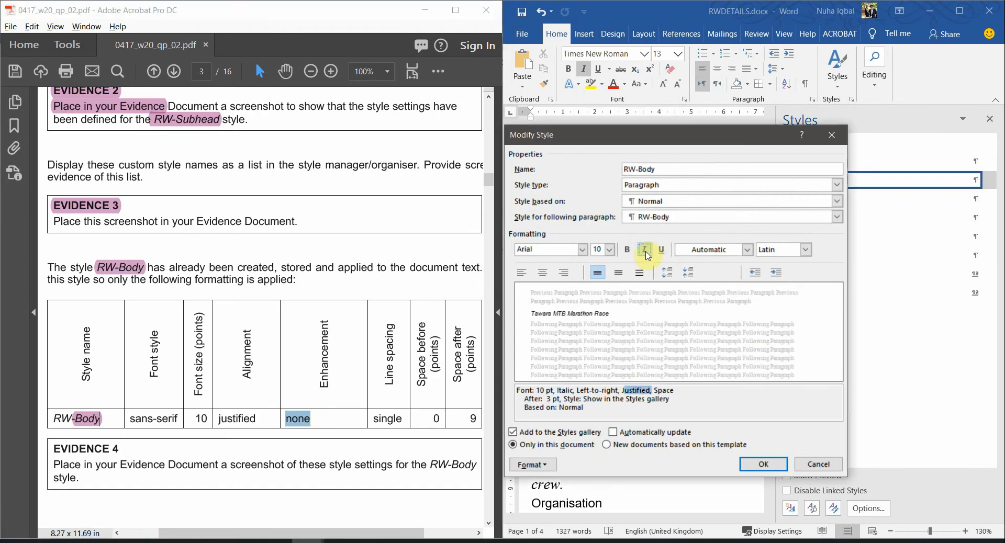
left_click(648, 256)
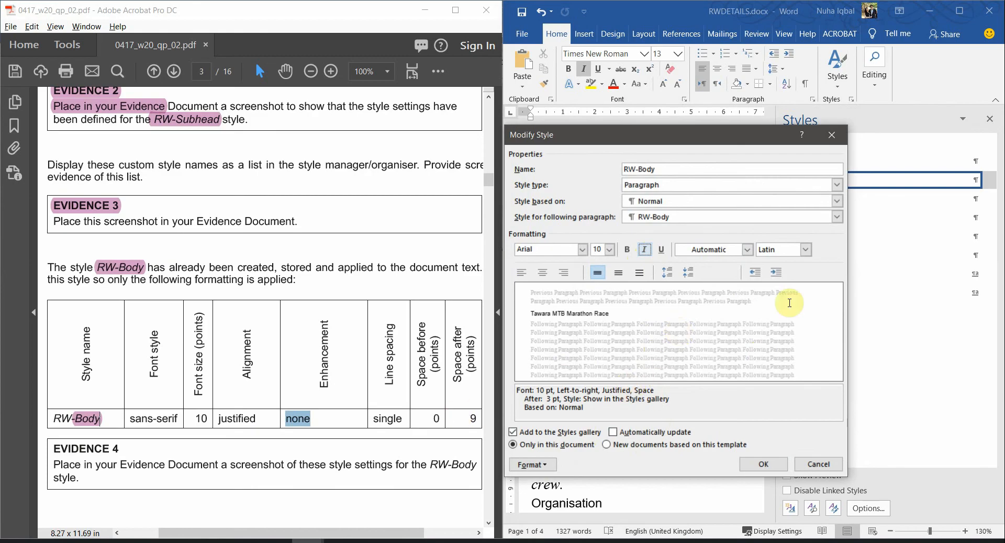
left_click(645, 250)
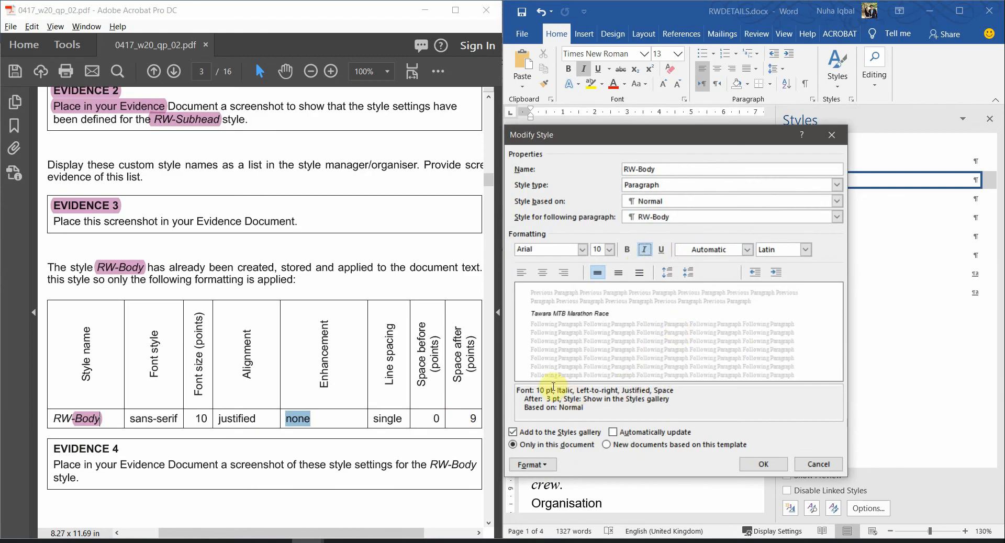
left_click(647, 250)
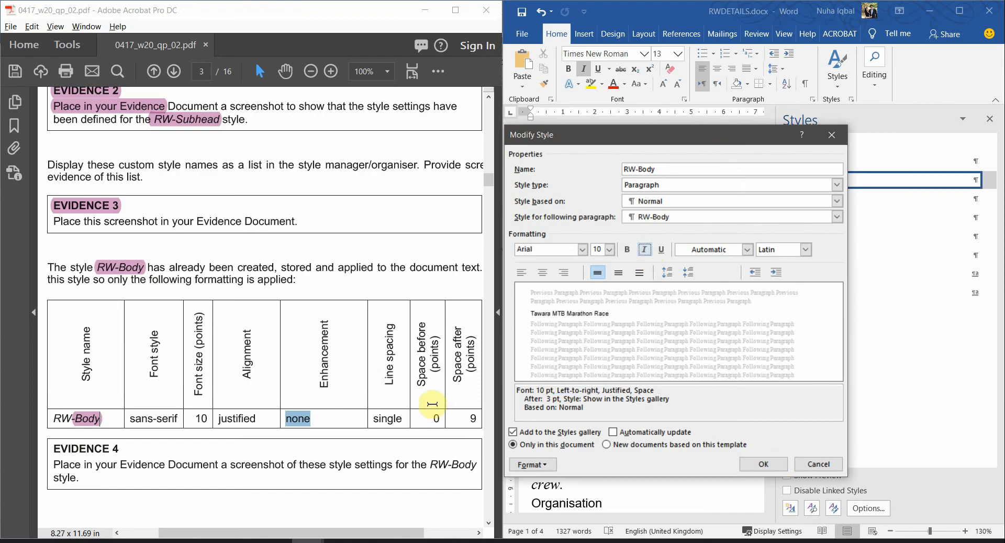
double_click(387, 419)
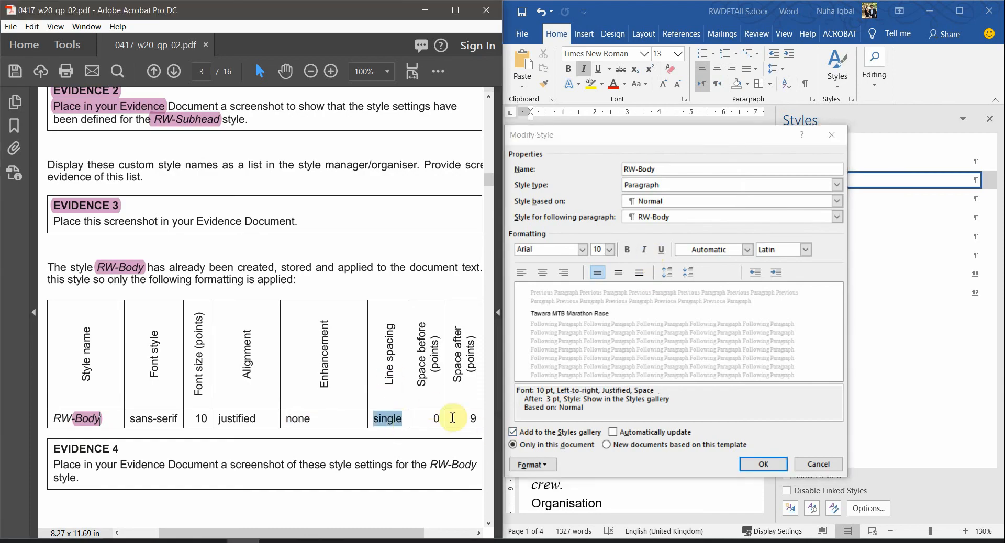
left_click_drag(443, 418, 430, 413)
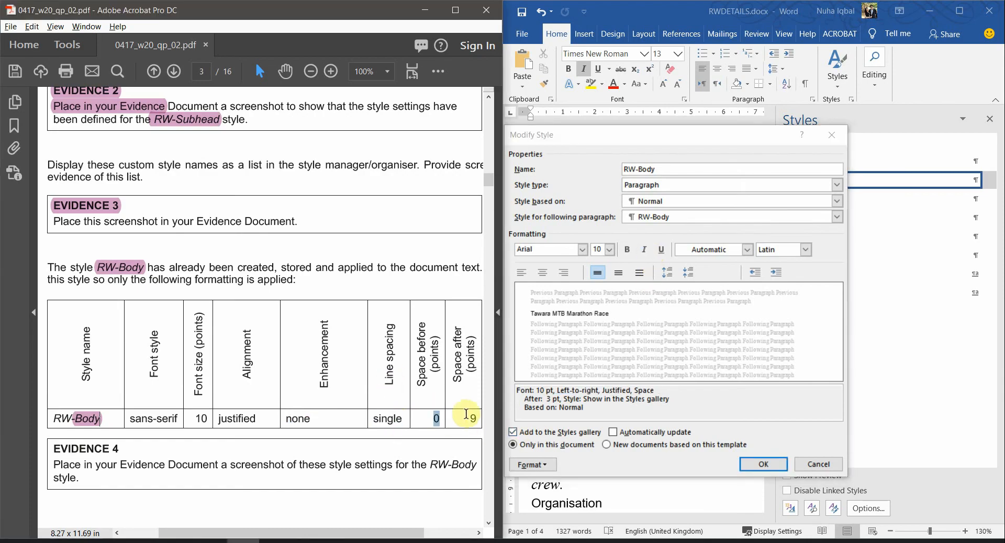
Set RW-Body paragraph spacing to 0 pt before, 9 pt after and single line spacing
left_click(550, 465)
left_click(533, 465)
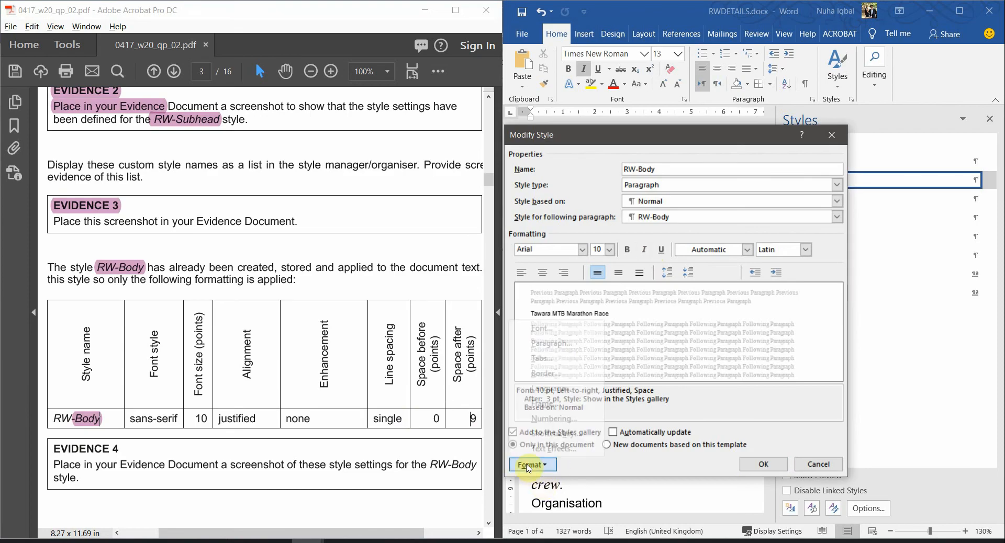
left_click(576, 342)
left_click(665, 302)
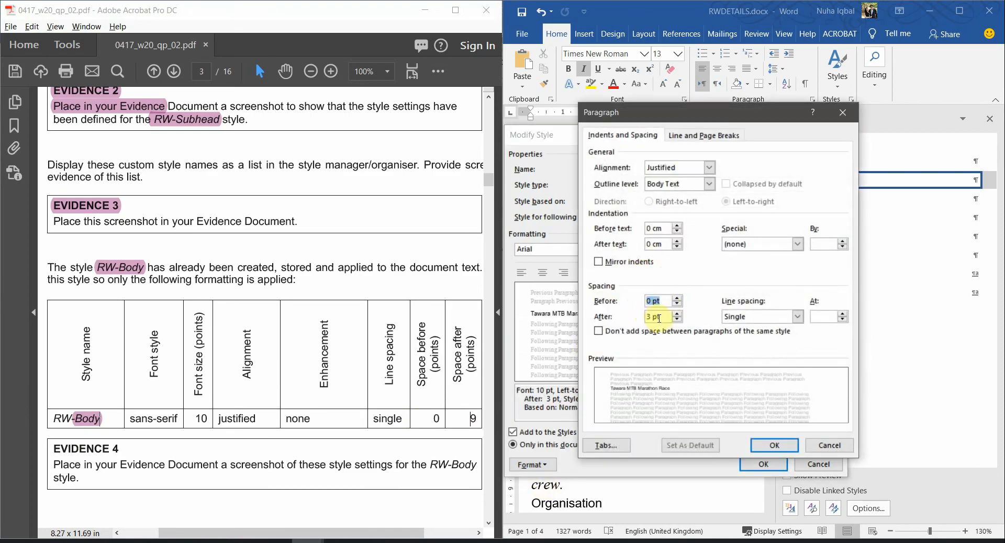
double_click(651, 318)
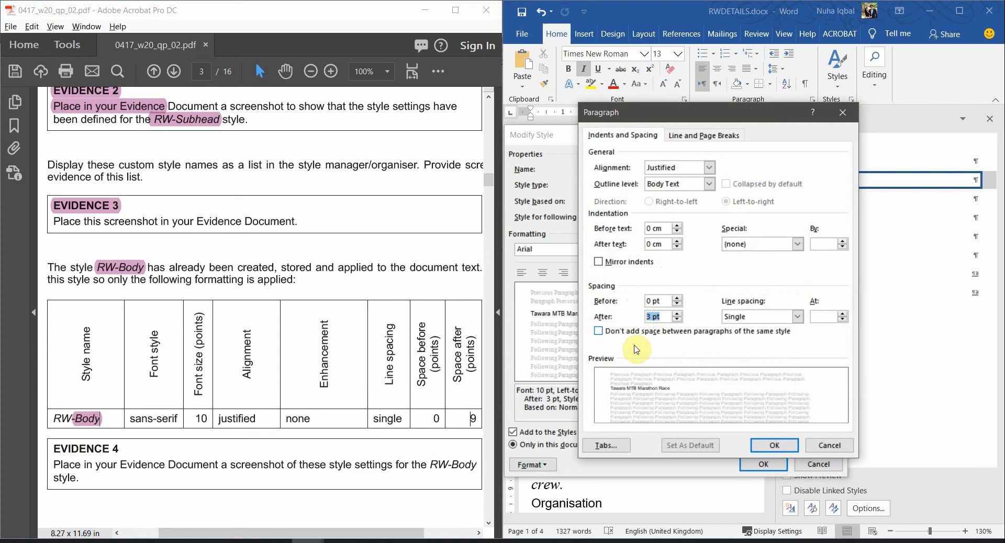
left_click(678, 314)
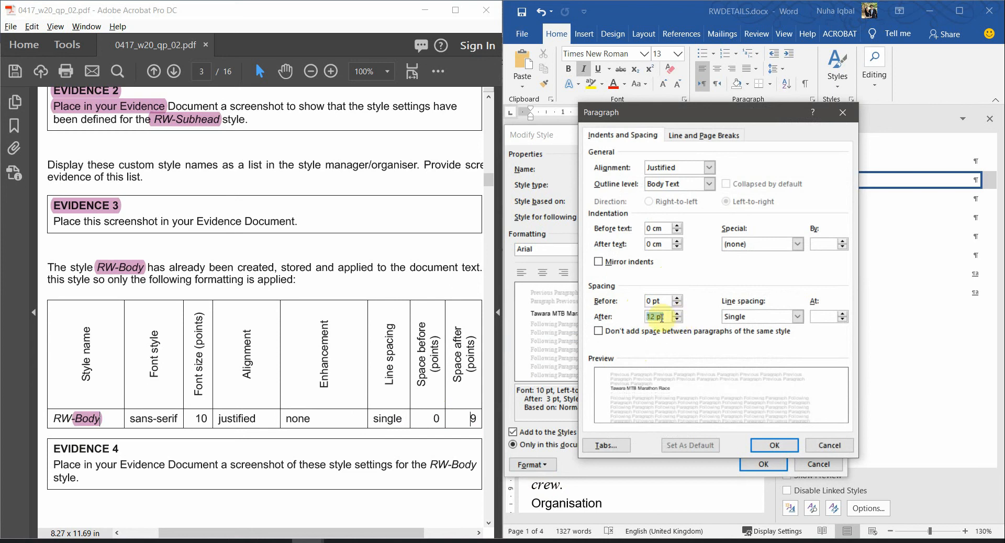
type("9")
left_click(657, 301)
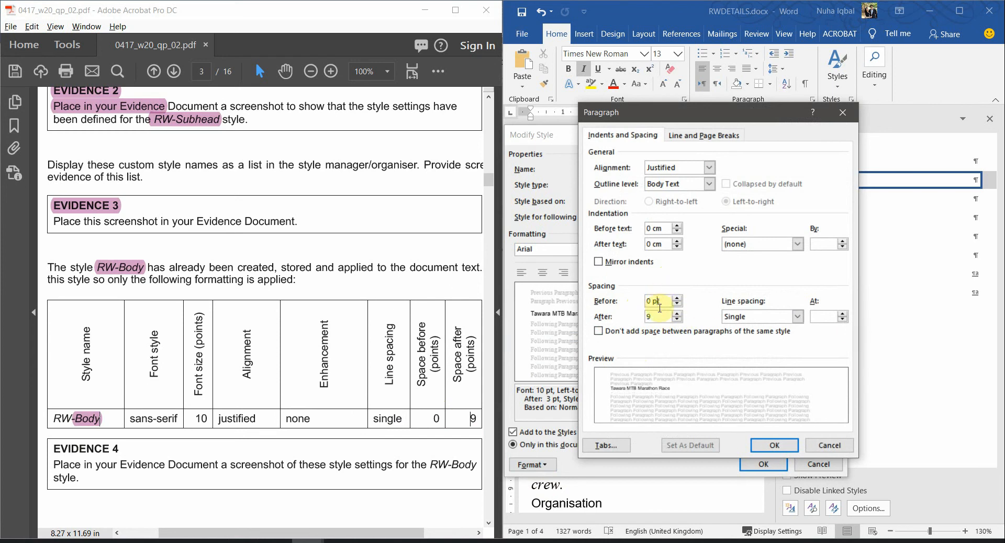
left_click(753, 320)
left_click(756, 328)
left_click(774, 446)
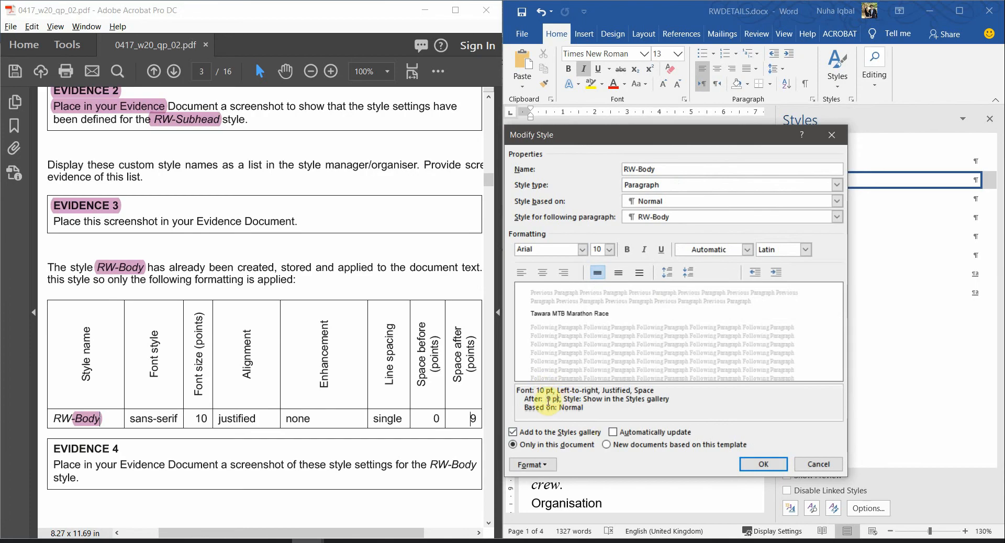
Save the changes to the RW-Body style
left_click(763, 465)
scroll(347, 416, "down", 2)
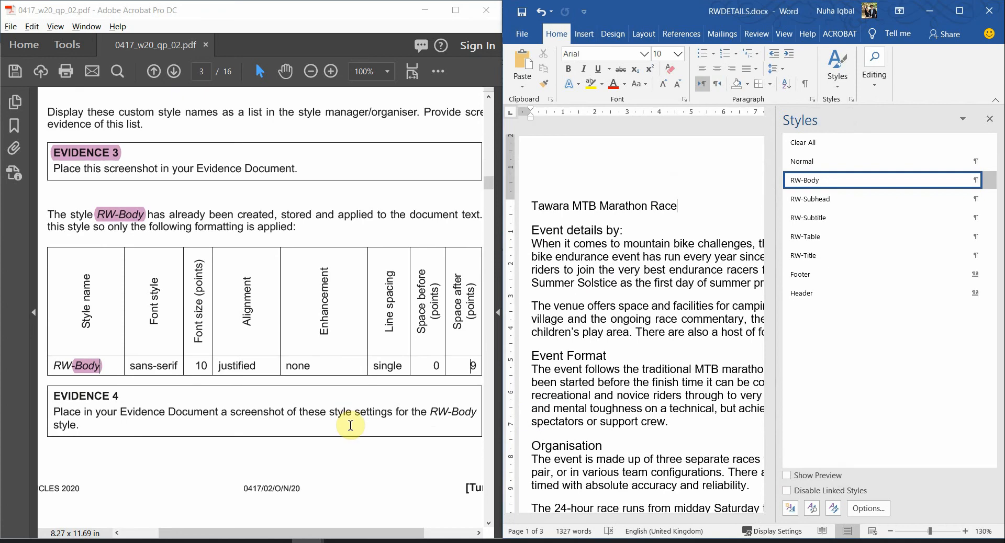
scroll(351, 425, "down", 1)
scroll(94, 395, "up", 1)
Highlight the task 6 EVIDENCE 4 heading in pink and select its style settings wording
left_click(457, 10)
scroll(415, 425, "up", 2)
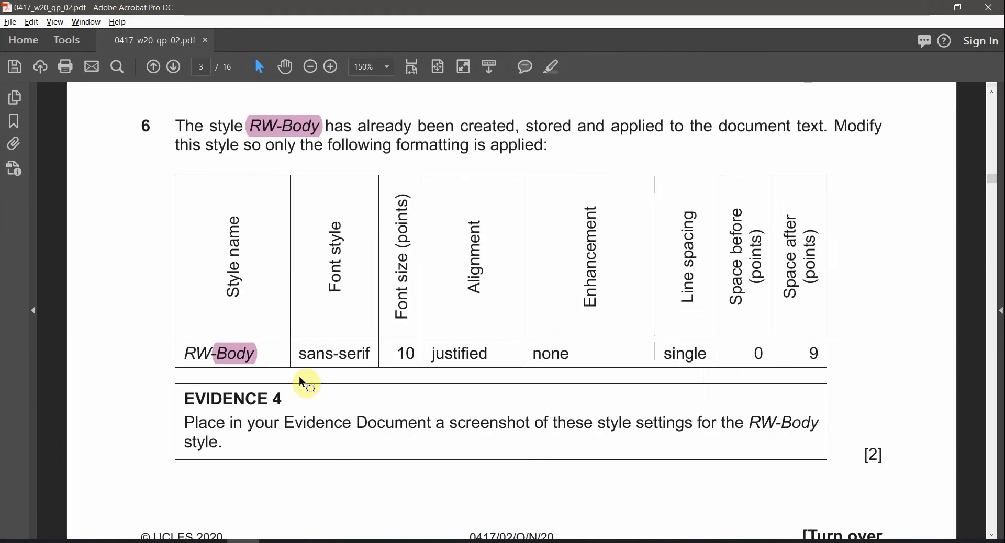
triple_click(256, 398)
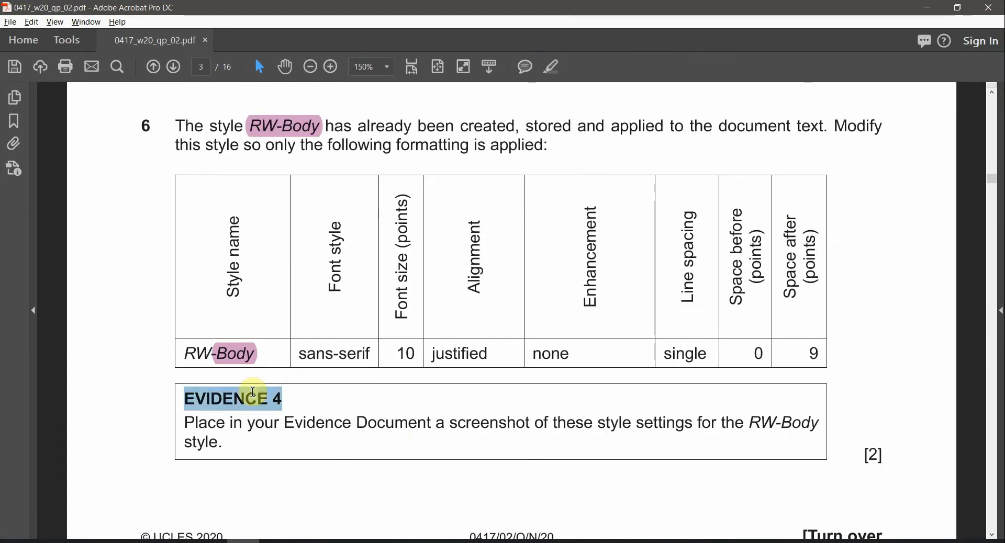
left_click(553, 68)
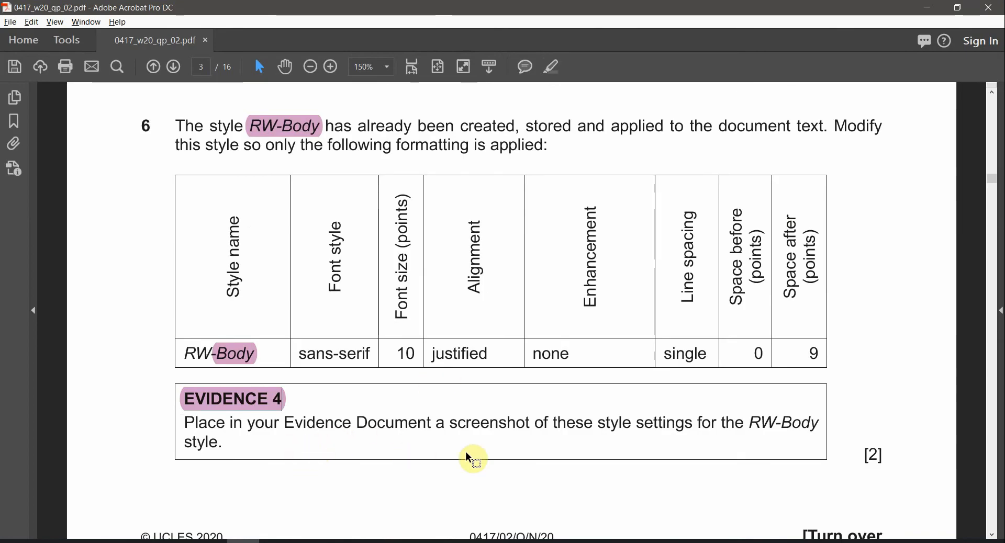
left_click_drag(599, 423, 740, 419)
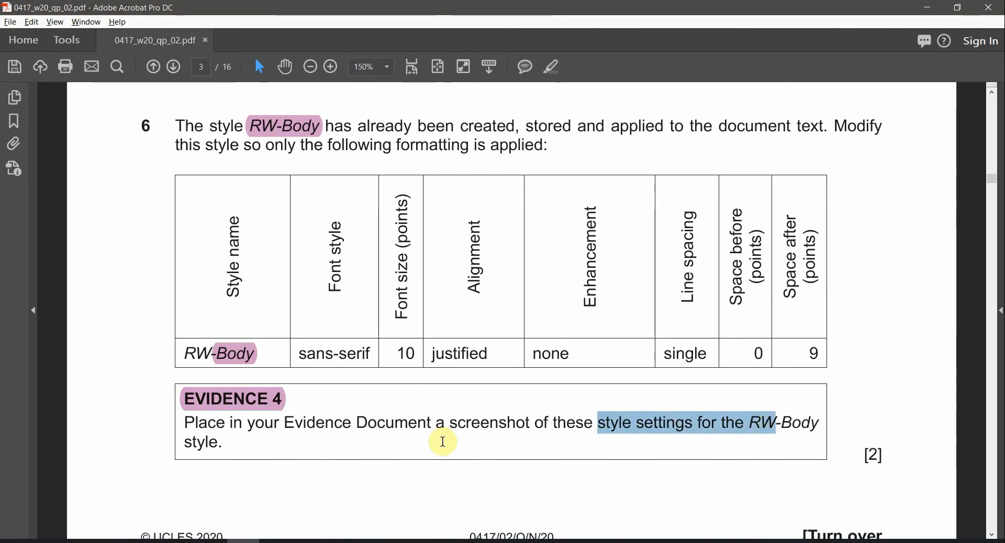
Open the RW-Body Modify Style dialog in the maximized RWDETAILS document
mouse_move(309, 540)
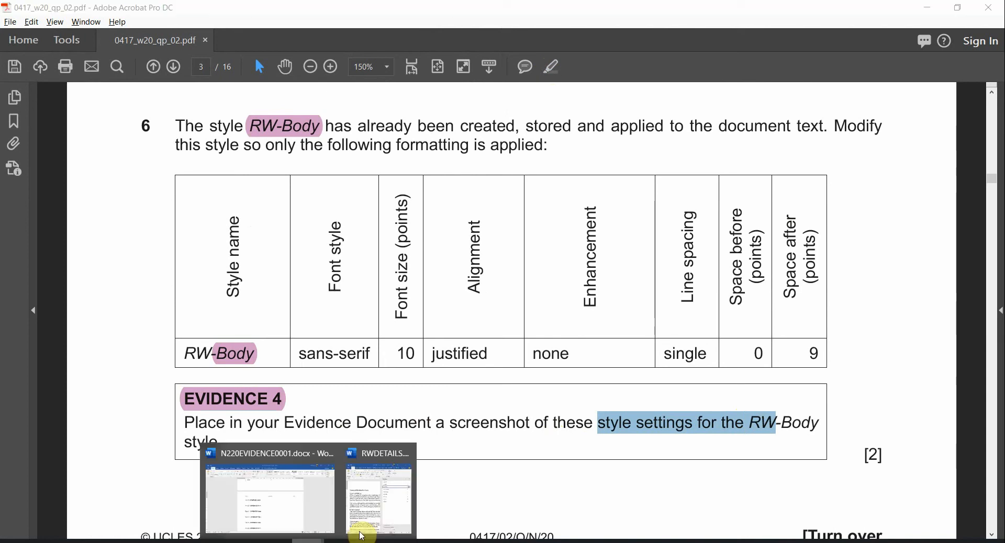
left_click(381, 521)
left_click(966, 20)
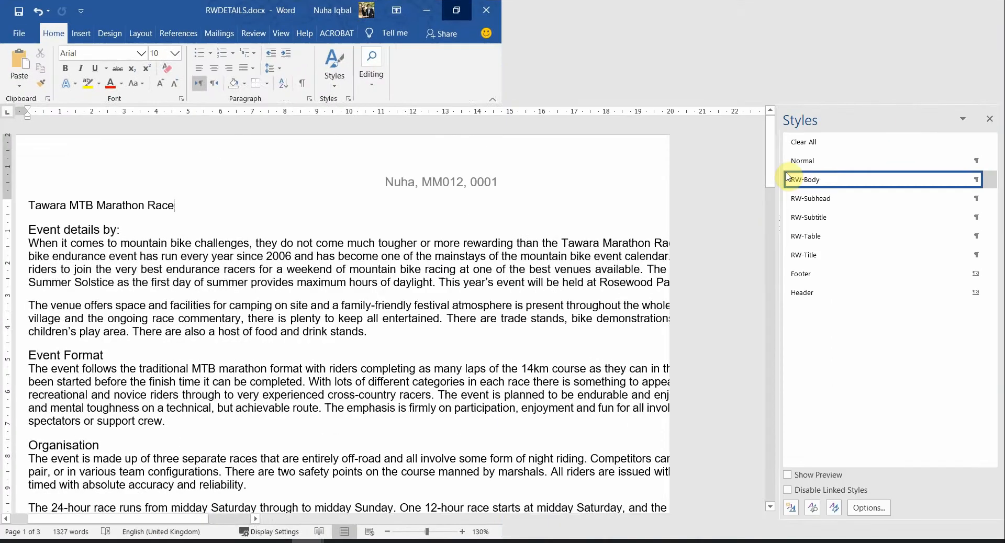
right_click(828, 182)
left_click(848, 212)
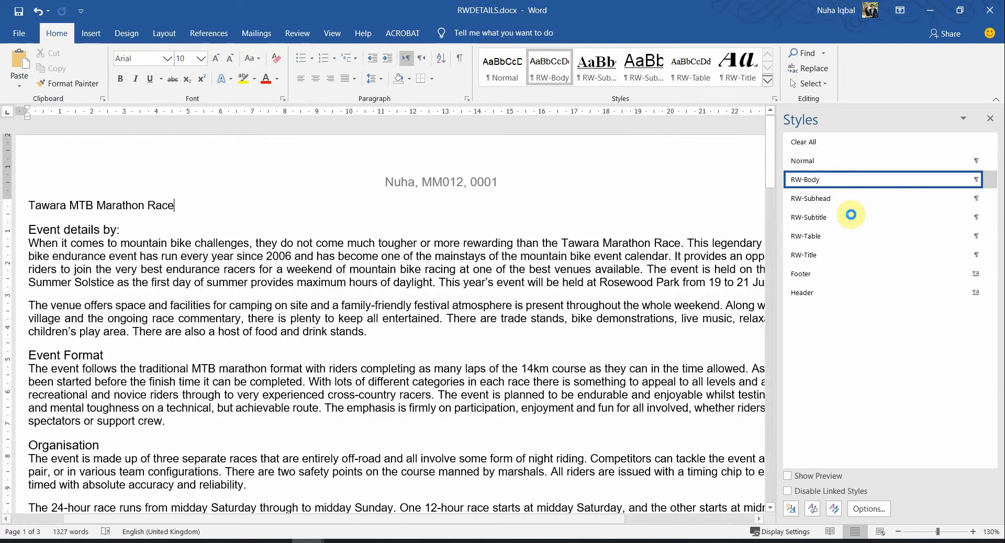
left_click_drag(589, 135, 284, 115)
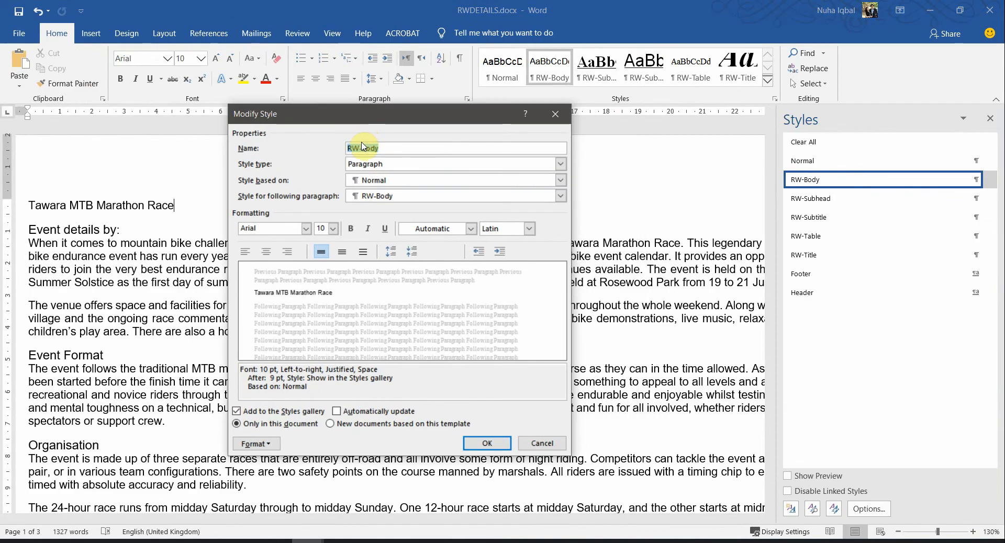
Snip the RW-Body Modify Style dialog, then close it unchanged
key("super+shift+s")
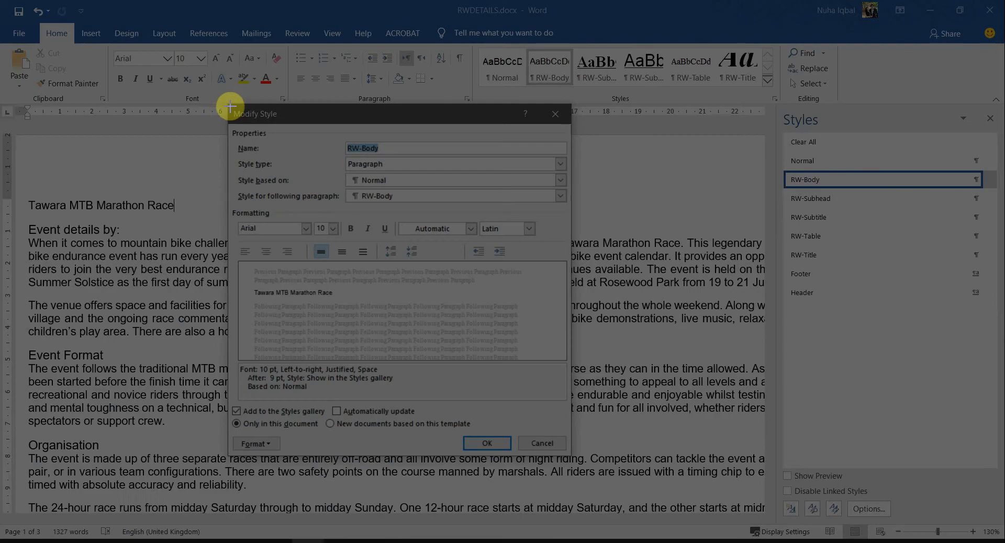
left_click_drag(230, 107, 573, 454)
left_click(486, 444)
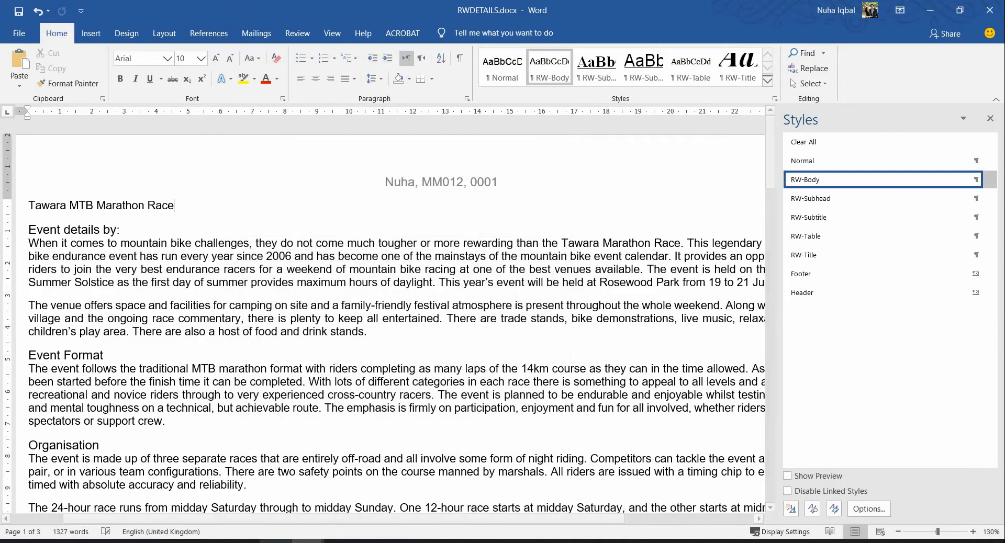
left_click(245, 542)
left_click(313, 541)
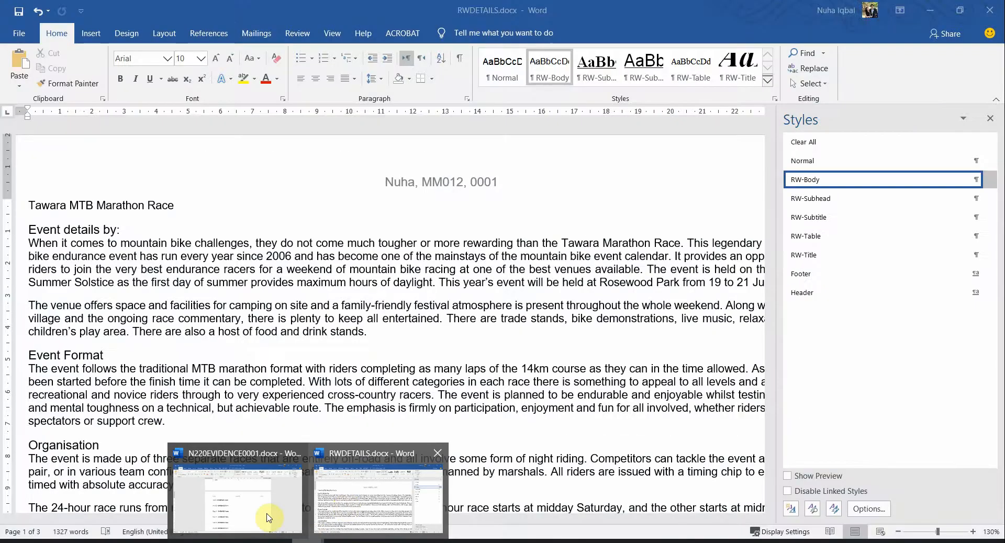
Paste the RW-Body settings screenshot under Step 6 in N220EVIDENCE0001 and shrink it to fit
left_click(246, 499)
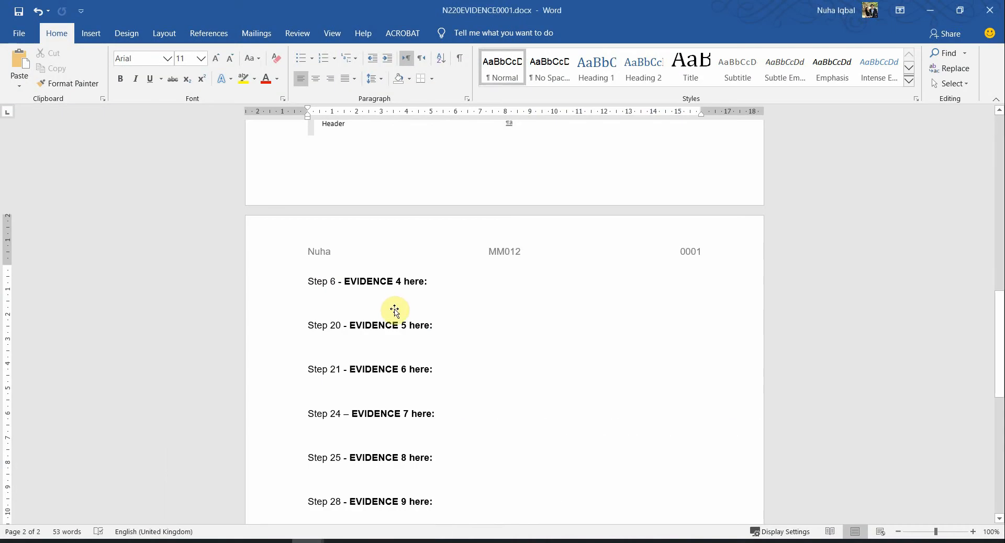
key("ctrl+v")
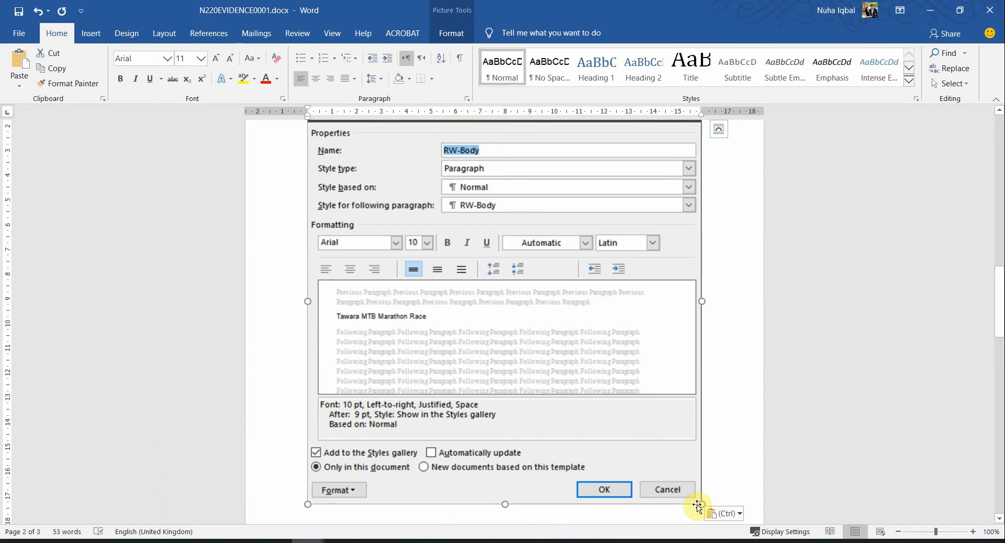
left_click_drag(701, 504, 652, 444)
scroll(687, 455, "up", 20)
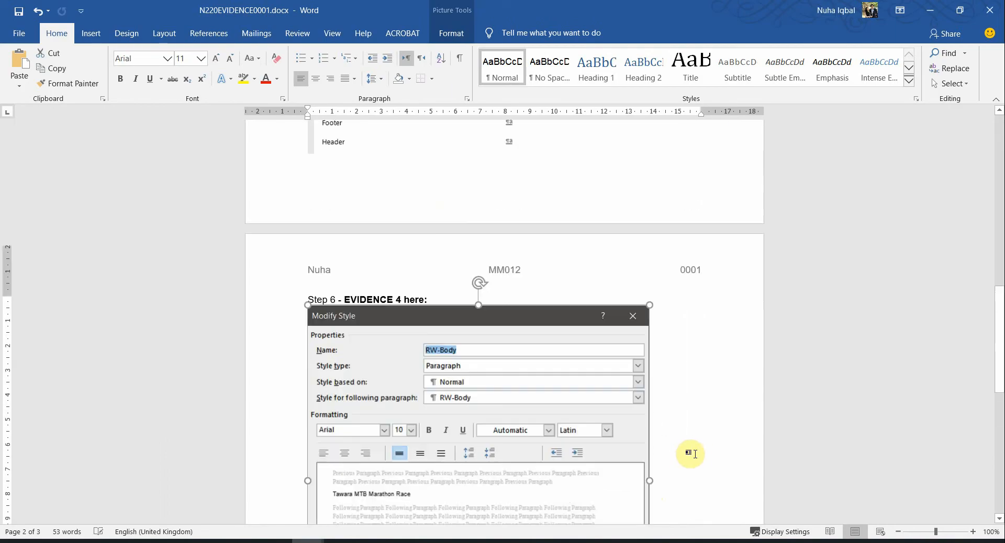
scroll(690, 454, "down", 10)
scroll(691, 454, "down", 10)
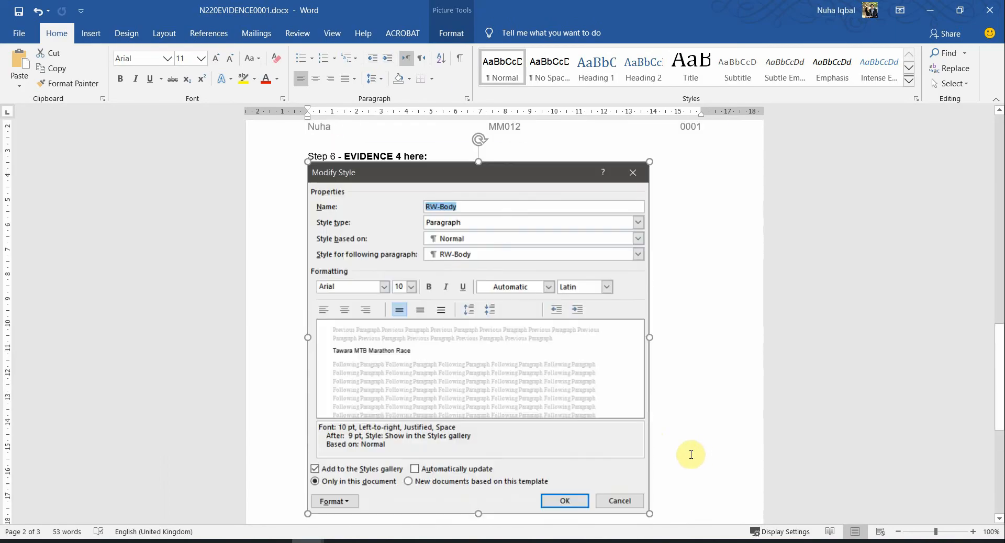
left_click_drag(651, 450, 619, 425)
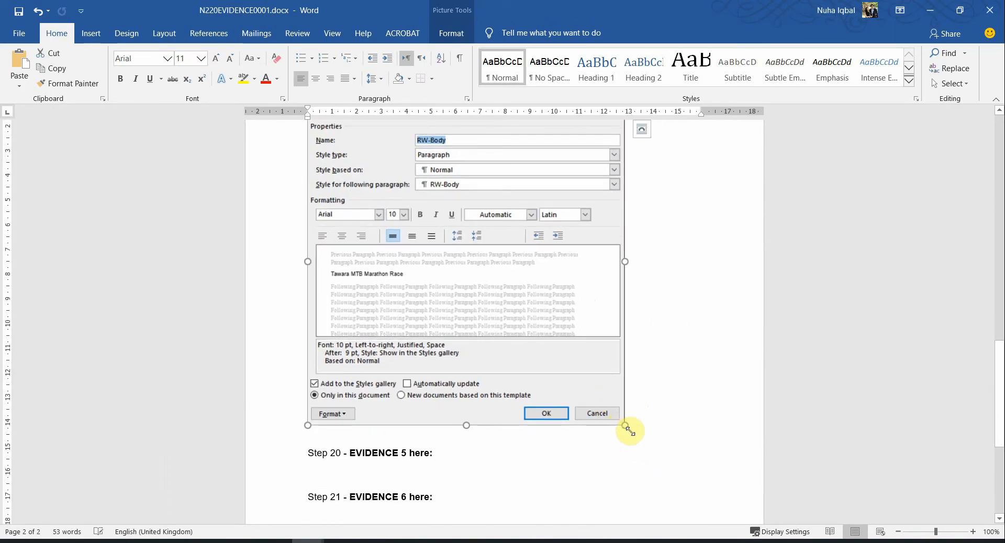
scroll(643, 457, "down", 3)
key("alt+Tab")
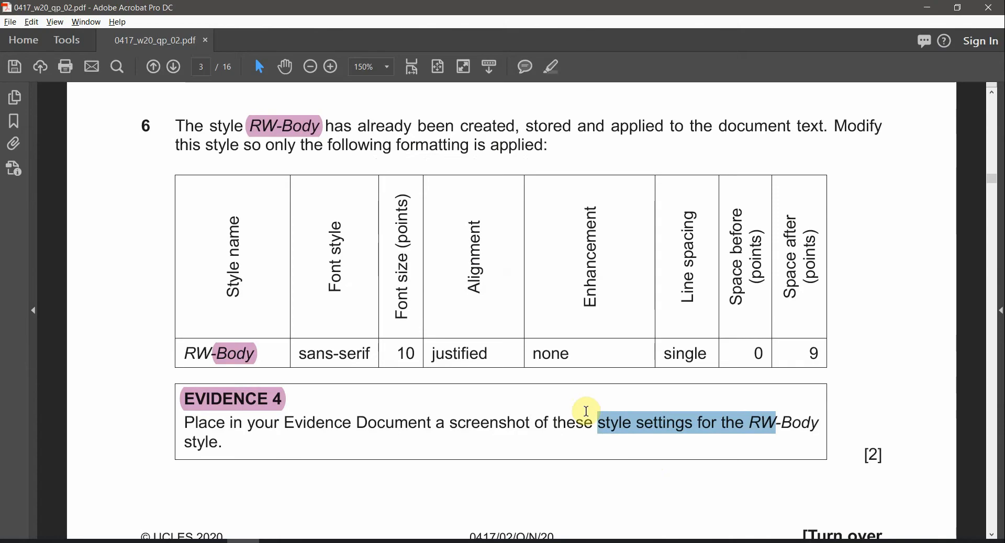
Highlight RW-Title in question 7 in pink
scroll(516, 377, "down", 10)
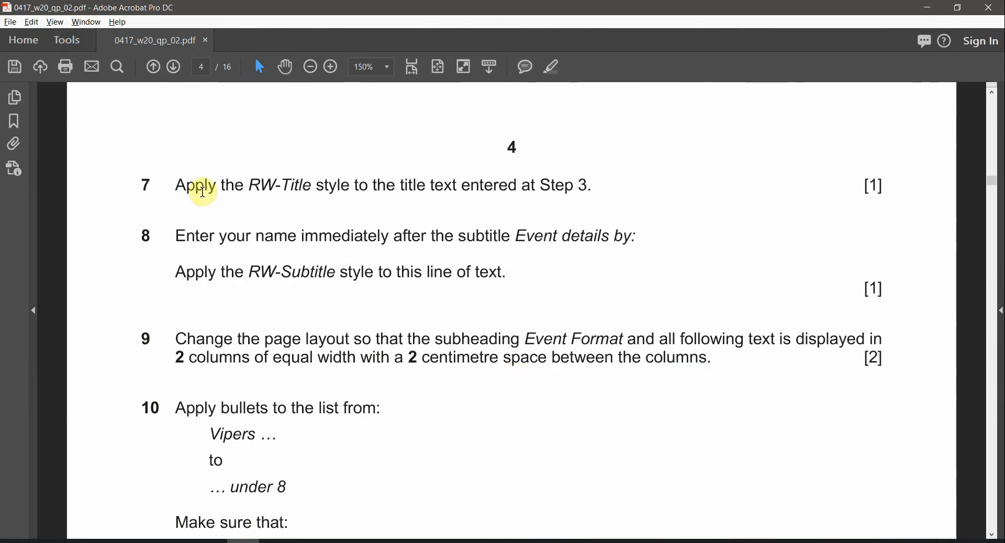
left_click_drag(250, 189, 307, 194)
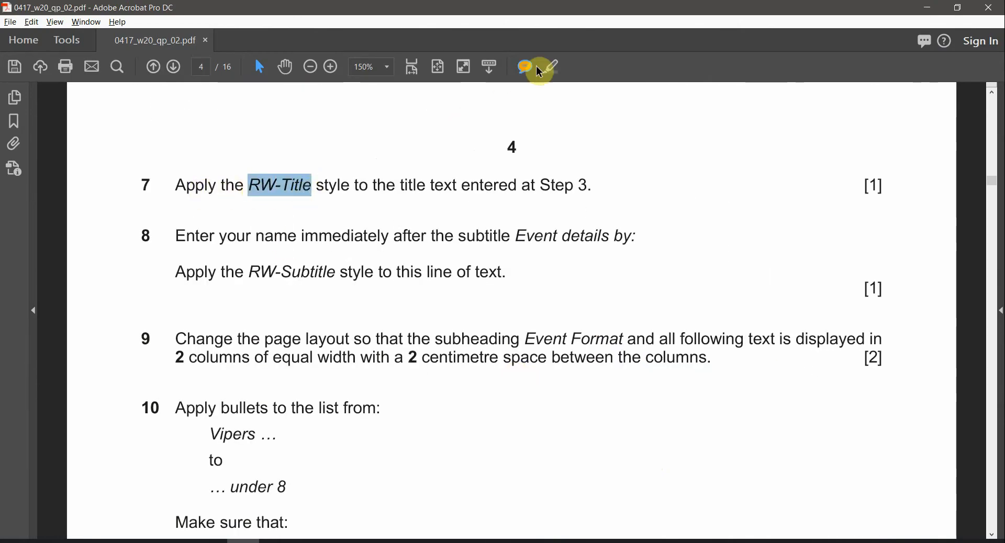
left_click(557, 67)
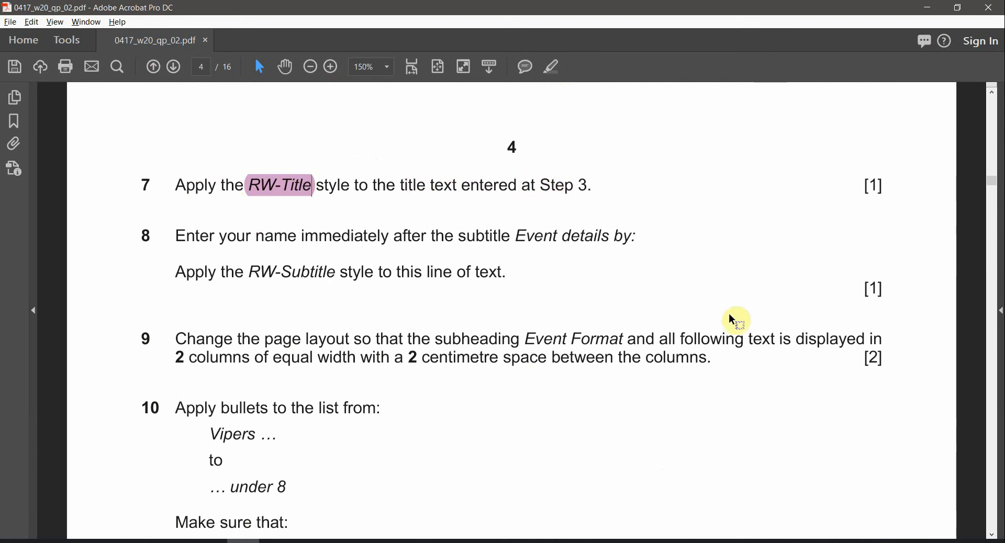
Check the 'Tawara MTB Marathon Race' title on page 3, then return to page 4
left_click(997, 128)
left_click(996, 128)
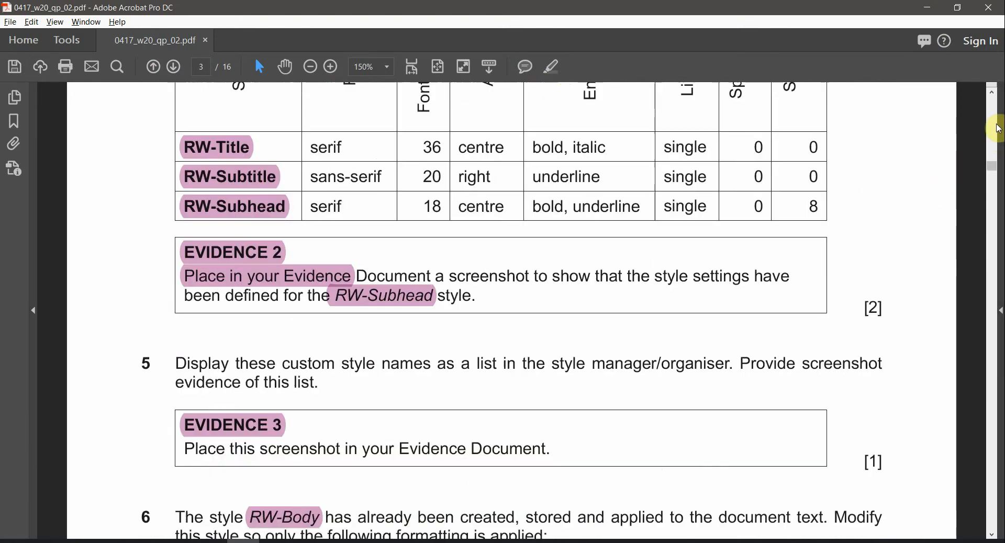
left_click(997, 128)
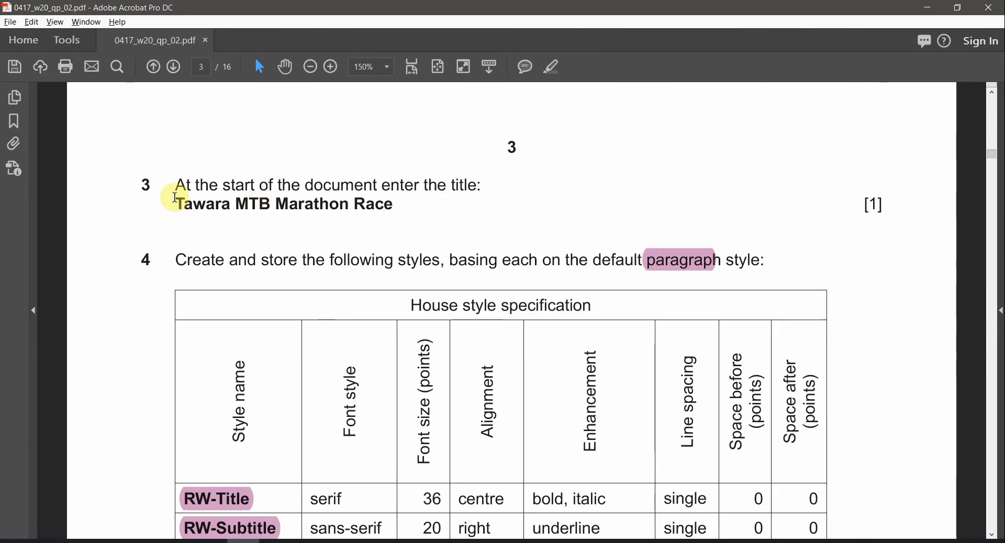
left_click_drag(173, 197, 370, 204)
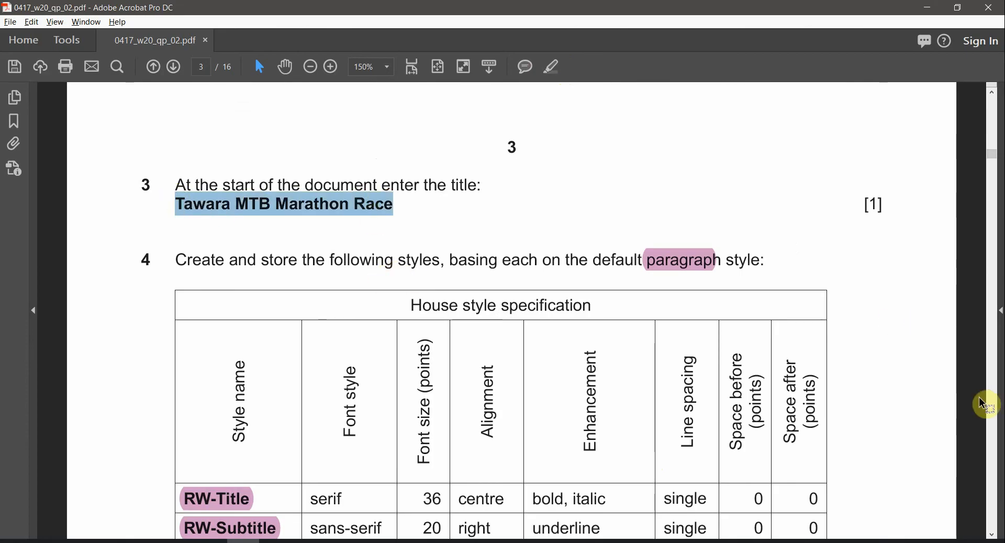
left_click(992, 409)
left_click(992, 408)
left_click(992, 408)
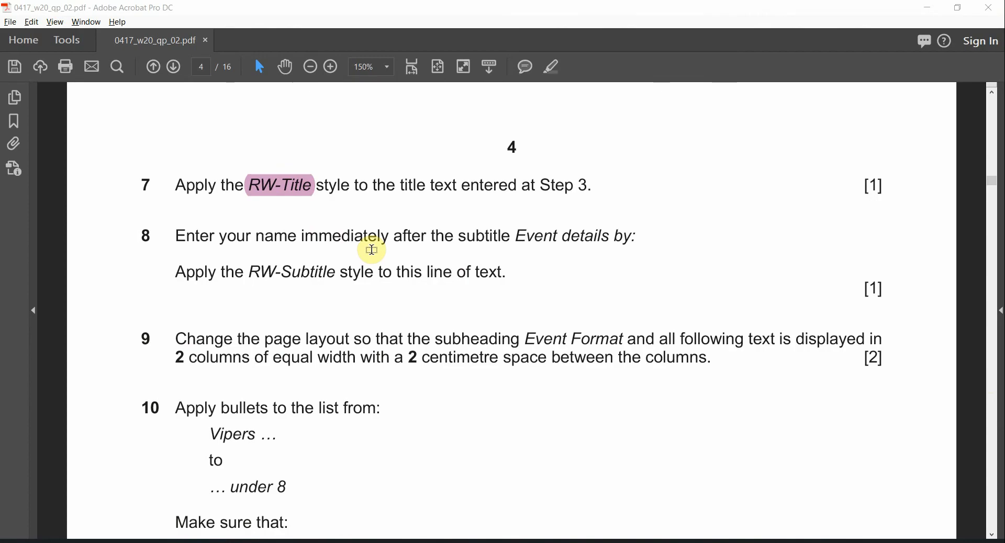
key("alt+Tab")
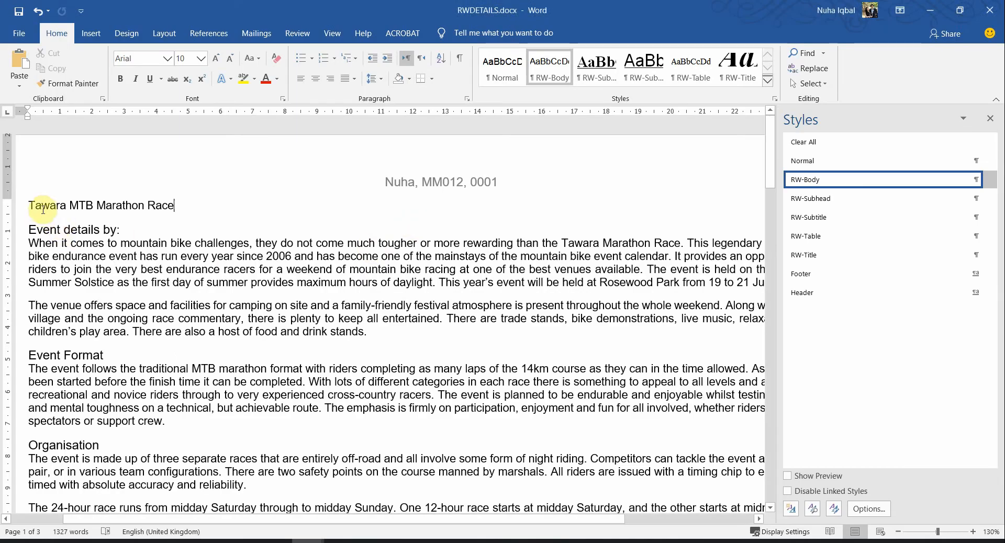
Apply RW-Title to the 'Tawara MTB Marathon Race' title and save RWDETAILS
scroll(42, 210, "down", 2)
left_click_drag(47, 191, 178, 195)
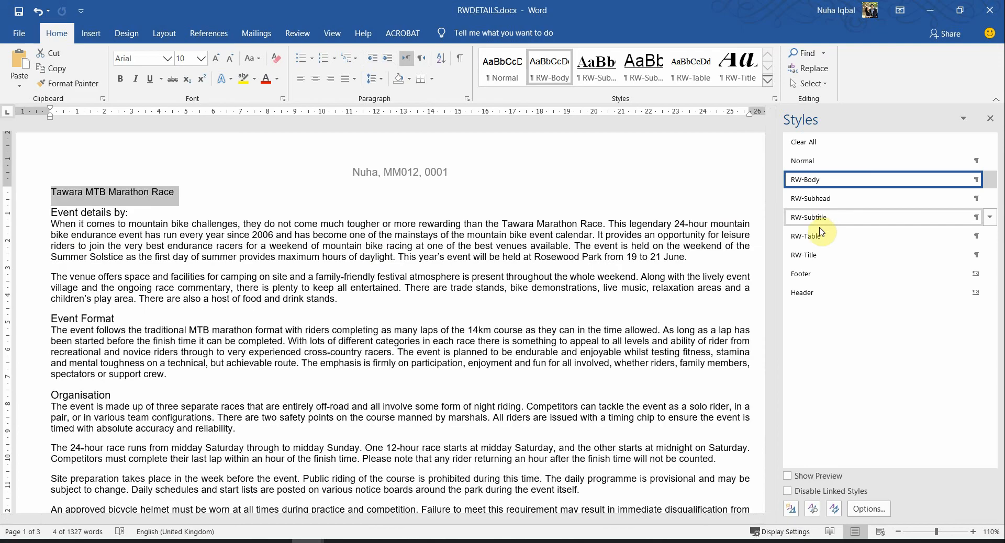
left_click(821, 255)
left_click(563, 362)
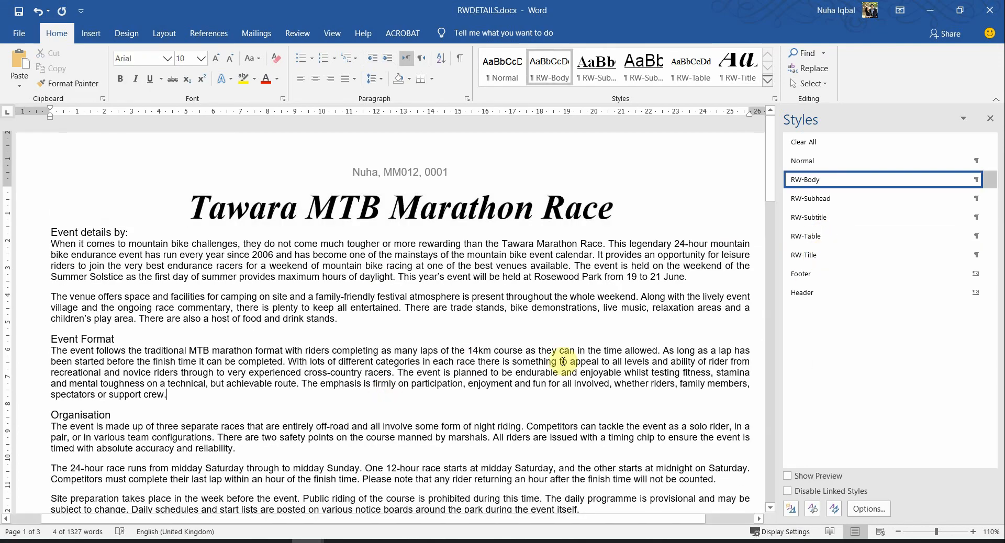
scroll(564, 361, "down", 4)
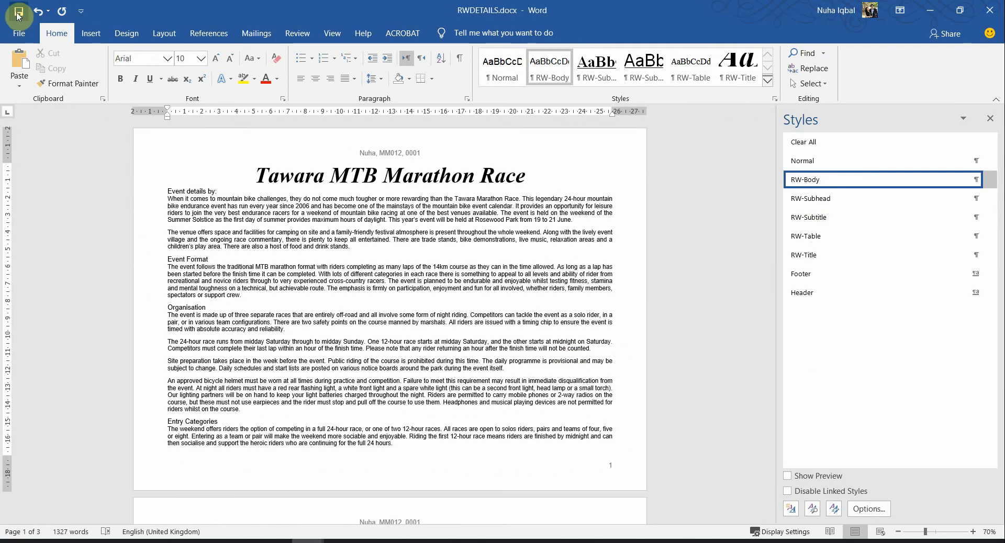
left_click(18, 15)
Minimize the N220EVIDENCE0001 document and switch to the question paper PDF
mouse_move(330, 524)
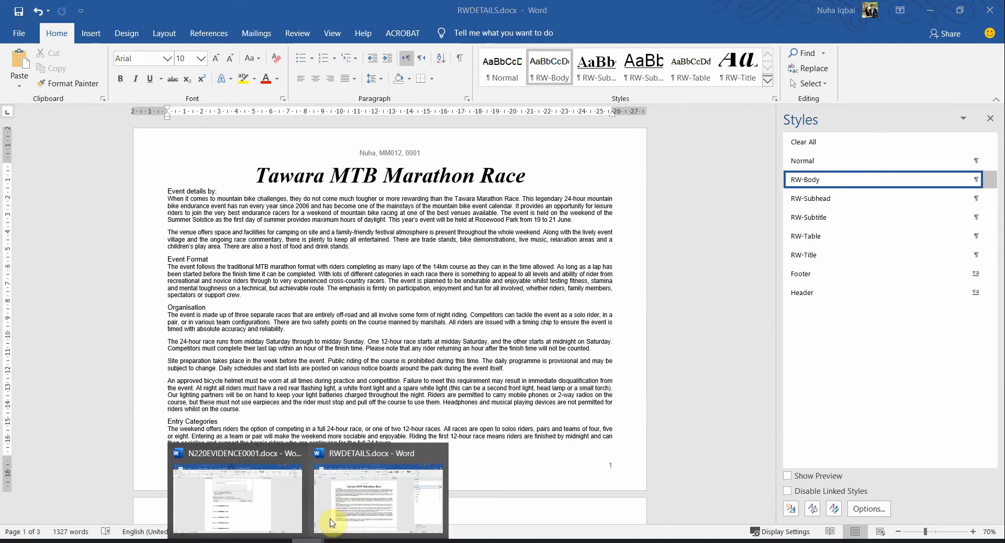
left_click(345, 508)
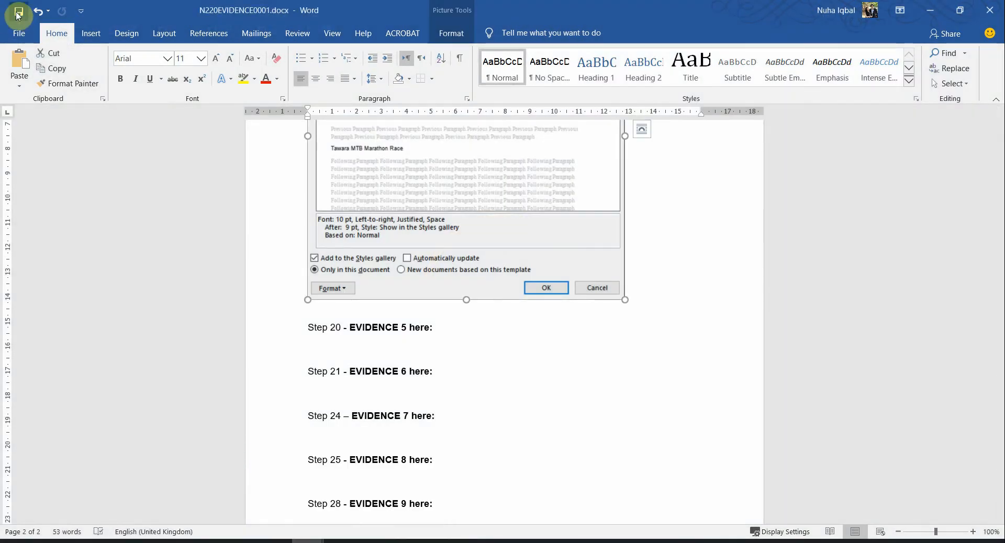
left_click(929, 11)
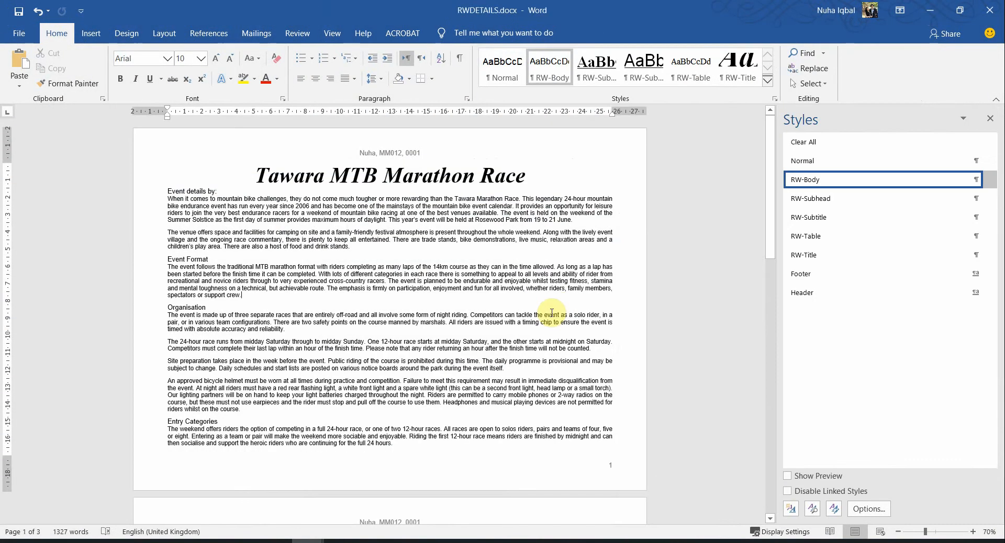
key("alt+Tab")
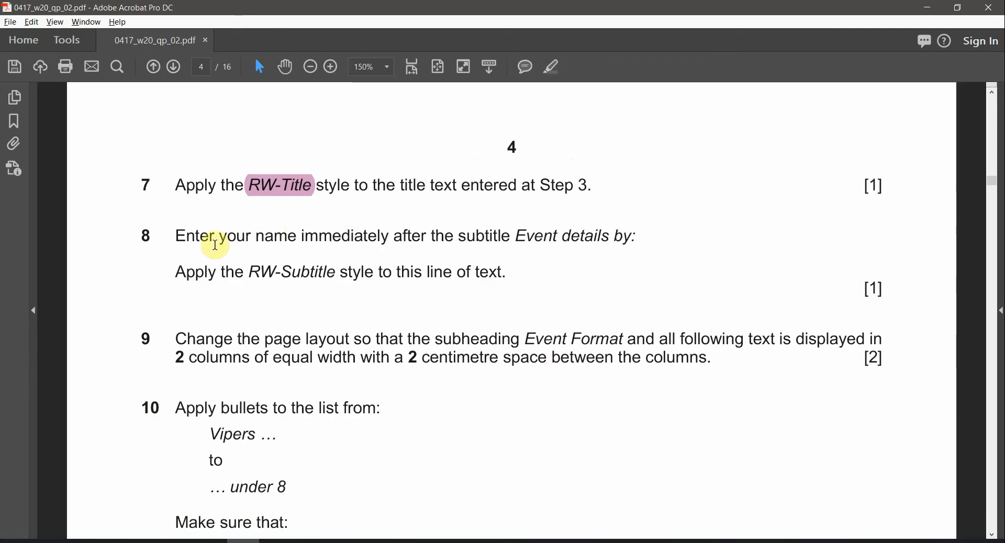
Compare the step 8 subtitle wording with Word's 'Event details by:' line
left_click_drag(348, 245, 498, 240)
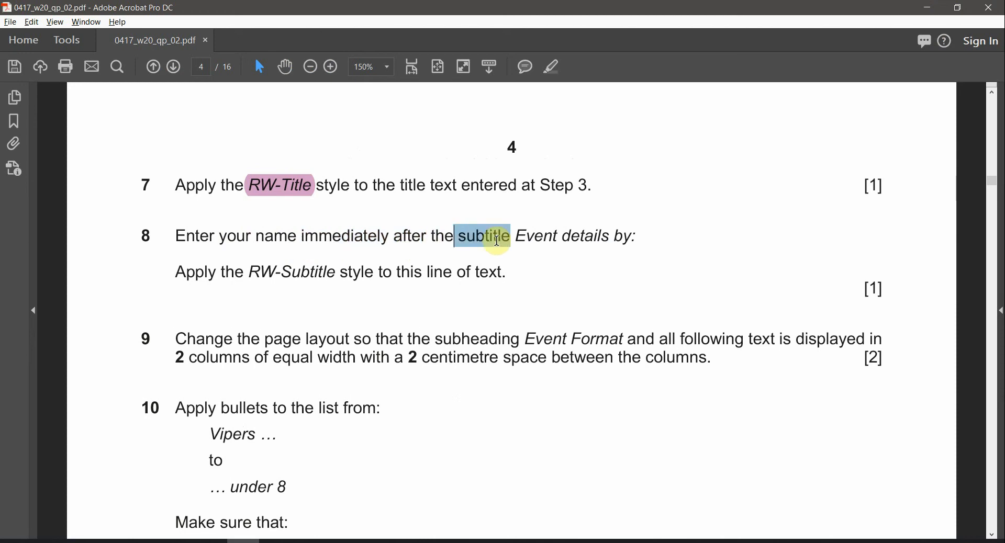
left_click(552, 242)
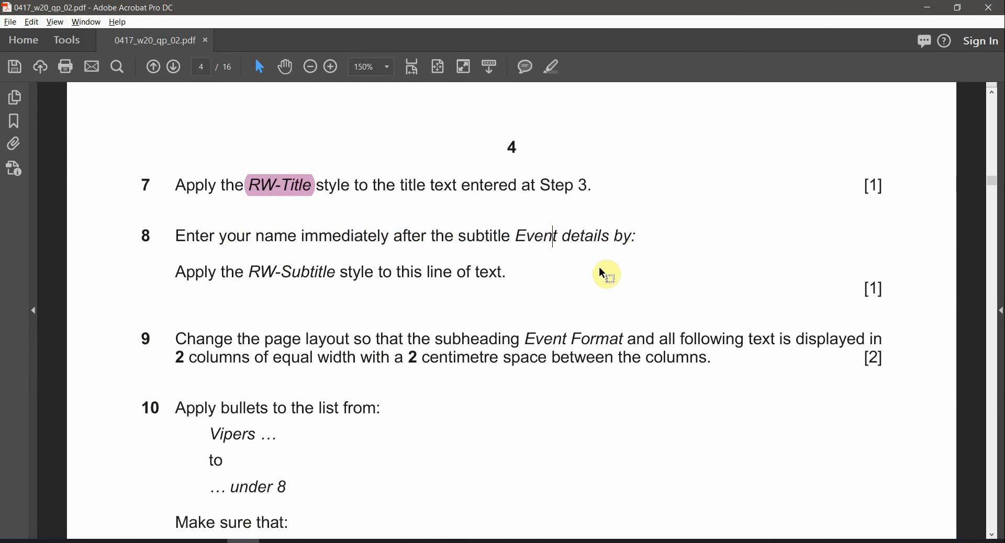
key("alt+Tab")
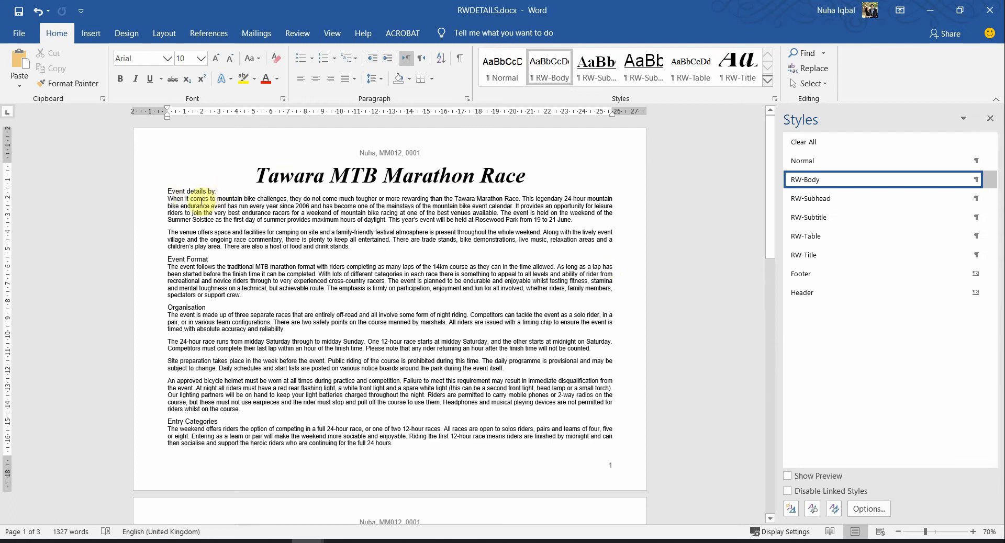
scroll(202, 201, "up", 6)
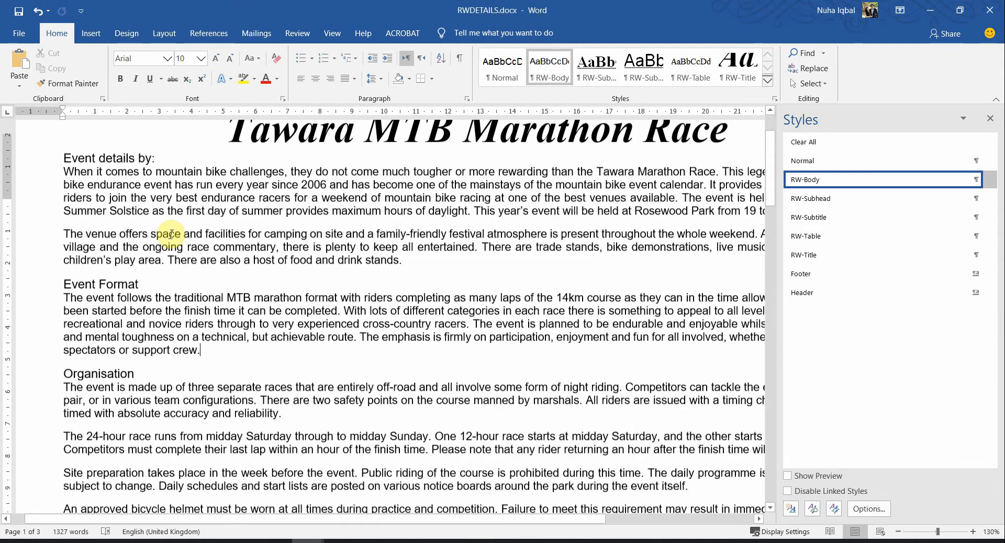
scroll(171, 234, "up", 3)
triple_click(102, 252)
left_click(231, 313)
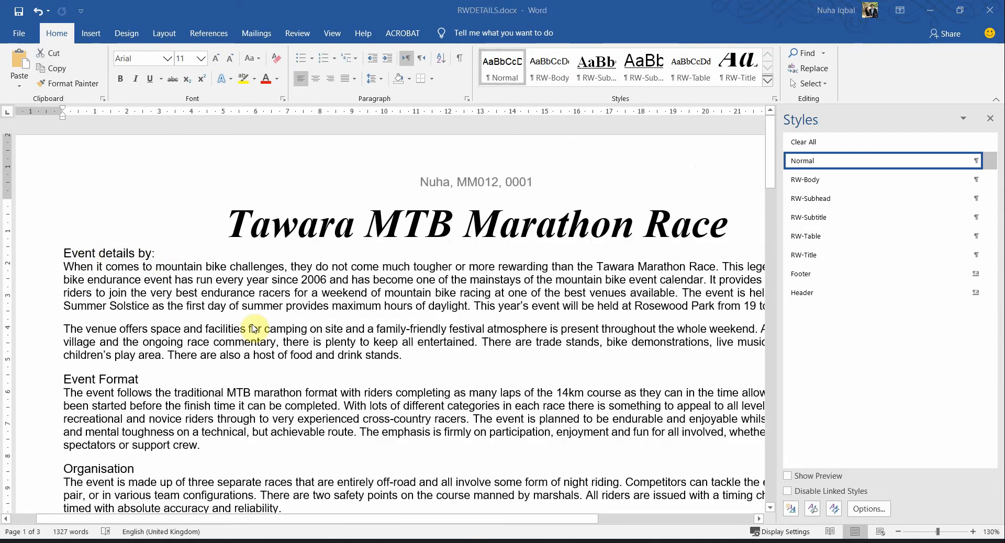
key("alt+Tab")
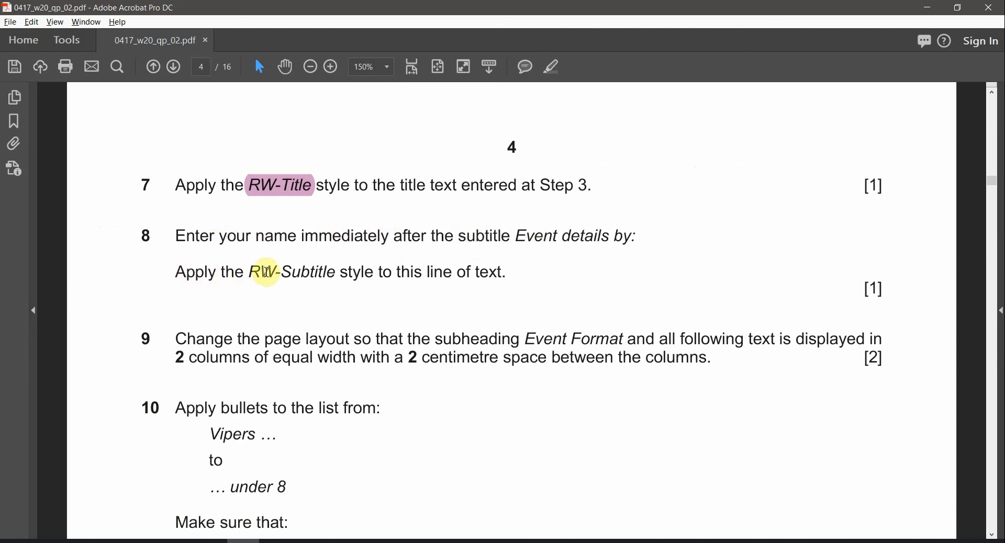
Highlight the RW-Subtitle style name in step 8 in pink
left_click_drag(253, 272, 322, 273)
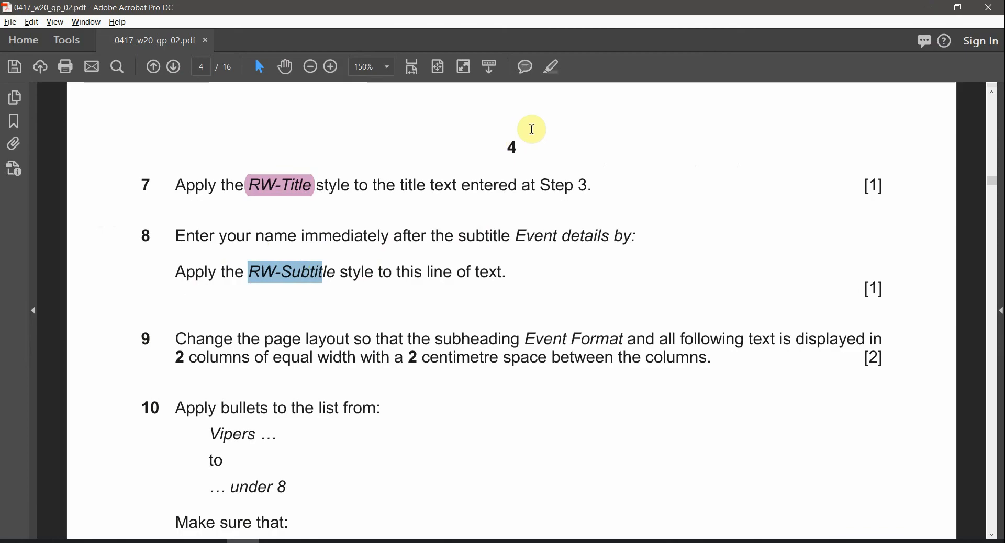
left_click(555, 69)
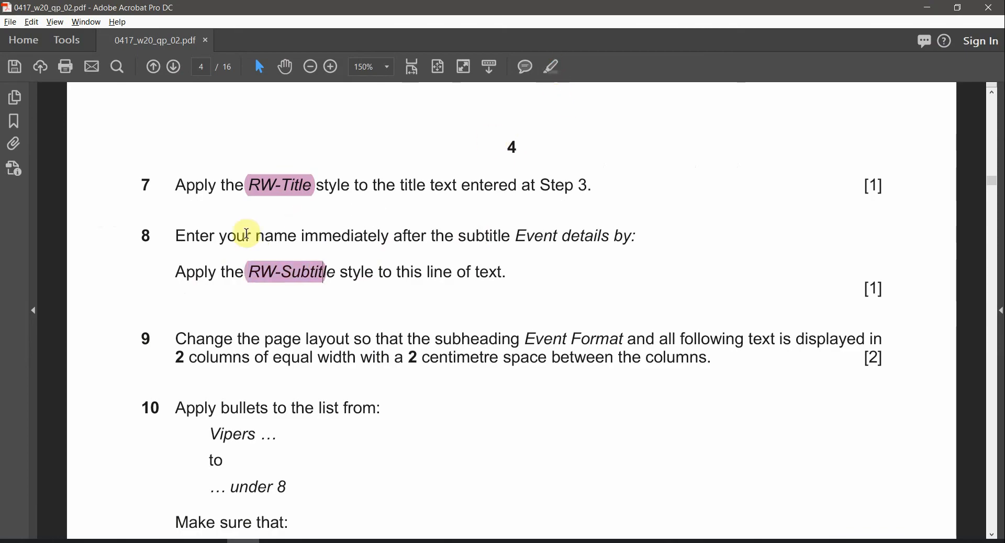
key("alt+Tab")
Select the 'Event details by:' line and give it the RW-Subtitle style
left_click(173, 254)
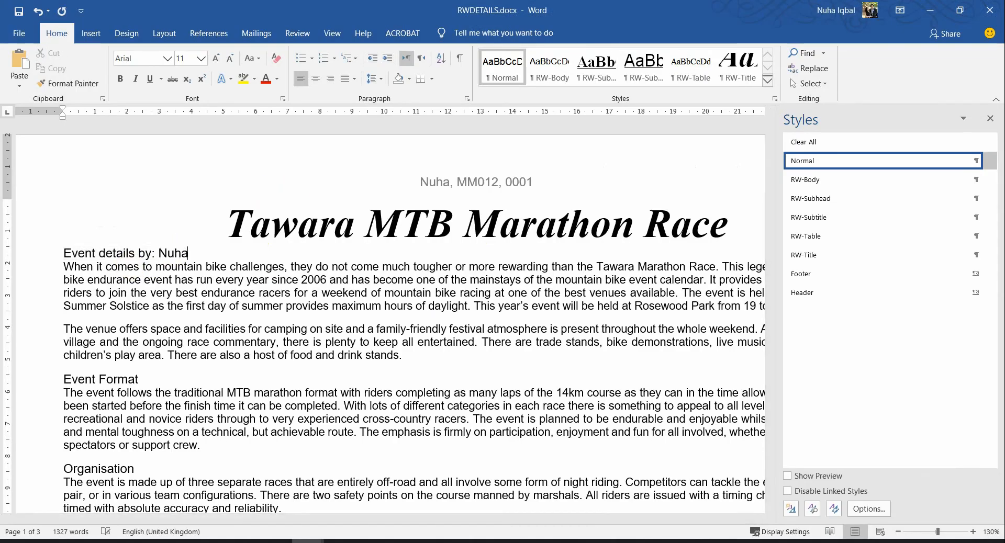
left_click(62, 257)
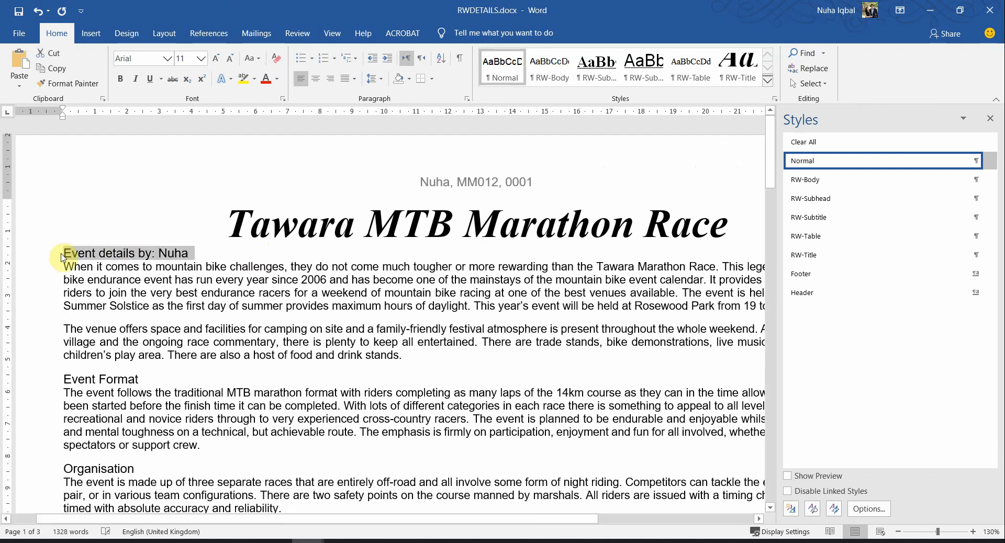
key("alt+Tab")
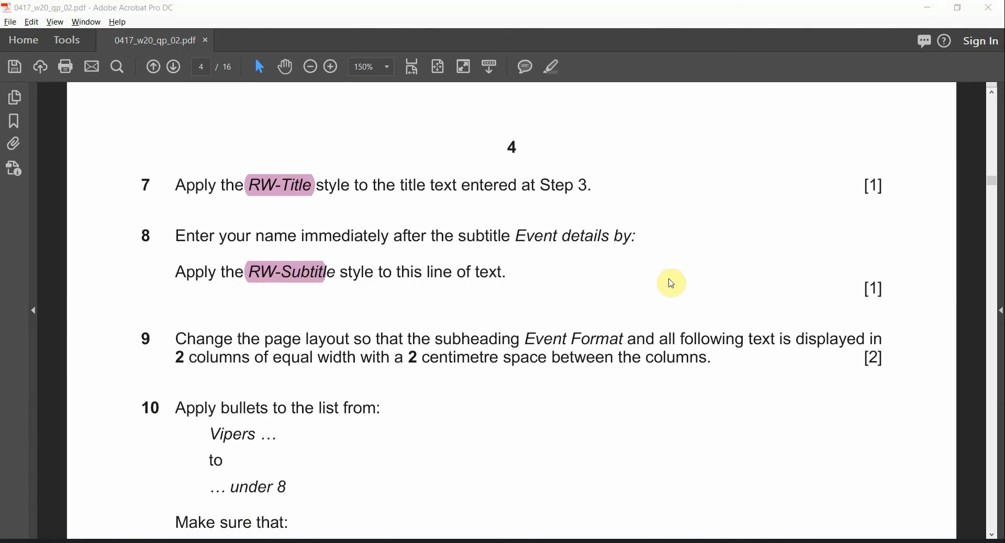
key("alt+Tab")
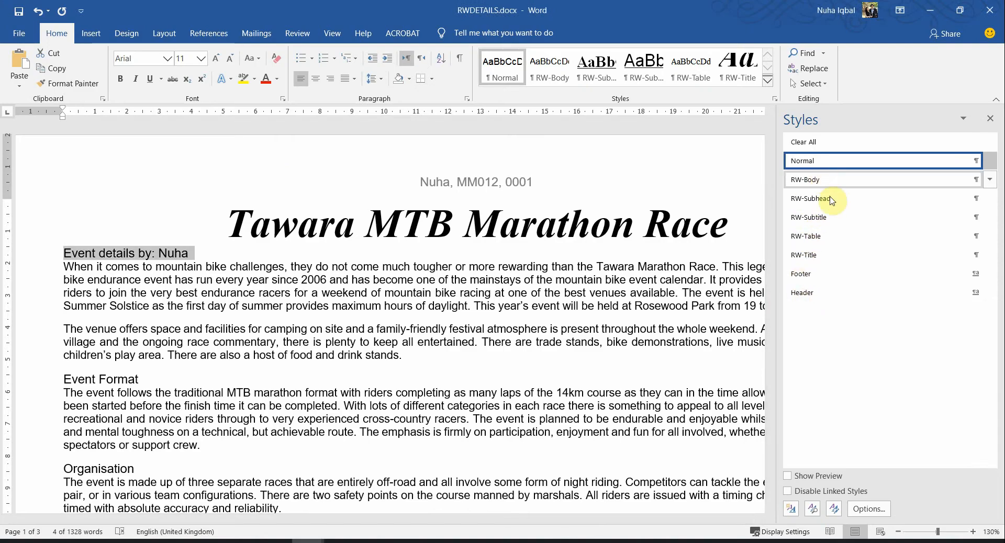
left_click(833, 218)
left_click(601, 373)
scroll(603, 369, "down", 1, "ctrl")
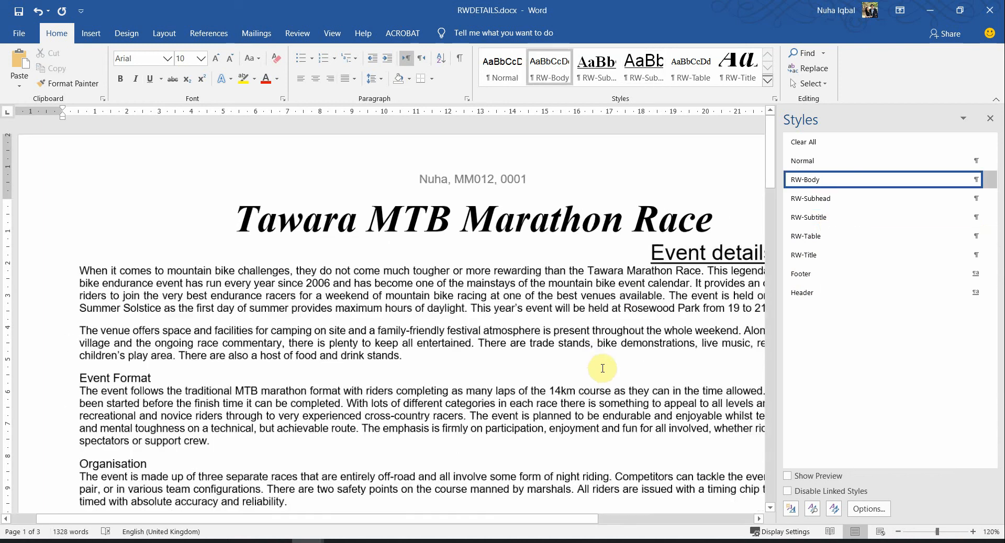
scroll(603, 368, "down", 2, "ctrl")
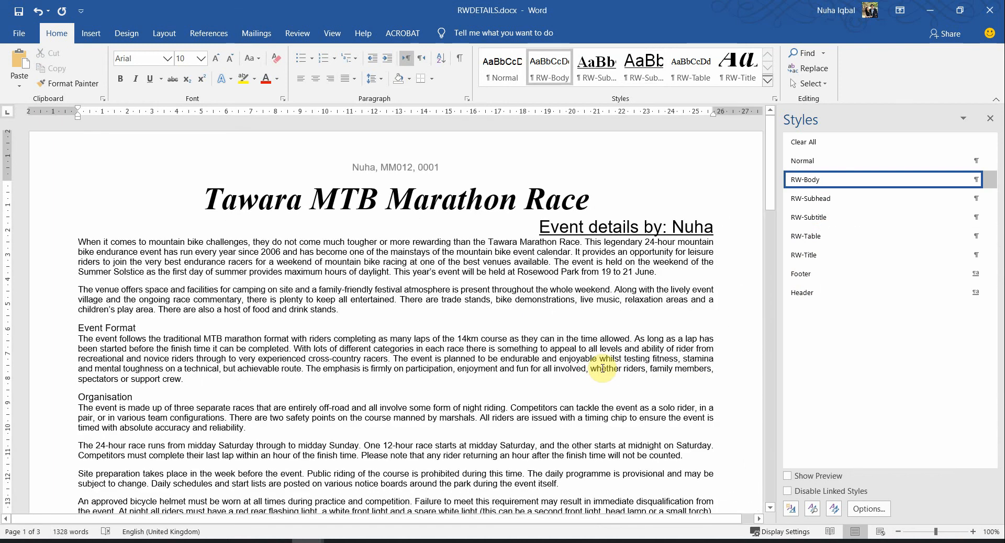
key("alt+Tab")
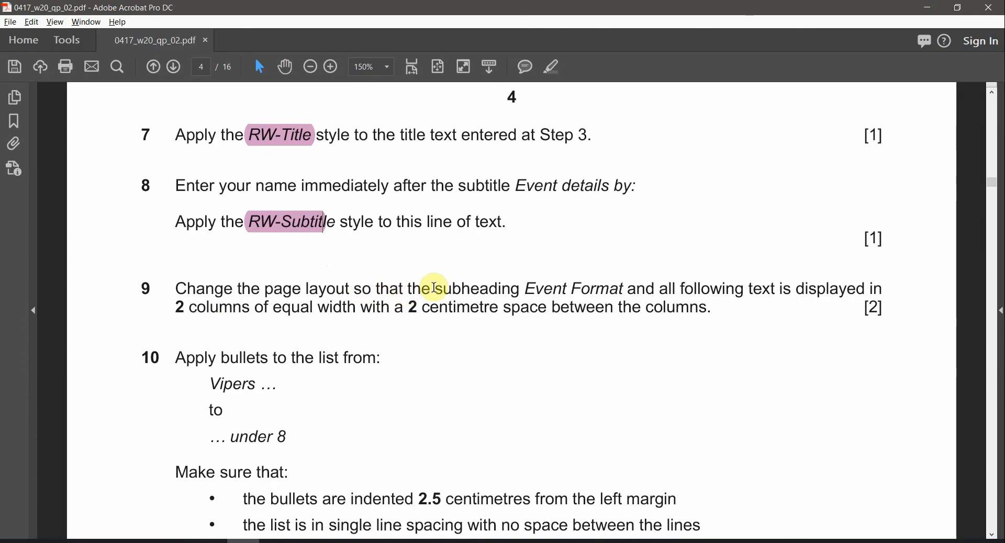
Highlight '2 columns' in step 9 in pink
left_click_drag(527, 288, 642, 288)
double_click(684, 288)
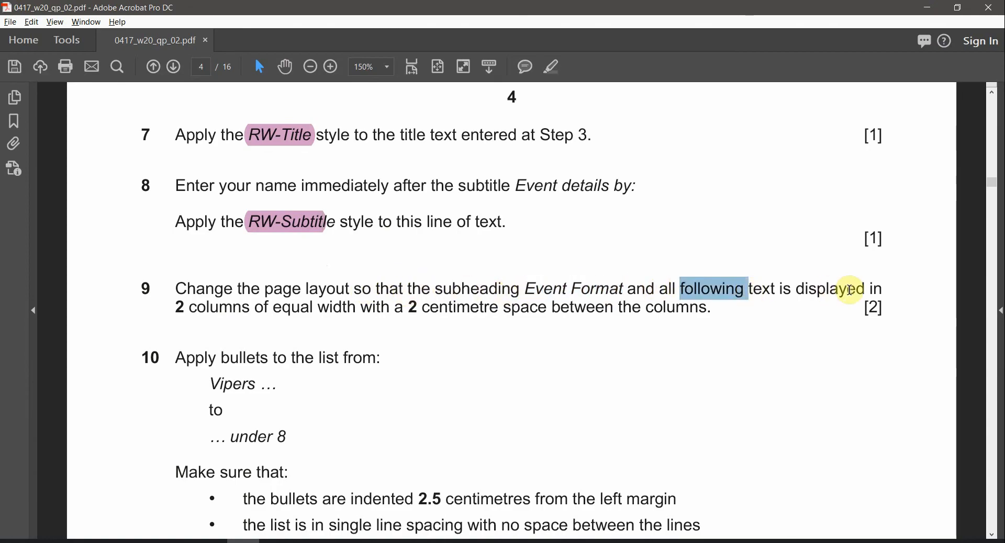
left_click_drag(174, 313, 251, 309)
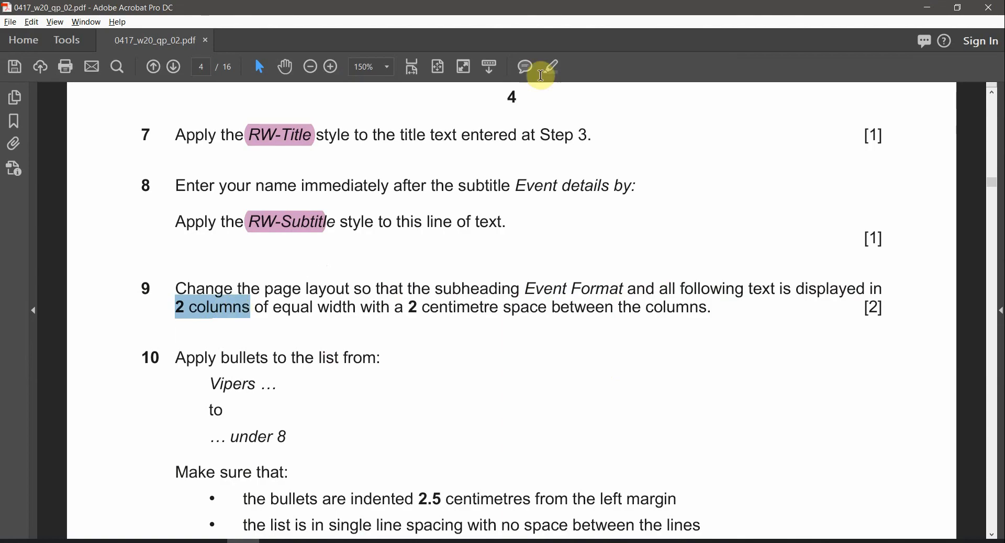
left_click(562, 66)
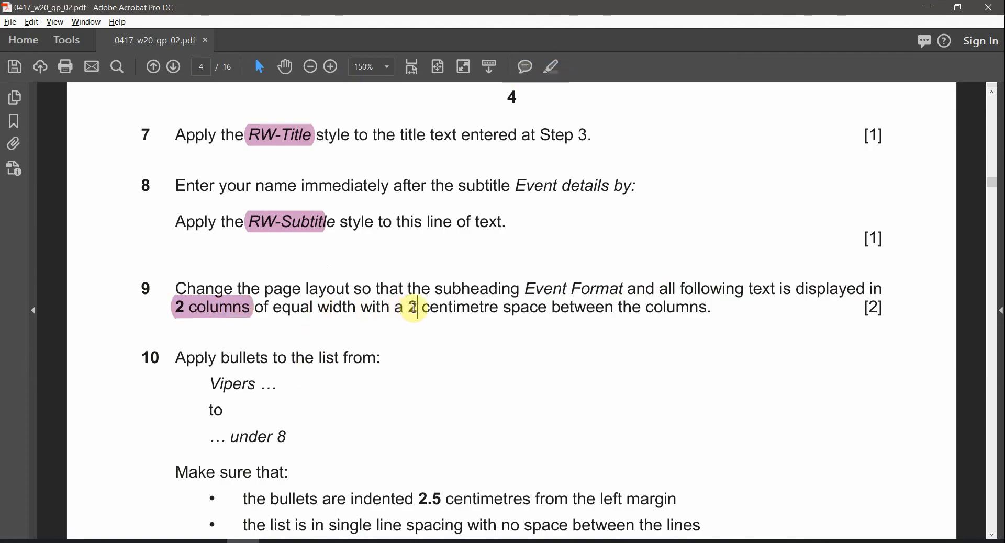
Highlight '2 centimetre space' in step 9 in pink
double_click(429, 312)
left_click(409, 308)
left_click_drag(429, 310, 449, 303)
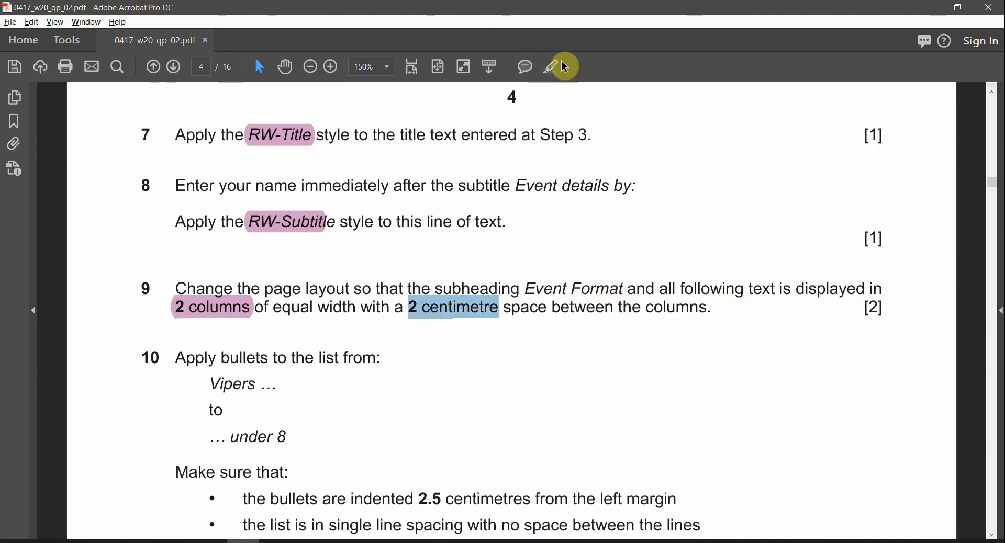
left_click(533, 309)
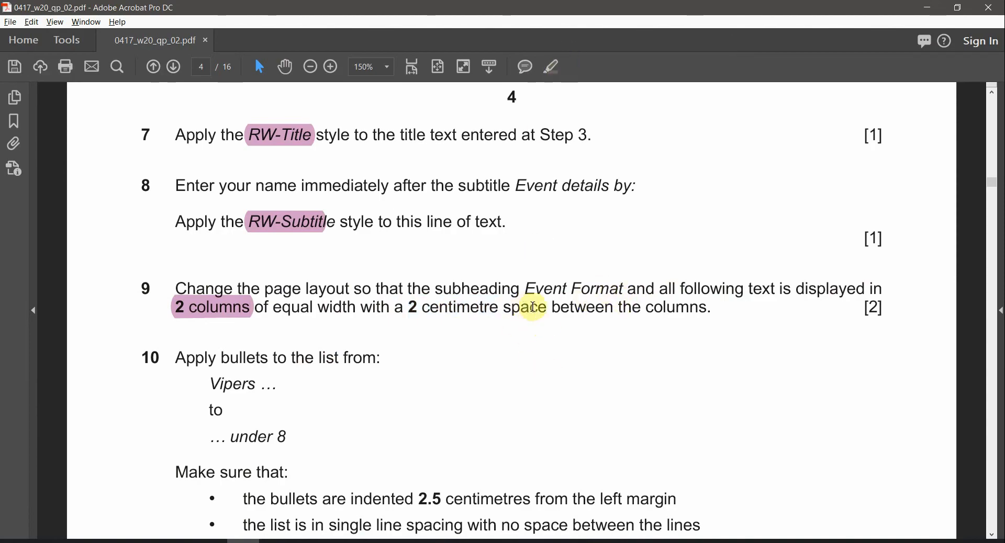
left_click_drag(547, 311, 408, 309)
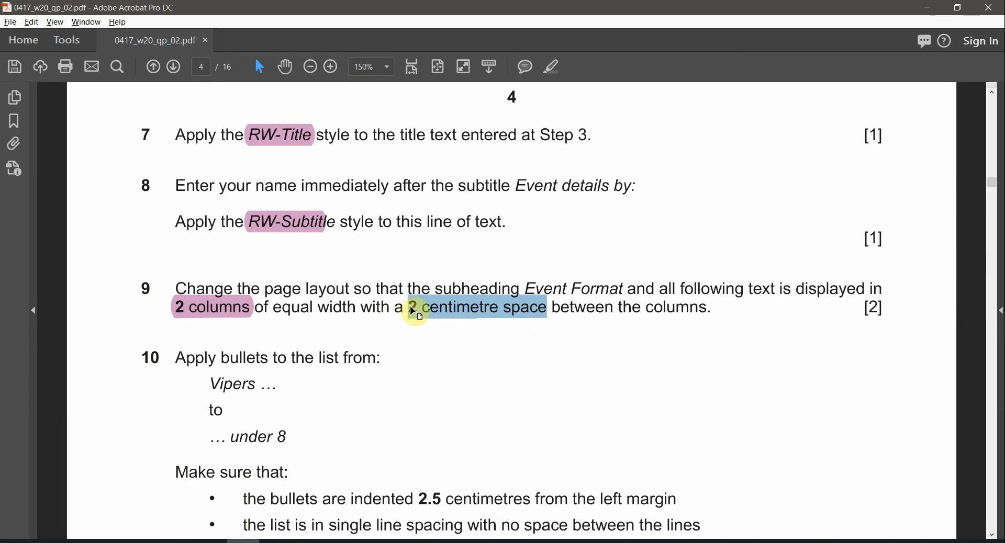
left_click(550, 68)
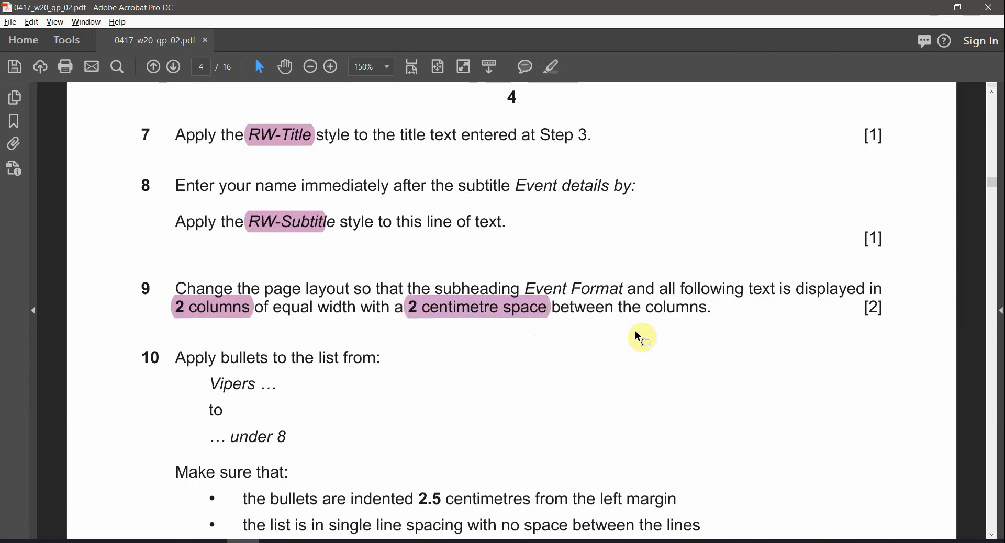
Select the subheading name 'Event Format' in step 9
left_click(216, 315)
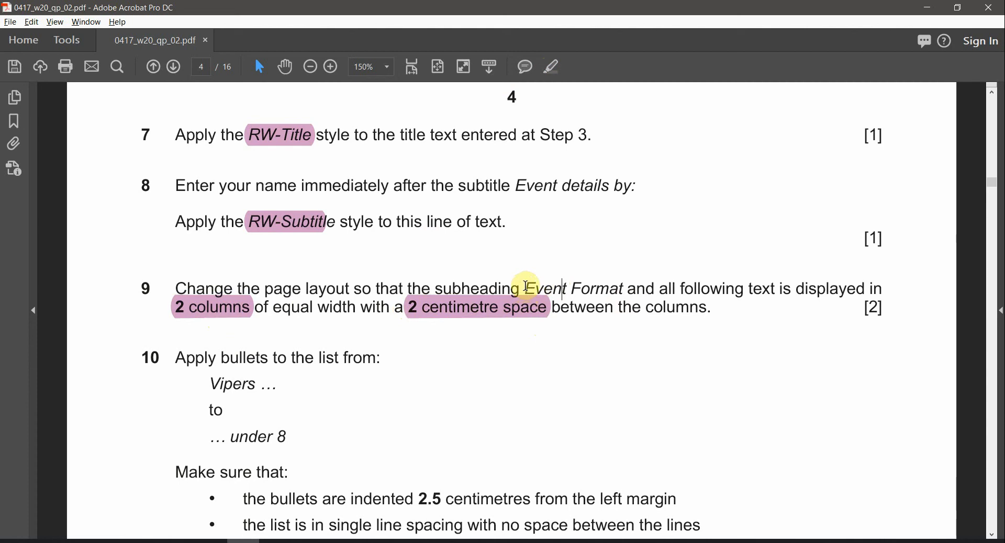
left_click_drag(536, 286, 607, 285)
key("ctrl+c")
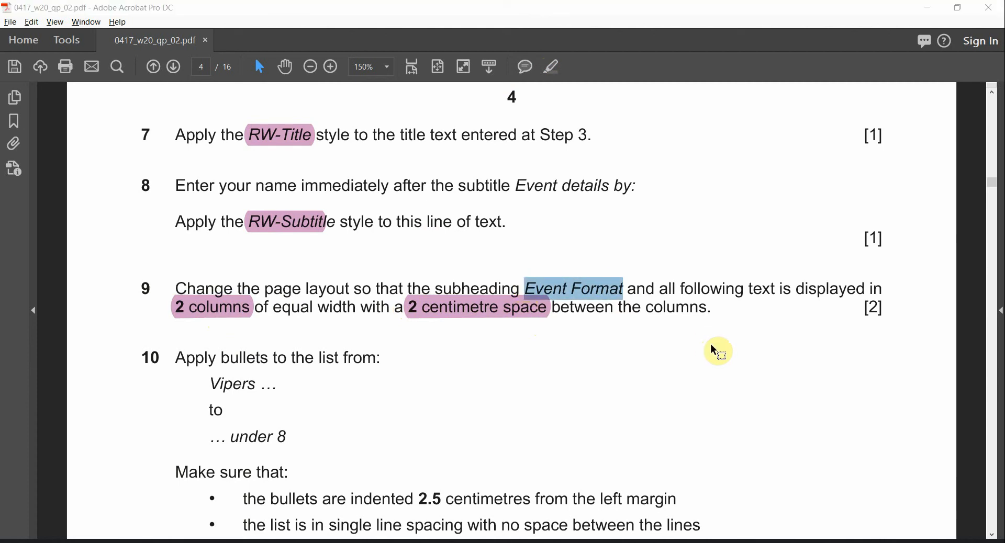
key("alt+Tab")
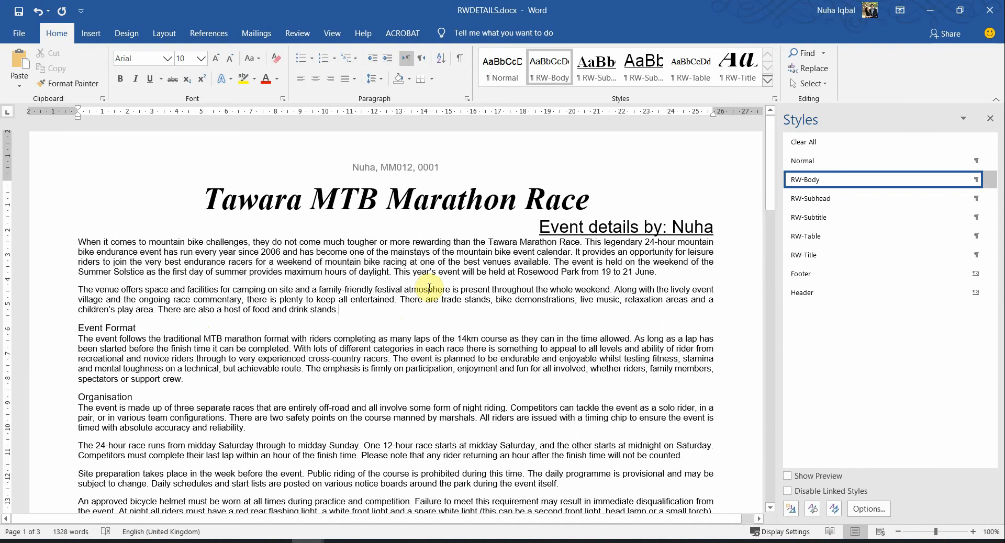
Search the document for 'Event Format' and put the cursor in that heading
key("ctrl+f")
key("ctrl+v")
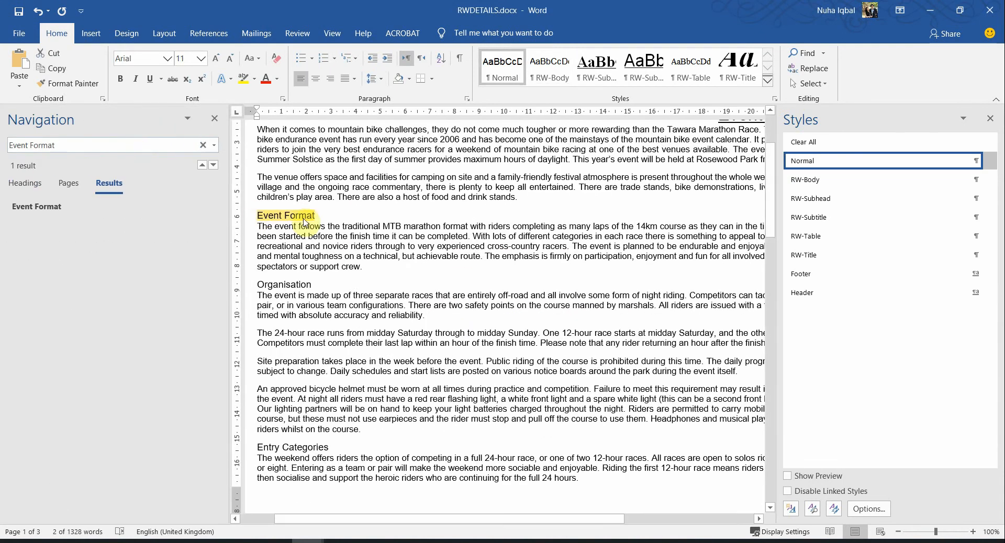
scroll(454, 289, "down", 4)
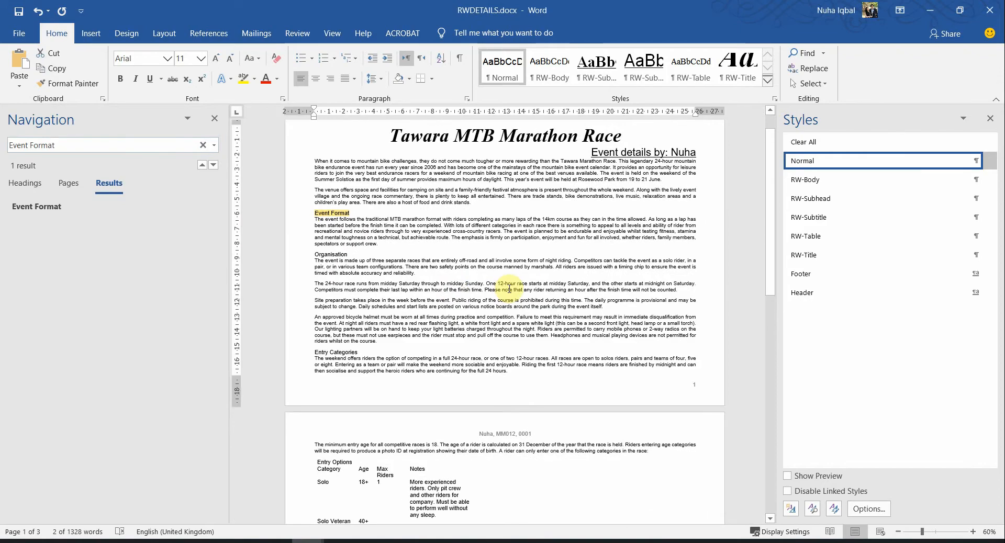
left_click(319, 212)
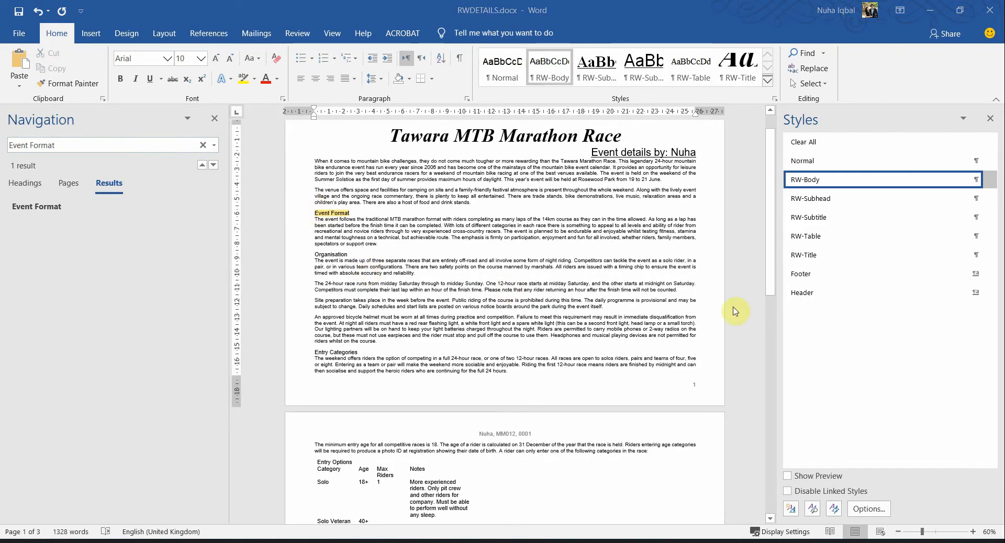
Highlight 'Event Format' and 'all following text' in step 9 of the task sheet PDF
key("alt+Tab")
left_click(555, 71)
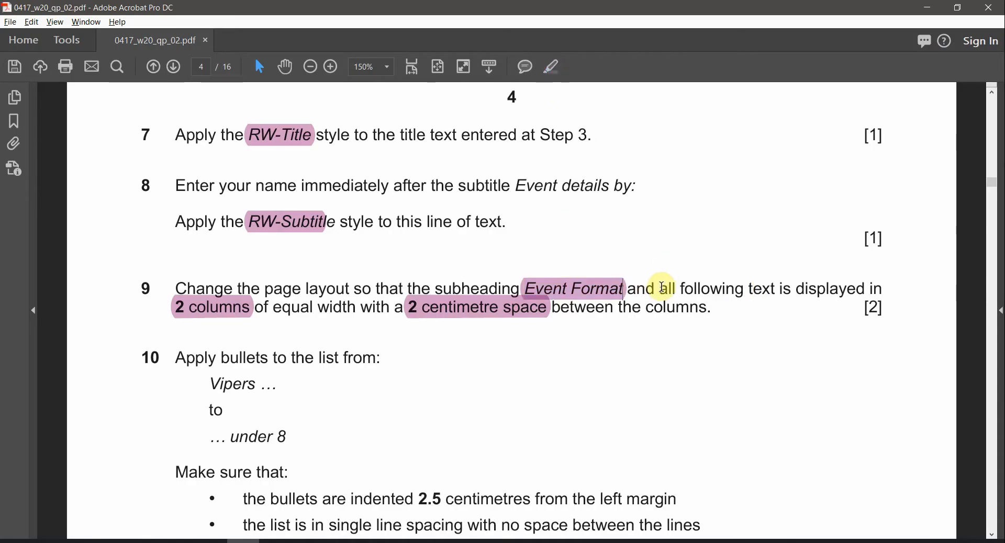
left_click_drag(661, 288, 775, 287)
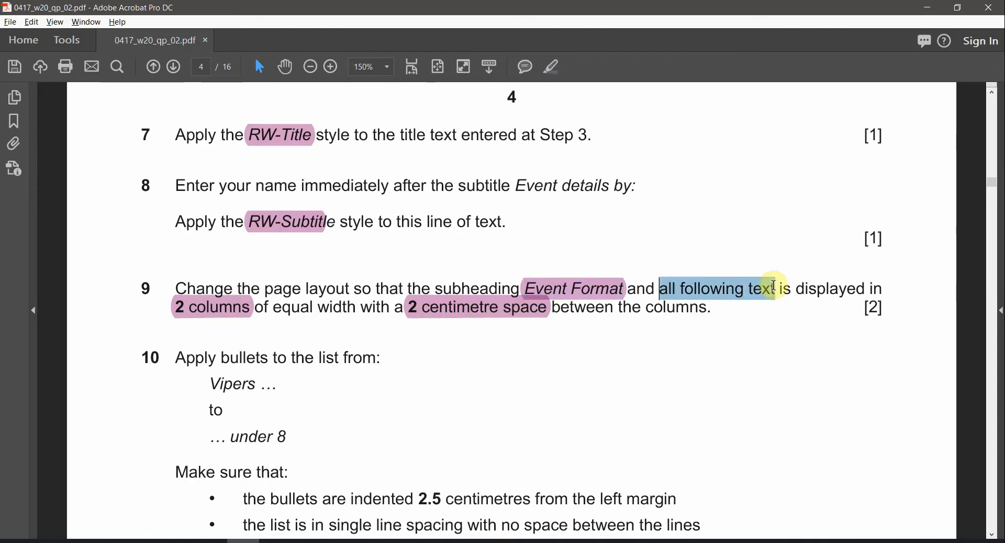
left_click(552, 70)
left_click(216, 315)
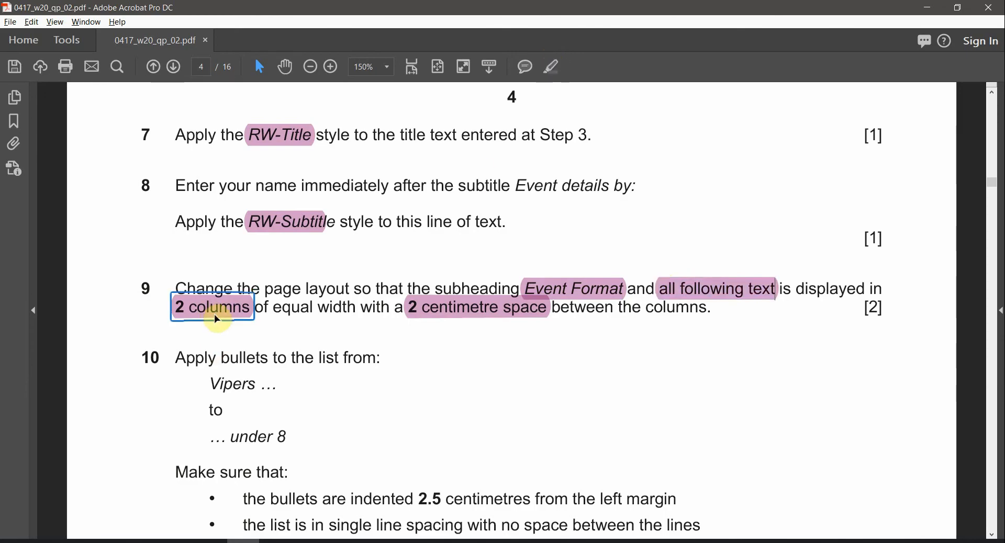
Close the search pane and select from Event Format to the end of the document
key("alt+Tab")
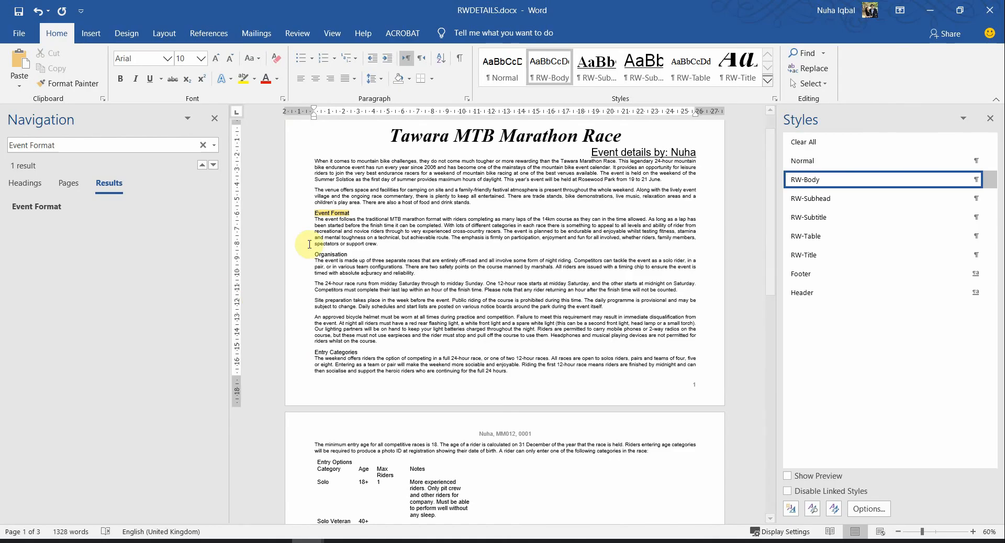
left_click(215, 118)
scroll(347, 296, "up", 3, "ctrl")
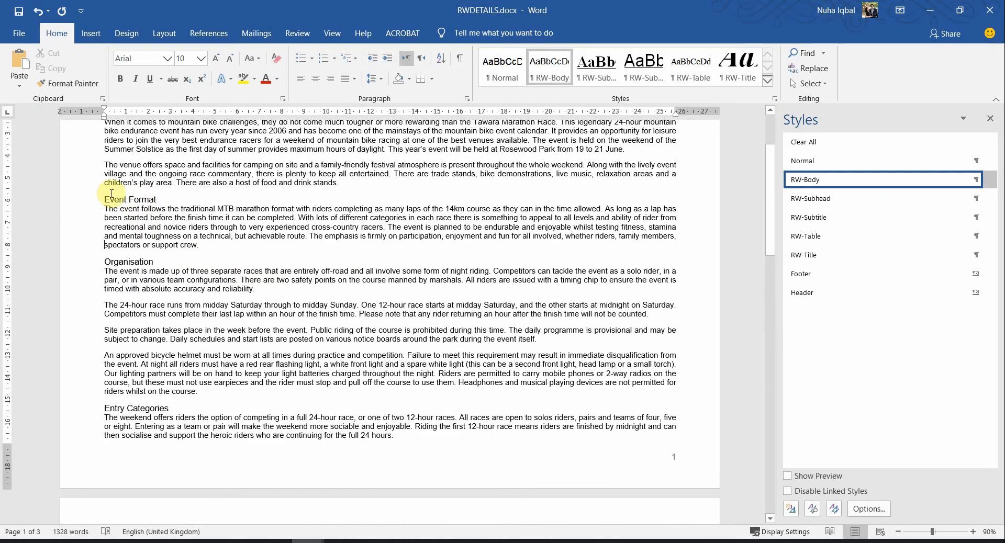
left_click_drag(105, 198, 484, 423)
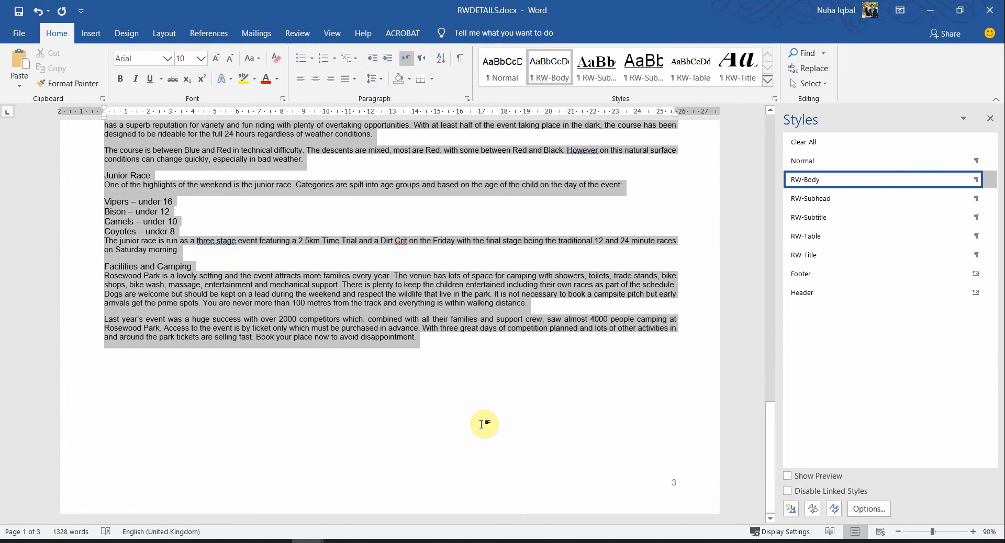
scroll(480, 428, "up", 3)
scroll(479, 428, "up", 15)
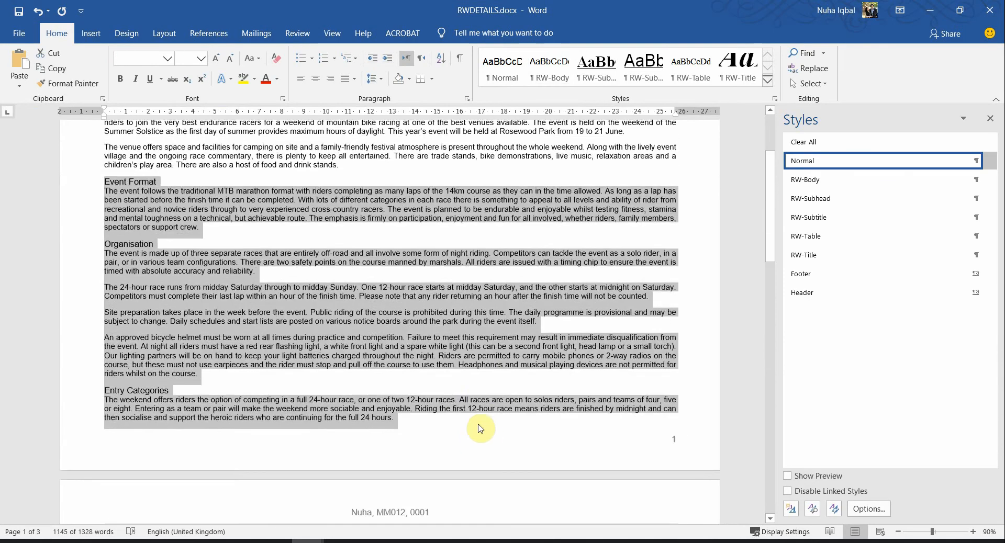
key("alt+Tab")
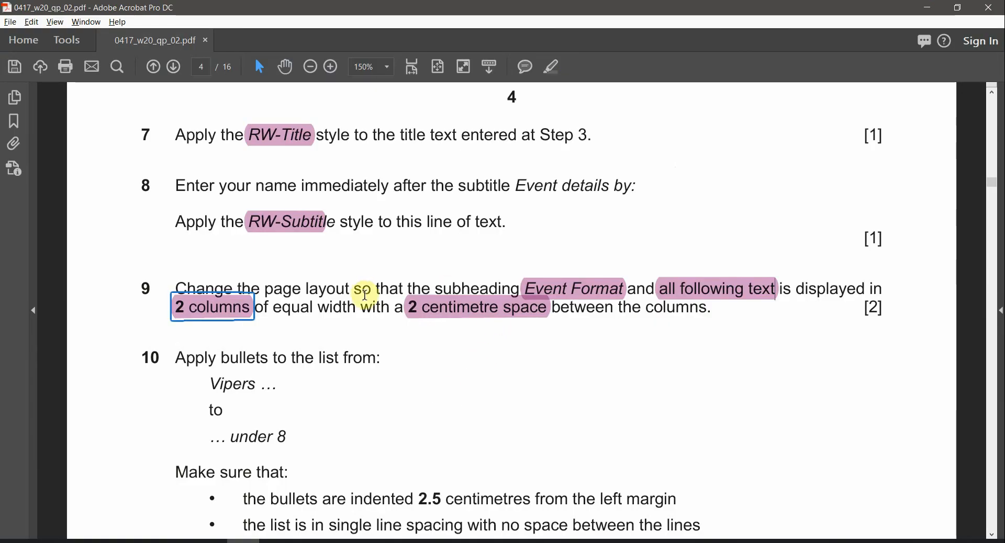
key("alt+Tab")
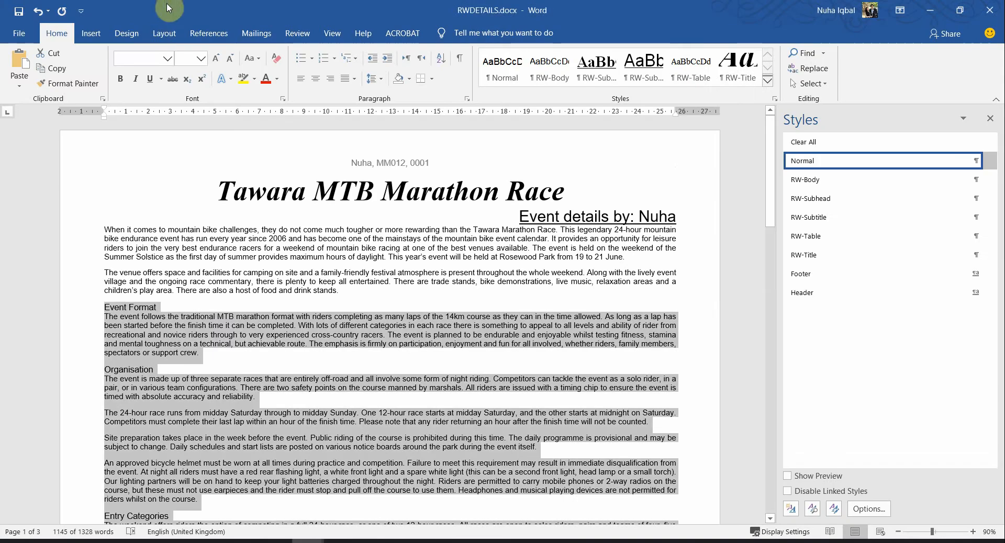
Split the selected text into two columns from the Layout Columns menu
left_click(164, 35)
left_click(127, 85)
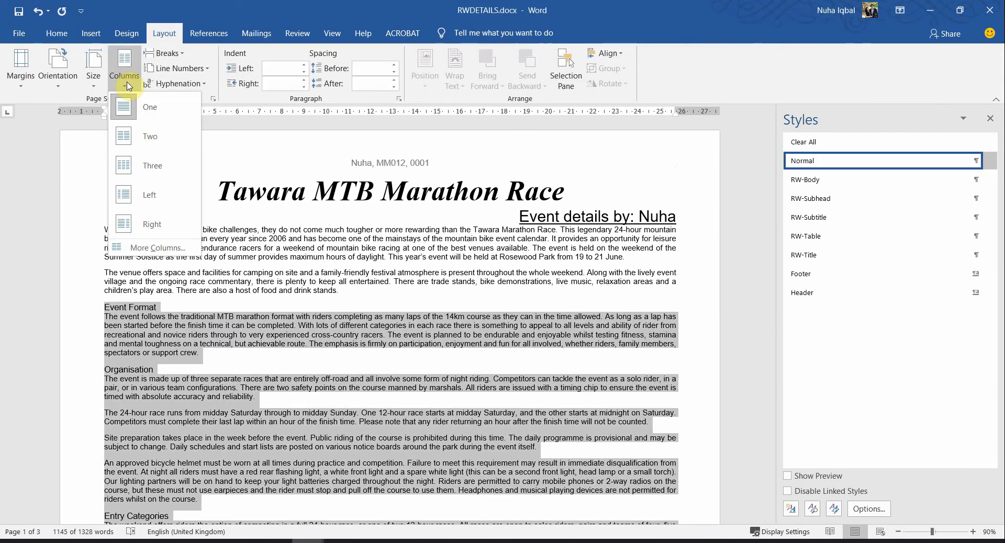
left_click(145, 135)
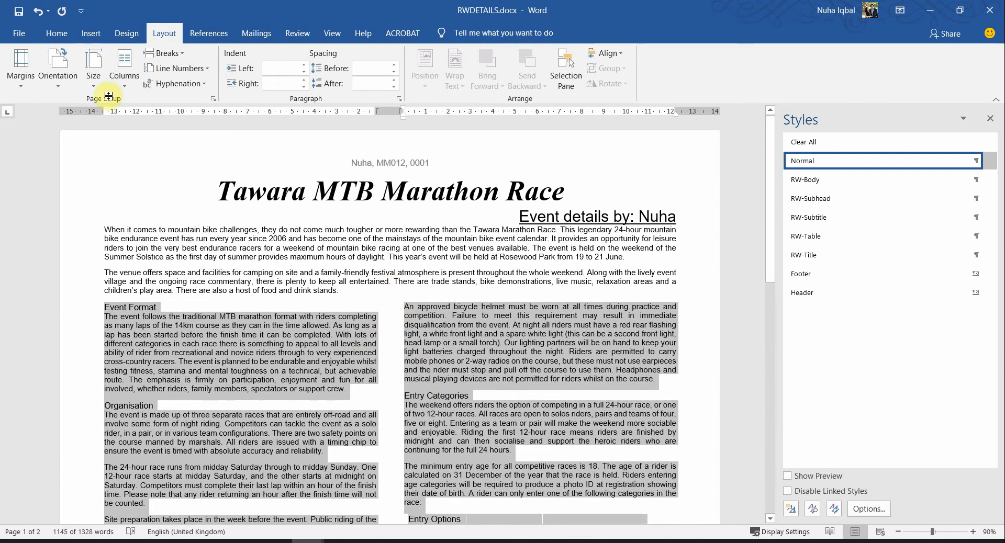
Set the spacing between the two equal columns to 2 cm and check the result
left_click(124, 78)
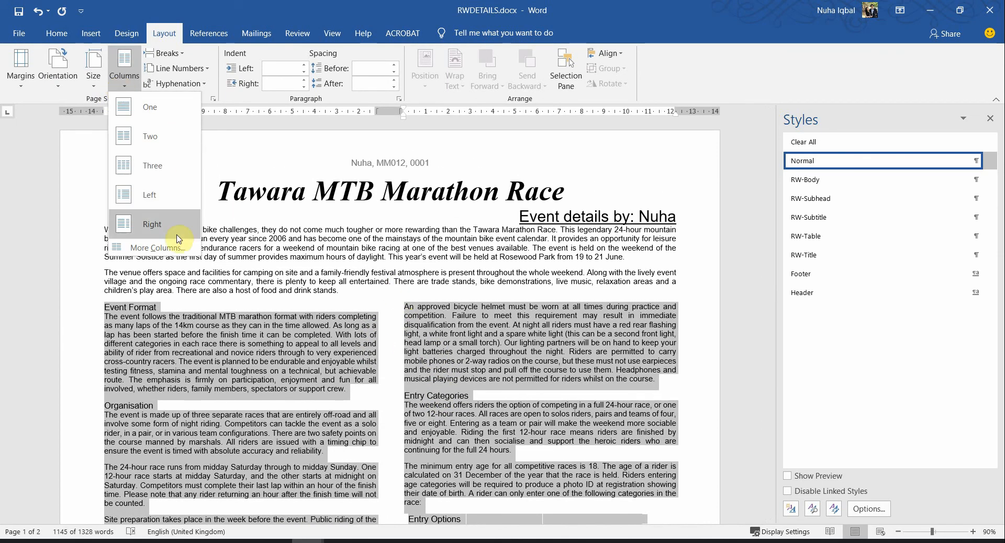
left_click(149, 249)
left_click_drag(740, 87, 481, 223)
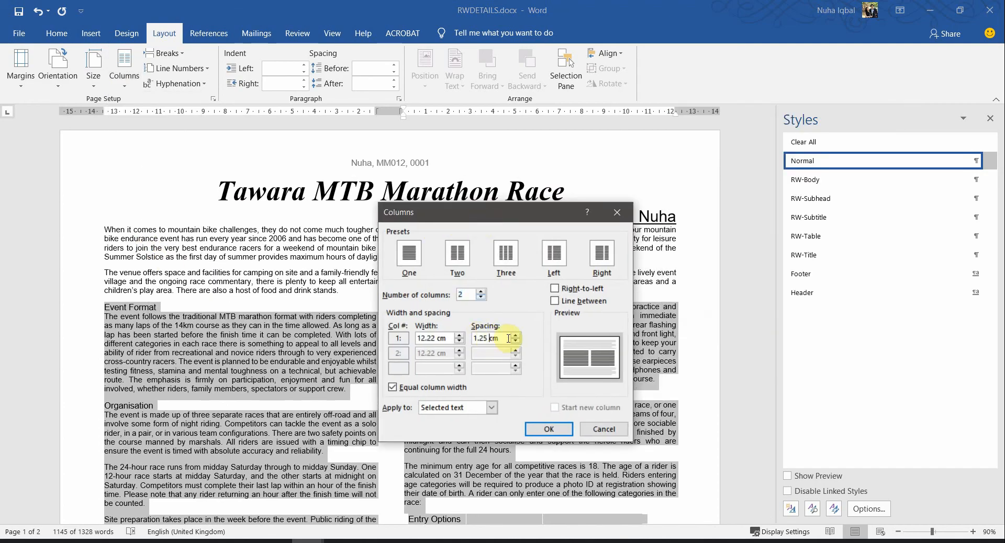
left_click_drag(434, 335, 338, 476)
type("2")
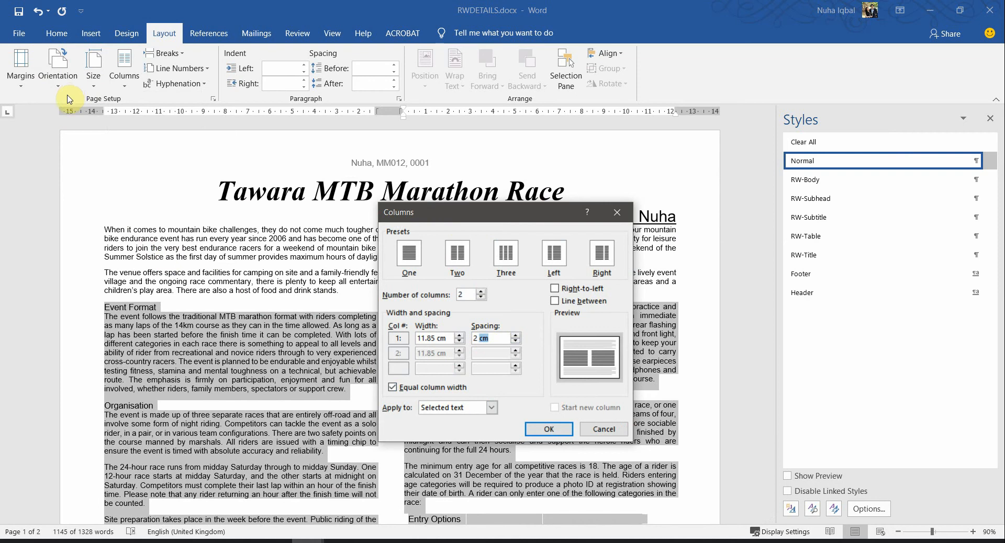
left_click(550, 430)
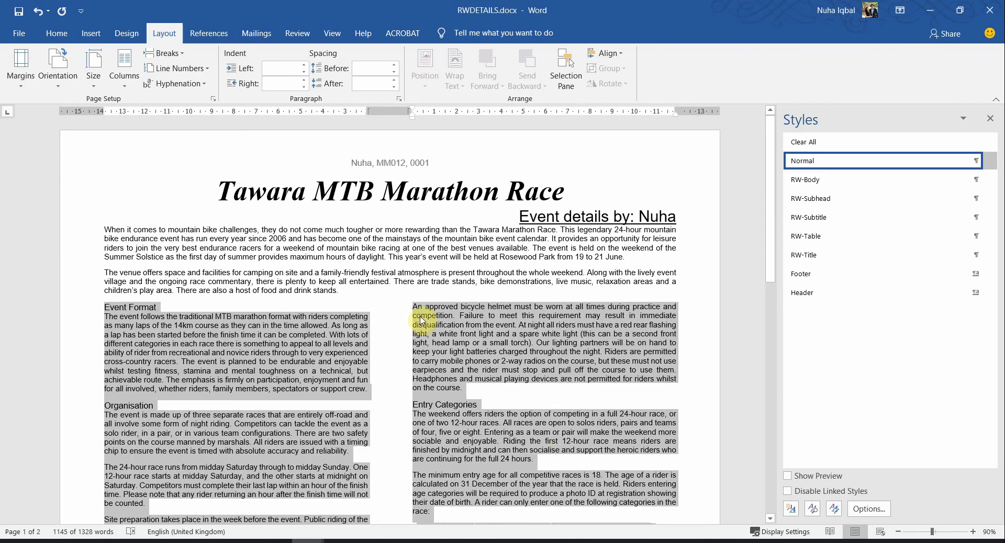
left_click(455, 361)
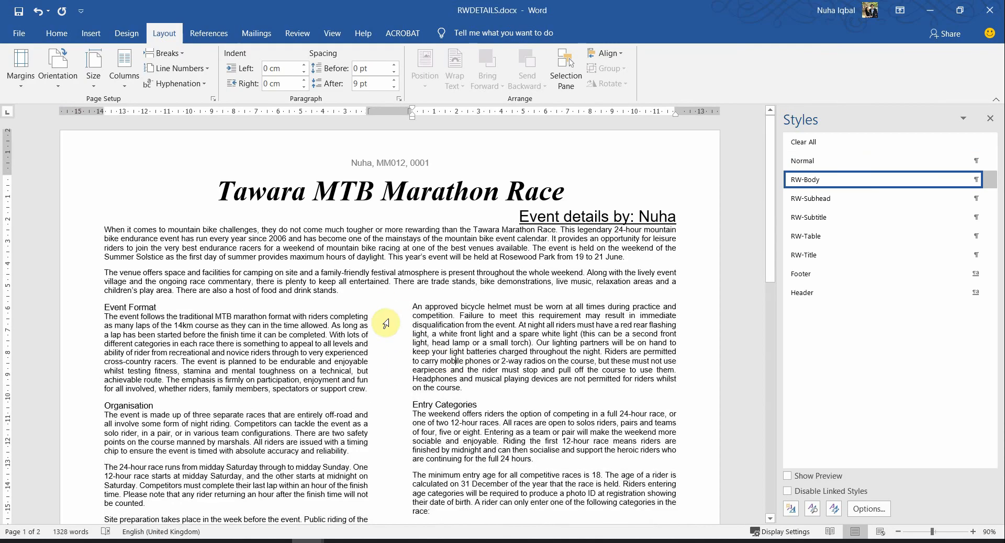
scroll(493, 432, "down", 1)
scroll(493, 431, "down", 3)
scroll(493, 432, "up", 4)
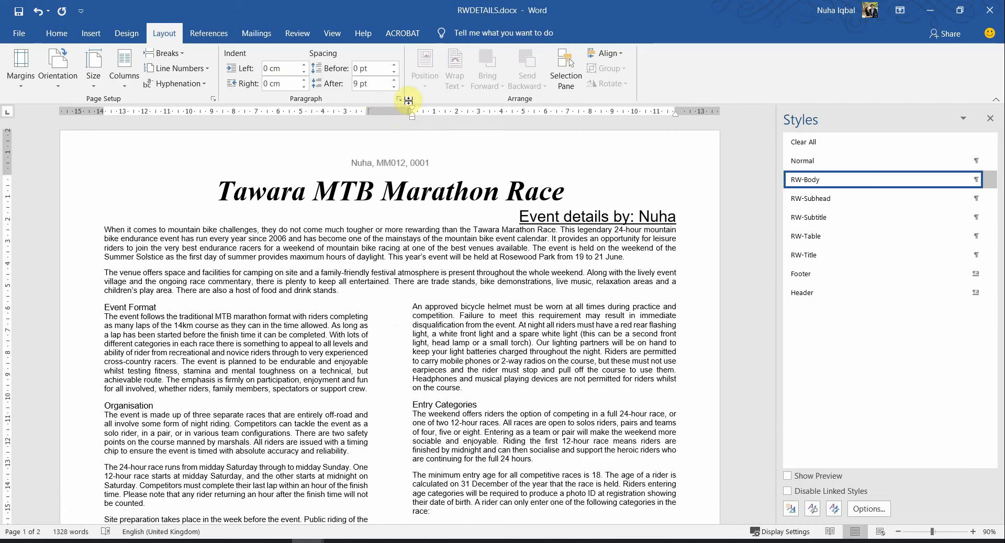
key("alt+Tab")
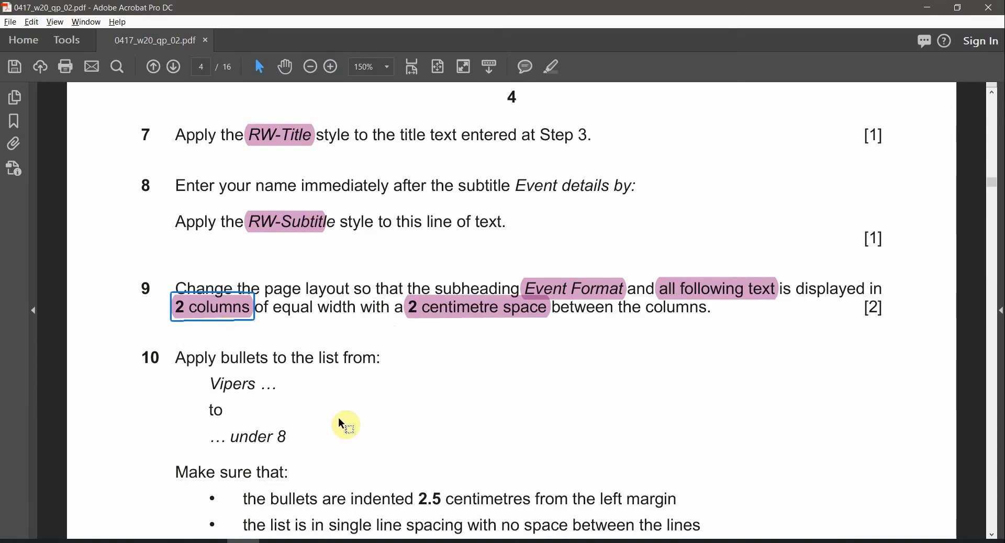
Find step 10 in the task sheet and mark its first and last list items, Vipers and under 8
scroll(230, 340, "down", 1)
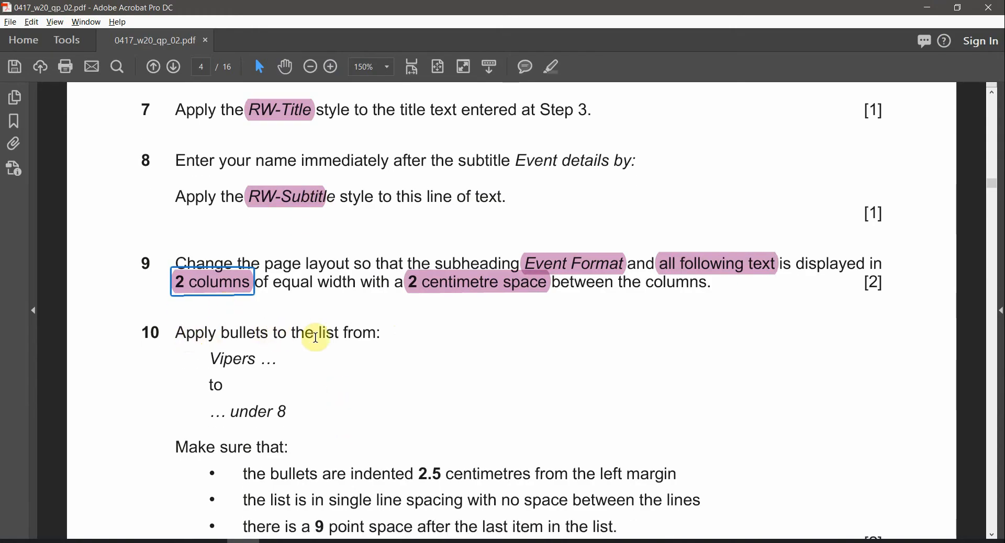
left_click_drag(224, 357, 257, 358)
left_click_drag(230, 410, 278, 409)
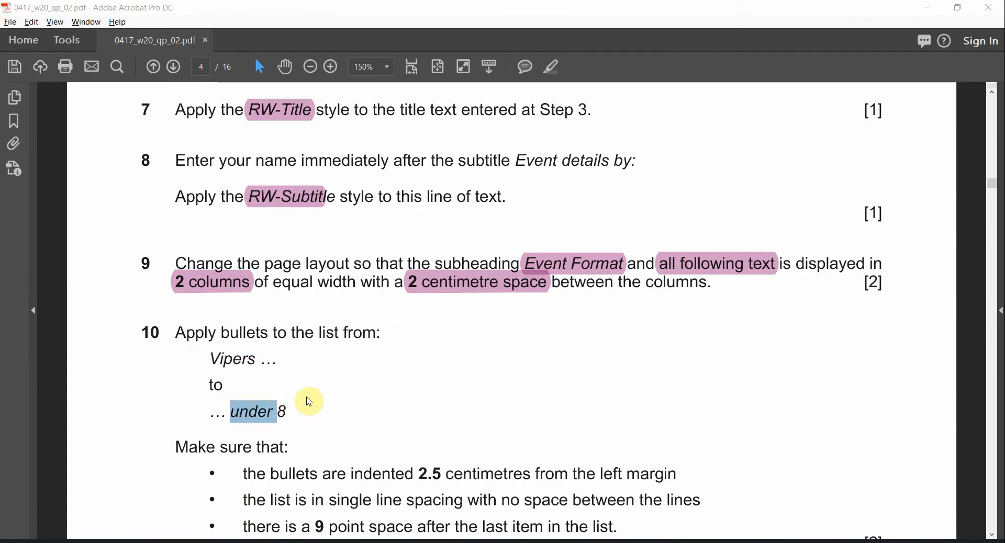
key("alt+Tab")
scroll(422, 320, "down", 10)
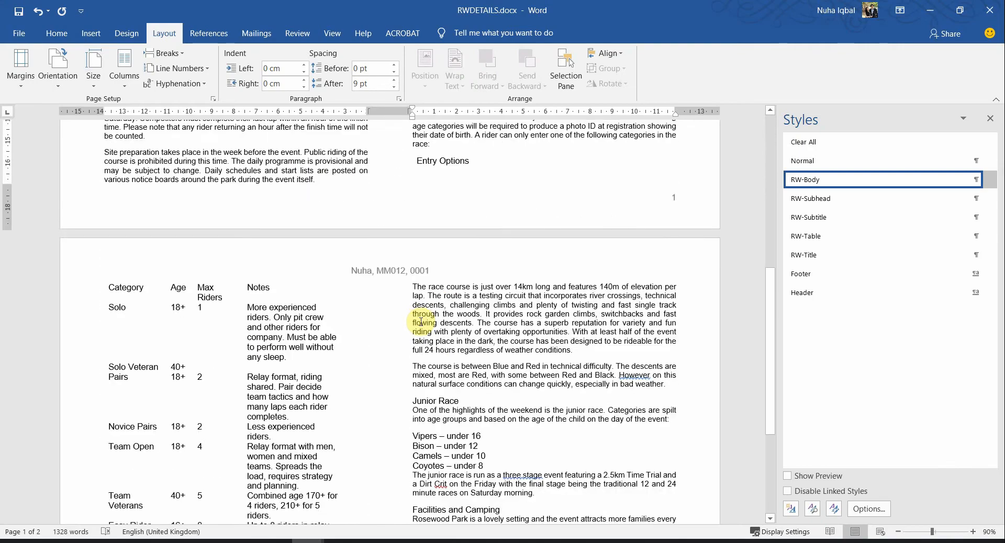
Select the four list lines from Vipers to Coyotes – under 8
scroll(419, 314, "down", 5)
scroll(401, 231, "up", 3)
scroll(542, 301, "up", 2)
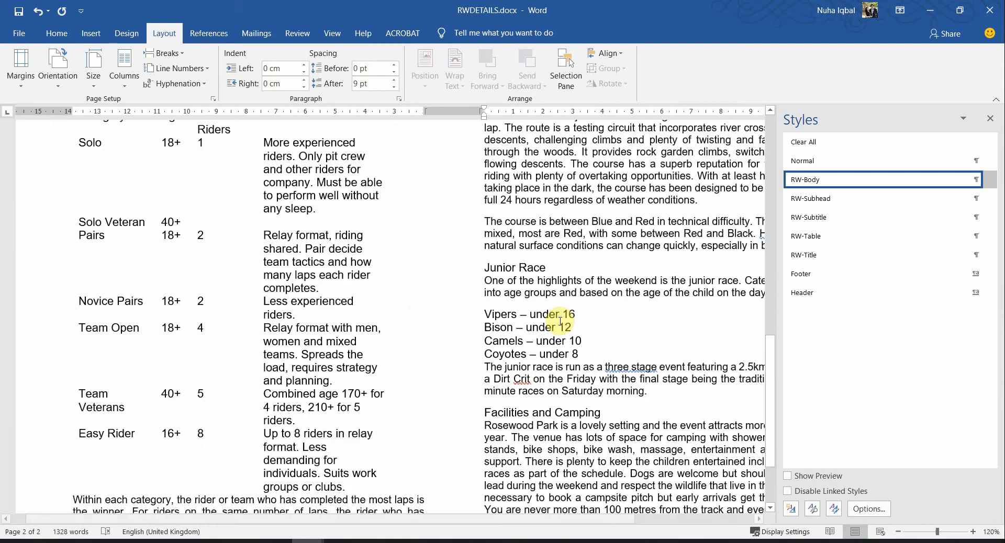
left_click_drag(511, 524, 666, 518)
scroll(482, 344, "down", 3)
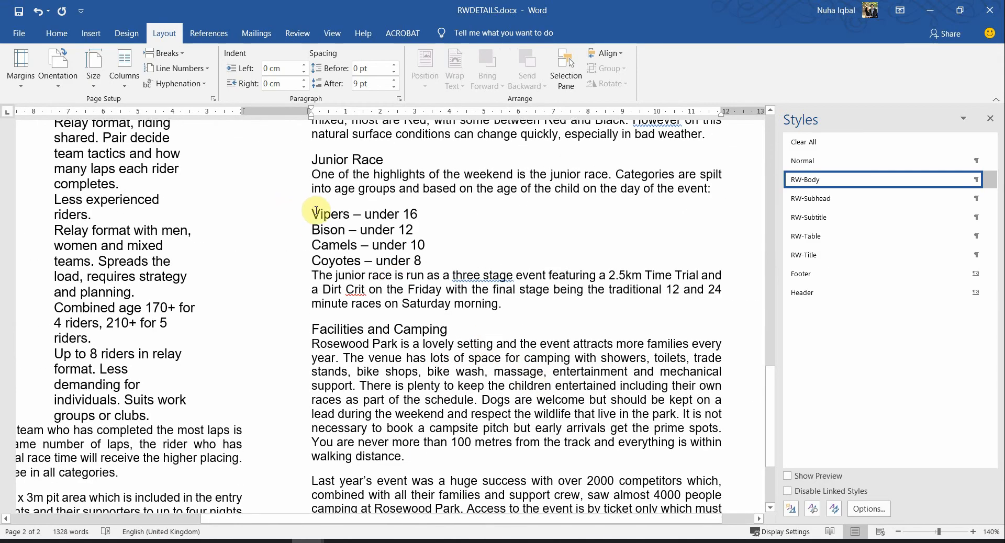
left_click_drag(315, 211, 345, 218)
left_click(243, 542)
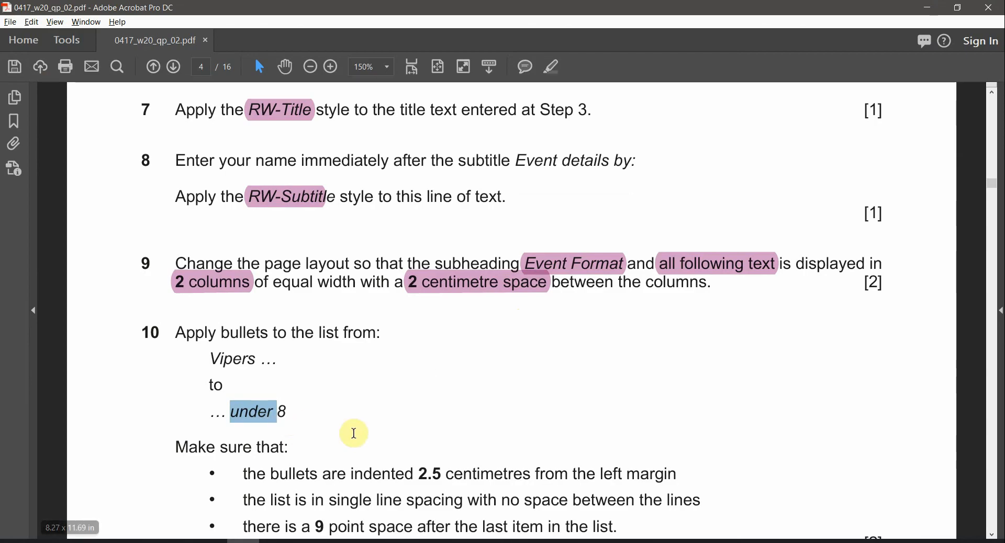
key("alt+Tab")
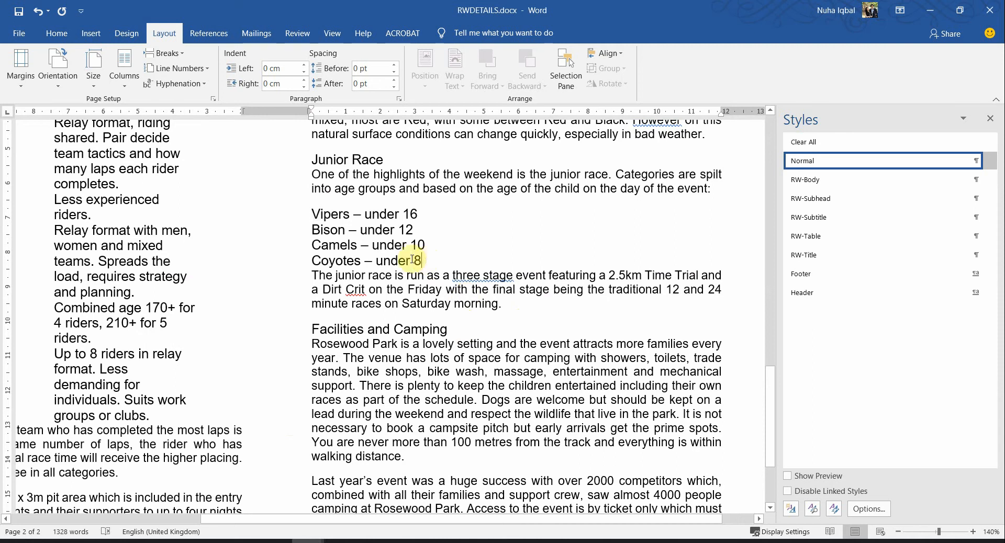
left_click(426, 260, "shift")
Reread task 10 in the PDF and bring up Word's Home tab formatting
key("alt+Tab")
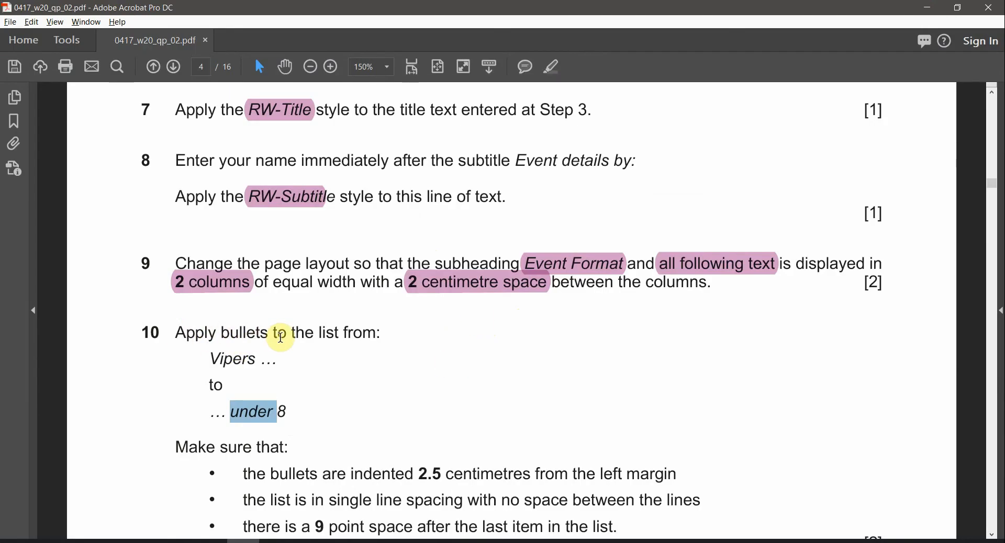
scroll(315, 413, "down", 2)
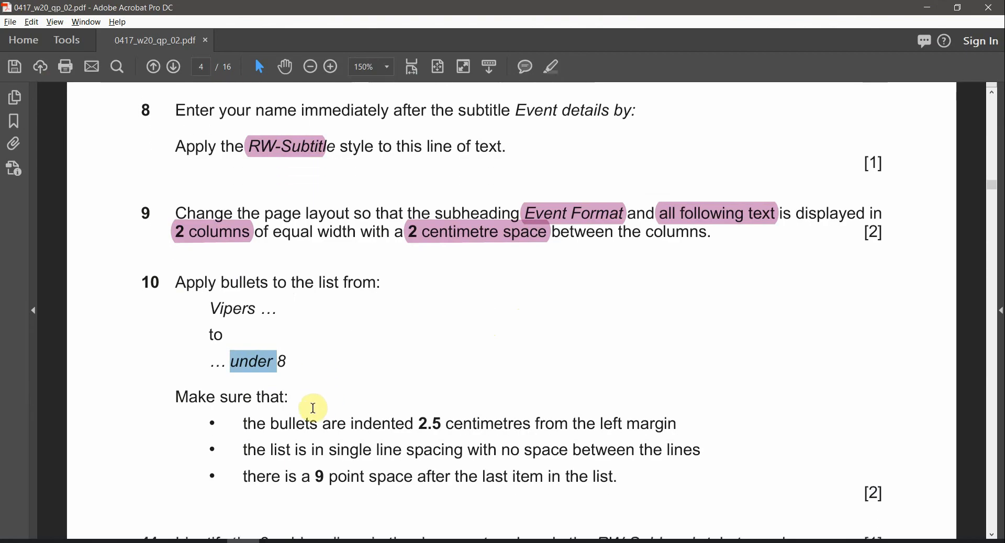
scroll(278, 406, "down", 1)
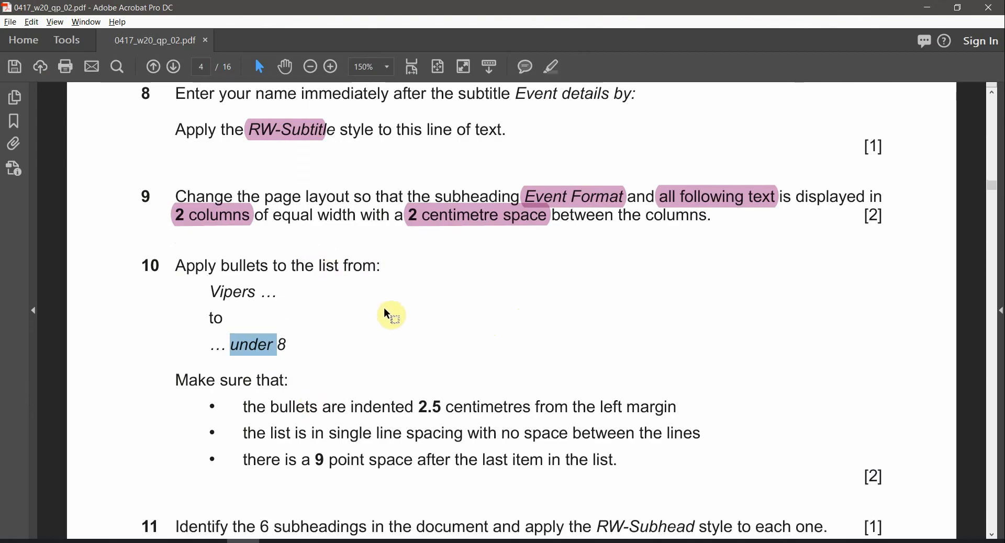
key("alt+Tab")
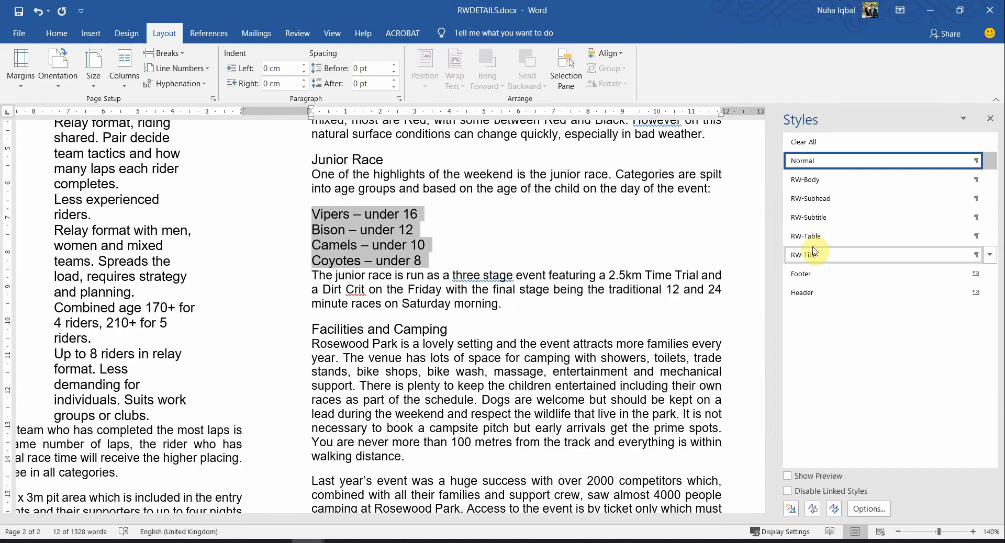
left_click(57, 34)
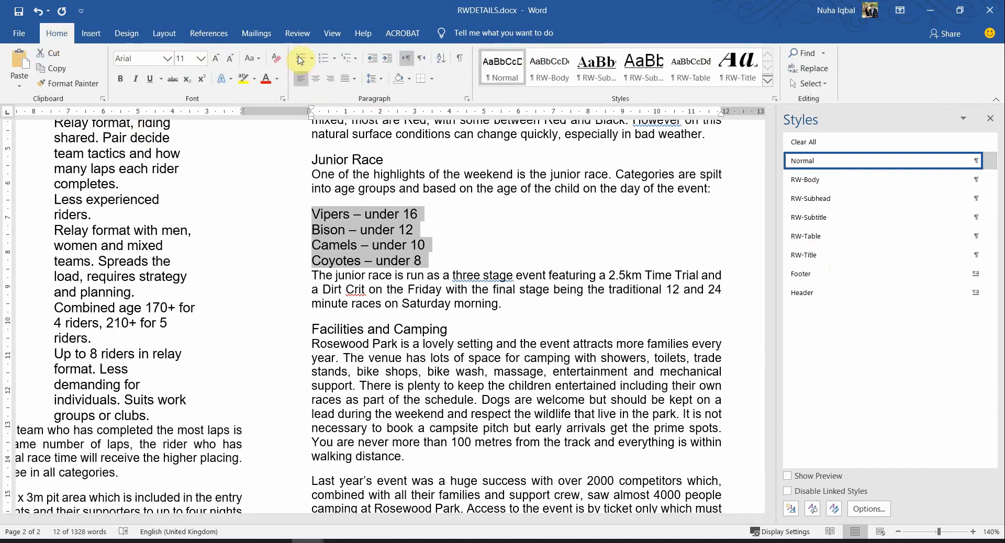
key("alt+Tab")
scroll(247, 400, "down", 3)
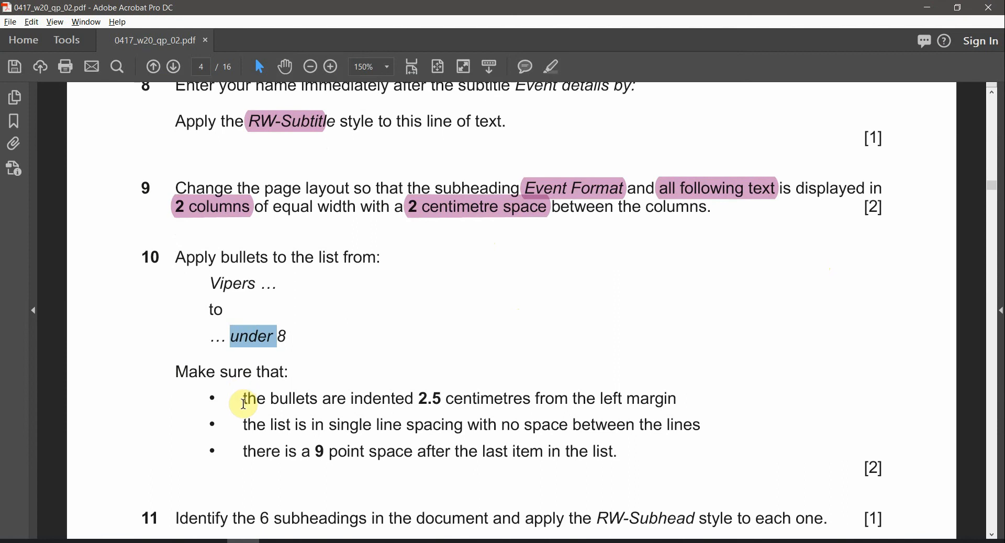
Read question 10's bullet, 2.5 cm indent, single spacing and 9 pt requirements
left_click_drag(216, 352, 373, 402)
left_click(427, 431)
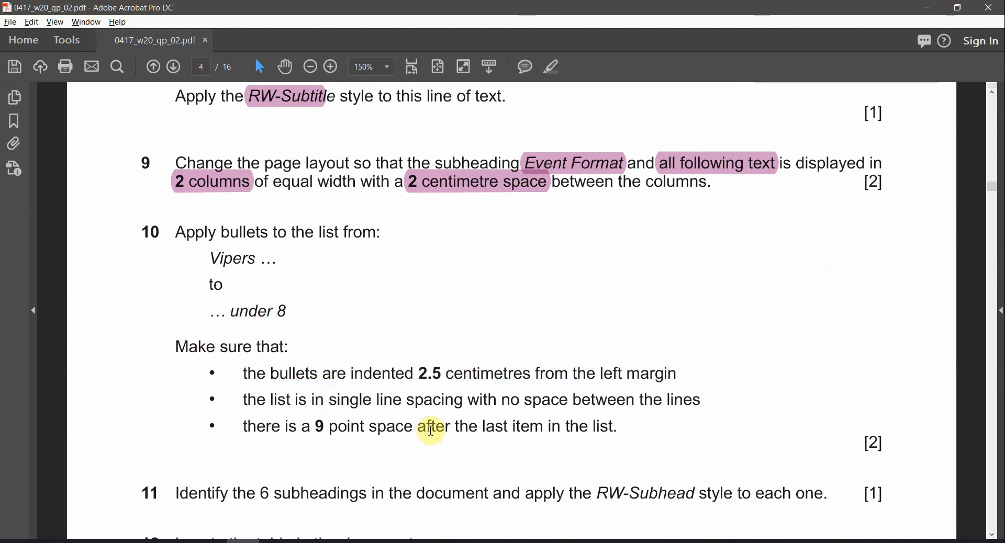
left_click_drag(244, 371, 413, 373)
double_click(432, 373)
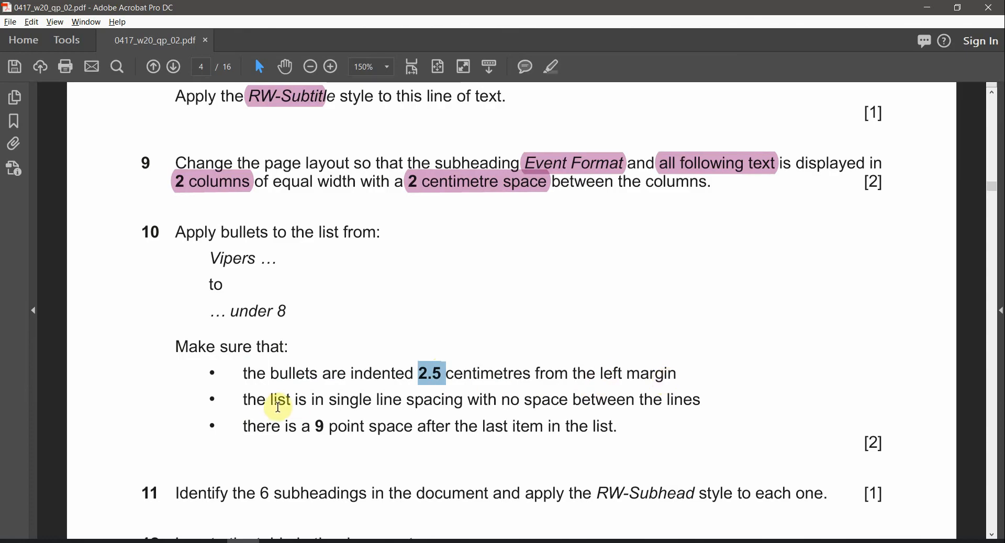
left_click_drag(275, 401, 402, 401)
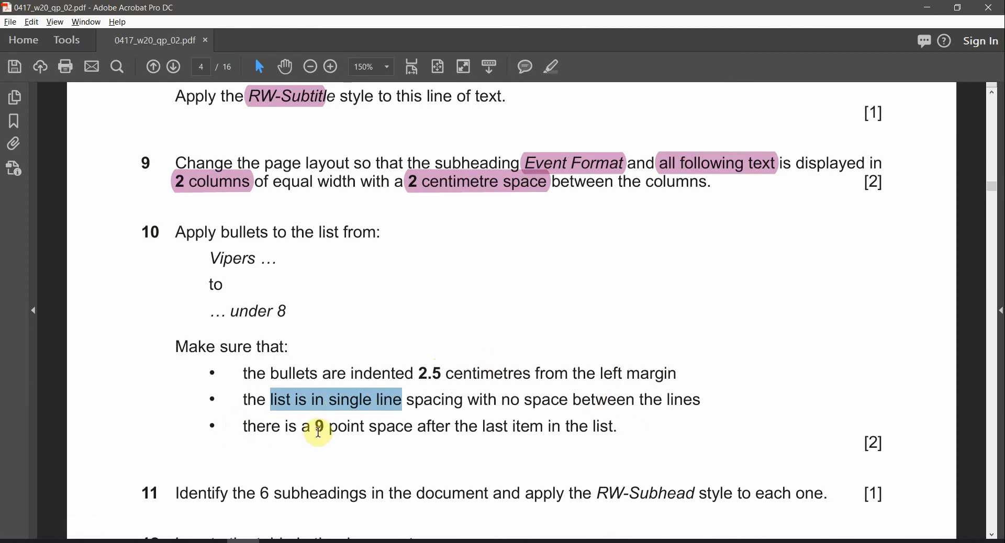
double_click(319, 432)
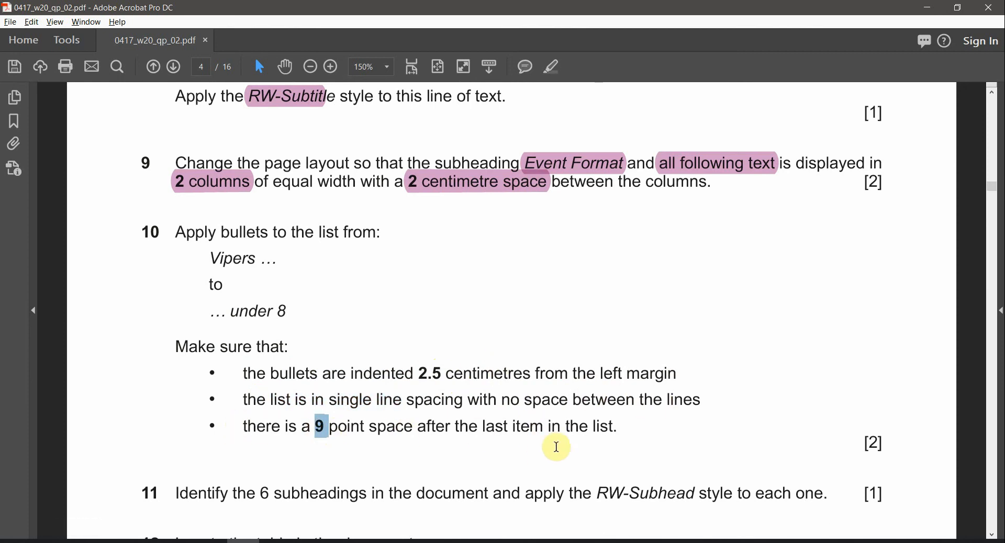
left_click_drag(305, 358, 299, 361)
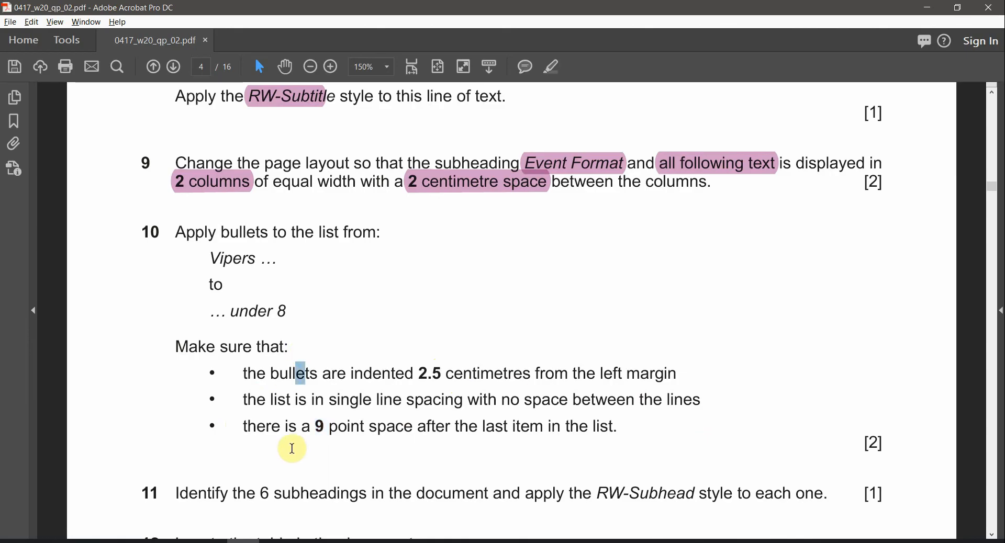
key("alt+Tab")
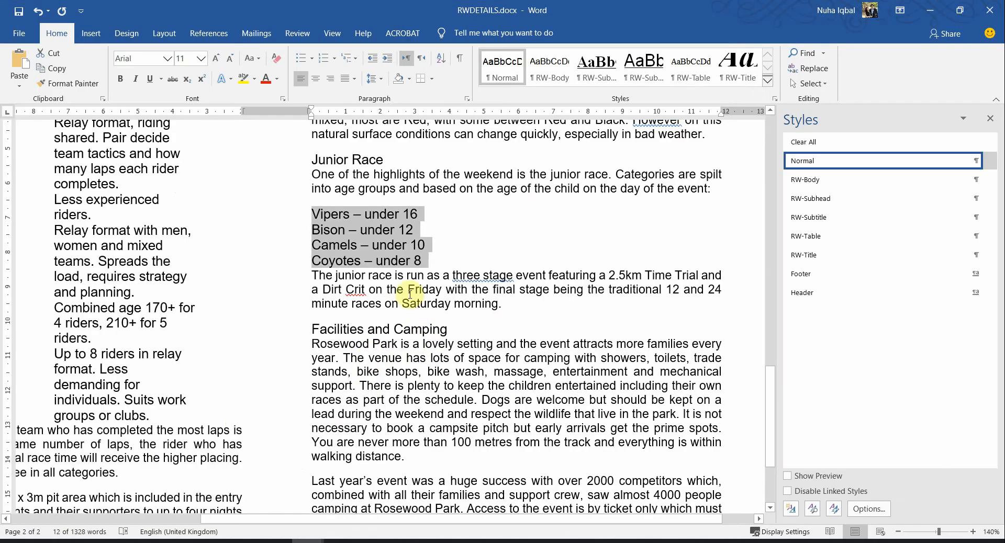
Apply square bullets from the Bullet Library to the Vipers–Coyotes list
left_click(315, 61)
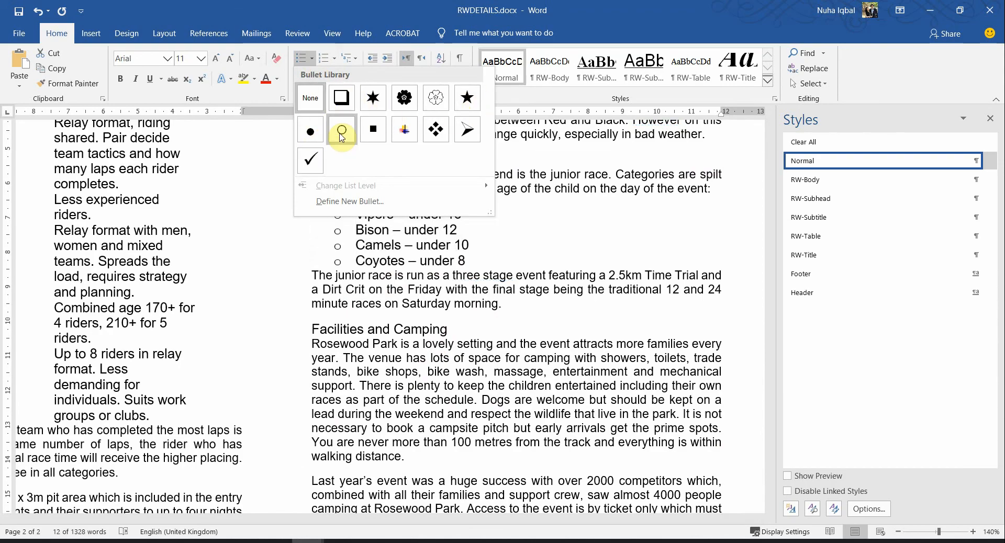
left_click(373, 130)
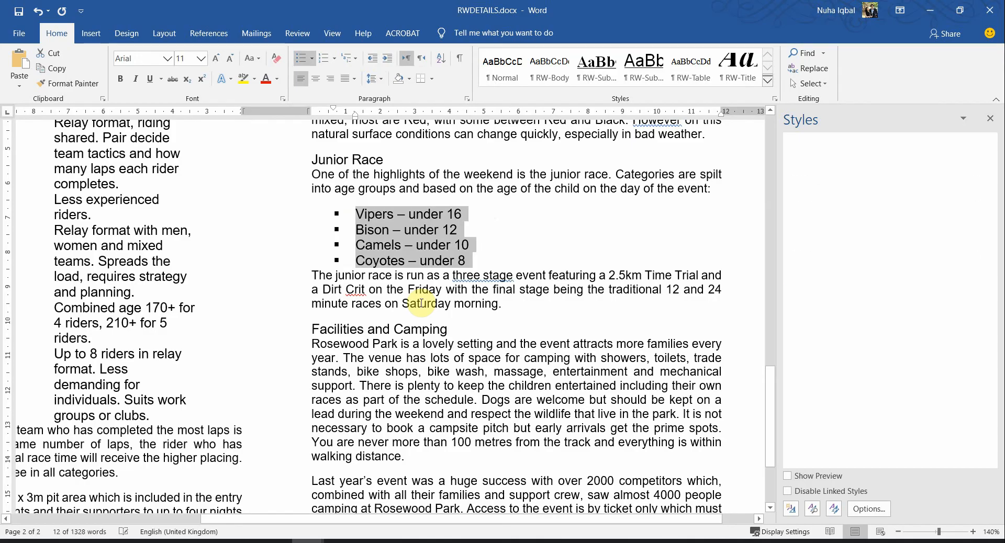
key("alt+Tab")
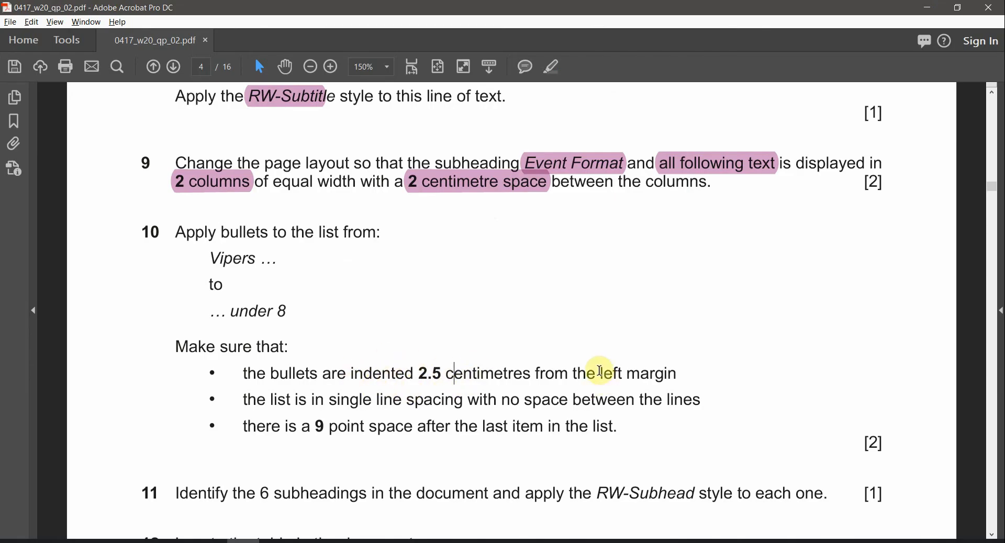
Highlight 'left margin', '2.5 centimetres' and 'indented' in question 10 of the task sheet
left_click_drag(600, 373, 680, 374)
left_click(554, 67)
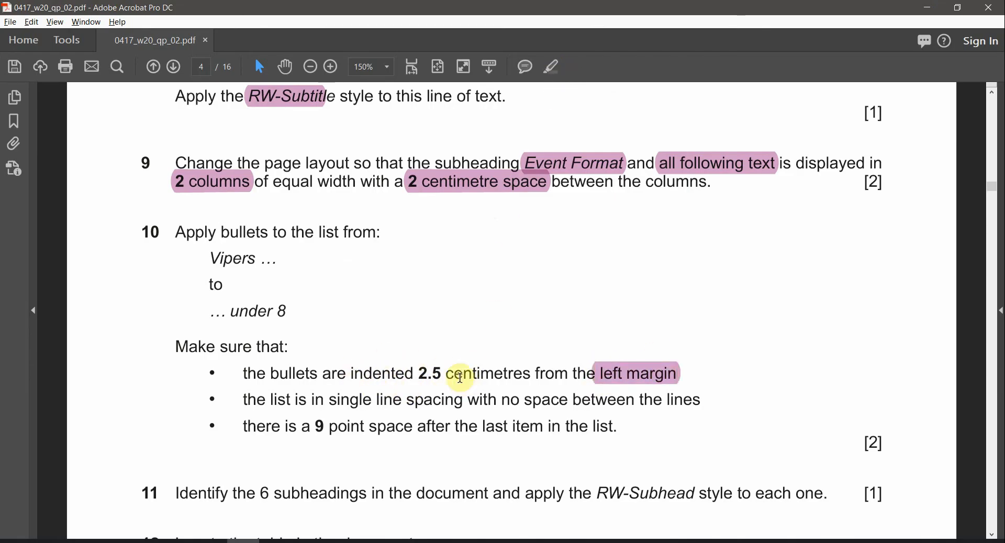
left_click_drag(419, 374, 530, 374)
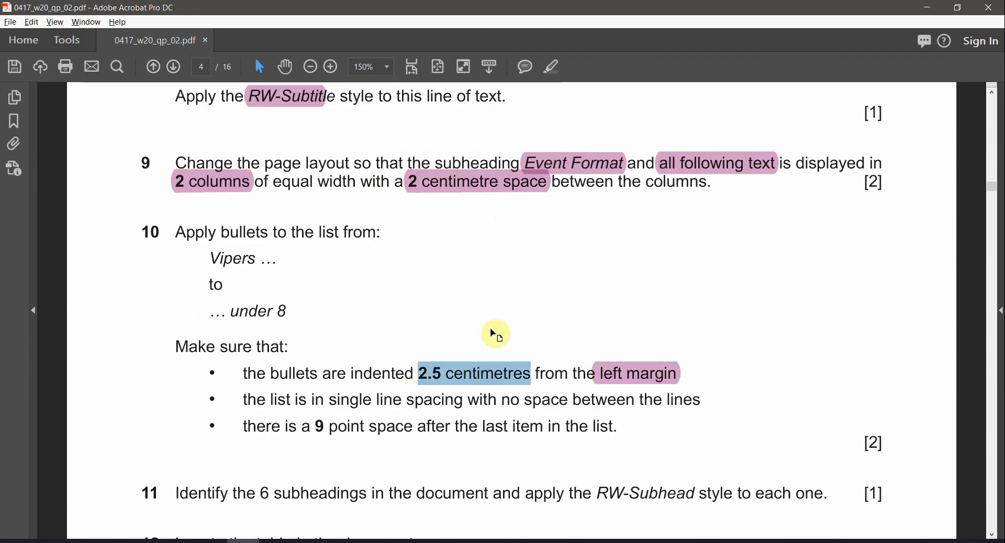
left_click(553, 68)
double_click(381, 374)
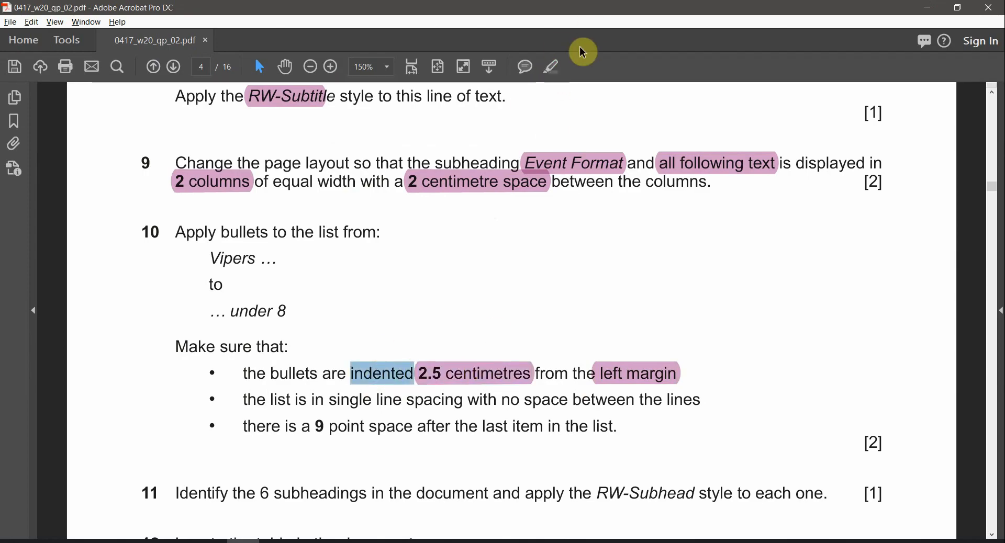
left_click(555, 68)
key("alt+Tab")
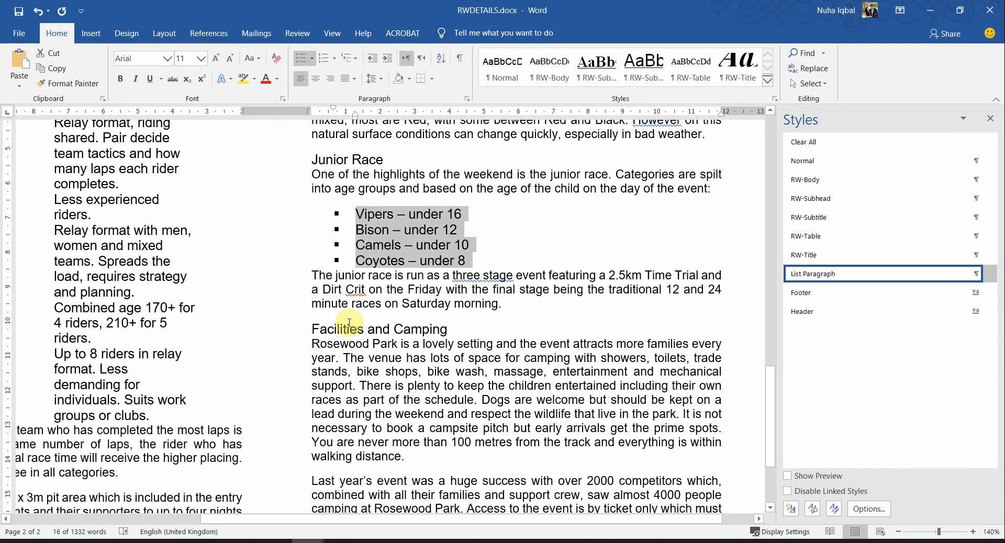
Set the bulleted list's left indentation to 2.5 cm in the Paragraph dialog
right_click(337, 244)
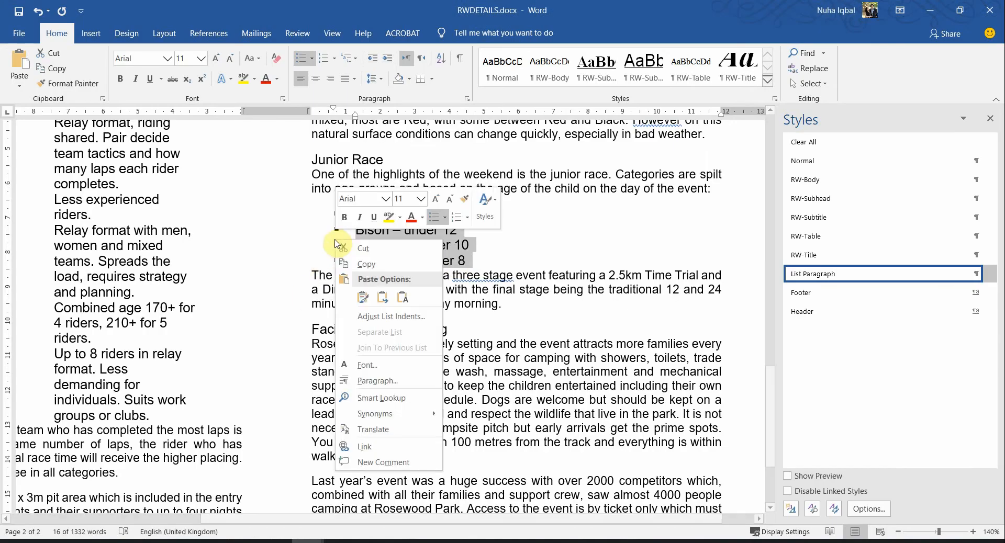
left_click(380, 387)
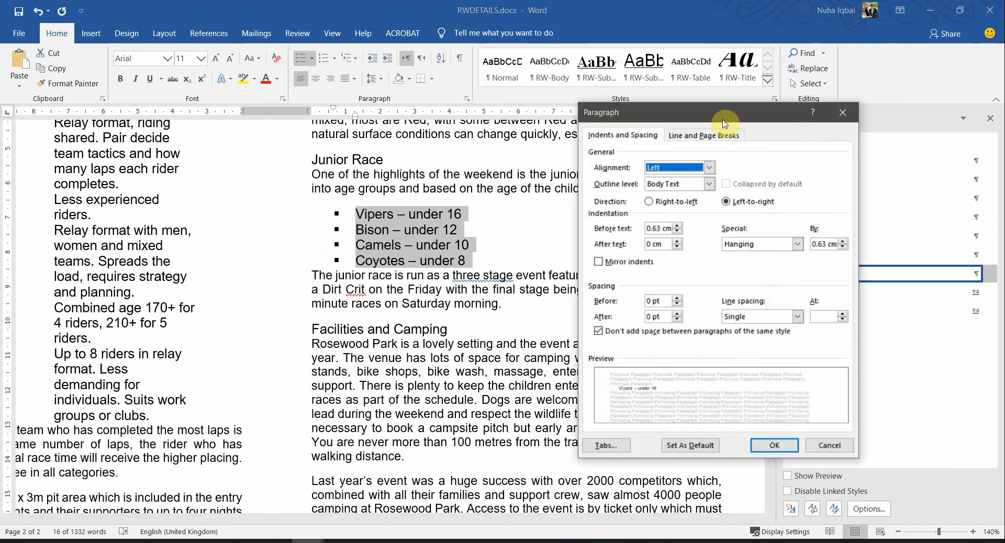
left_click_drag(724, 124, 637, 147)
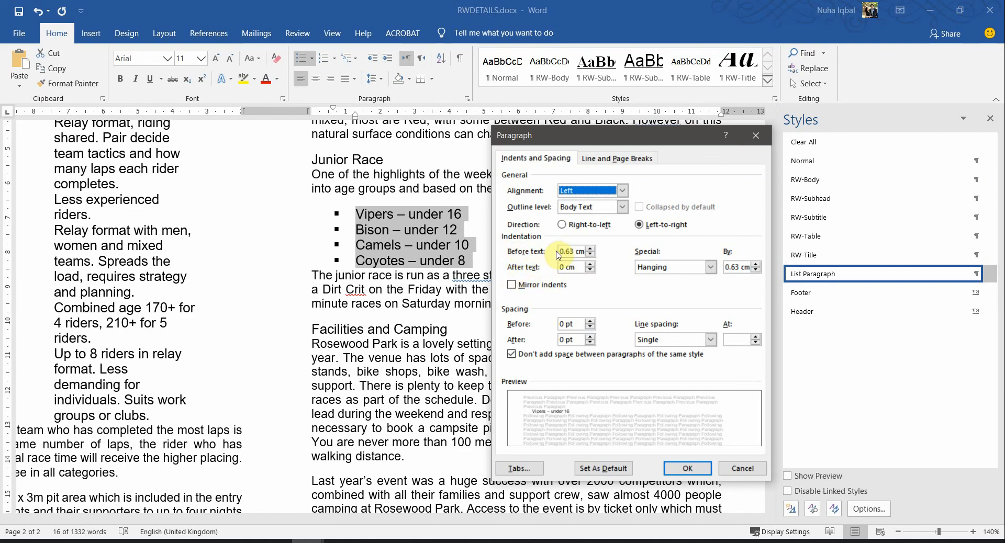
left_click_drag(557, 254, 609, 250)
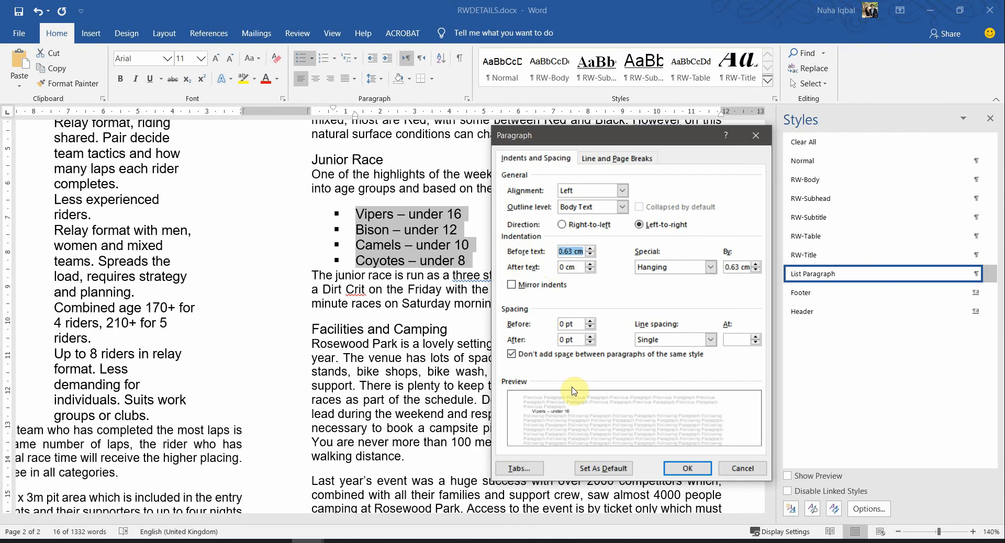
key("alt+Tab")
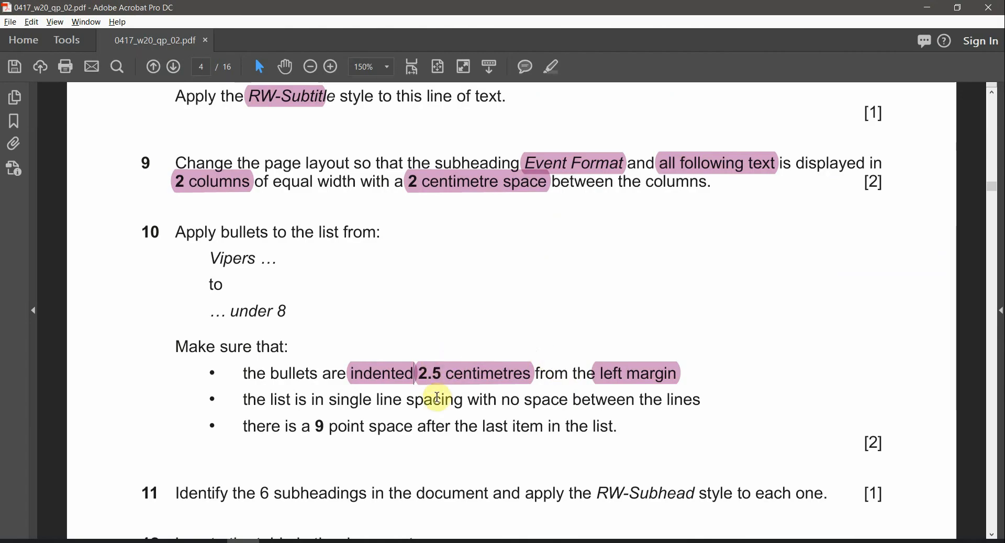
key("alt+Tab")
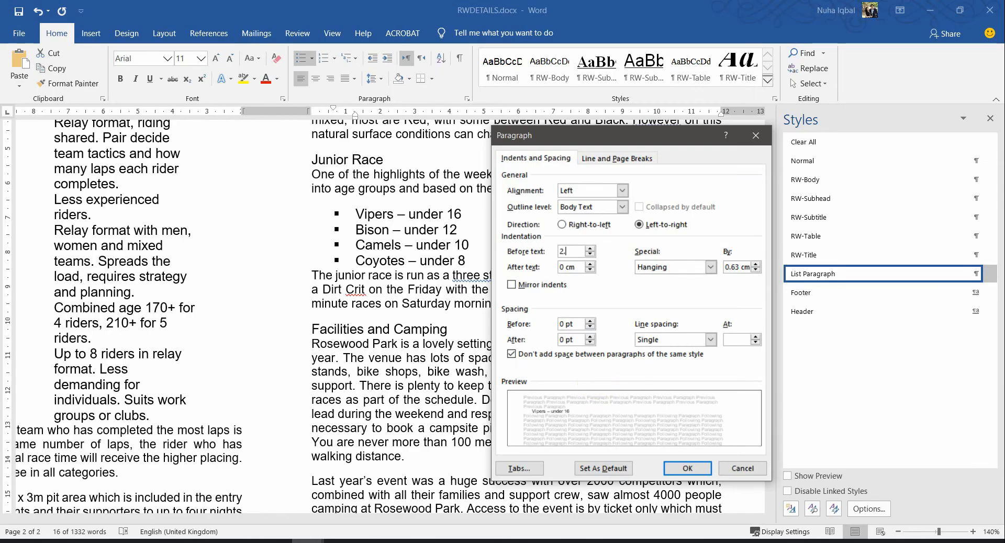
key("Return")
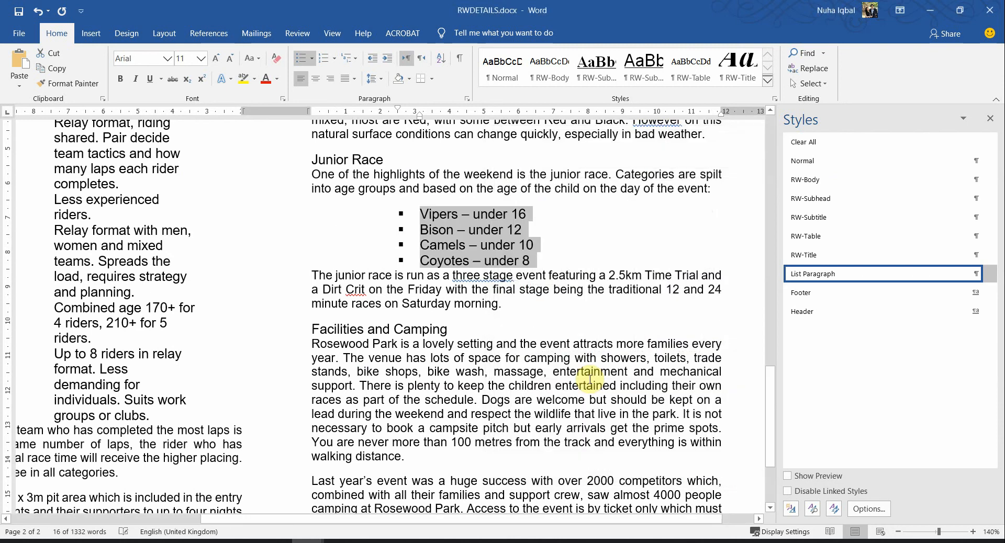
In the list's Paragraph settings, keep the hanging indent and set line spacing to Single
right_click(490, 229)
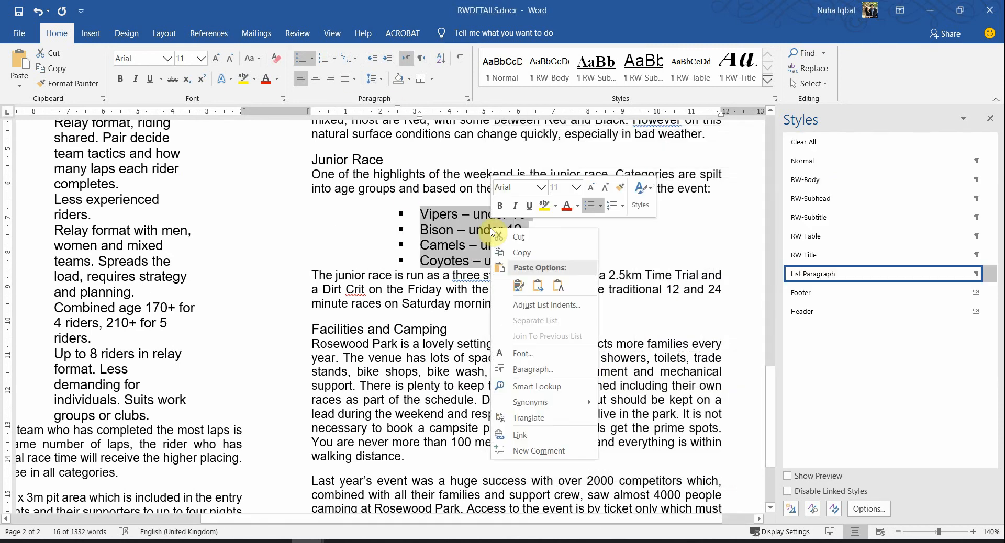
left_click(532, 369)
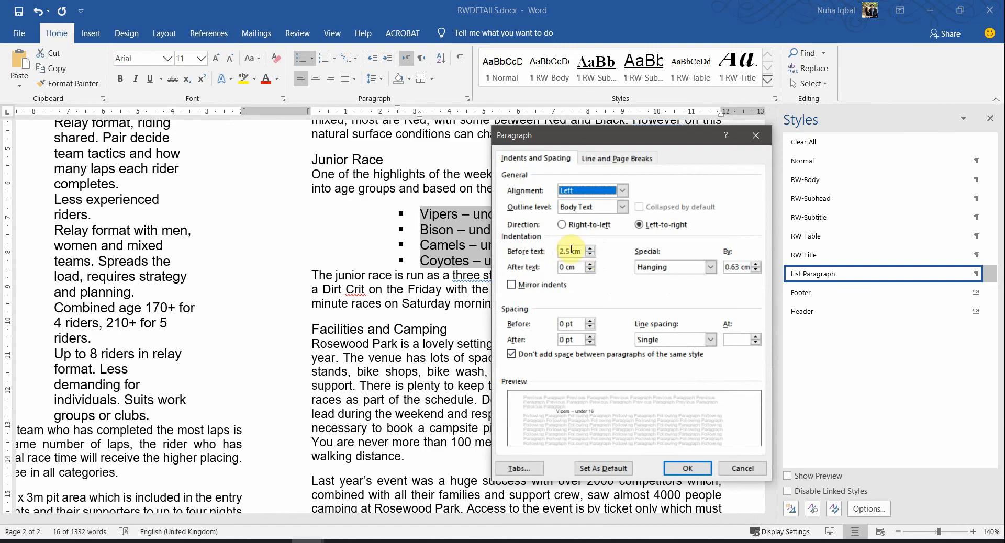
left_click(710, 267)
left_click(710, 267)
key("alt+Tab")
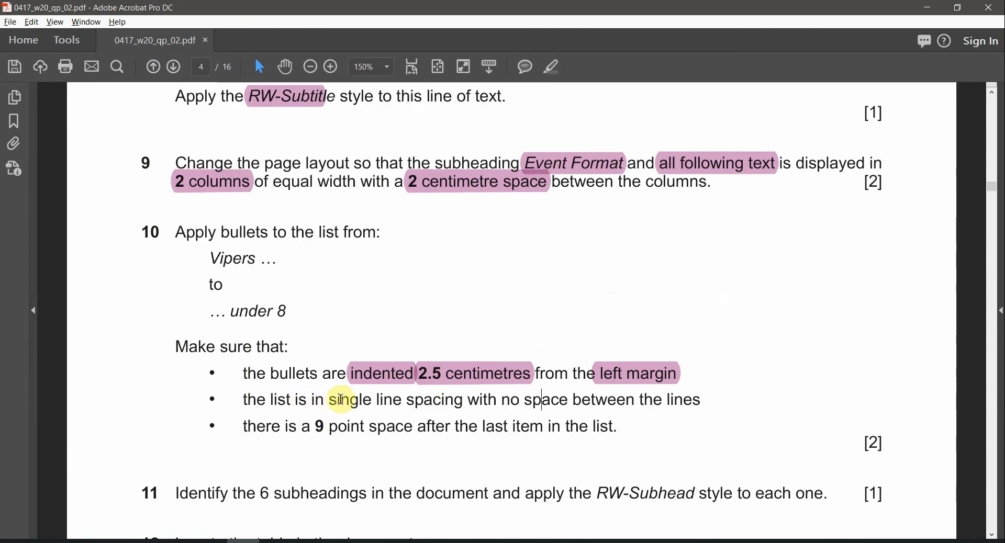
left_click_drag(341, 401, 520, 401)
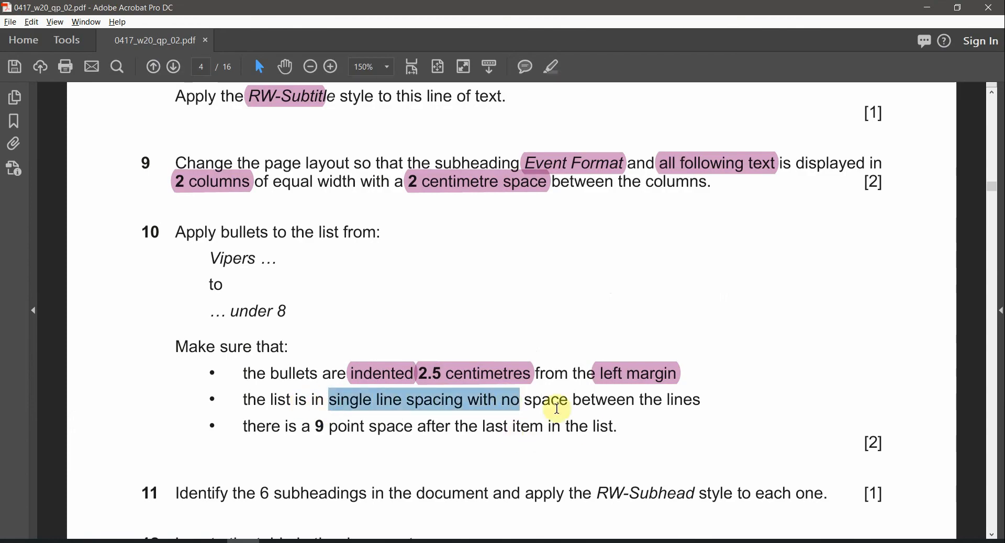
key("alt+Tab")
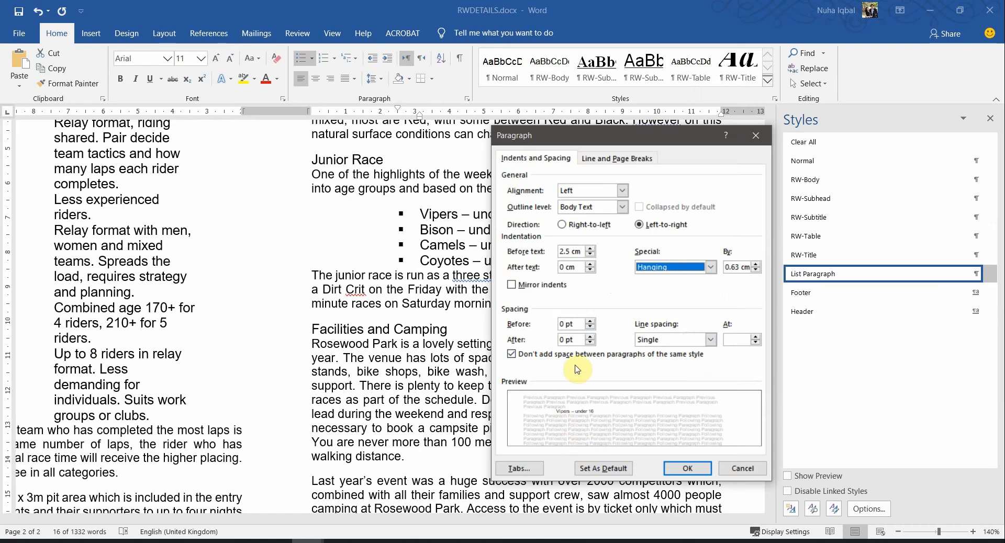
left_click(680, 341)
left_click(679, 342)
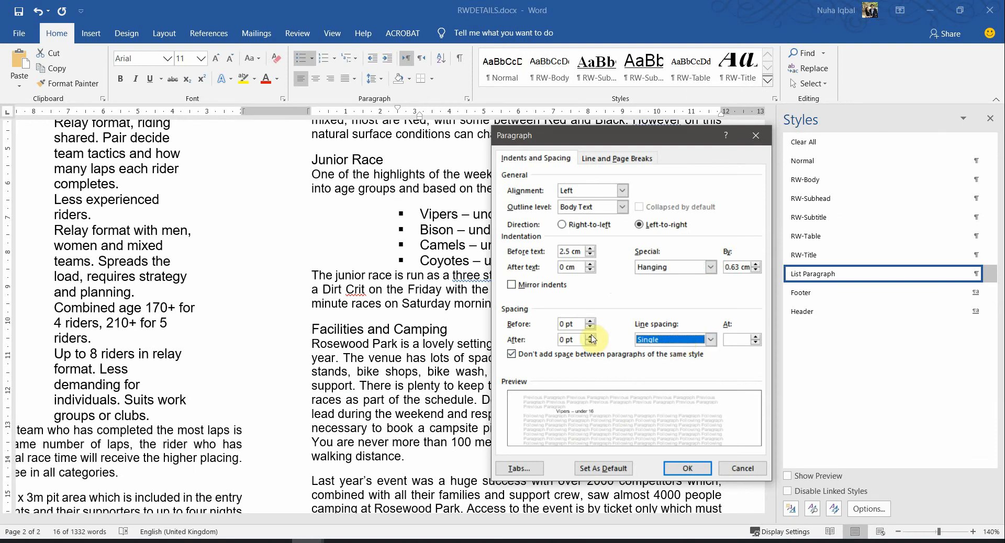
left_click(671, 343)
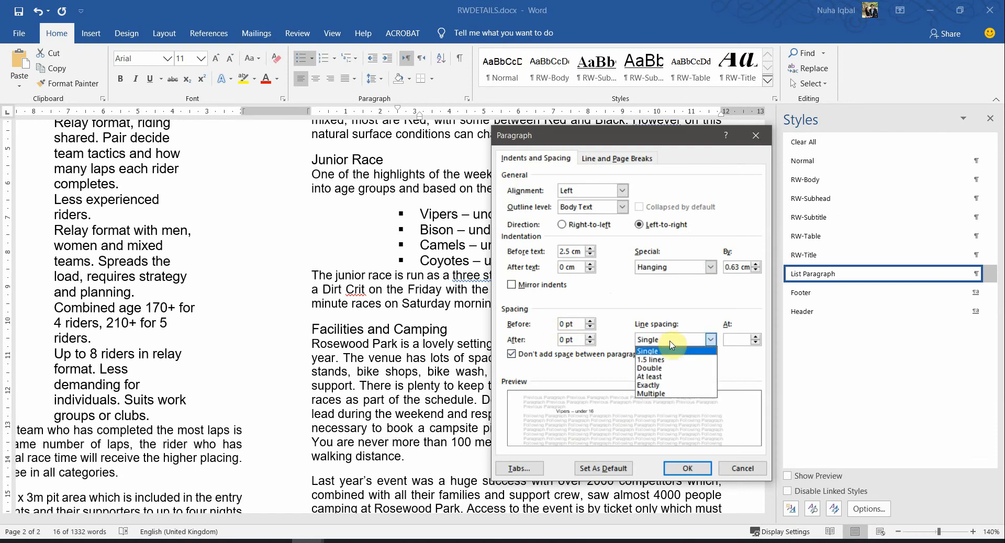
left_click(691, 468)
Highlight the single spacing requirement in the PDF, then apply the list's paragraph settings
key("alt+Tab")
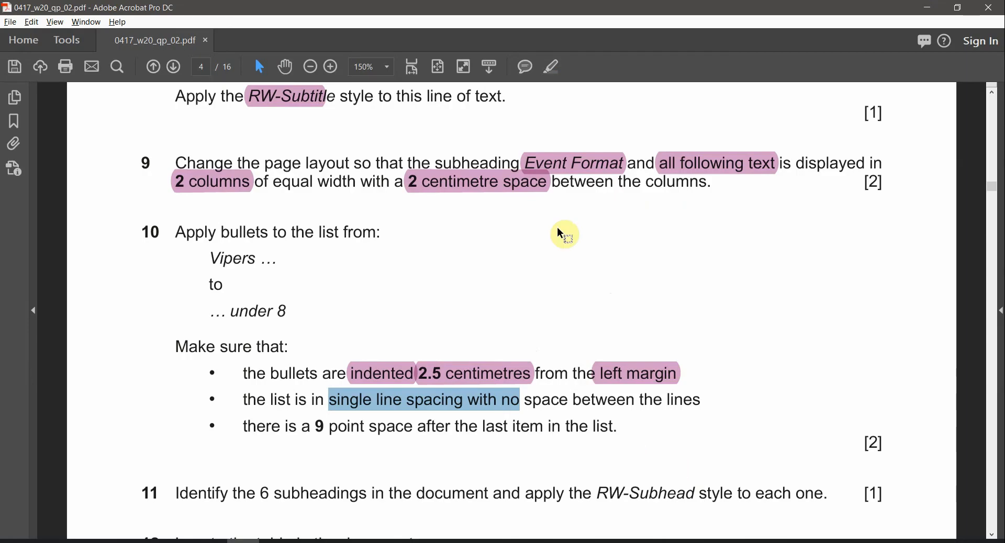
left_click(553, 69)
left_click(298, 426)
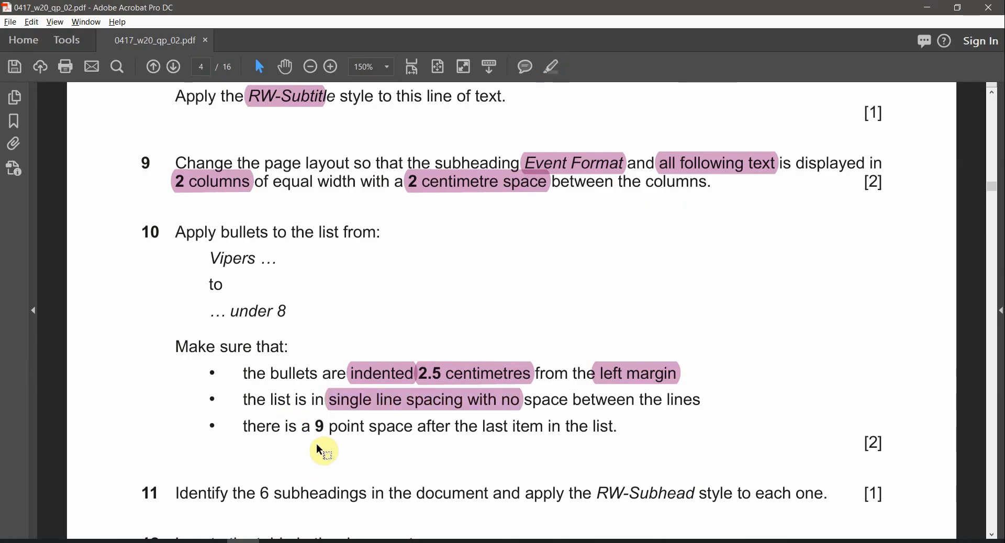
left_click(314, 427)
left_click_drag(318, 426, 477, 426)
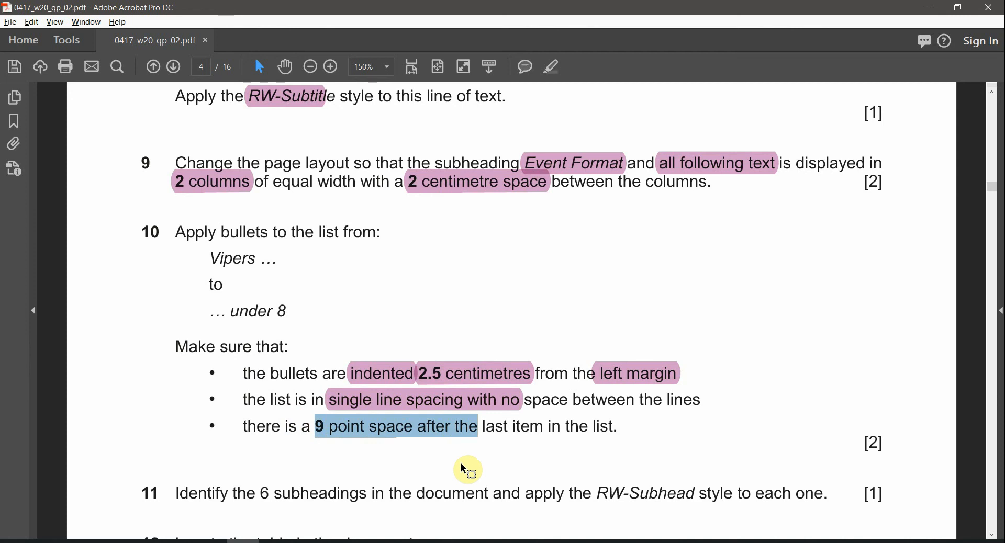
key("alt+Tab")
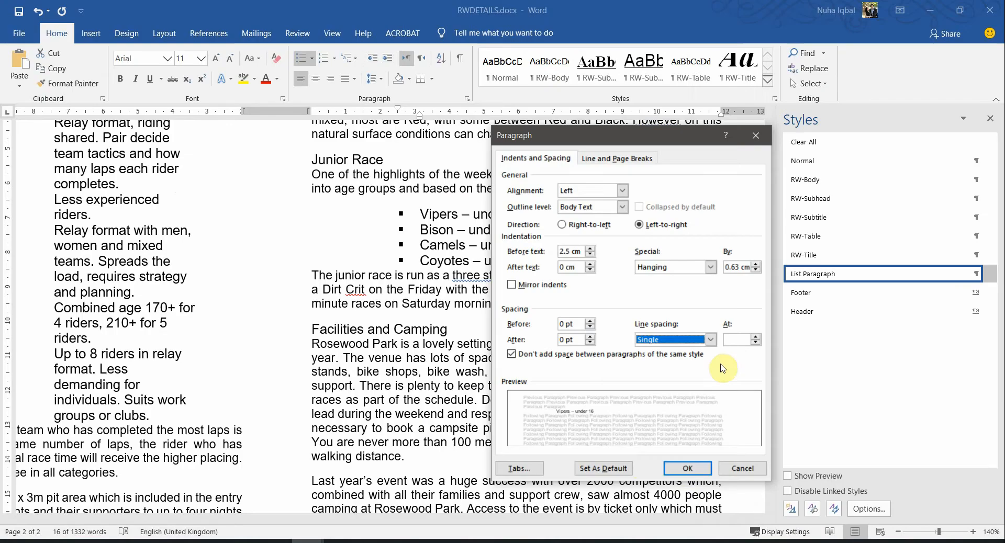
left_click(684, 464)
left_click(480, 261)
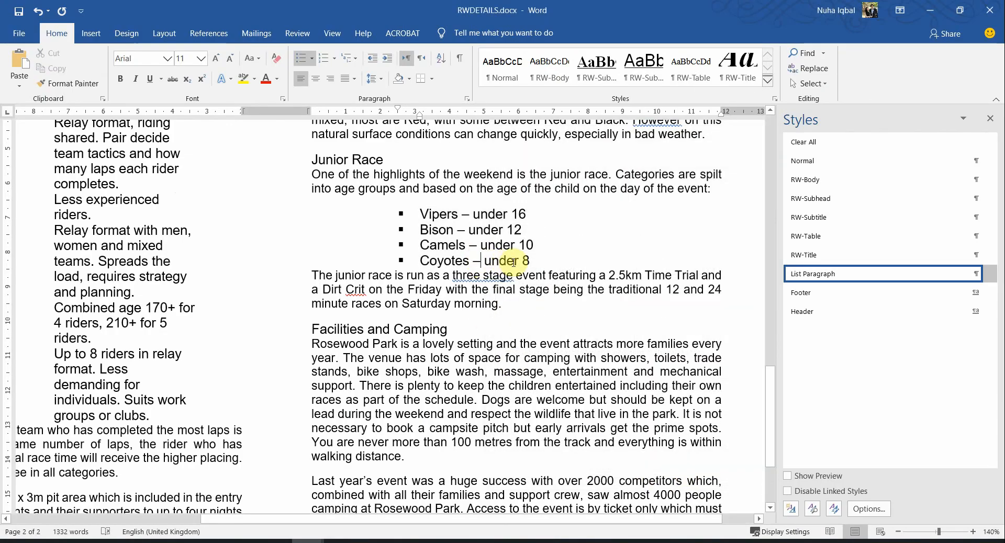
Give the Coyotes – under 8 paragraph 9 pt spacing after in the Paragraph dialog
left_click_drag(530, 262, 477, 263)
left_click(474, 262)
left_click(471, 262)
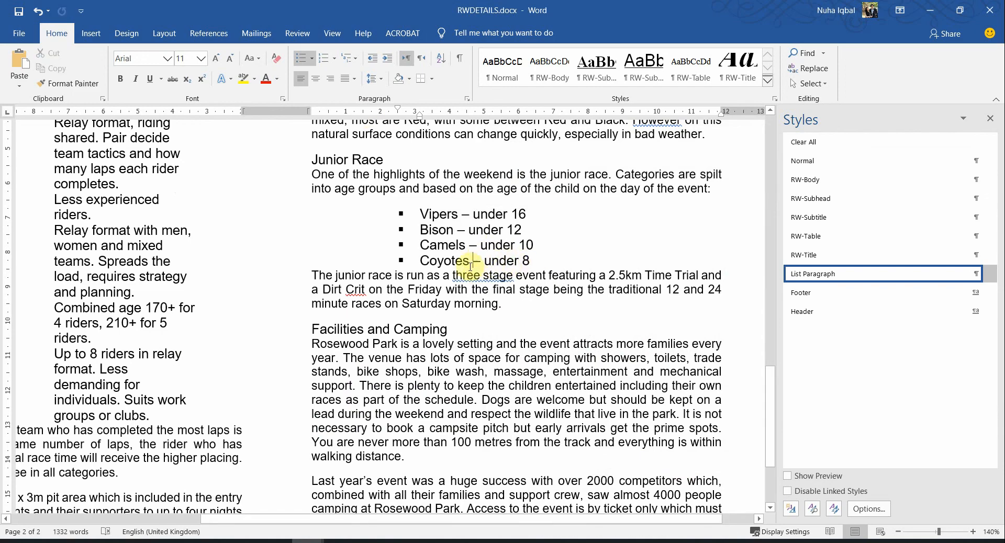
right_click(462, 261)
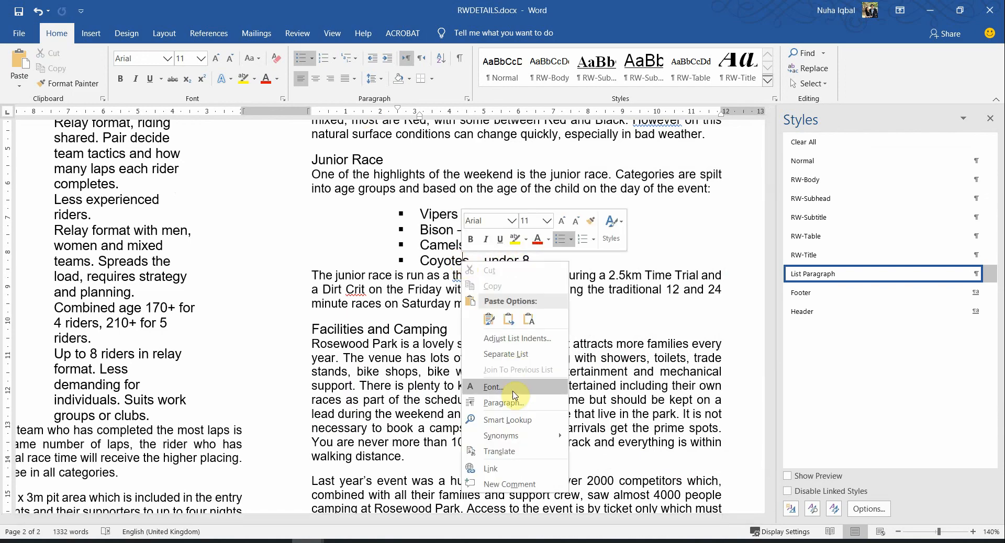
left_click(497, 406)
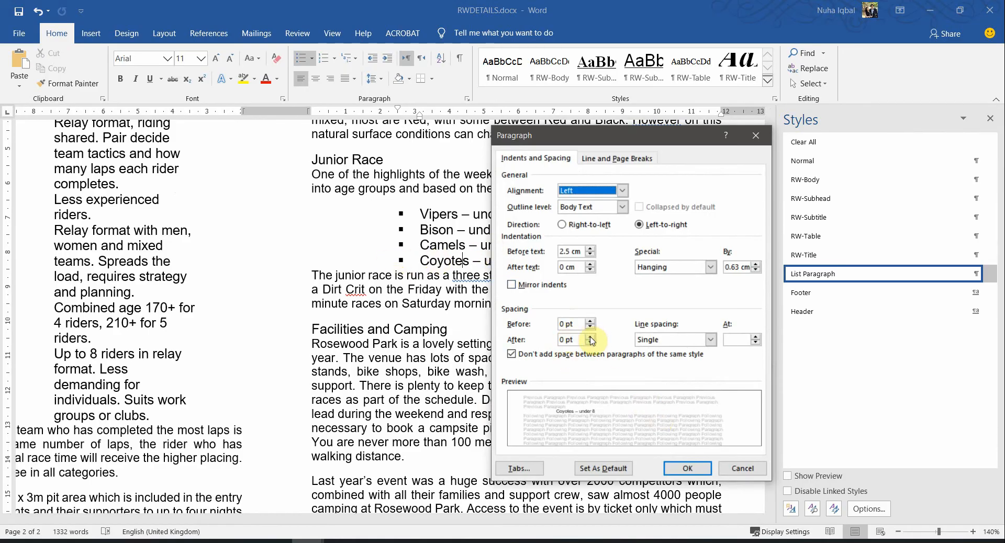
double_click(573, 339)
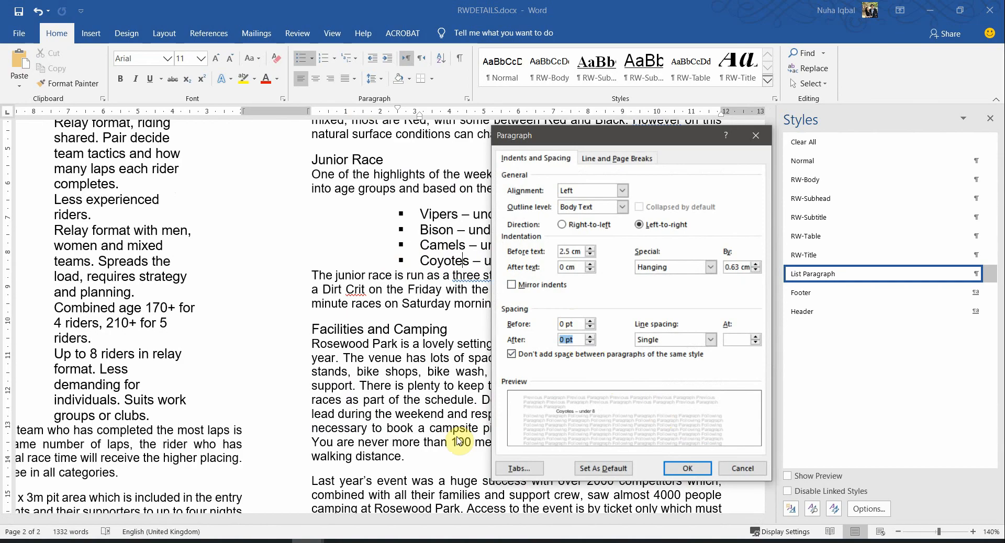
type("9")
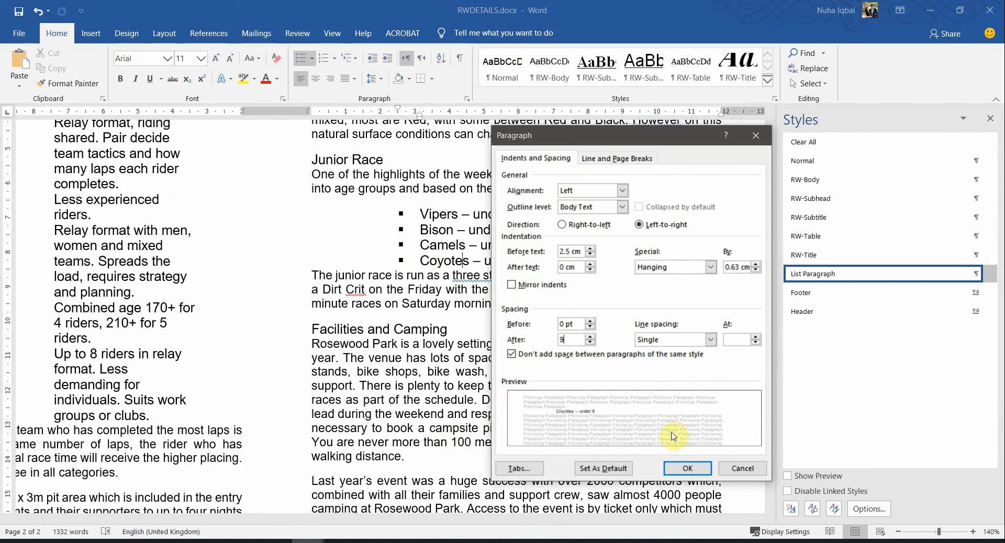
left_click(569, 324)
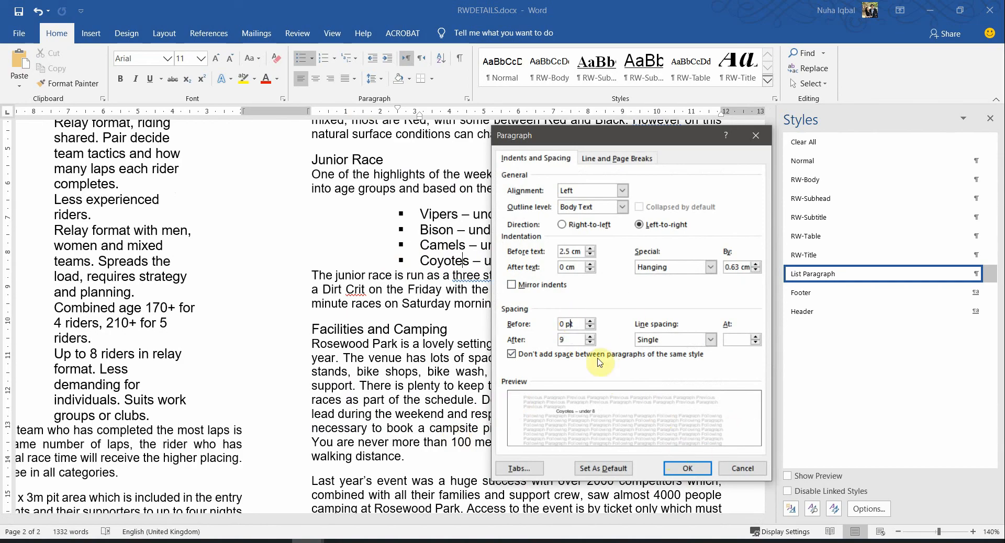
left_click(688, 469)
left_click(516, 285)
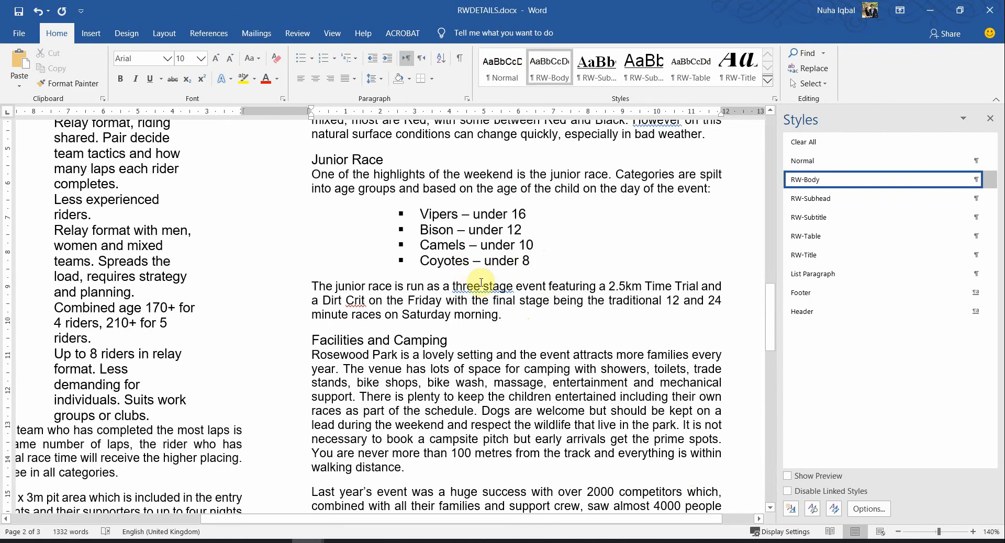
Highlight '6 subheadings in' and 'RW-Subhead' in task 11, then select Word's Event Format heading
scroll(498, 366, "up", 2)
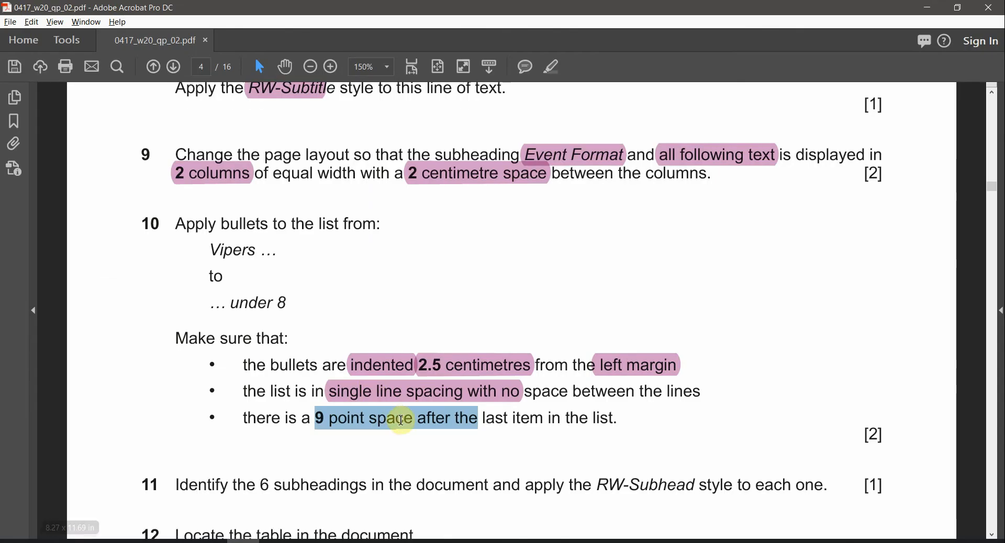
scroll(809, 287, "down", 3)
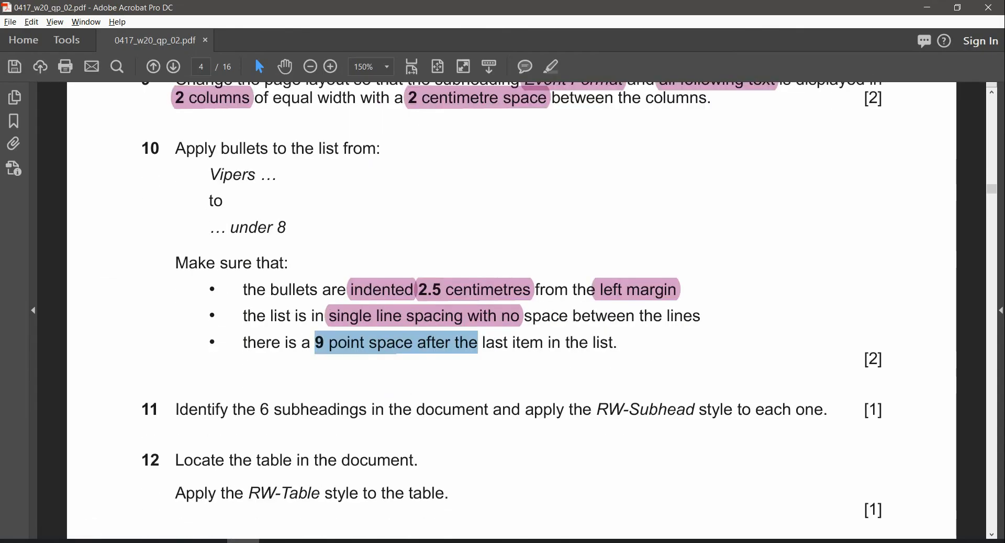
scroll(368, 436, "down", 1)
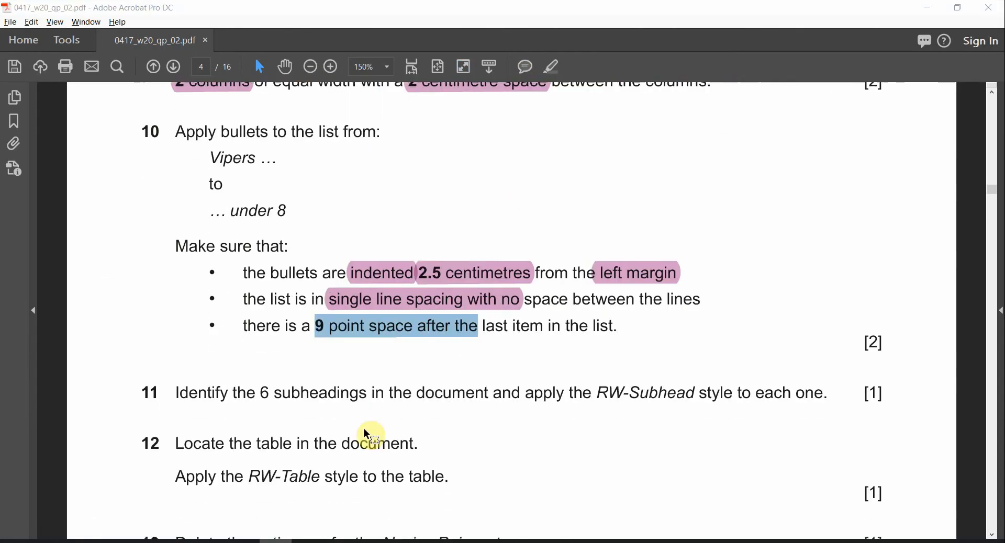
scroll(368, 436, "down", 3)
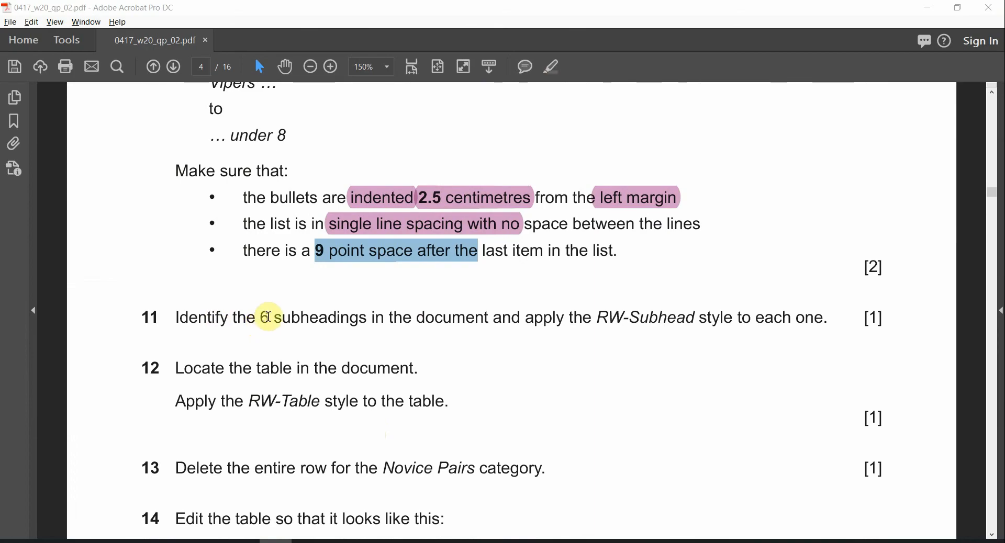
left_click_drag(261, 317, 386, 318)
left_click(552, 66)
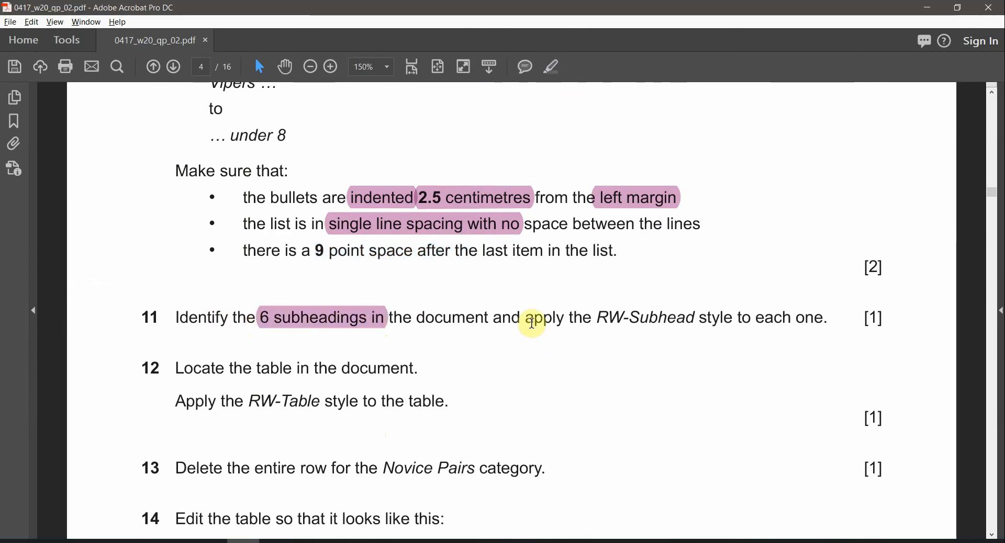
left_click_drag(593, 319, 695, 318)
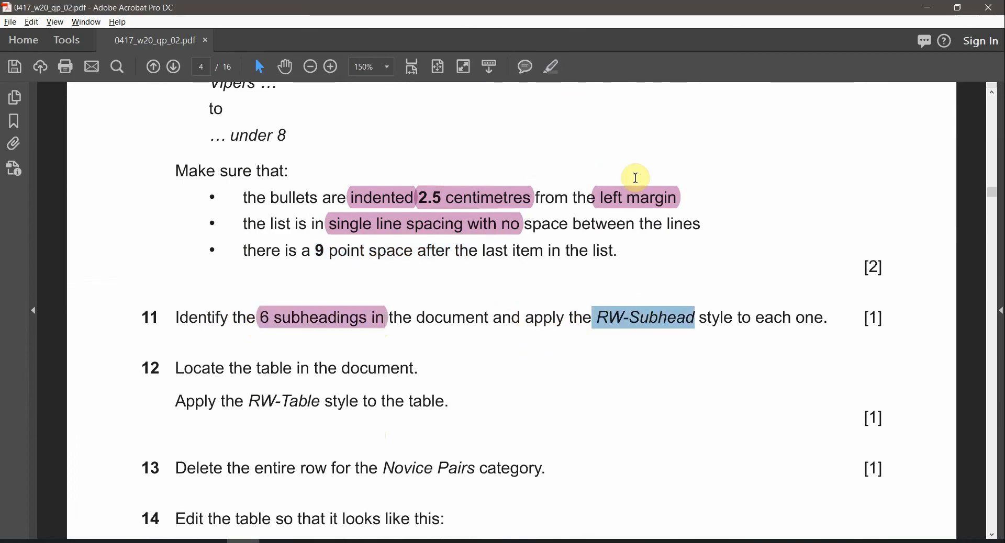
left_click(552, 66)
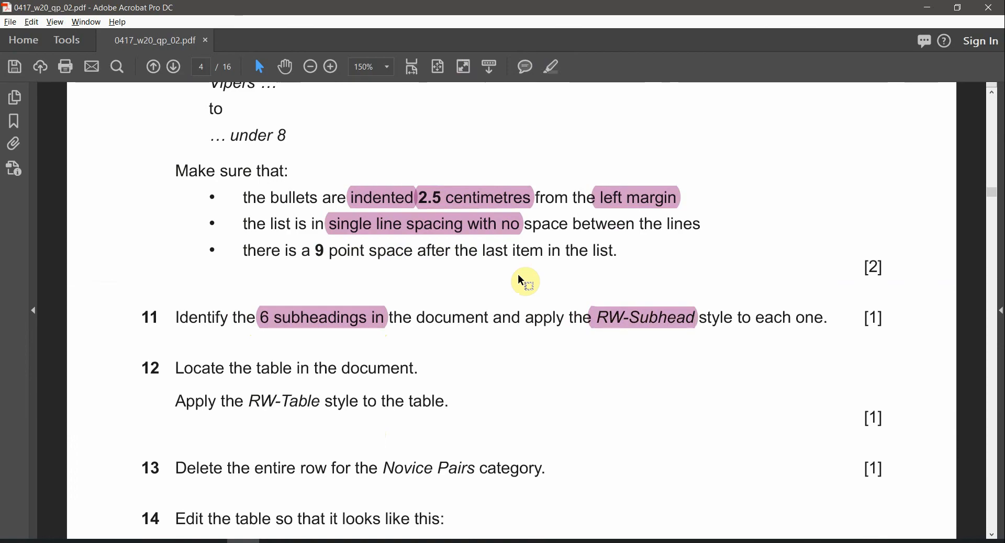
key("alt+Tab")
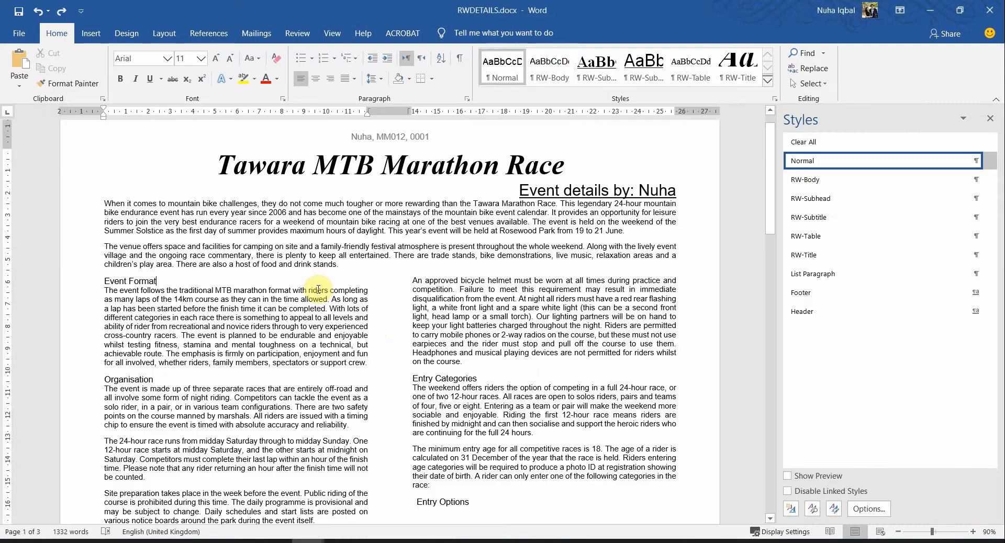
triple_click(142, 283)
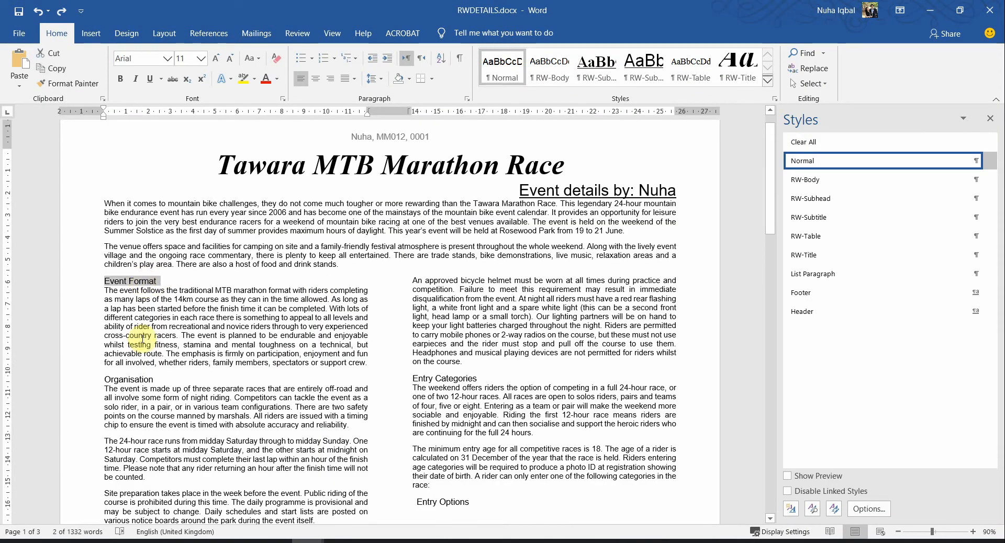
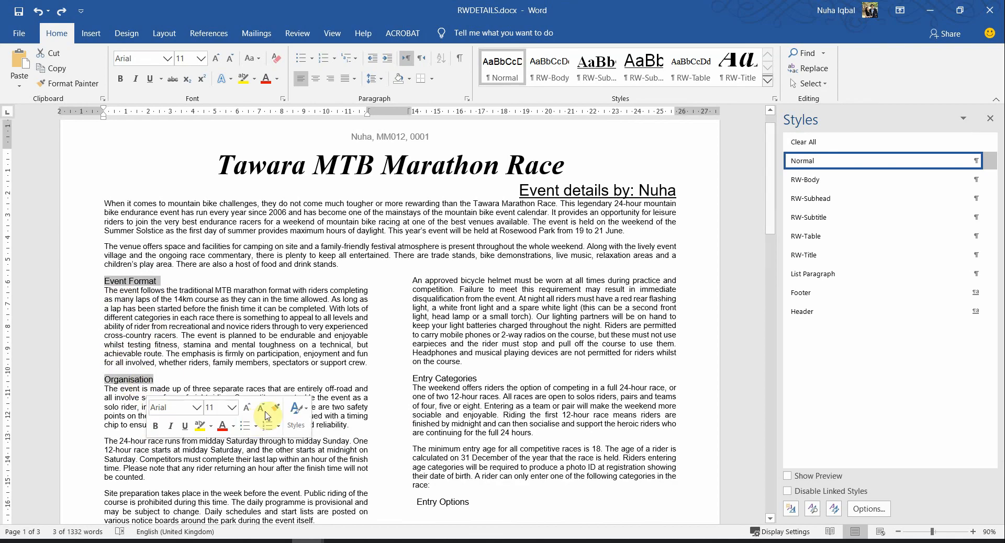
Add the Entry Categories subheading to the selection, keeping the Entry Options caption out
scroll(450, 435, "down", 4)
scroll(434, 275, "up", 3)
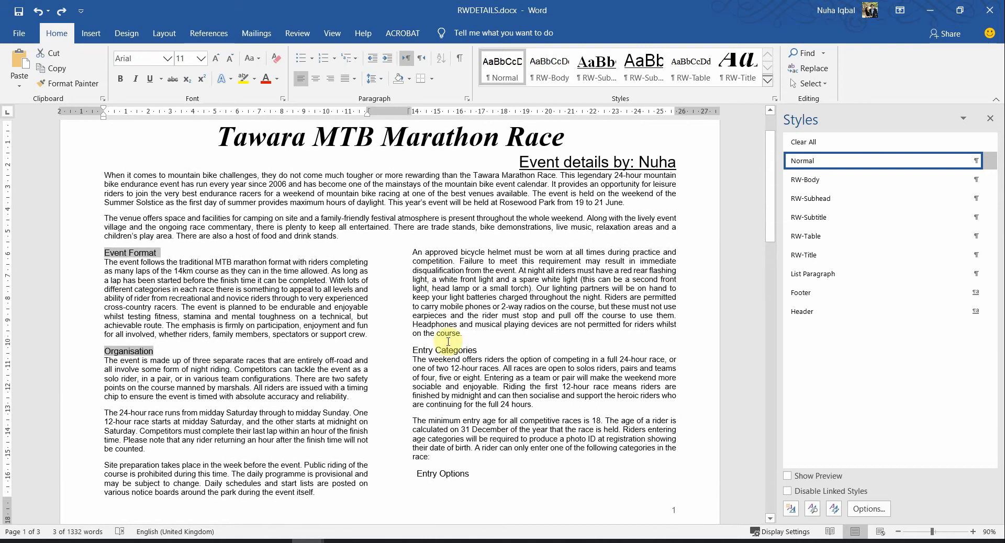
triple_click(436, 353, "ctrl")
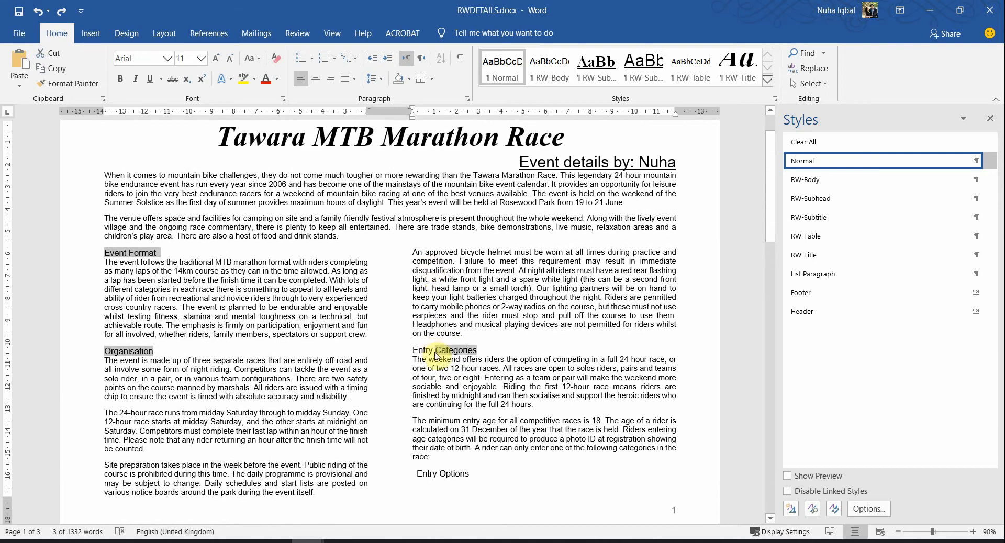
triple_click(444, 477, "ctrl")
scroll(588, 458, "down", 10)
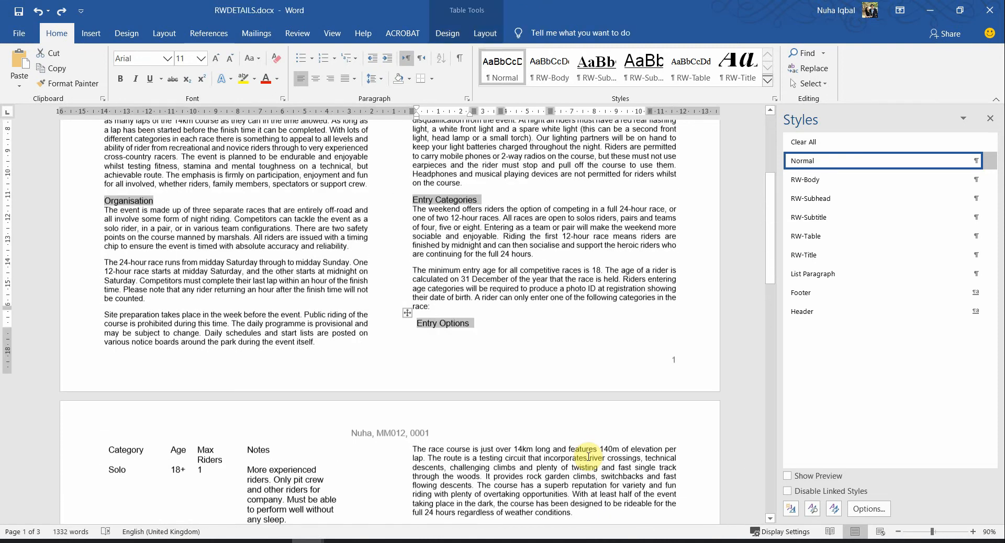
scroll(469, 367, "up", 4)
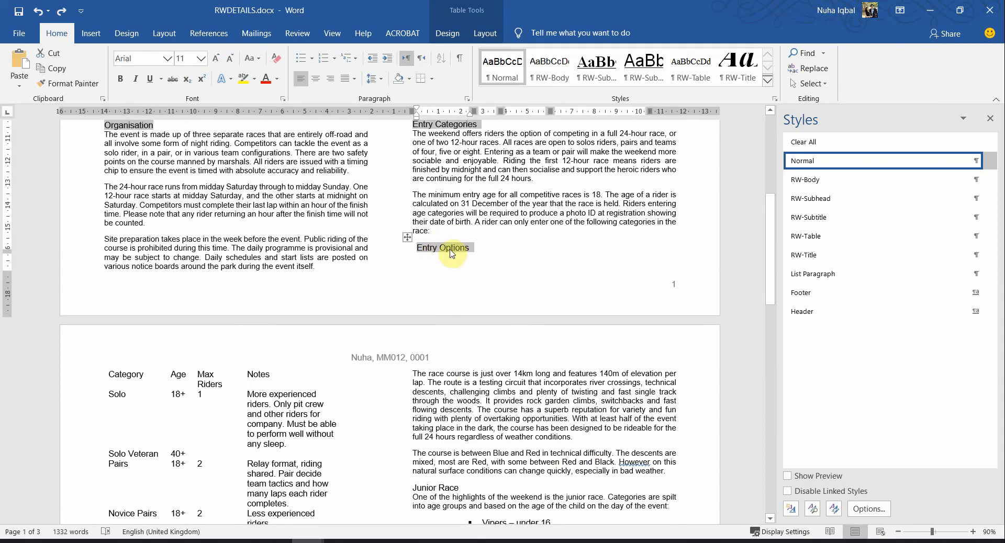
double_click(452, 254, "ctrl")
left_click(452, 254, "ctrl")
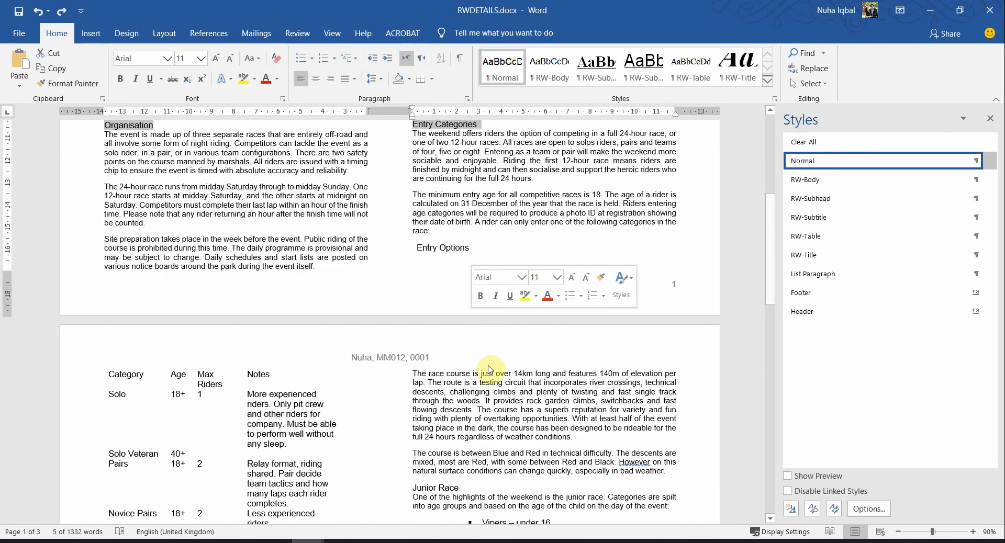
scroll(490, 370, "down", 5)
scroll(475, 384, "up", 10)
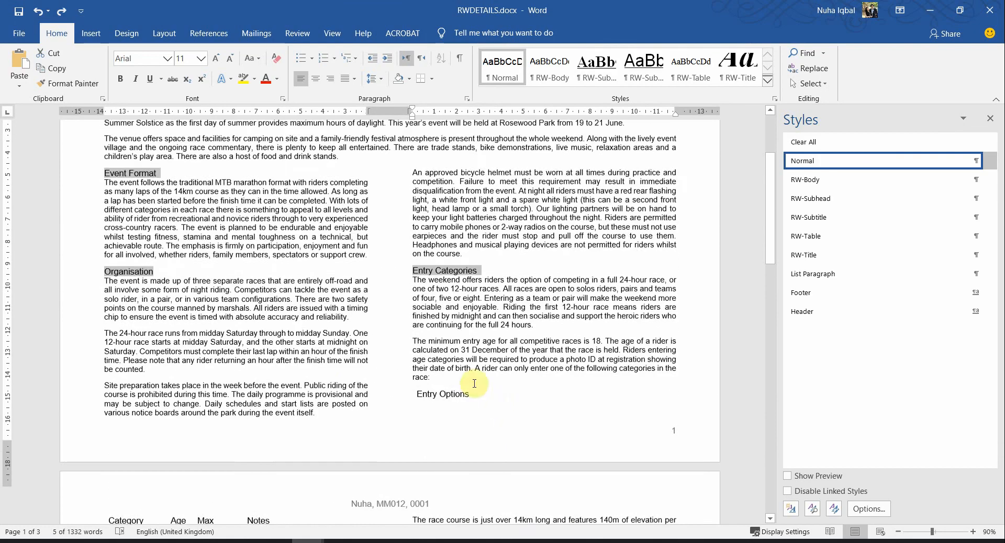
scroll(474, 383, "up", 3)
scroll(346, 406, "down", 12)
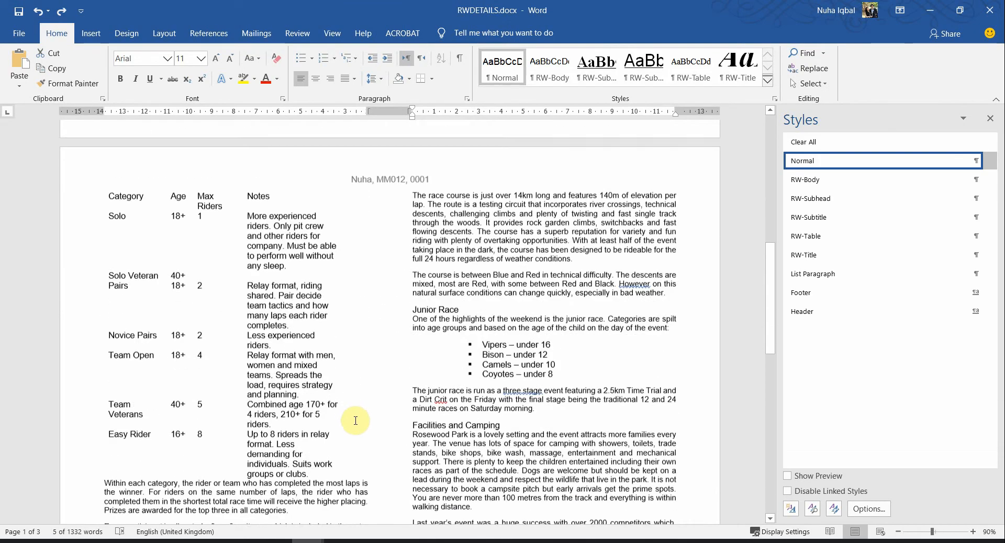
scroll(355, 421, "down", 1)
Add the Junior Race and The Course subheadings, then apply RW-Subhead to all selected headings
triple_click(436, 288)
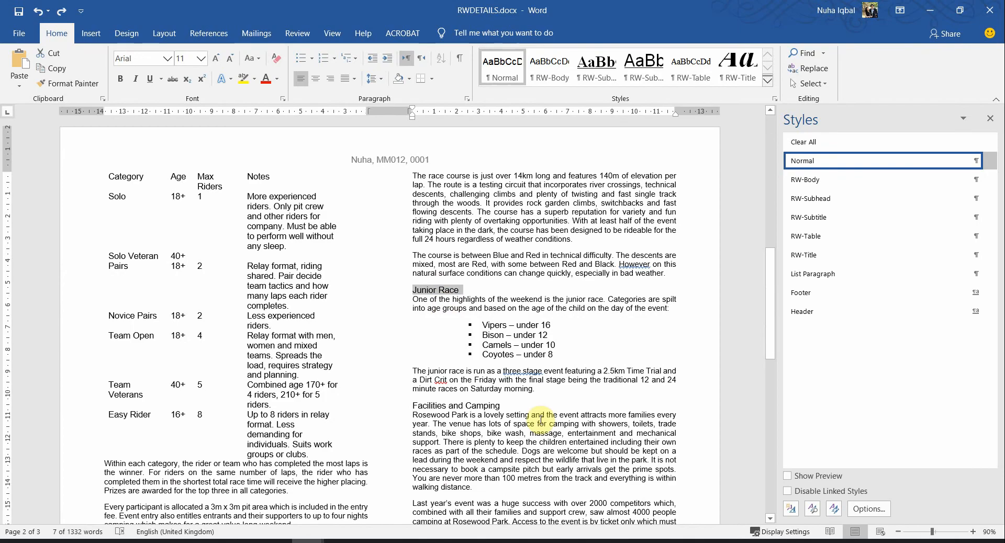
scroll(435, 317, "down", 4)
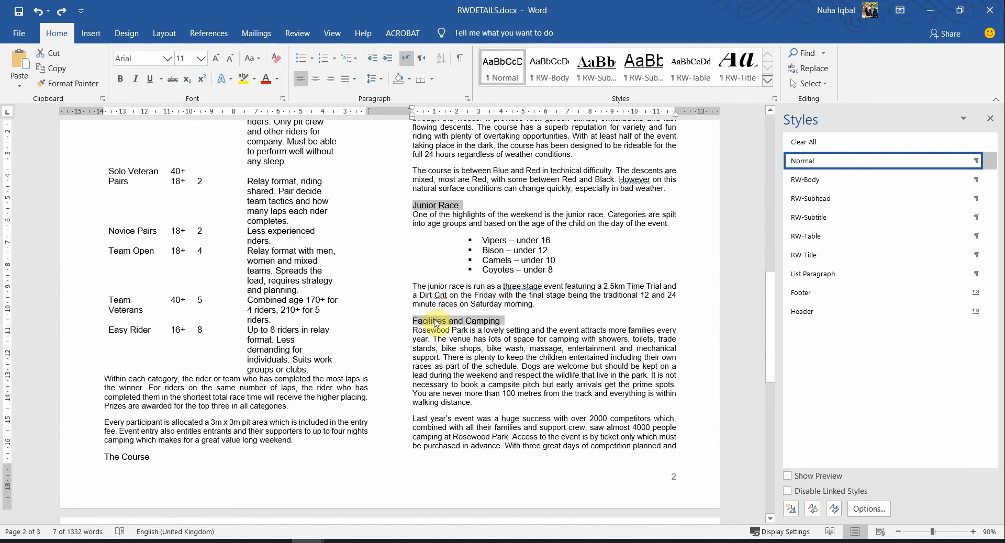
scroll(549, 451, "down", 5)
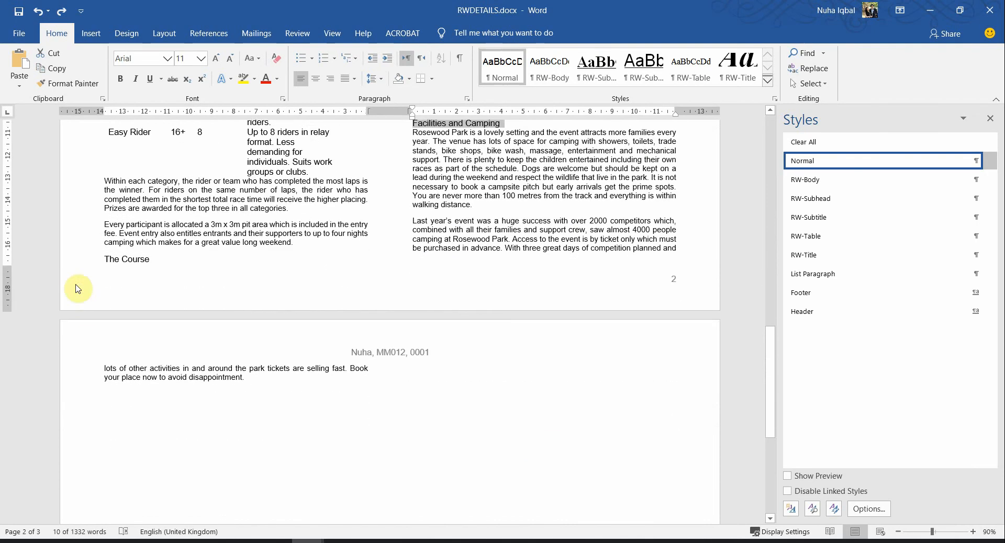
triple_click(136, 257, "ctrl")
scroll(477, 419, "up", 5)
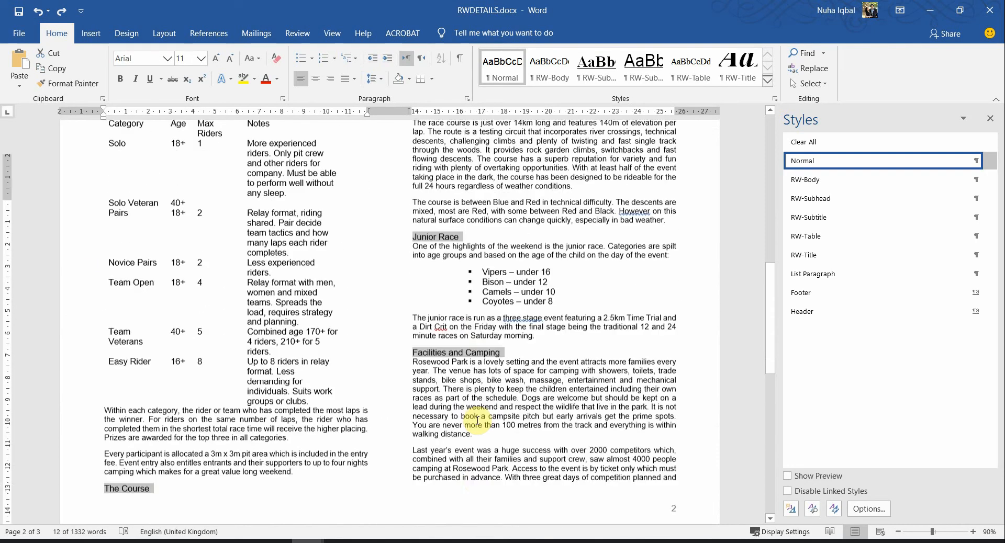
scroll(477, 420, "up", 5)
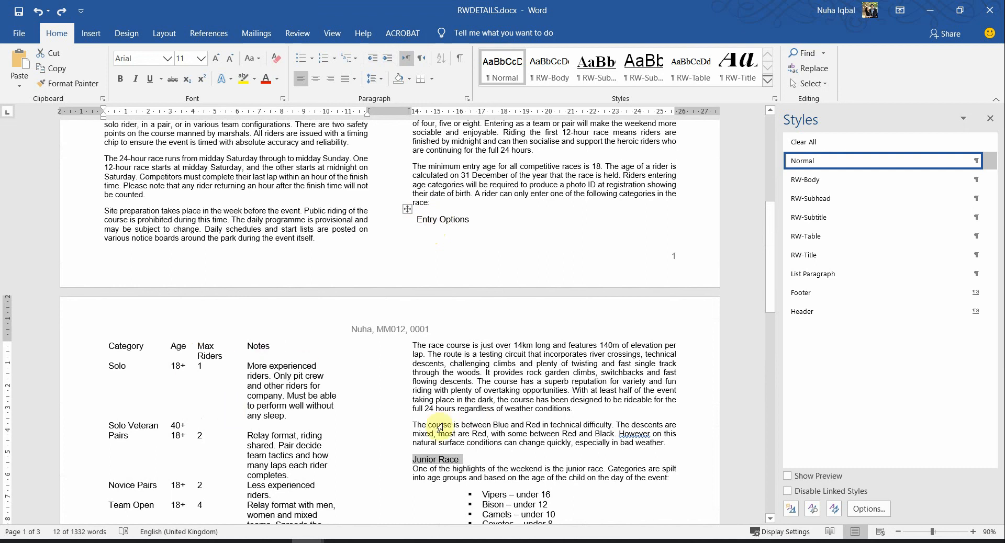
scroll(517, 443, "down", 7)
scroll(517, 445, "up", 8)
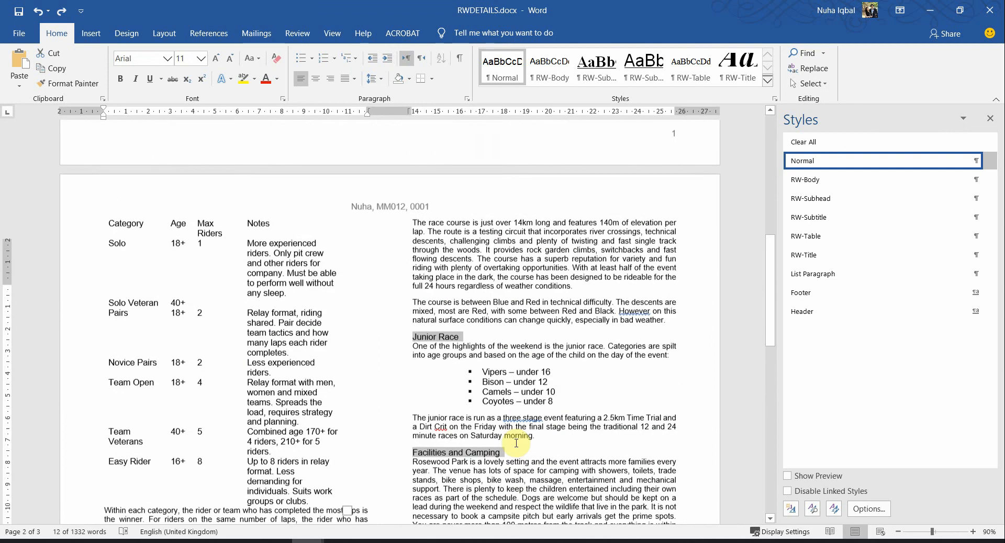
scroll(517, 446, "up", 5)
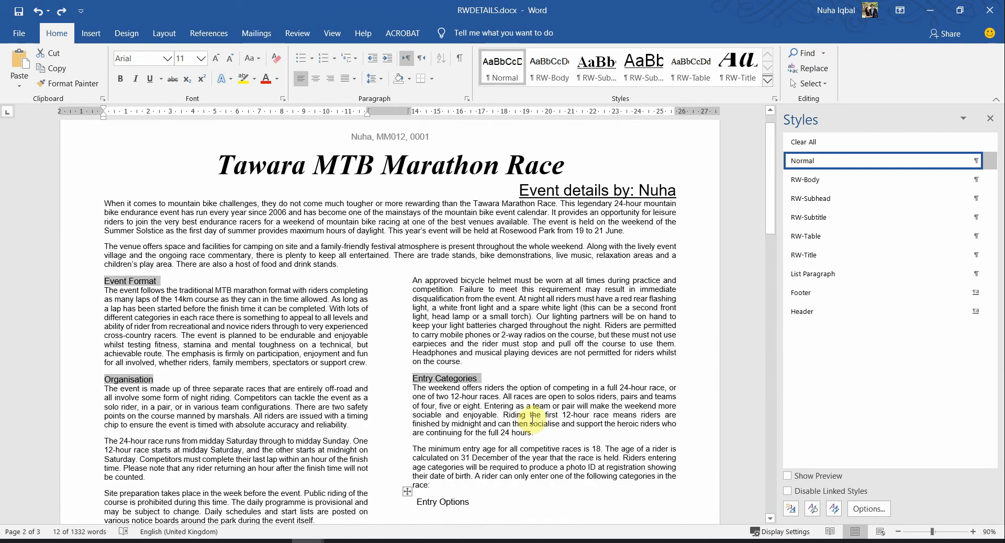
left_click(813, 202)
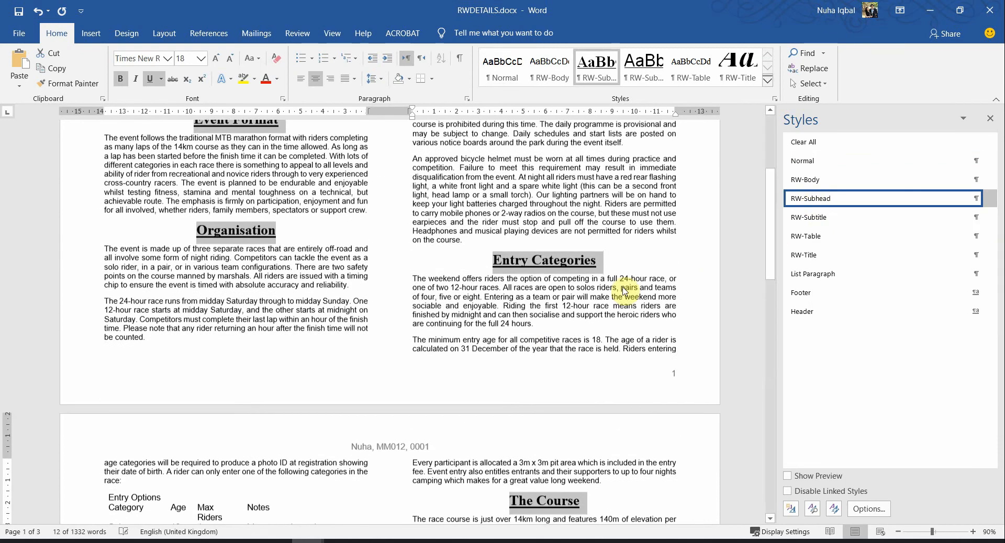
Mark RW-Subhead as done in the question paper and clear Word's heading selection
key("alt+Tab")
left_click(661, 316)
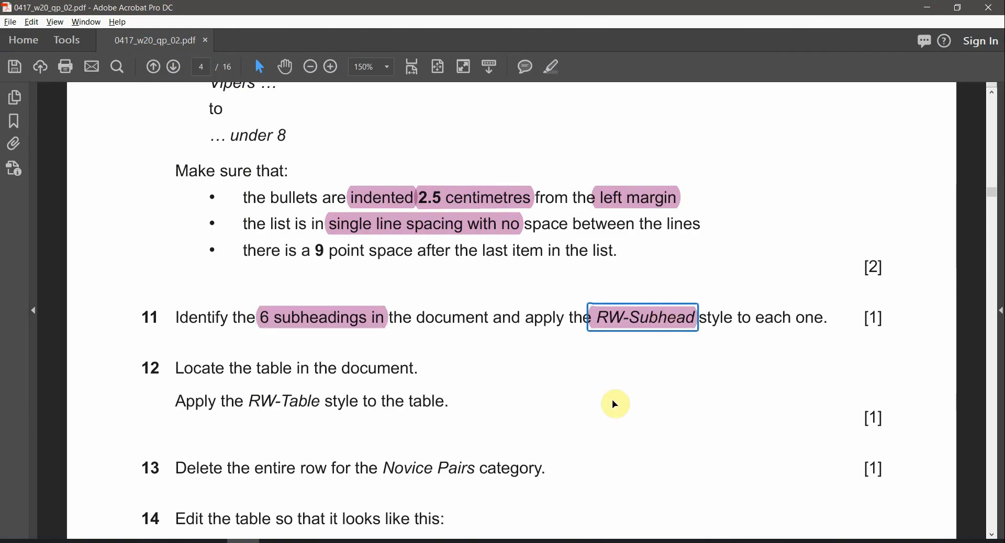
key("alt+Tab")
scroll(613, 387, "up", 6)
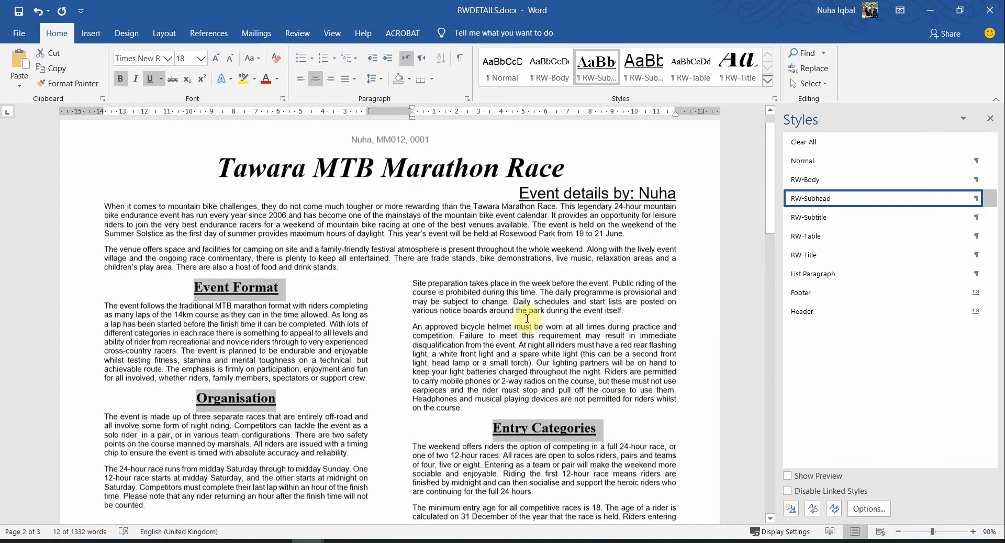
left_click(528, 319)
scroll(602, 435, "down", 4)
Check question 12, then select the whole Entry Options table in Word
key("alt+Tab")
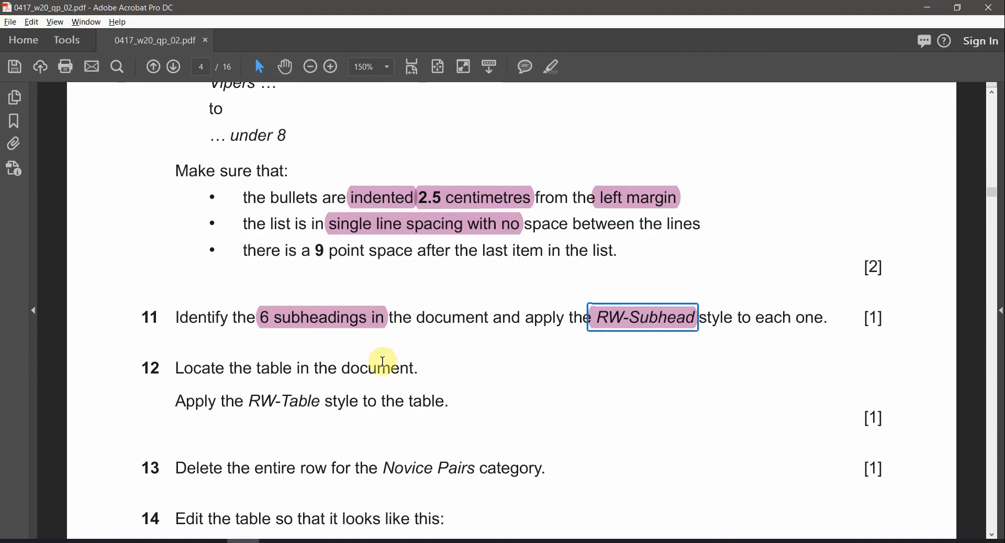
scroll(281, 408, "down", 1)
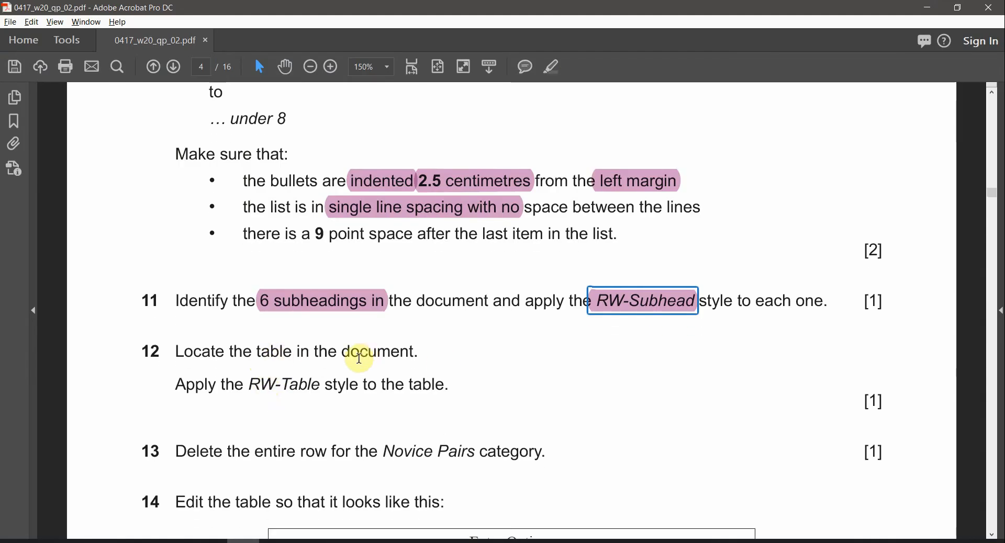
key("alt+Tab")
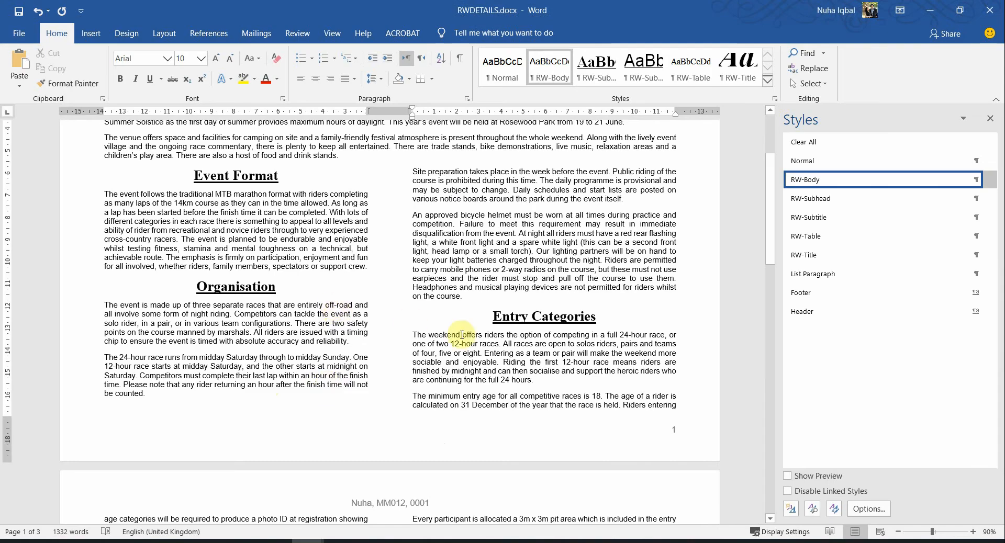
scroll(462, 335, "down", 6)
left_click(175, 273)
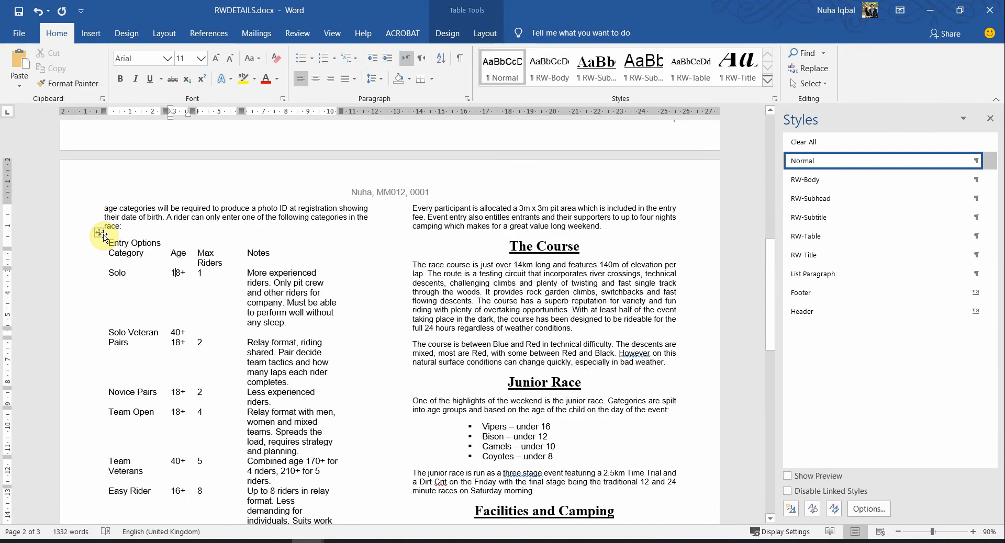
left_click(101, 234)
scroll(238, 321, "down", 3)
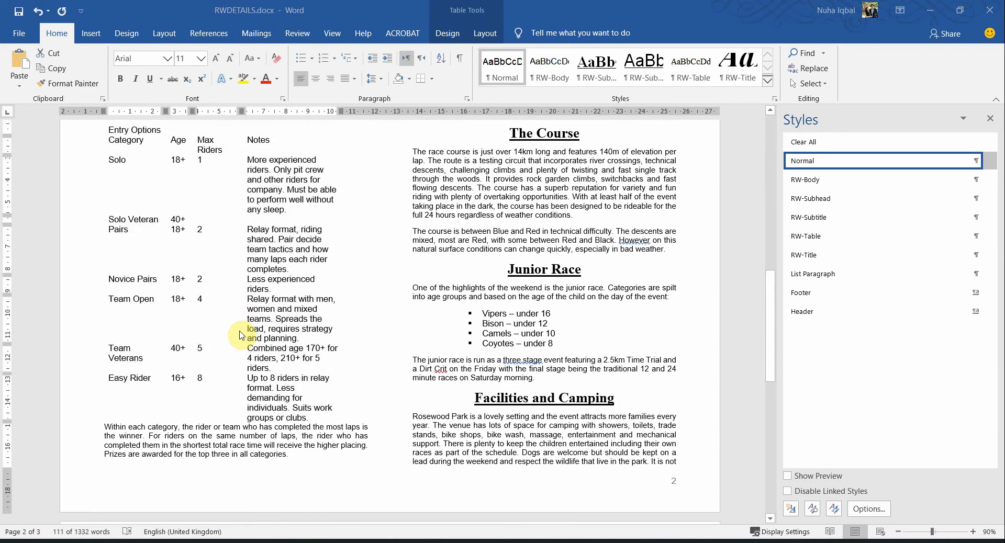
Highlight 'RW-Table' in question 12 as done
key("alt+Tab")
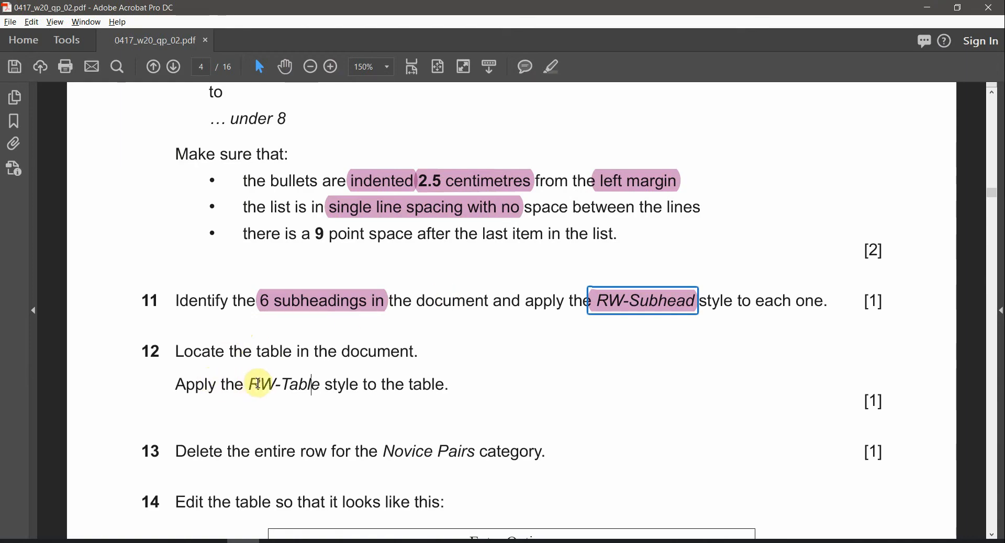
left_click_drag(258, 383, 319, 385)
left_click(553, 68)
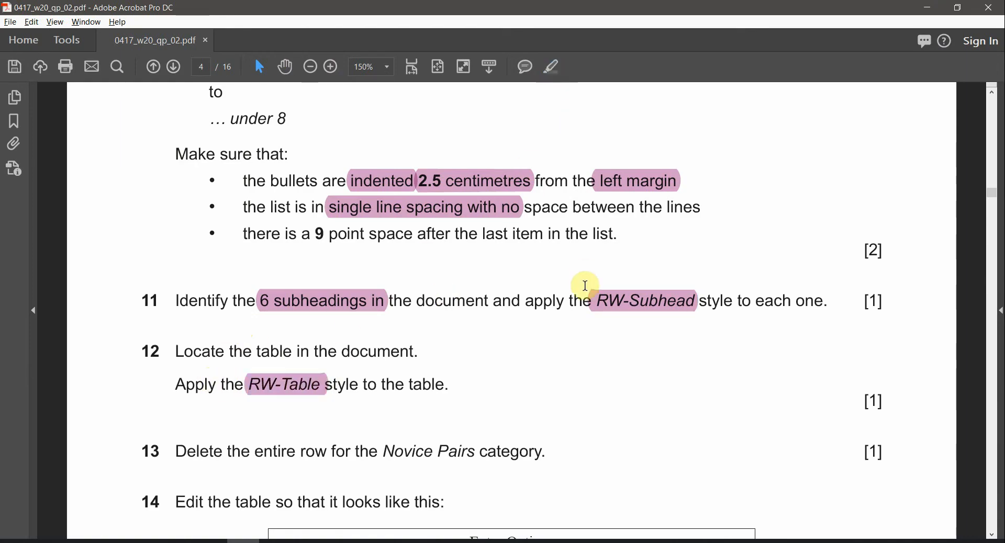
key("alt+Tab")
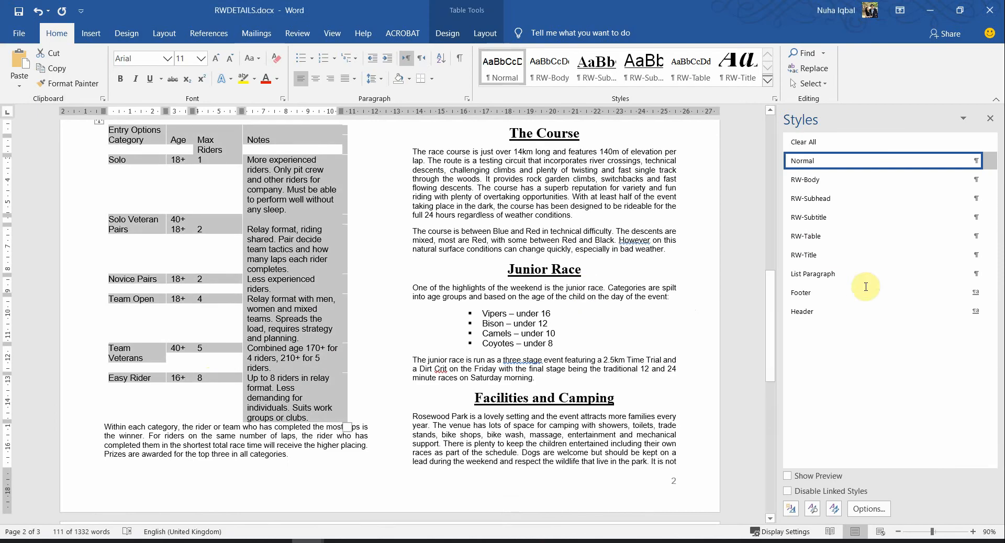
Apply the RW-Table style to the Entry Options table
left_click(812, 238)
scroll(293, 365, "up", 5)
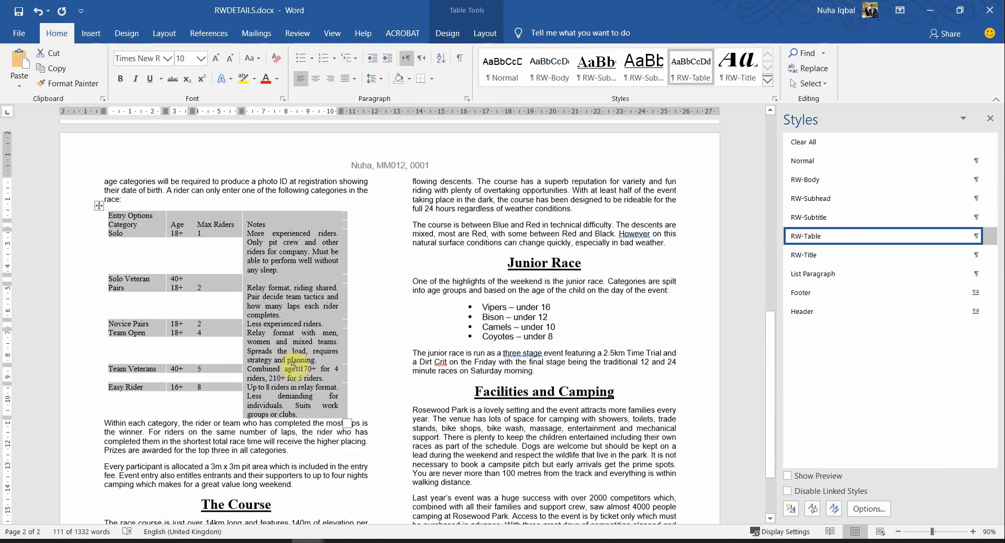
left_click(294, 350)
Select 'entire row' in question 13, then place the cursor in Word's Novice Pairs row
key("alt+Tab")
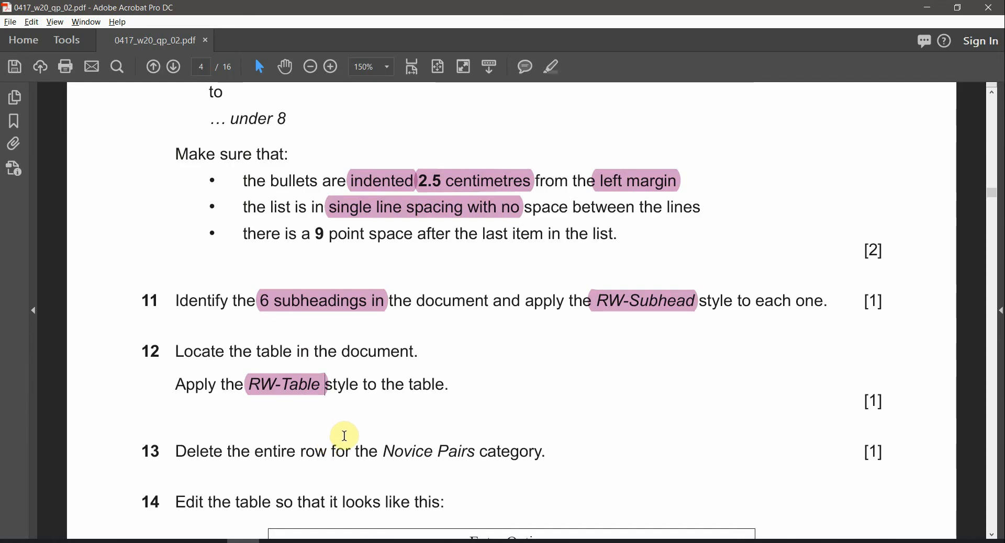
scroll(343, 435, "down", 1)
left_click_drag(263, 436, 328, 437)
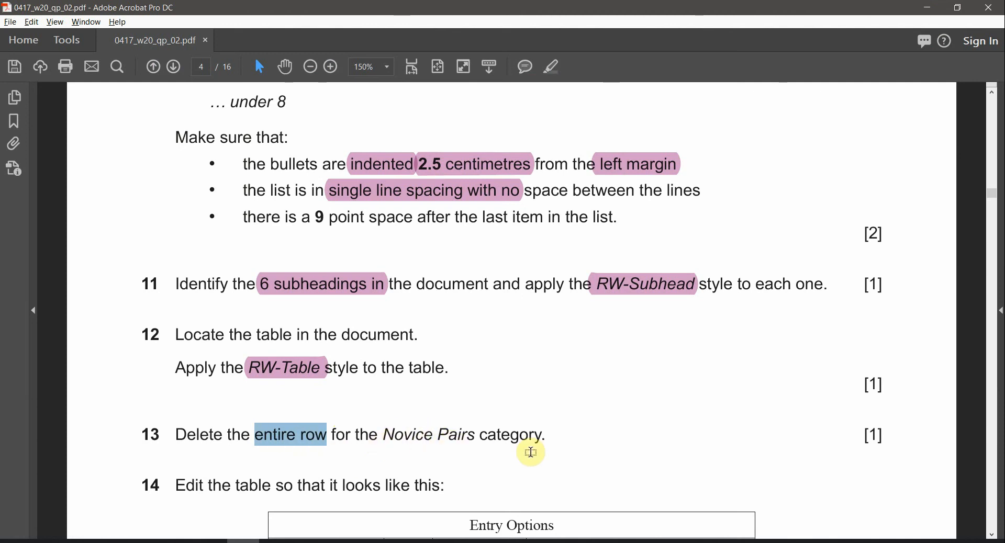
key("alt+Tab")
scroll(199, 370, "up", 2)
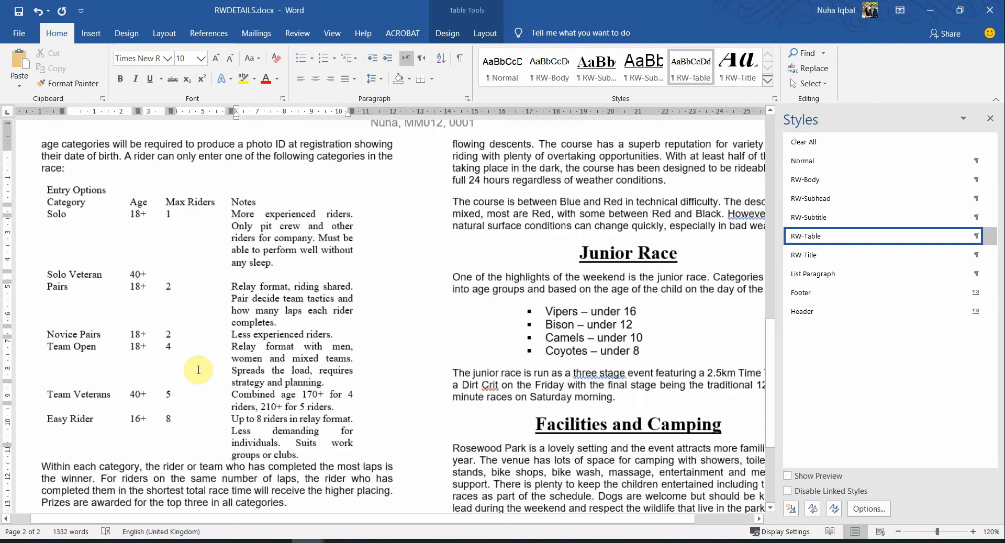
left_click(72, 332)
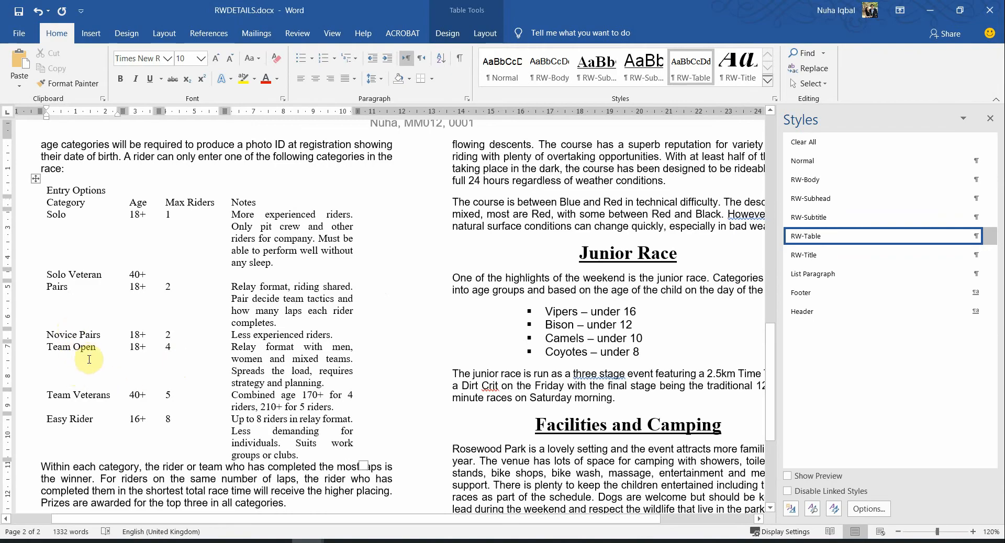
key("alt+Tab")
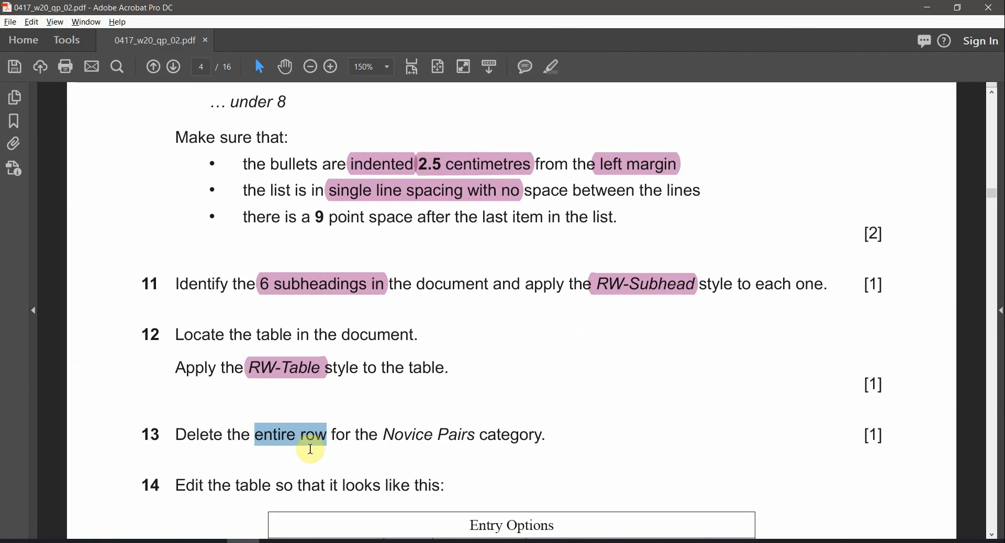
Highlight 'entire row' and 'Novice Pairs' in question 13 as done
left_click(551, 68)
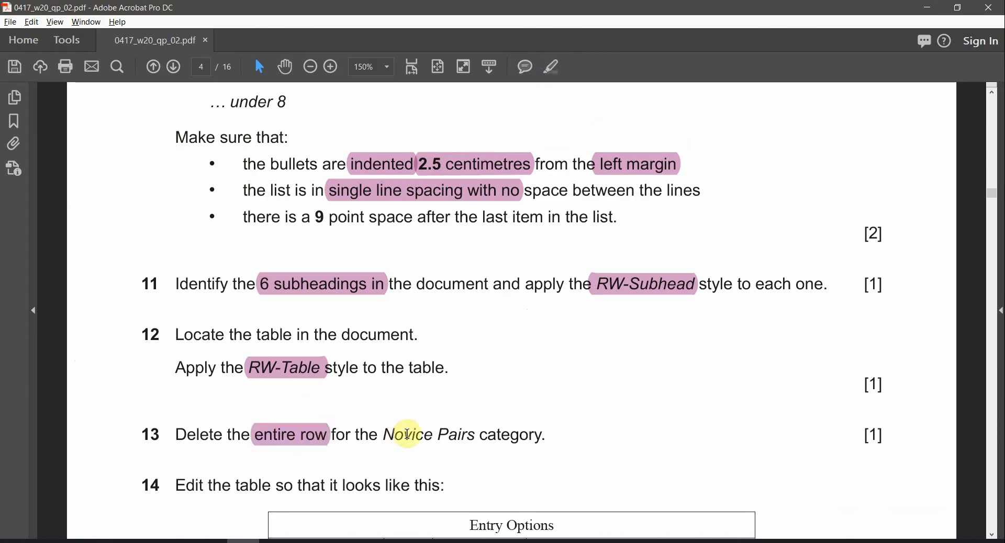
left_click_drag(385, 435, 476, 436)
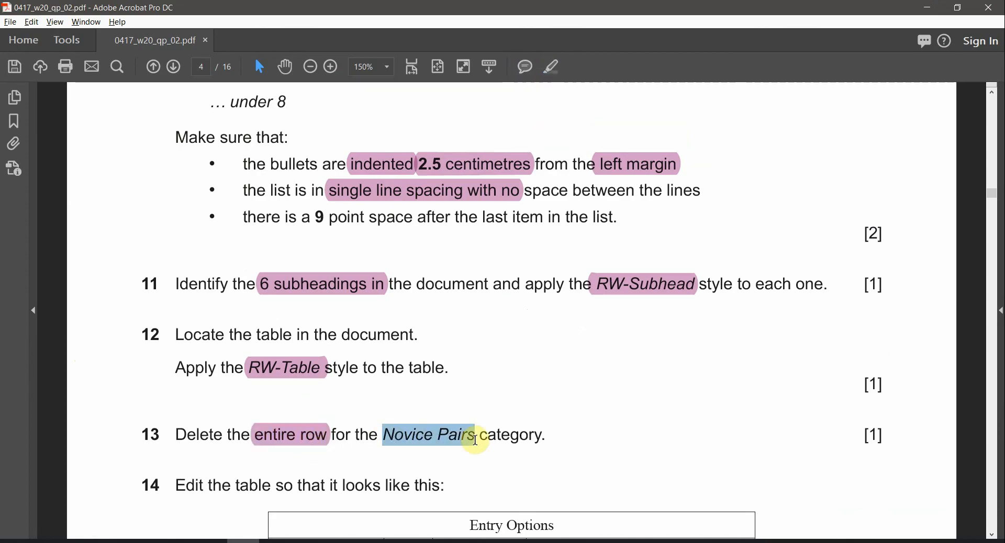
left_click(553, 67)
key("alt+Tab")
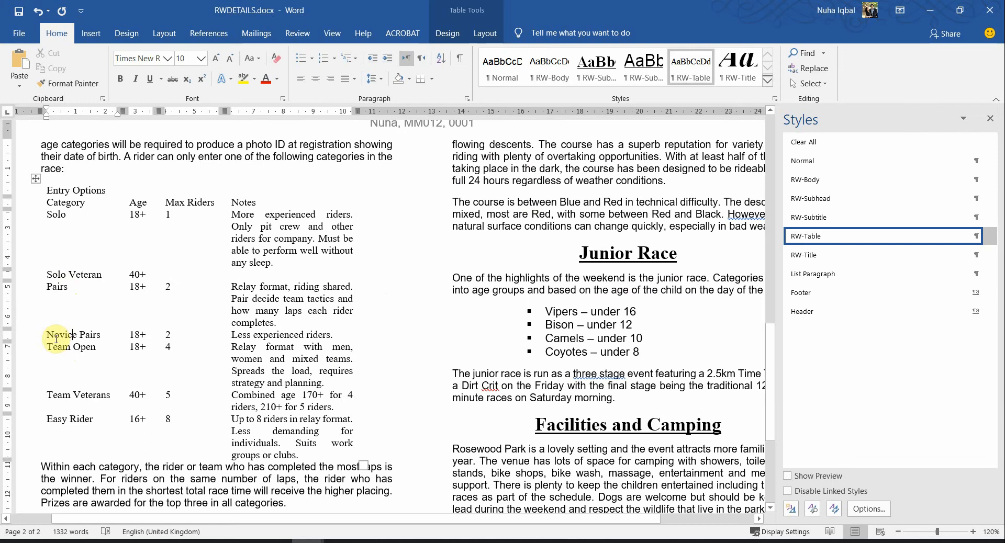
Apply All Borders to every cell of the Entry Options table
left_click(35, 182)
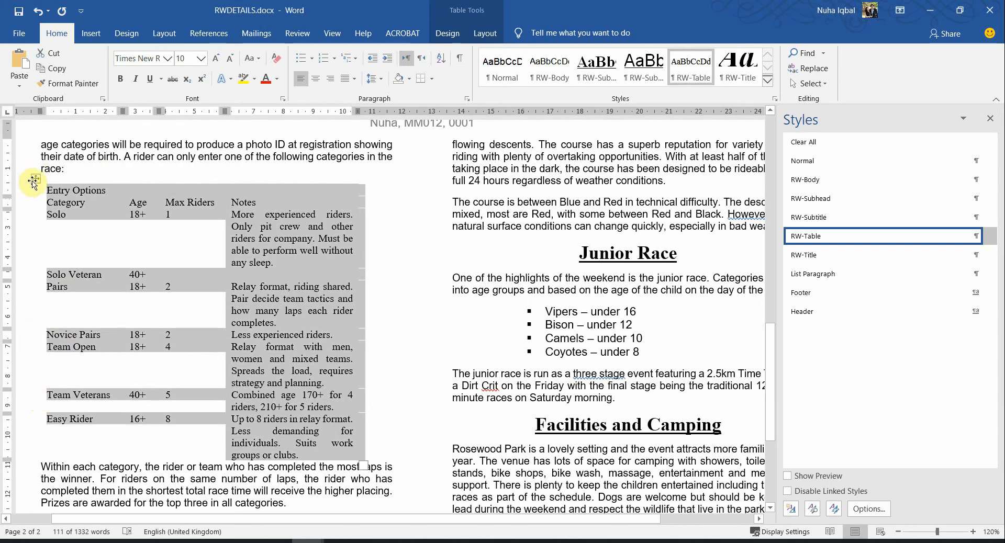
left_click(432, 80)
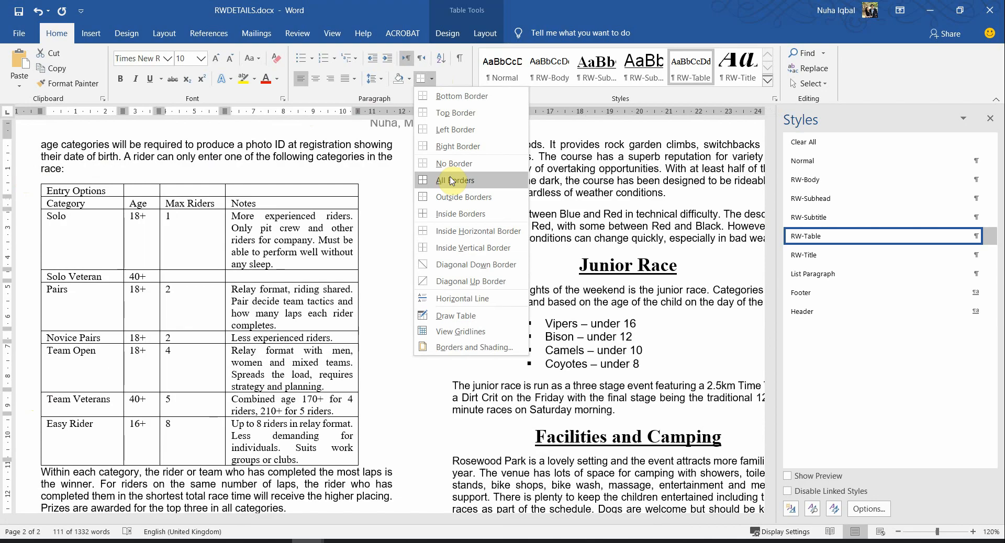
left_click(451, 180)
left_click(236, 453)
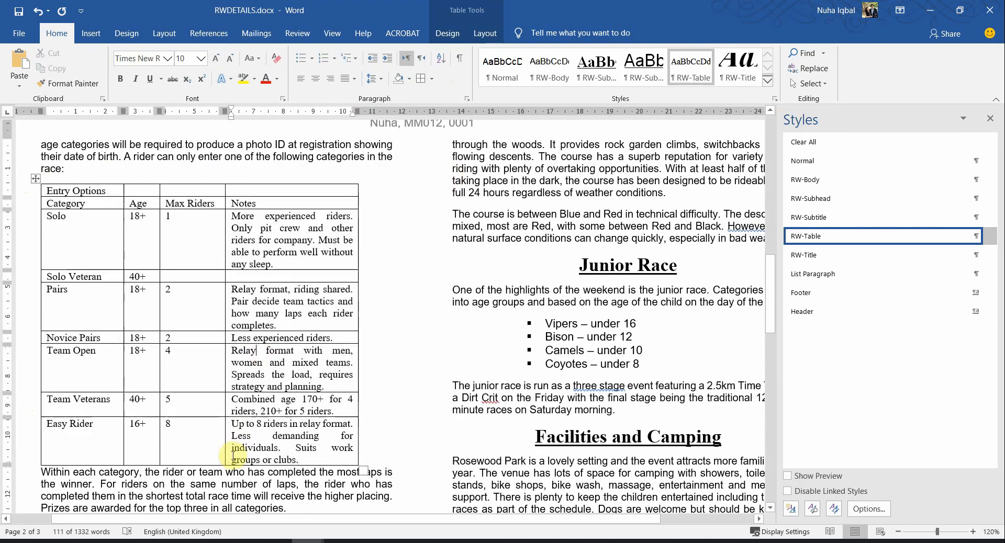
Delete the entire Novice Pairs row from the table
left_click_drag(92, 336, 245, 333)
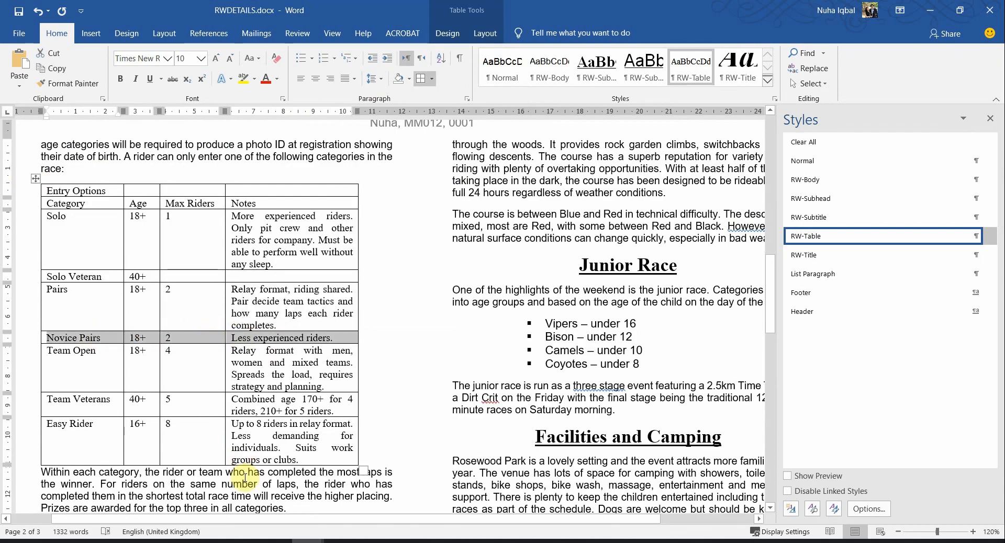
key("BackSpace")
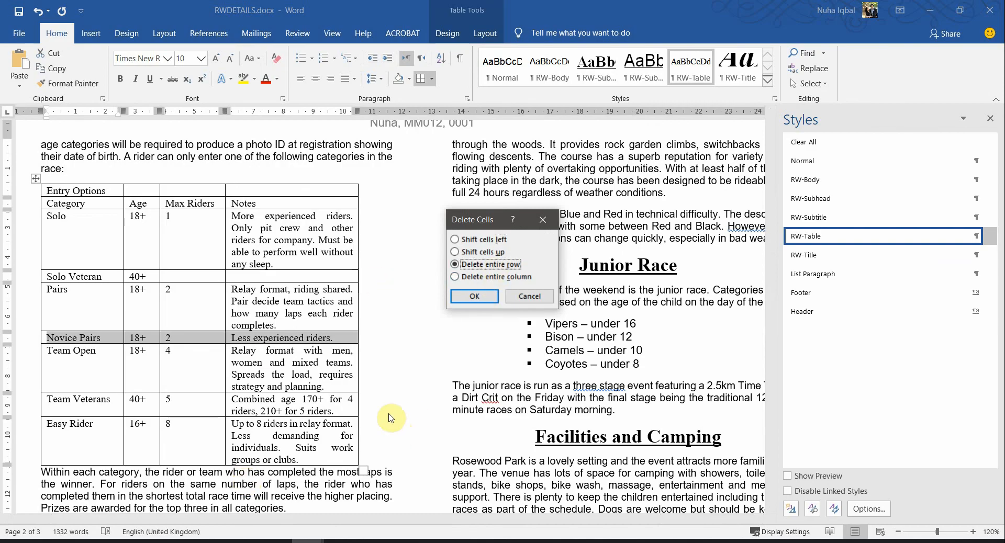
left_click(474, 297)
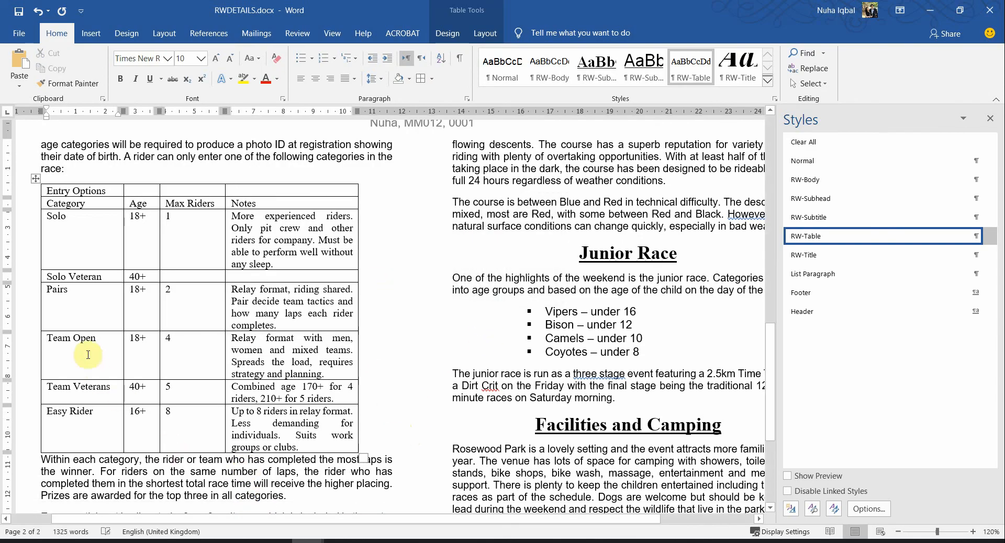
key("alt+Tab")
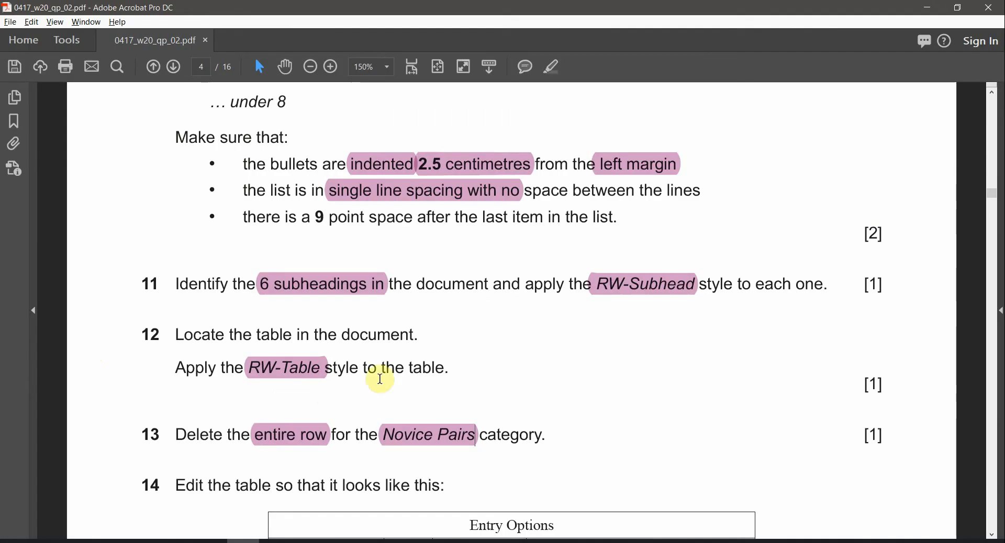
Review question 14's target Entry Options table, then select the whole table in Word
scroll(305, 453, "down", 1)
scroll(305, 453, "down", 3)
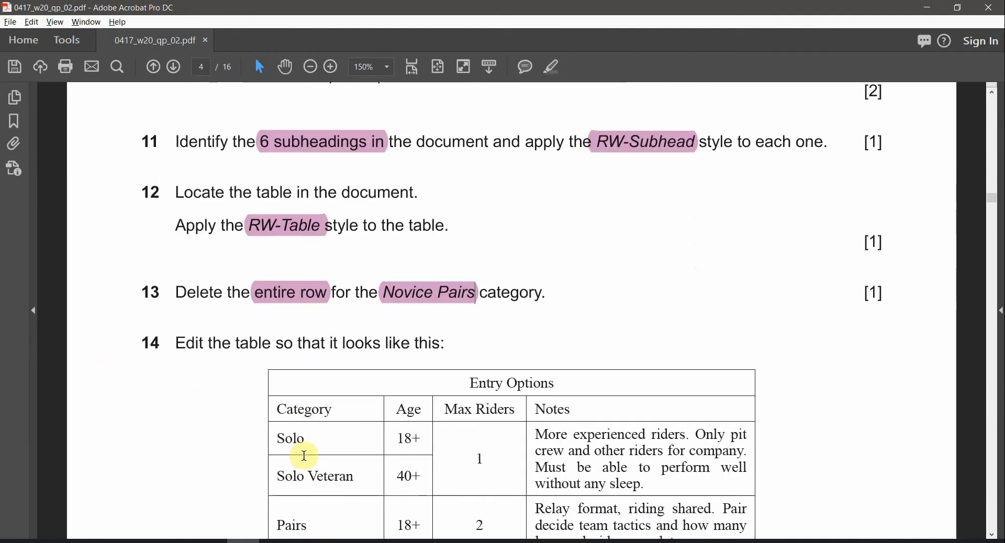
left_click_drag(343, 310, 448, 311)
scroll(616, 371, "down", 2)
scroll(616, 377, "down", 1)
left_click_drag(336, 260, 538, 393)
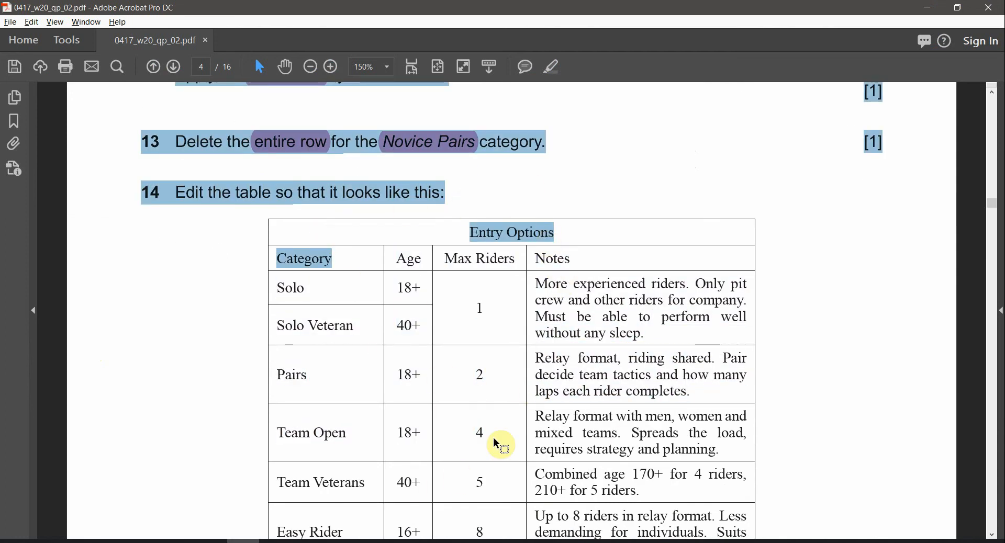
left_click(579, 393)
scroll(579, 432, "down", 2)
scroll(578, 432, "down", 3)
key("alt+Tab")
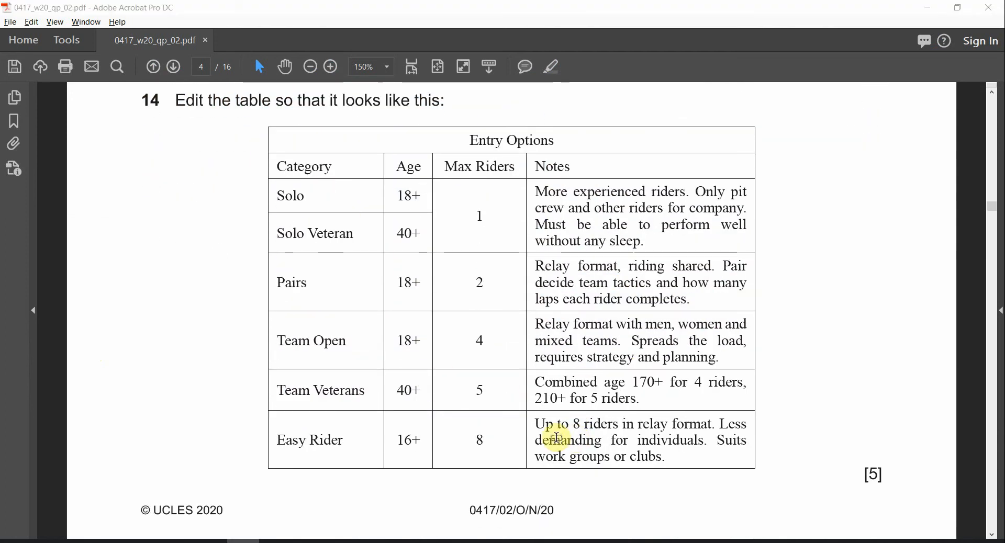
left_click(36, 181)
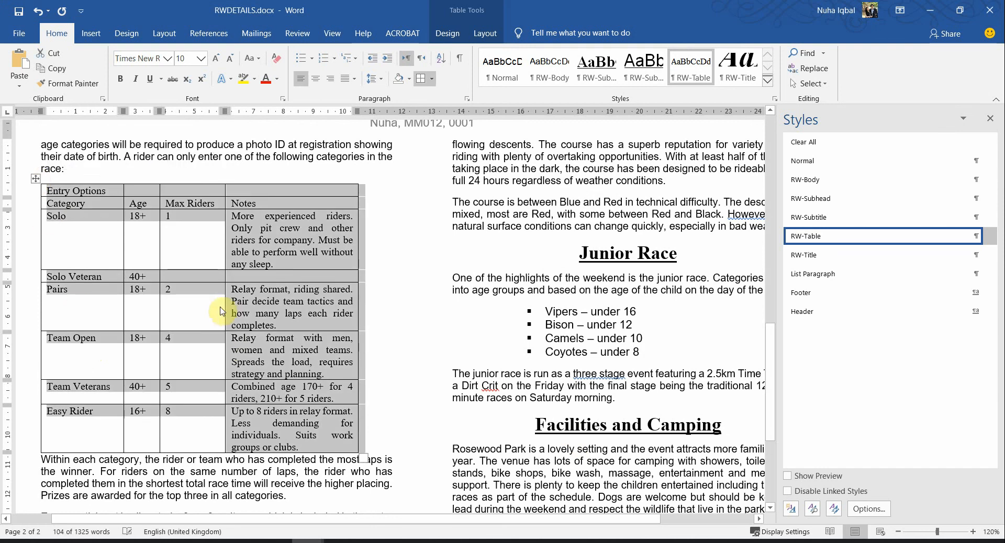
Apply All Borders to the selected Entry Options table
left_click(432, 79)
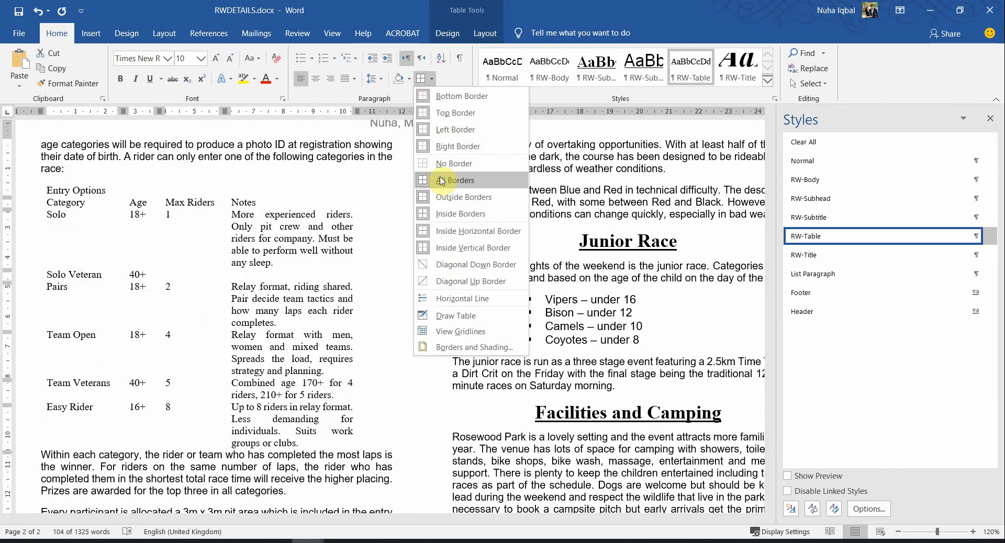
left_click(442, 183)
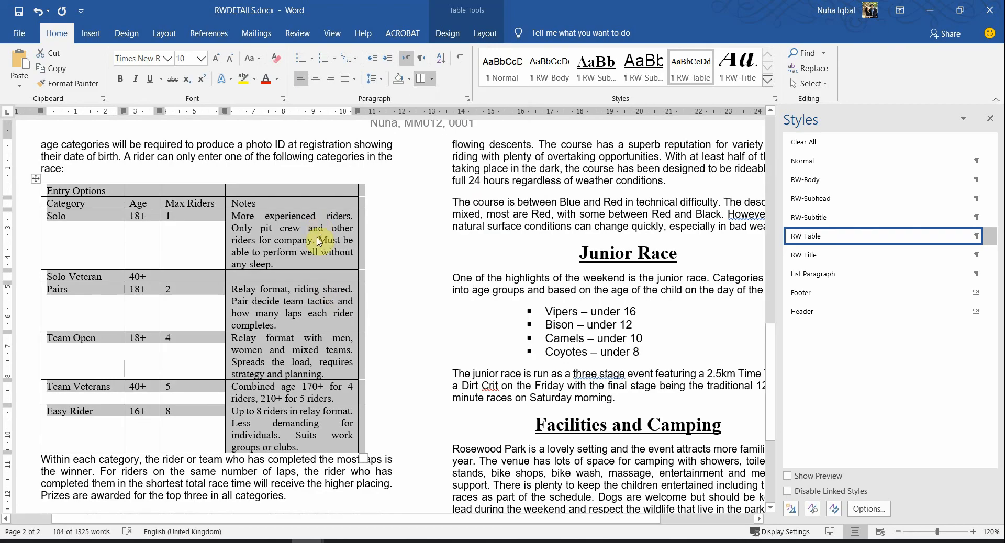
left_click(293, 267)
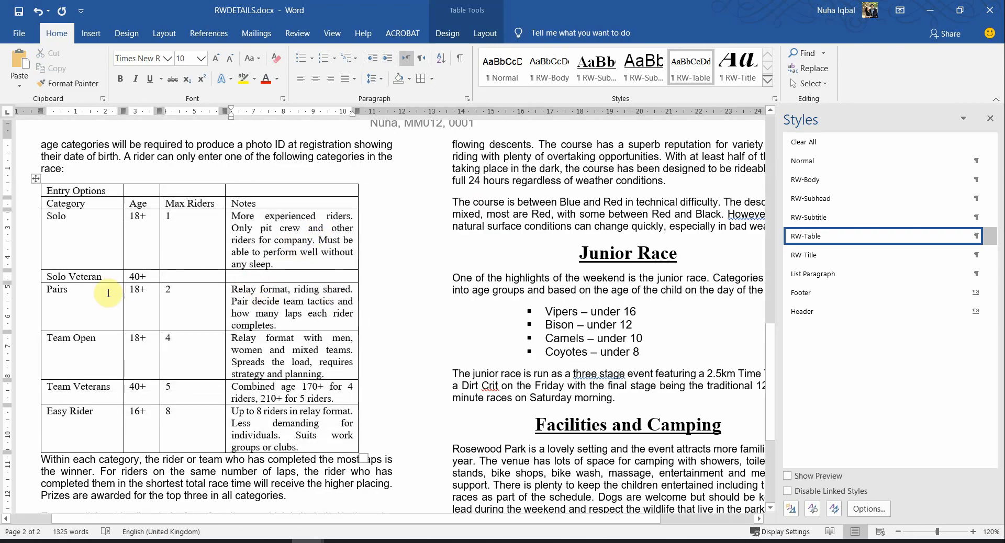
Compare the Word table with the PDF's target table and close the Styles pane
key("alt+Tab")
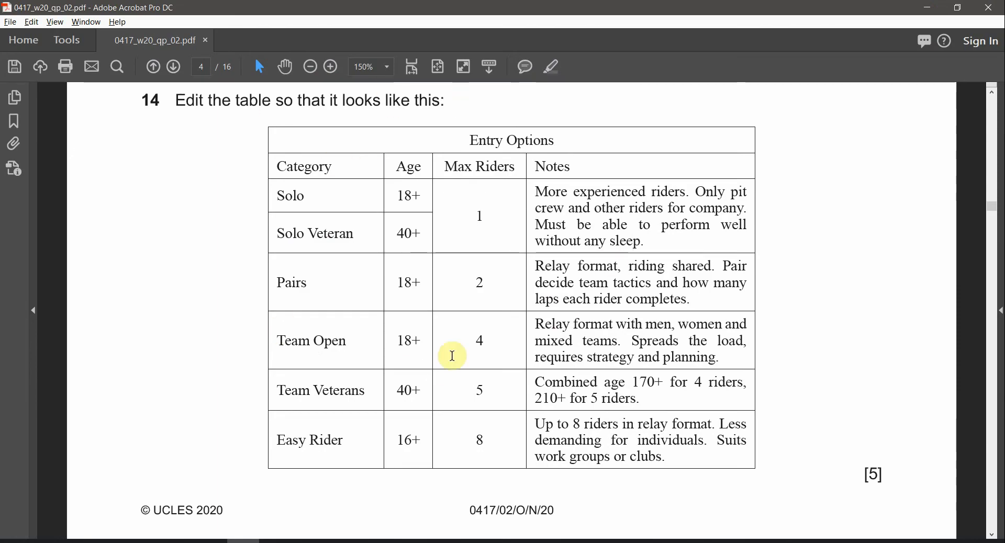
key("alt+Tab")
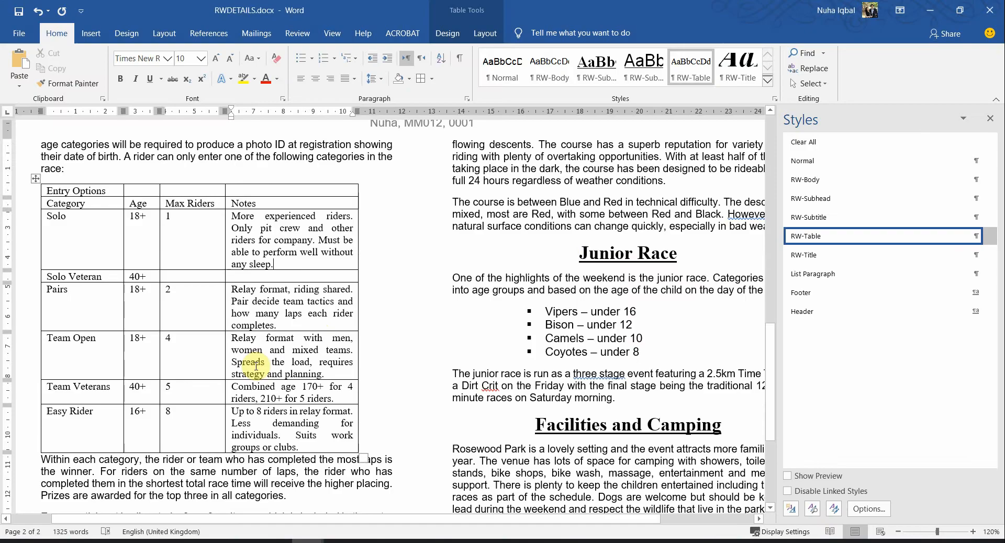
key("alt+Tab")
scroll(445, 265, "up", 2)
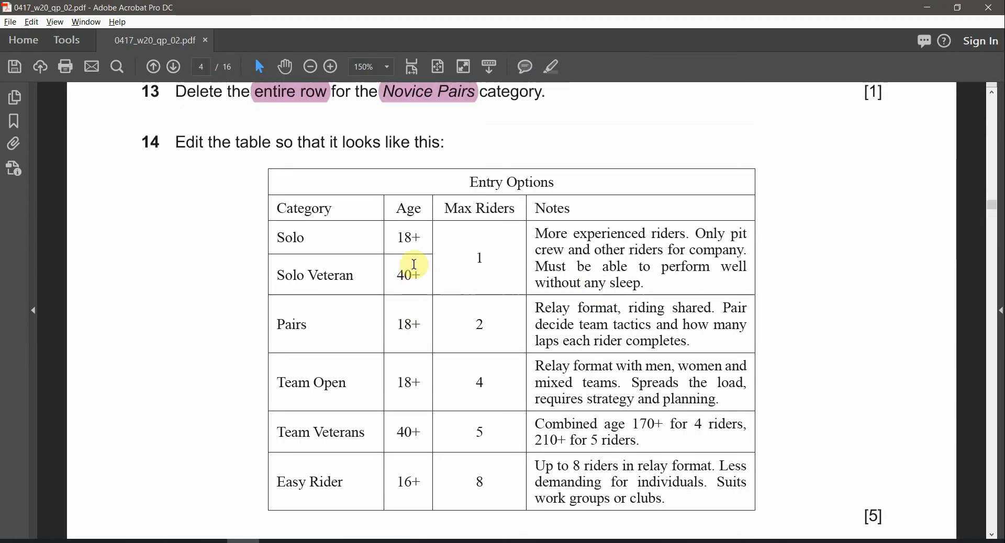
scroll(440, 245, "down", 1)
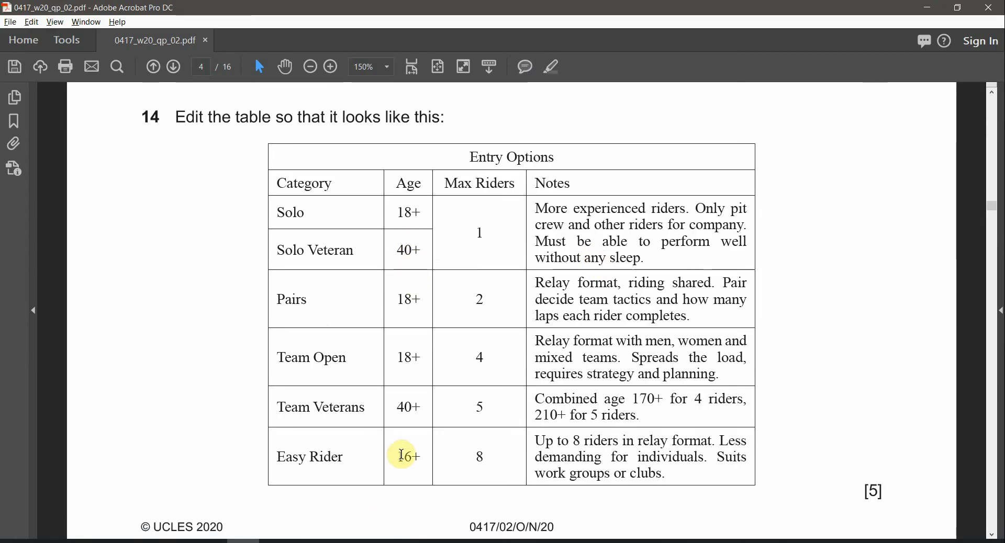
key("alt+Tab")
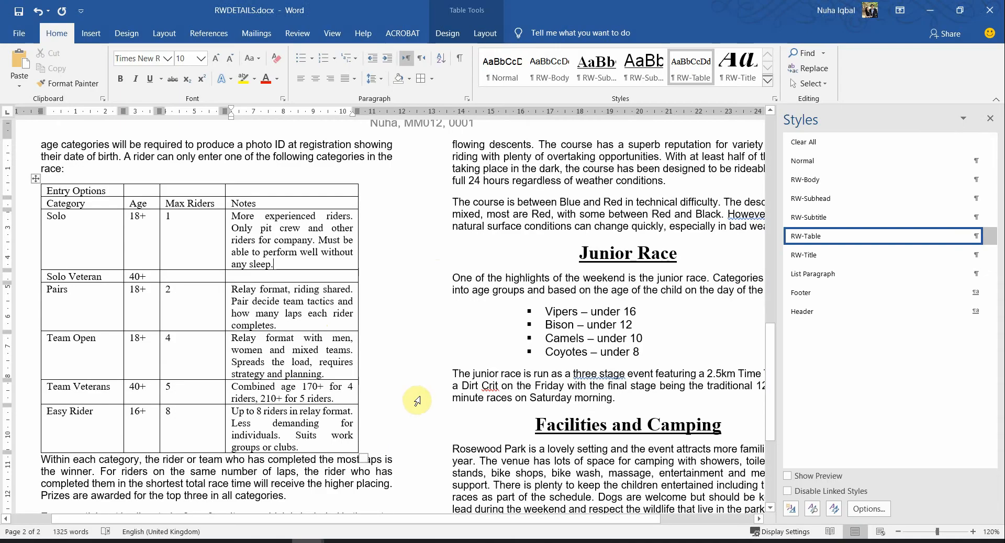
key("alt+Tab")
key("alt+Tab")
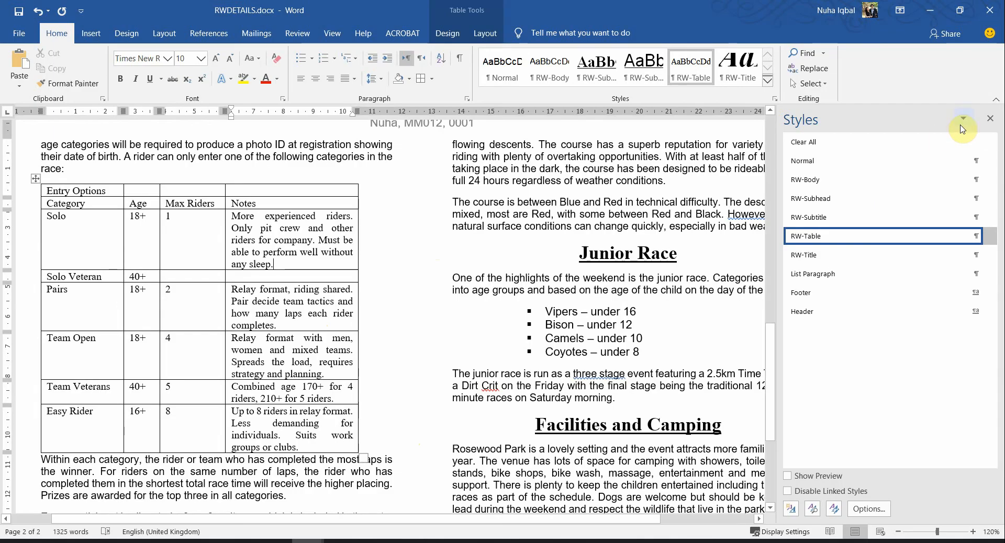
left_click(991, 119)
scroll(357, 361, "up", 2)
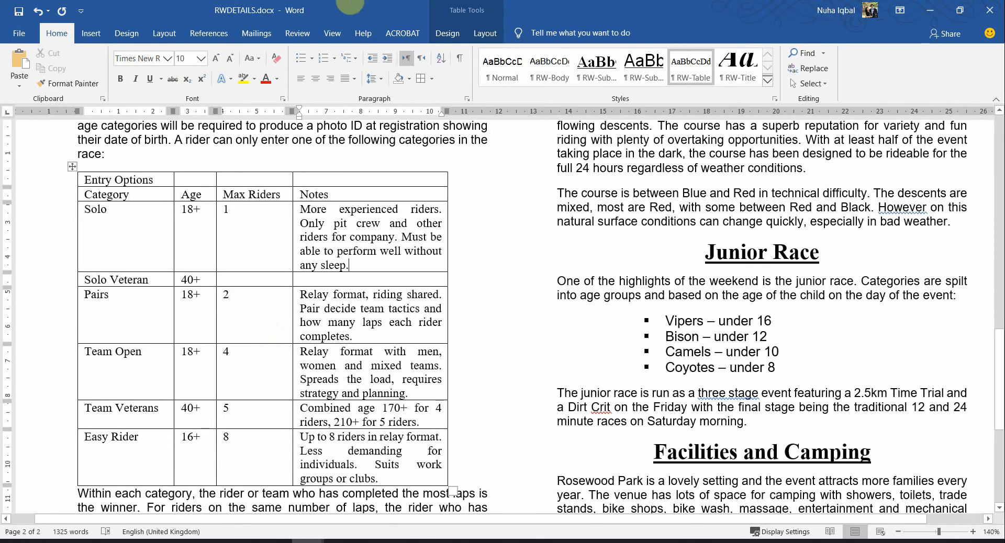
Place Word and Acrobat side by side and mark the reference table's Entry Options title
left_click_drag(351, 3, 1, 264)
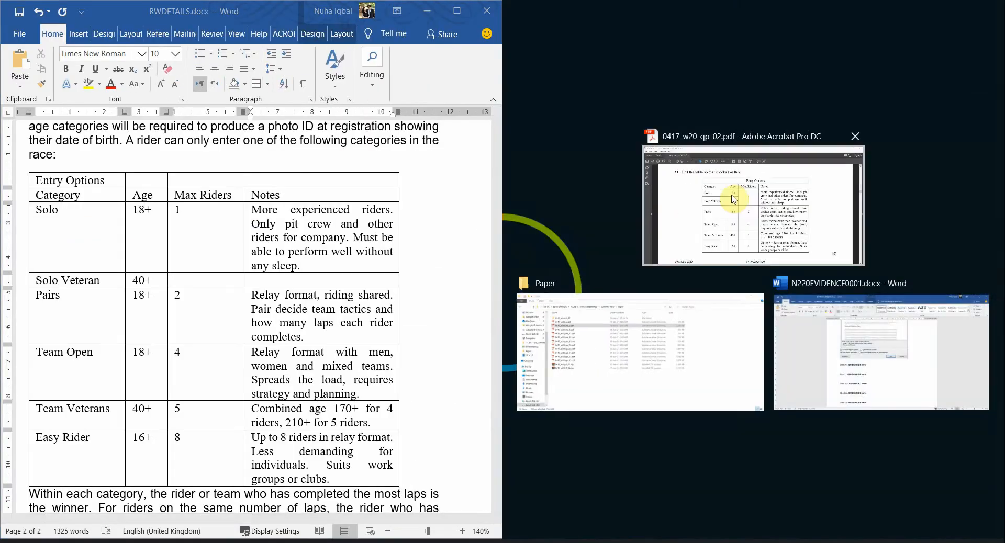
left_click(733, 199)
scroll(768, 429, "up", 1)
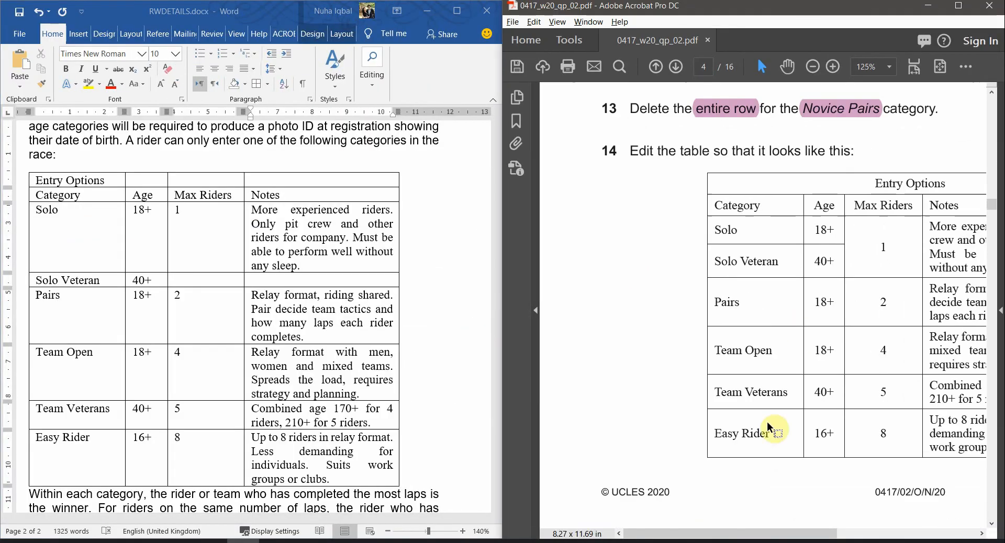
left_click_drag(723, 532, 775, 532)
left_click(207, 369)
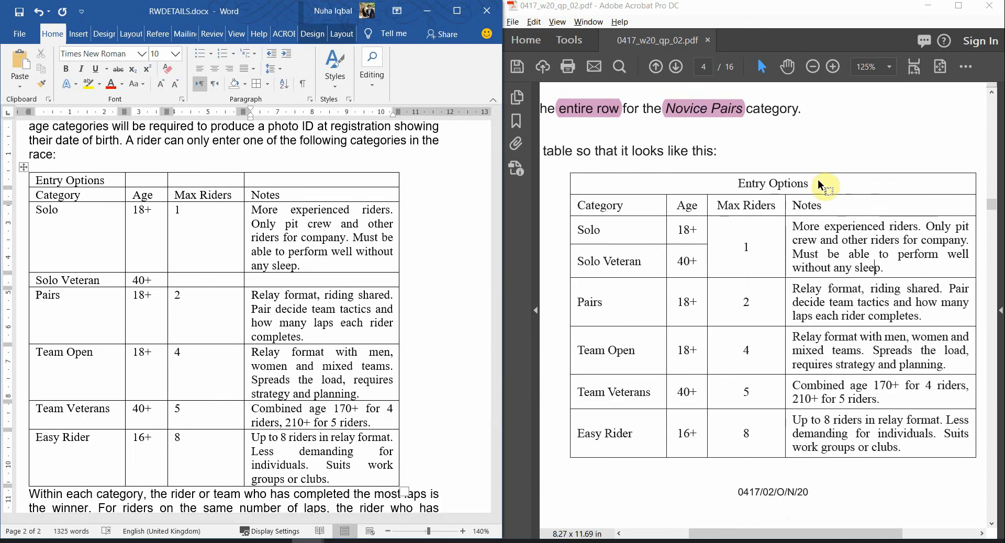
left_click_drag(821, 186, 743, 183)
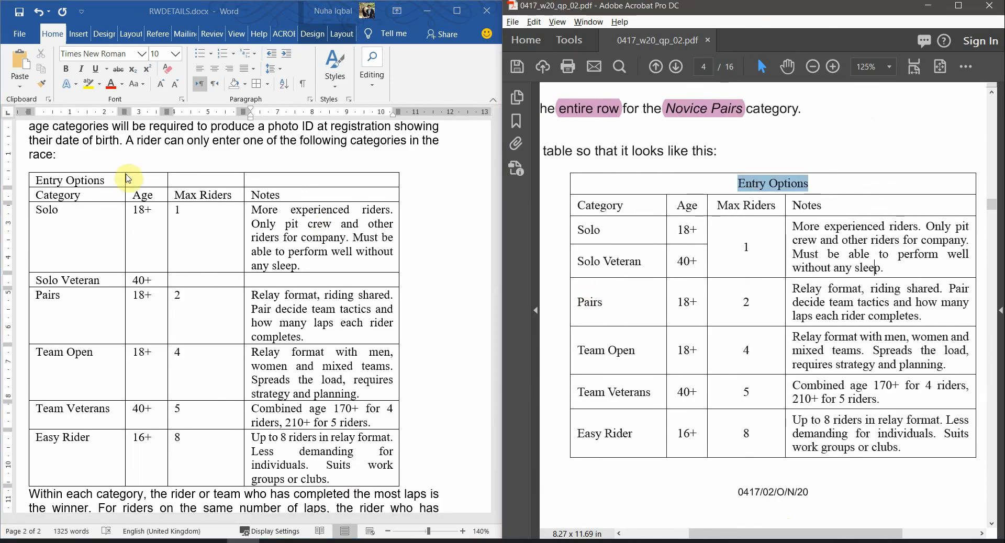
left_click(128, 179)
Merge the Entry Options title row into one cell and centre the title
left_click_drag(102, 181, 265, 184)
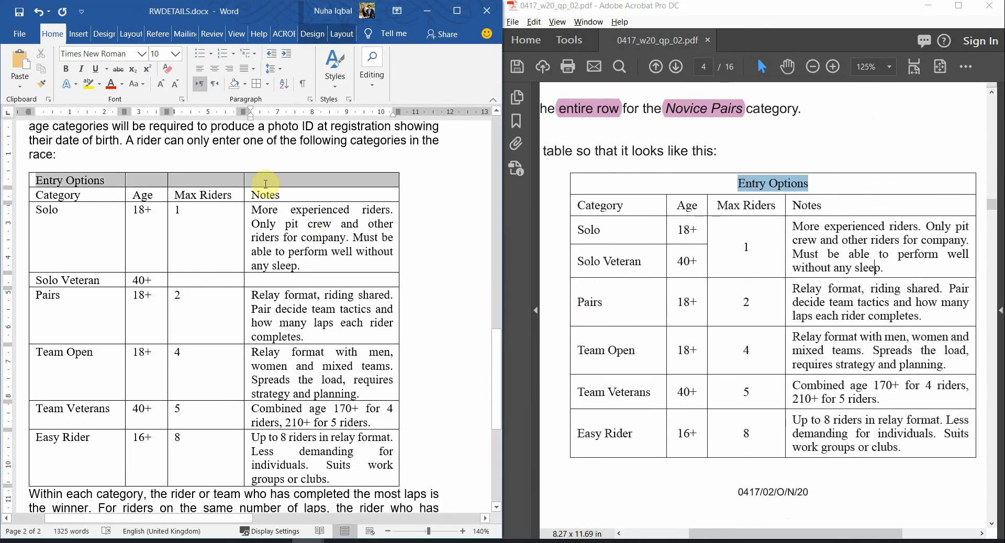
right_click(263, 183)
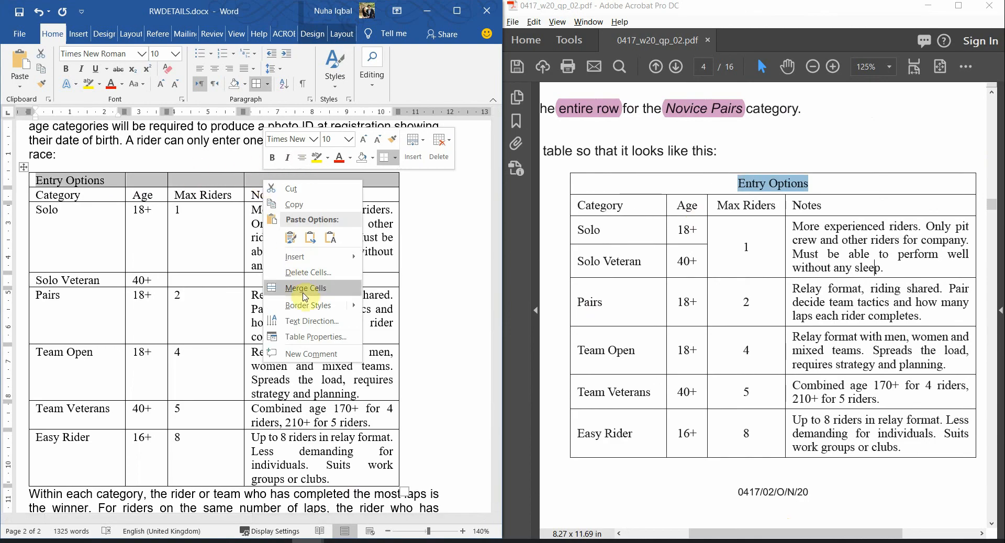
left_click(306, 289)
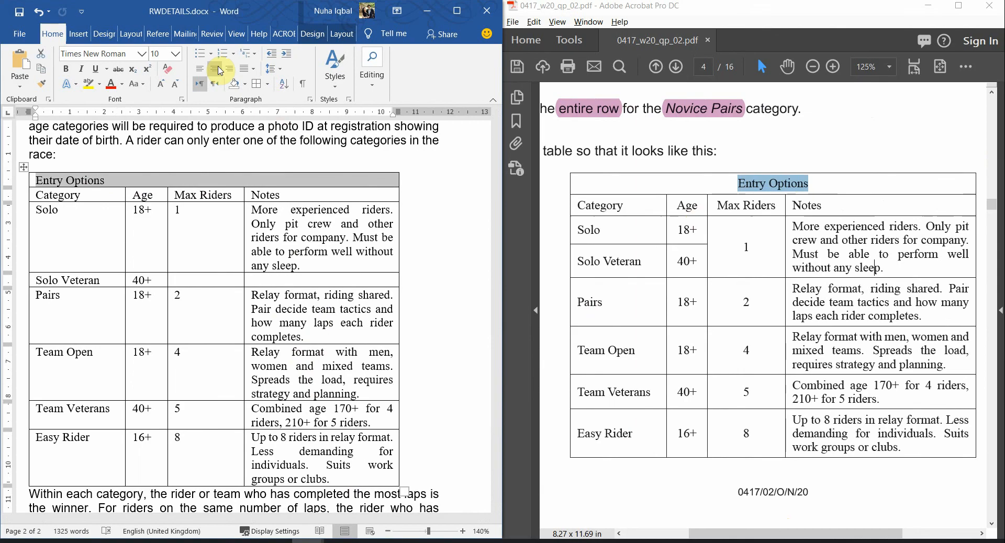
left_click(215, 68)
left_click(324, 308)
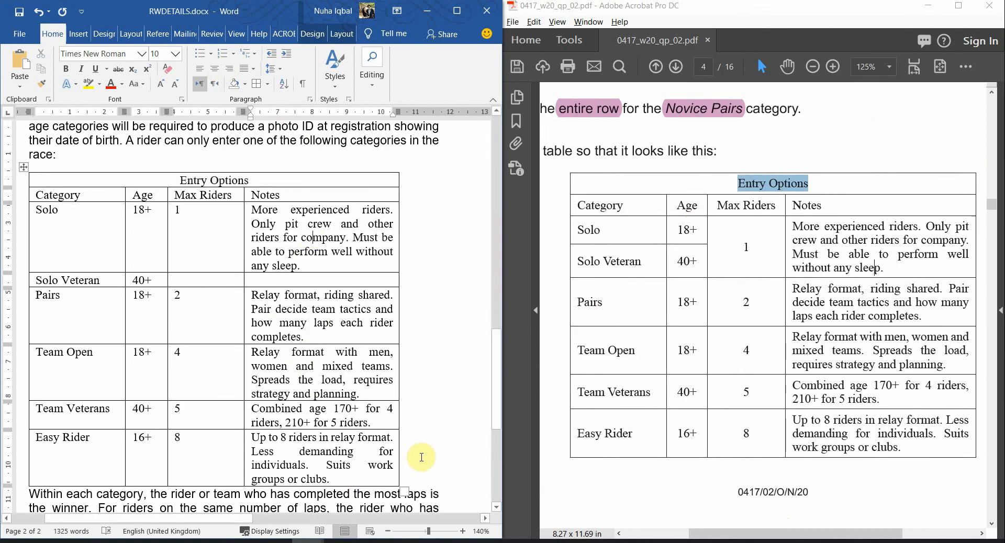
Check the Category, Age, Max Riders and Notes header cells against the reference header row
left_click(96, 198)
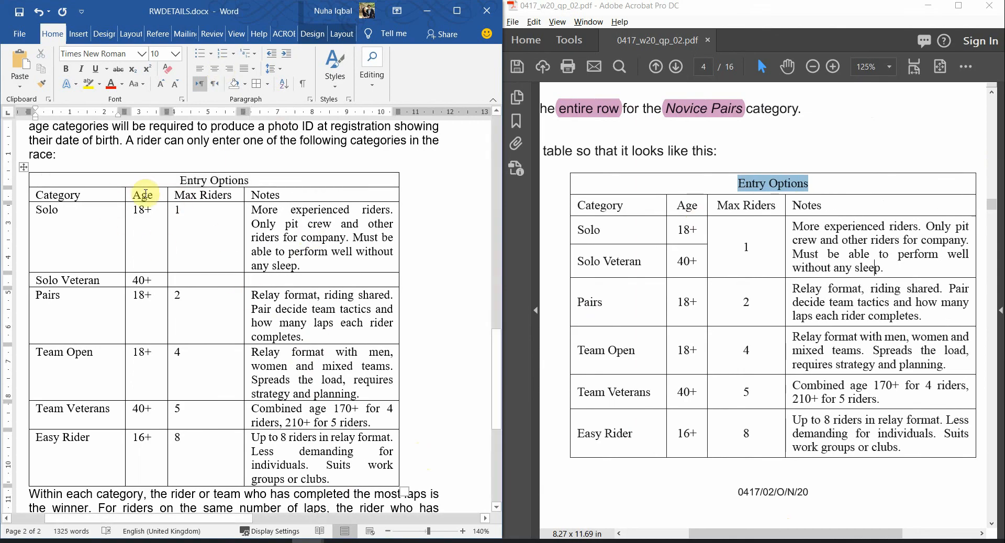
left_click(195, 194)
left_click(265, 194)
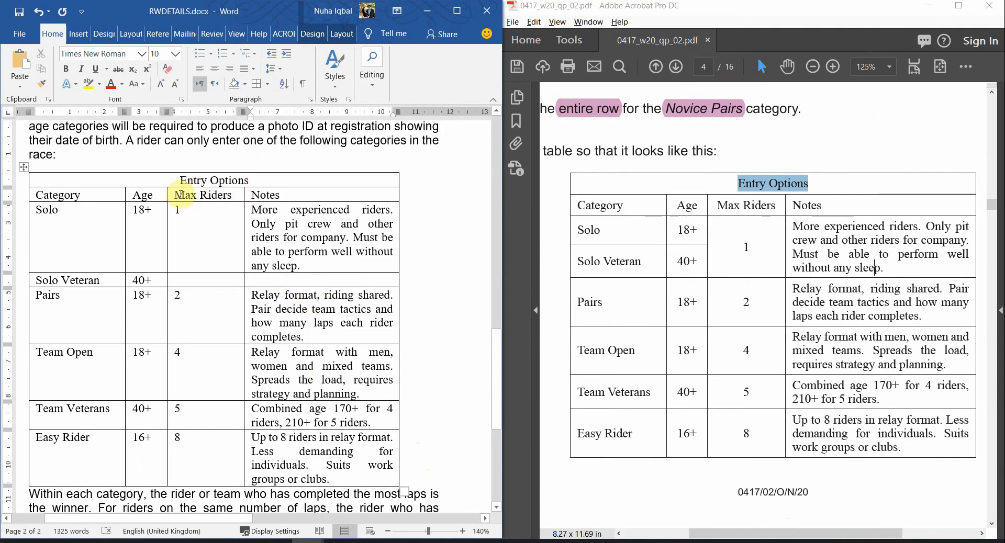
left_click(153, 194)
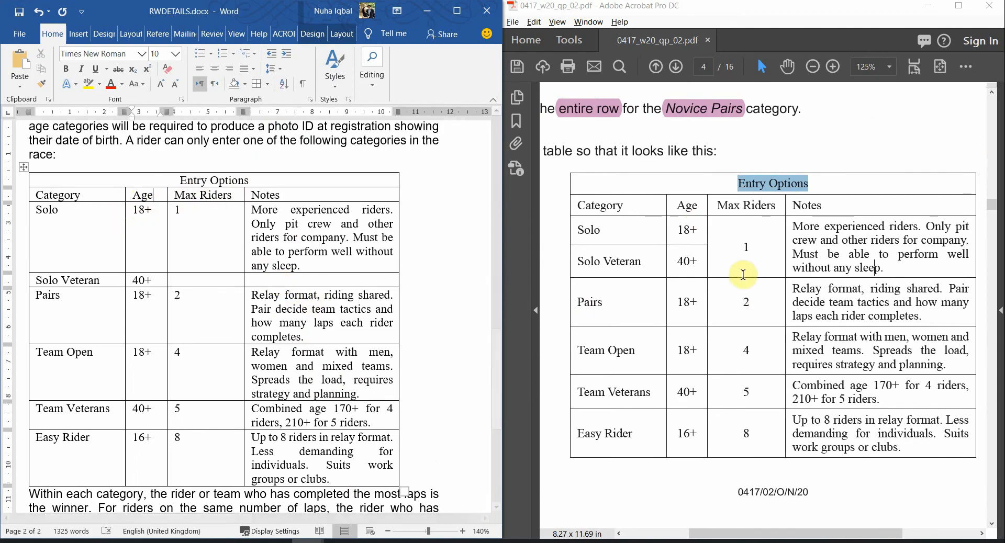
left_click(603, 207)
left_click_drag(603, 208, 603, 242)
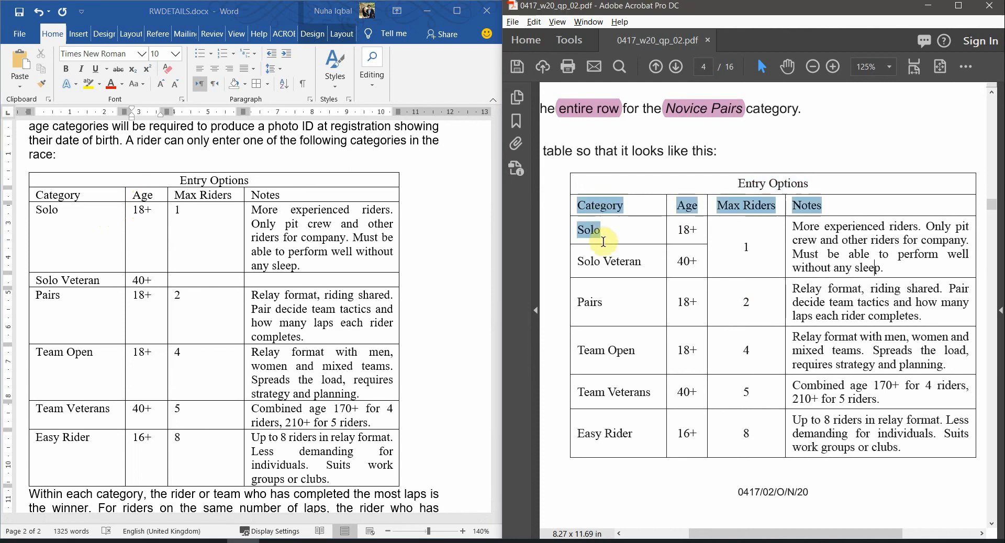
left_click(585, 230)
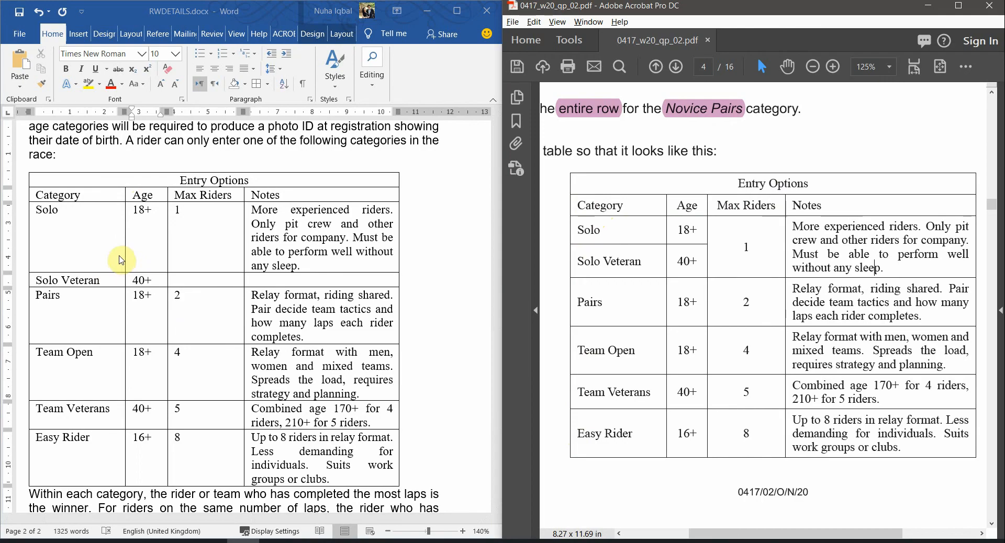
Select the Category and Solo cells, show the table Layout tab and maximize Word
left_click_drag(52, 199, 55, 267)
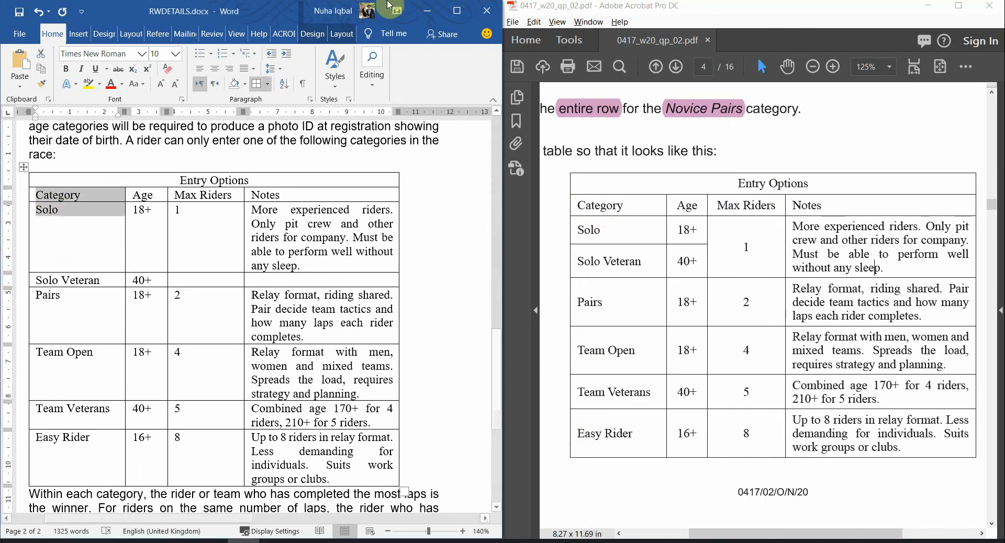
left_click(342, 38)
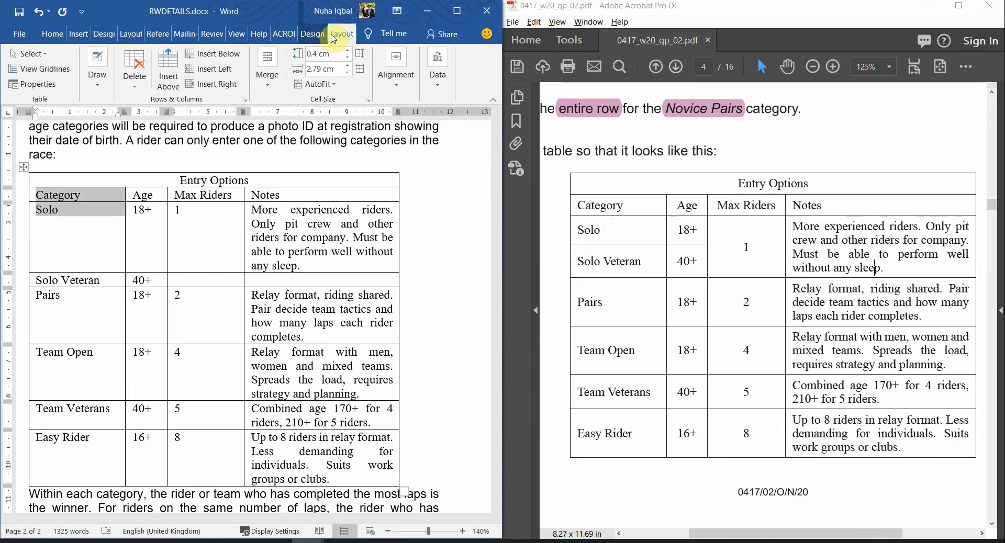
left_click(462, 13)
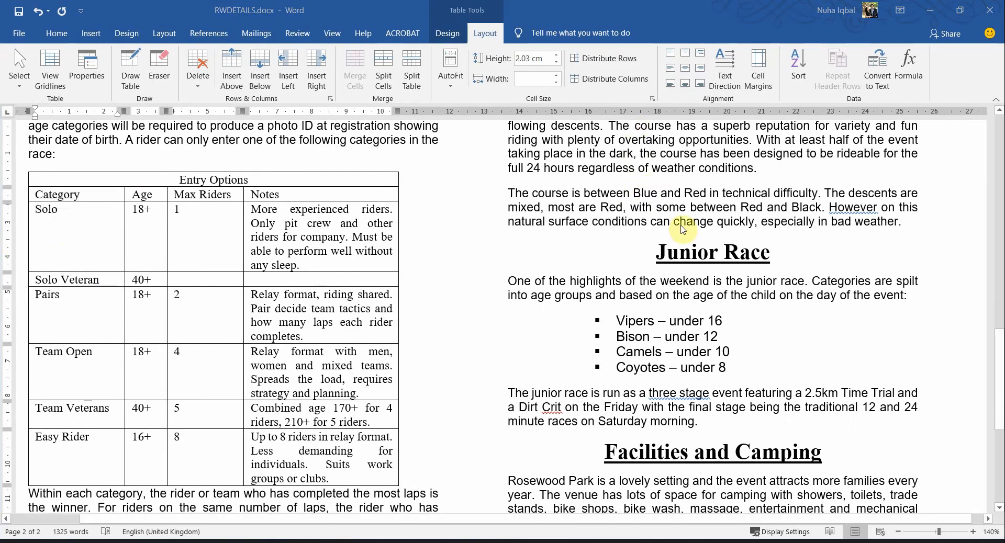
Maximize the reference PDF and mark out its Category column
left_click(959, 10)
left_click(960, 6)
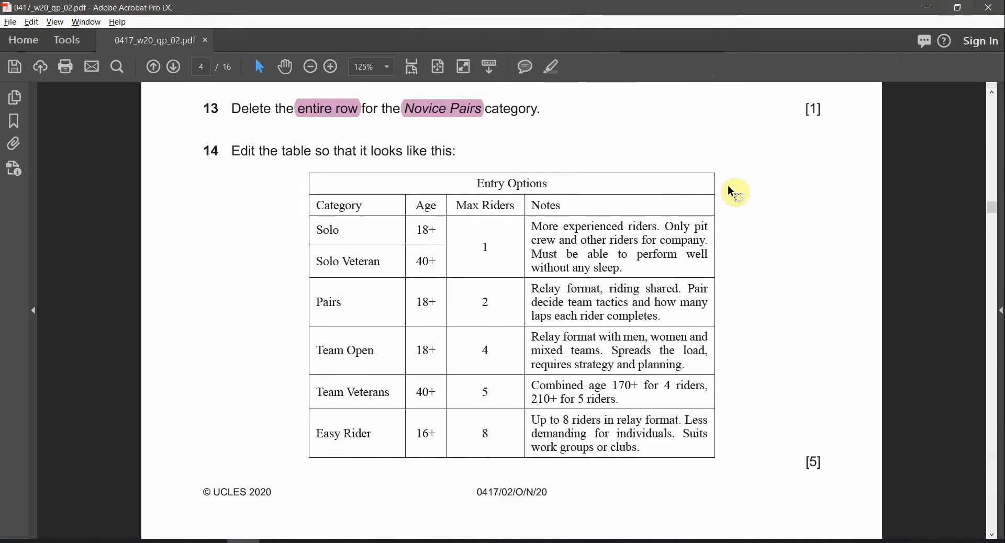
key("alt+Tab")
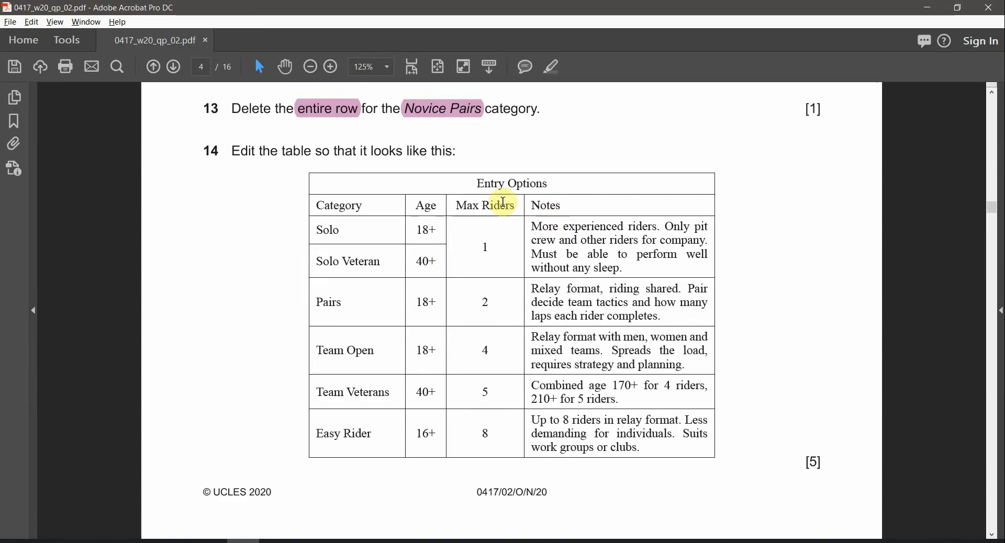
key("alt+Tab")
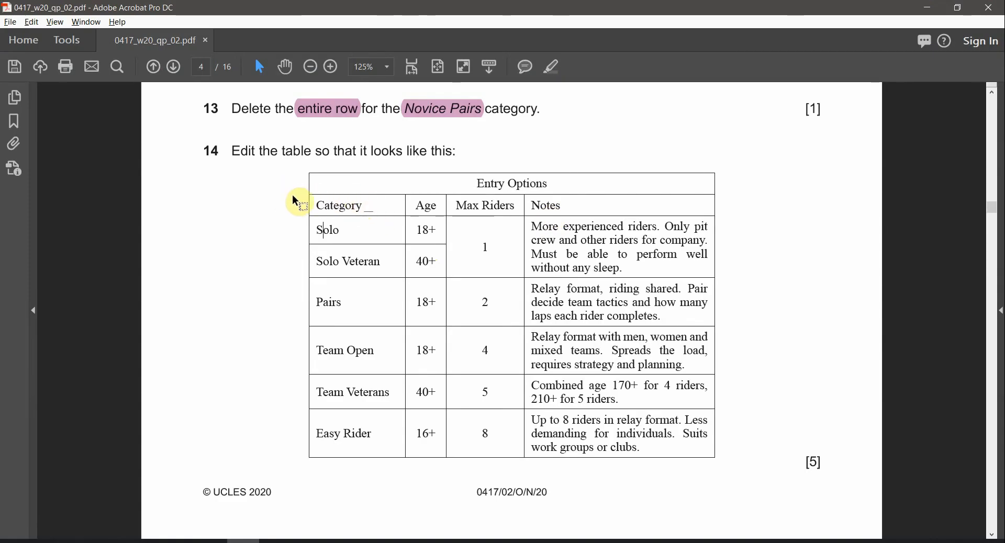
left_click_drag(275, 191, 387, 451)
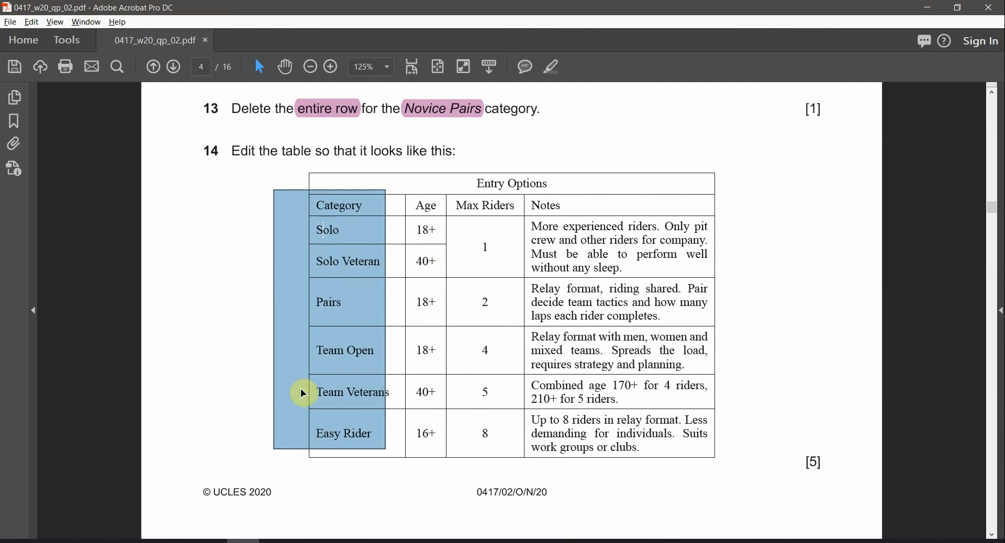
key("alt+Tab")
Apply Align Center Left to the Category column cells from Category to Easy Rider
left_click(60, 230)
left_click_drag(62, 198, 63, 440)
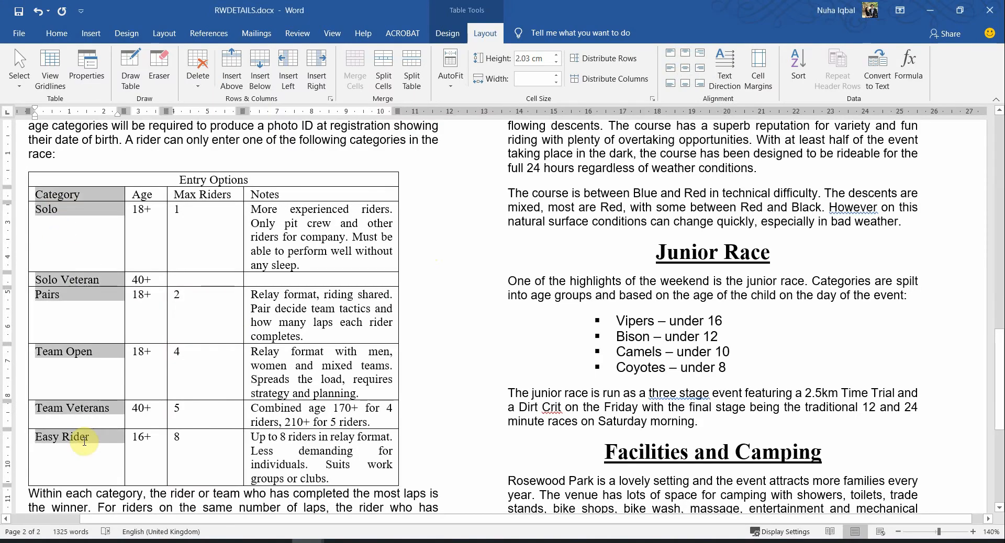
left_click(671, 69)
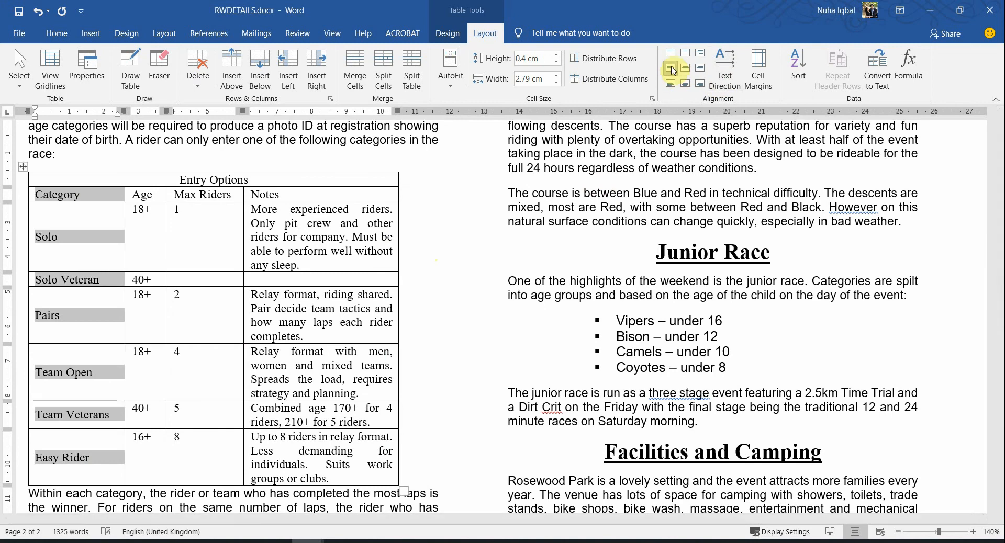
left_click(203, 366)
key("alt+Tab")
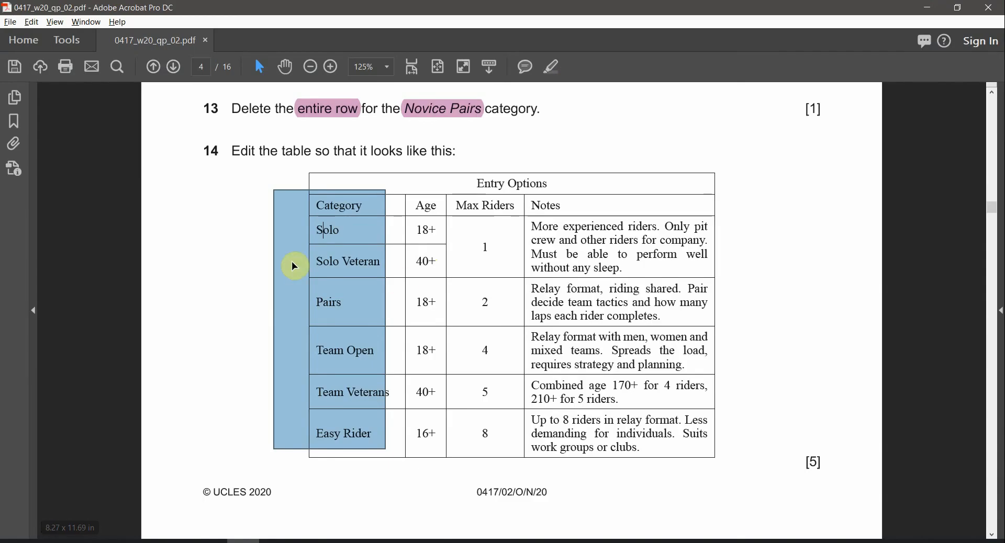
left_click(307, 542)
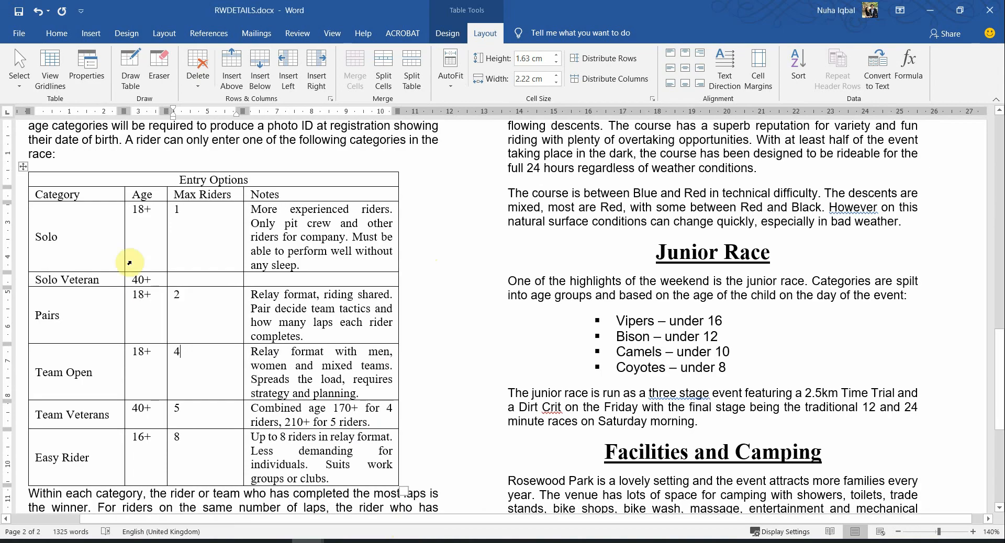
left_click_drag(149, 195, 144, 446)
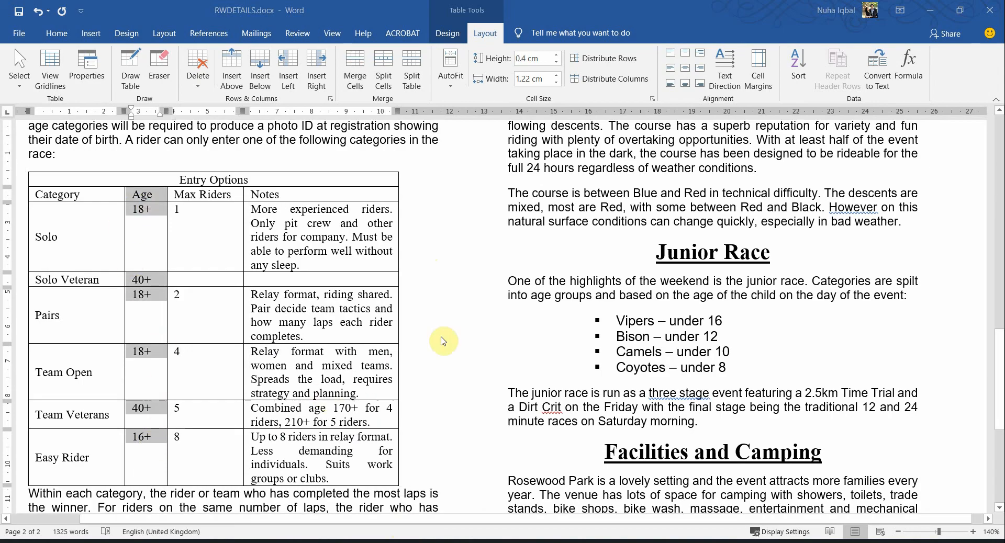
Centre the Age values from 18+ down to 16+ in their cells, checking the reference table
key("alt+Tab")
left_click(419, 220)
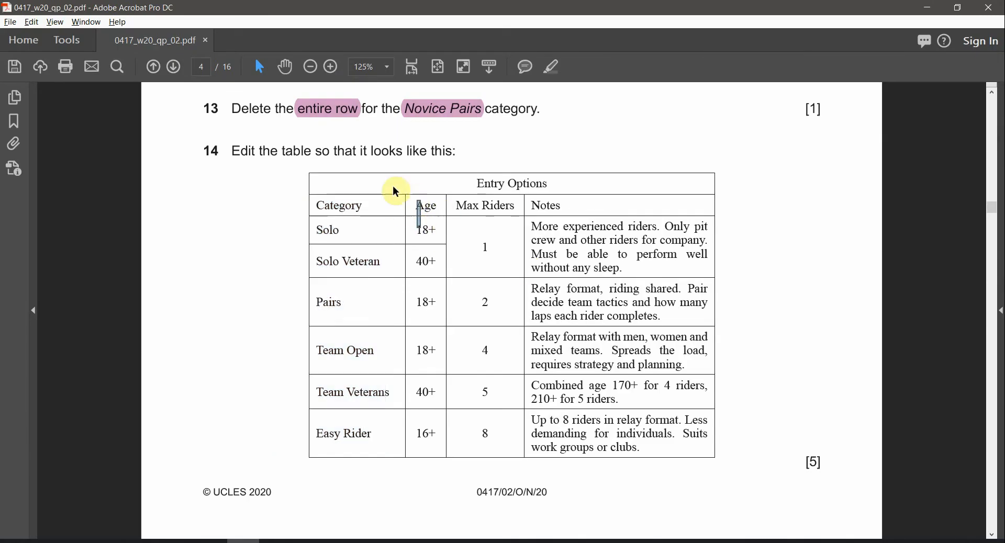
left_click(432, 157)
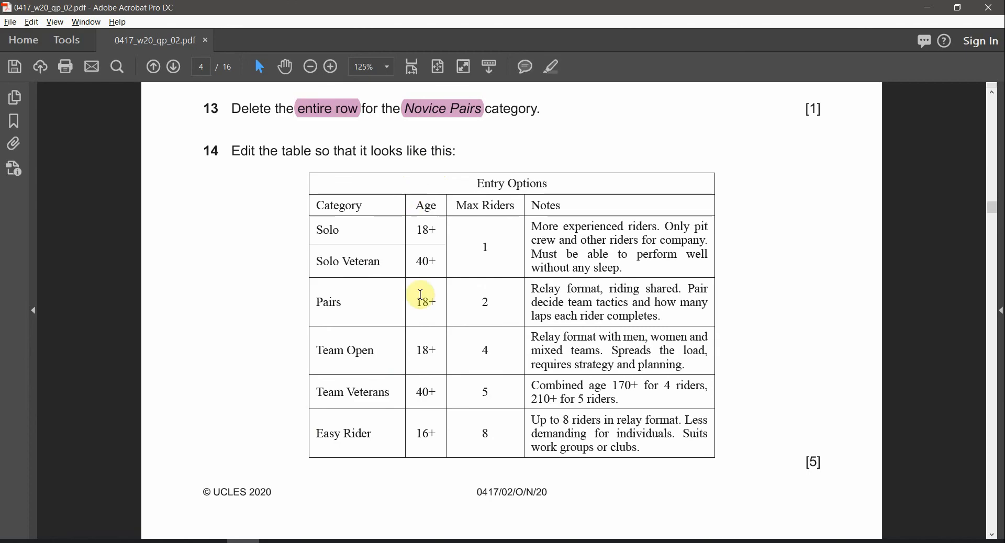
left_click_drag(426, 439, 442, 257)
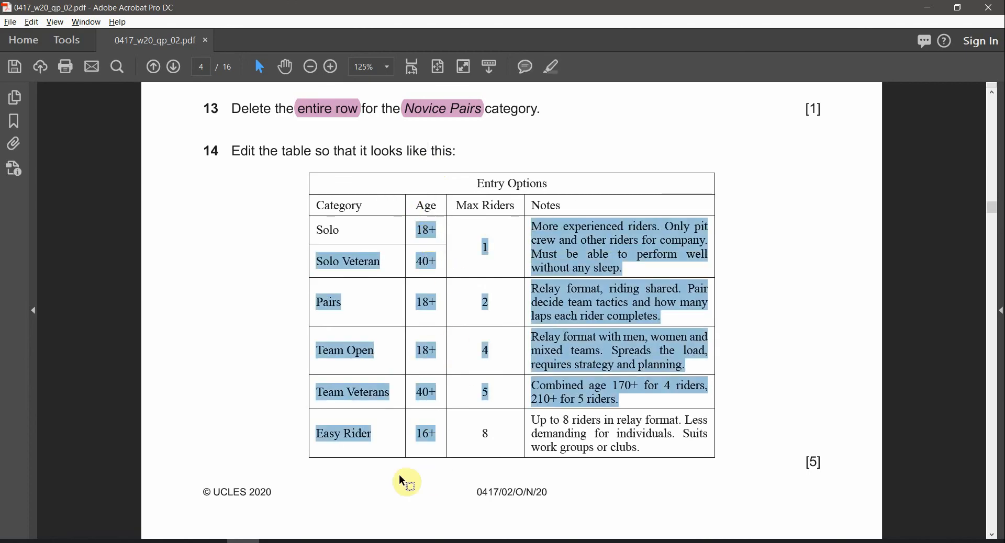
key("alt+Tab")
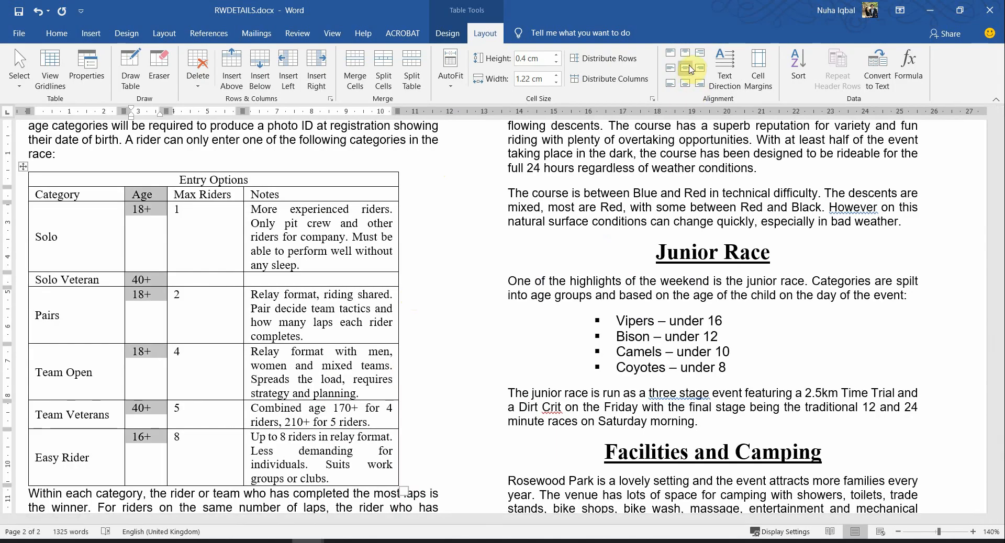
left_click(685, 68)
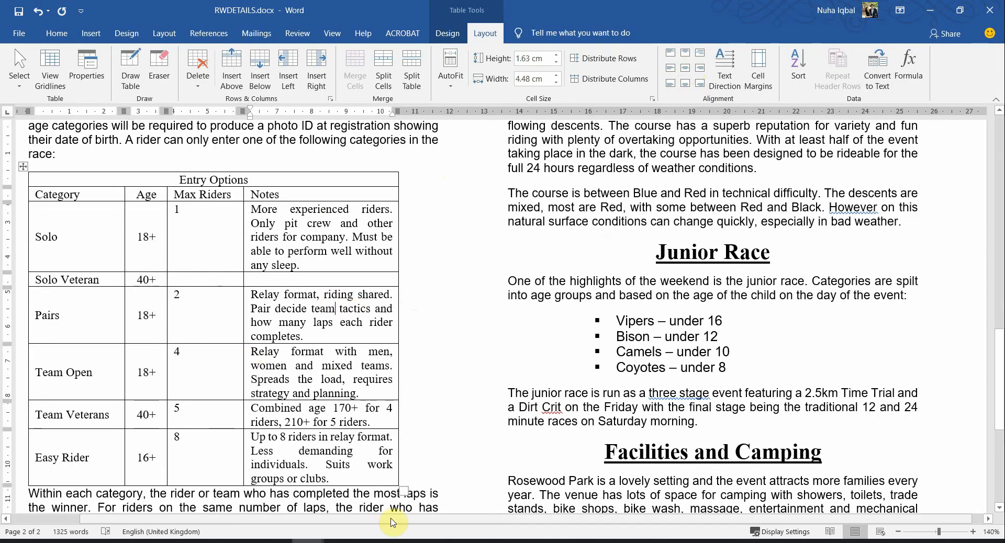
key("alt+Tab")
left_click(646, 482)
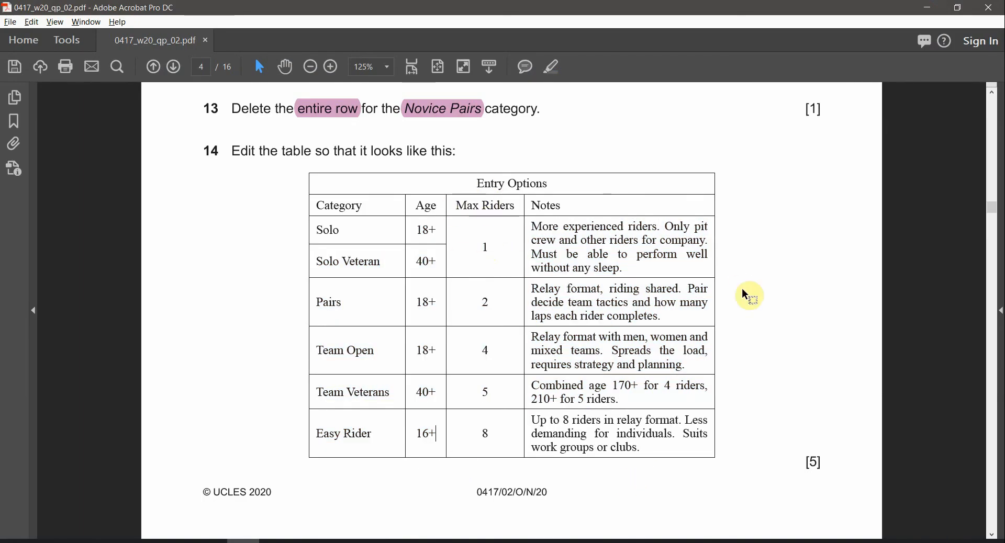
key("alt+Tab")
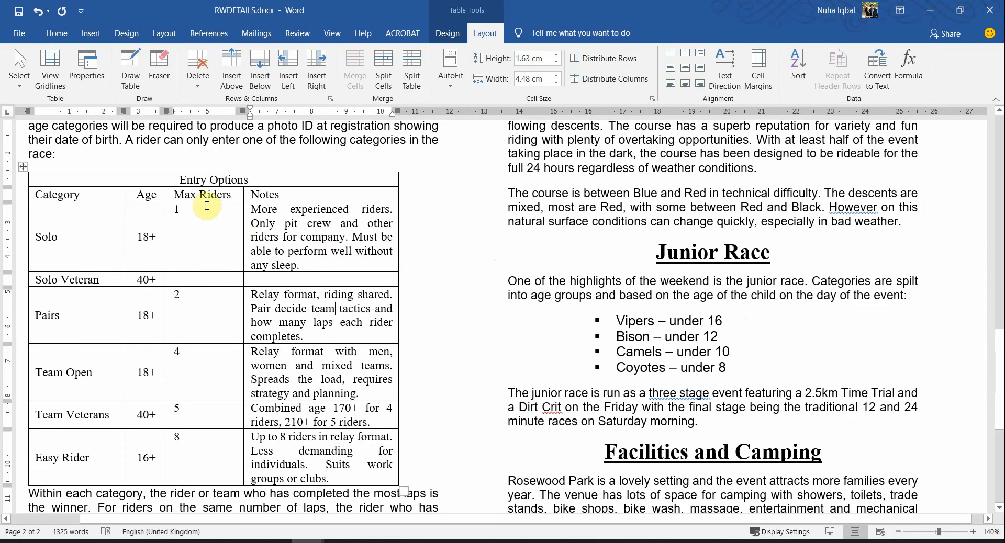
Centre the Max Riders column numbers, then compare with the Solo age in the exam paper
left_click_drag(206, 196, 199, 440)
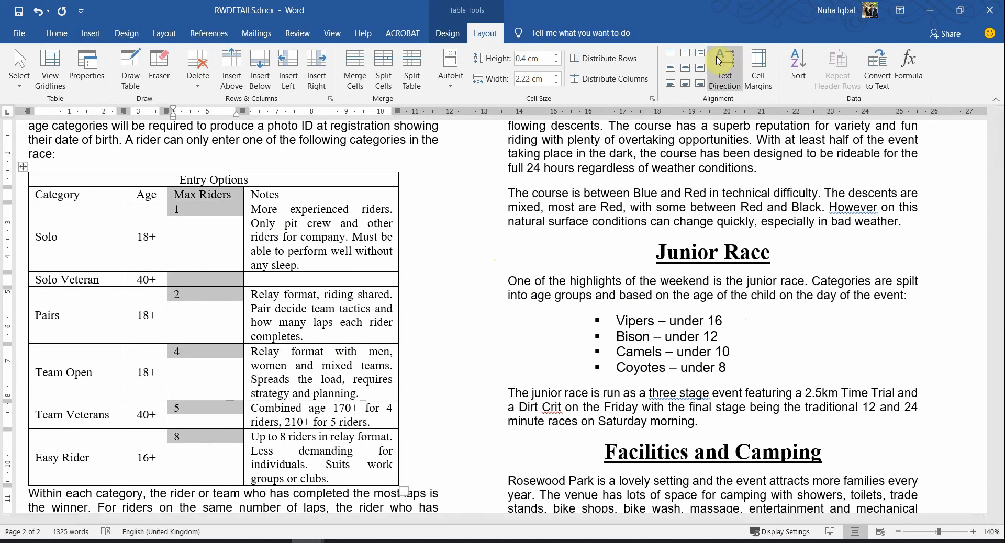
left_click(685, 71)
key("alt+Tab")
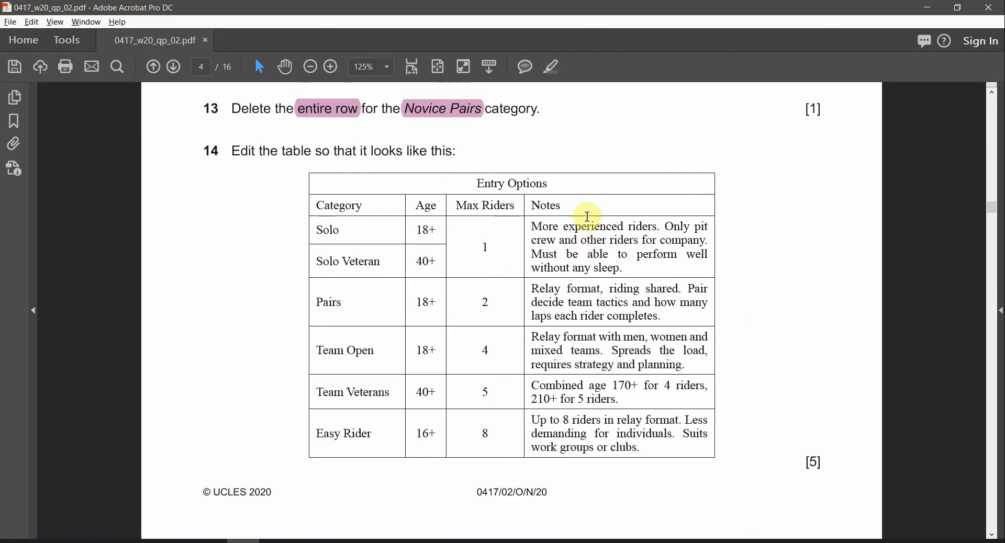
key("alt+Tab")
left_click(205, 280)
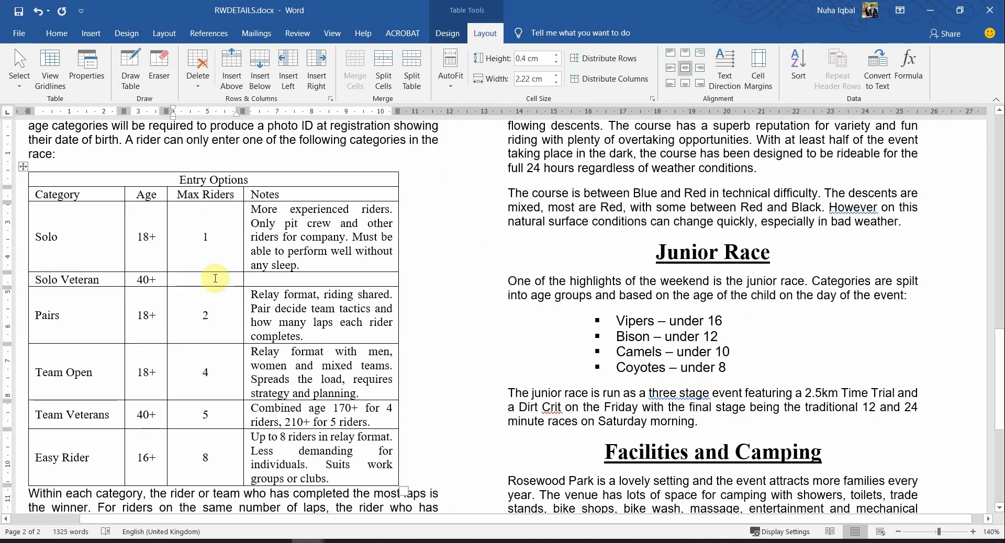
key("alt+Tab")
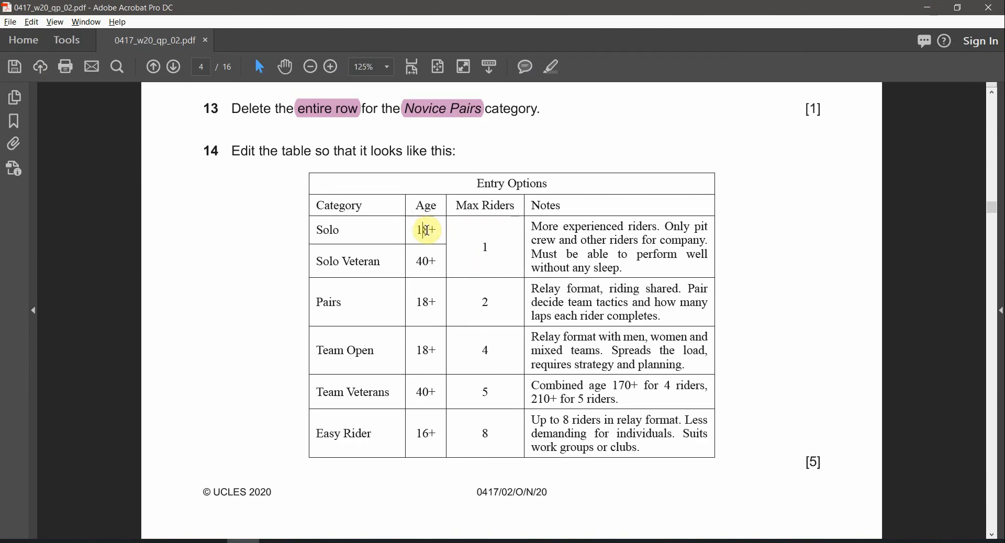
left_click_drag(426, 231, 431, 231)
Merge the Solo and Solo Veteran Max Riders cells into one cell
left_click_drag(422, 267, 428, 267)
key("alt+Tab")
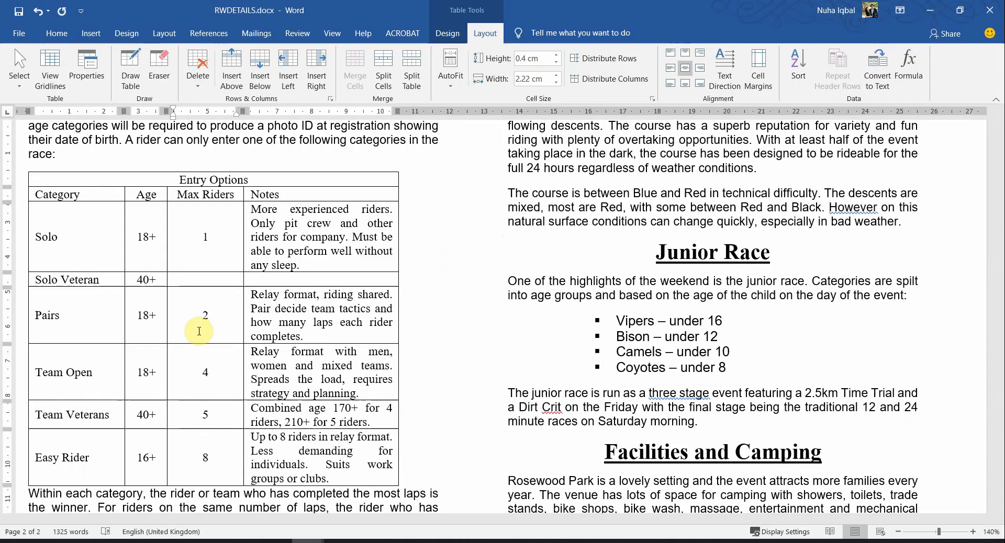
left_click_drag(218, 243, 212, 279)
right_click(211, 277)
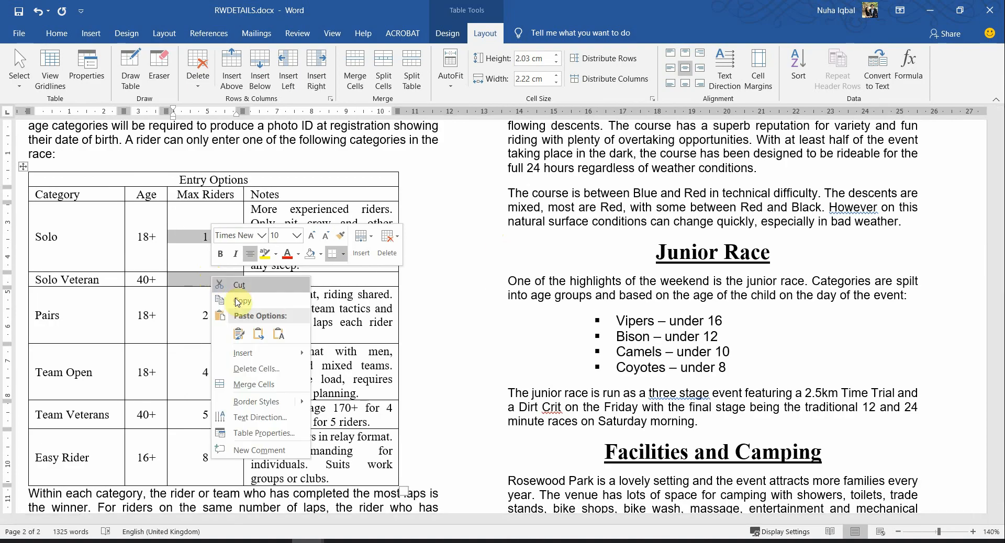
left_click(265, 385)
Merge the Solo and Solo Veteran Notes cells after checking the exam paper
key("alt+Tab")
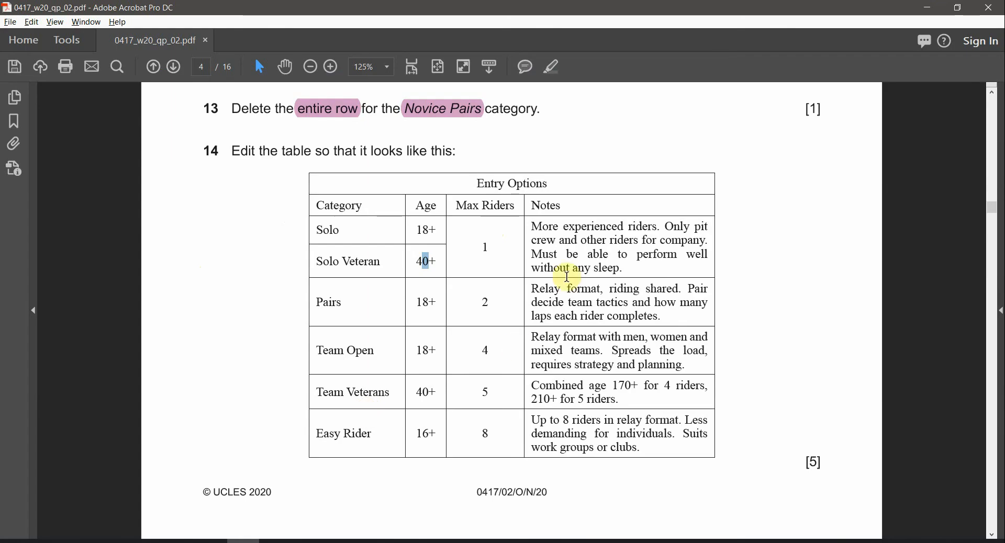
left_click_drag(622, 269, 532, 226)
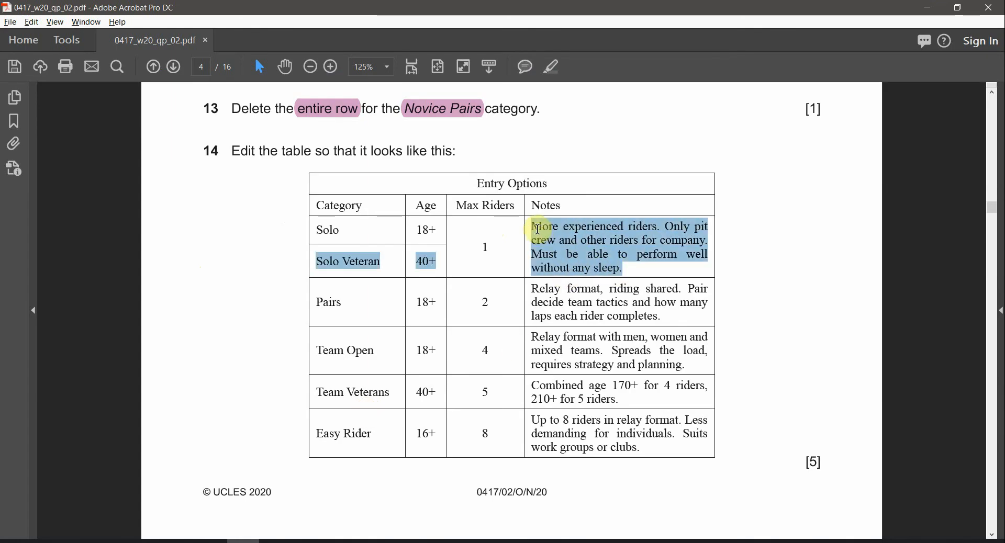
left_click(579, 242)
left_click_drag(317, 231, 378, 263)
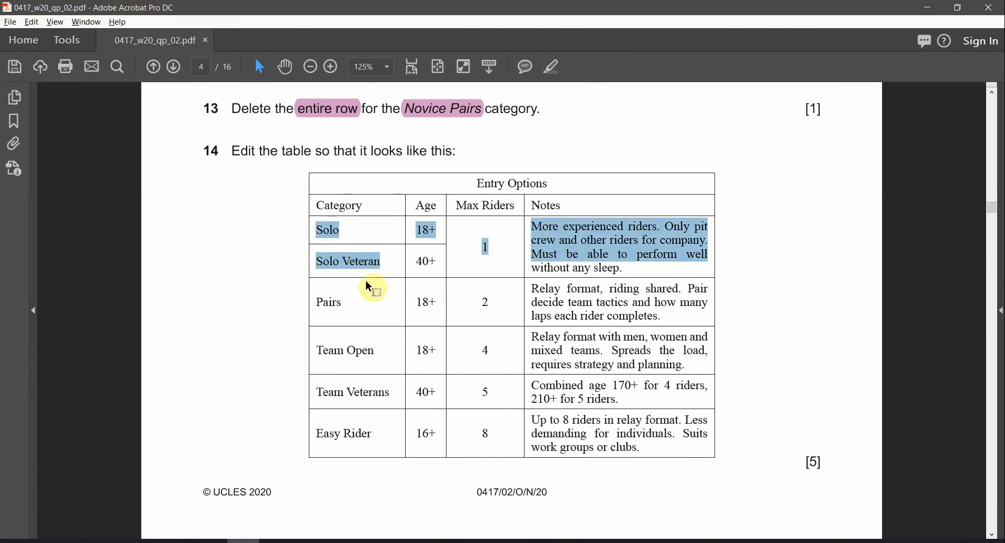
key("alt+Tab")
left_click_drag(302, 237, 311, 279)
right_click(311, 279)
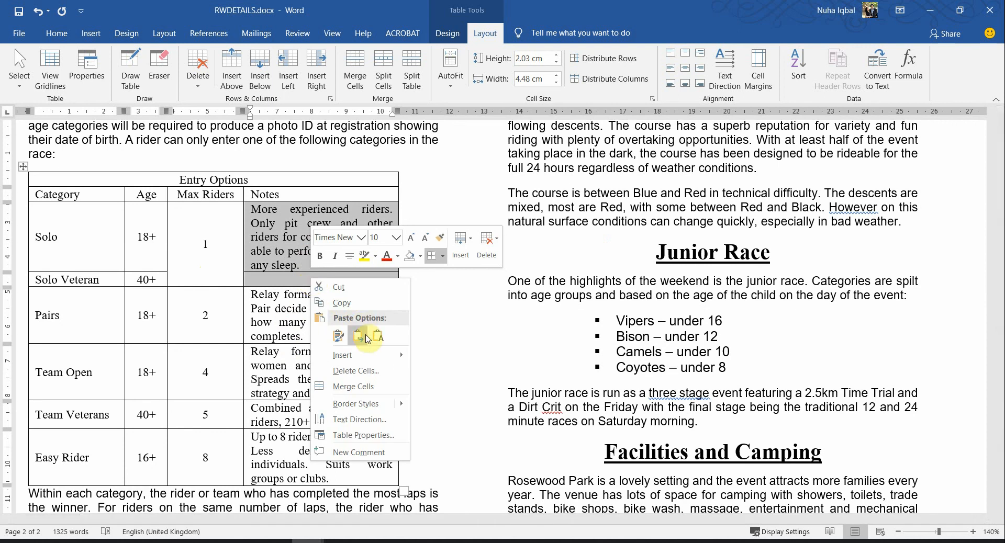
left_click(355, 387)
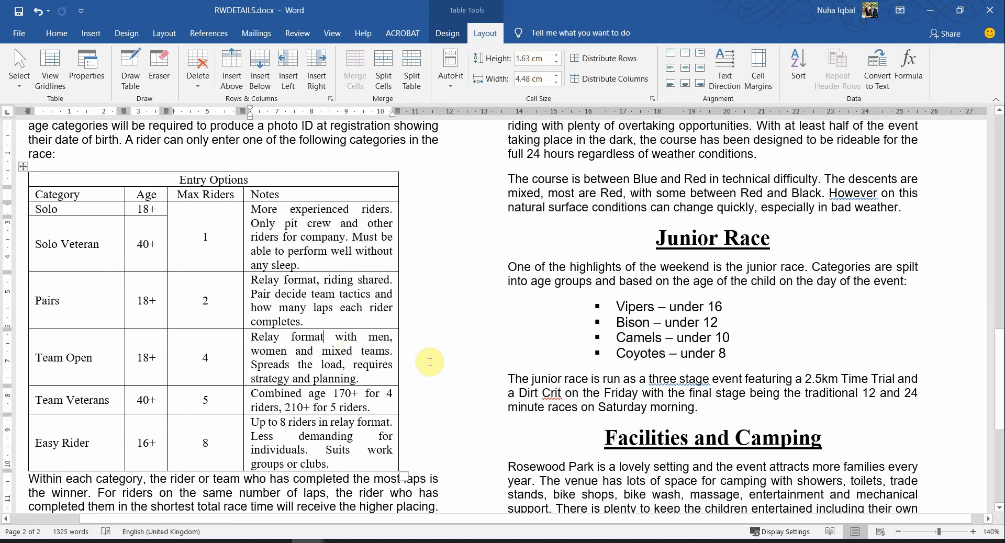
Compare the merged table with the exam paper's Notes column
key("alt+Tab")
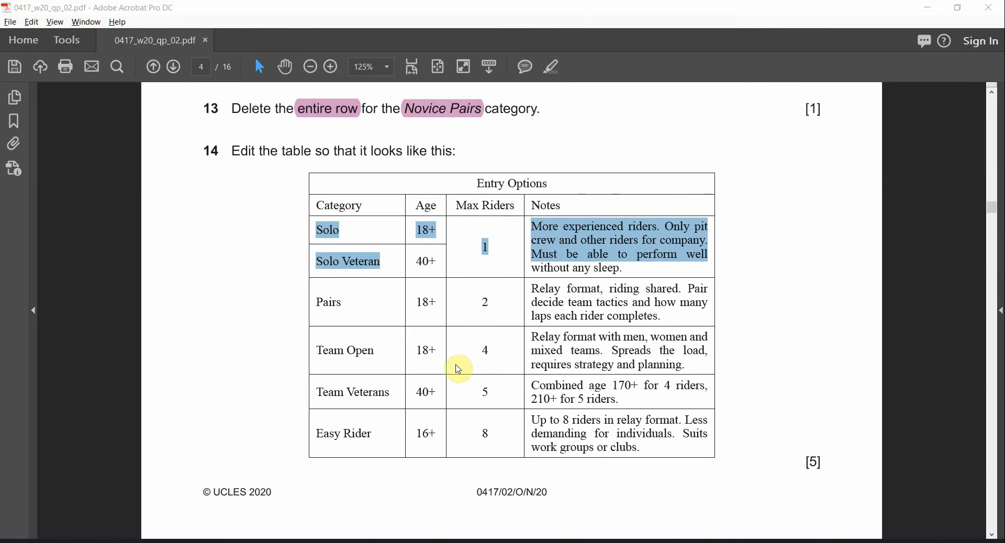
key("alt+Tab")
key("alt+Tab")
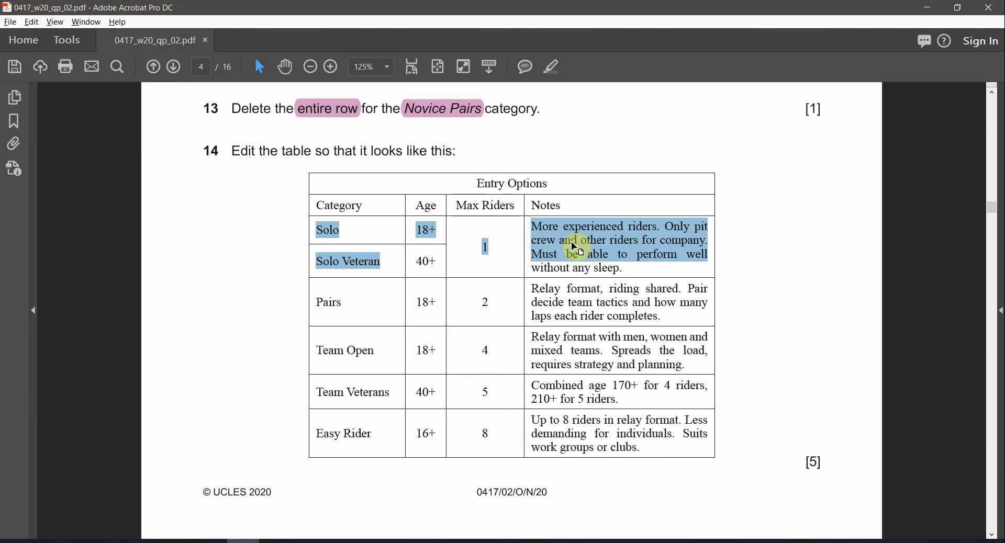
left_click_drag(565, 228, 599, 422)
key("alt+Tab")
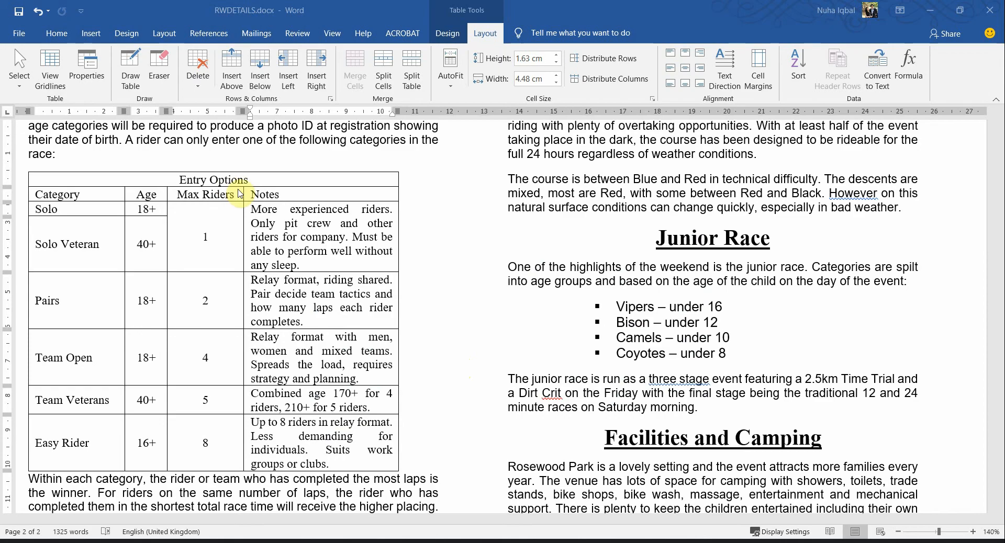
Align the Notes column text top left instead of justified
left_click_drag(267, 196, 324, 460)
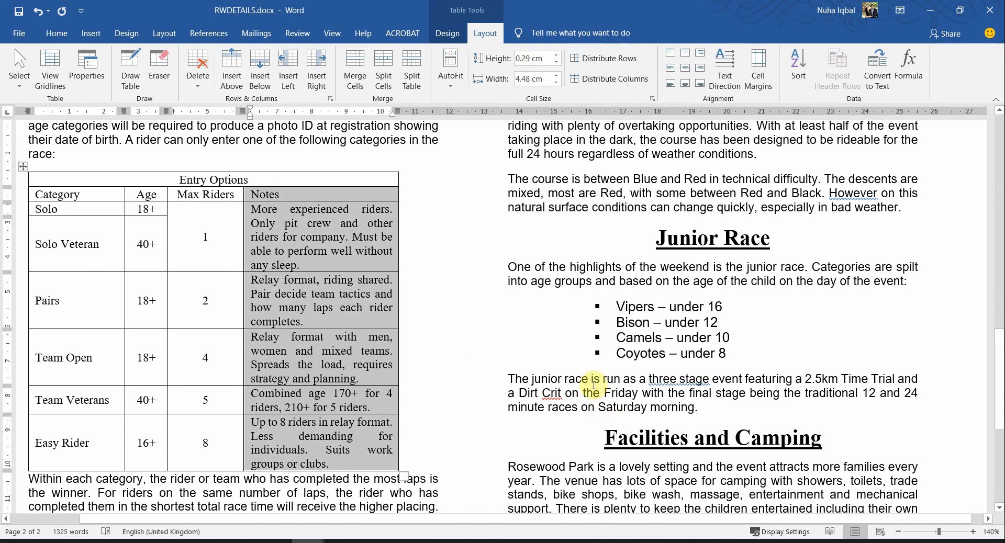
left_click(671, 72)
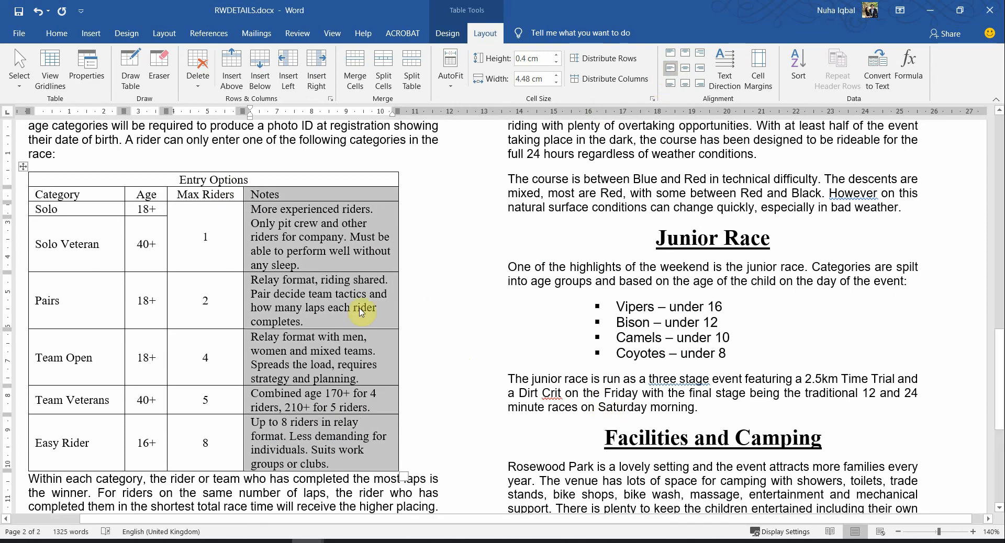
left_click(344, 295)
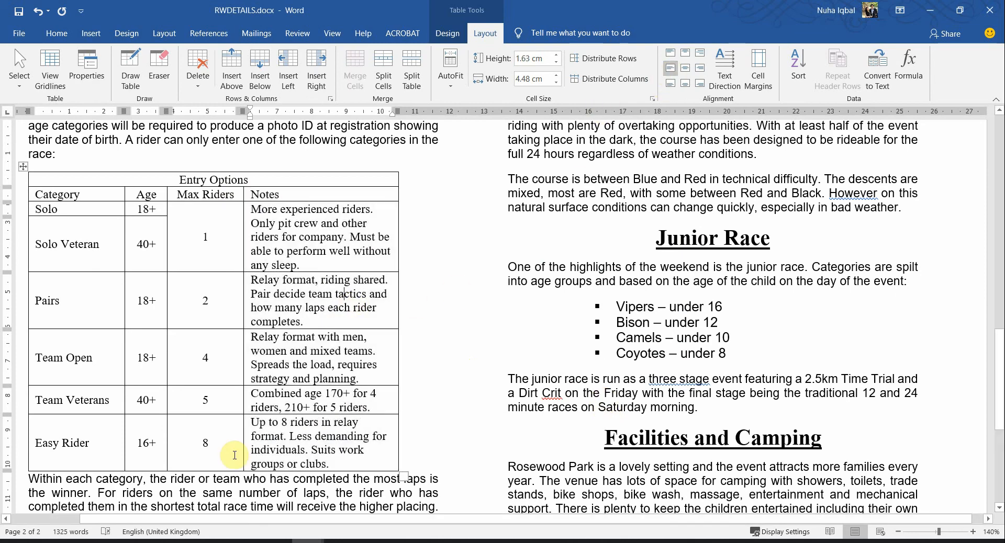
key("alt+Tab")
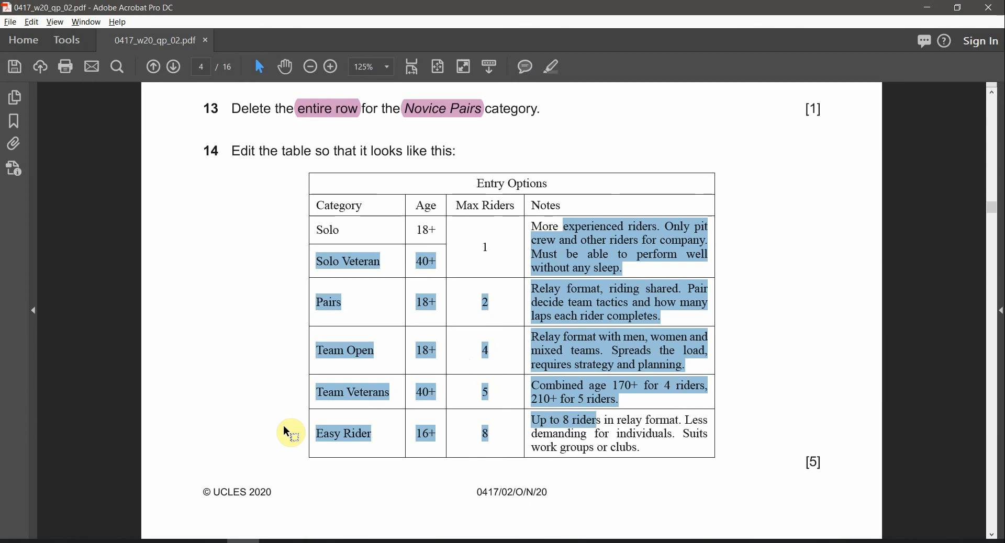
key("alt+Tab")
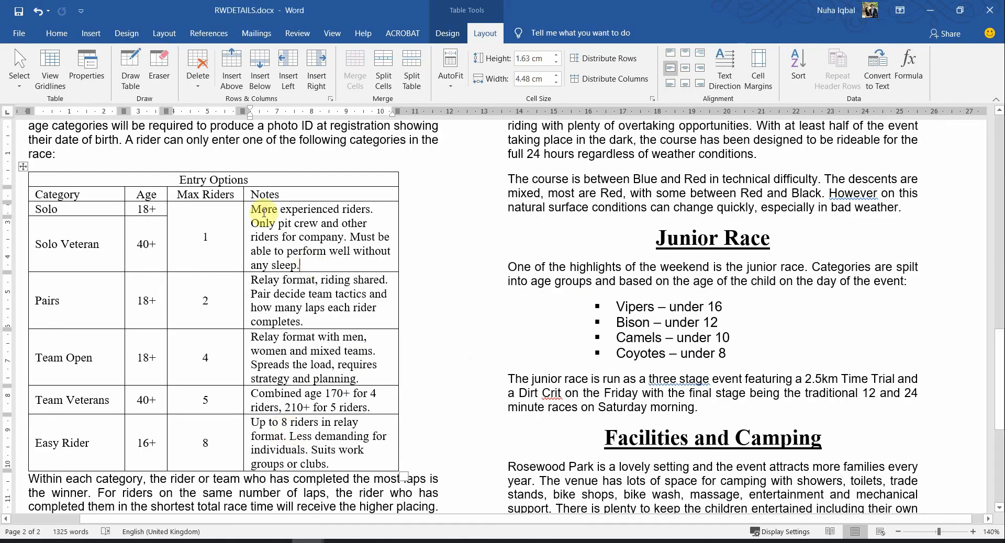
Check the Entry Options title against the exam, then snap the exam paper to the left half
left_click_drag(247, 180, 178, 181)
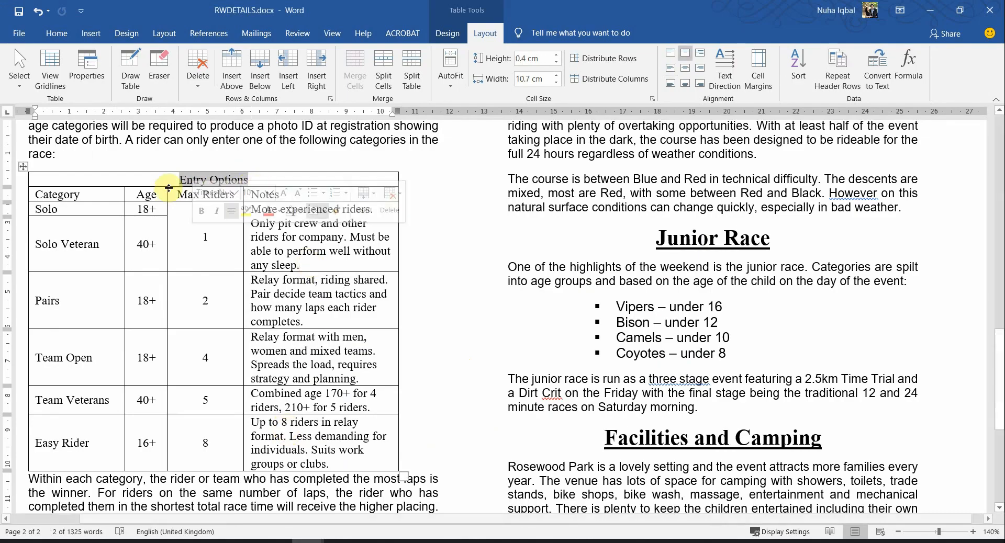
key("alt+Tab")
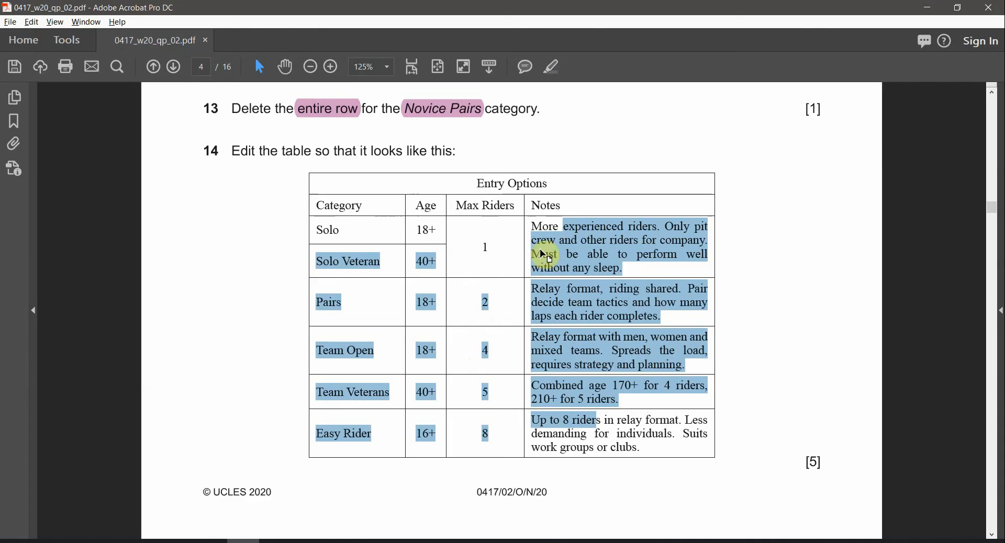
triple_click(472, 208)
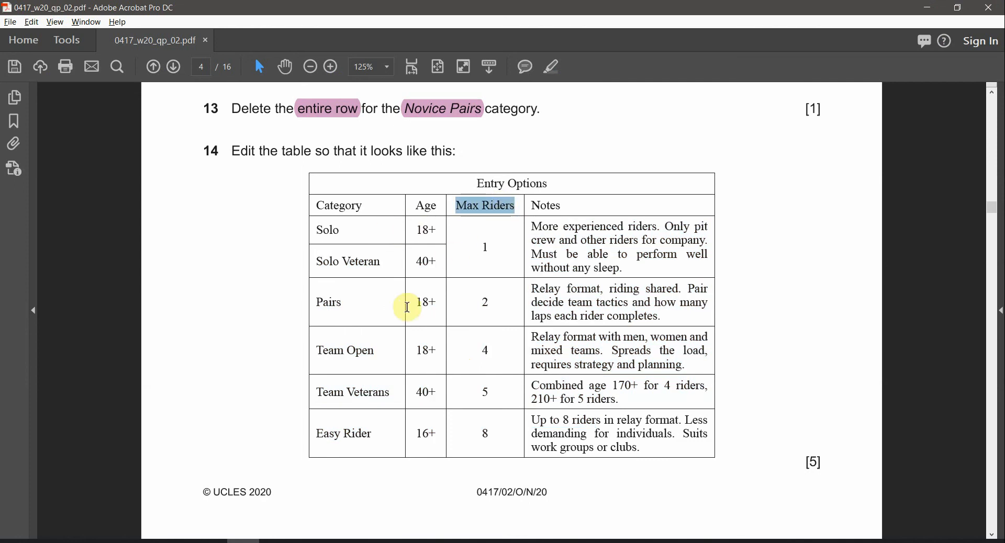
key("alt+Tab")
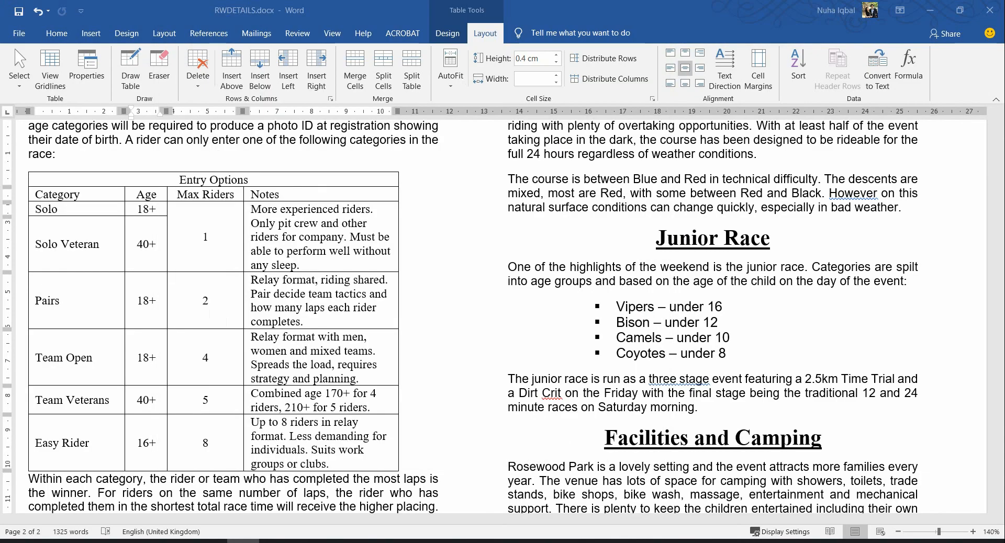
left_click_drag(2, 321, 0, 319)
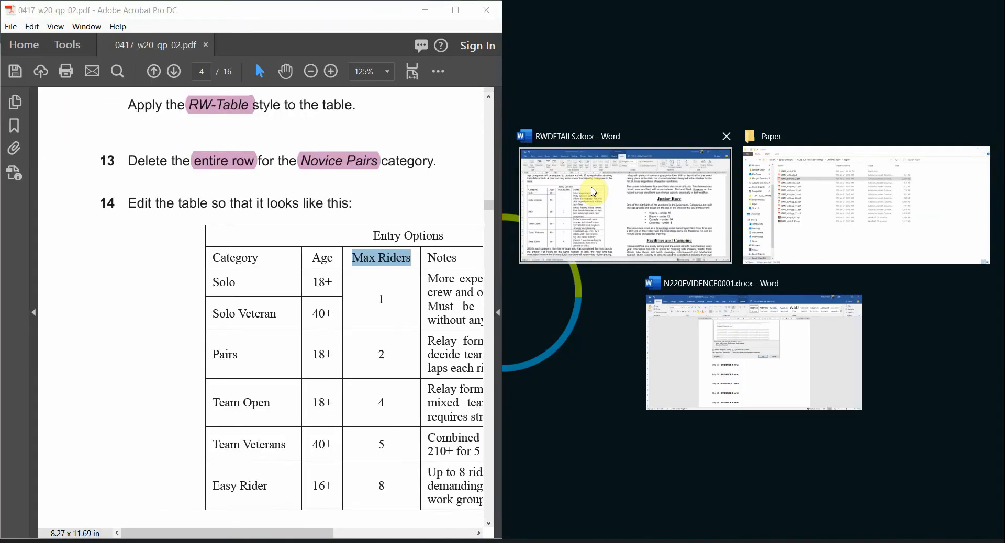
left_click(594, 192)
left_click_drag(251, 533, 310, 536)
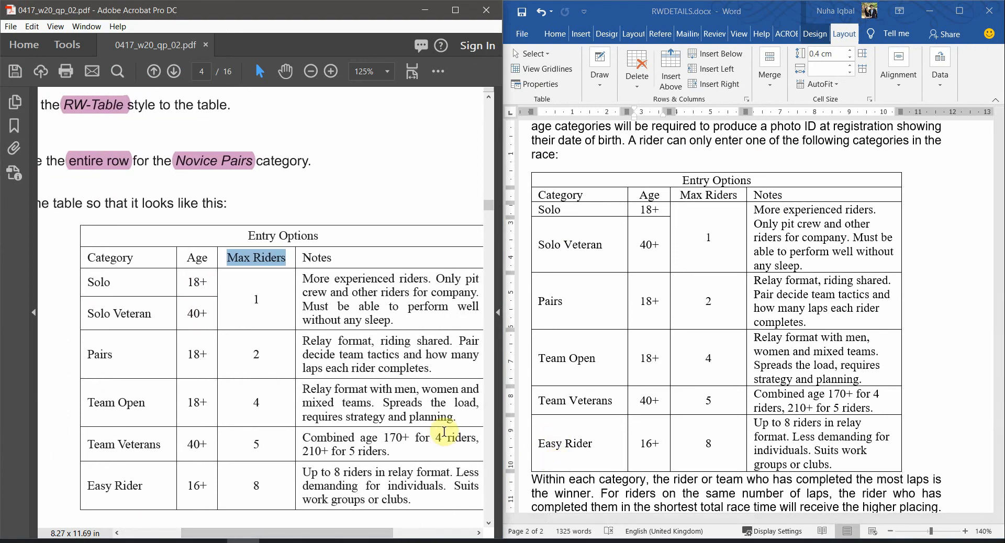
scroll(444, 432, "down", 1)
scroll(333, 519, "down", 2)
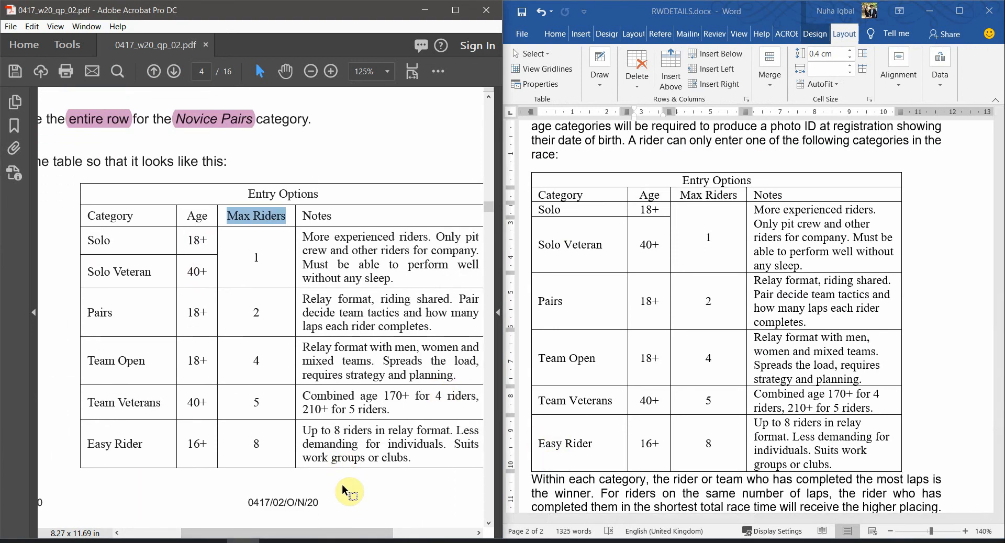
left_click_drag(342, 535, 350, 535)
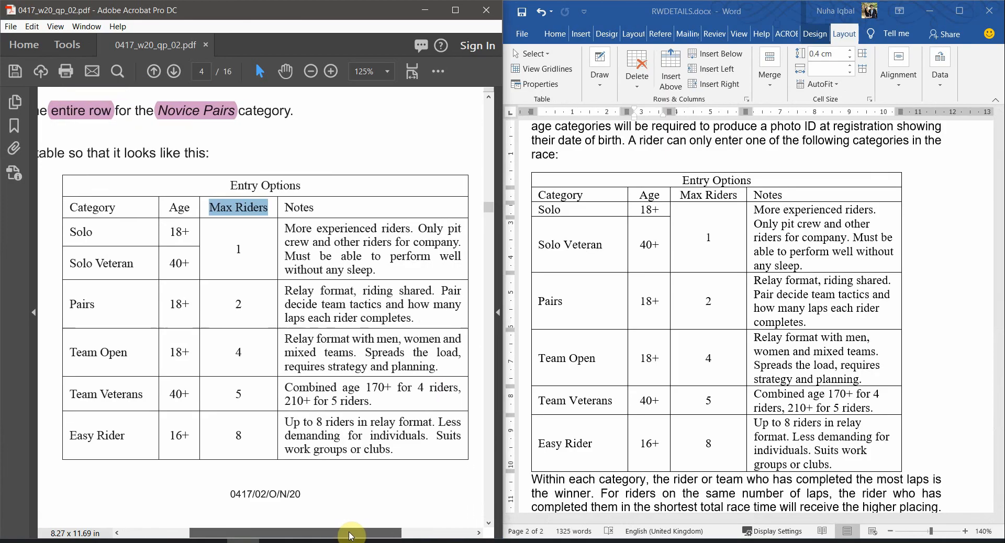
left_click(698, 423)
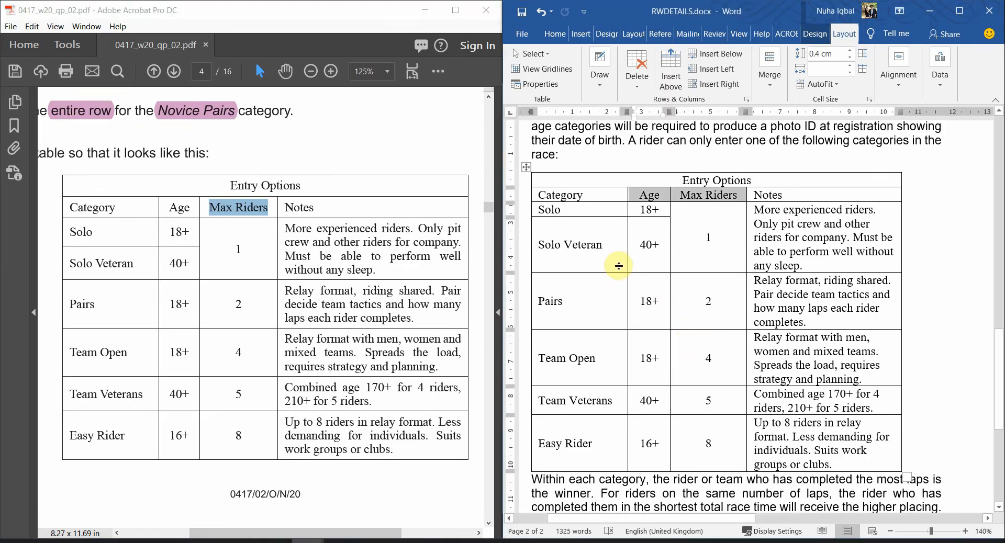
left_click(704, 180)
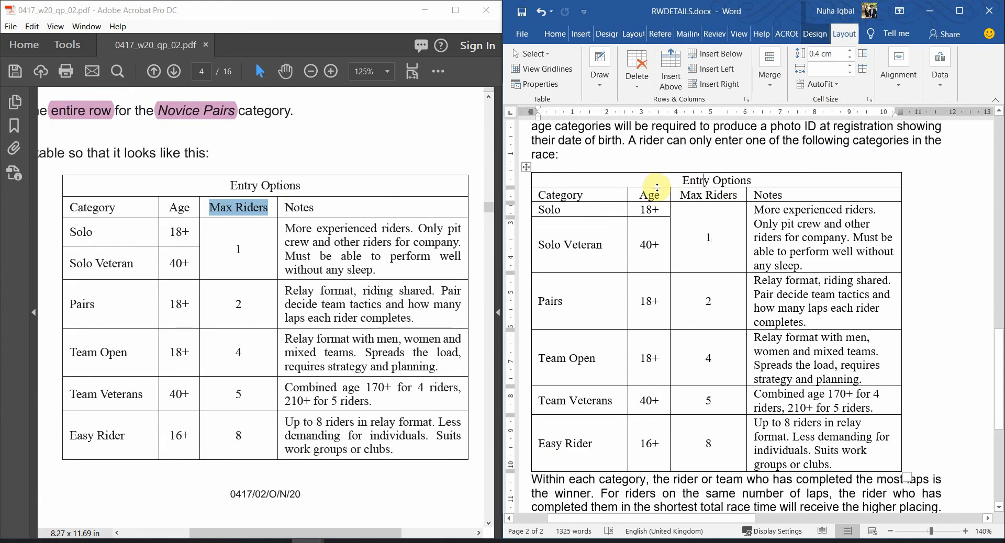
left_click_drag(657, 188, 657, 193)
key("ctrl+z")
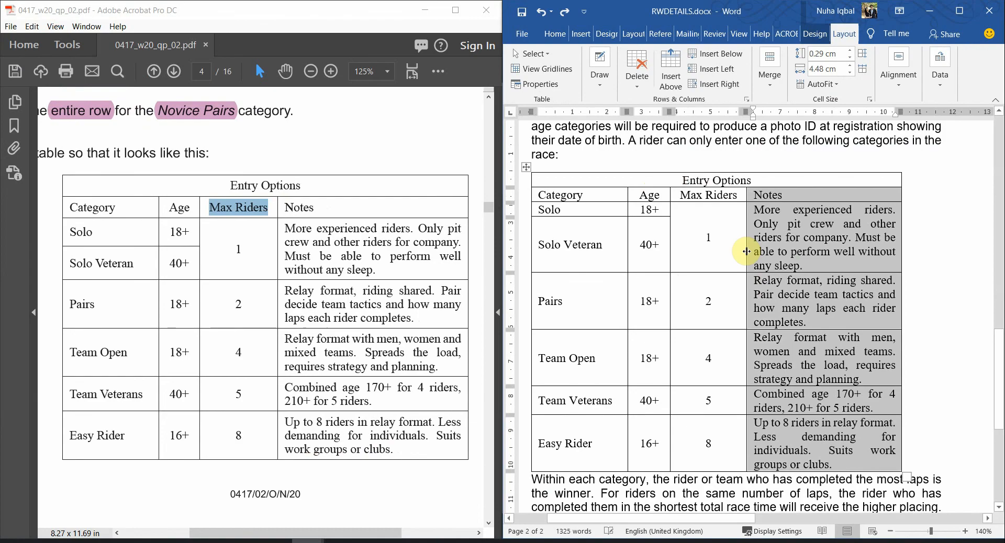
left_click(781, 255)
Raise the Entry Options title row to 0.6 cm and centre the title in its cell
key("ctrl+z")
left_click(684, 185)
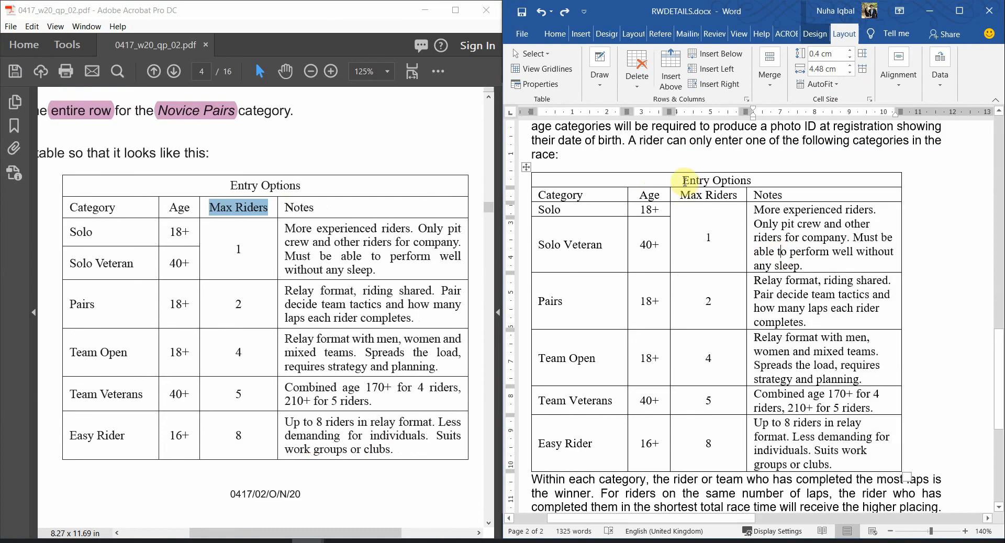
left_click(850, 52)
left_click(850, 52)
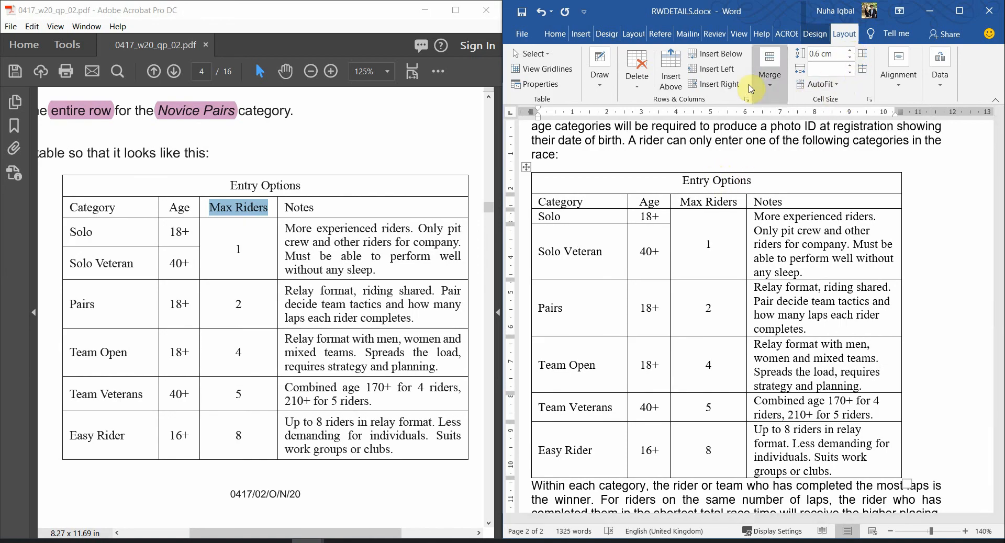
left_click(898, 68)
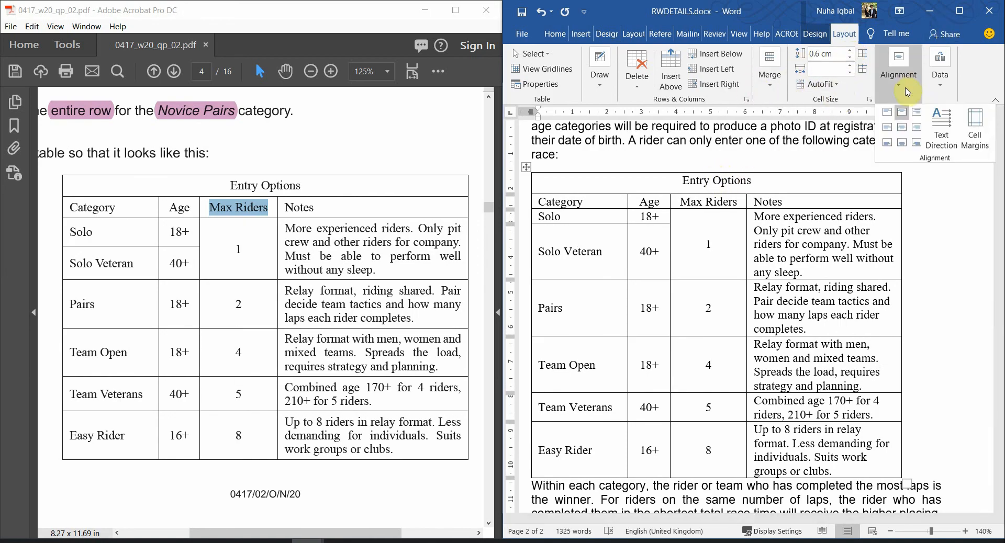
left_click(902, 135)
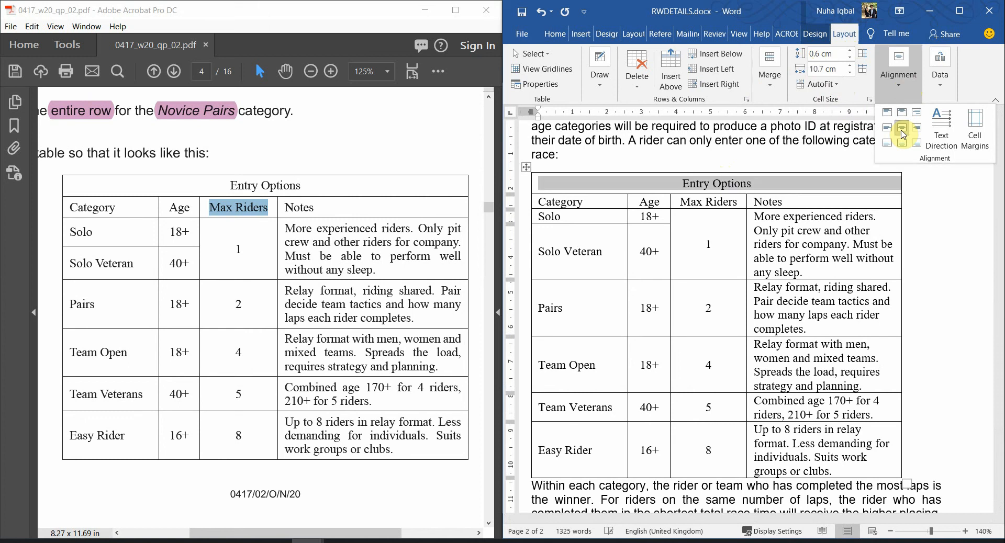
Raise the column headings row height to 0.6 cm
left_click(734, 205)
left_click(714, 203)
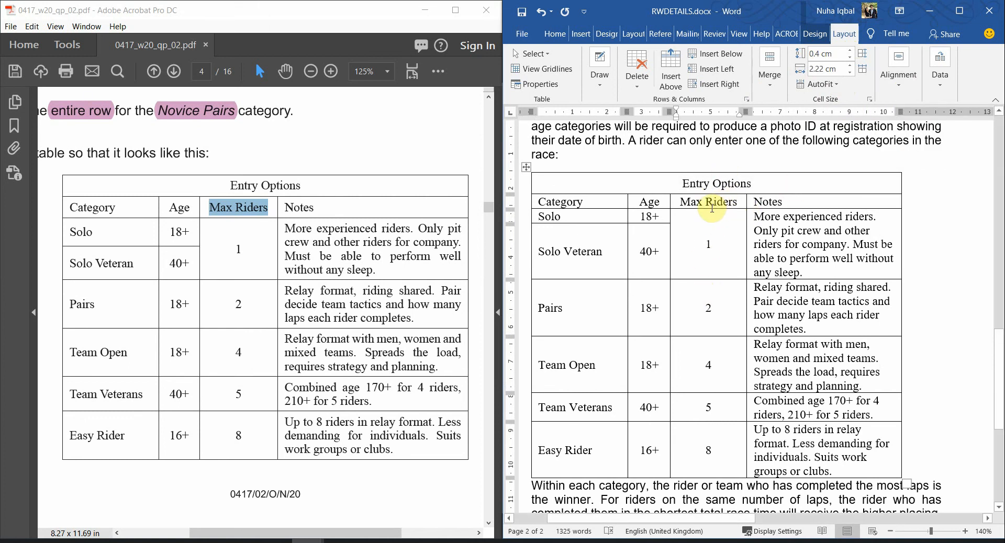
left_click(850, 51)
left_click(850, 52)
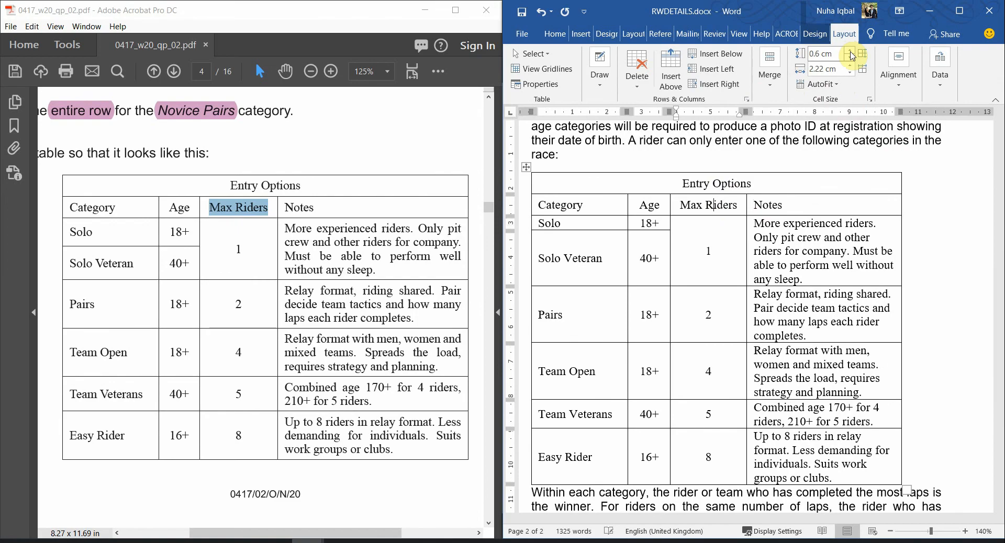
Raise the Solo row height to 0.7 cm
left_click(786, 202)
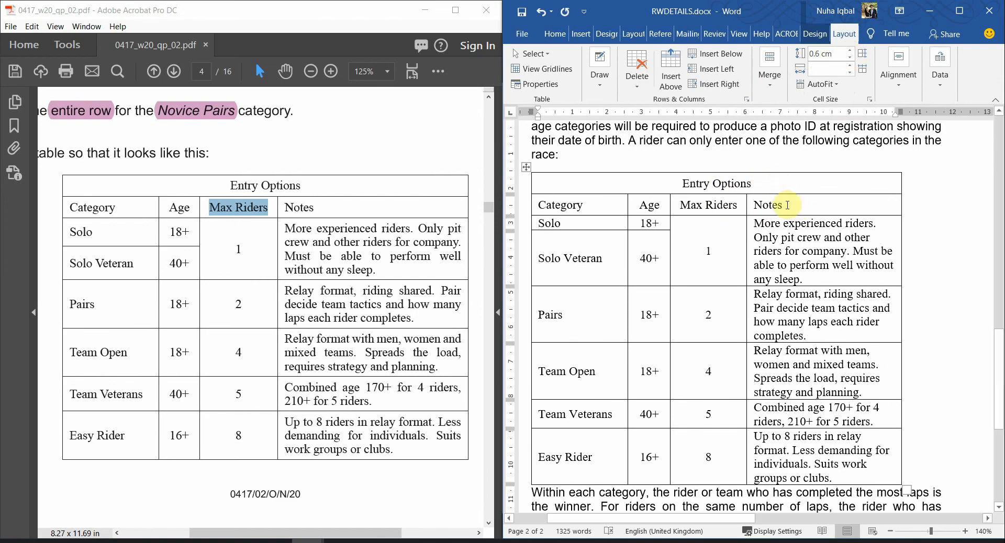
left_click(788, 205)
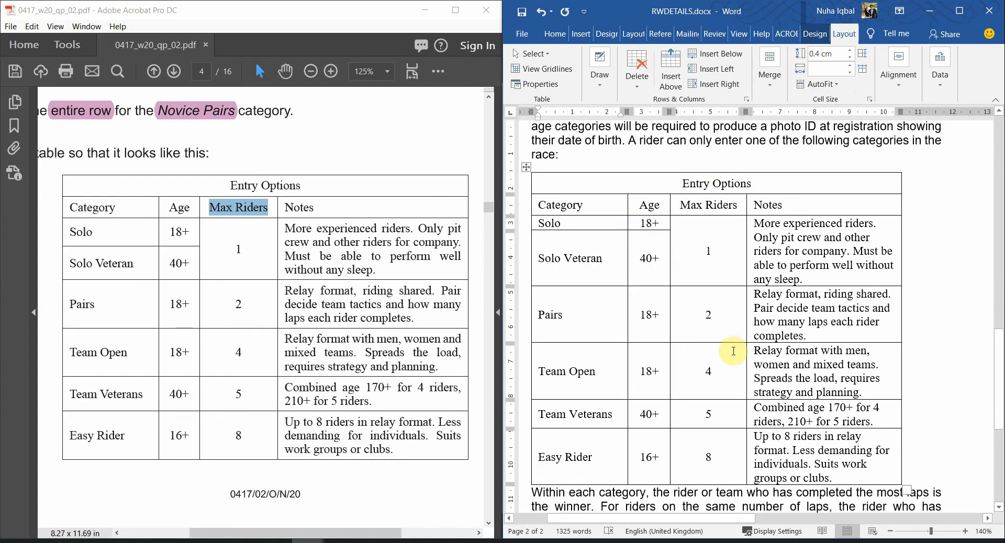
left_click(849, 52)
left_click(850, 52)
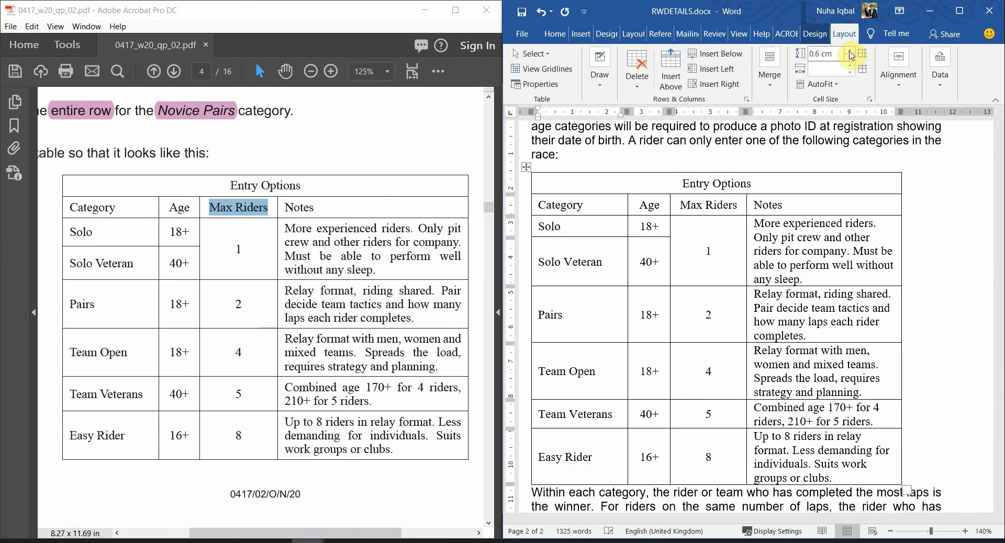
left_click(849, 51)
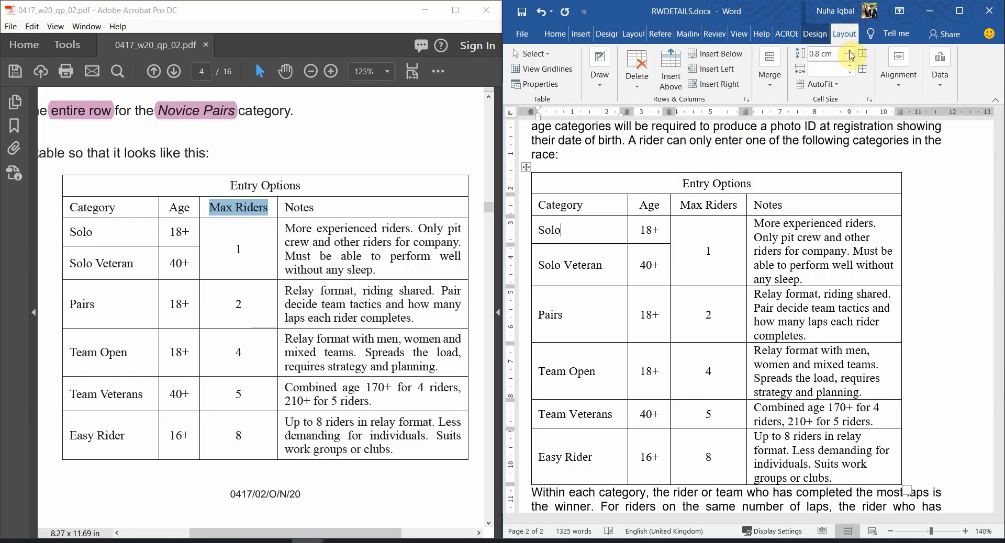
left_click(617, 382)
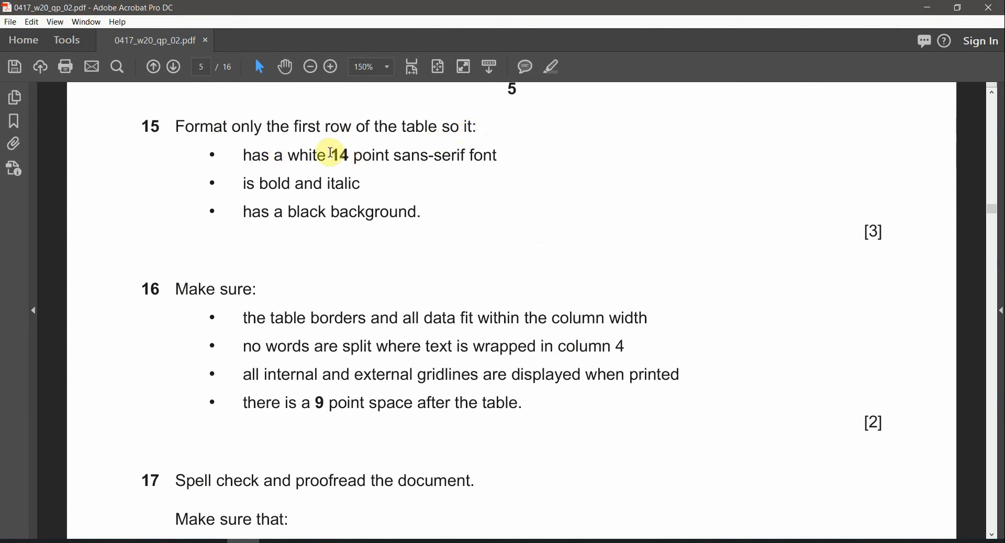
Highlight '14 point sans' in question 15 of the exam paper, then return to Word
left_click_drag(331, 153, 428, 155)
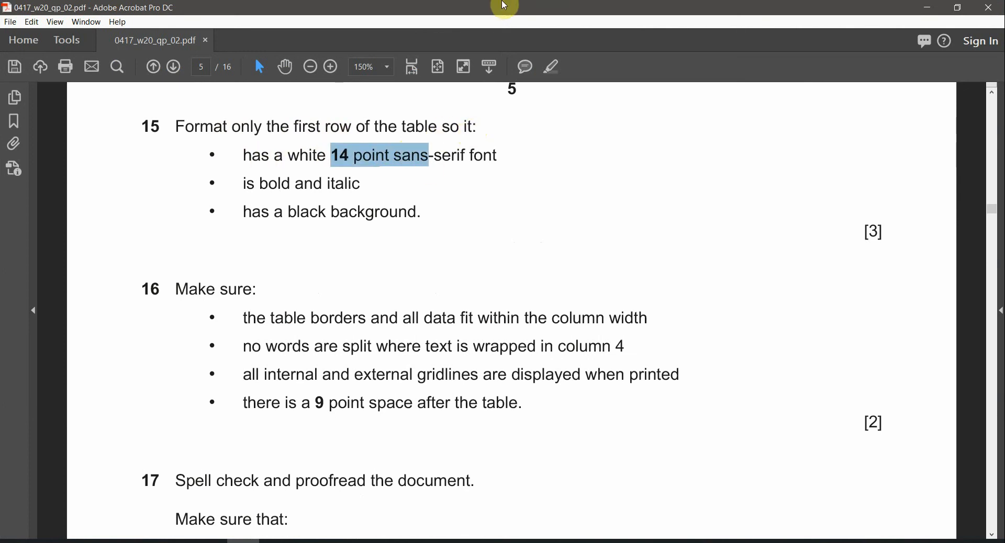
key("alt+Tab")
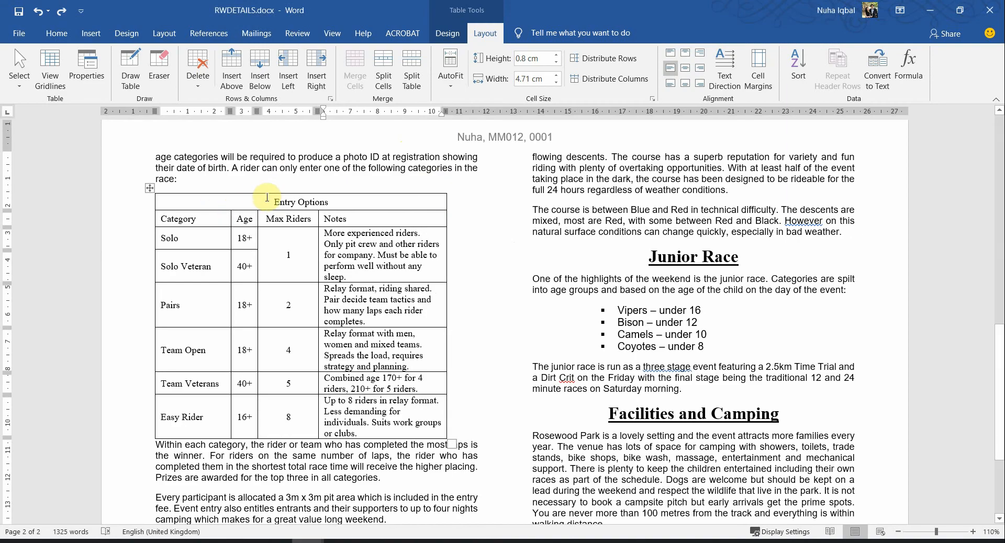
key("alt+Tab")
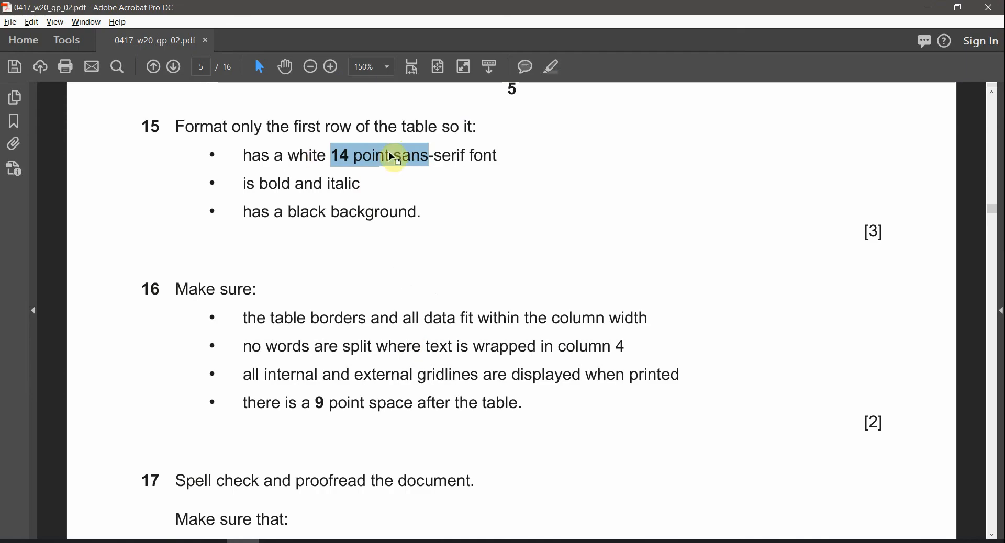
key("alt+Tab")
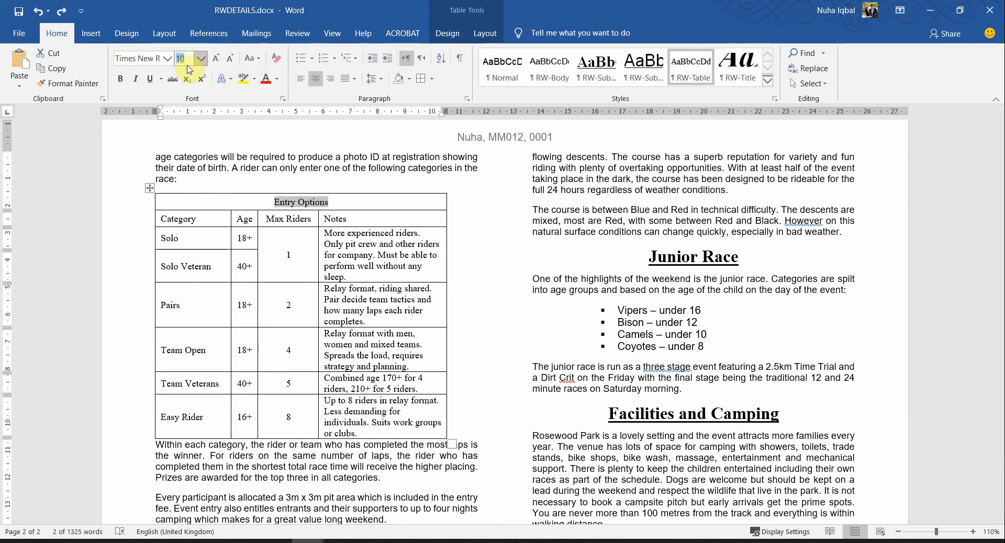
Make the Entry Options title 14 pt white Calibri
type("14")
key("Return")
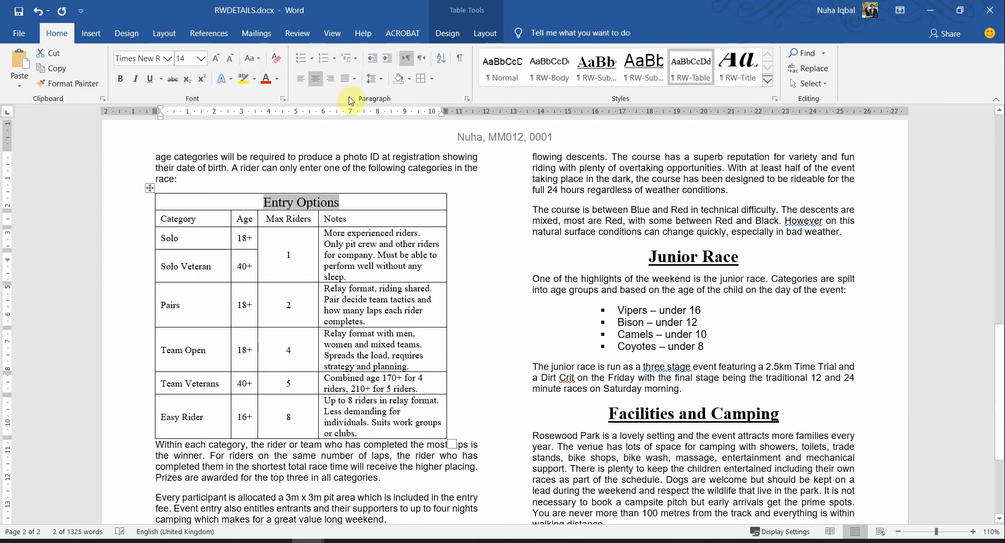
key("alt+Tab")
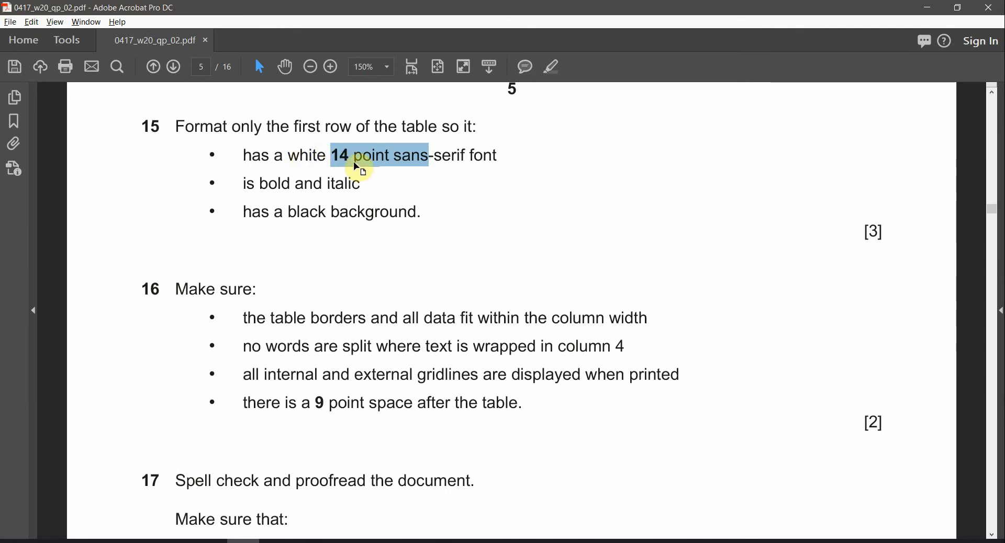
key("alt+Tab")
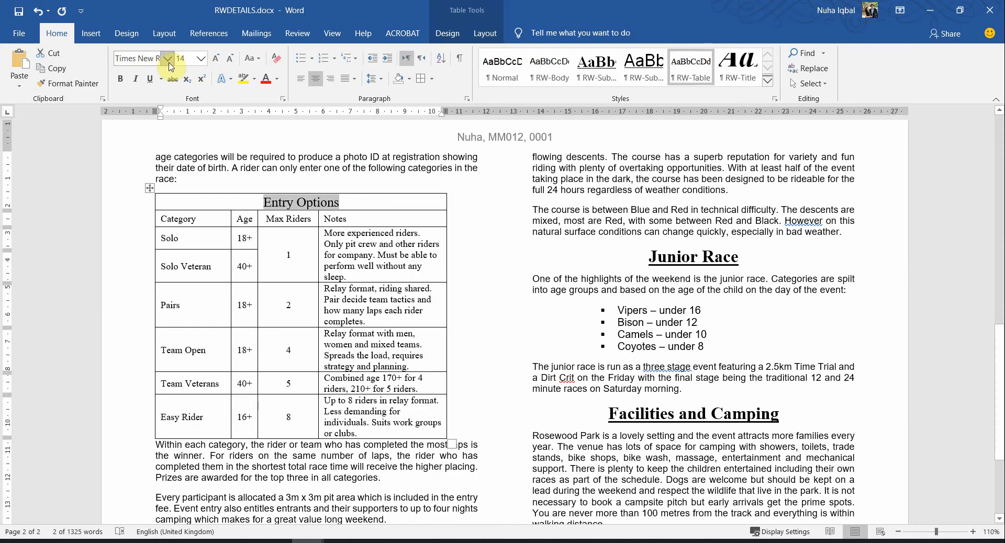
left_click(167, 59)
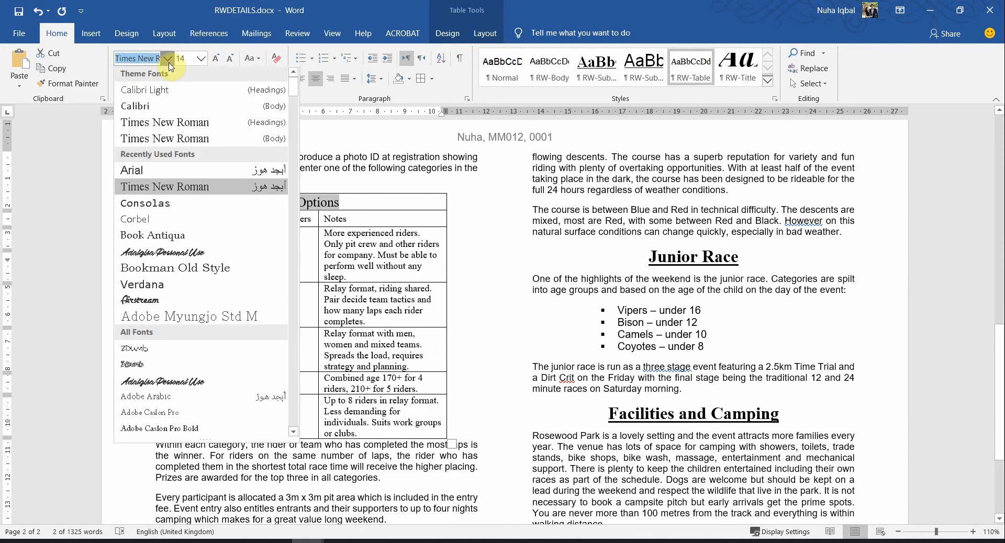
left_click(155, 108)
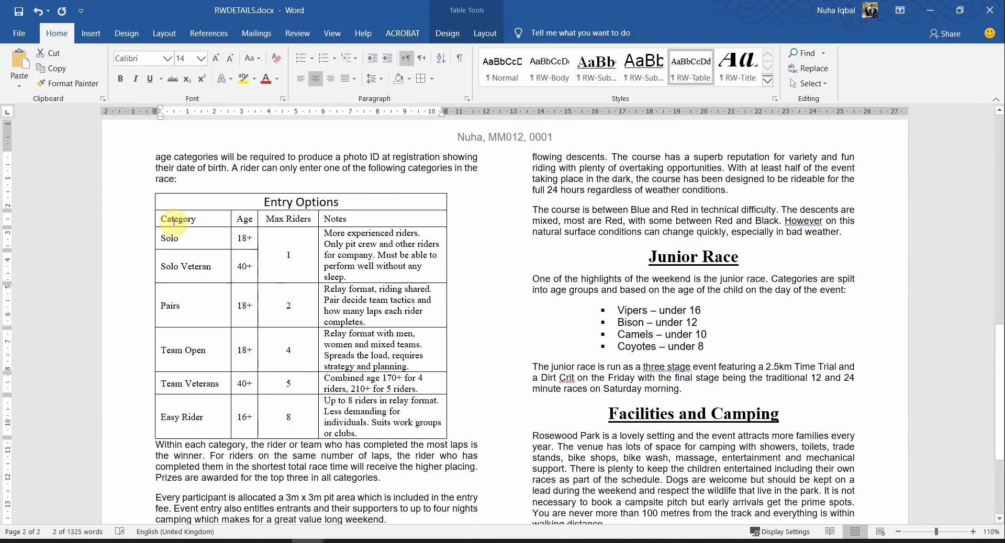
left_click(277, 79)
left_click(265, 129)
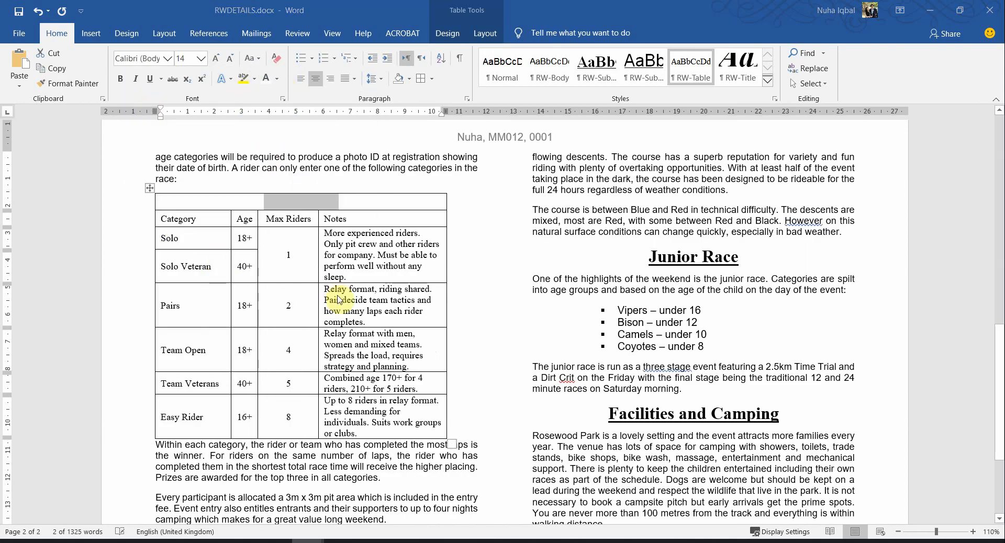
Check the bold italic and black background requirements, then shade the title row black
key("alt+Tab")
left_click_drag(246, 184, 361, 184)
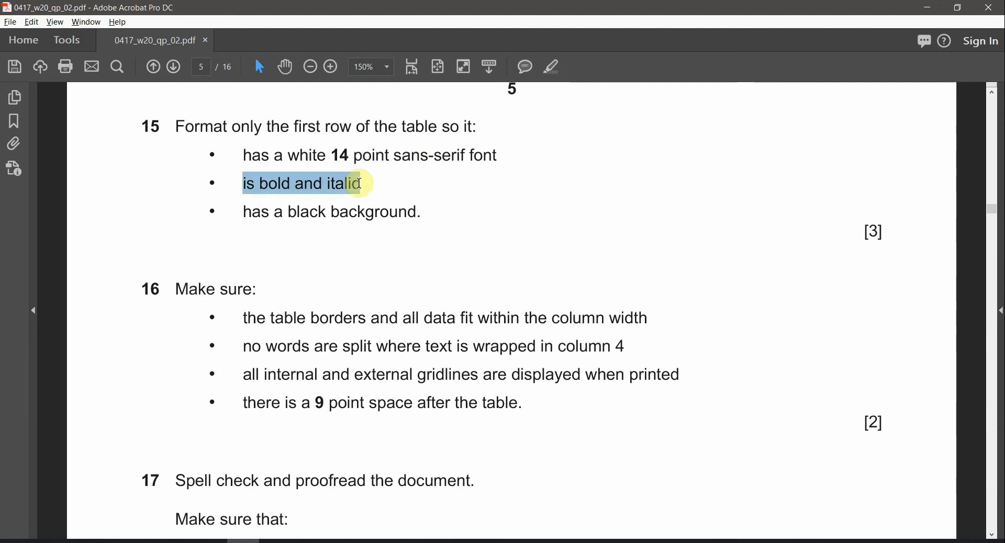
key("alt+Tab")
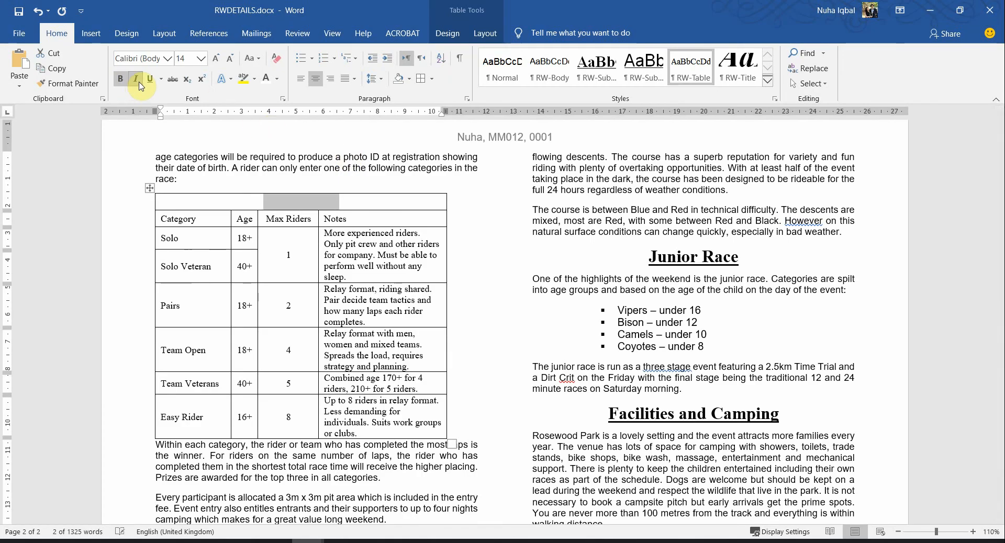
key("alt+Tab")
left_click_drag(244, 212, 416, 212)
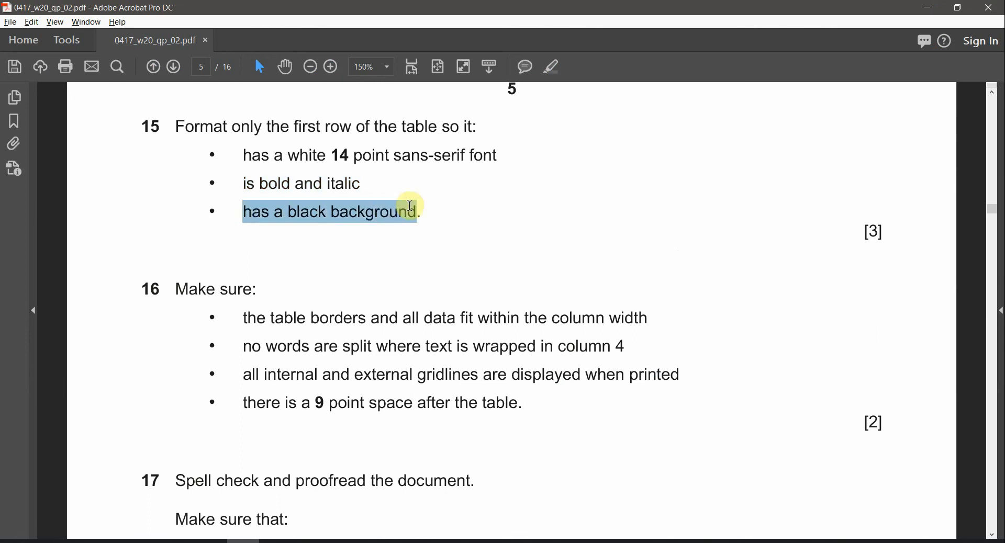
key("alt+Tab")
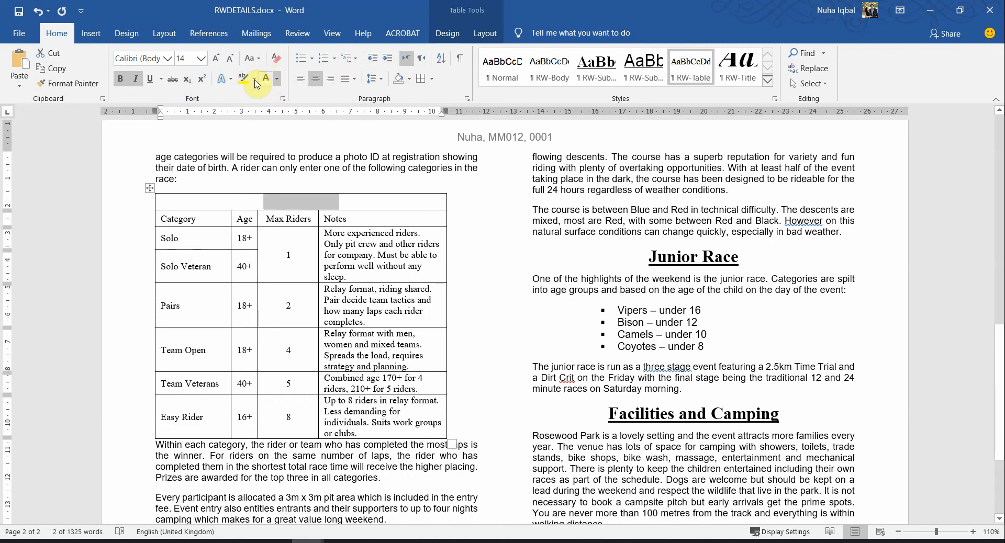
left_click(410, 79)
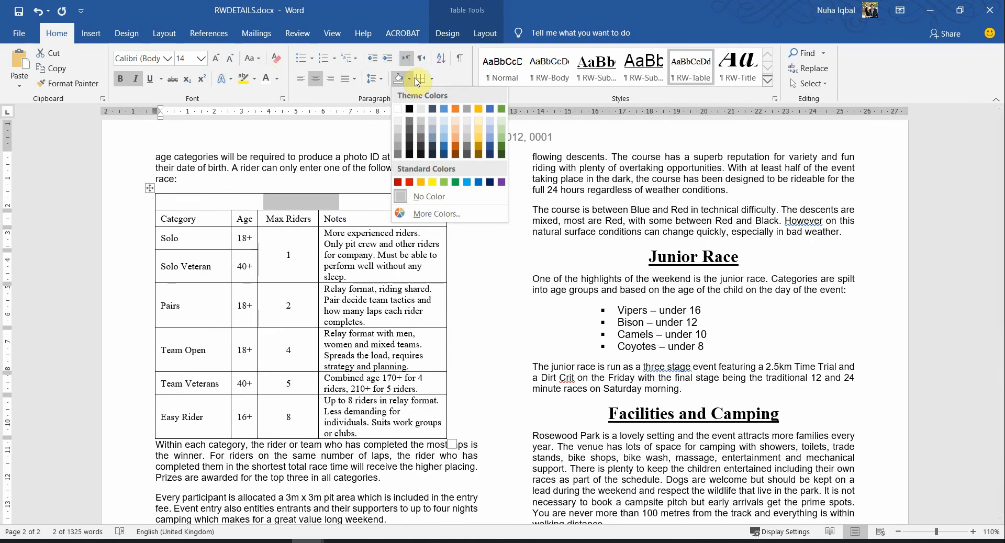
left_click(410, 109)
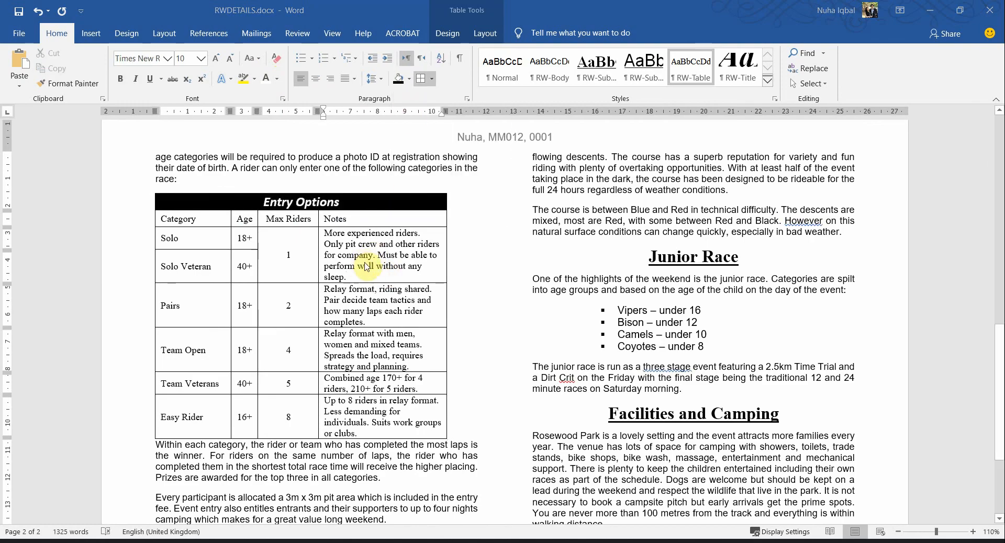
key("alt+Tab")
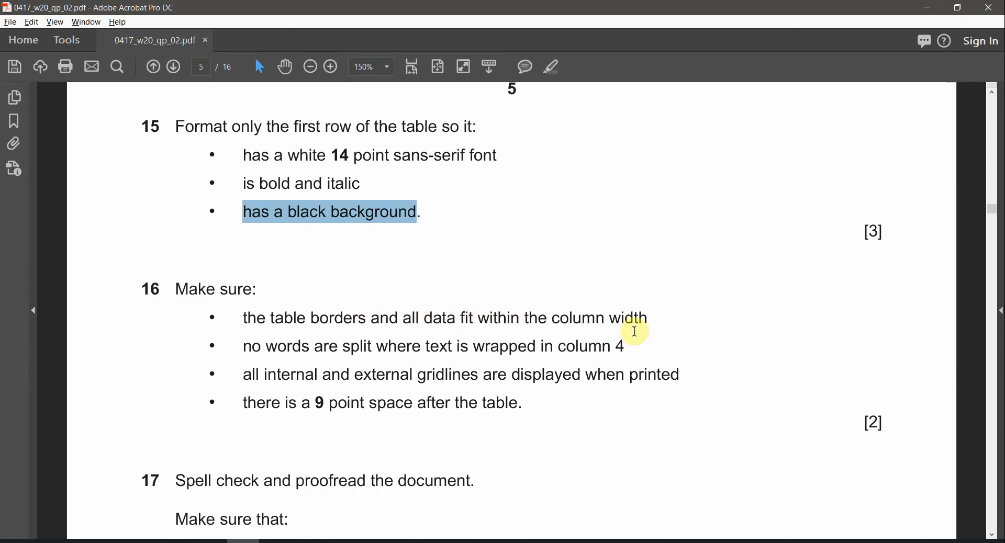
Drag the table's right border out to the full column width
key("alt+Tab")
scroll(394, 310, "down", 4, "ctrl")
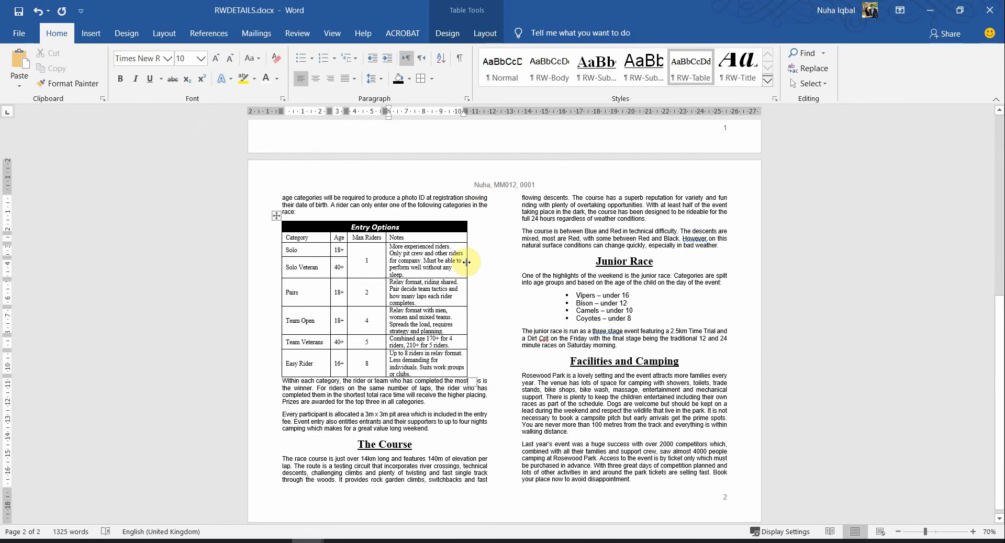
left_click_drag(467, 262, 486, 264)
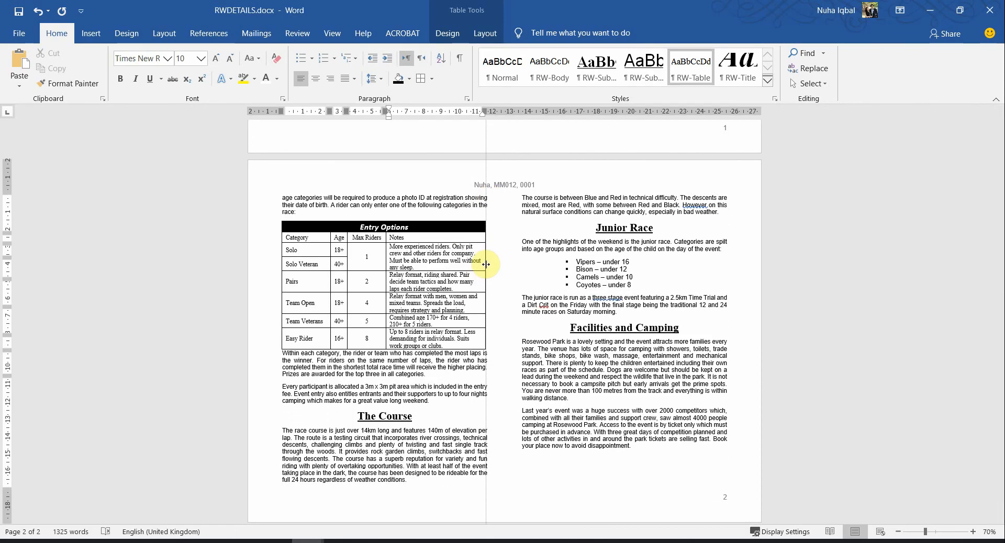
scroll(458, 308, "up", 4, "ctrl")
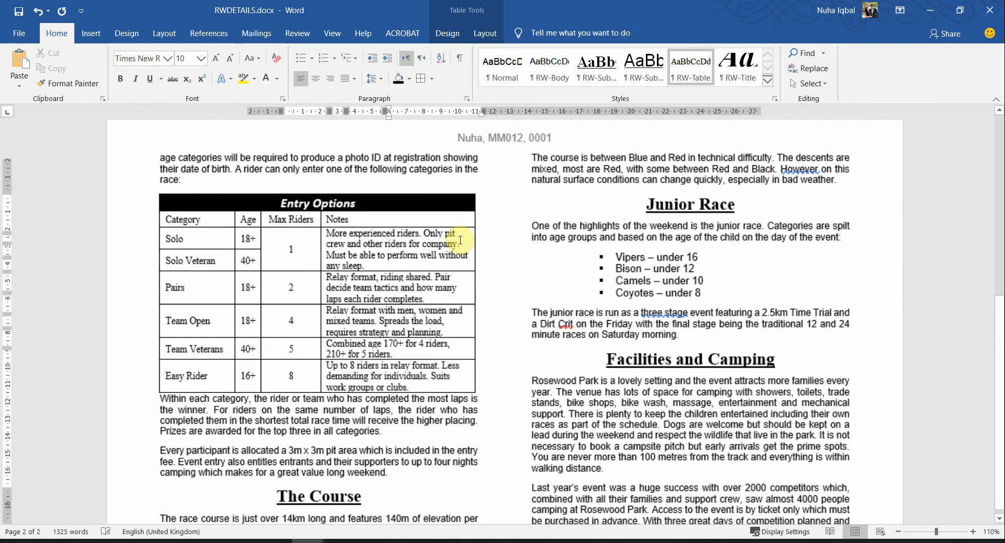
Compare how the exam paper's Notes text wraps with the widened table
key("alt+Tab")
scroll(439, 303, "up", 2)
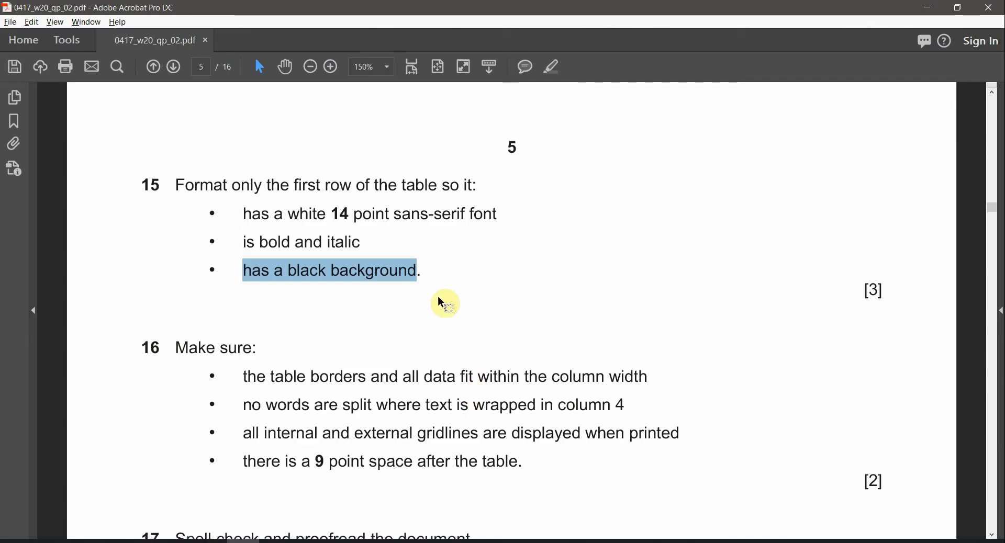
scroll(441, 302, "up", 10)
left_click_drag(752, 201, 647, 263)
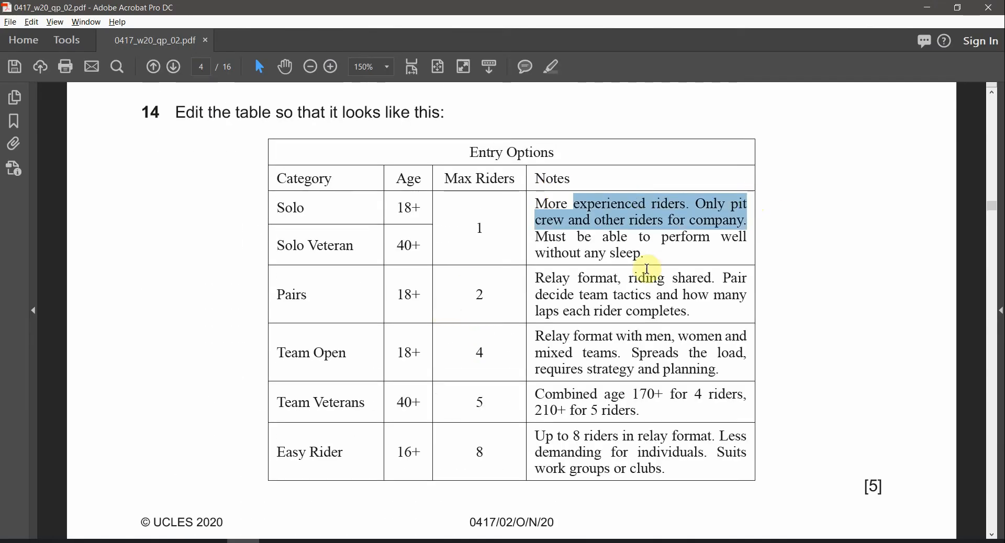
key("alt+Tab")
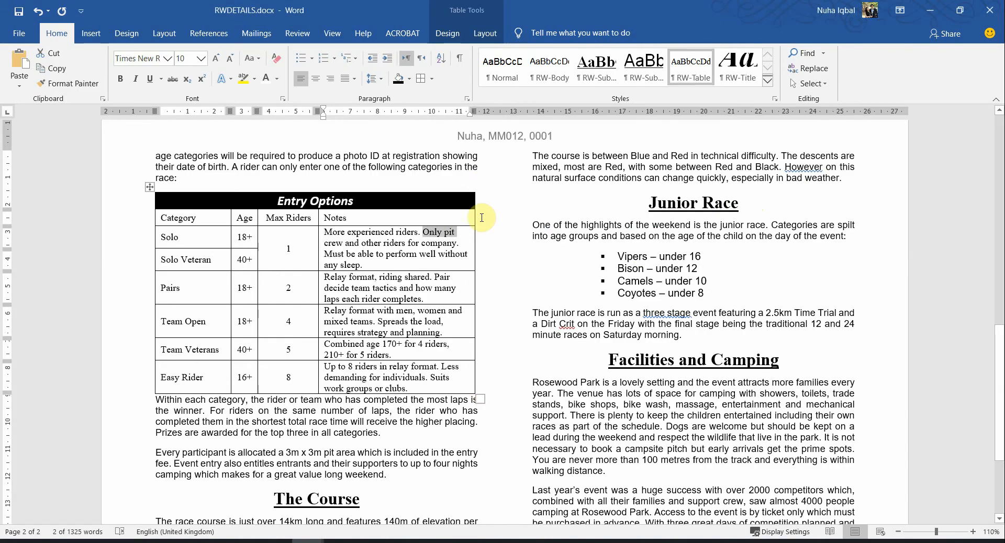
key("alt+Tab")
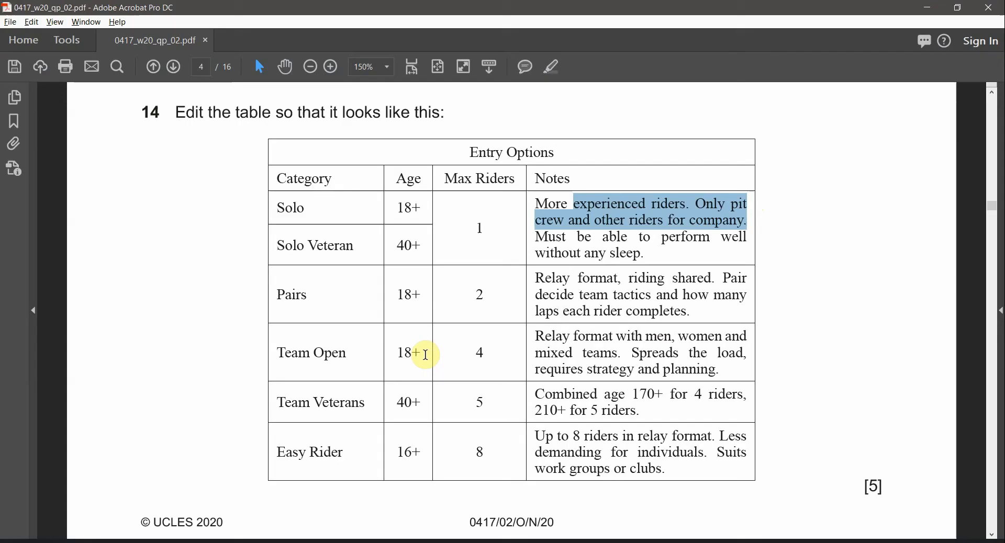
scroll(433, 352, "down", 5)
scroll(430, 355, "down", 1)
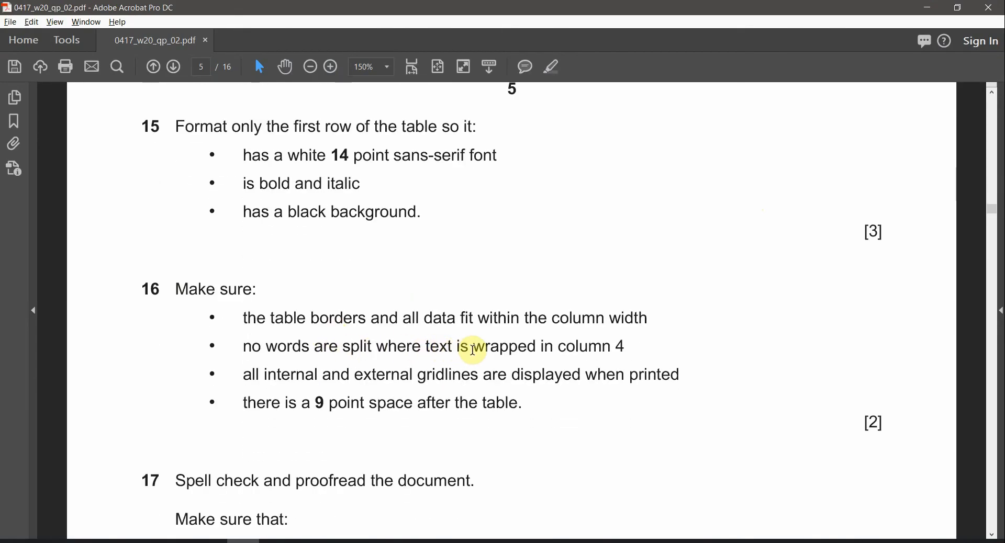
key("alt+Tab")
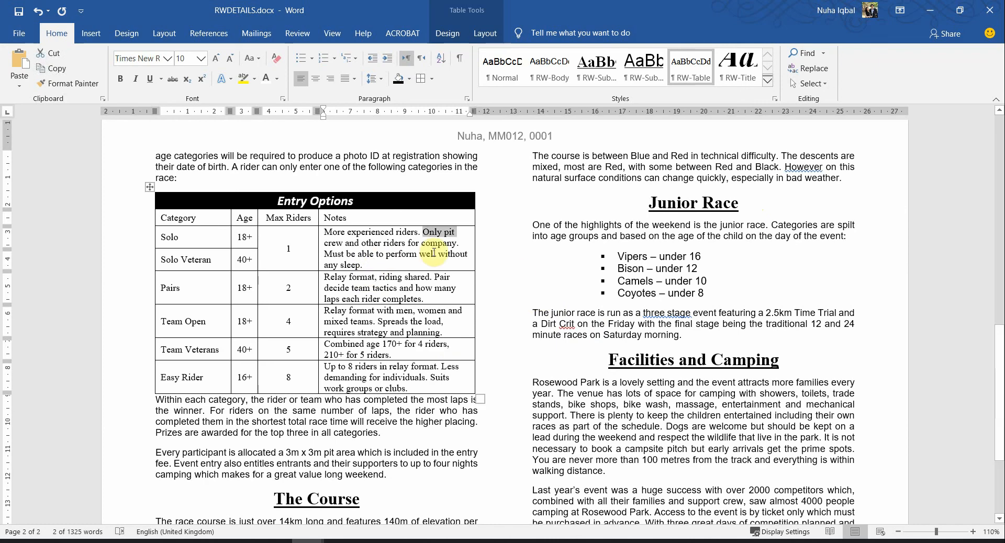
Check the Notes cells wrap whole words, including 'load' in Team Open, against the exam
left_click_drag(385, 253, 352, 367)
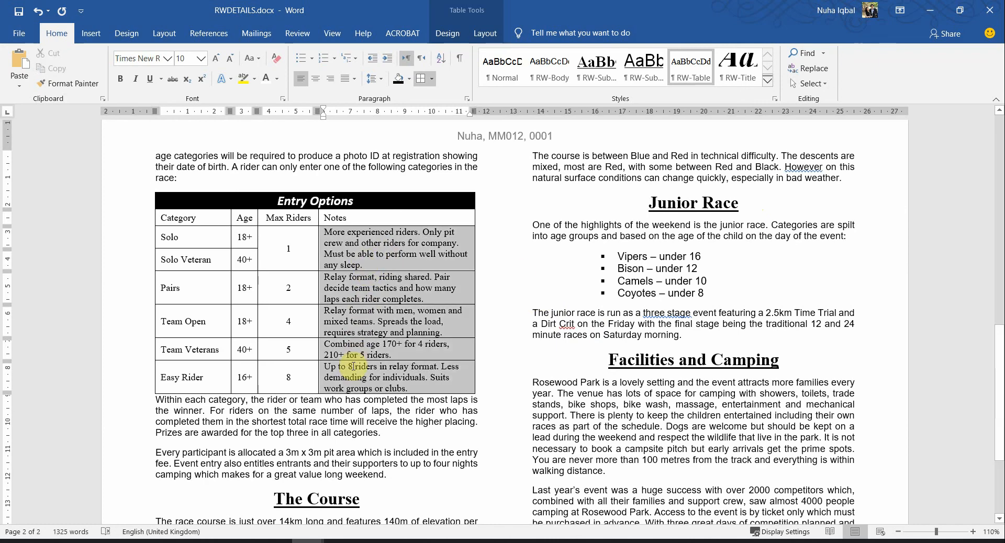
left_click(346, 310)
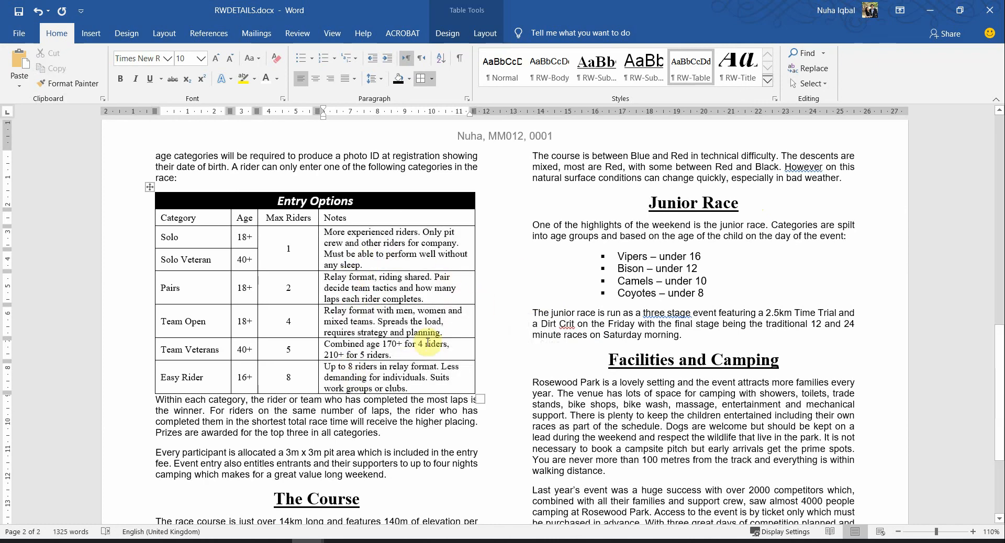
double_click(433, 322)
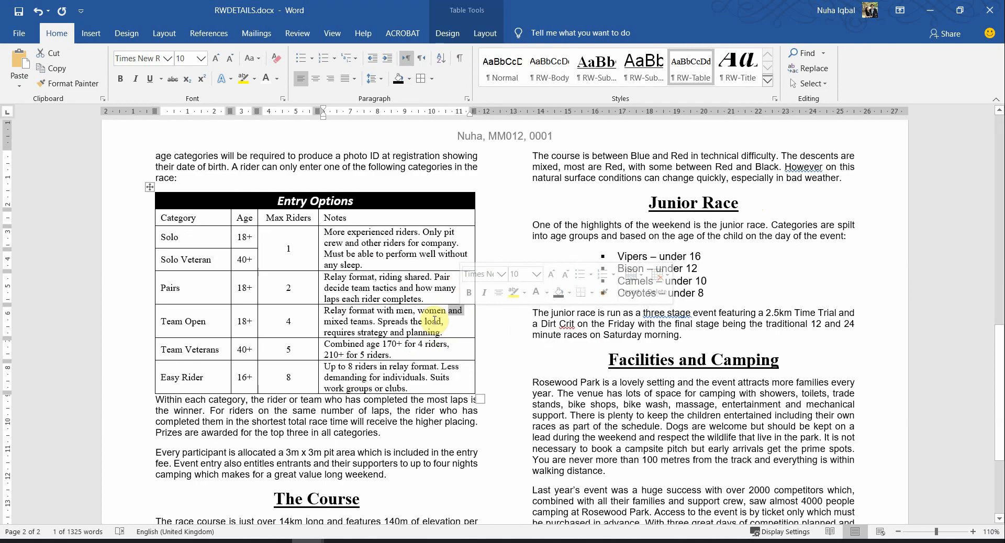
left_click(454, 368)
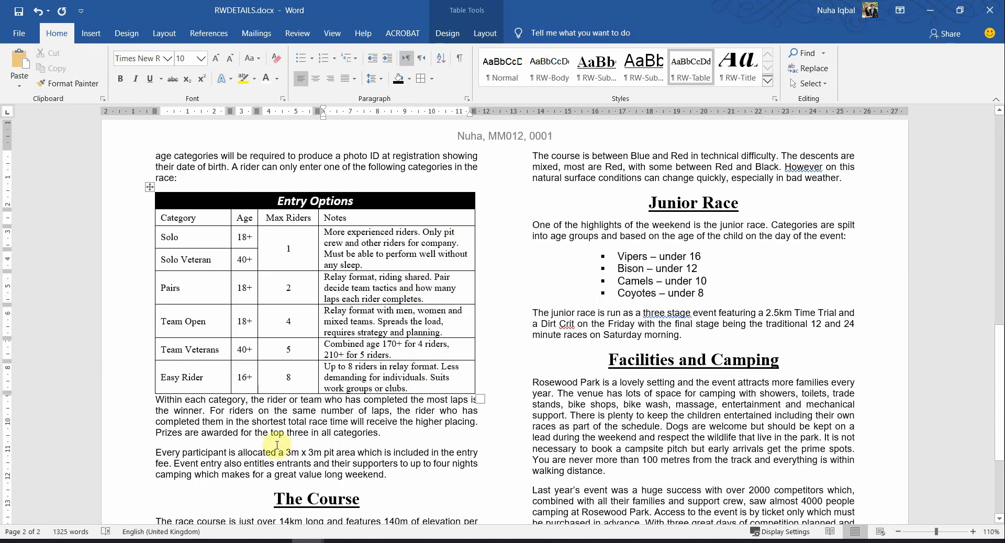
key("alt+Tab")
scroll(326, 341, "down", 1)
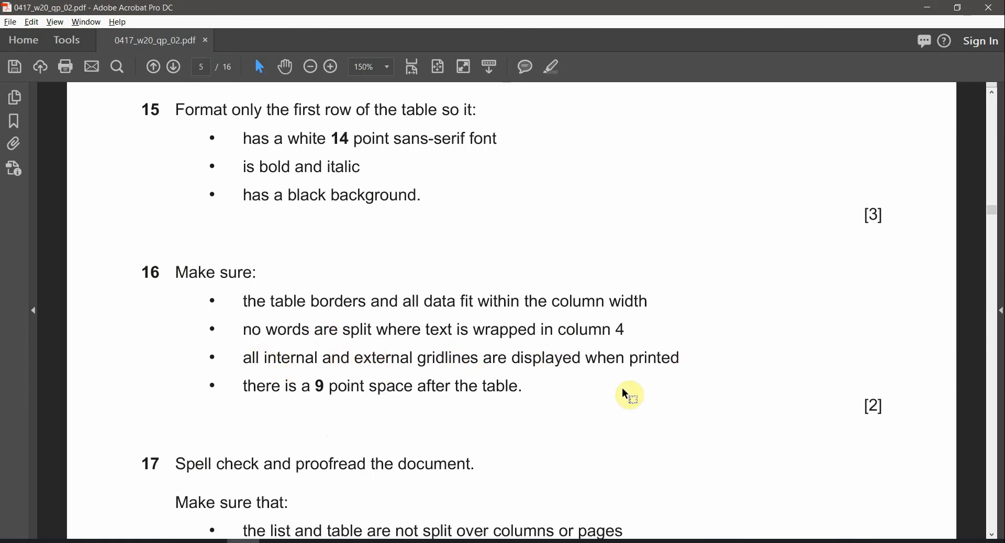
key("alt+Tab")
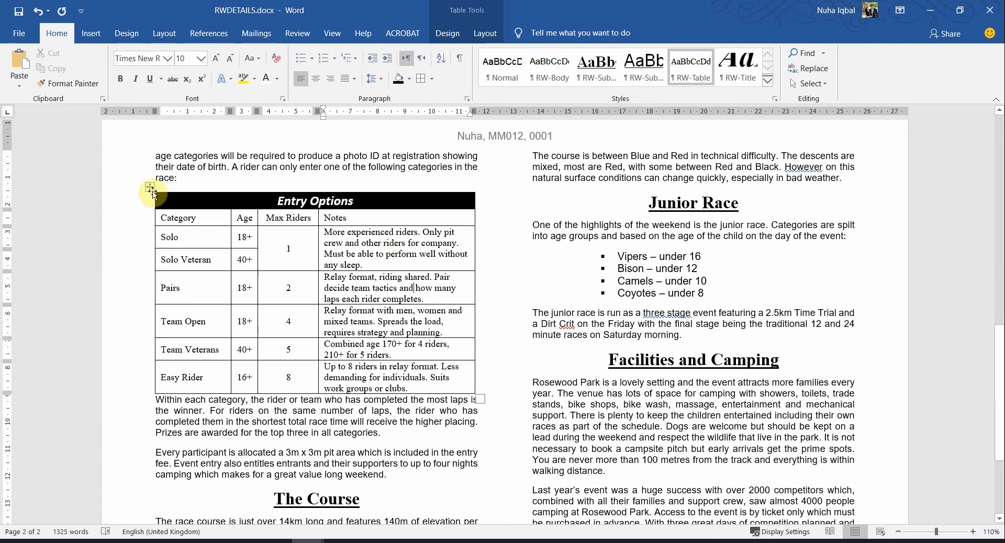
Highlight question 16's 9 point space-after-table requirement in the exam paper
left_click(149, 186)
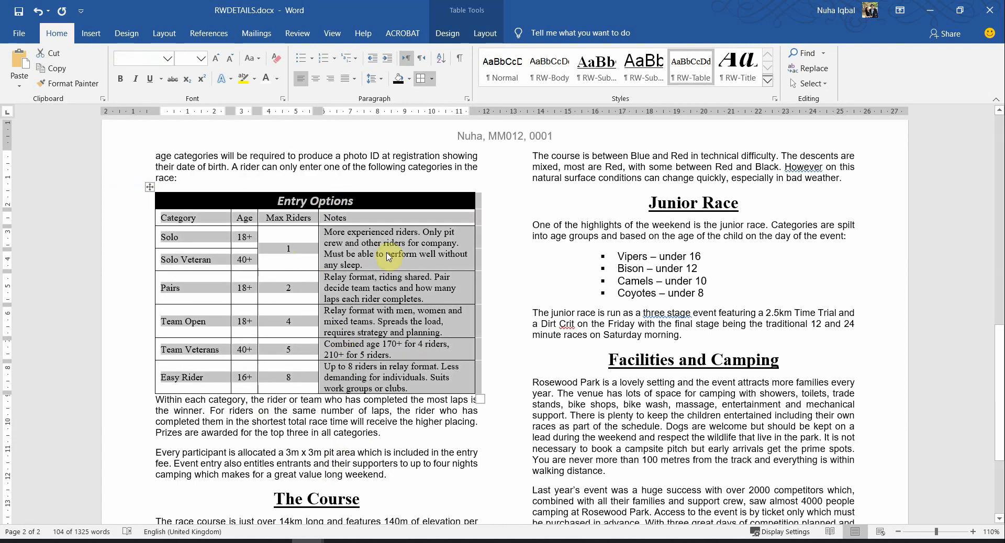
left_click(367, 333)
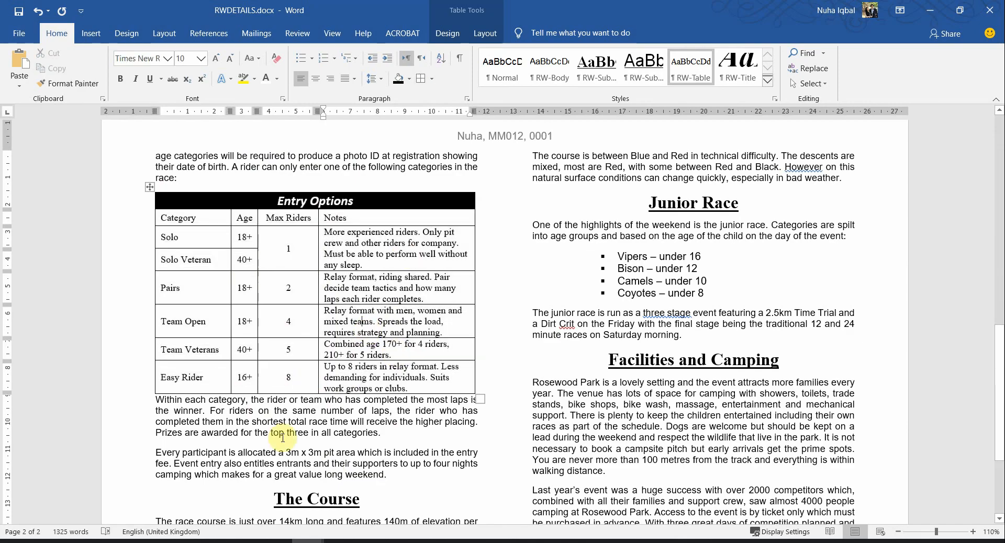
key("alt+Tab")
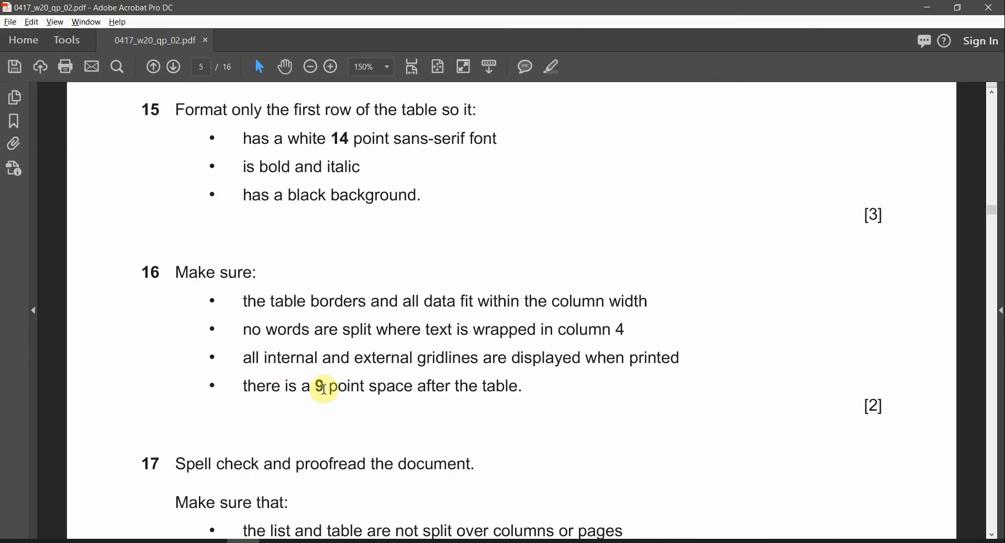
left_click_drag(330, 387, 411, 387)
key("alt+Tab")
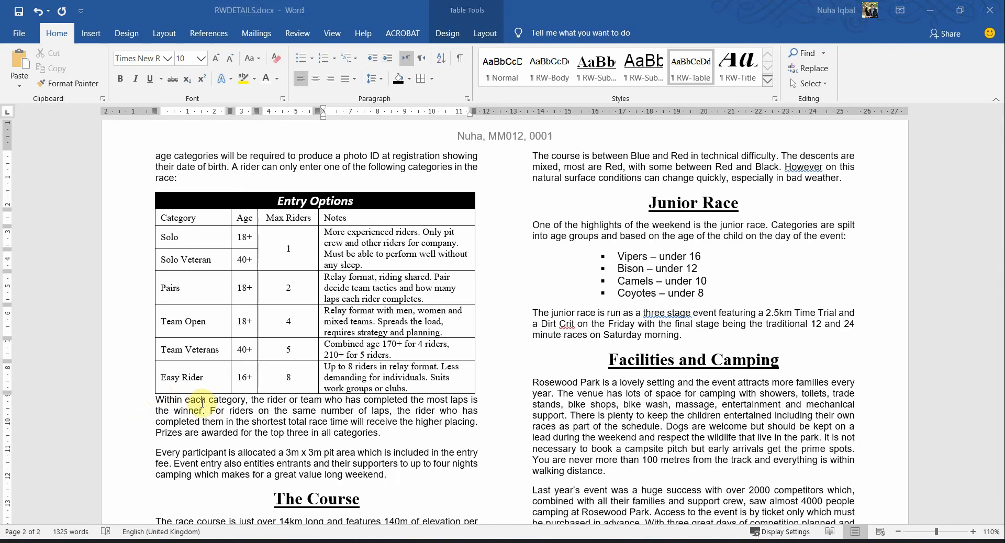
Add a 9 pt blank line after the Entry Options table with no space after
left_click(155, 401)
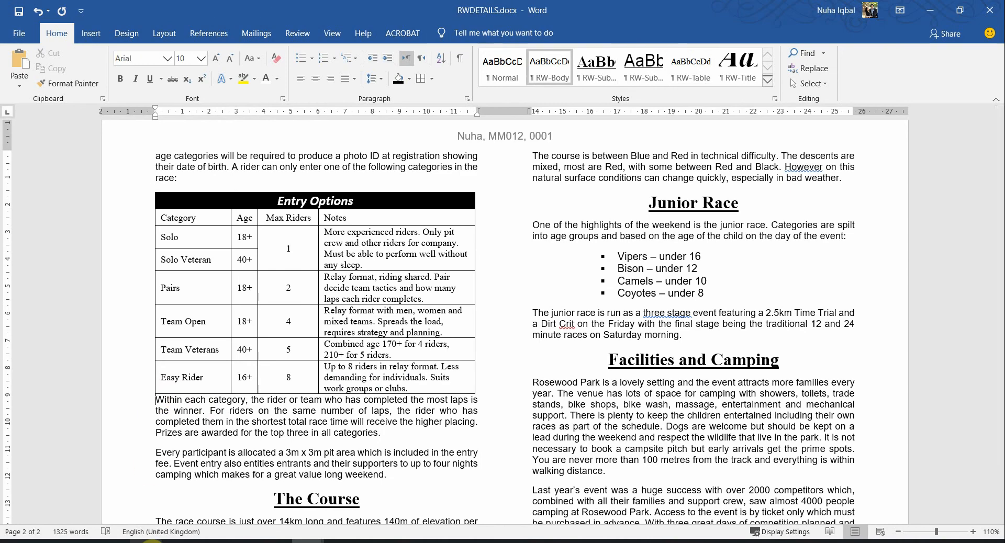
key("Return")
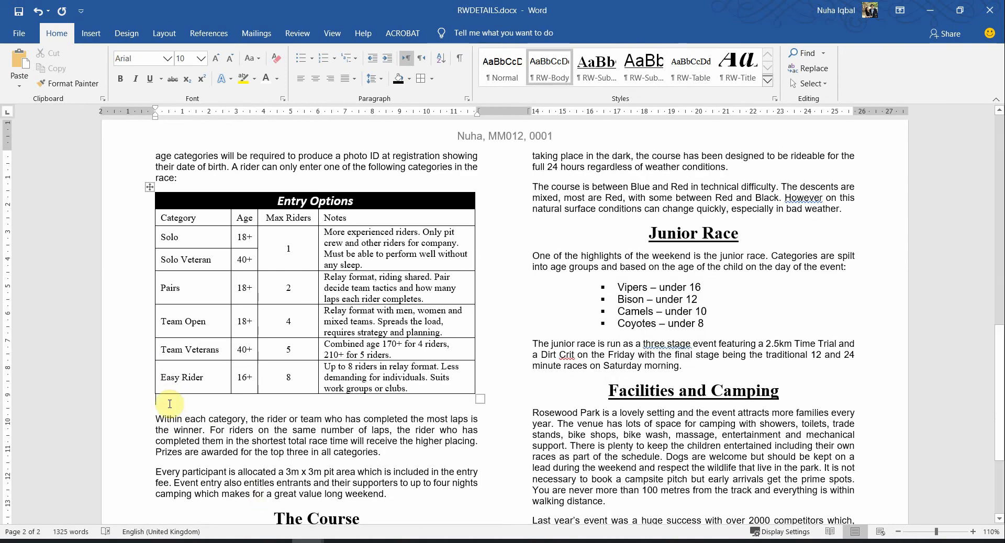
type("9")
left_click(209, 105)
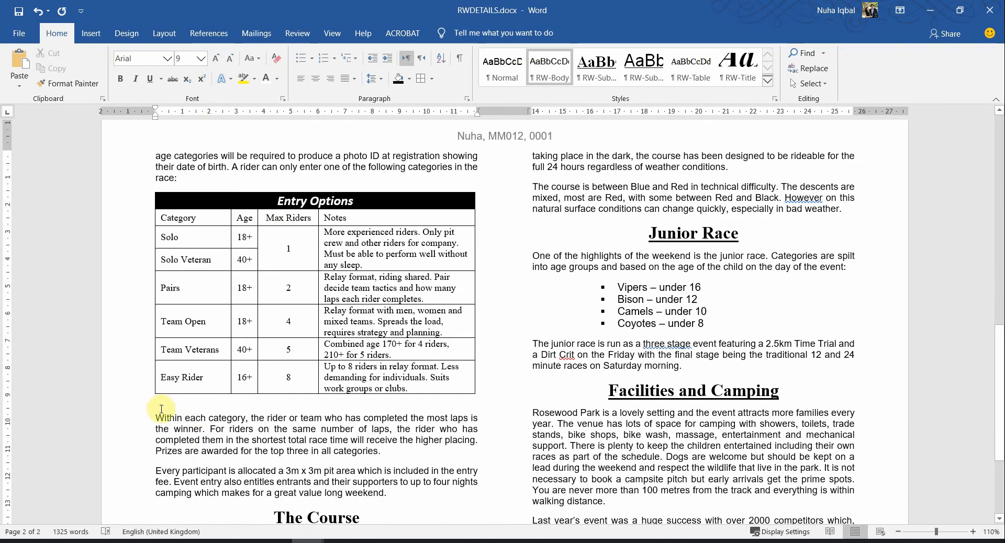
left_click(375, 84)
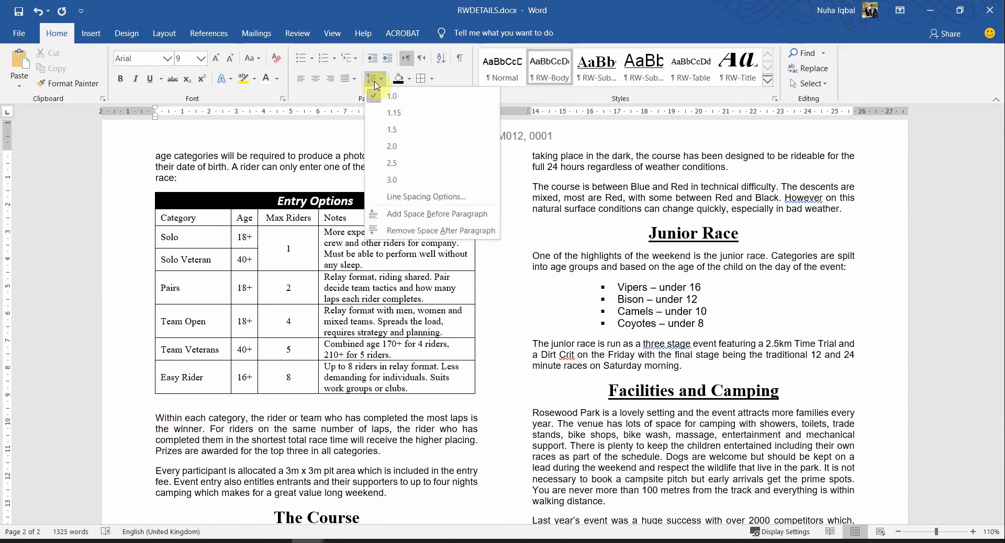
left_click(399, 232)
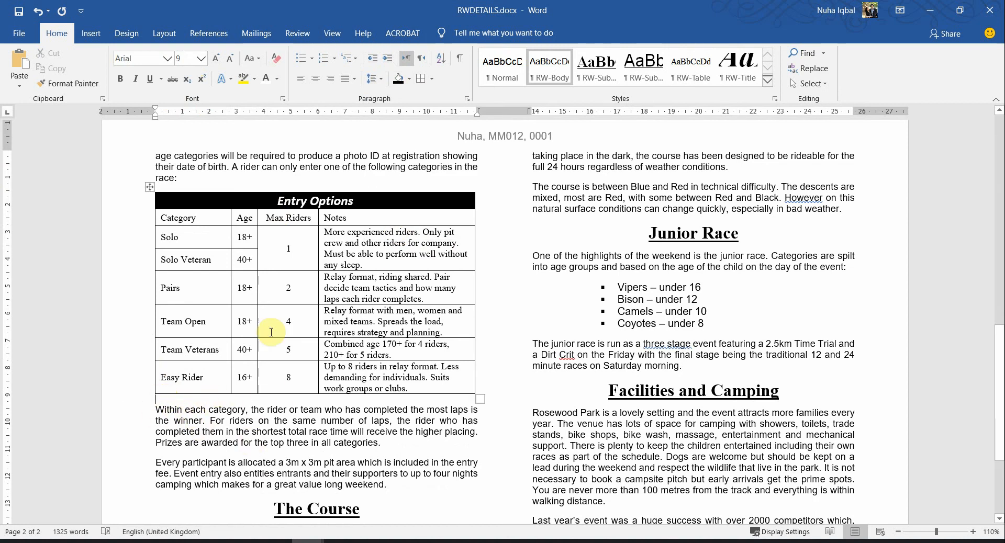
Scroll the exam paper down to question 17's proofreading instructions
key("alt+Tab")
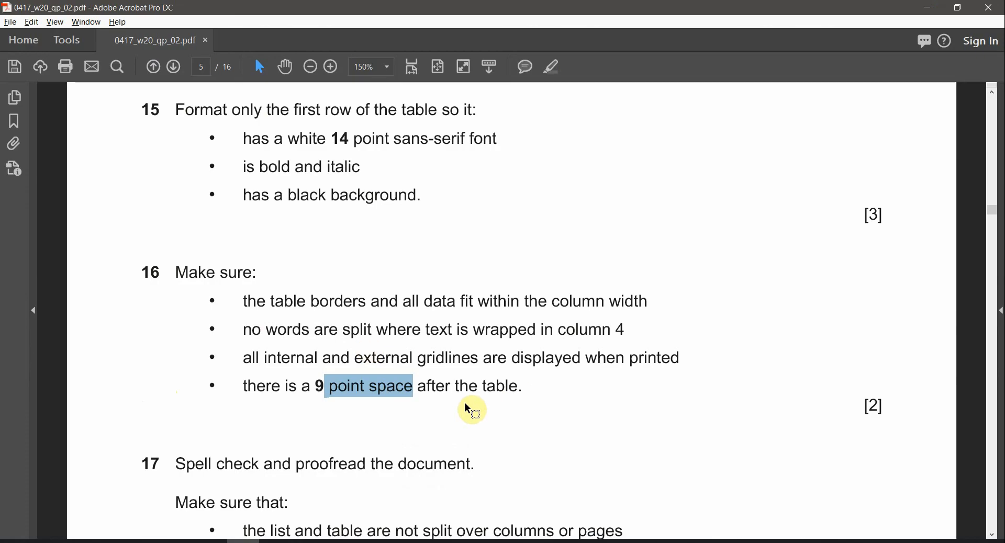
double_click(497, 385)
scroll(376, 354, "down", 3)
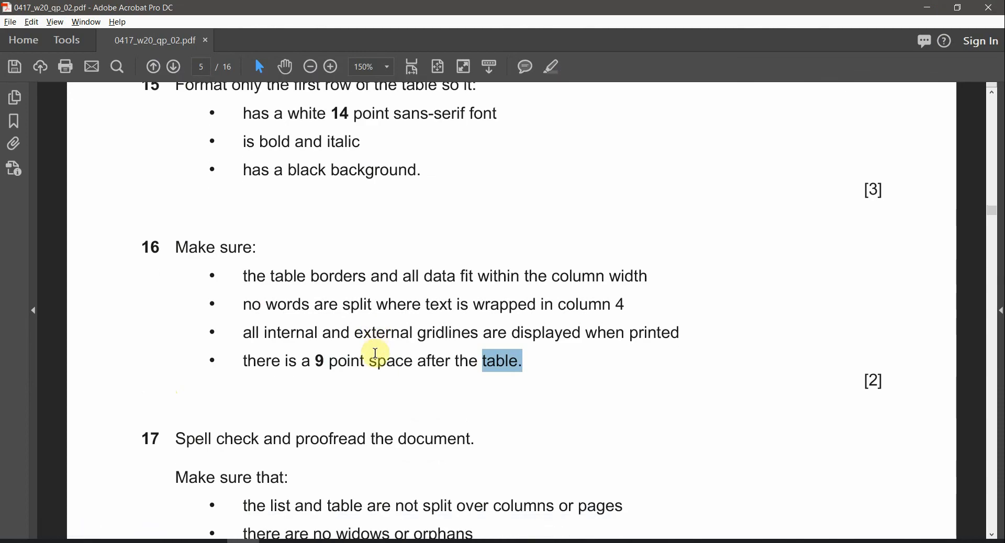
scroll(349, 408, "down", 5)
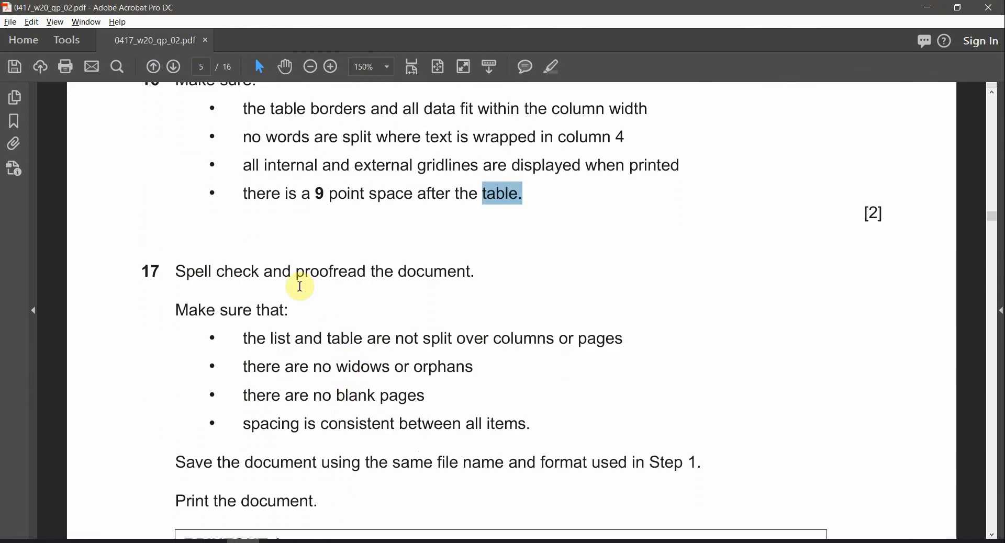
Start the spelling and grammar check and leave 'However' without a comma
key("alt+Tab")
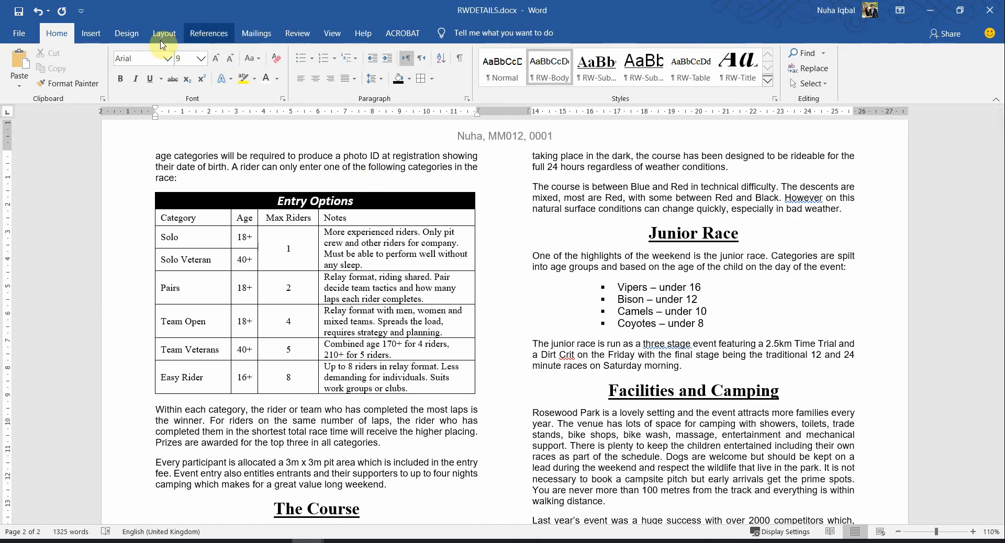
left_click(298, 34)
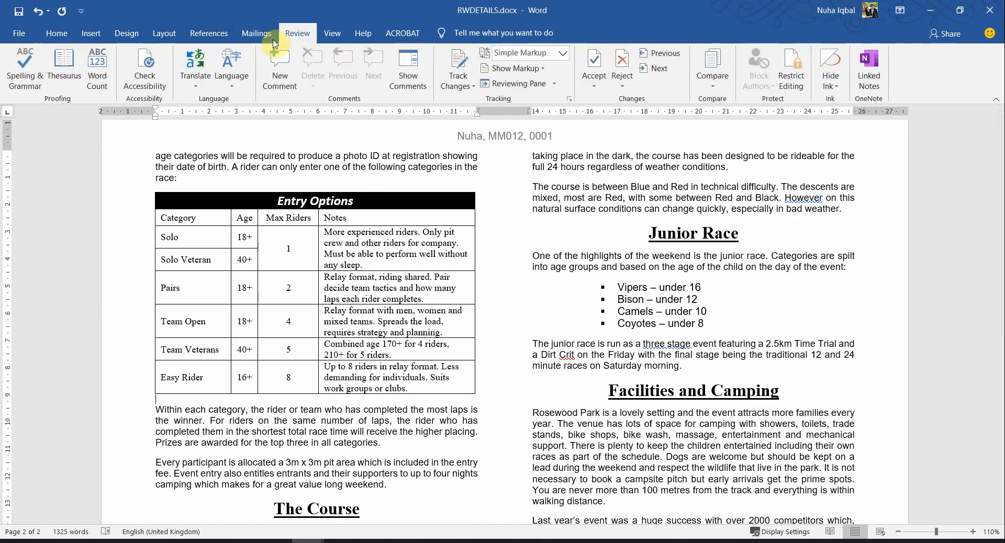
left_click(21, 81)
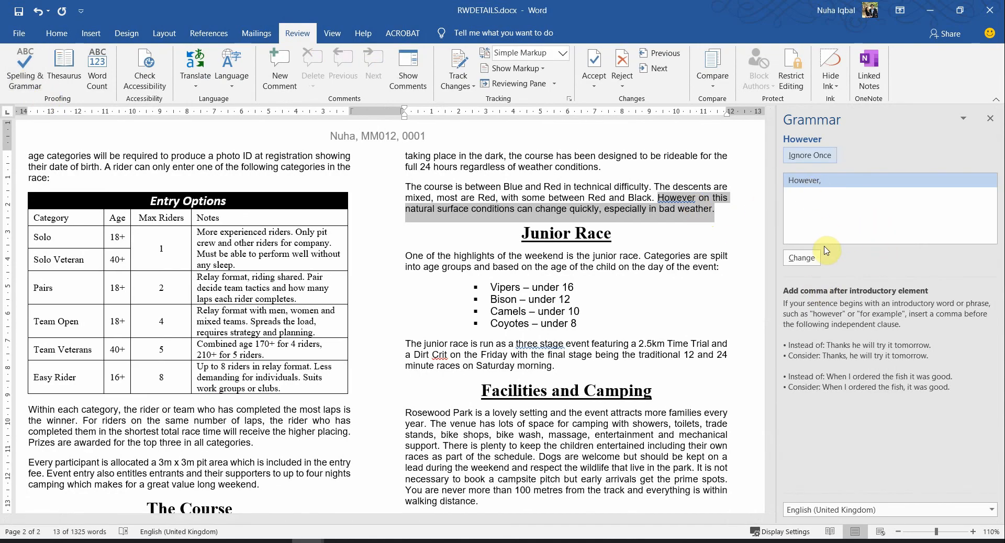
left_click(799, 262)
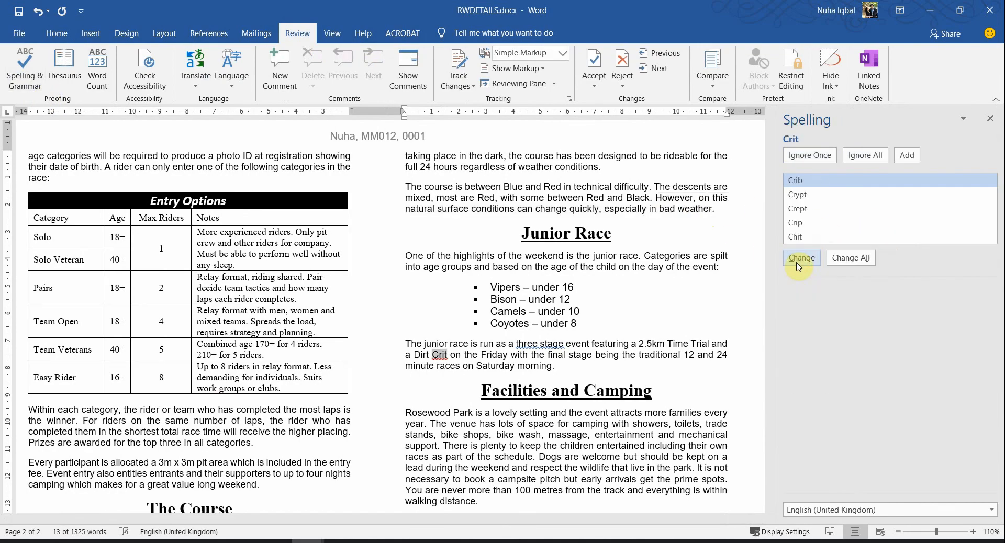
left_click(653, 247)
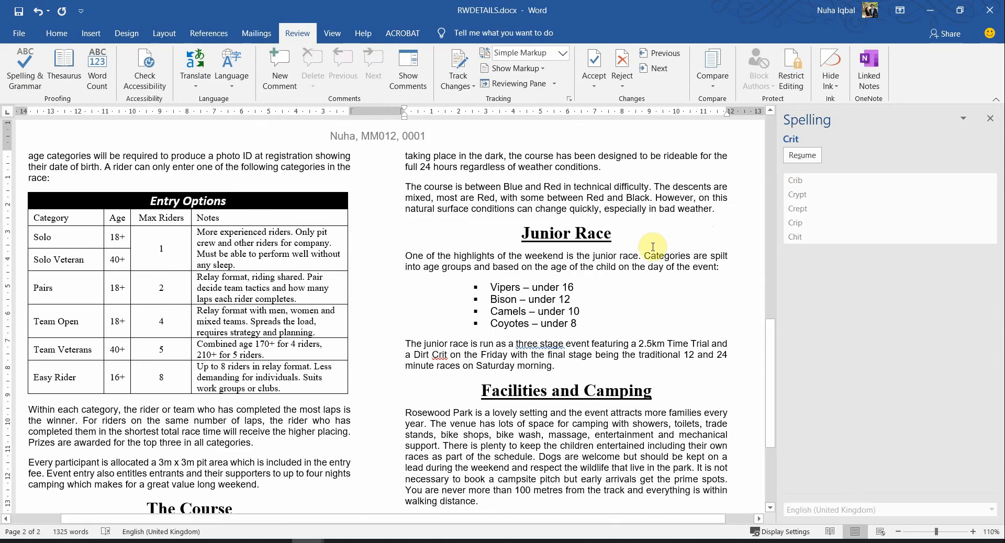
key("ctrl+z")
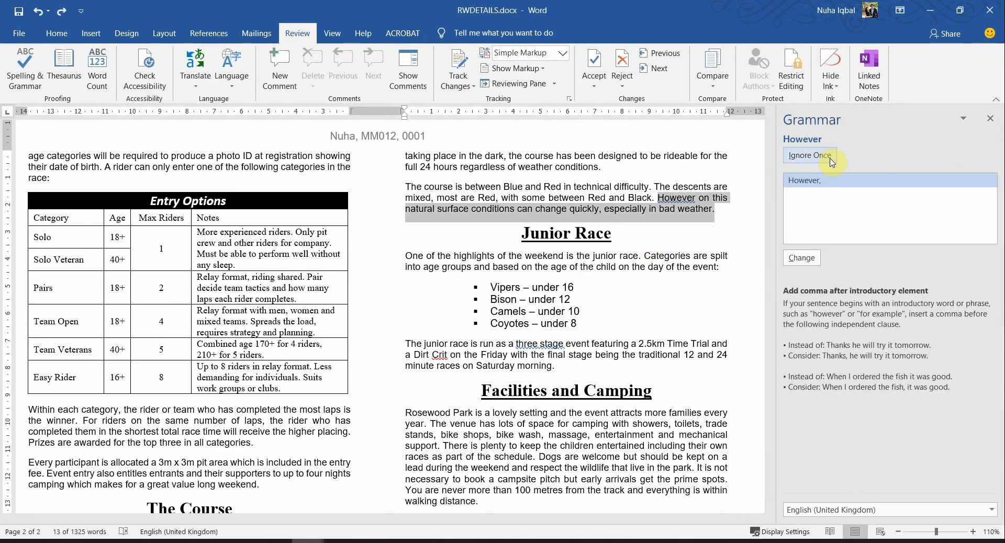
left_click(809, 156)
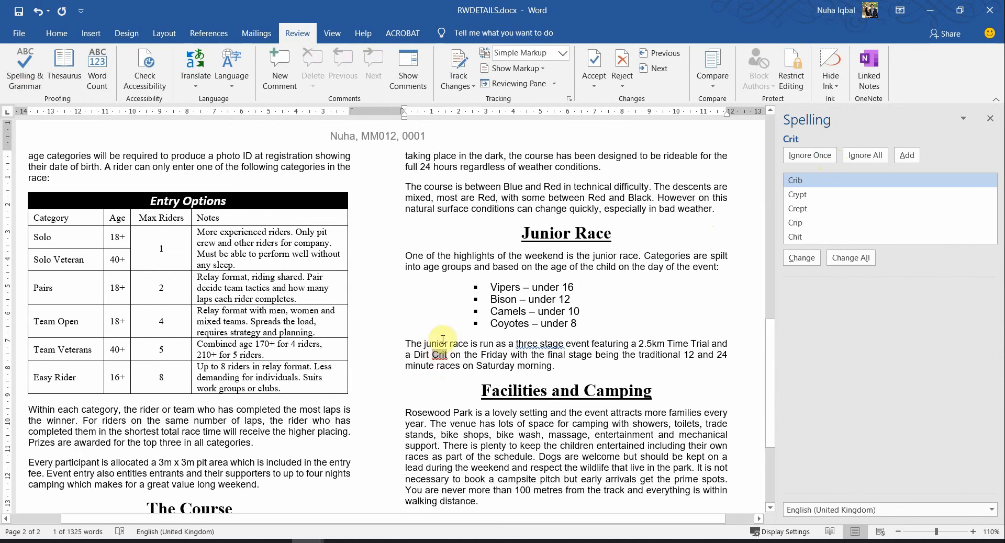
Ignore the Crit, 'three stage' and '12 and 24 minute' flags until the check completes
left_click(685, 332)
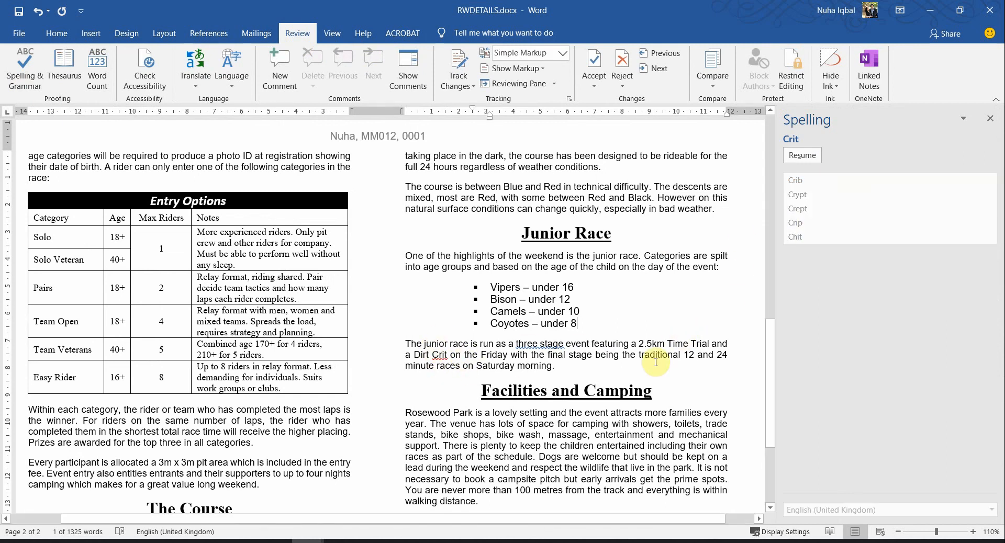
left_click_drag(439, 360, 407, 356)
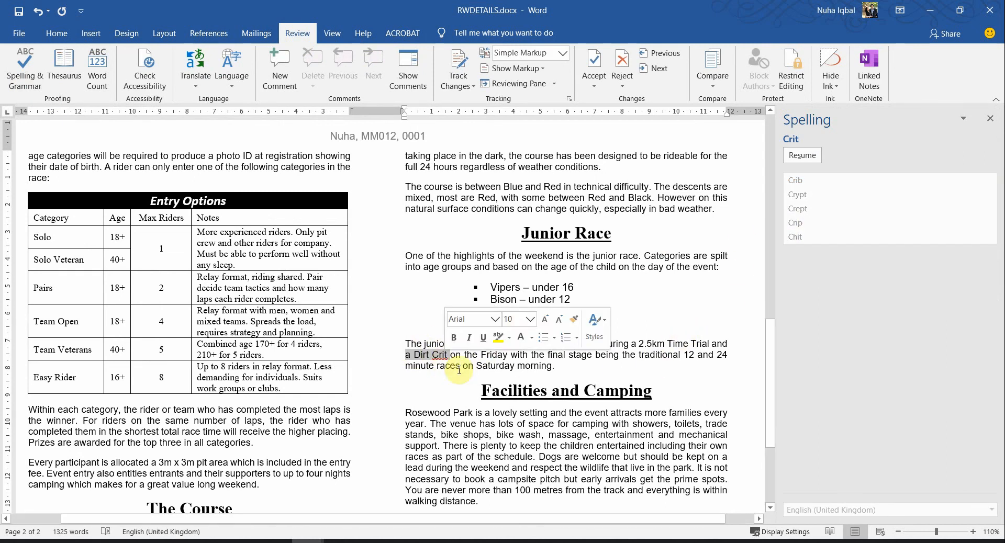
left_click(607, 298)
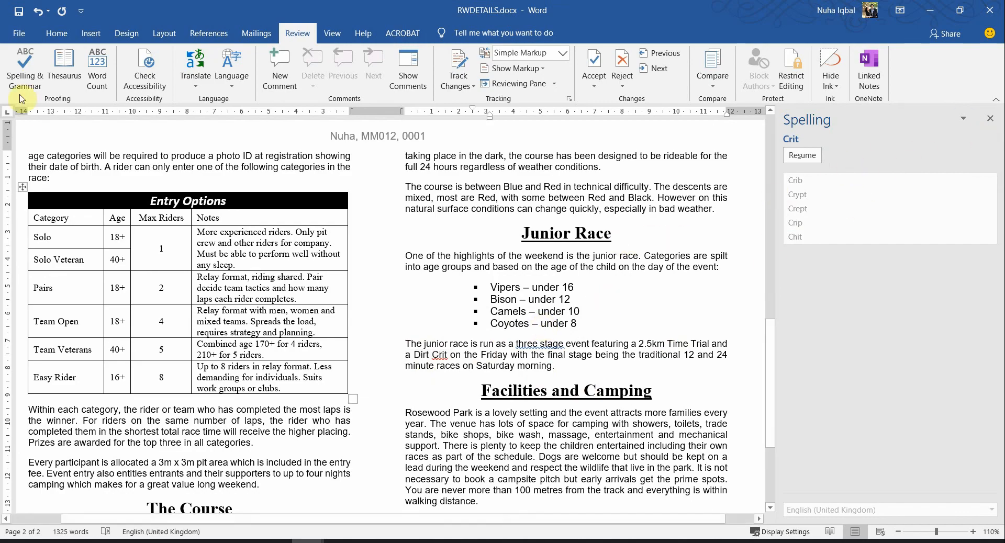
left_click(24, 67)
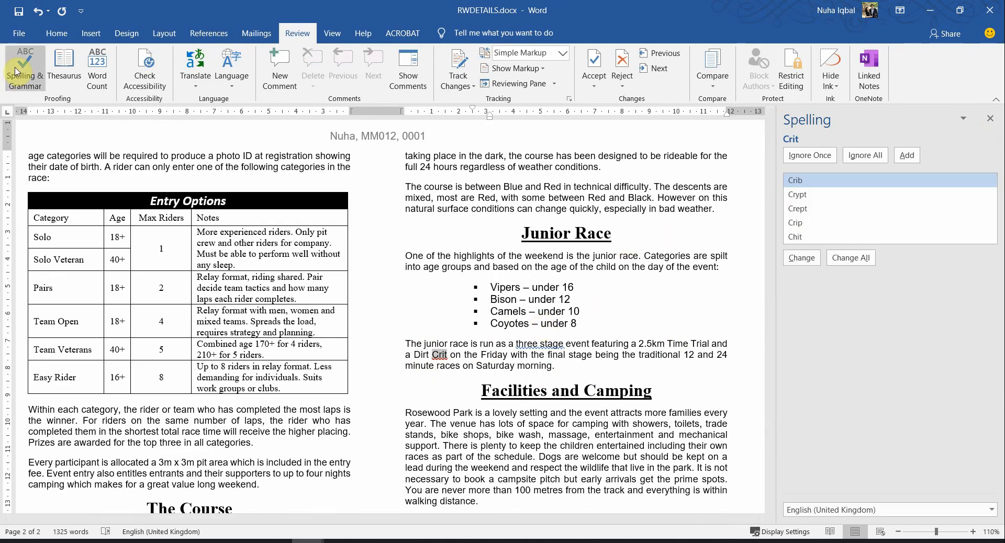
left_click(821, 164)
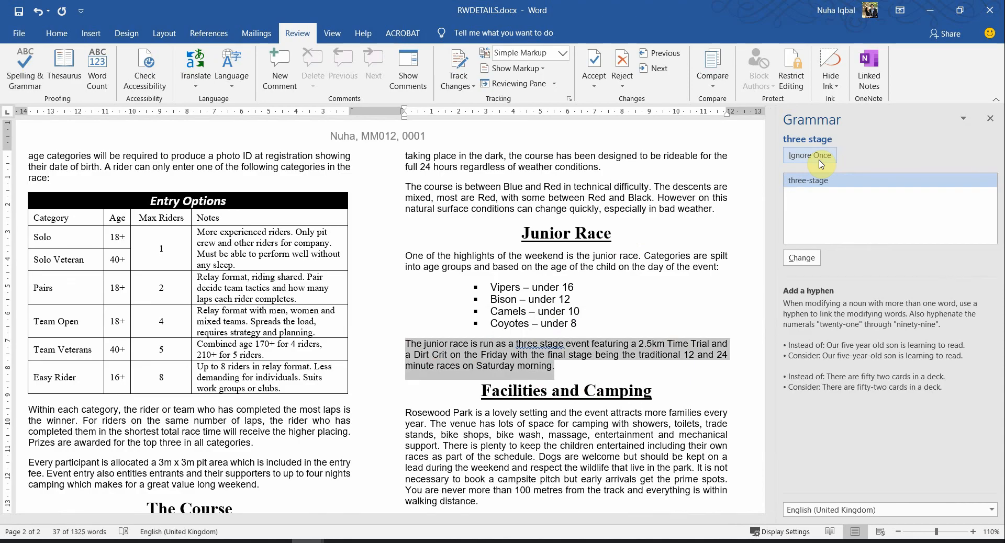
left_click(821, 164)
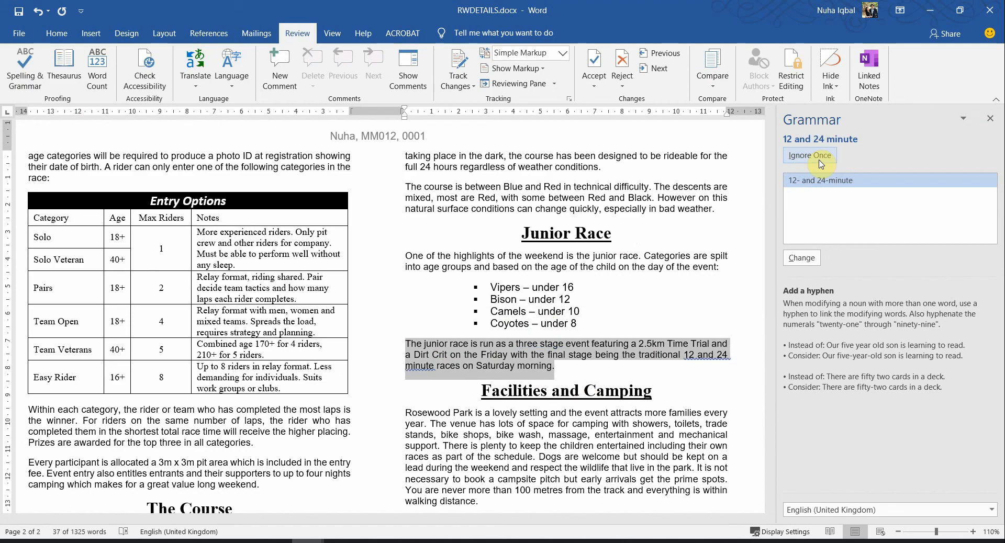
left_click(820, 164)
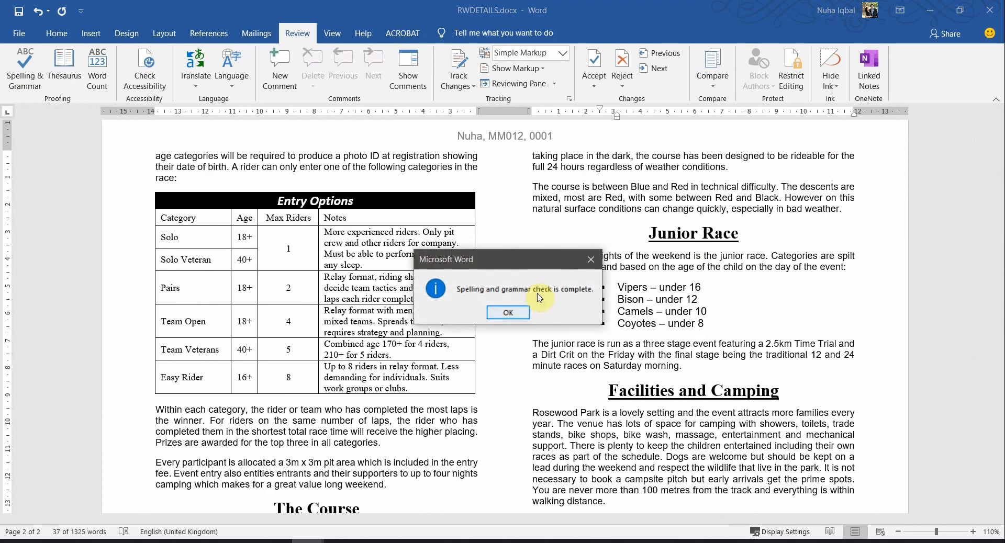
left_click(518, 314)
scroll(603, 366, "down", 4)
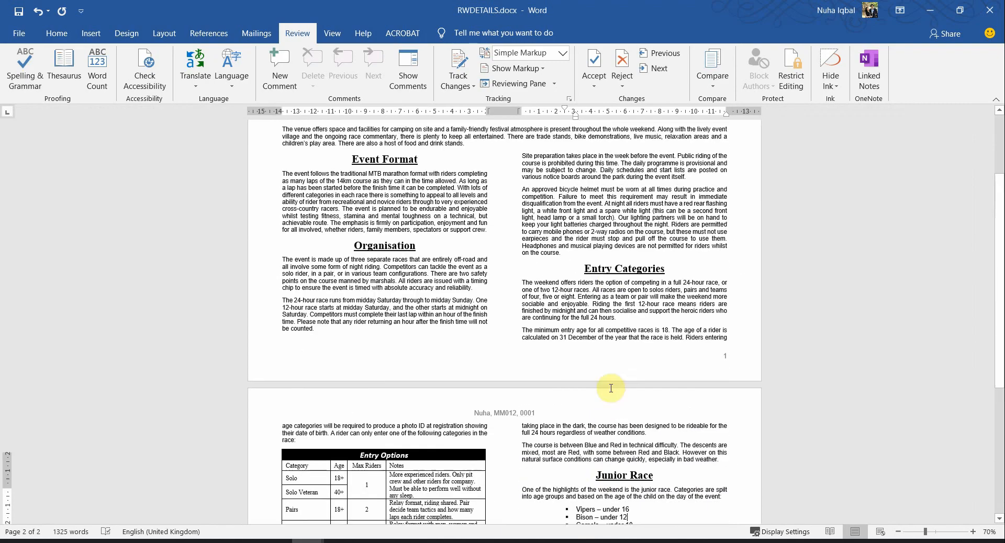
Compare the start of RWDETAILS with the exam paper and select the first Junior Race bullets
scroll(611, 388, "up", 3)
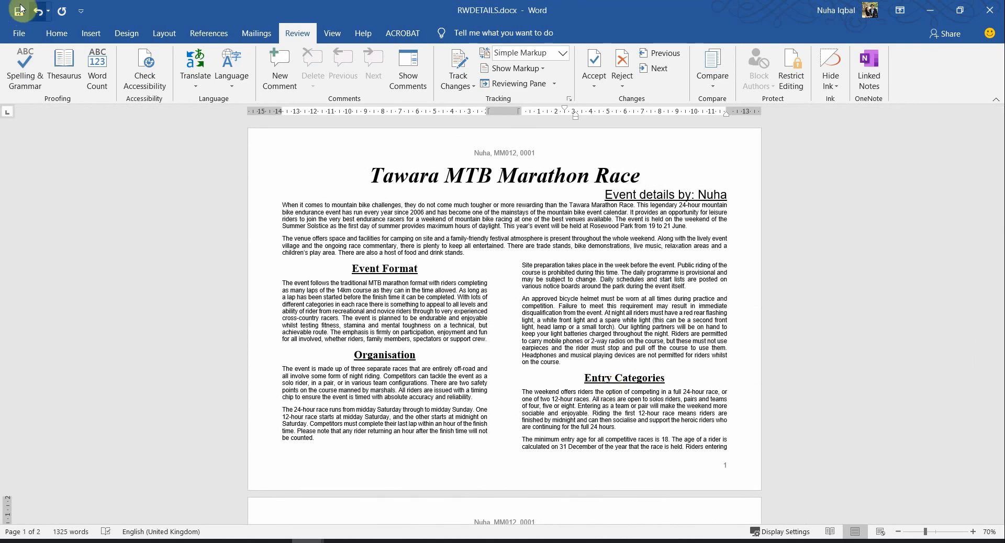
left_click(244, 541)
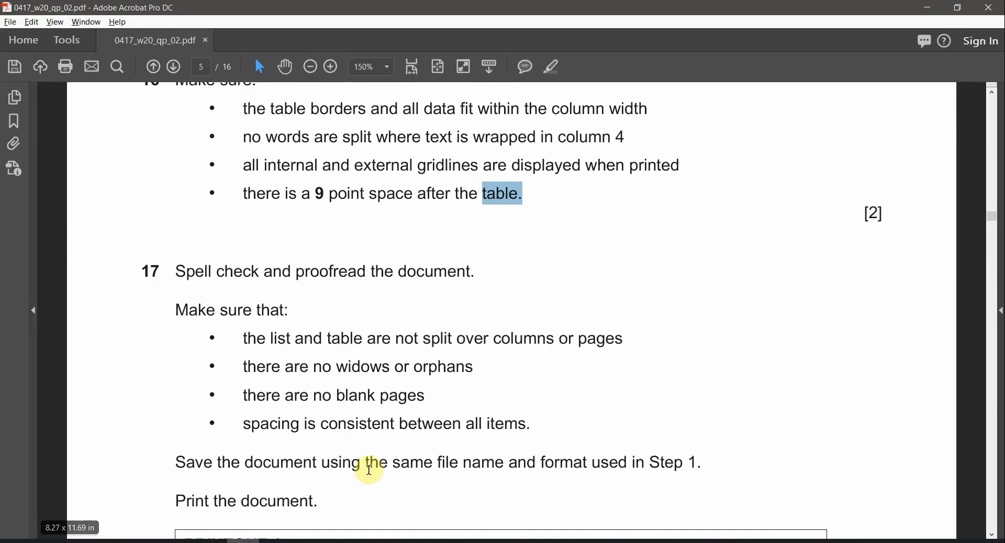
scroll(379, 473, "down", 1)
scroll(381, 473, "down", 2)
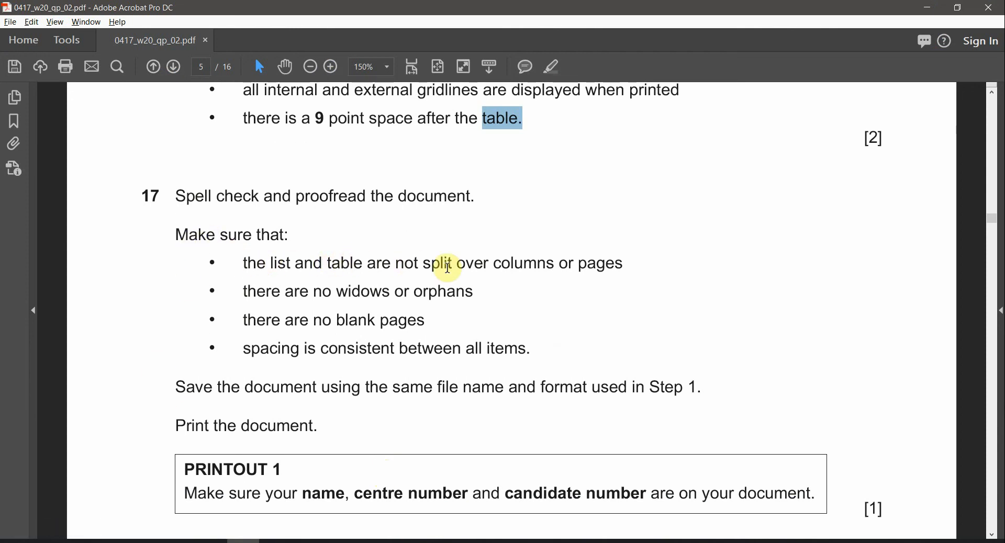
key("alt+Tab")
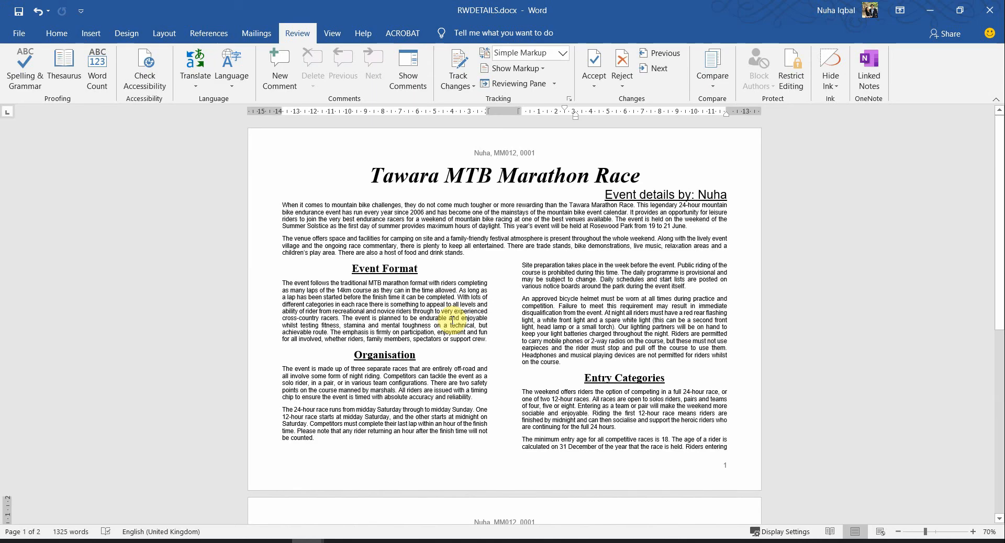
scroll(451, 323, "down", 2)
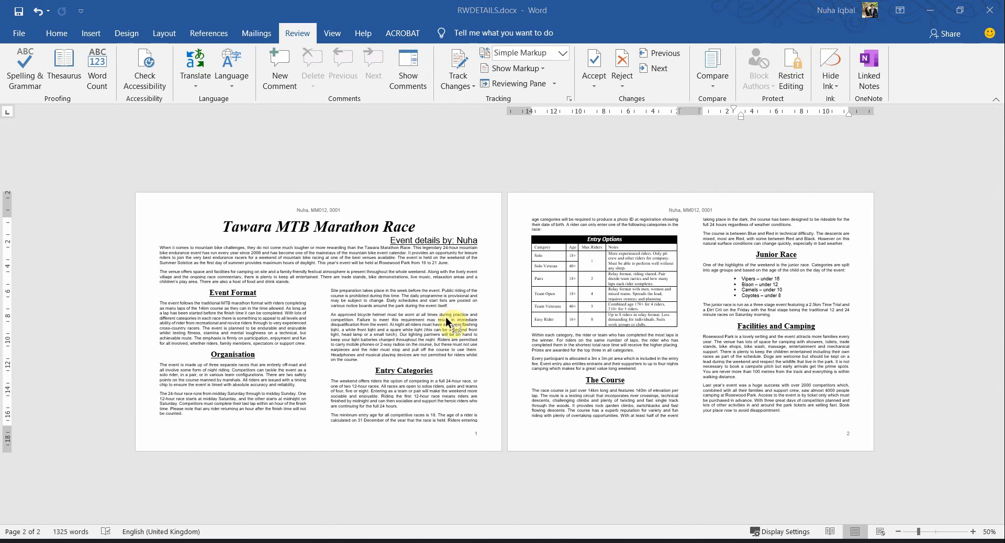
key("alt+Tab")
key("alt+Tab")
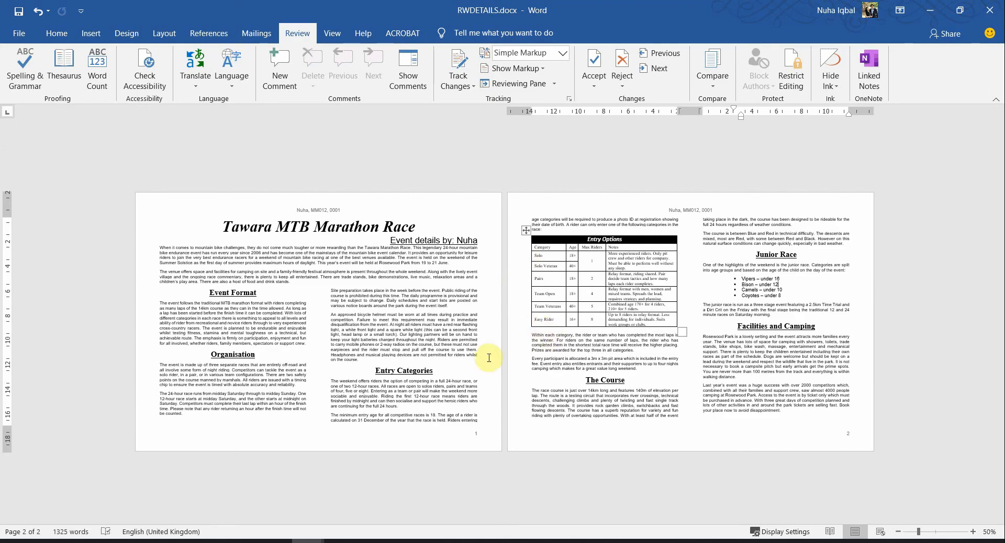
left_click_drag(738, 279, 755, 289)
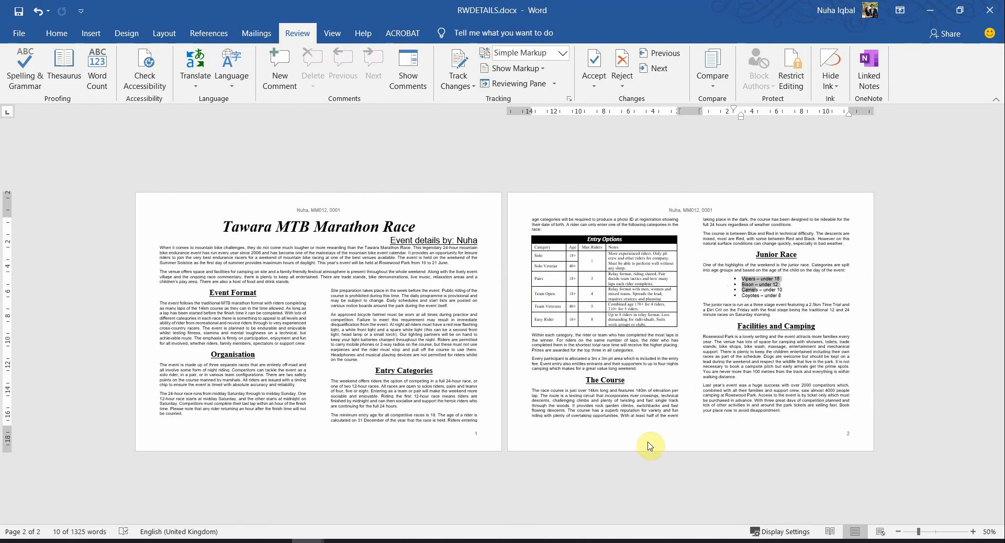
Mark the no-widows-or-orphans requirement in the exam paper, then check the Facilities and Camping heading
key("alt+Tab")
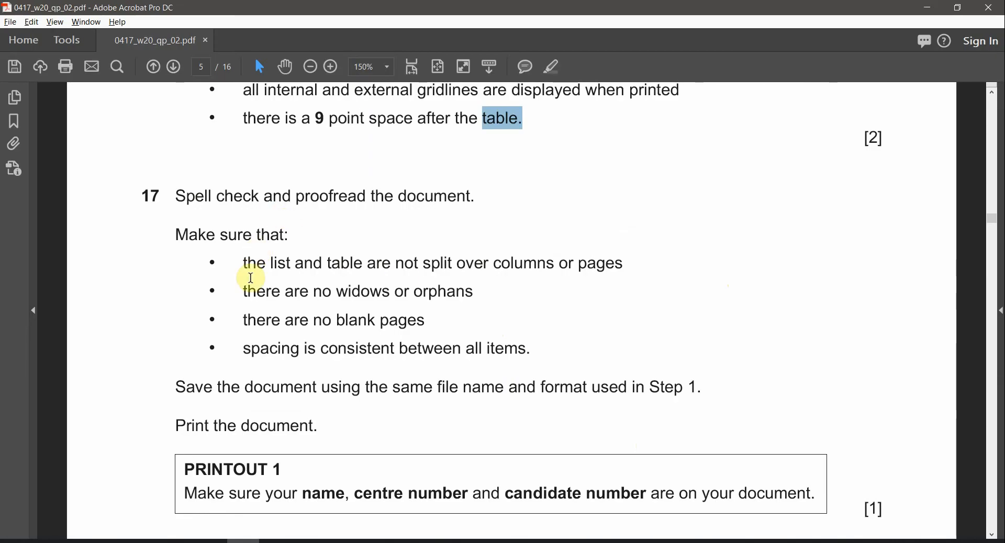
left_click_drag(253, 288, 440, 307)
key("alt+Tab")
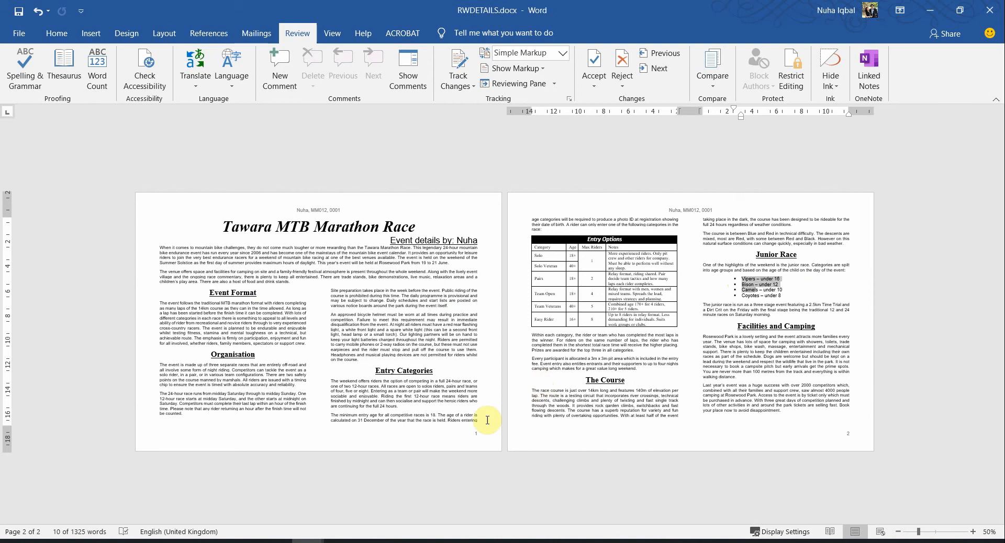
scroll(447, 428, "up", 2, "ctrl")
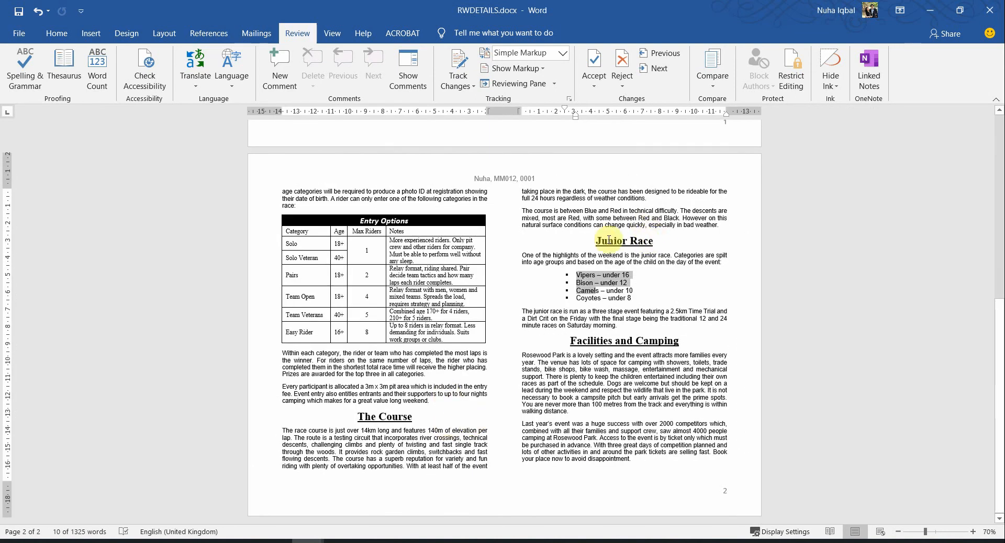
left_click_drag(679, 341, 593, 377)
scroll(548, 474, "up", 10)
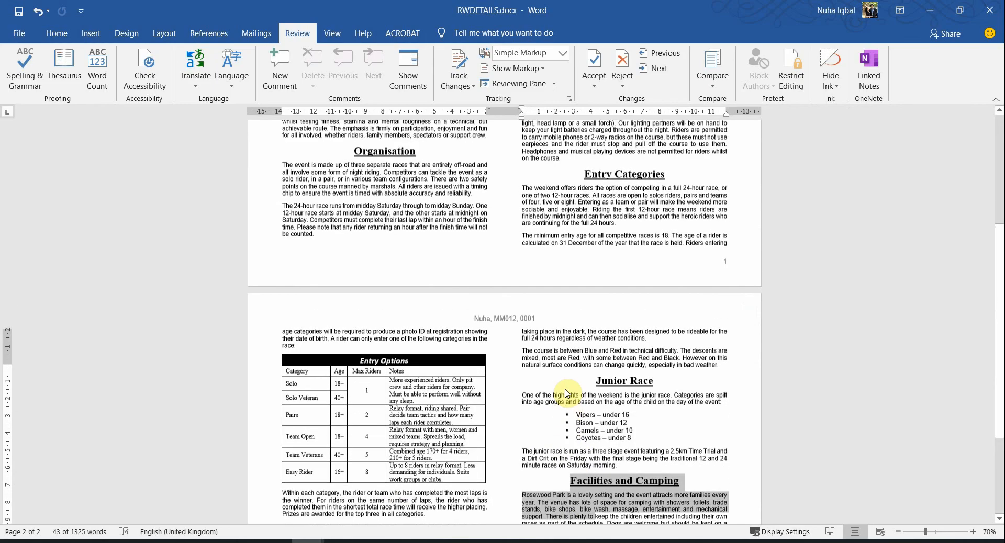
scroll(710, 415, "down", 10)
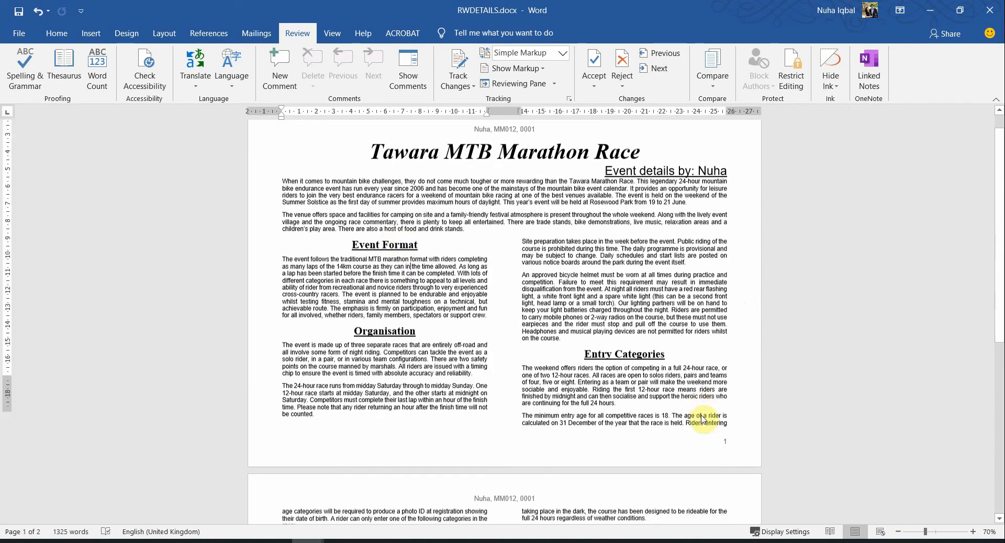
Clear the marked requirement text in the exam paper and recheck the Word document
key("alt+Tab")
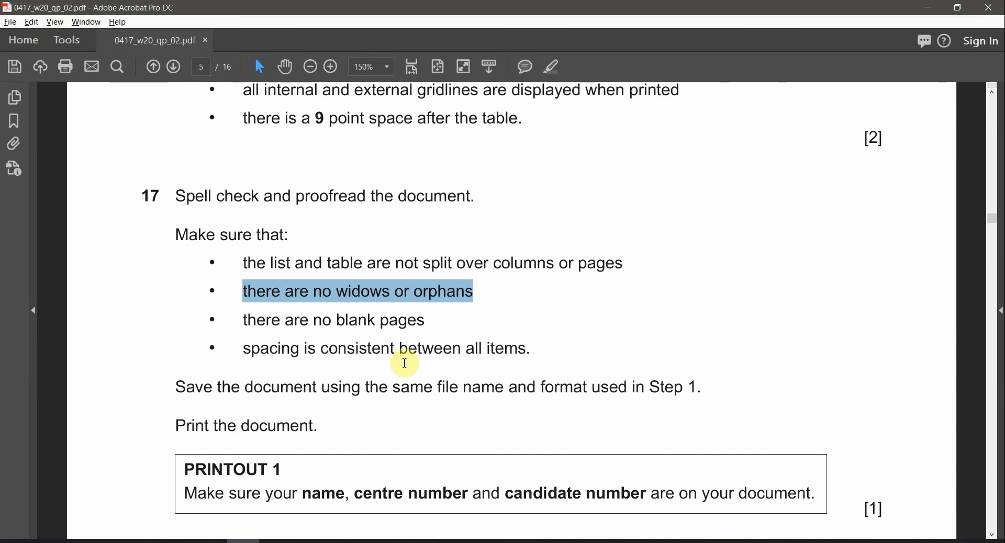
left_click(354, 347)
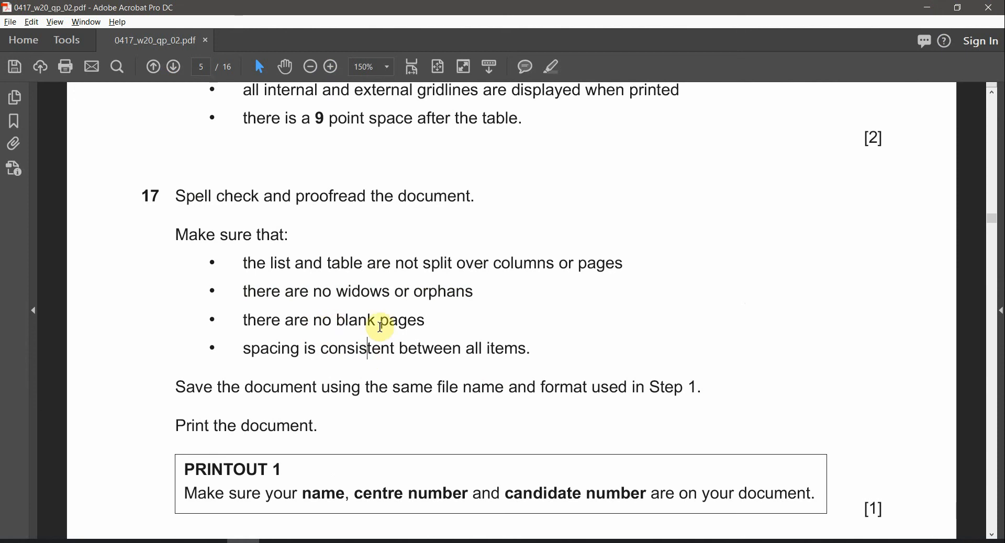
key("alt+Tab")
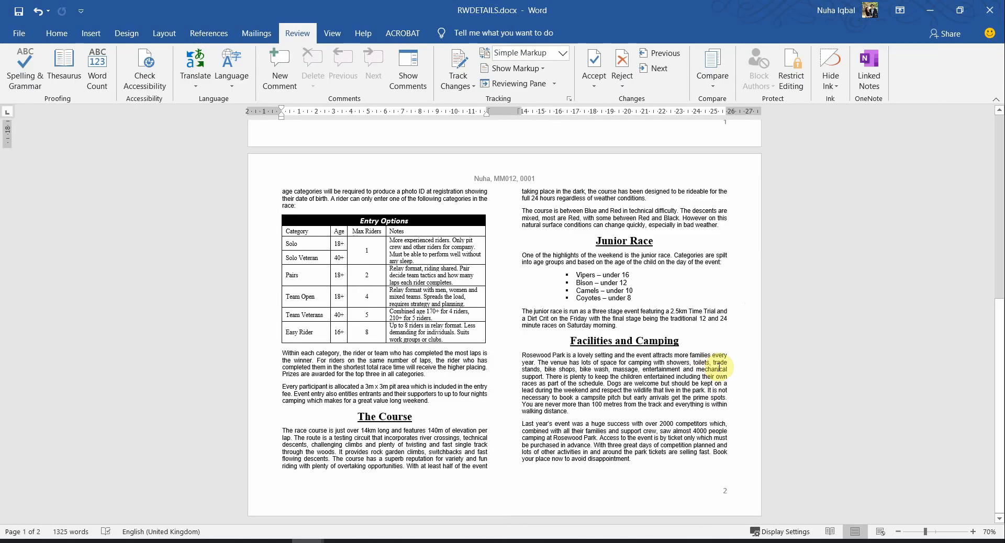
scroll(719, 367, "up", 5)
scroll(719, 367, "down", 5)
Scroll RWDETAILS to the top, then return the exam paper to page 4's questions 11–14
key("alt+Tab")
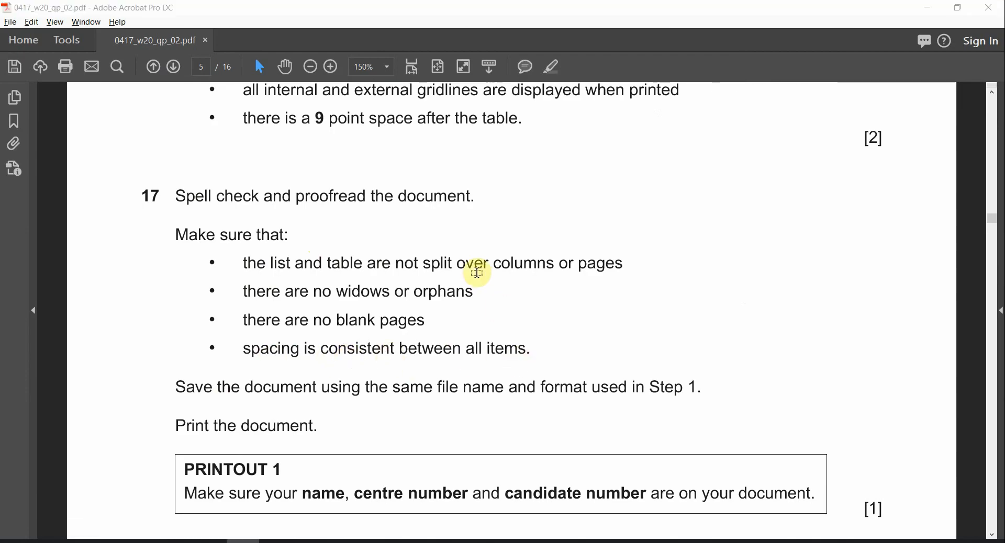
key("alt+Tab")
scroll(547, 291, "up", 5)
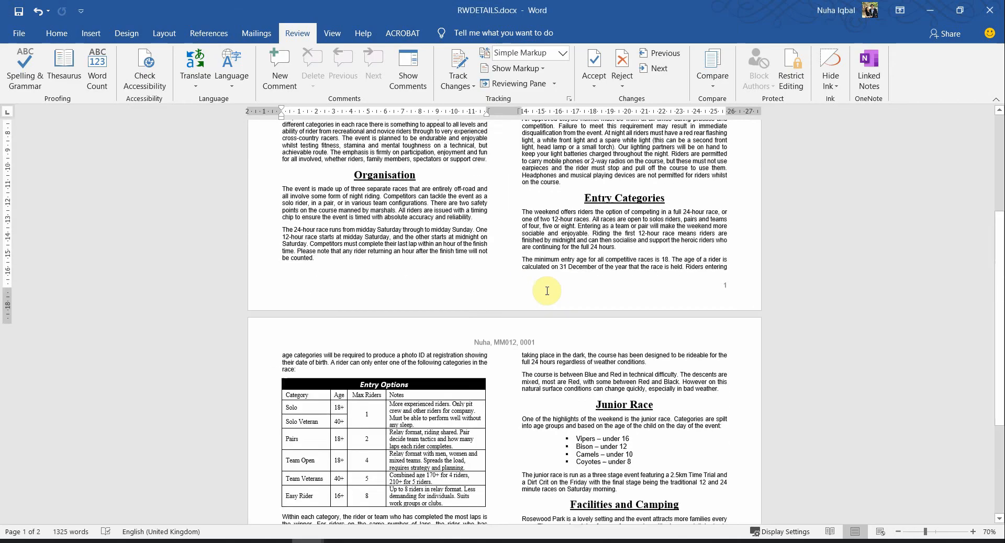
scroll(547, 291, "up", 3)
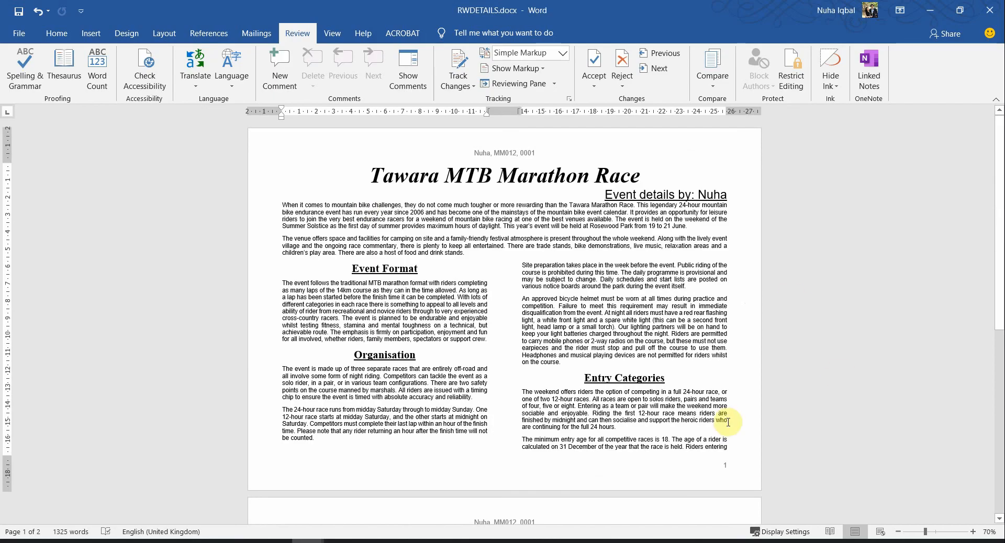
key("alt+Tab")
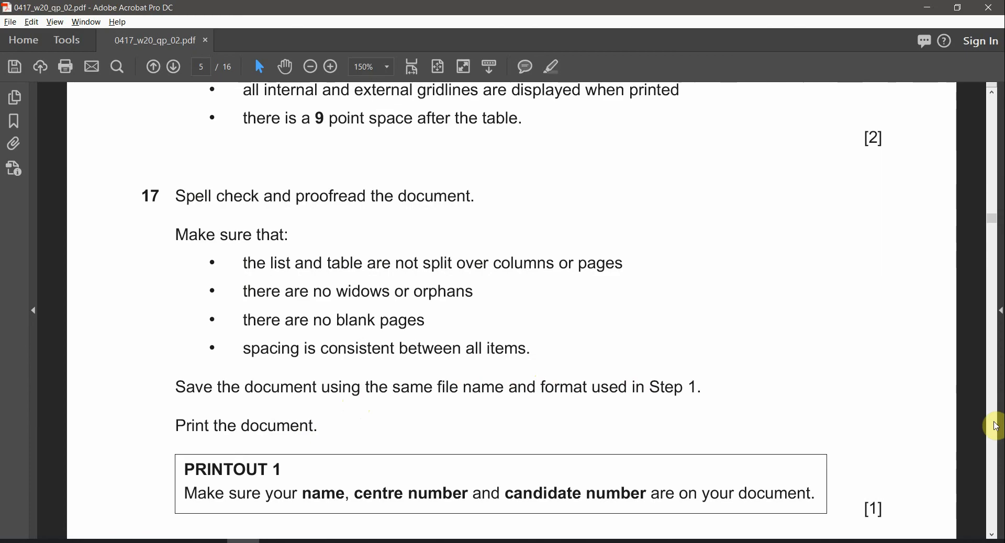
left_click_drag(993, 221, 992, 202)
scroll(231, 247, "up", 3)
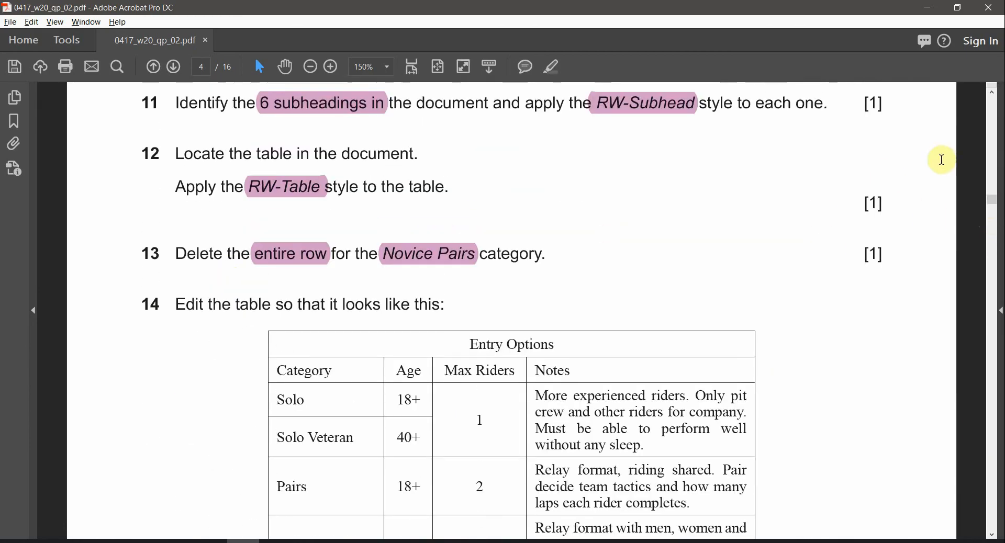
Page up to the exam paper's page 2 and check the required file name RWDETAILS
left_click(993, 130)
left_click(994, 130)
left_click(993, 130)
left_click(994, 130)
left_click(993, 130)
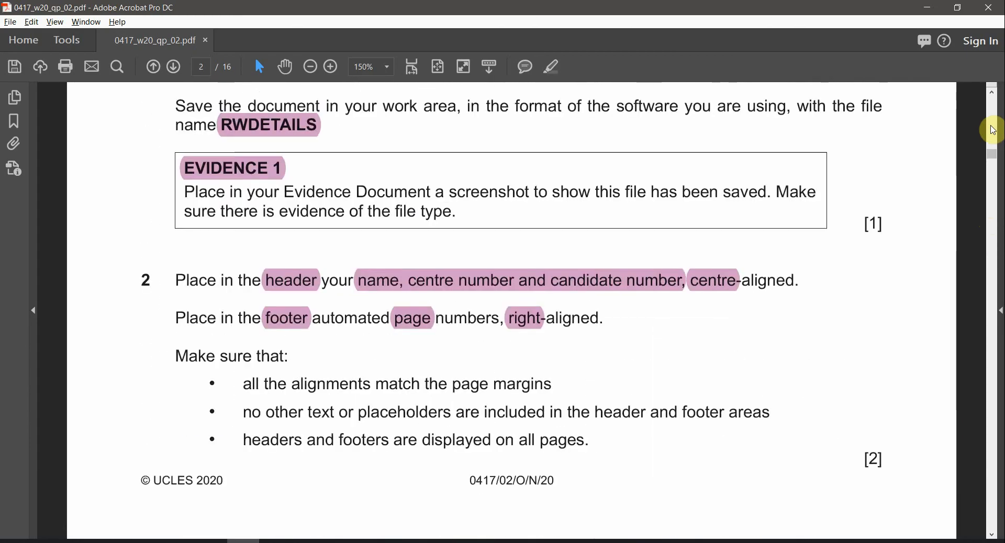
left_click(993, 130)
scroll(261, 409, "down", 2)
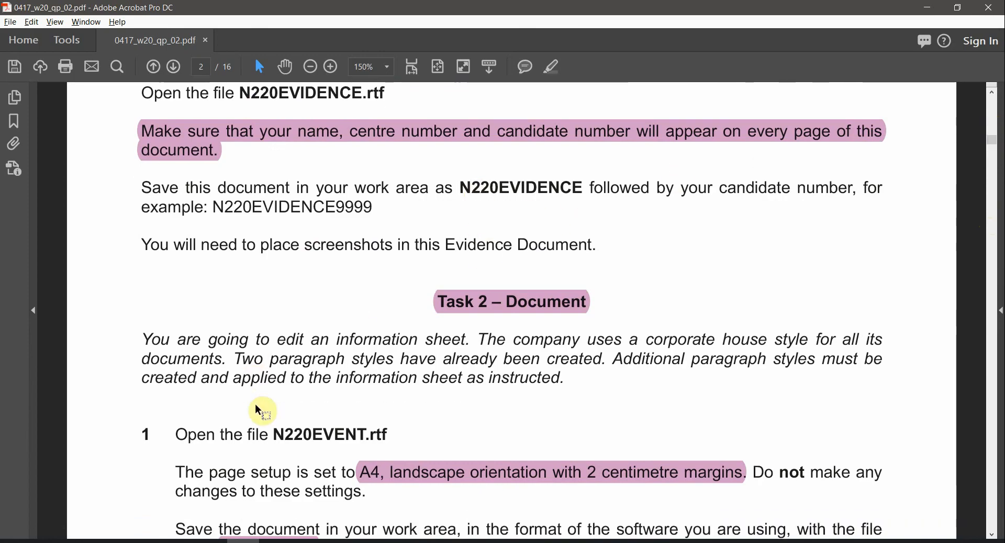
scroll(273, 450, "down", 1)
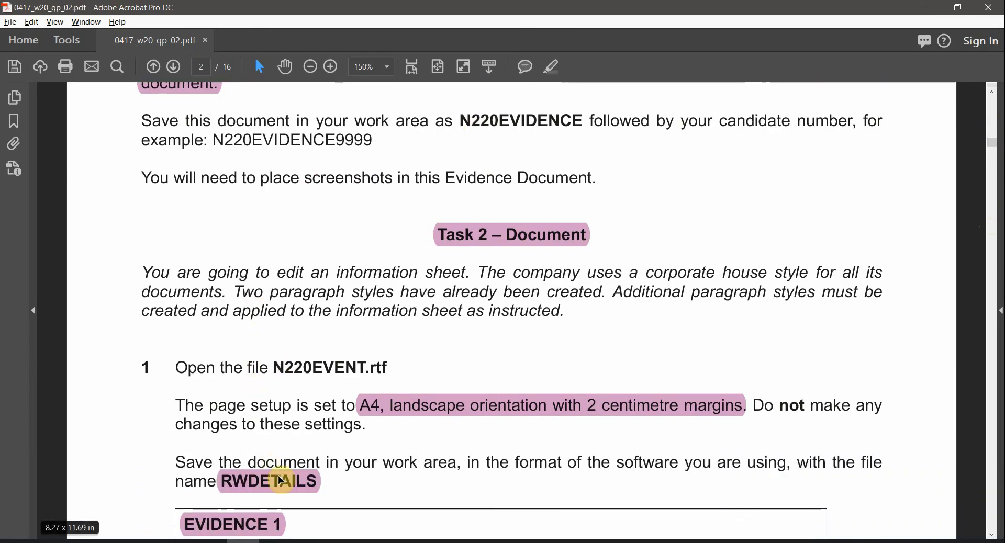
left_click(282, 479)
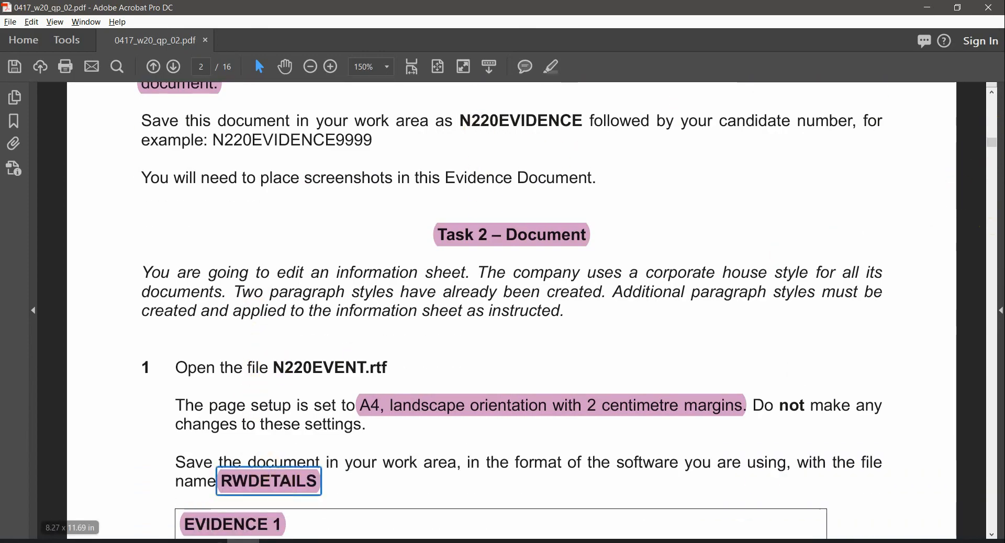
left_click(332, 518)
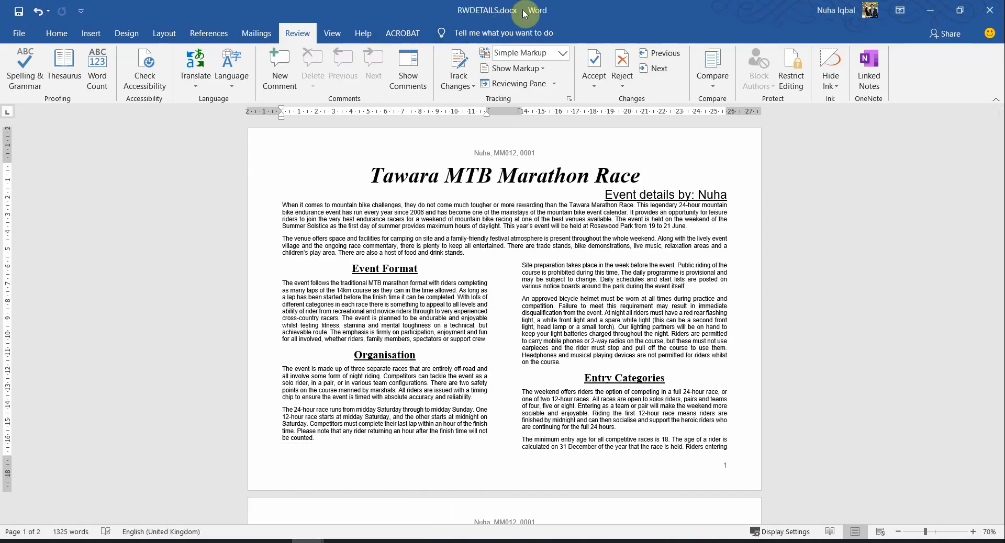
Move the exam paper to page 5 and highlight PRINTOUT in question 17
key("alt+Tab")
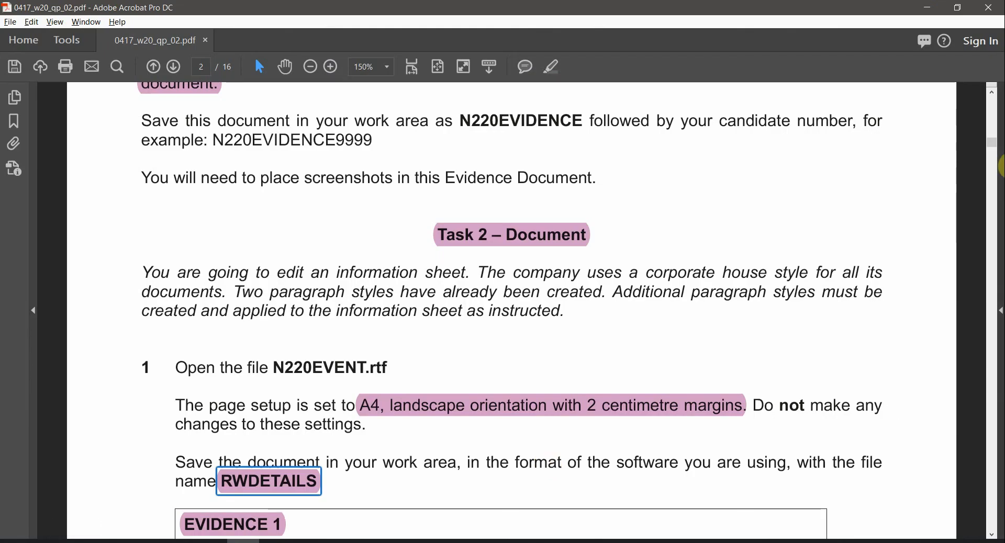
left_click_drag(998, 142, 992, 217)
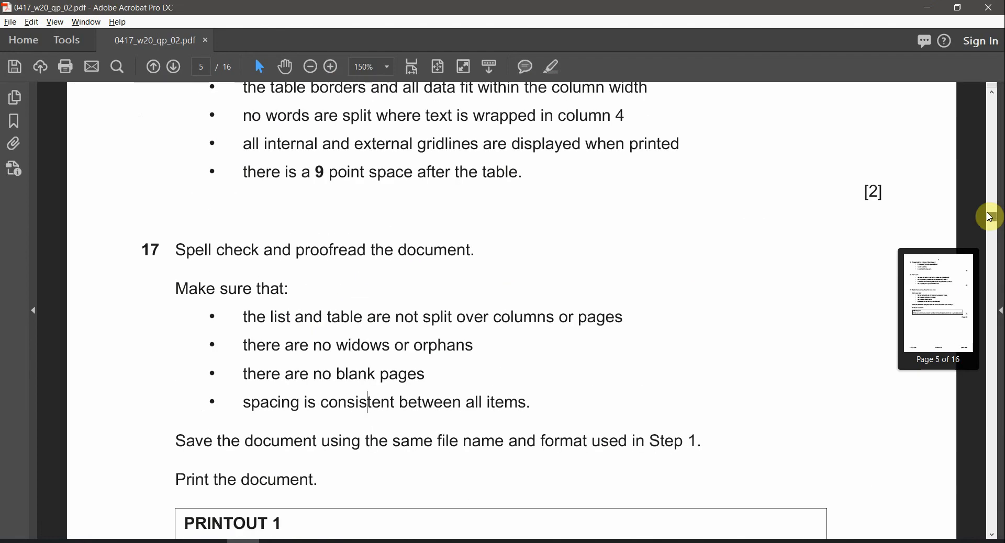
scroll(299, 397, "down", 5)
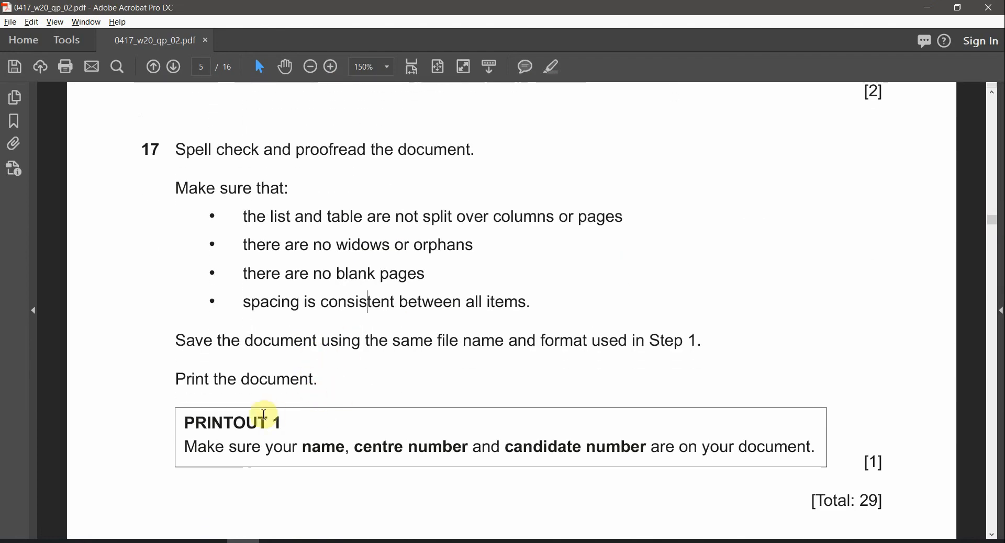
left_click_drag(188, 422, 273, 423)
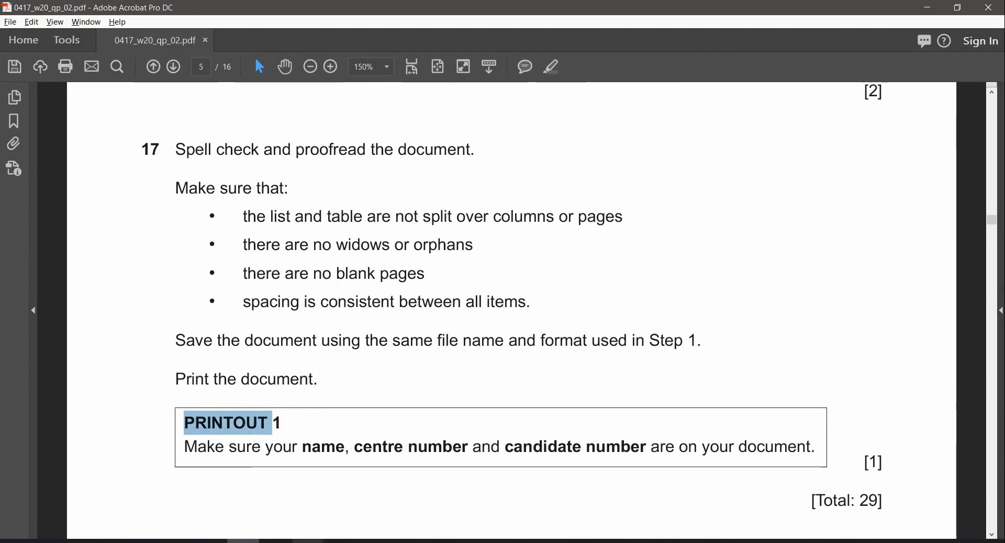
mouse_move(308, 541)
scroll(693, 356, "down", 3, "ctrl")
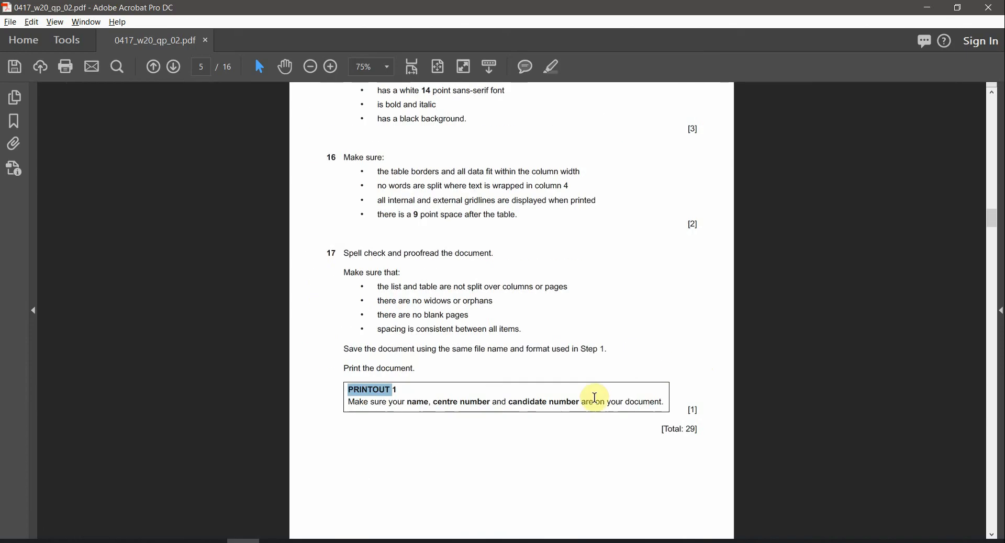
scroll(590, 397, "down", 1)
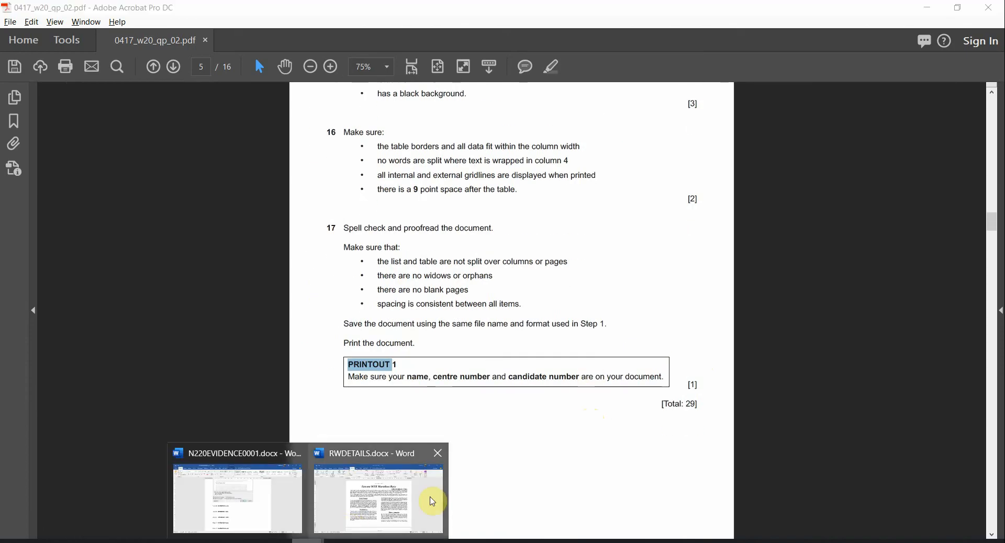
Show RWDETAILS.docx in Print preview and scroll between its two landscape pages
left_click(433, 505)
left_click(18, 25)
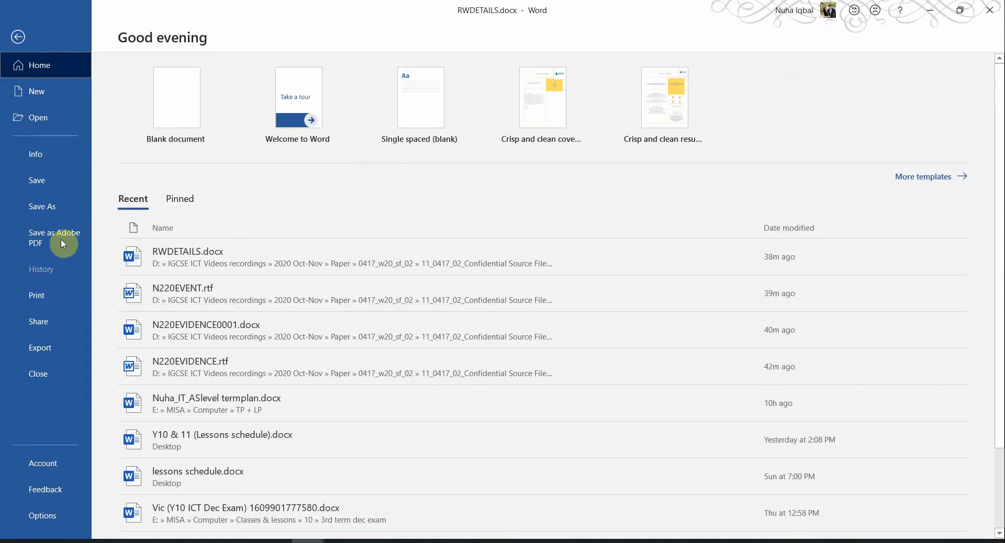
left_click(32, 297)
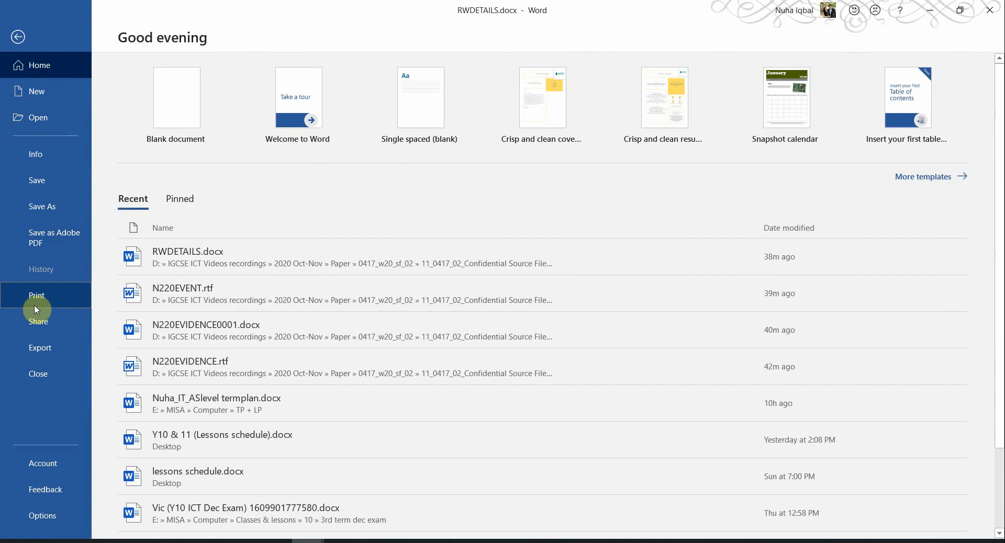
scroll(628, 350, "down", 1)
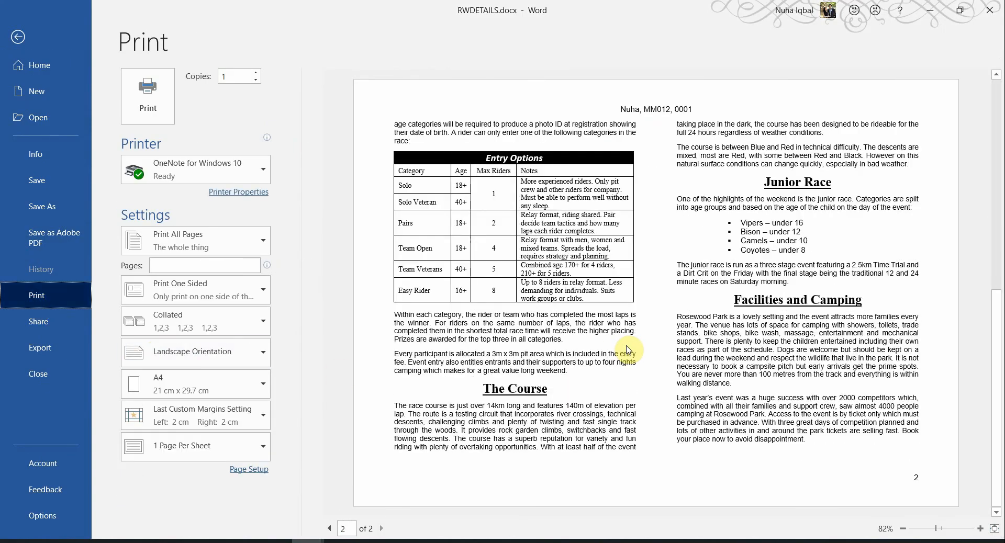
scroll(628, 350, "up", 1)
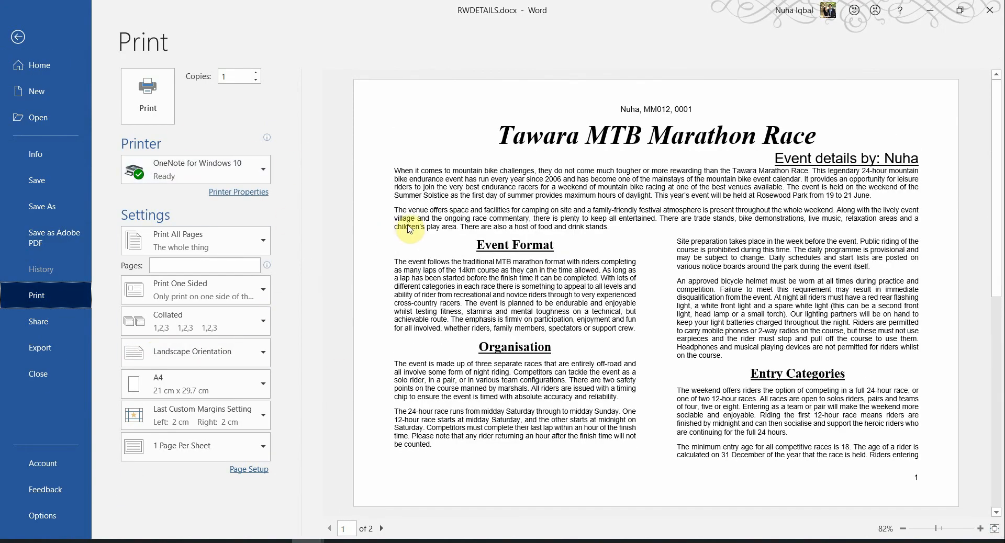
scroll(608, 283, "down", 1)
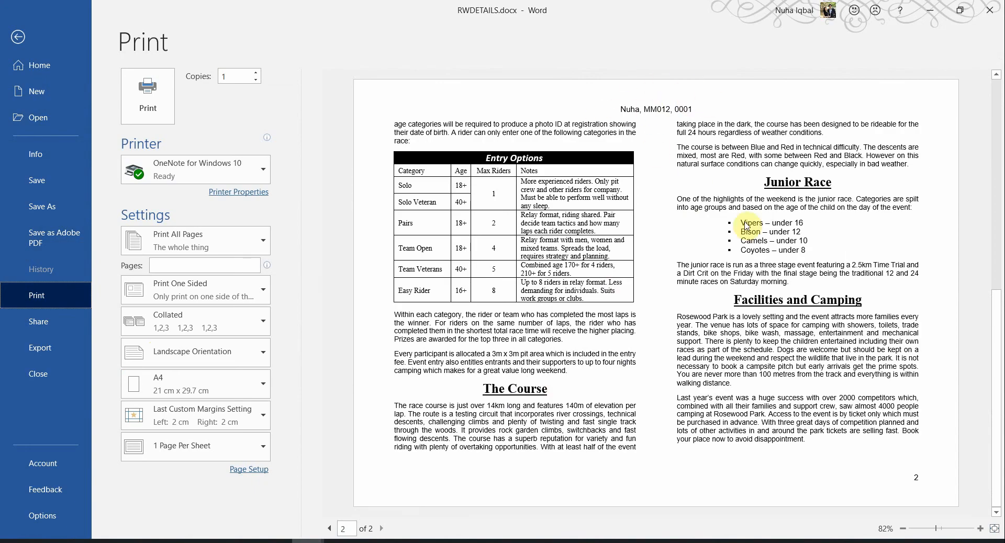
scroll(743, 225, "up", 1)
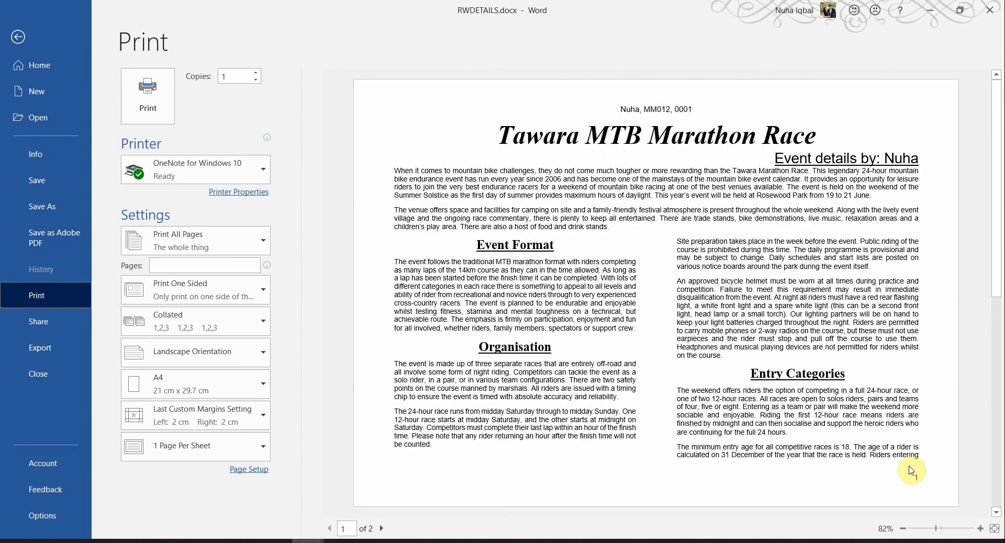
scroll(901, 460, "down", 1)
scroll(900, 460, "up", 1)
Bring the exam paper back and scroll to question 17's PRINTOUT 1 and 29-mark total
left_click(246, 542)
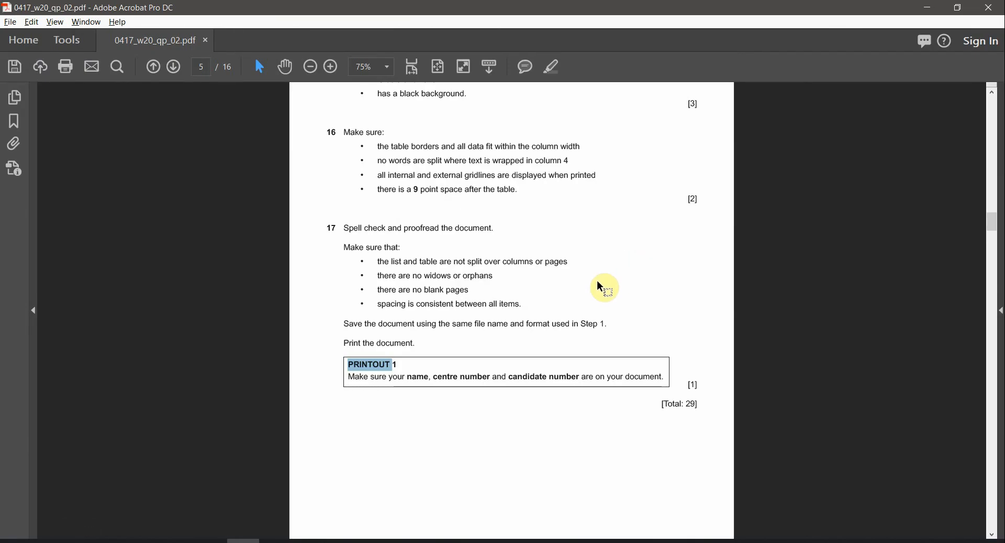
scroll(618, 319, "down", 2)
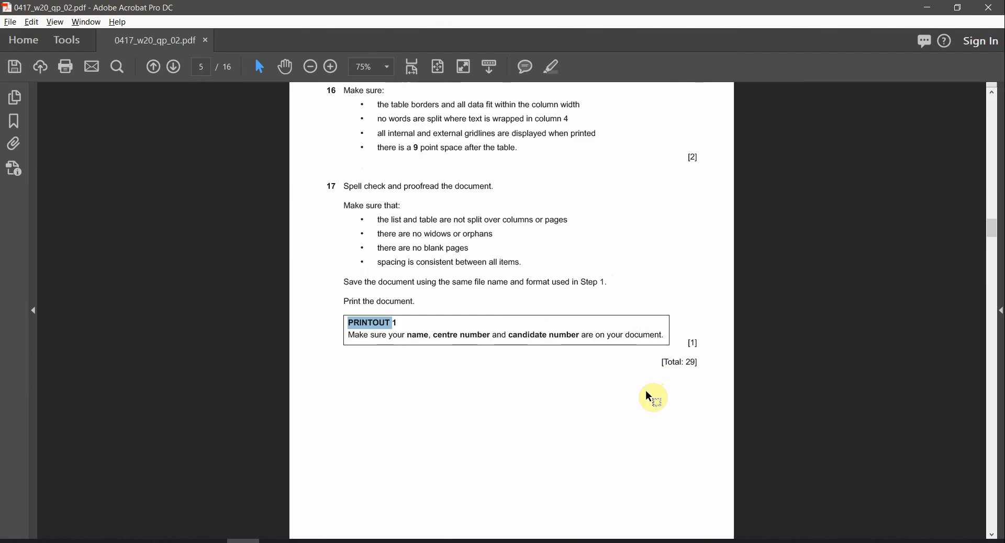
scroll(649, 398, "down", 1)
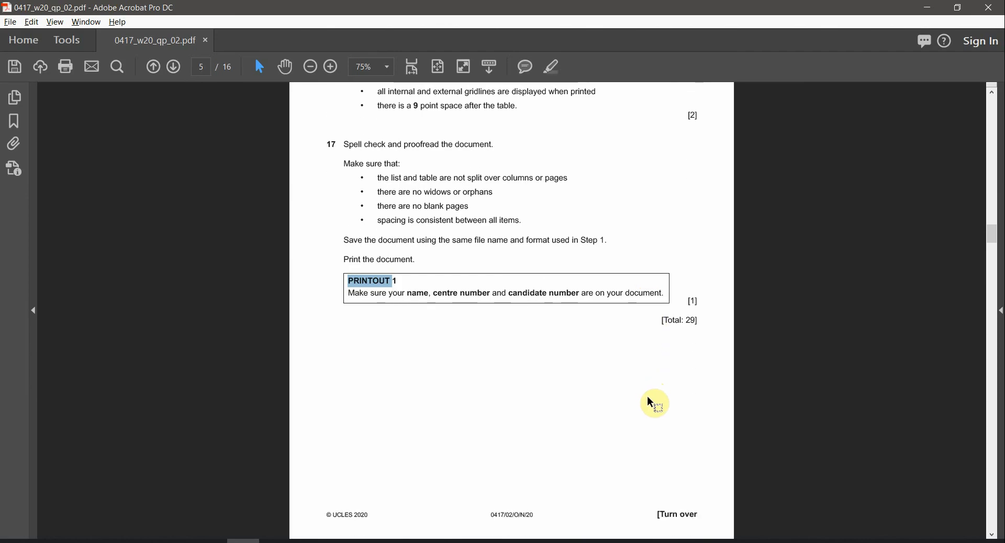